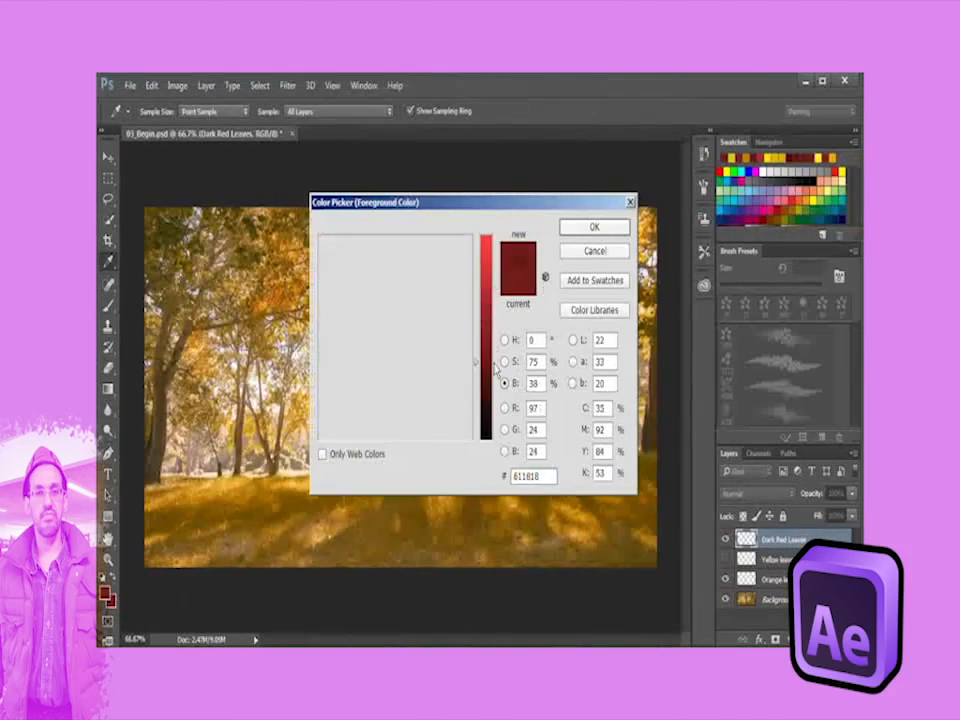
# Step: Accept dark red 611818 as the foreground color and brush across the treetops on the Dark Red Leaves layer
pyautogui.press('Return')
pyautogui.moveTo(165, 222); pyautogui.dragTo(622, 216)
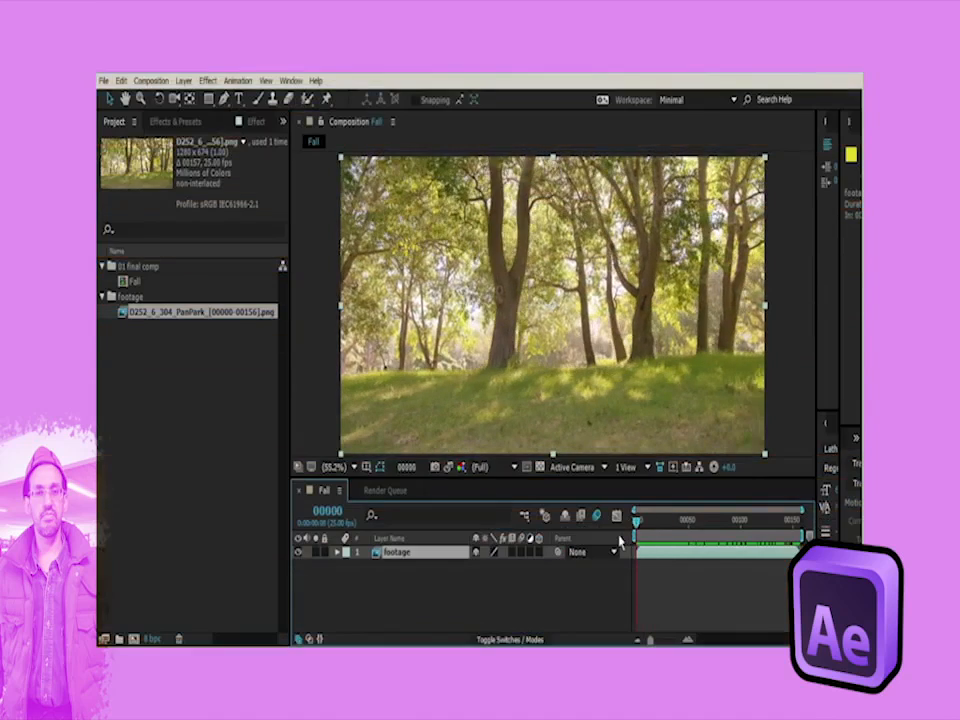
# Step: Go to frame 3 of the Fall composition and toggle Linearize Working Space in the project's color settings
pyautogui.moveTo(619, 540); pyautogui.dragTo(640, 541)
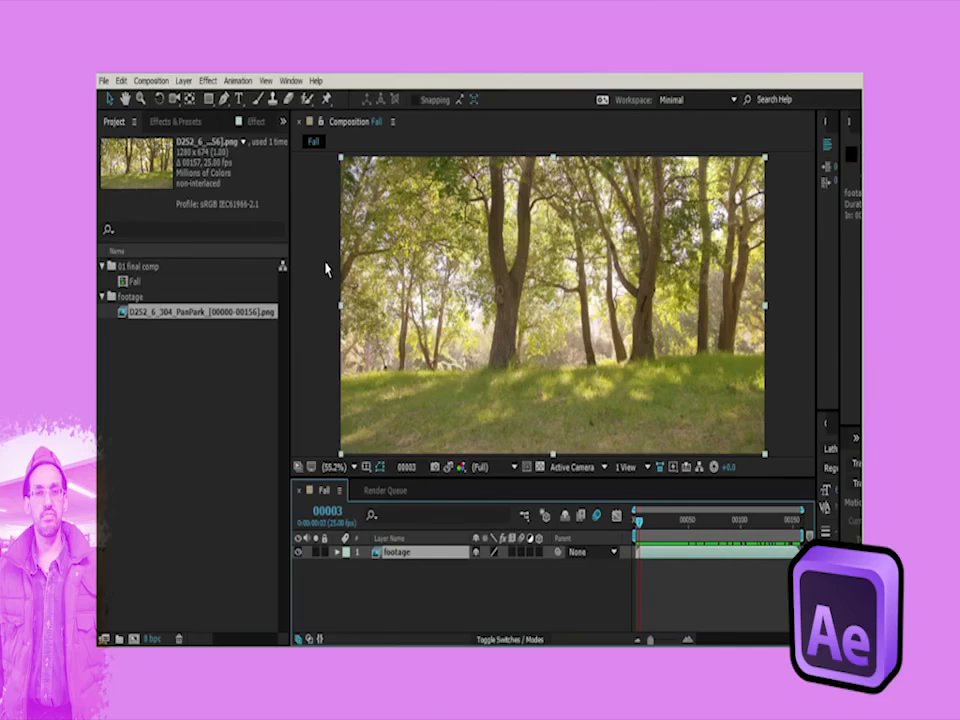
pyautogui.moveTo(100, 90)
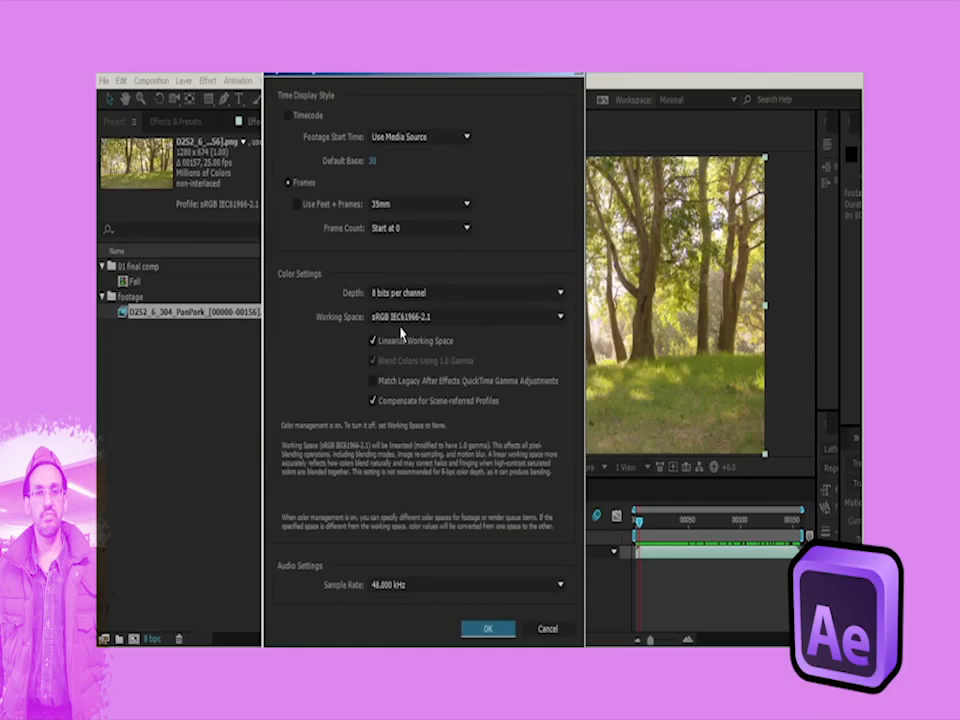
pyautogui.click(372, 340)
pyautogui.click(485, 630)
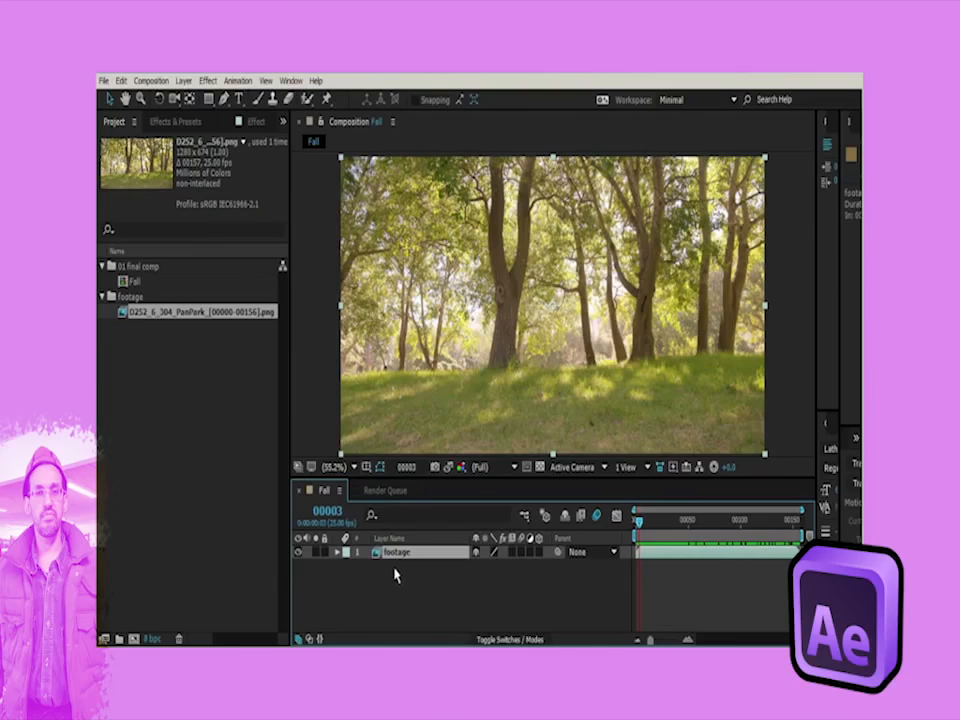
# Step: Duplicate the footage layer and rename the copy Matte Golden hue
pyautogui.hotkey('ctrl', 'd')
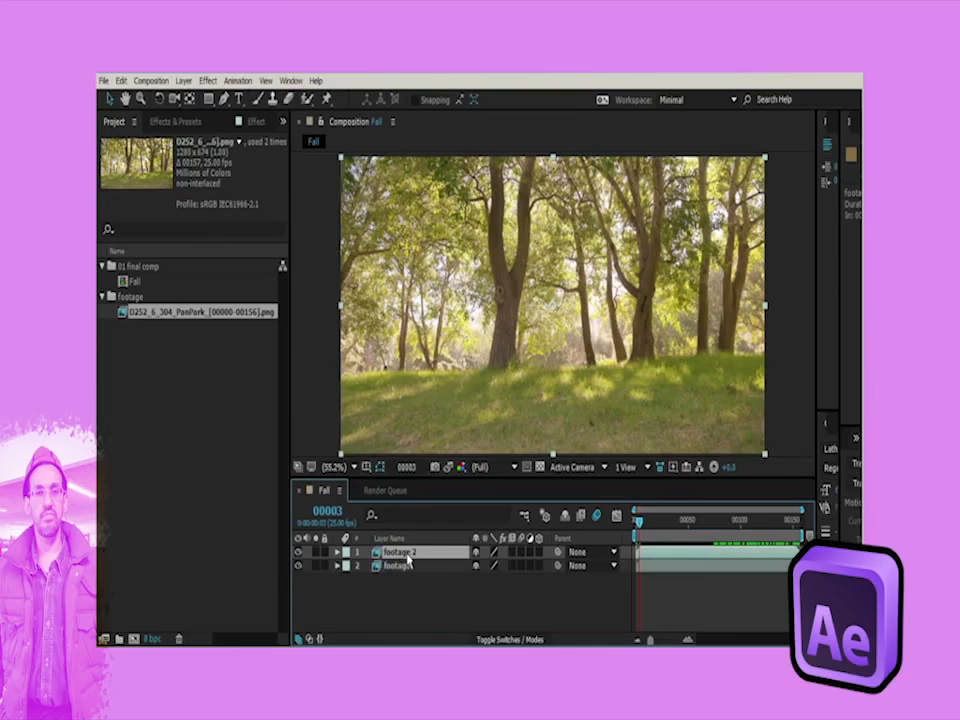
pyautogui.press('Return')
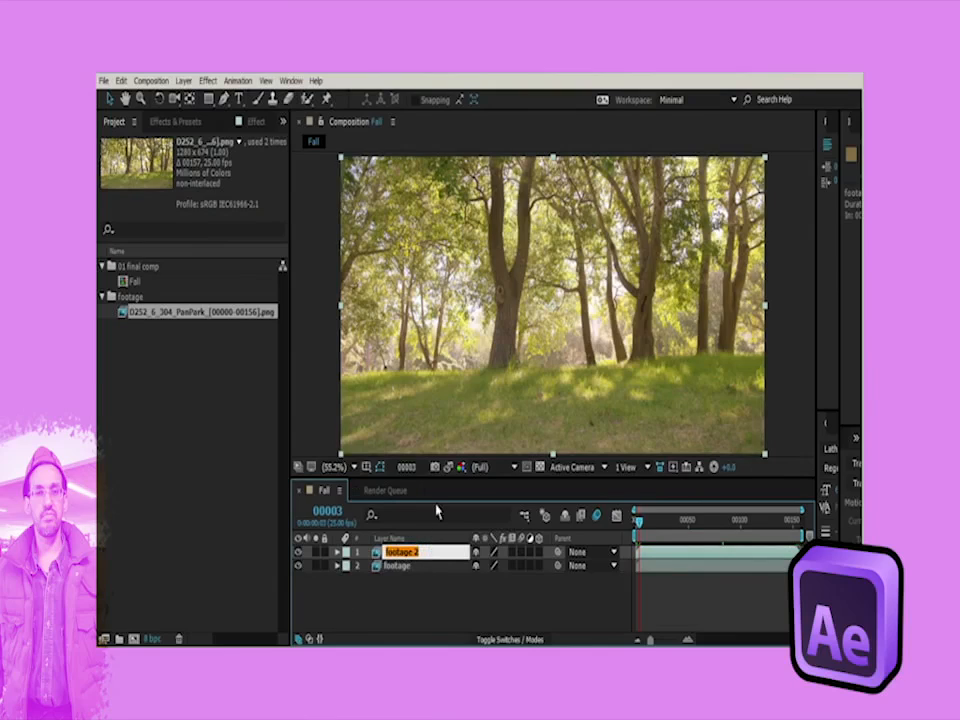
pyautogui.write('Matte Golden hue')
pyautogui.press('Return')
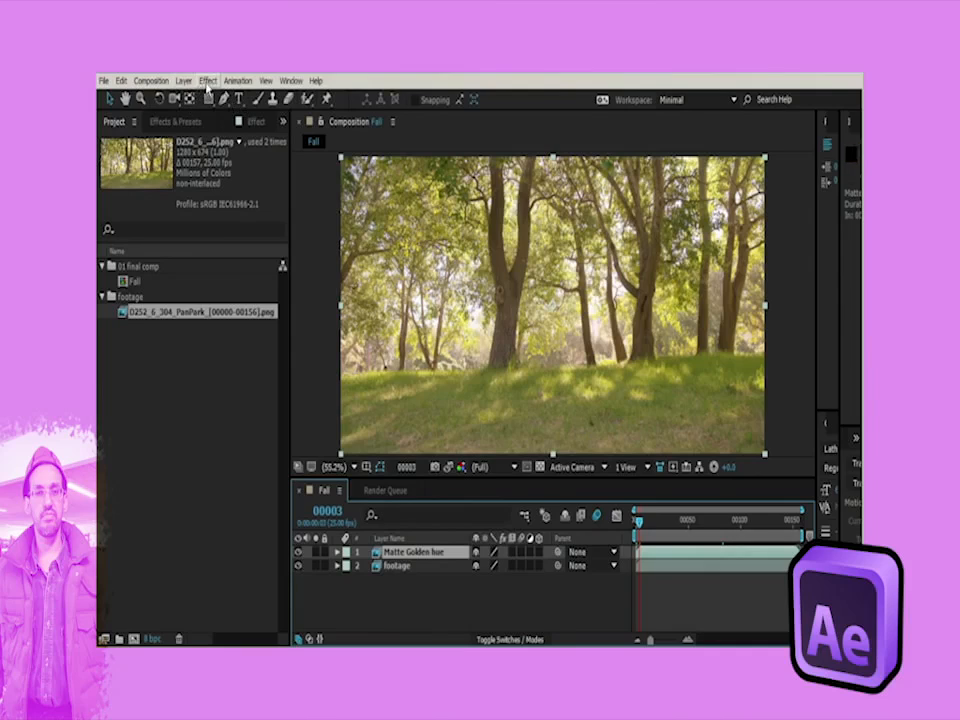
# Step: Apply Keylight (1.2) to the Matte Golden hue layer and set the effect's View to Screen Matte
pyautogui.click(208, 84)
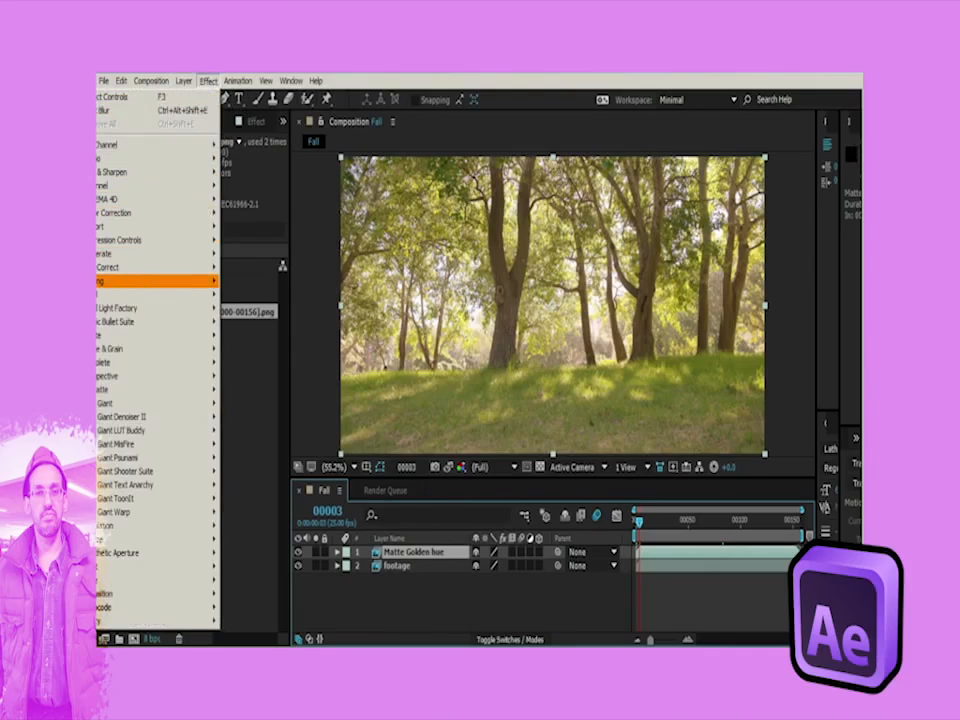
pyautogui.click(262, 390)
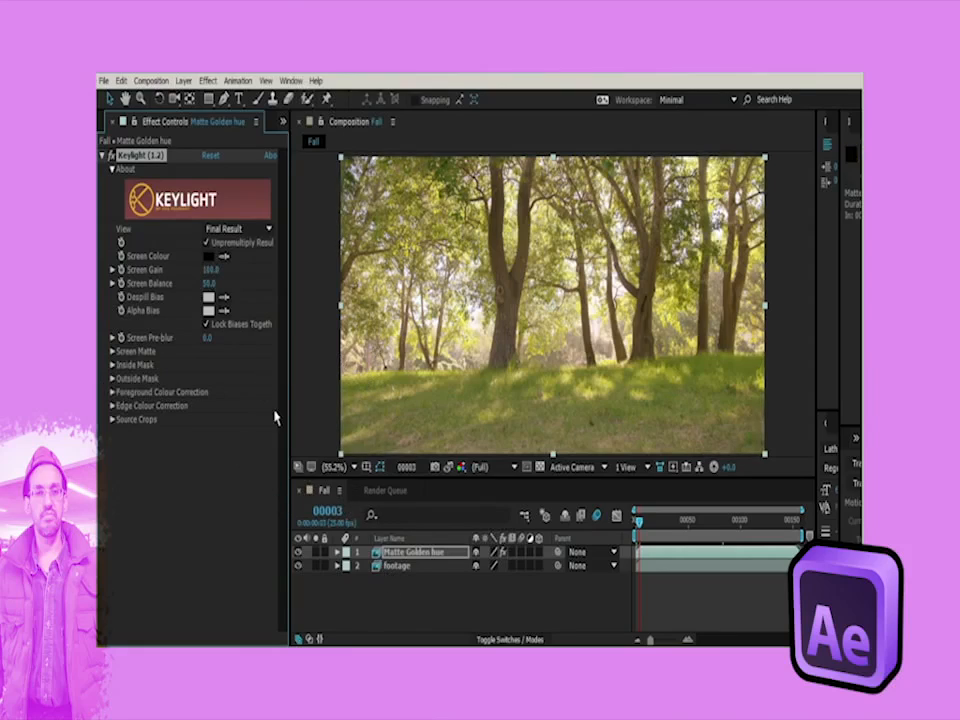
pyautogui.doubleClick(397, 553)
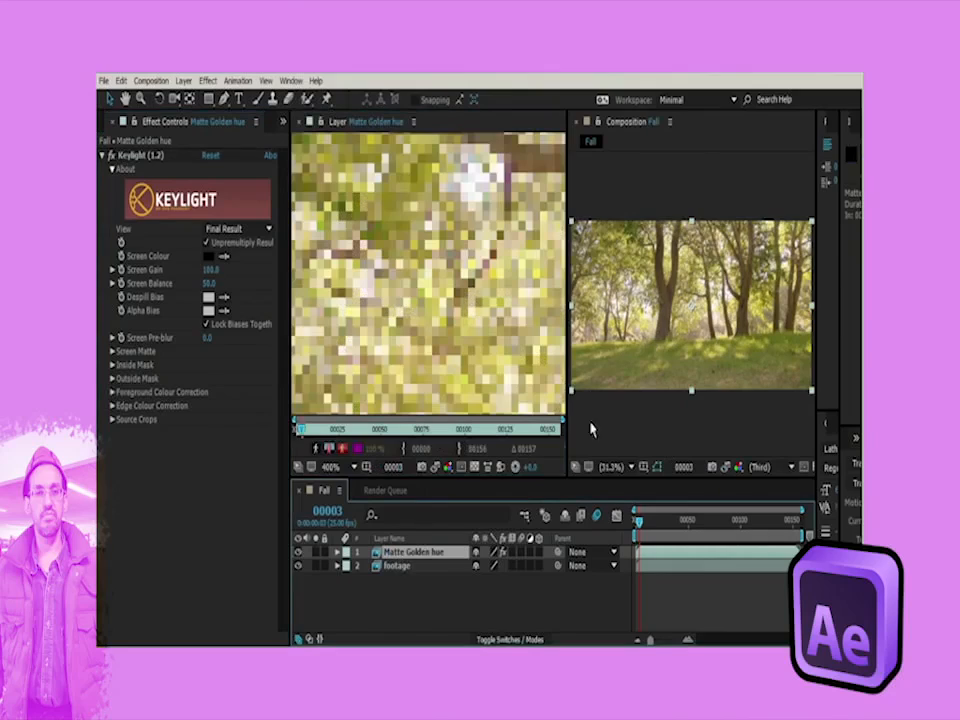
pyautogui.click(590, 430)
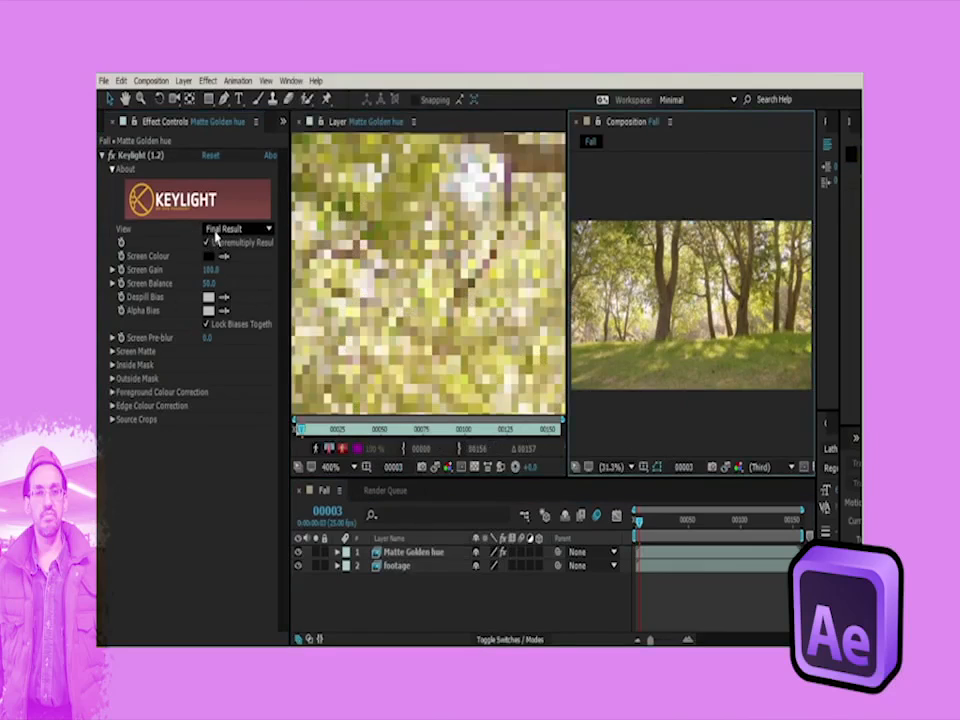
pyautogui.click(221, 233)
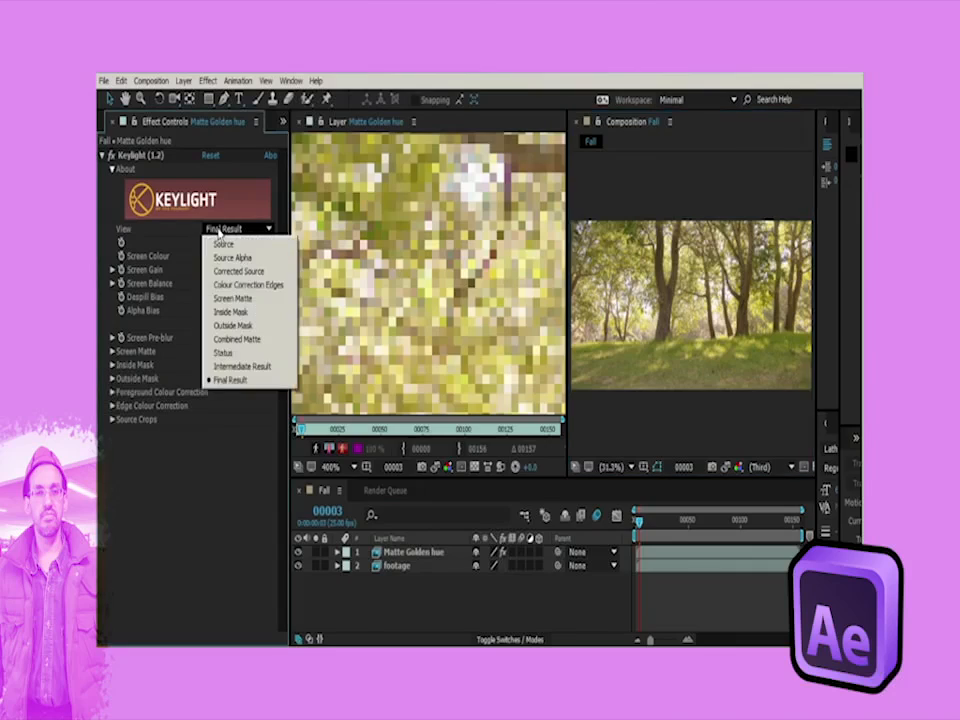
pyautogui.click(232, 301)
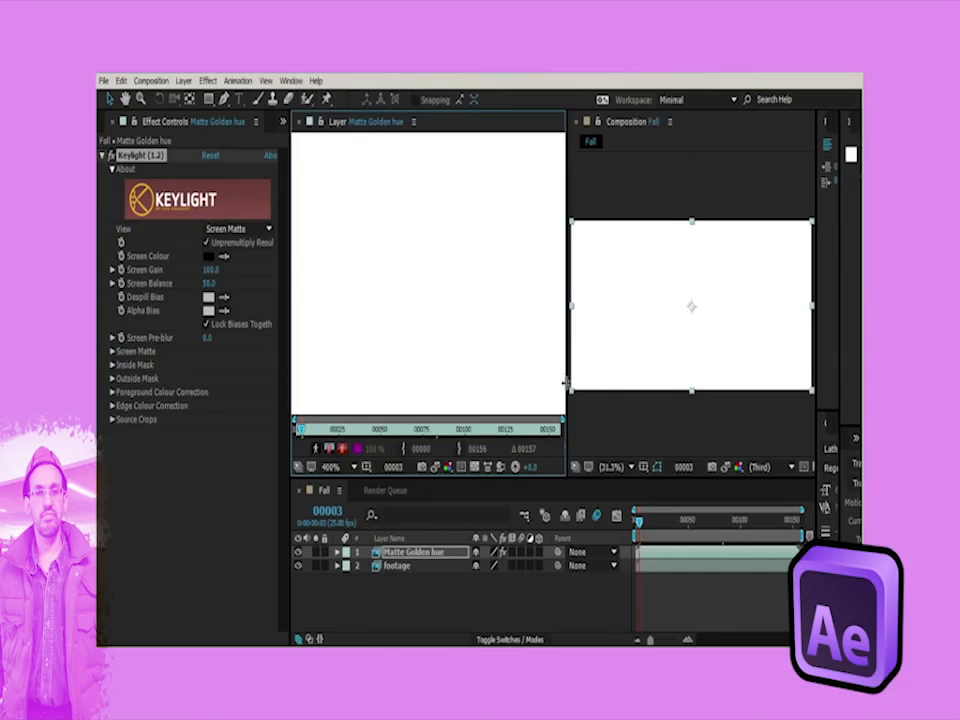
# Step: Show the unkeyed source in the layer viewer and sample the green grass below the tree trunk as Keylight's Screen Colour
pyautogui.moveTo(567, 390); pyautogui.dragTo(686, 392)
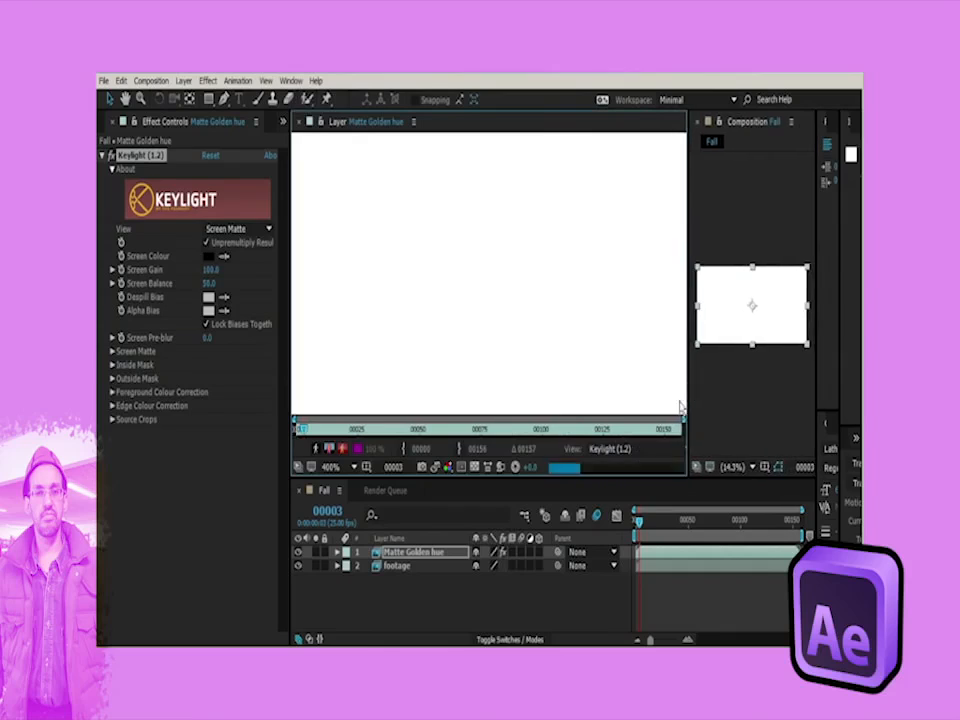
pyautogui.click(632, 450)
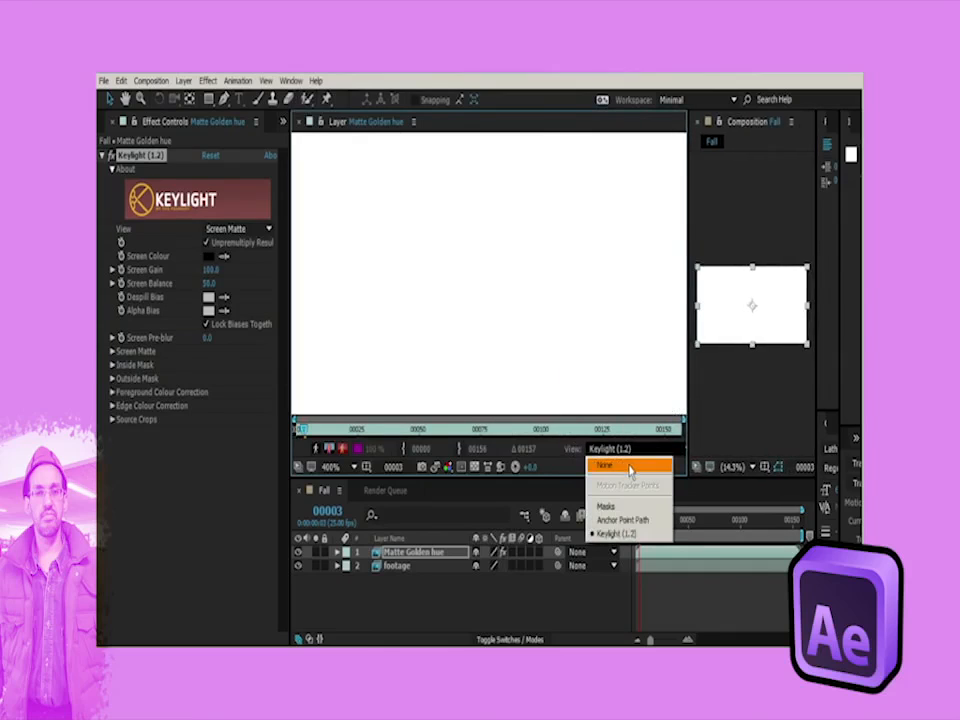
pyautogui.click(612, 463)
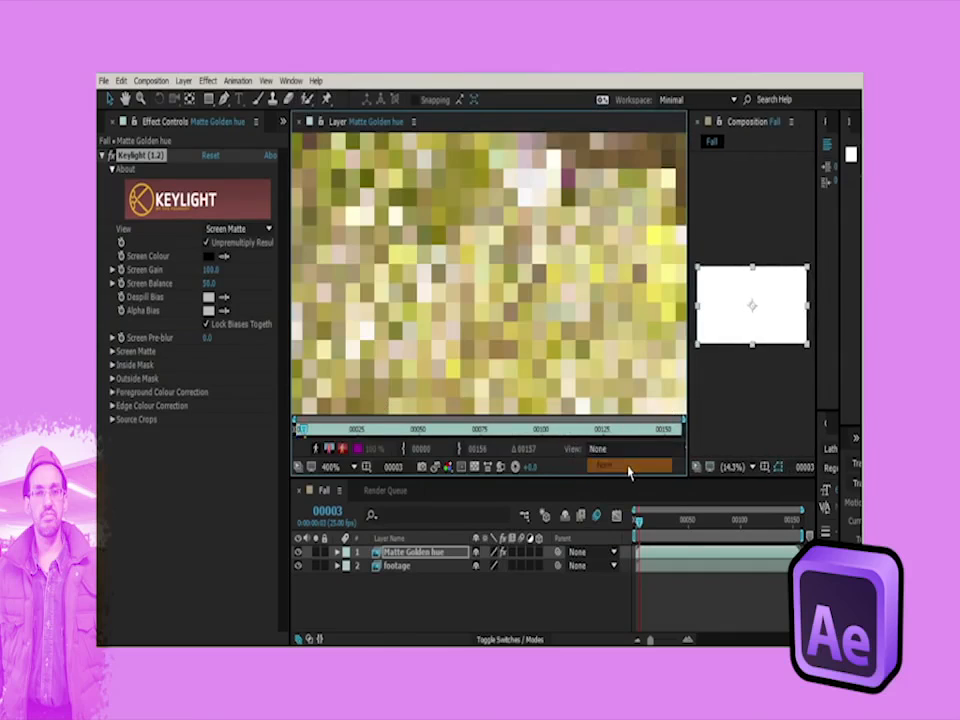
pyautogui.click(334, 469)
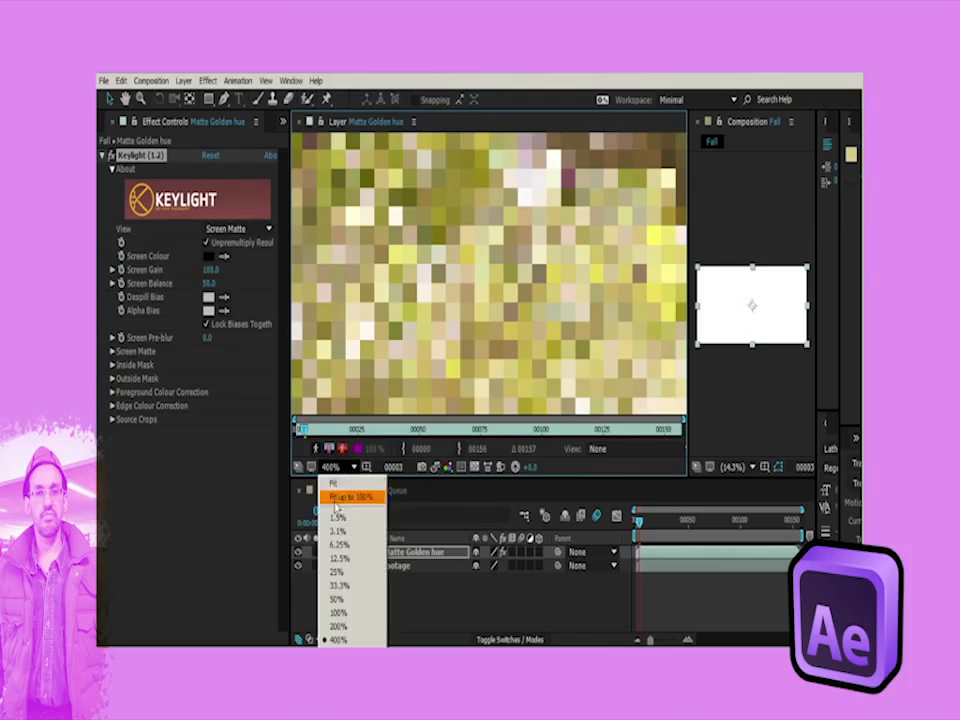
pyautogui.click(350, 626)
pyautogui.scroll(-5, 670, 348)
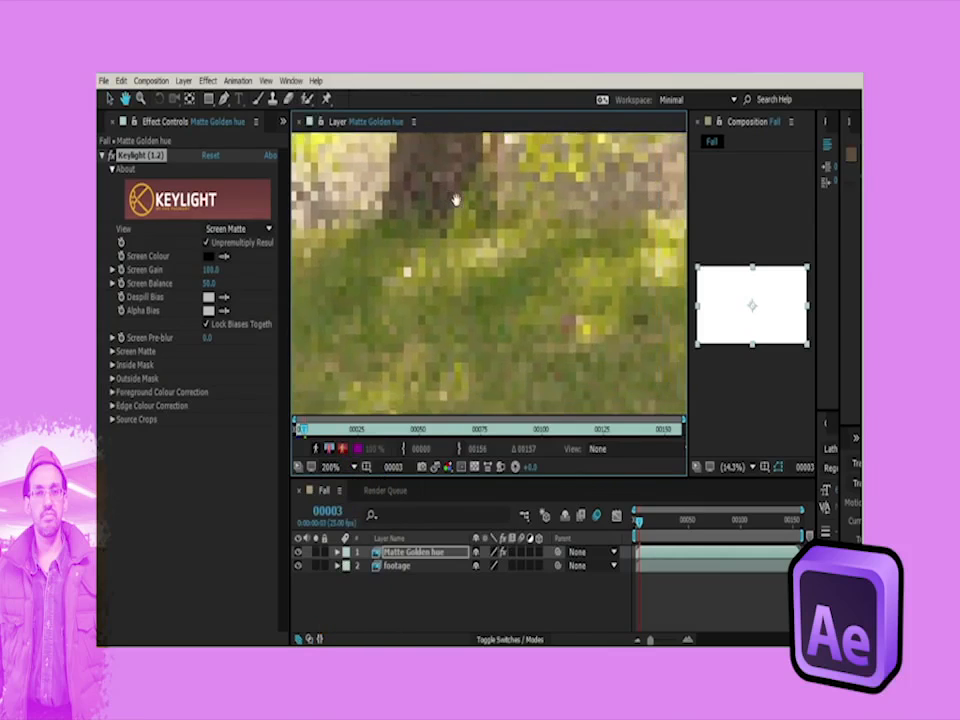
pyautogui.moveTo(688, 362); pyautogui.dragTo(544, 364)
pyautogui.press('v')
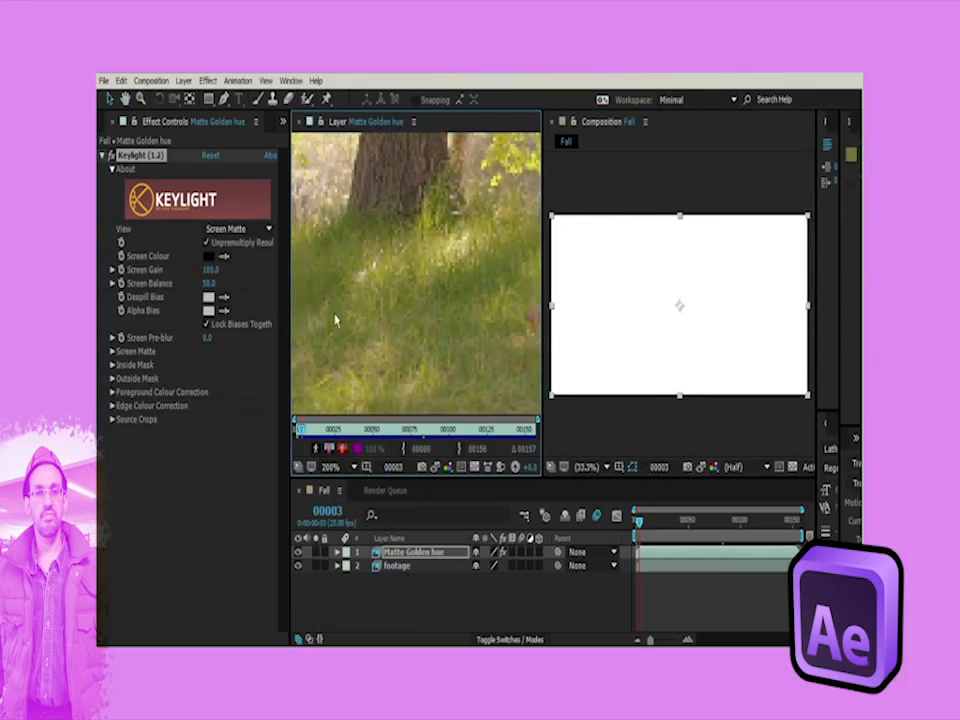
pyautogui.click(223, 256)
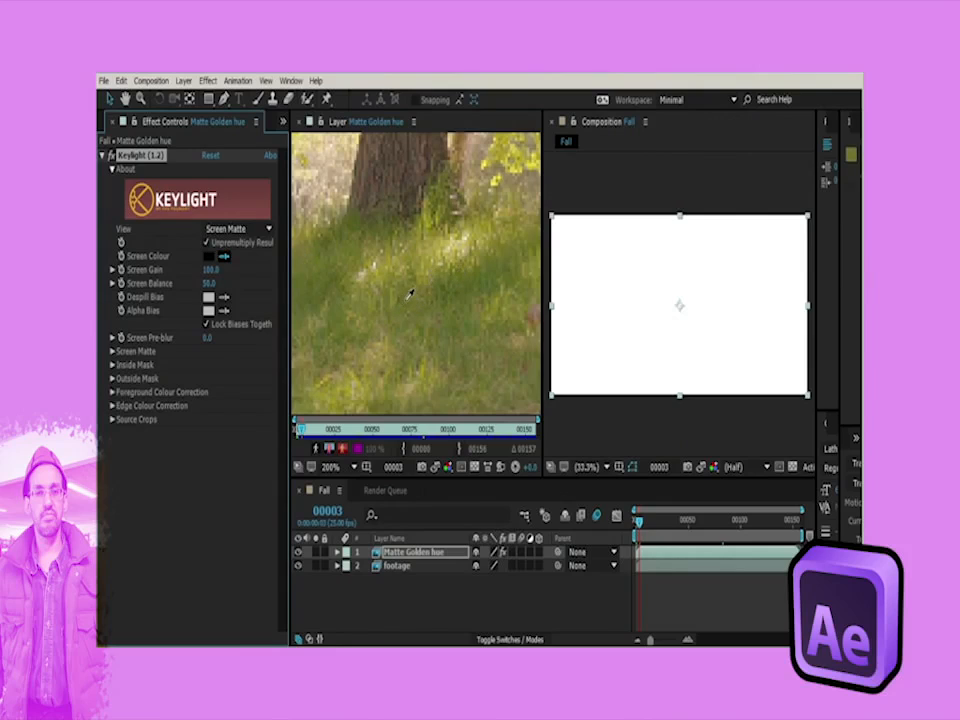
pyautogui.click(434, 276)
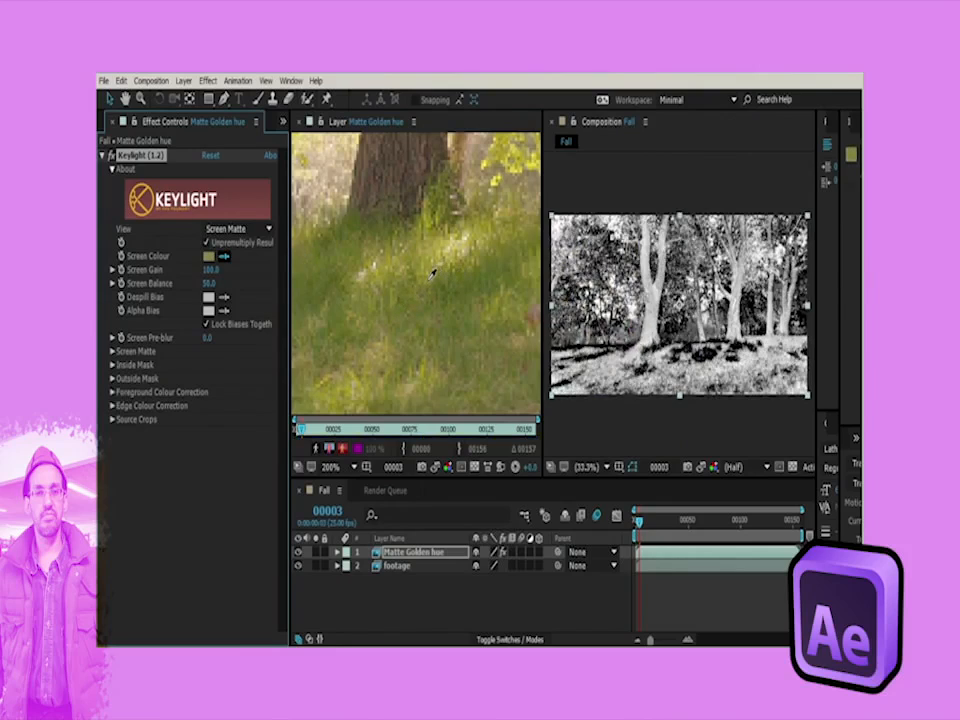
pyautogui.moveTo(441, 274); pyautogui.dragTo(507, 247)
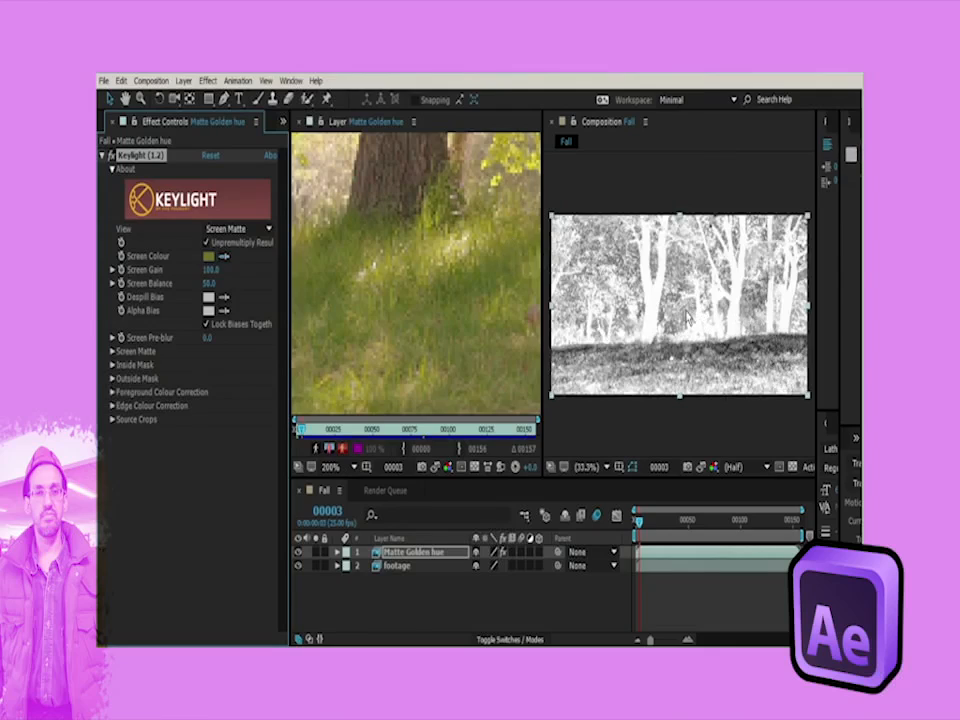
# Step: Set Clip Black in Keylight's Screen Matte settings to 16 and hide the Matte Golden hue layer
pyautogui.click(113, 352)
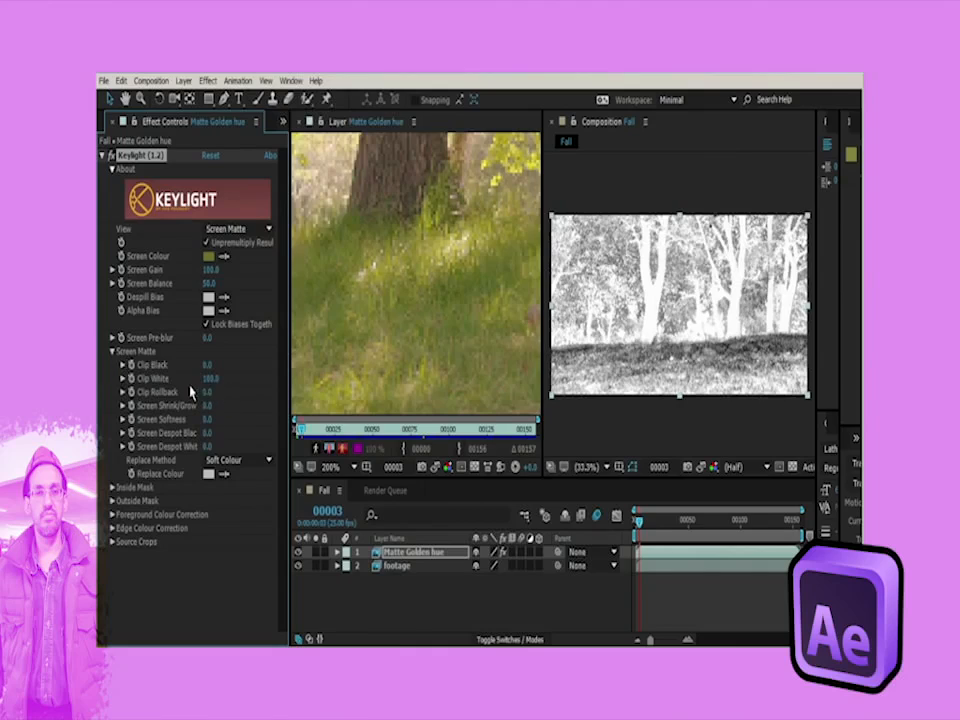
pyautogui.moveTo(207, 366); pyautogui.dragTo(227, 372)
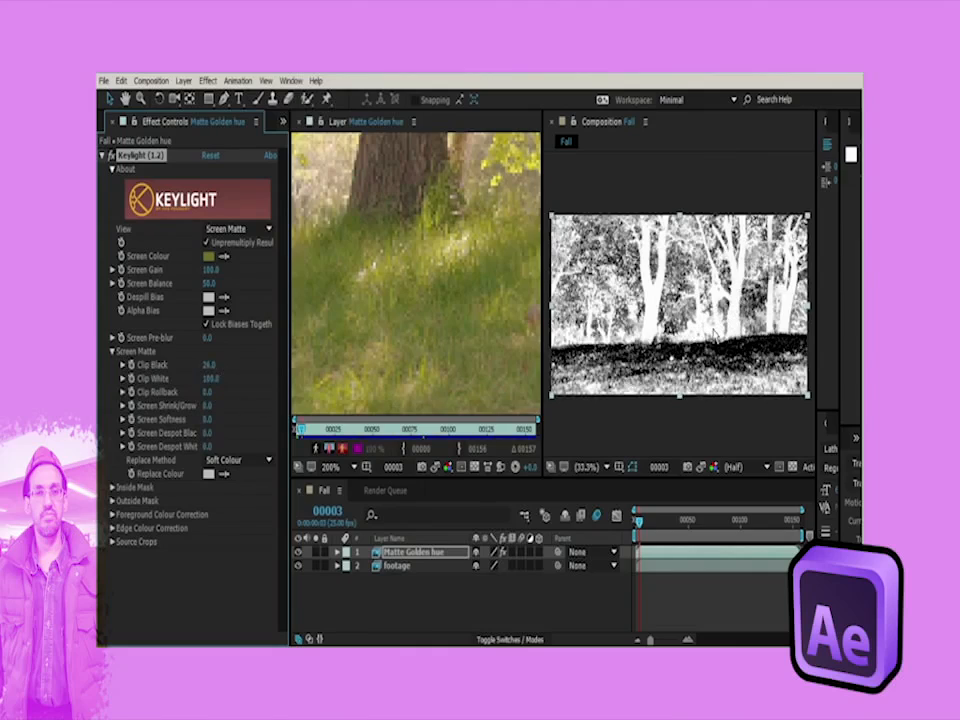
pyautogui.moveTo(210, 366); pyautogui.dragTo(205, 366)
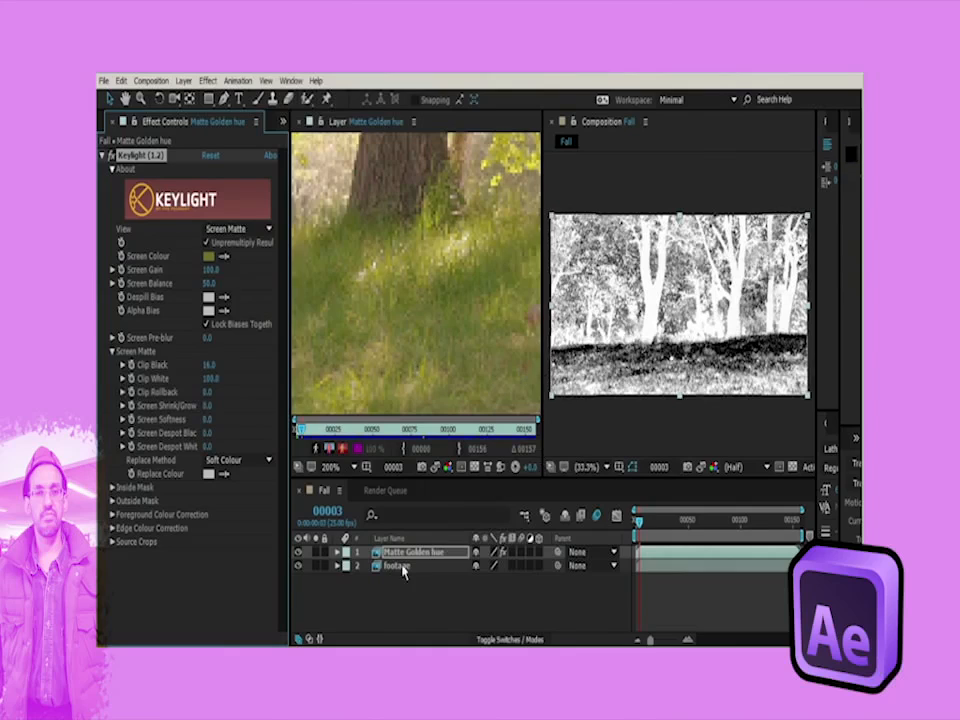
pyautogui.click(297, 122)
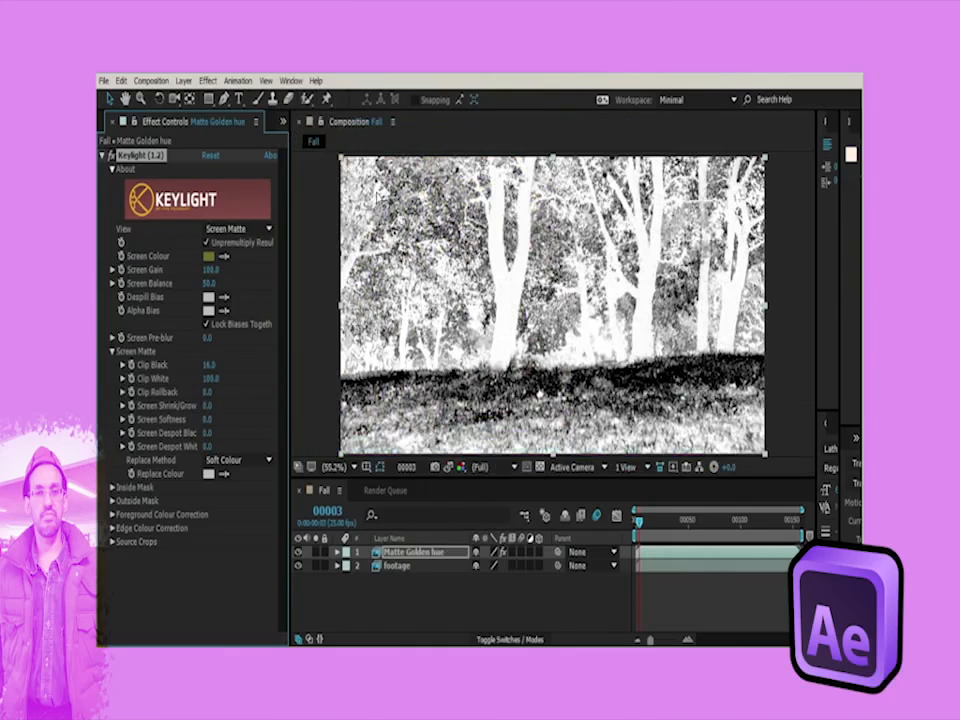
pyautogui.click(297, 552)
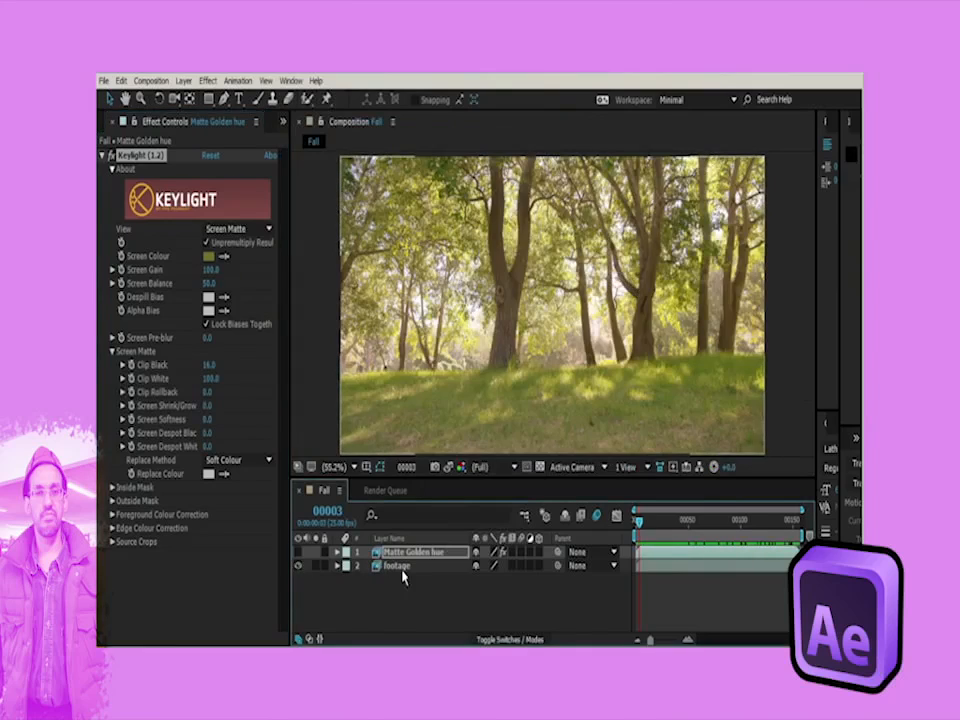
# Step: Add an adjustment layer between the matte layer and the footage, and rename it Golden Hue Adj Layer
pyautogui.click(184, 80)
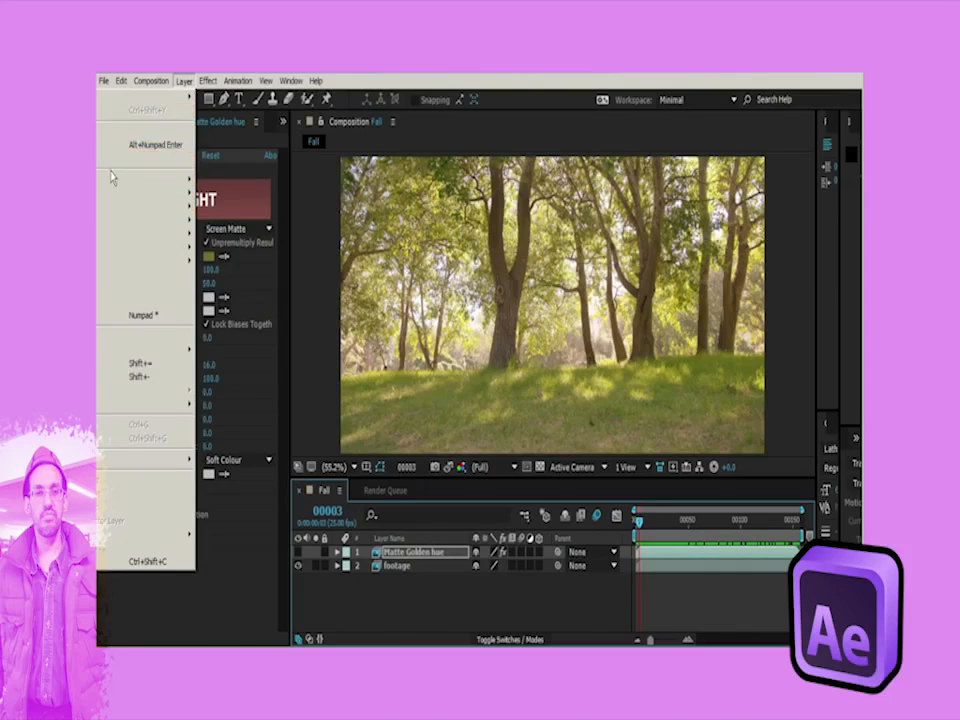
pyautogui.moveTo(188, 96)
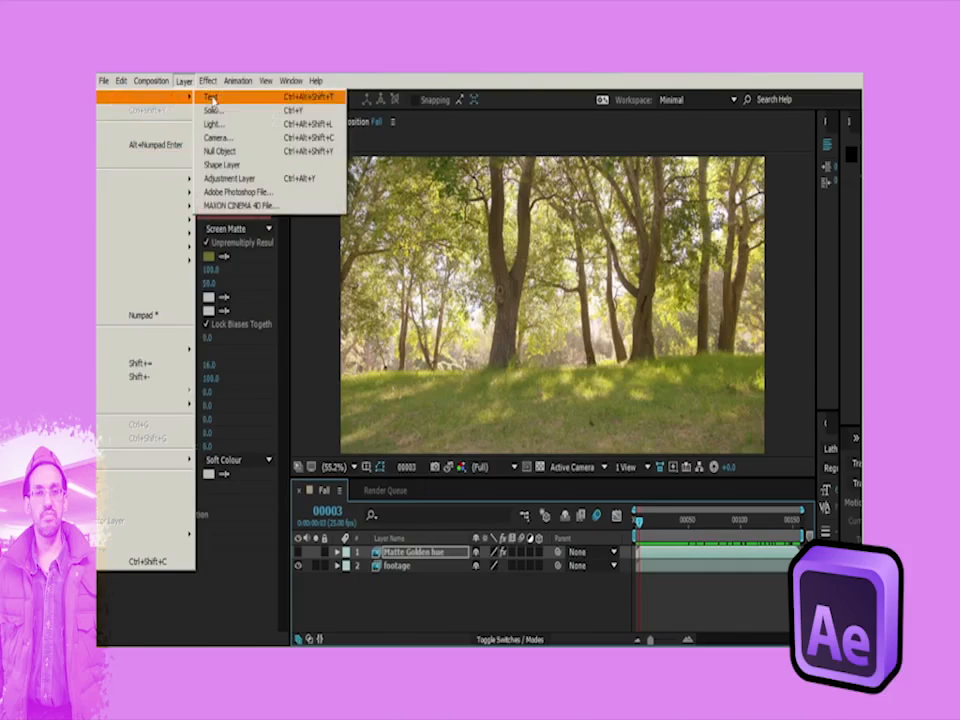
pyautogui.click(245, 178)
pyautogui.moveTo(430, 570); pyautogui.dragTo(450, 572)
pyautogui.doubleClick(443, 567)
pyautogui.press('Return')
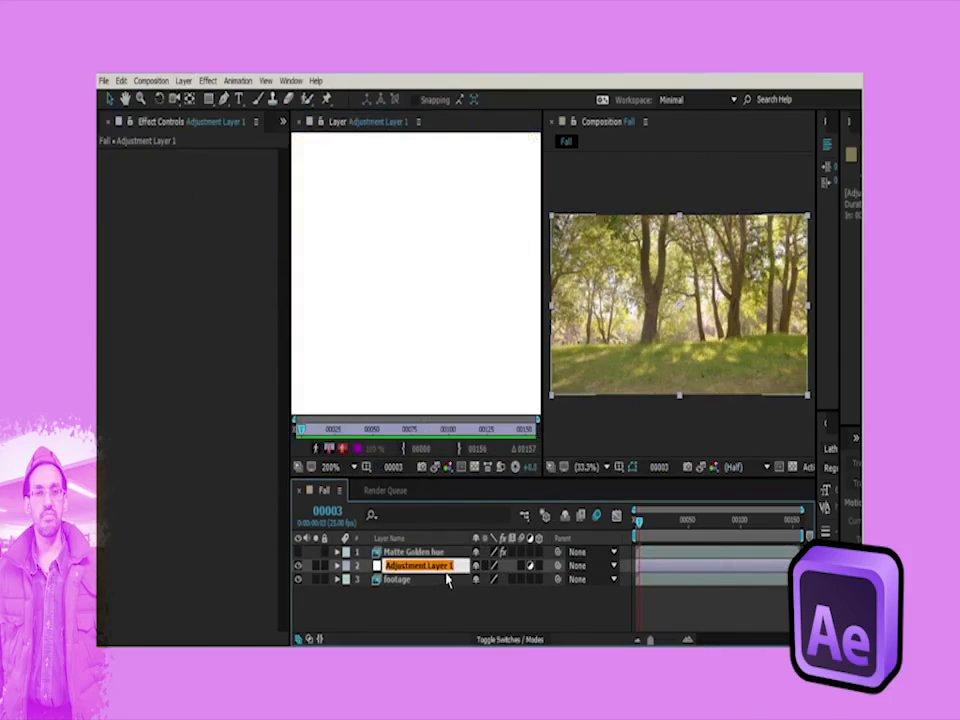
pyautogui.write('Golden Hue')
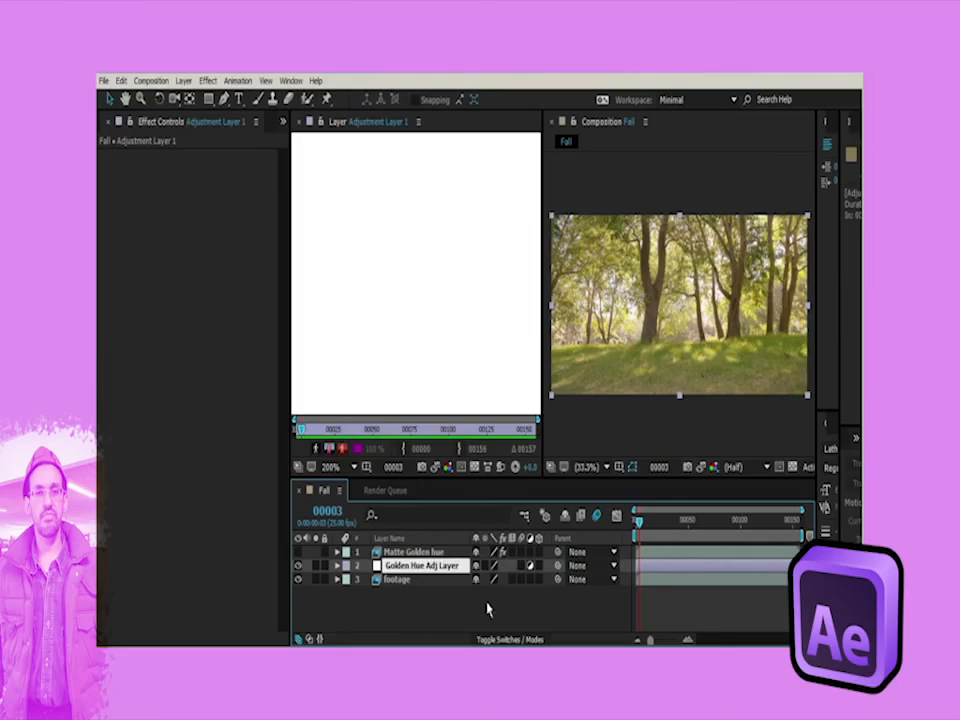
pyautogui.press('Return')
pyautogui.click(297, 121)
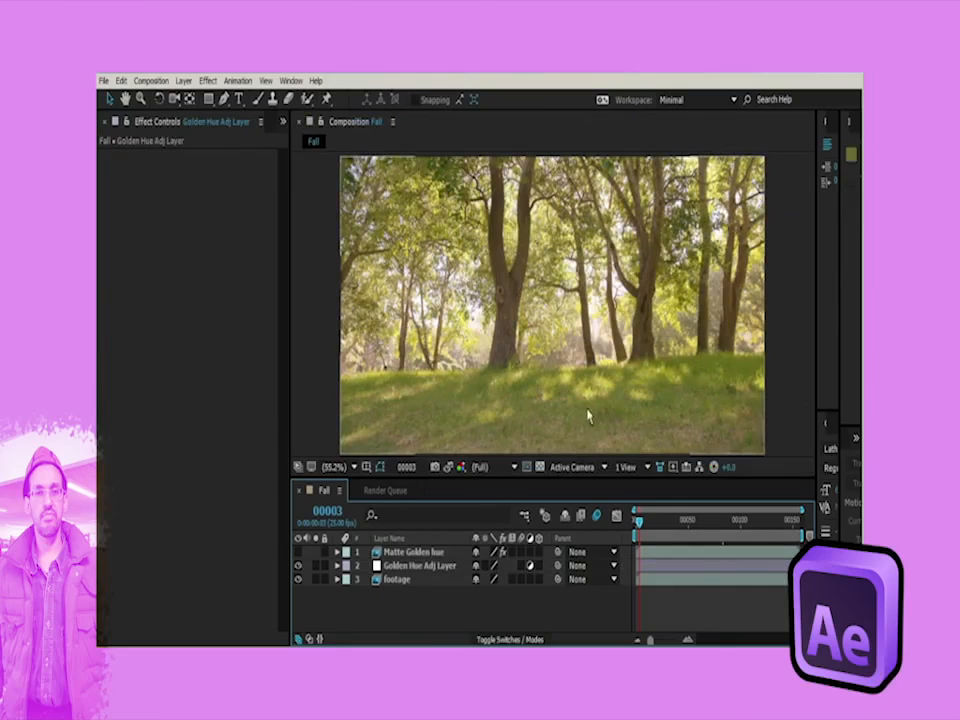
# Step: Apply the Hue/Saturation effect to the Golden Hue Adj Layer
pyautogui.click(410, 566)
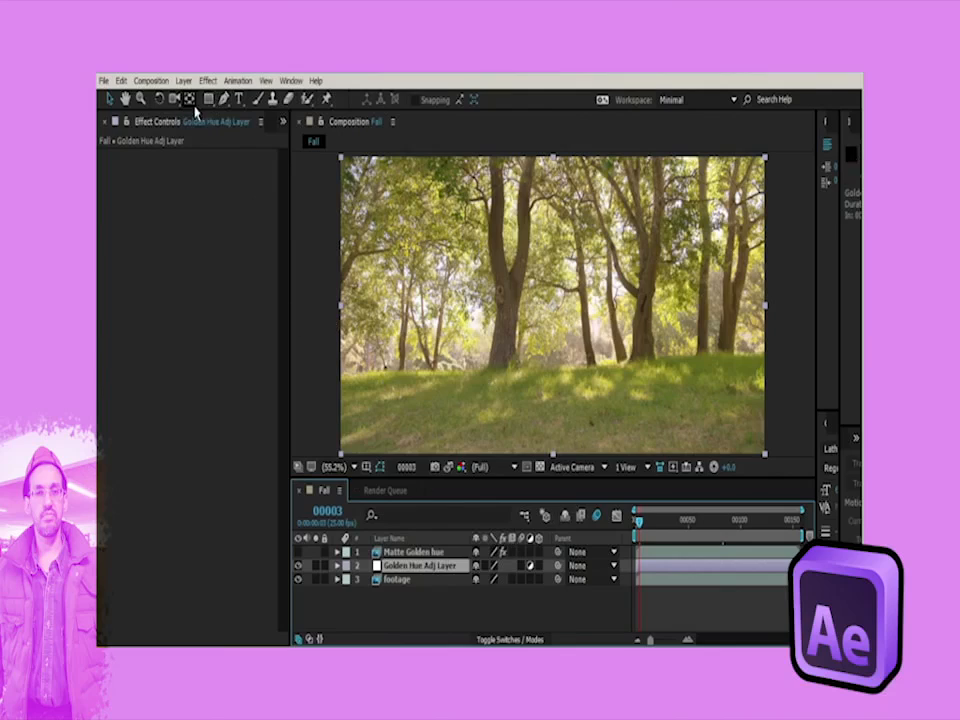
pyautogui.click(208, 81)
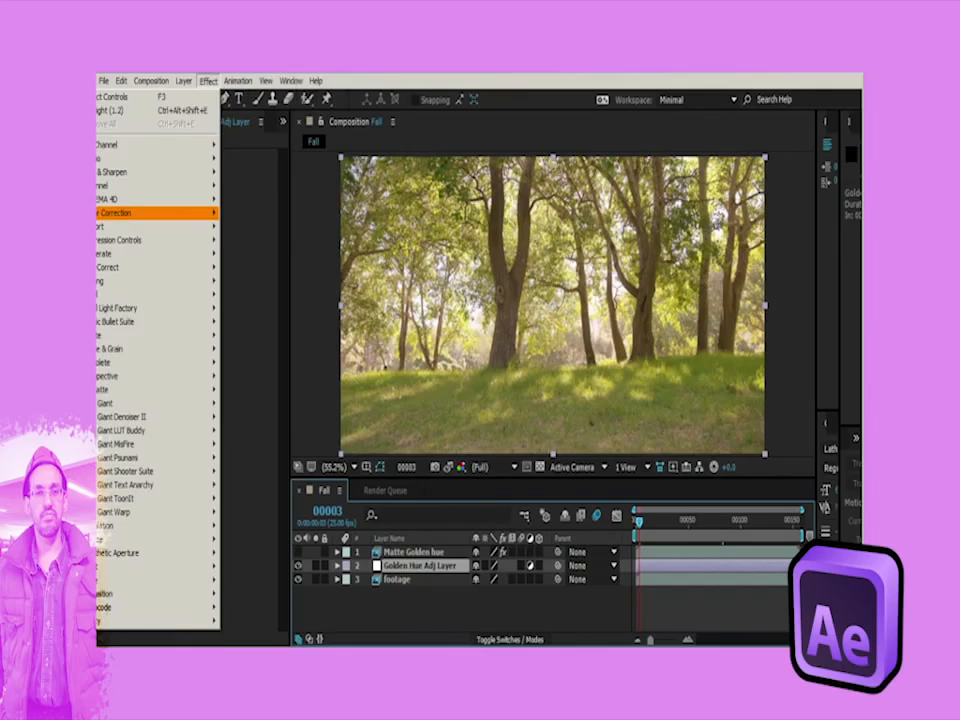
pyautogui.click(290, 502)
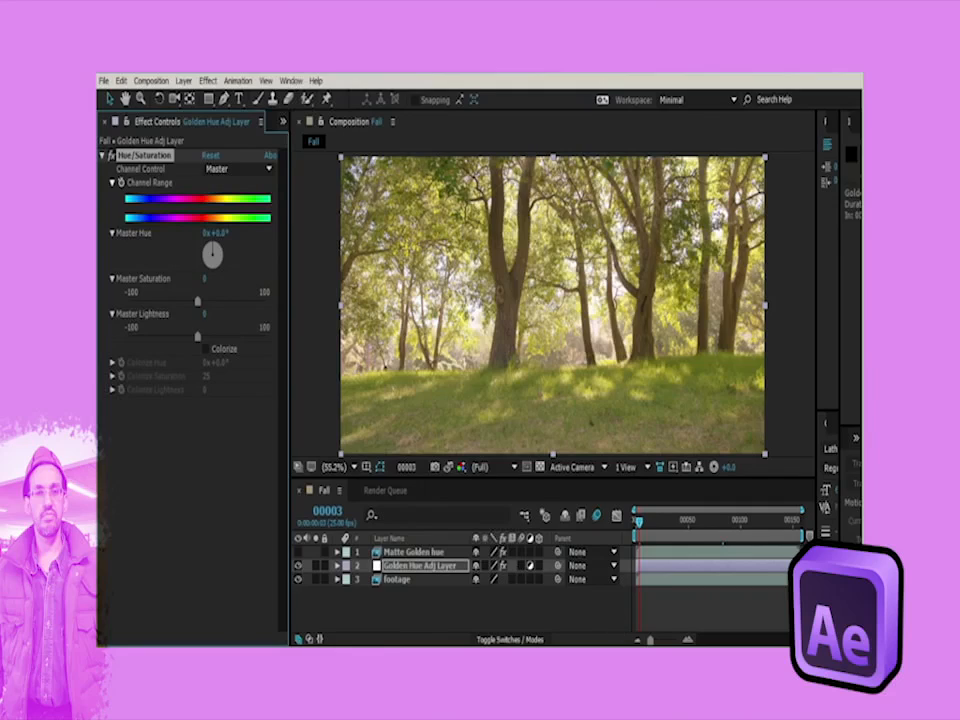
# Step: Set the Hue/Saturation effect's Master Hue to -17° and Master Saturation to 39 on the Golden Hue Adj Layer
pyautogui.click(218, 234)
pyautogui.write('-17')
pyautogui.press('Return')
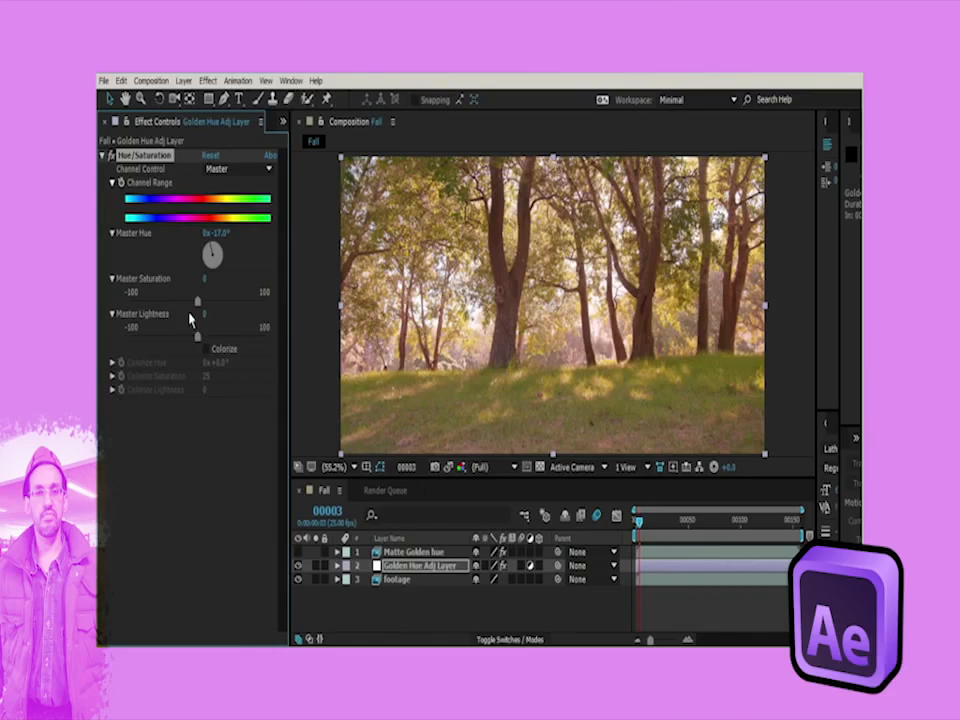
pyautogui.click(205, 279)
pyautogui.write('39')
pyautogui.press('Return')
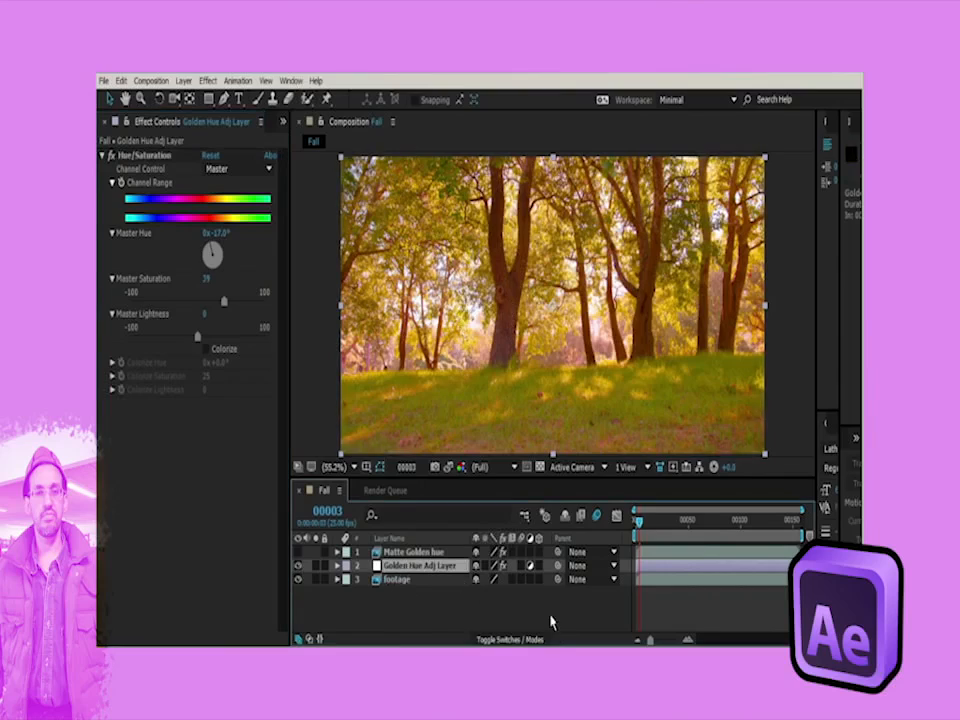
# Step: Set the Golden Hue Adj Layer's track matte to Luma Inverted Matte "Matte Golden hue" and compare the image with the layer hidden and shown
pyautogui.click(531, 640)
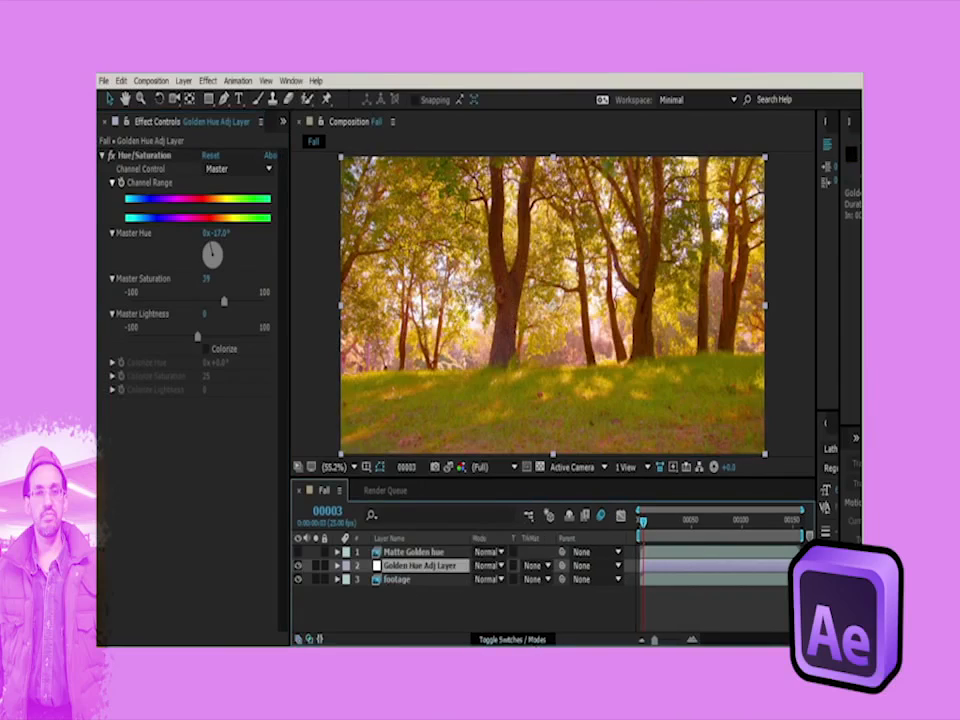
pyautogui.click(535, 568)
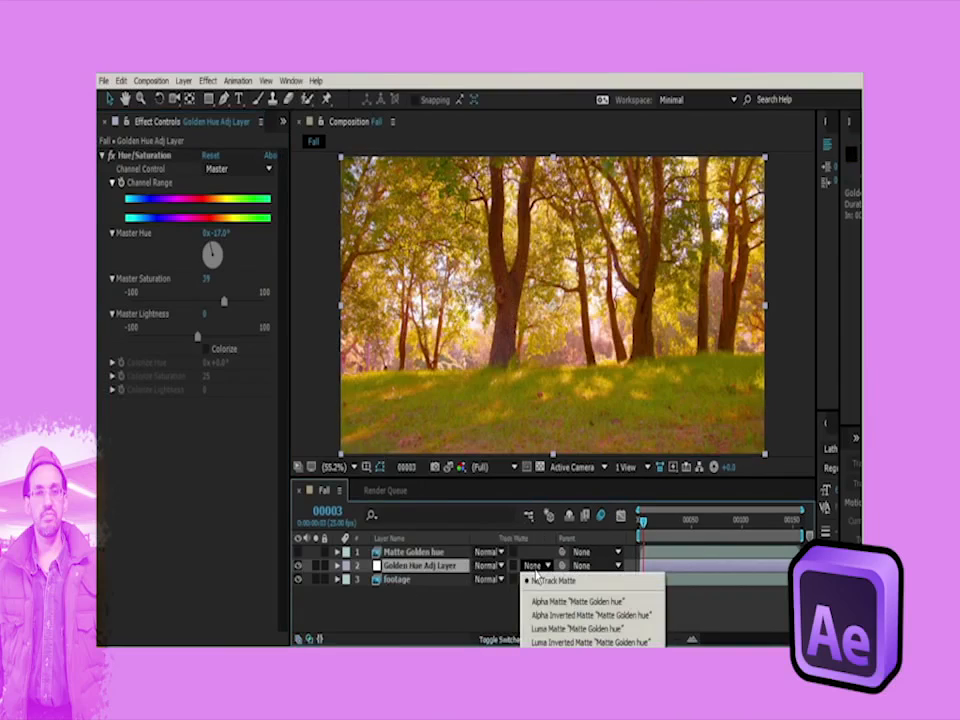
pyautogui.click(590, 641)
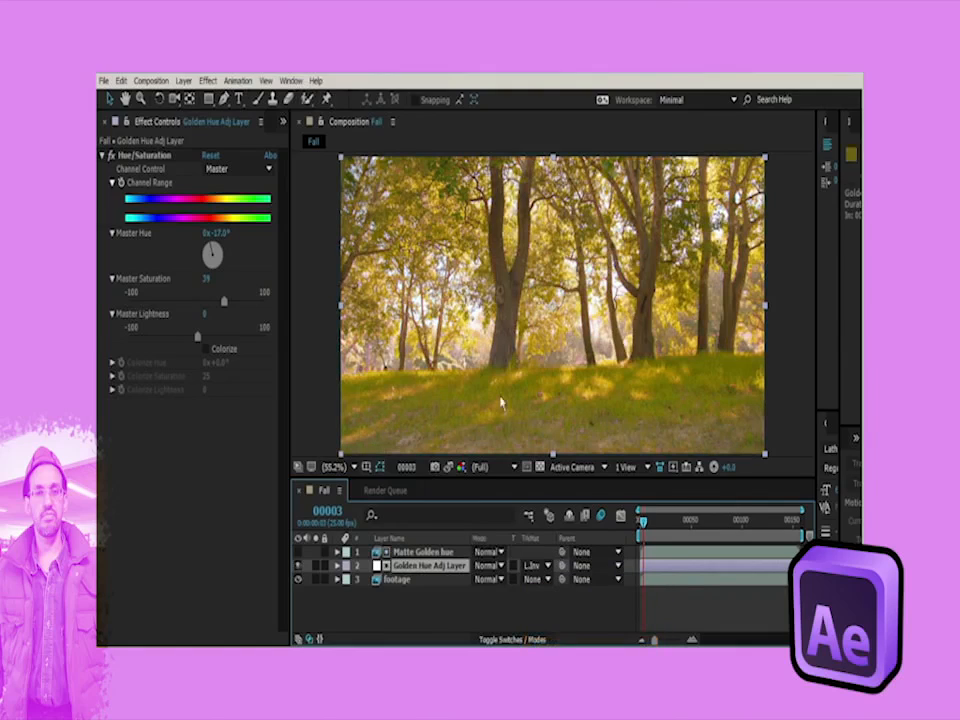
pyautogui.click(297, 566)
pyautogui.click(297, 566)
# Step: Add a second Hue/Saturation effect to the Golden Hue Adj Layer, with the Greens channel selected and Green Hue at -45°
pyautogui.click(207, 81)
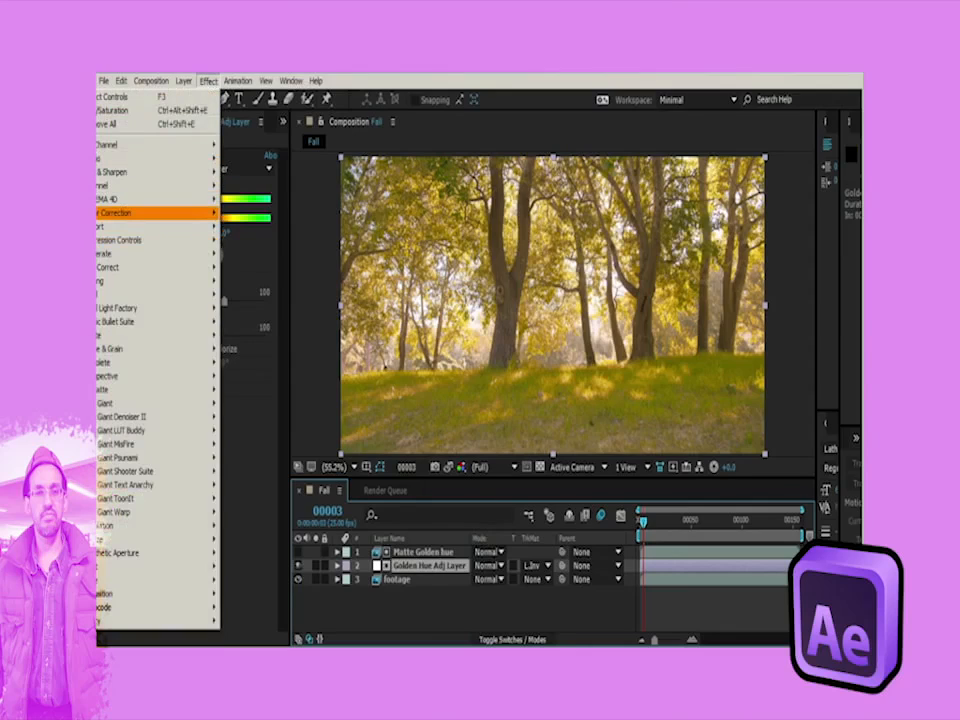
pyautogui.click(60, 485)
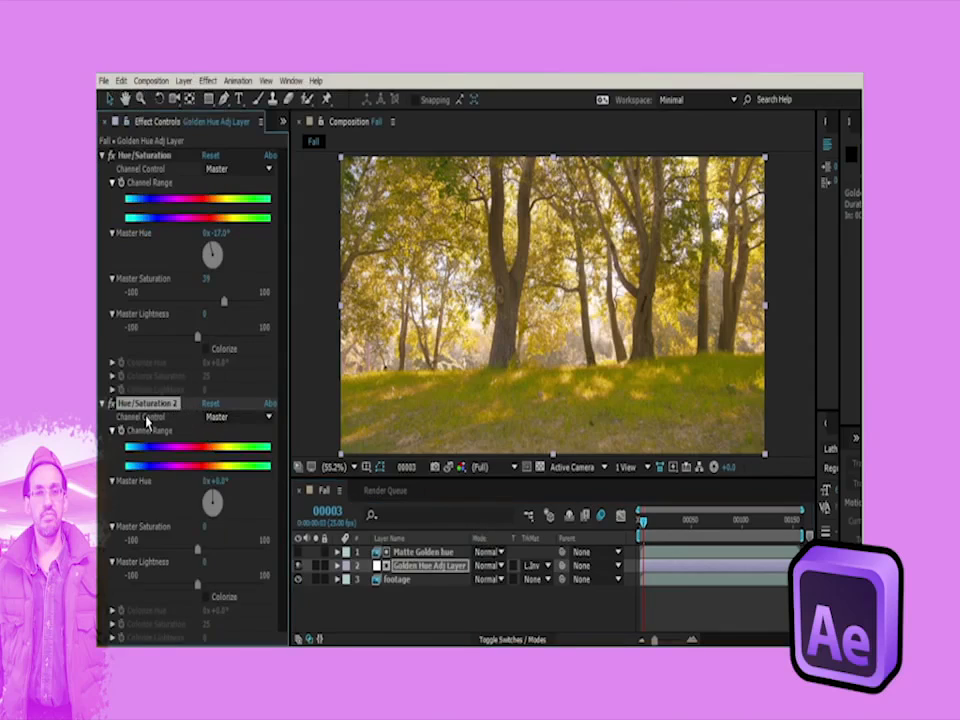
pyautogui.click(224, 420)
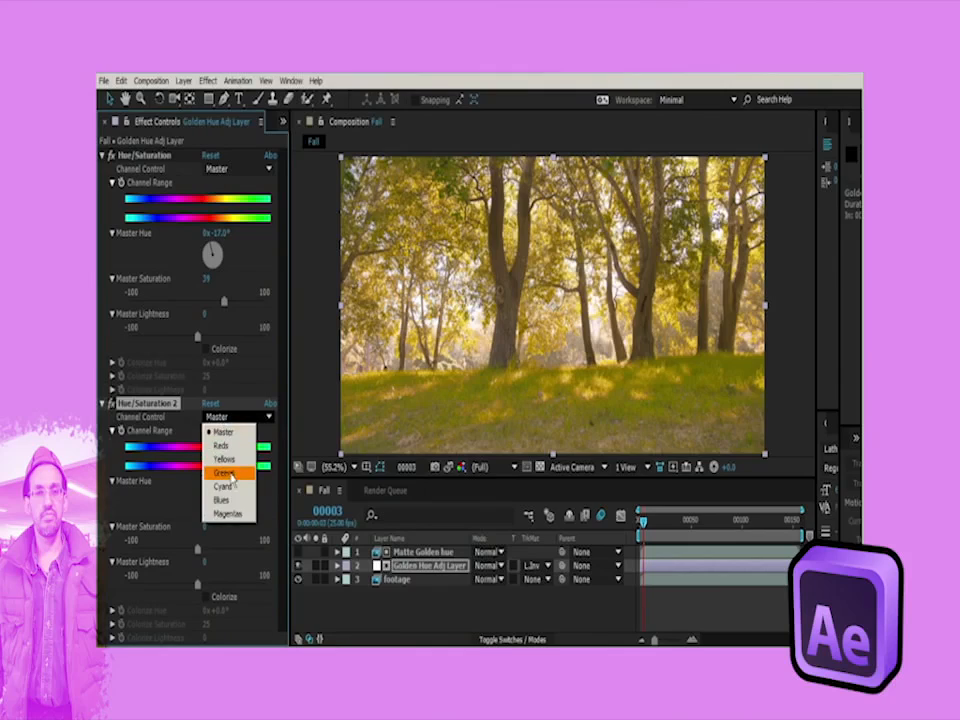
pyautogui.click(229, 473)
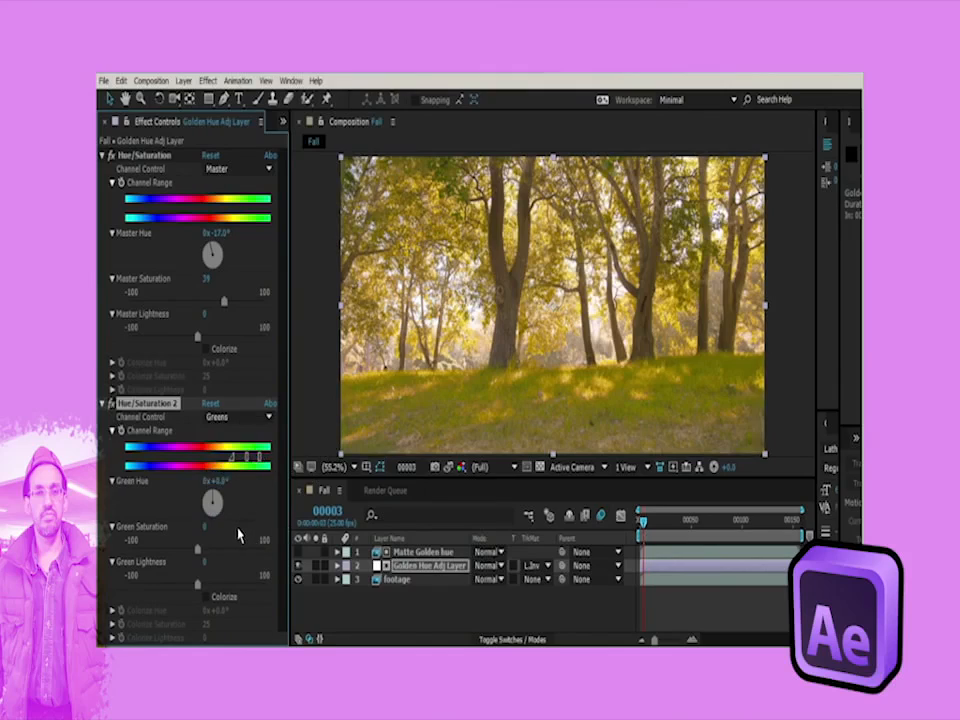
pyautogui.click(219, 481)
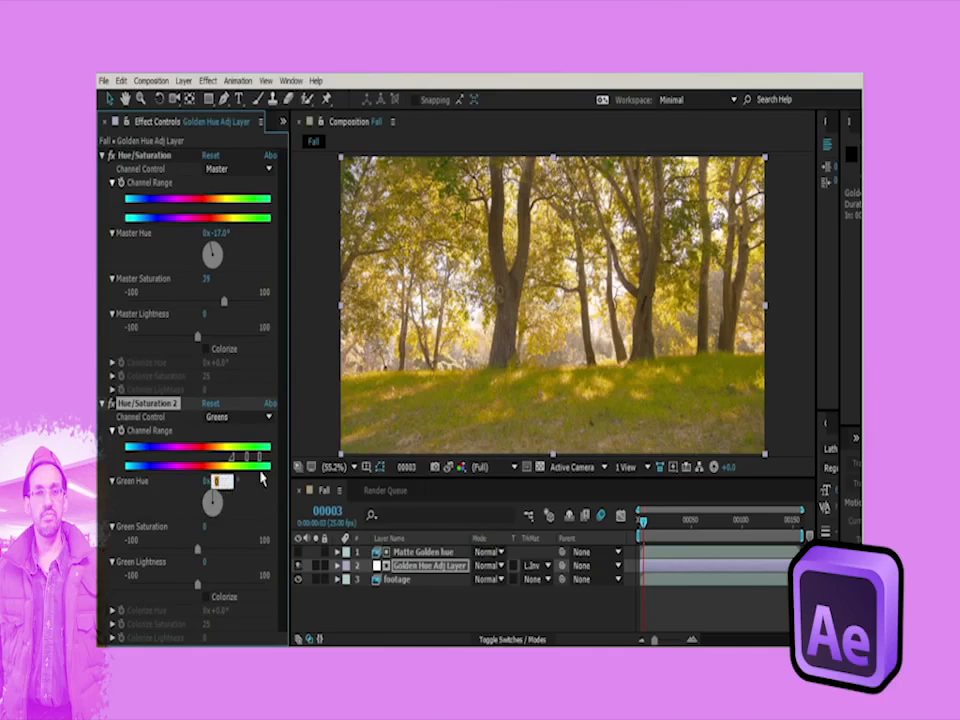
pyautogui.write('45')
pyautogui.press('Return')
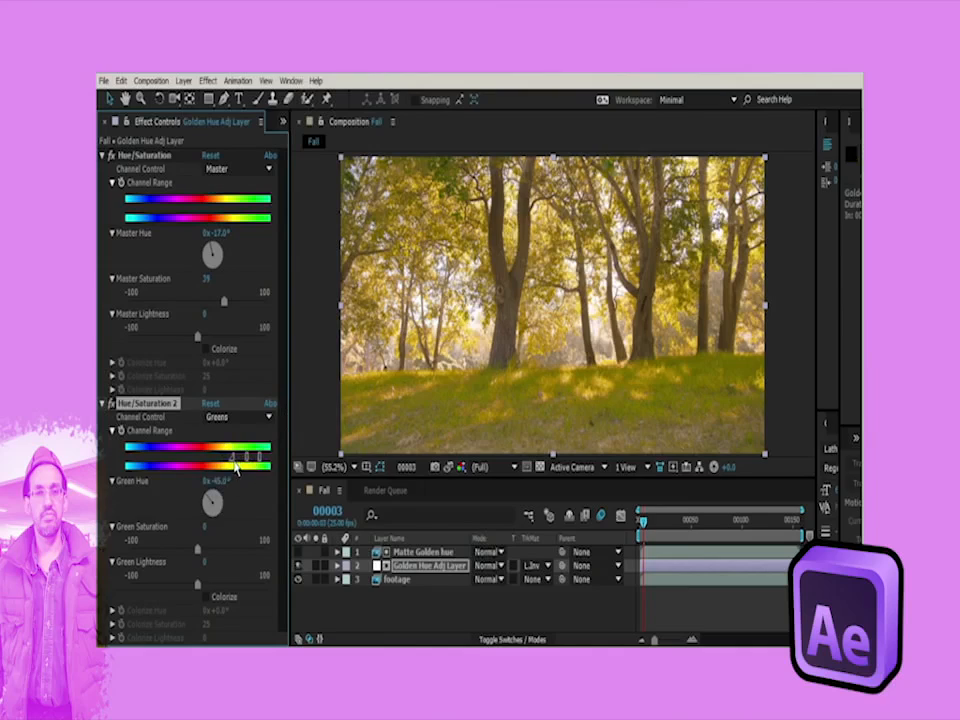
# Step: Extend the second Hue/Saturation effect's Greens channel range and its falloff through the yellows towards the reds
pyautogui.moveTo(229, 459); pyautogui.dragTo(206, 456)
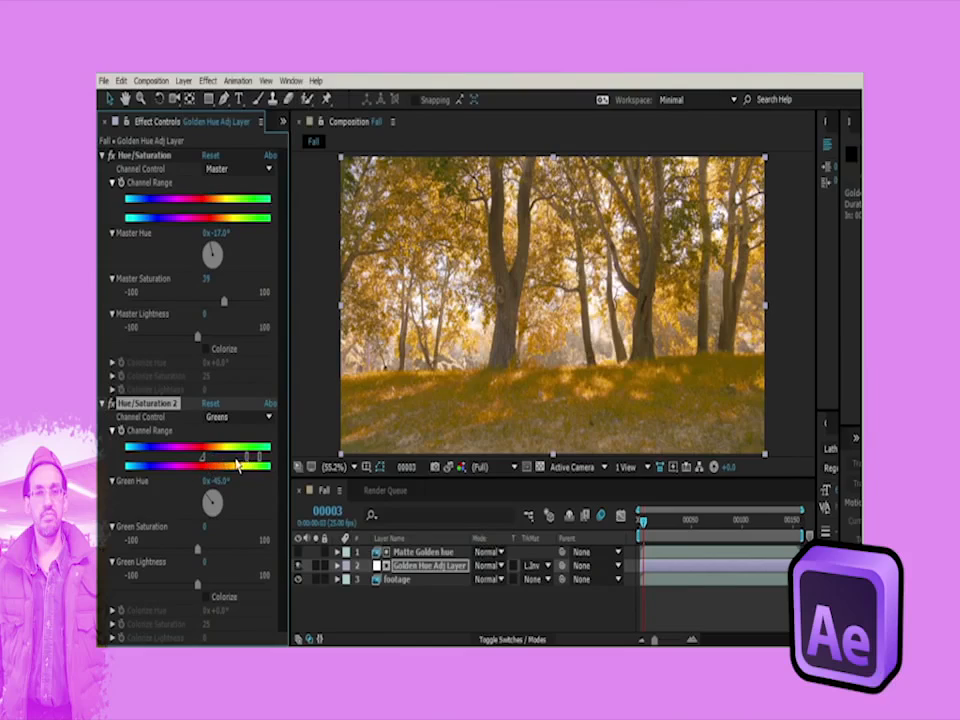
pyautogui.moveTo(247, 456); pyautogui.dragTo(233, 456)
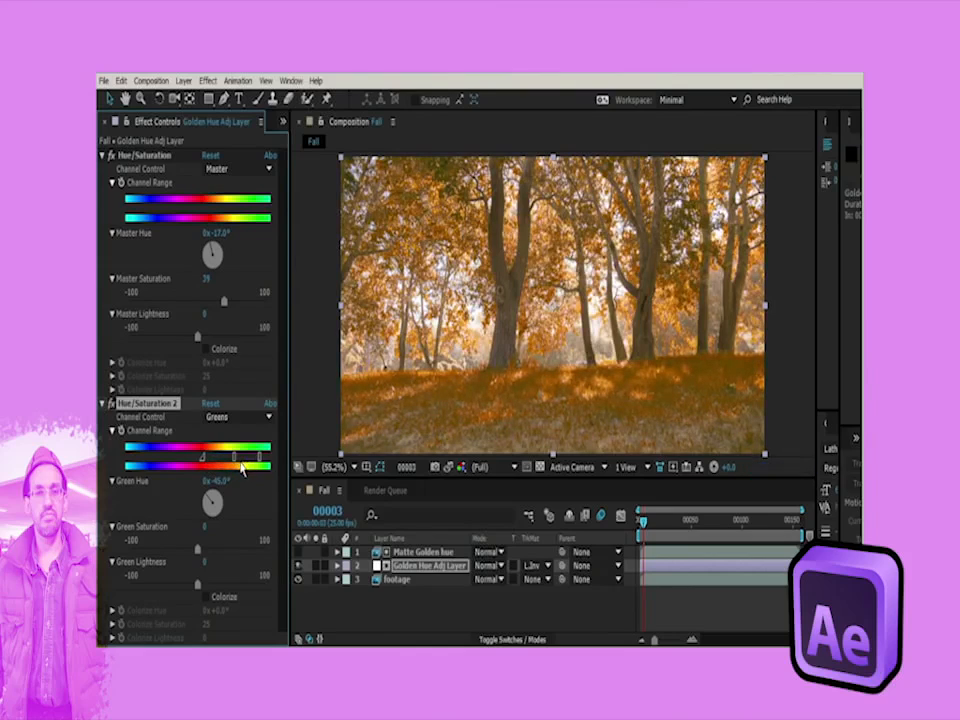
pyautogui.moveTo(206, 459); pyautogui.dragTo(210, 461)
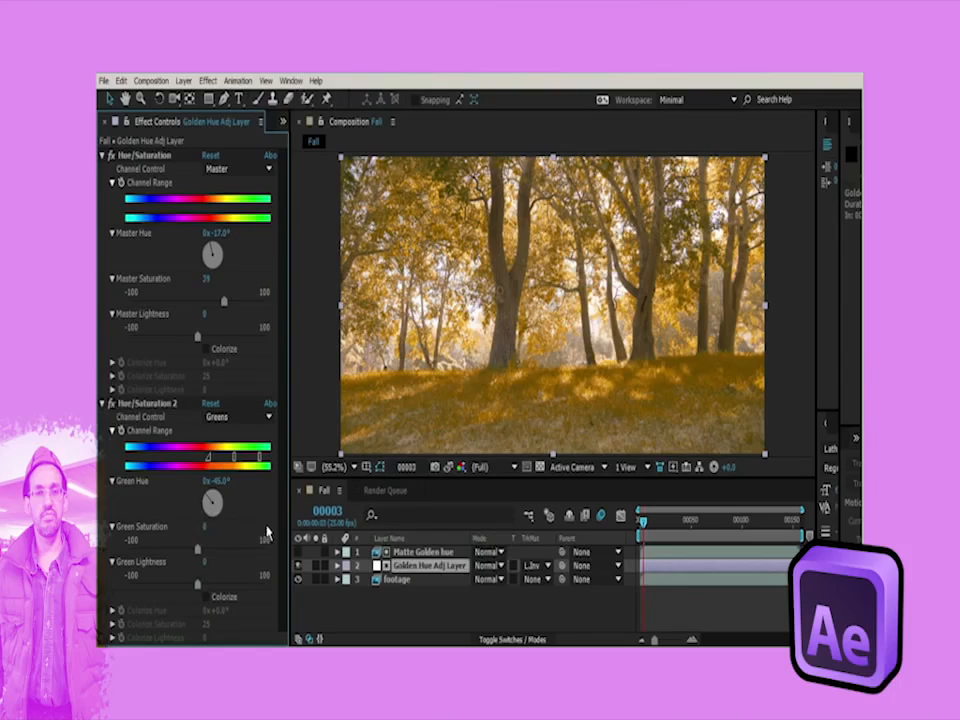
# Step: Set Green Saturation to 39 in the second Hue/Saturation effect and compare the image with that effect off and on
pyautogui.click(205, 524)
pyautogui.write('39')
pyautogui.press('Return')
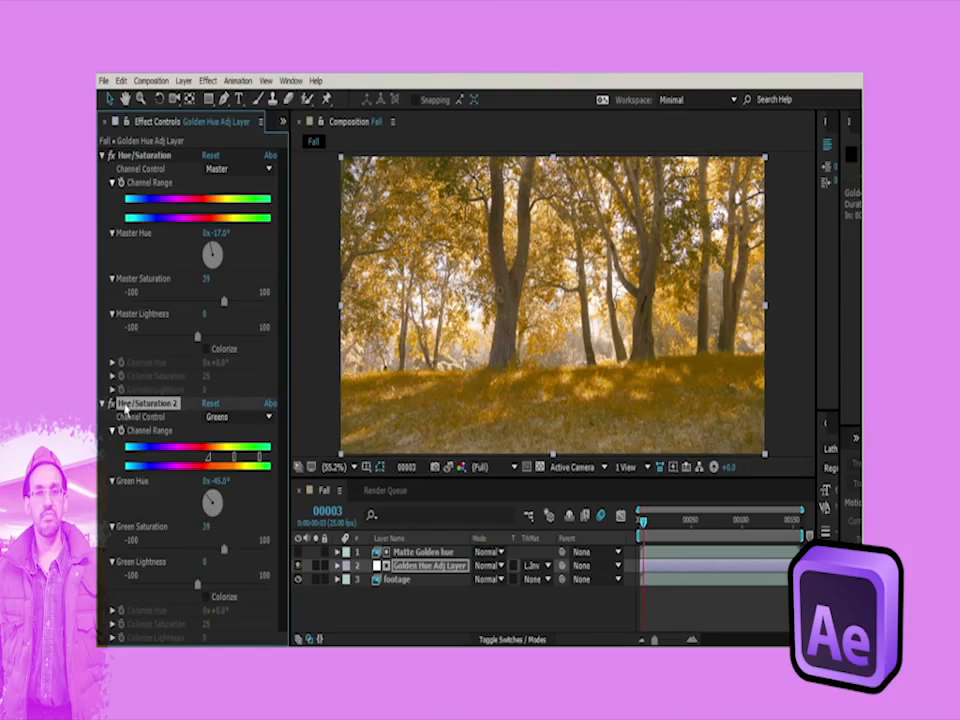
pyautogui.click(112, 404)
pyautogui.click(112, 404)
pyautogui.click(112, 404)
# Step: Apply a Fast Blur effect with Blurriness 25 to the Matte Golden hue layer
pyautogui.scroll(2, 575, 425)
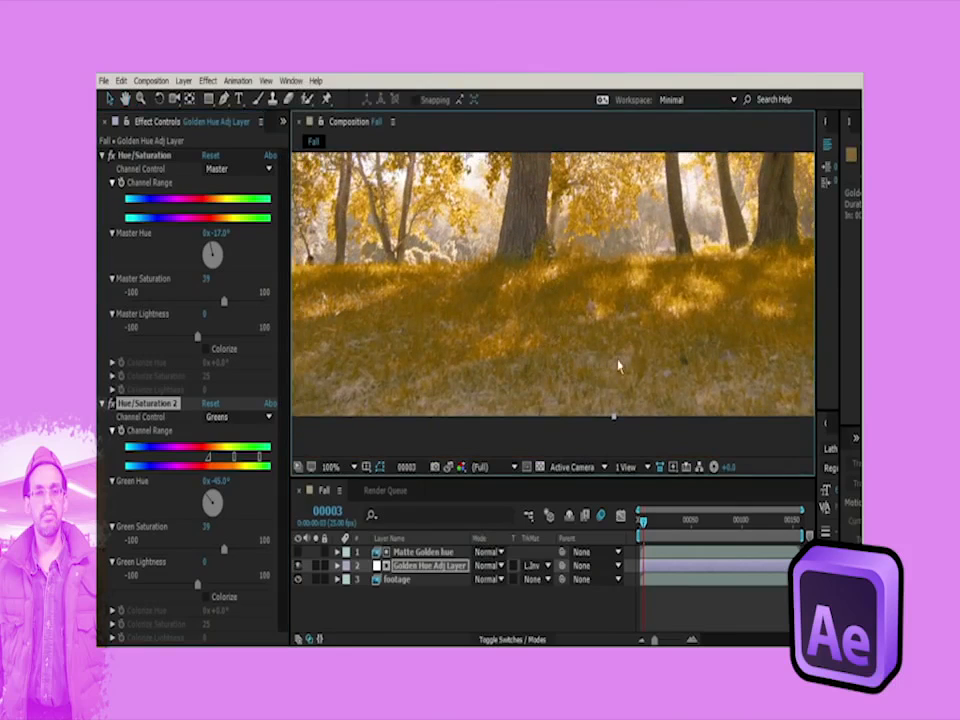
pyautogui.click(428, 551)
pyautogui.click(208, 82)
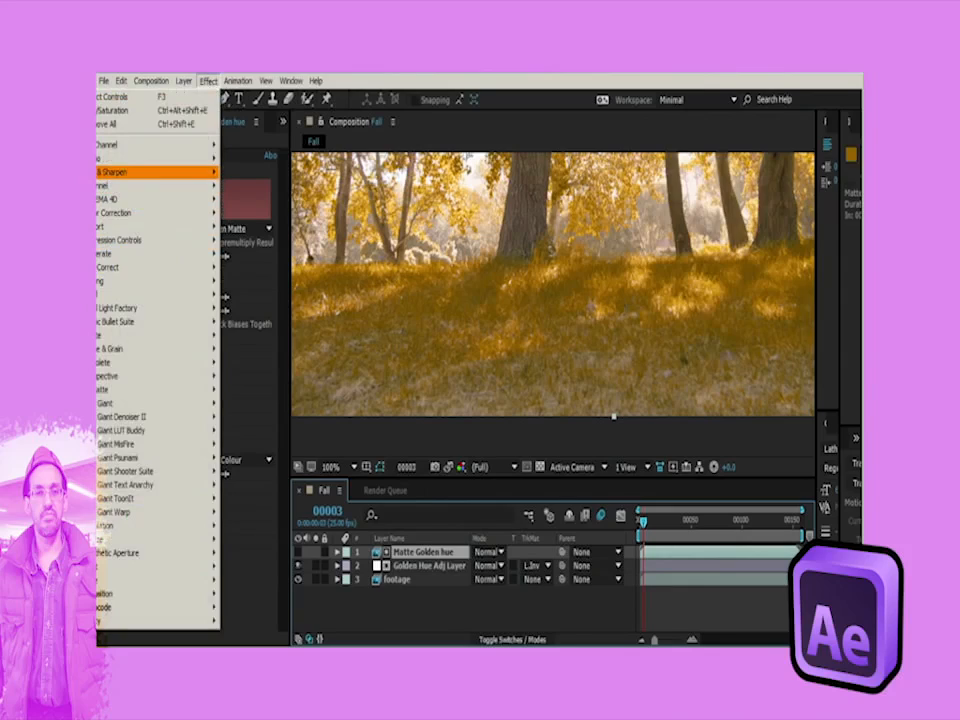
pyautogui.click(300, 337)
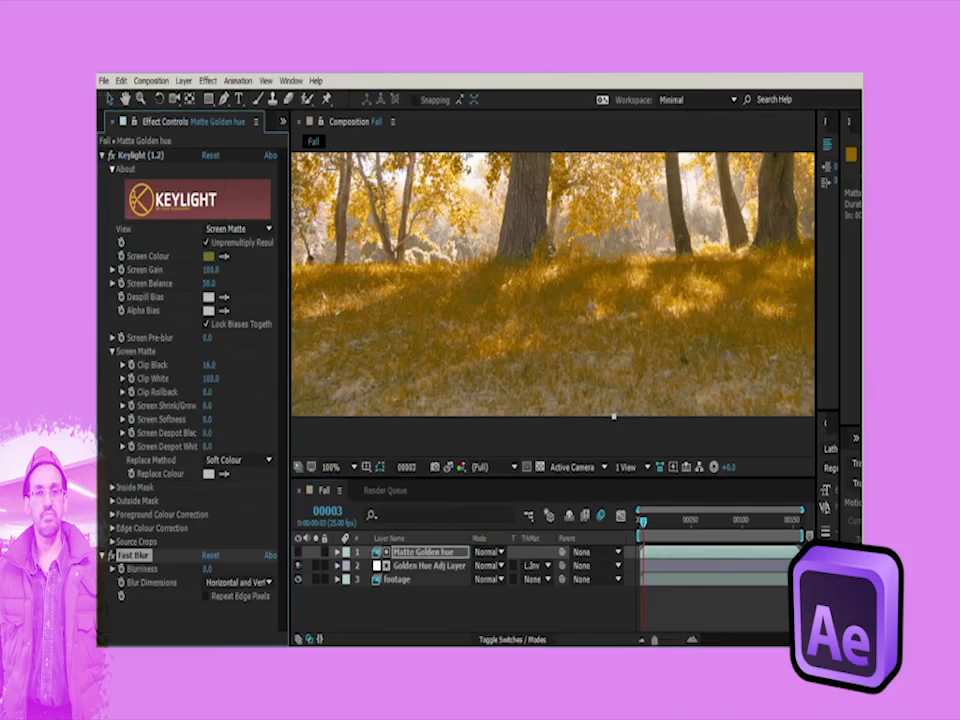
pyautogui.click(207, 569)
pyautogui.write('2')
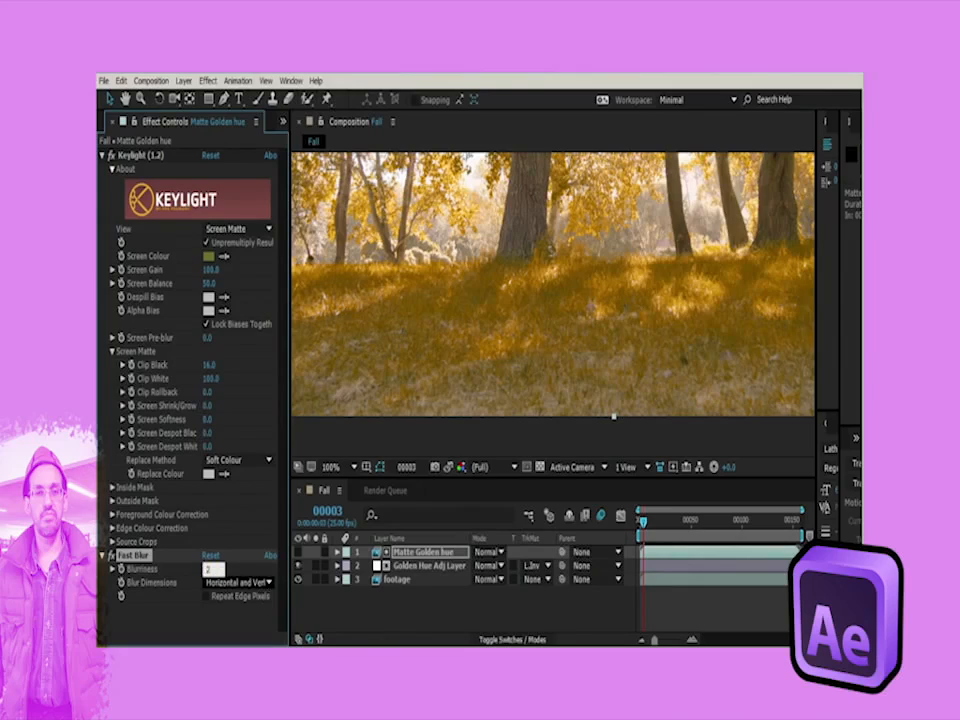
pyautogui.write('5')
pyautogui.press('Return')
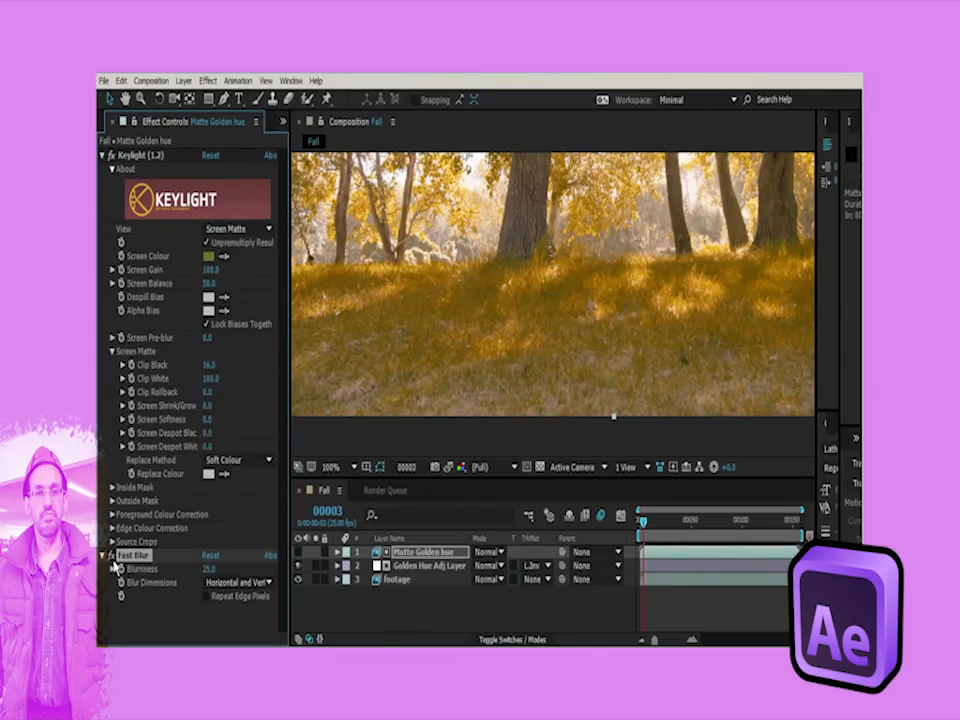
# Step: Bring the whole frame into view and compare the image with the Golden Hue Adj Layer hidden and shown
pyautogui.press(',')
pyautogui.press(',')
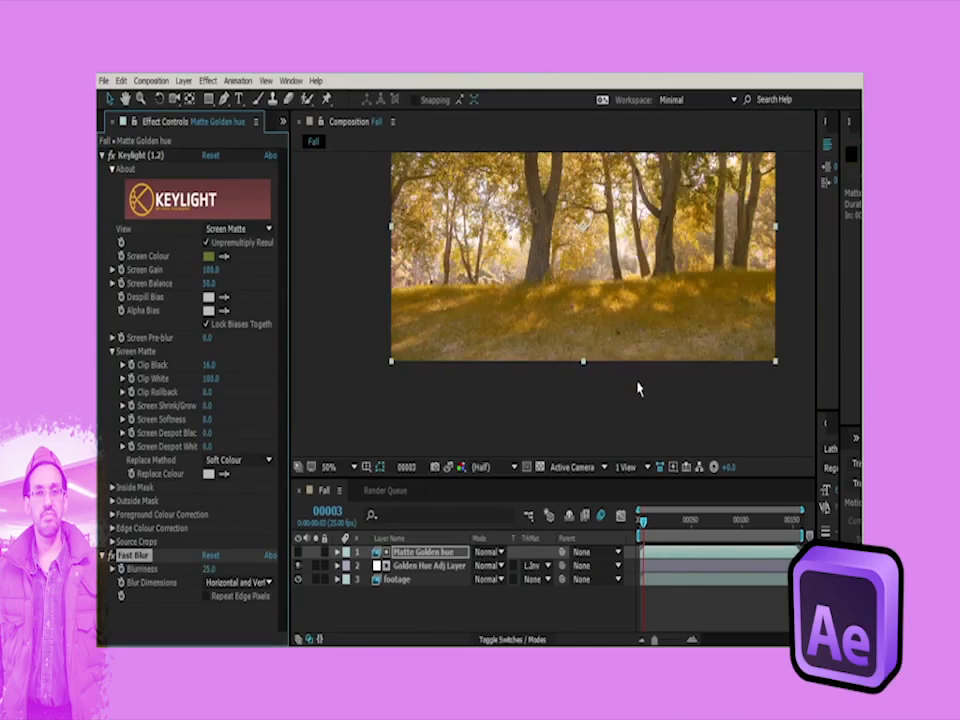
pyautogui.press('h')
pyautogui.moveTo(594, 405); pyautogui.dragTo(613, 401)
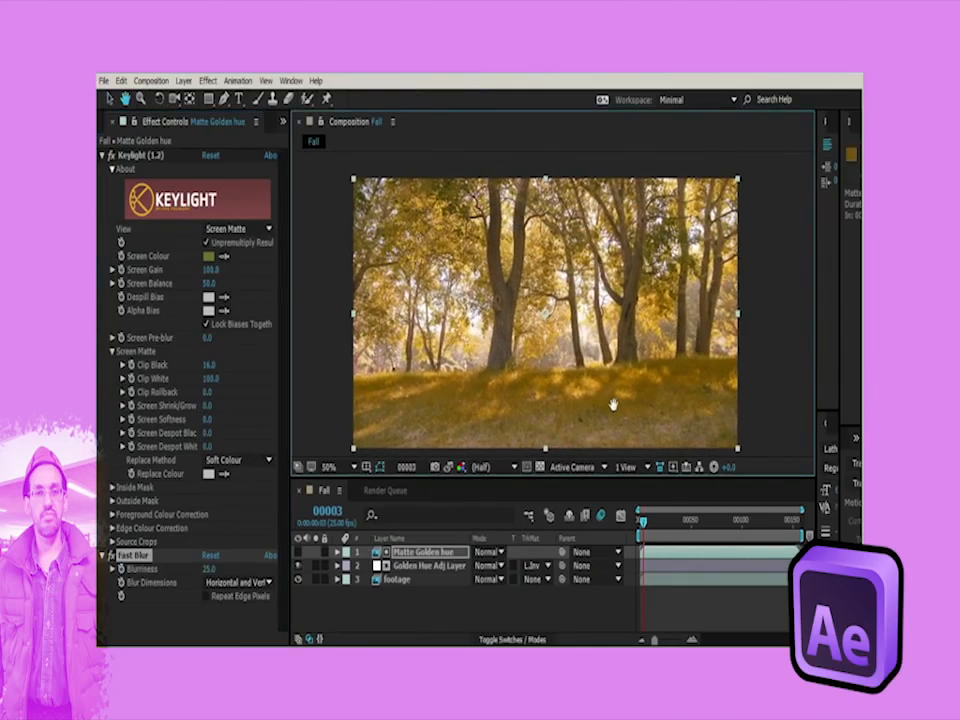
pyautogui.click(297, 566)
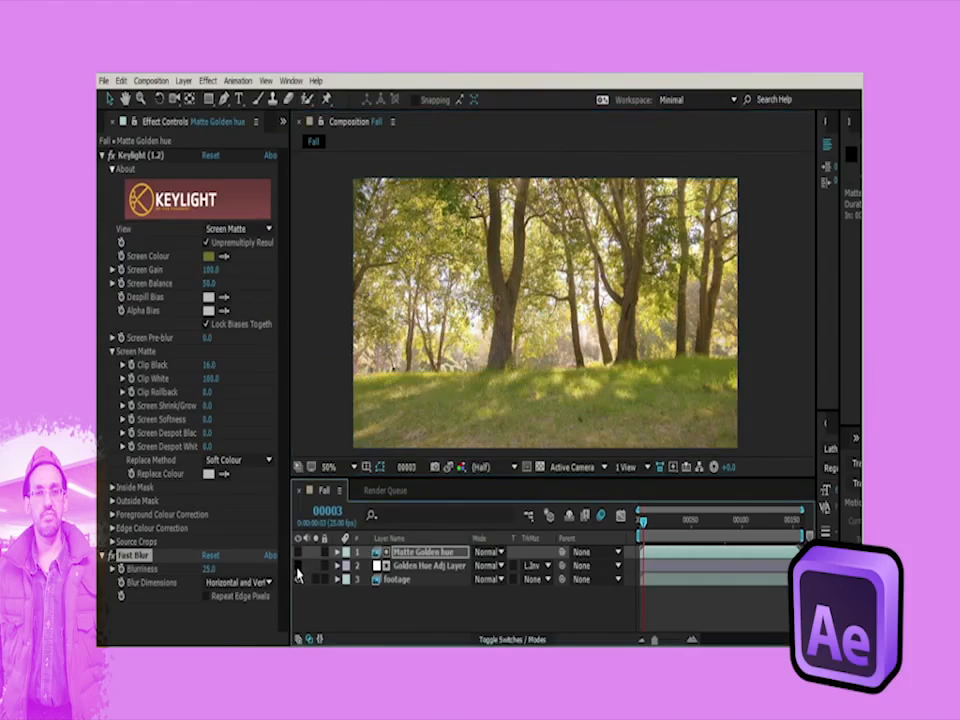
pyautogui.click(297, 566)
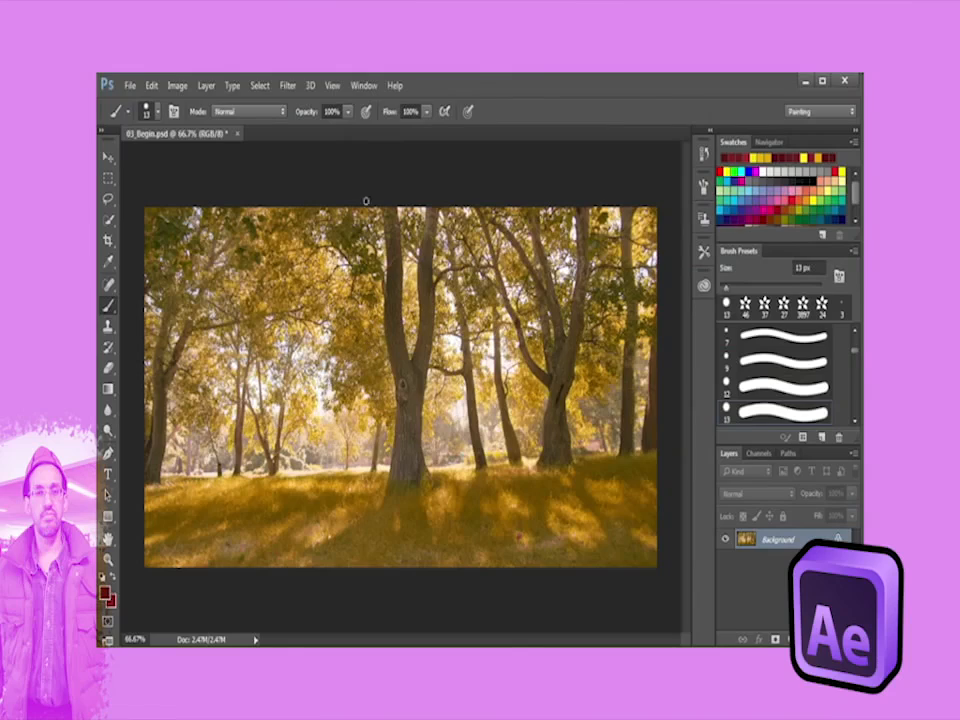
# Step: In Photoshop, enable Blend RGB Colors Using Gamma at 1.00 in the Color Settings
pyautogui.click(152, 86)
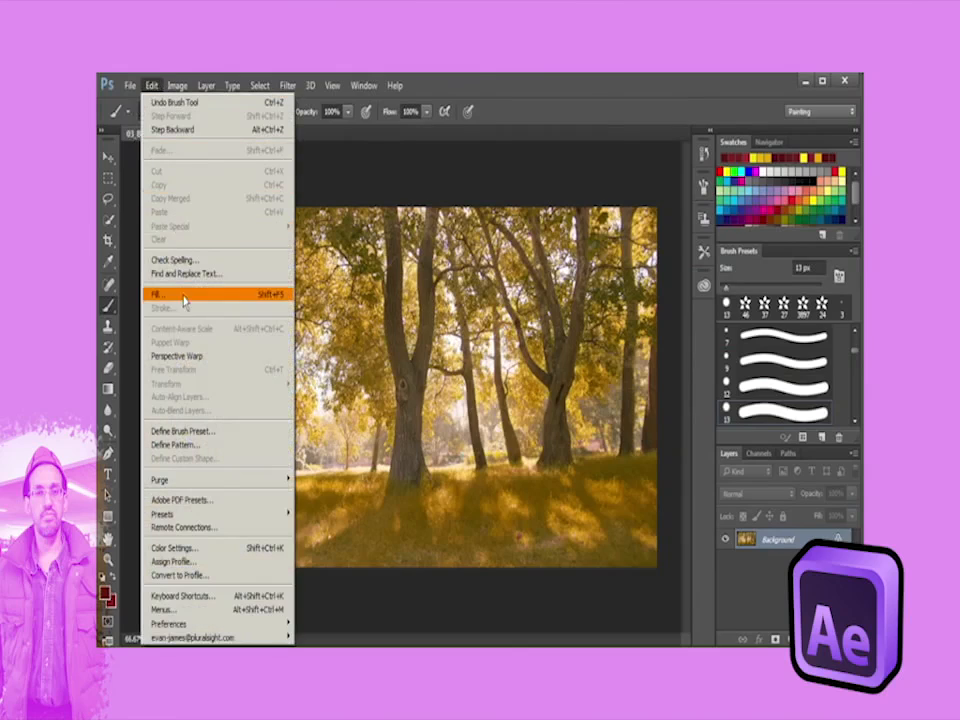
pyautogui.click(194, 550)
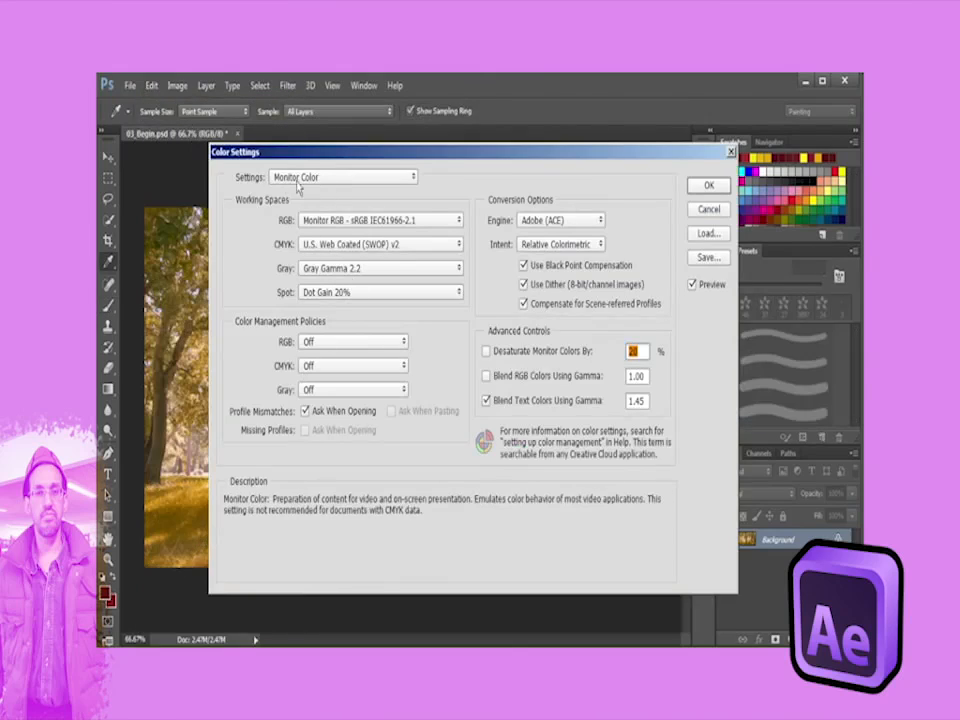
pyautogui.click(486, 378)
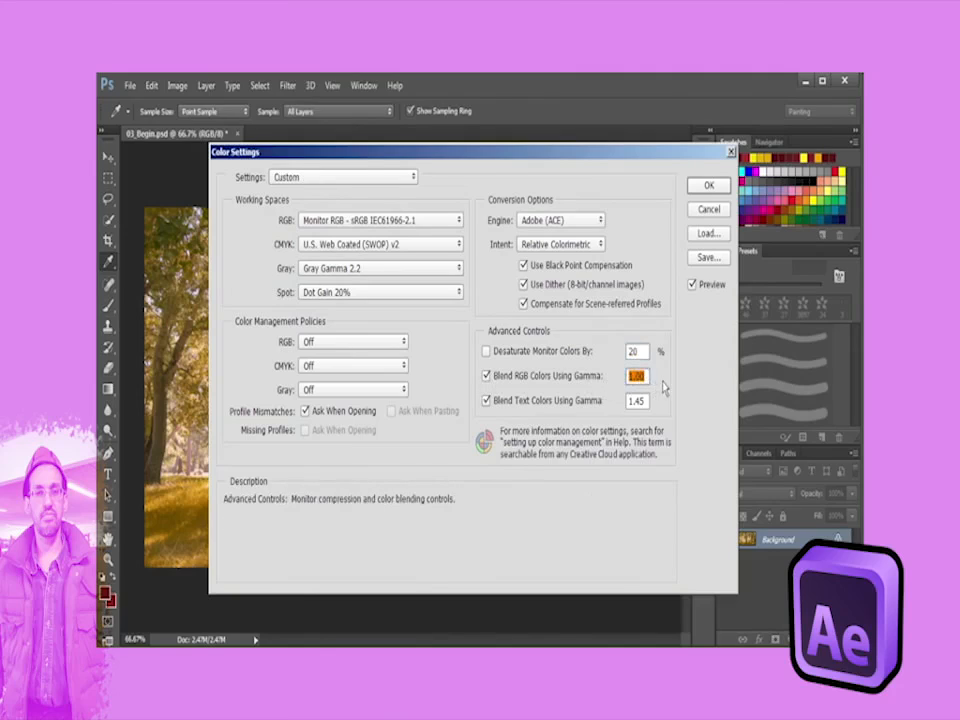
pyautogui.click(708, 186)
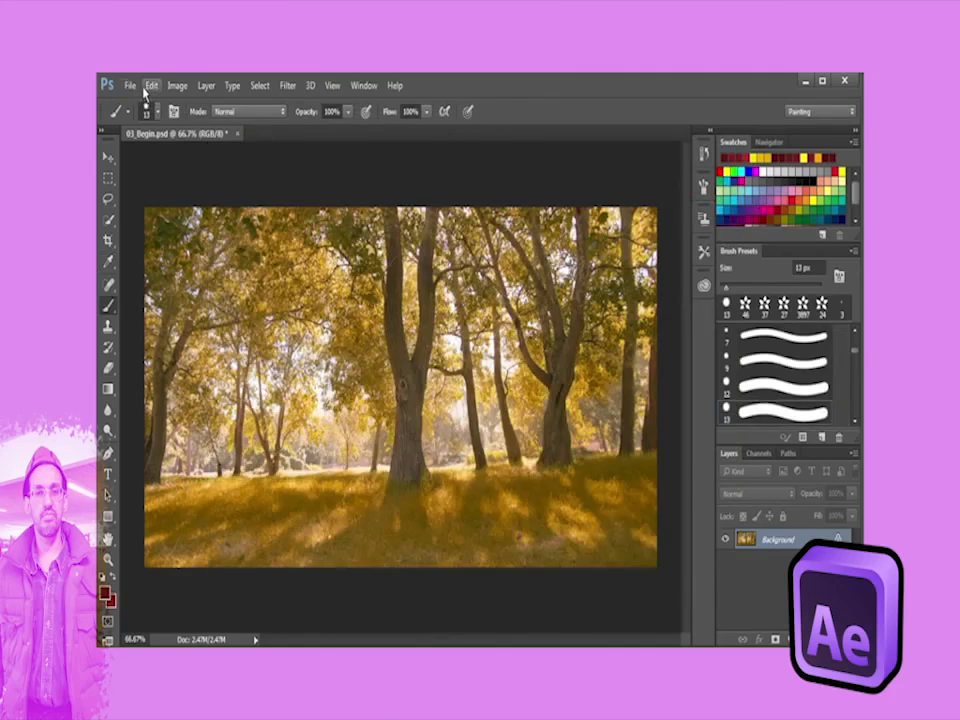
# Step: Set the image mode of 03_Begin.psd to RGB Color
pyautogui.click(180, 86)
pyautogui.moveTo(183, 105)
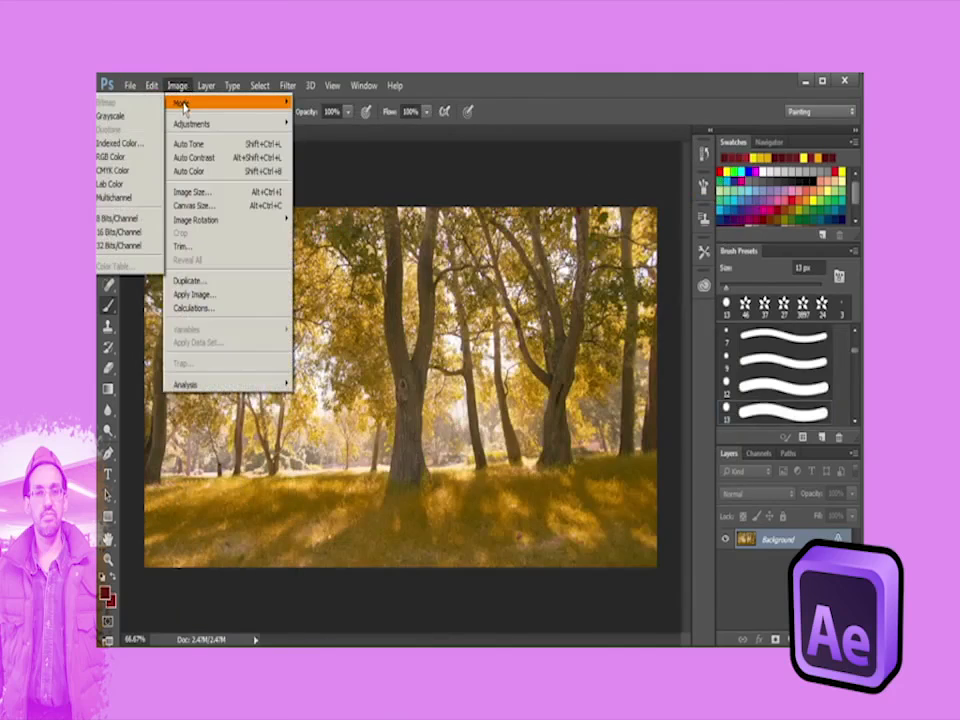
pyautogui.click(127, 159)
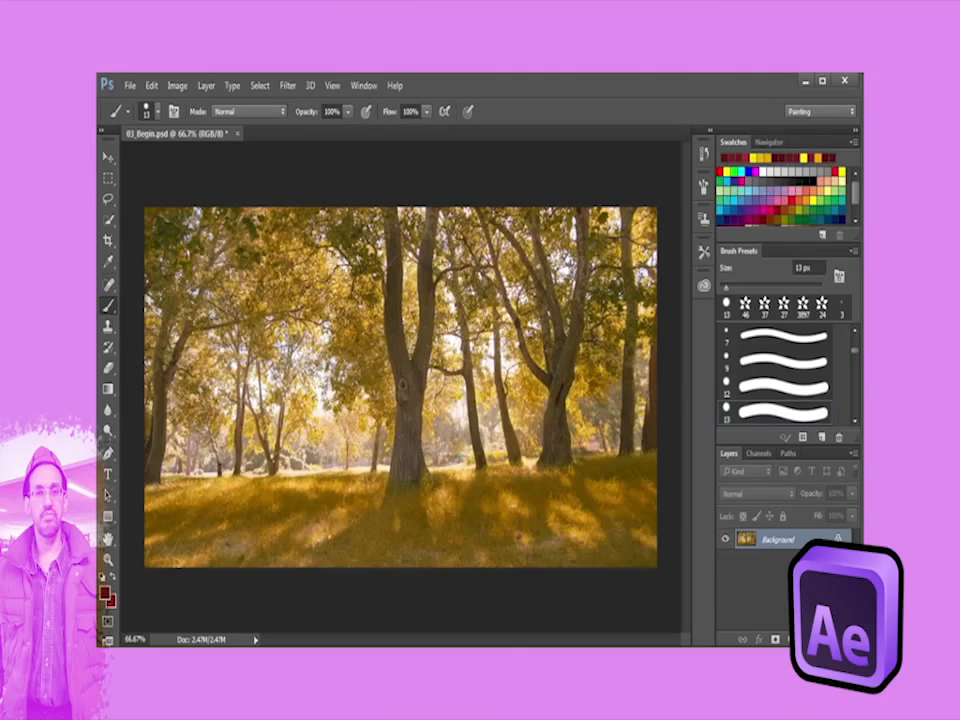
# Step: Replace the current brush presets with the Foliage Brushes file from the Reference Files folder
pyautogui.rightClick(331, 274)
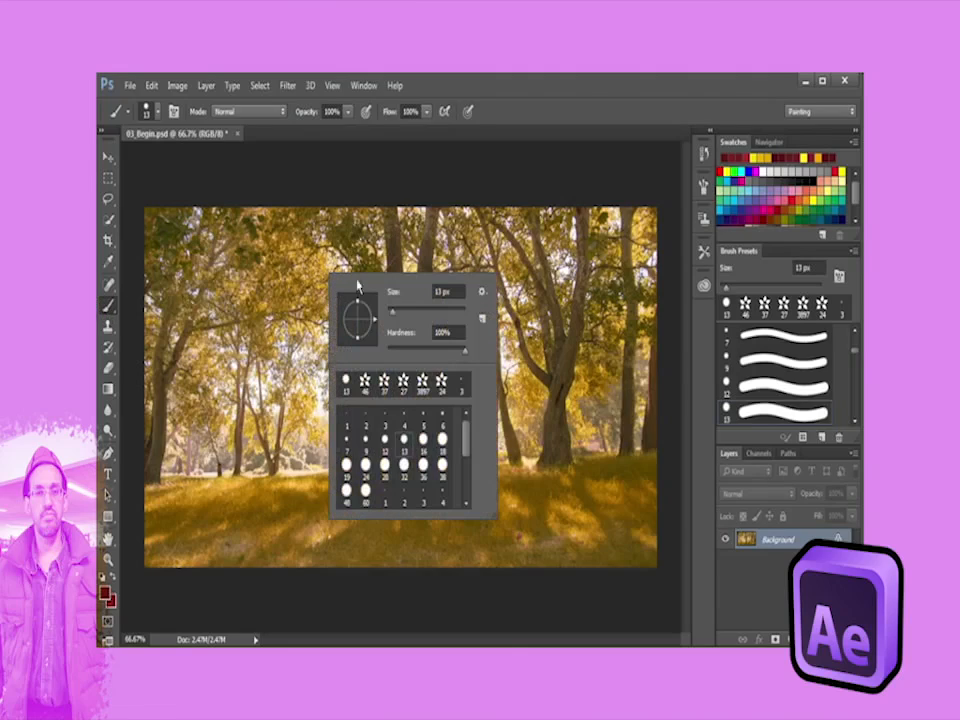
pyautogui.click(482, 294)
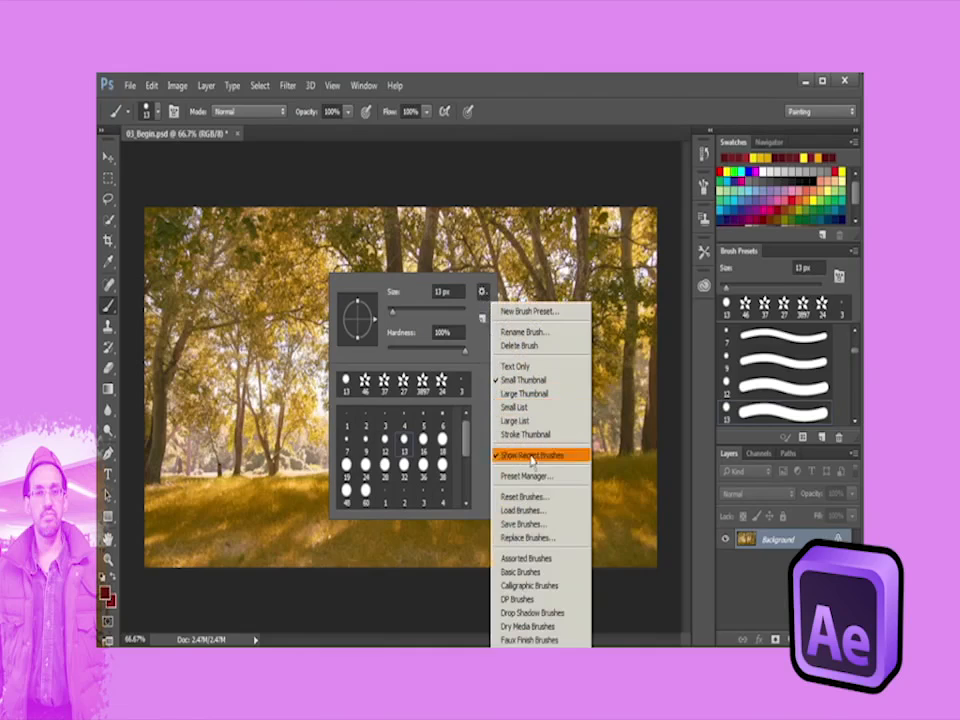
pyautogui.click(532, 542)
pyautogui.moveTo(563, 283)
pyautogui.mouseDown()
pyautogui.moveTo(465, 155)
pyautogui.moveTo(390, 117)
pyautogui.mouseUp()
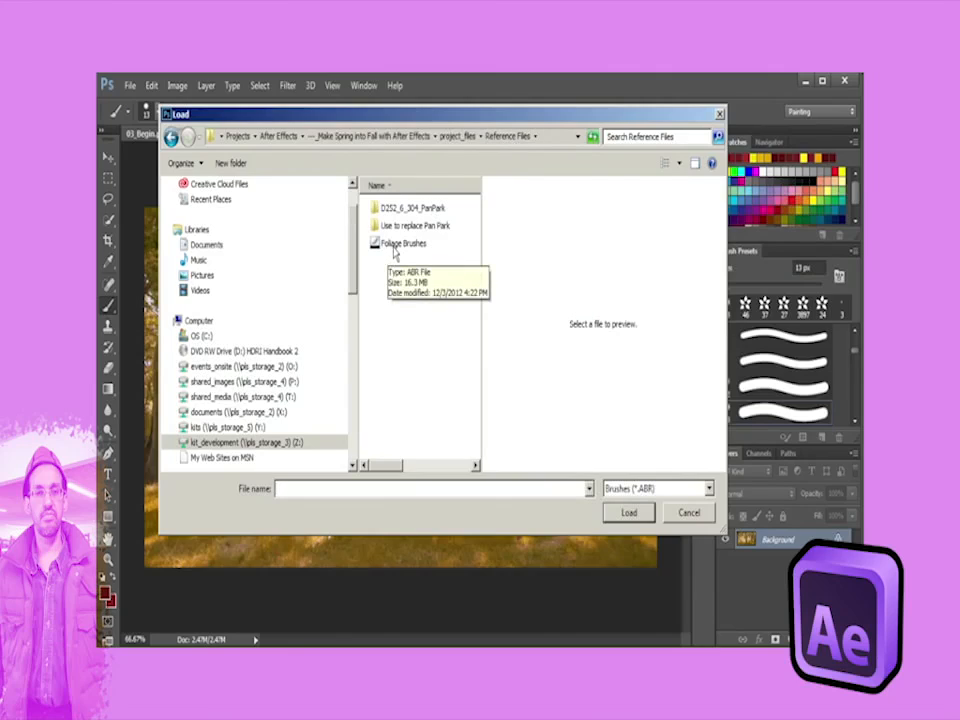
pyautogui.click(400, 245)
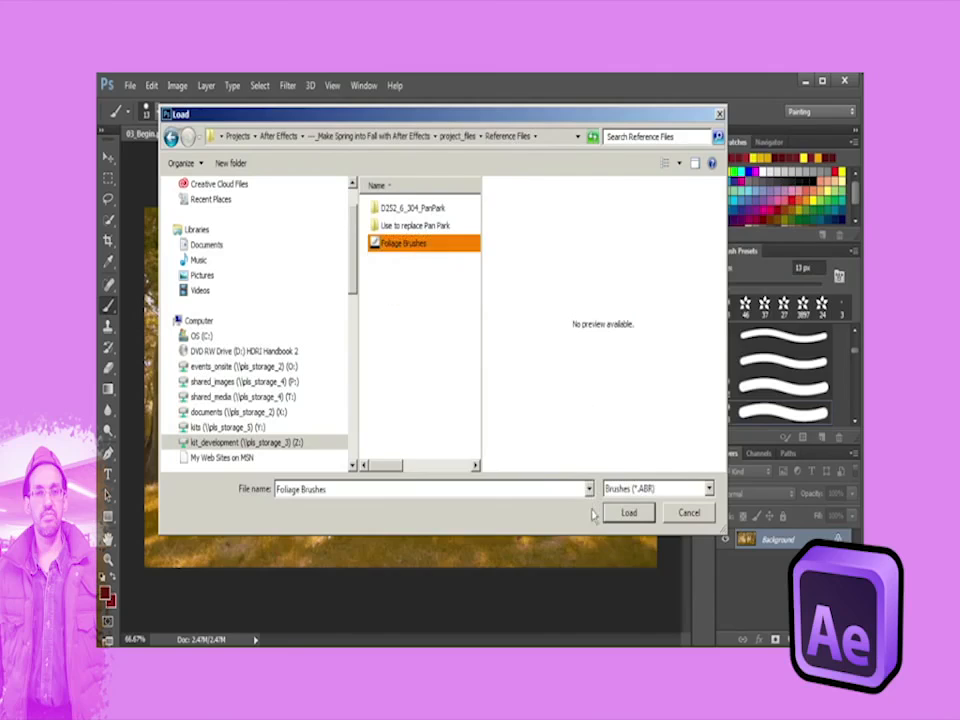
pyautogui.click(630, 514)
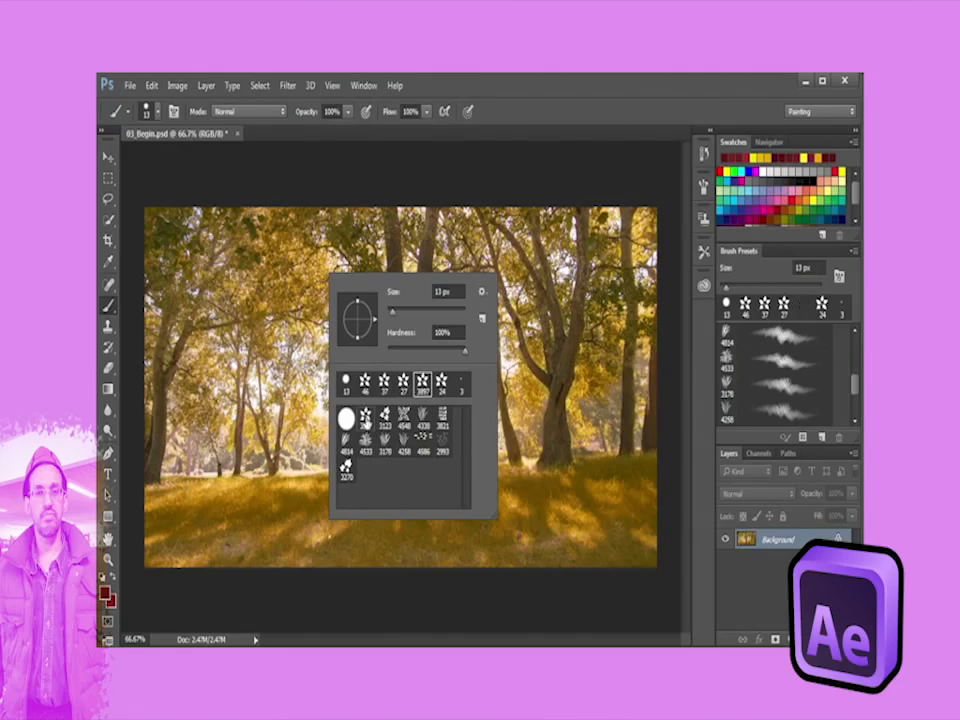
# Step: Choose the 3897 leaf tip from the foliage brushes and reduce its size to 54 px
pyautogui.click(366, 422)
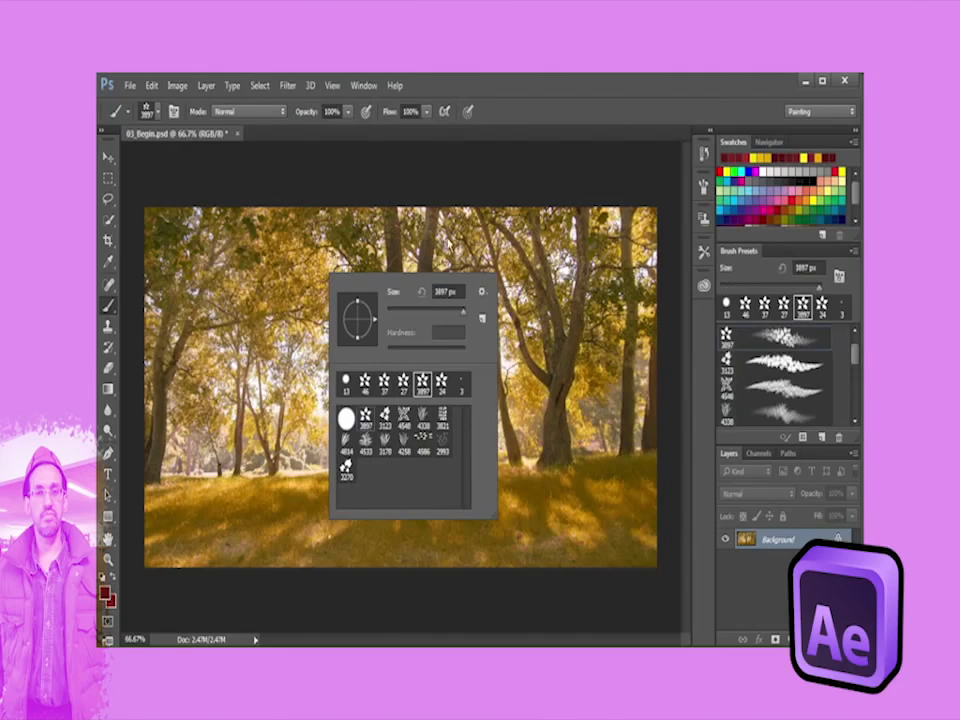
pyautogui.click(621, 186)
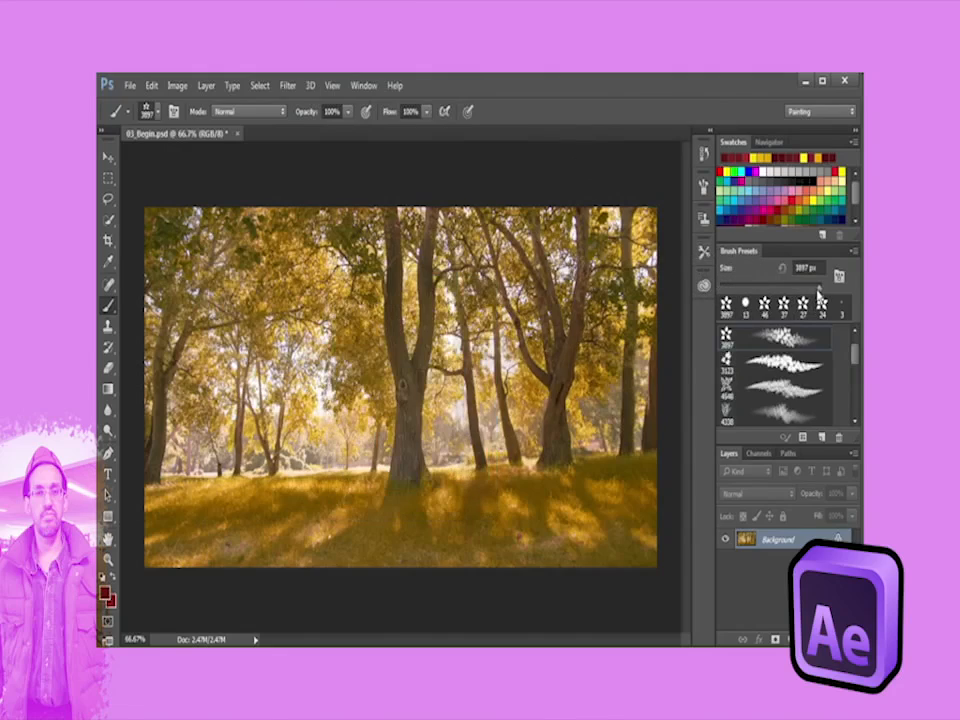
pyautogui.moveTo(819, 289); pyautogui.dragTo(745, 289)
pyautogui.moveTo(330, 291)
pyautogui.mouseDown()
pyautogui.moveTo(353, 298)
pyautogui.moveTo(321, 299)
pyautogui.moveTo(366, 307)
pyautogui.moveTo(319, 317)
pyautogui.moveTo(346, 299)
pyautogui.mouseUp()
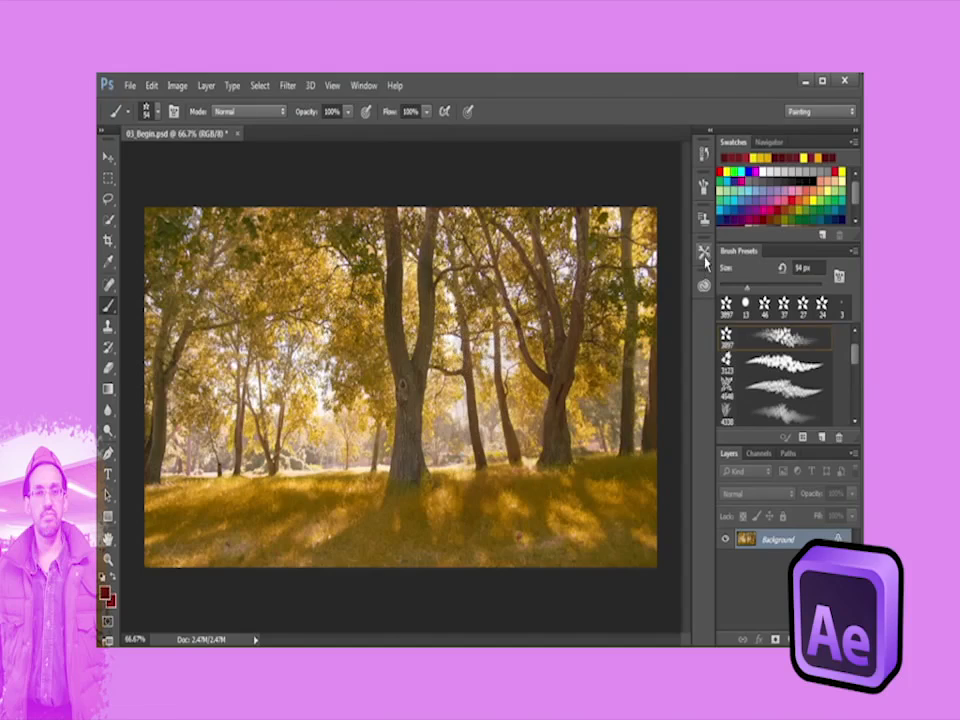
# Step: Examine the leaf brush's tip shape, Shape Dynamics, Scattering and Transfer settings
pyautogui.click(706, 189)
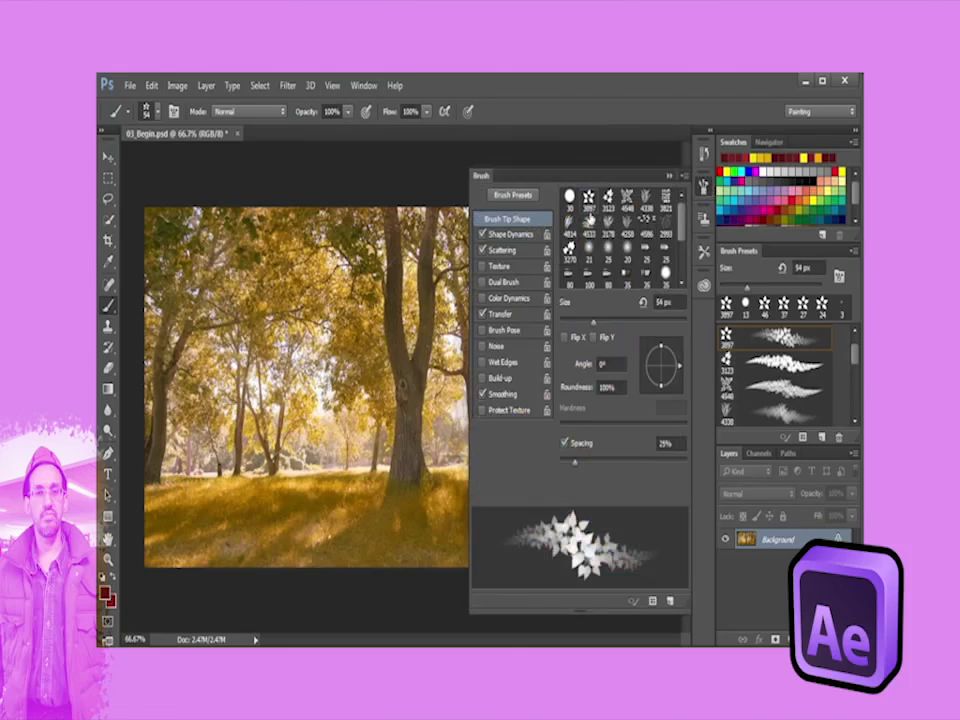
pyautogui.click(508, 234)
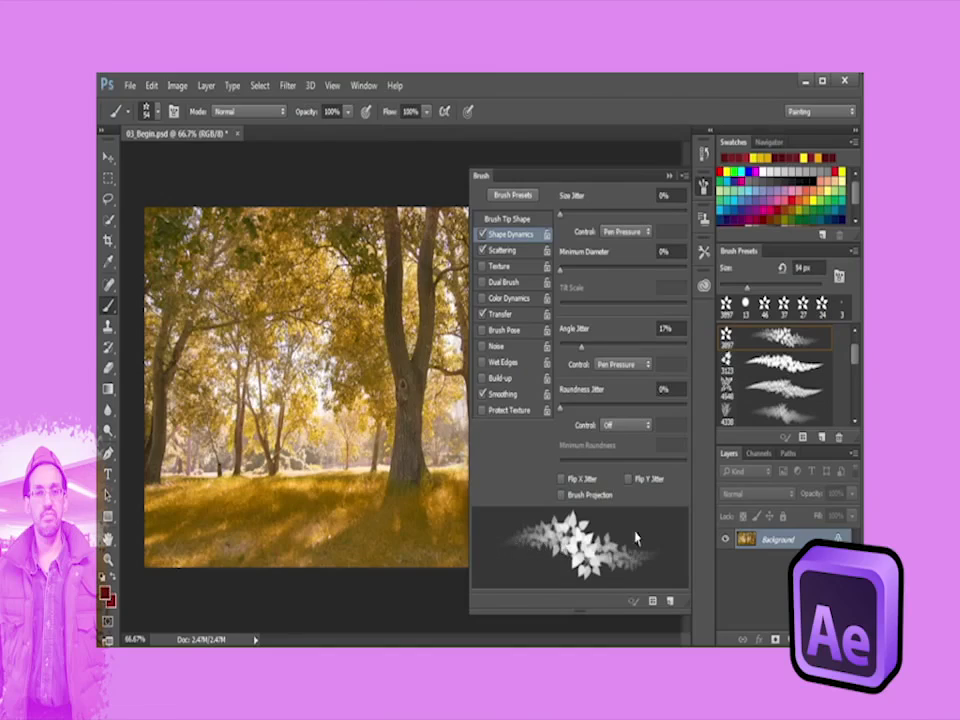
pyautogui.click(505, 252)
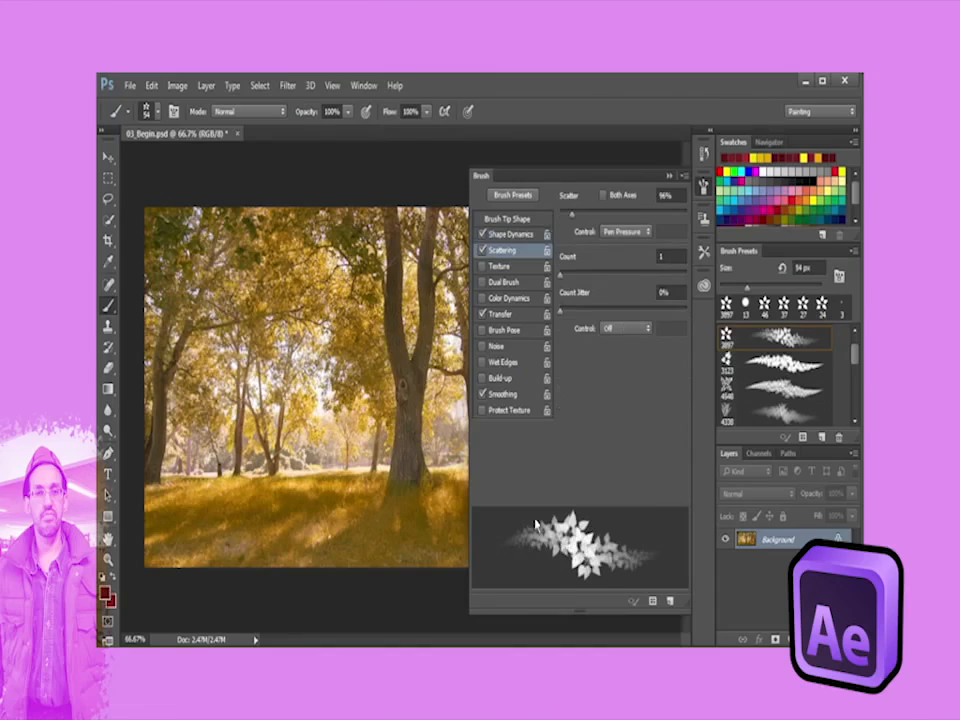
pyautogui.click(502, 315)
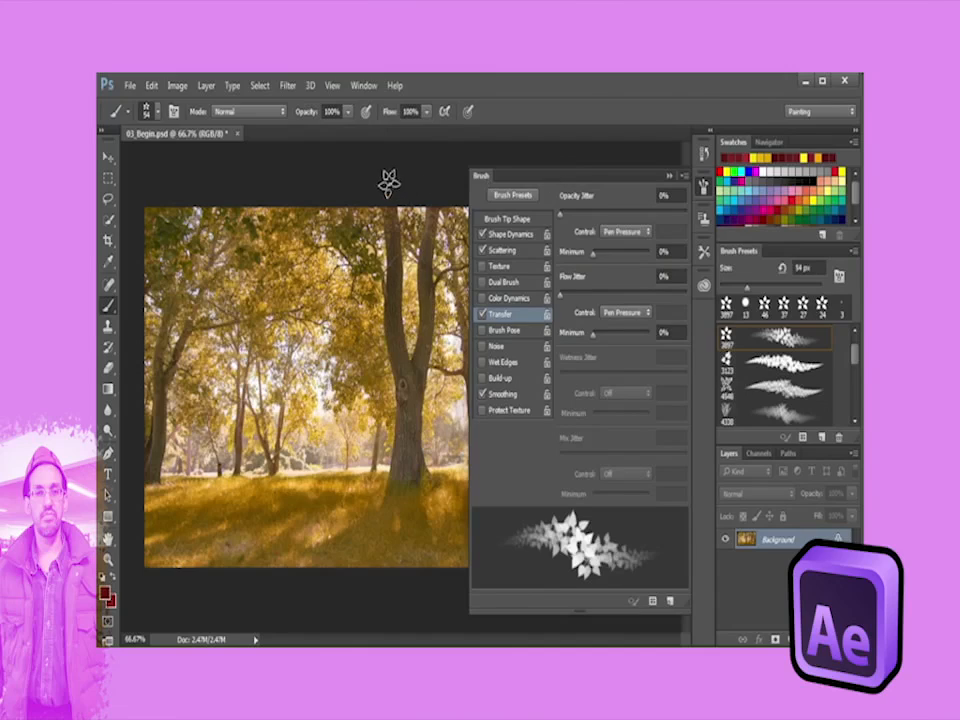
pyautogui.click(157, 179)
pyautogui.press('j')
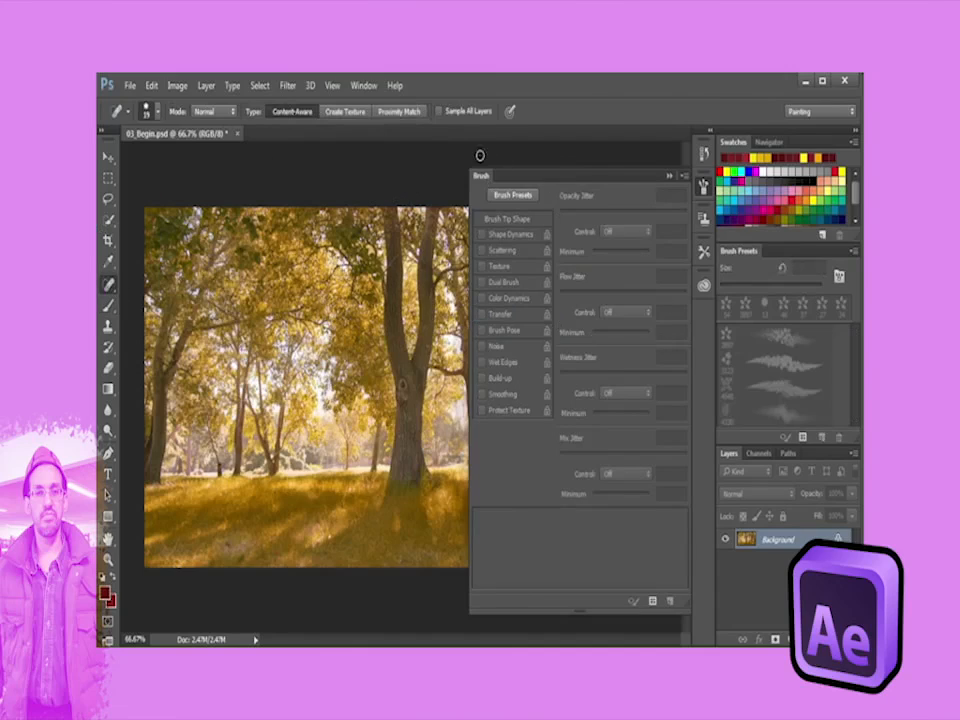
pyautogui.press('F5')
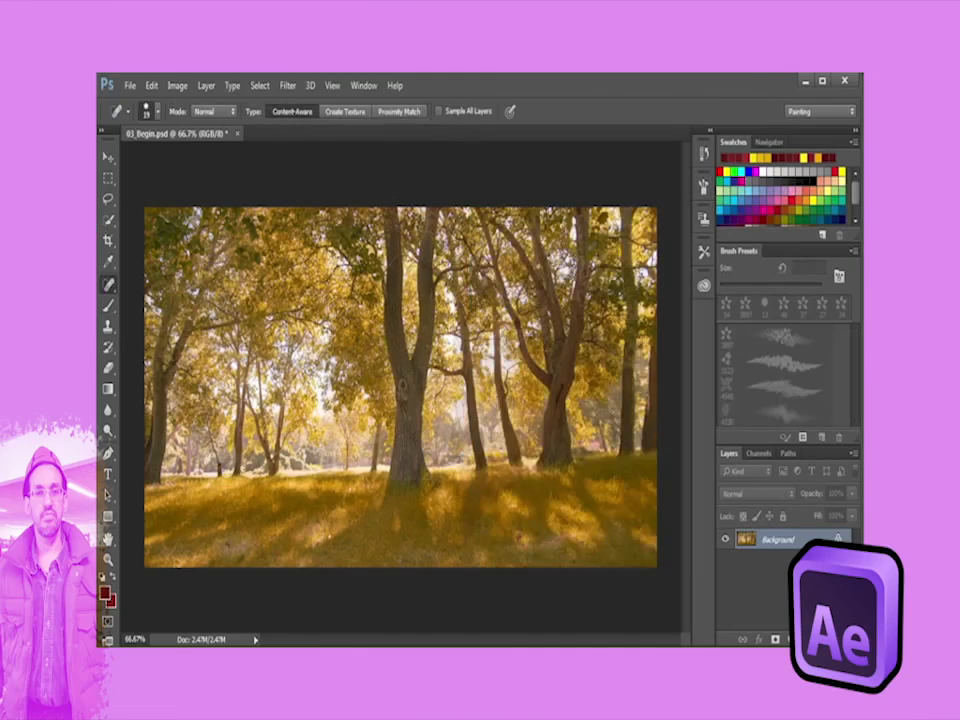
# Step: Add a new layer above the Background and name it Orange leaves
pyautogui.click(822, 639)
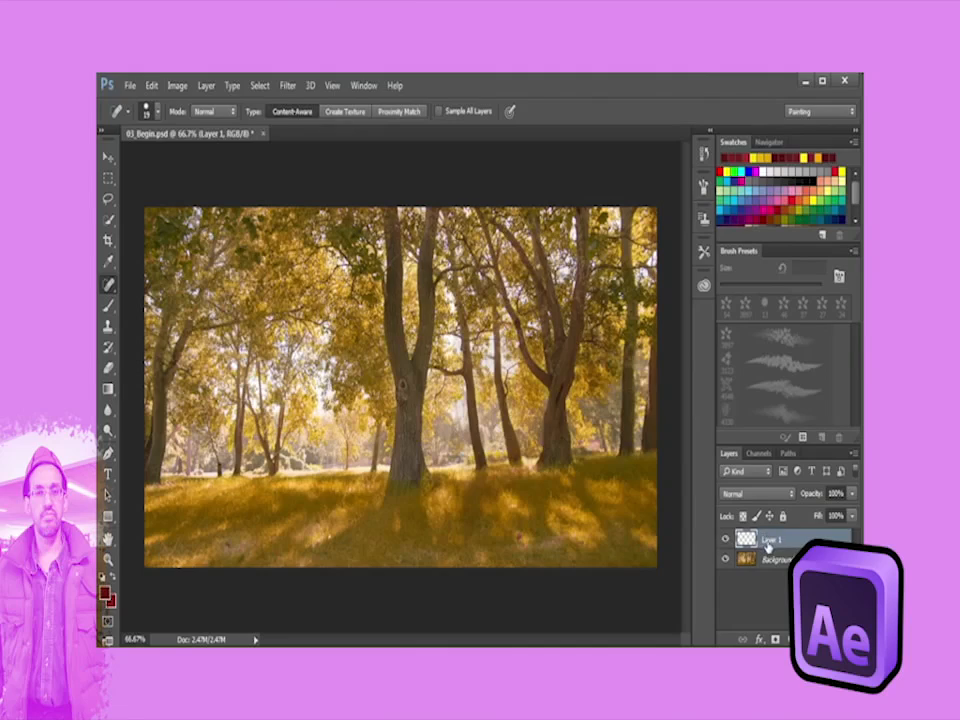
pyautogui.doubleClick(765, 538)
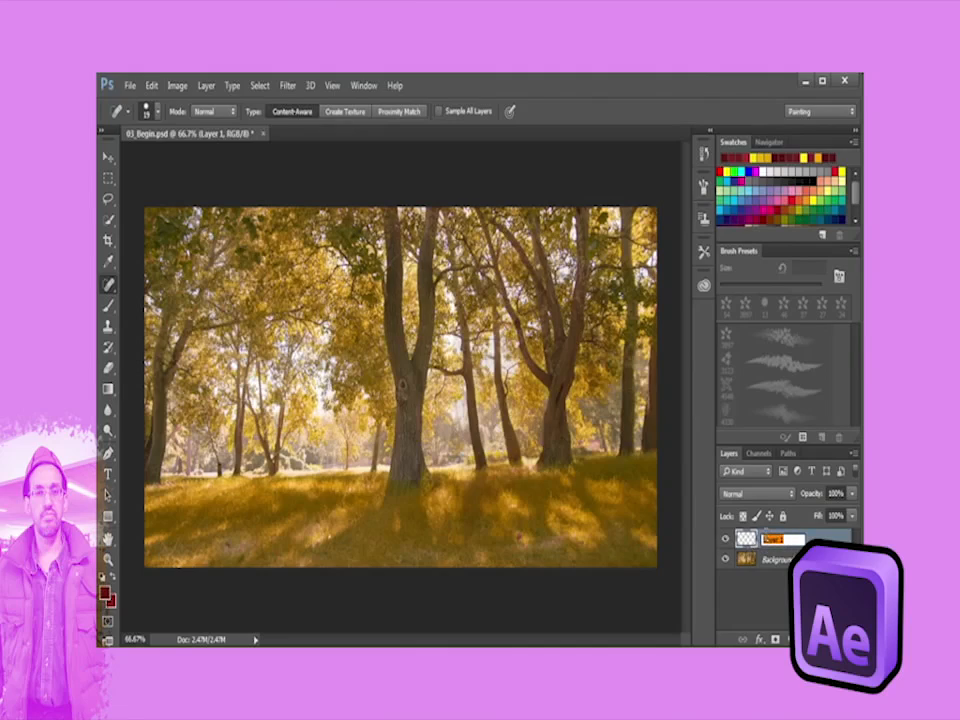
pyautogui.write('Ge')
pyautogui.write('ange leaves')
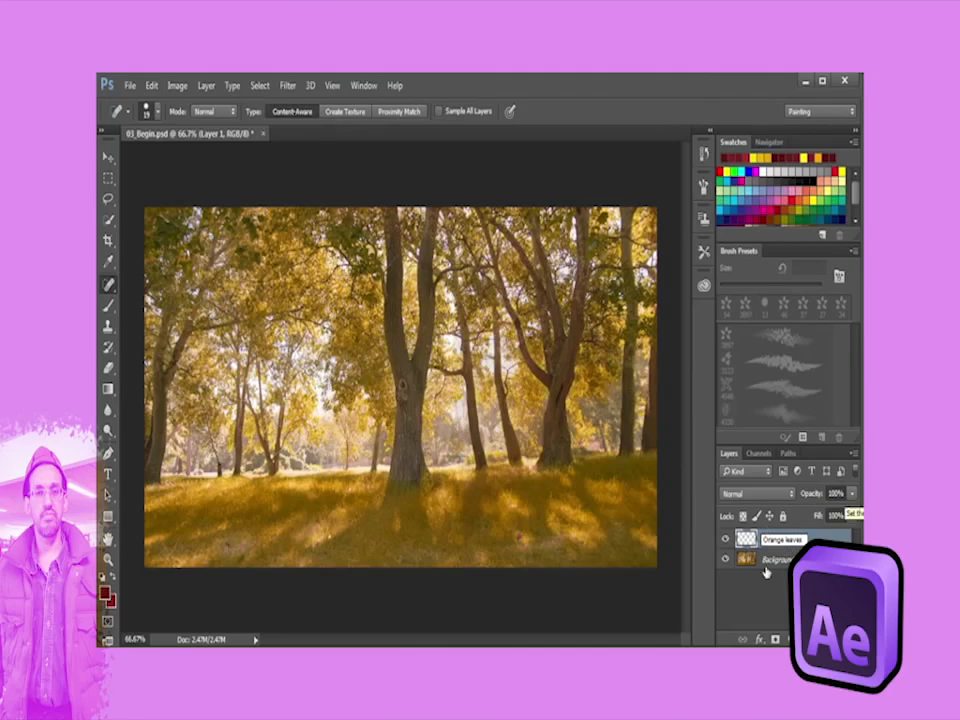
pyautogui.press('Return')
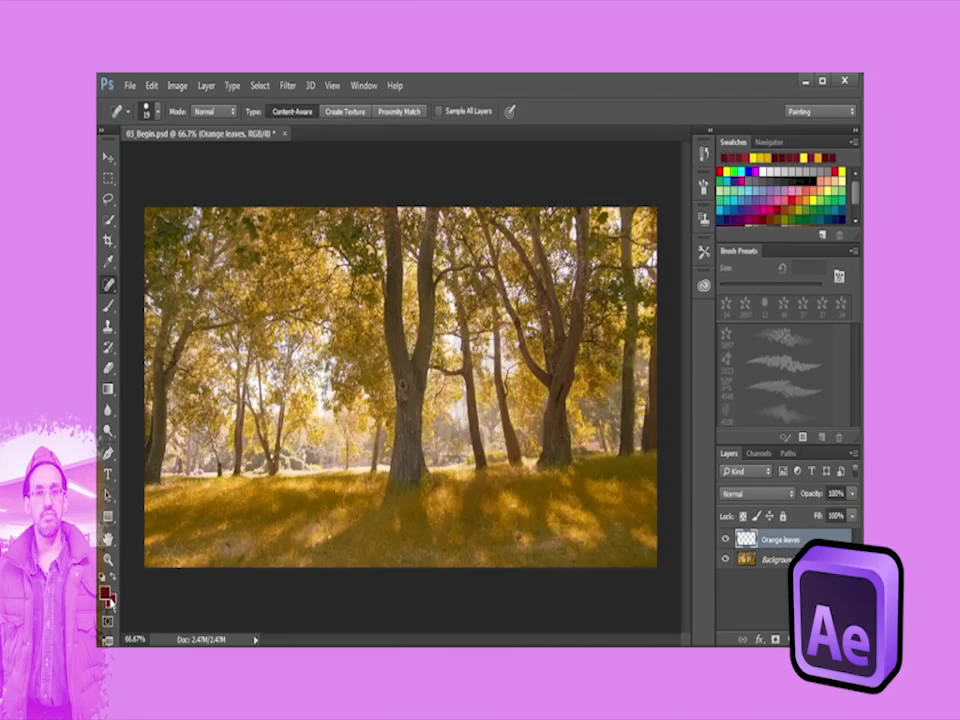
# Step: Sample a golden tone from the image and adjust its brightness, saturation and hue to make the foreground colour orange #cb7f07
pyautogui.click(105, 594)
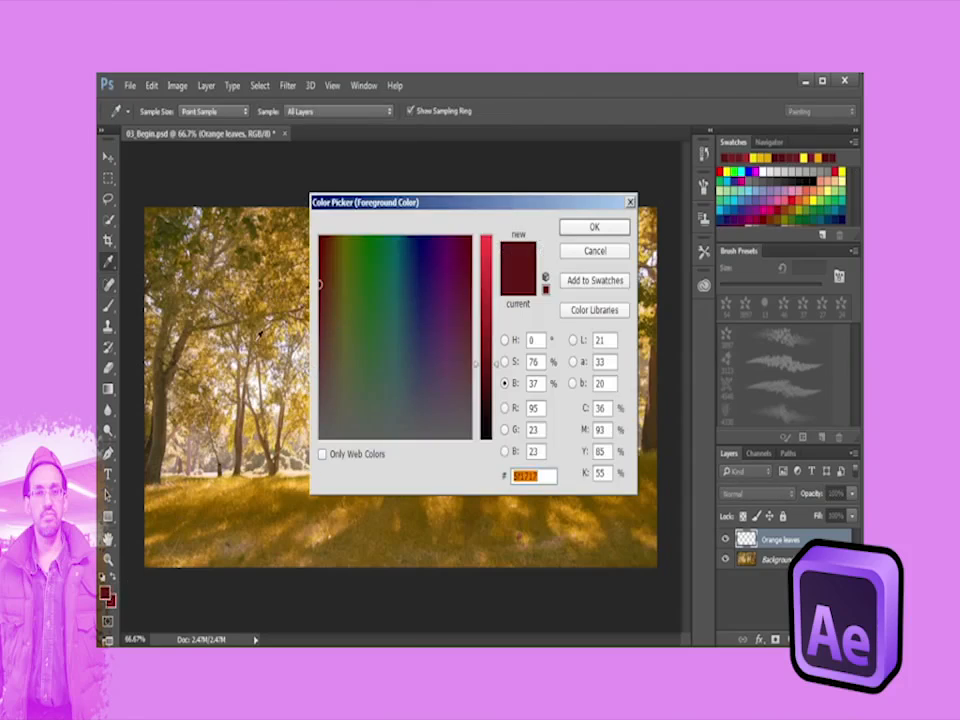
pyautogui.click(255, 422)
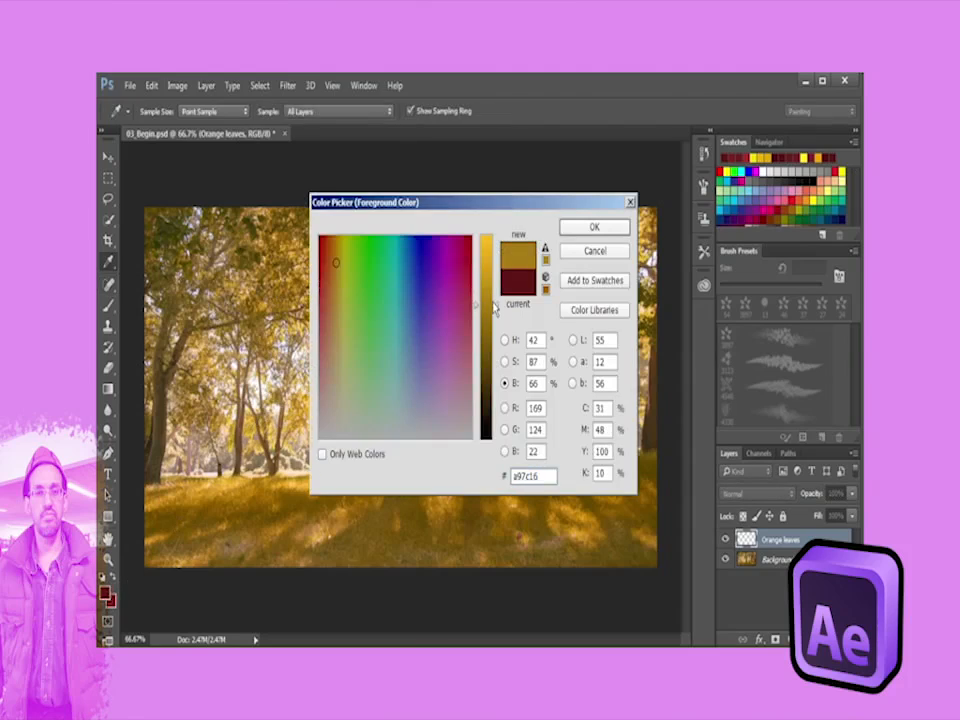
pyautogui.moveTo(498, 290); pyautogui.dragTo(503, 276)
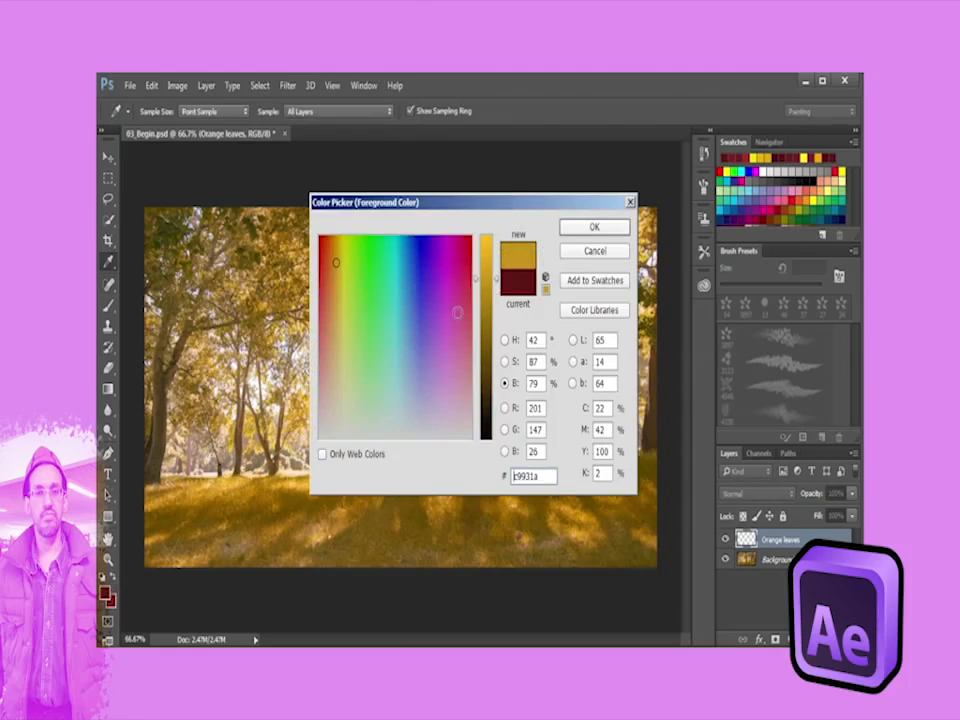
pyautogui.click(503, 362)
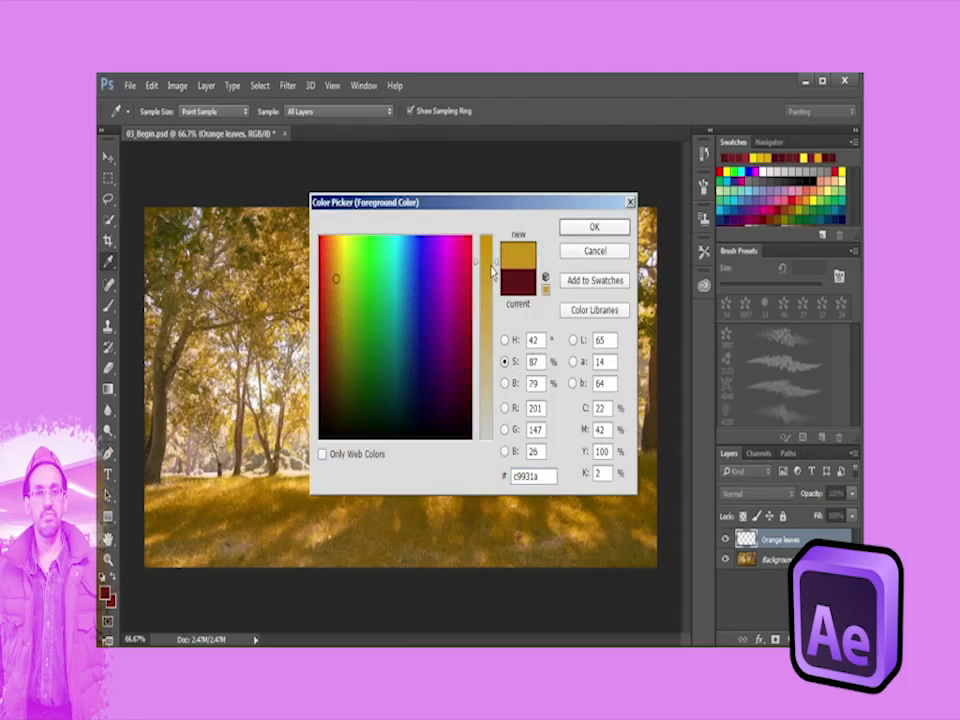
pyautogui.moveTo(499, 263); pyautogui.dragTo(500, 250)
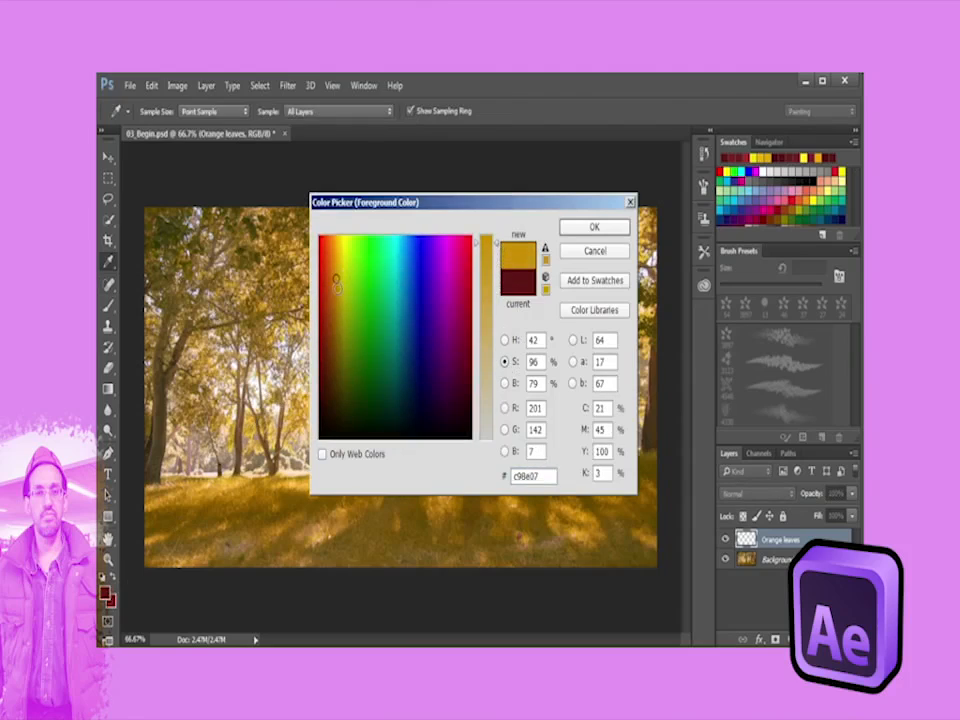
pyautogui.moveTo(338, 288); pyautogui.dragTo(334, 277)
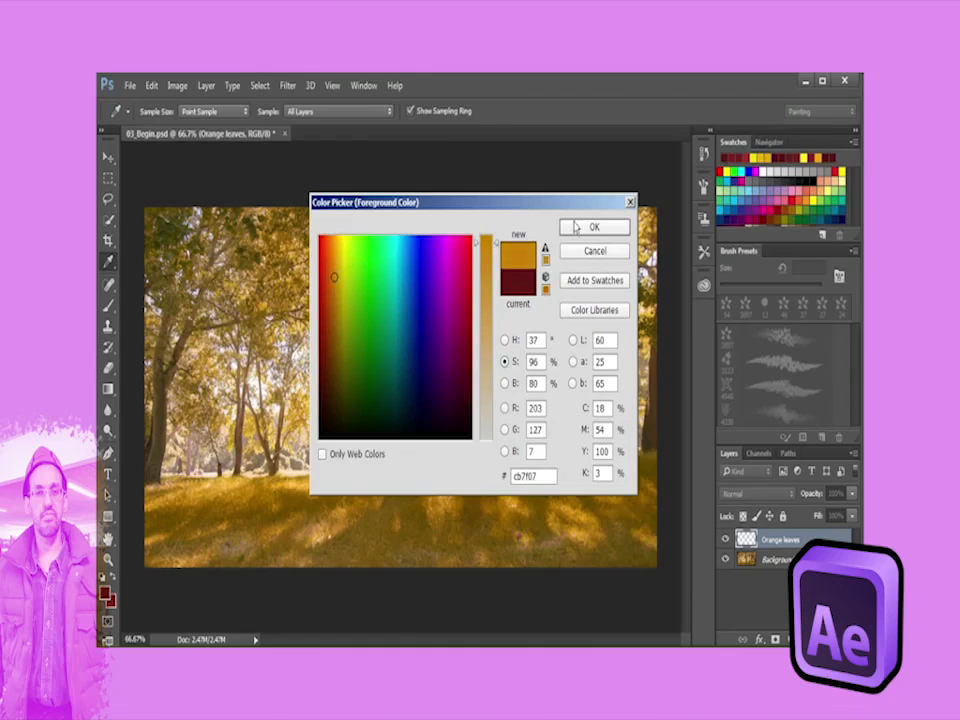
pyautogui.click(604, 227)
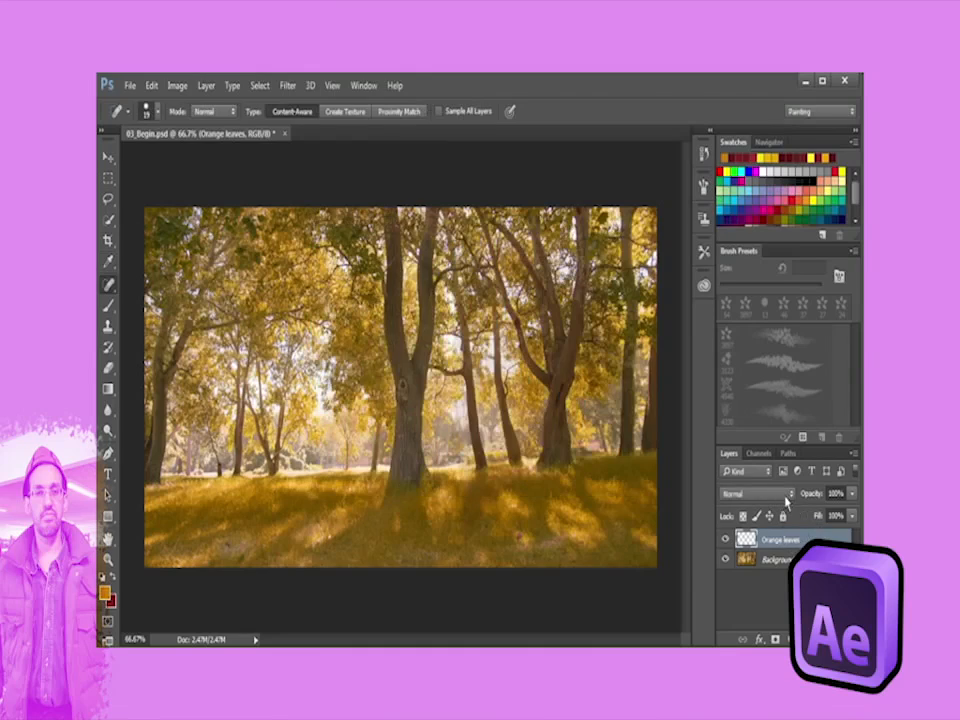
# Step: Set the Orange leaves layer to Overlay, paint leaves over the tree foliage with a 35 px leaf brush, and compare the layer hidden and shown
pyautogui.click(790, 494)
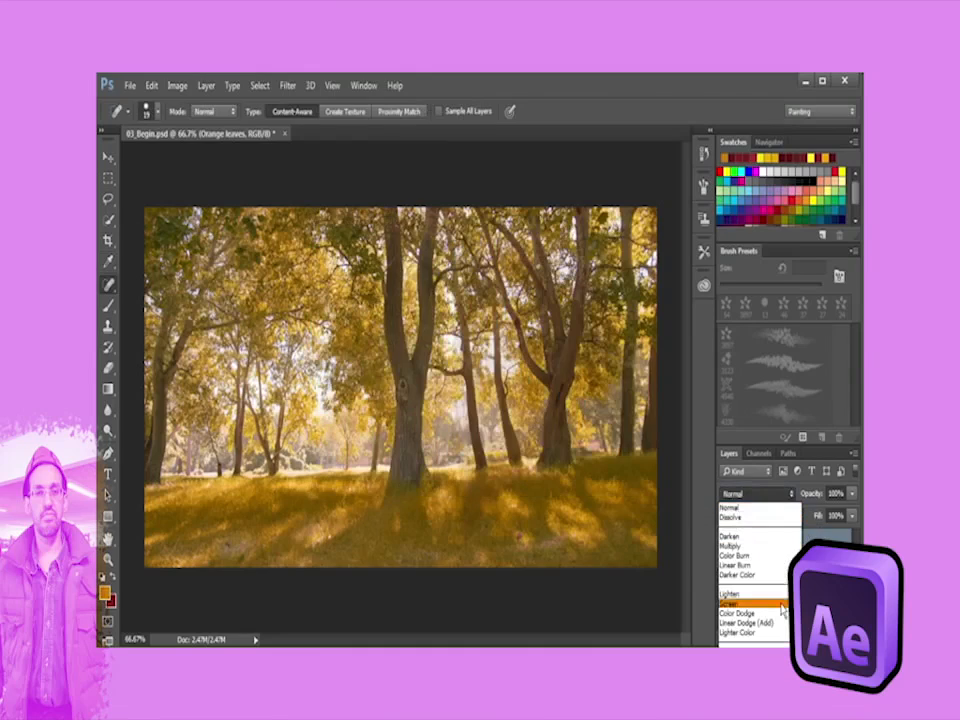
pyautogui.click(735, 651)
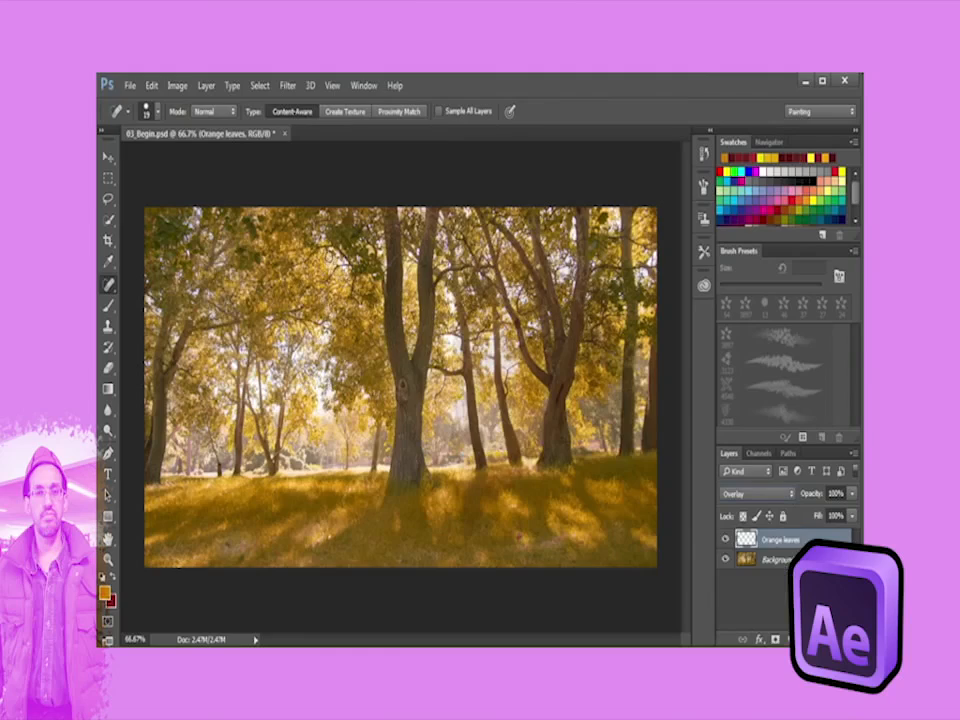
pyautogui.click(108, 305)
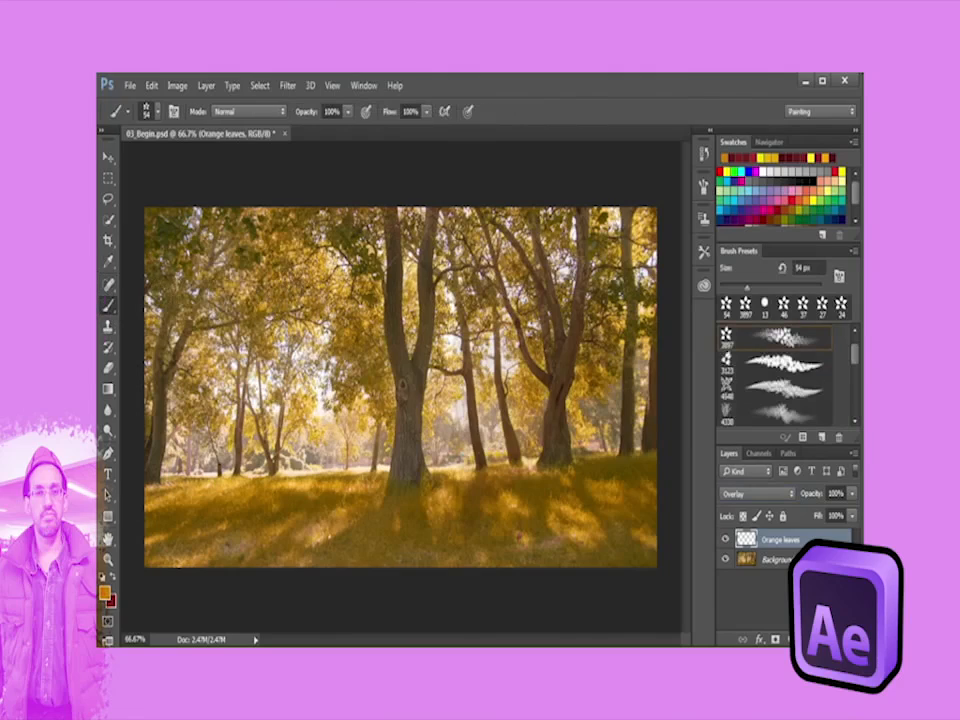
pyautogui.moveTo(309, 274); pyautogui.dragTo(294, 276)
pyautogui.moveTo(160, 275); pyautogui.dragTo(158, 278)
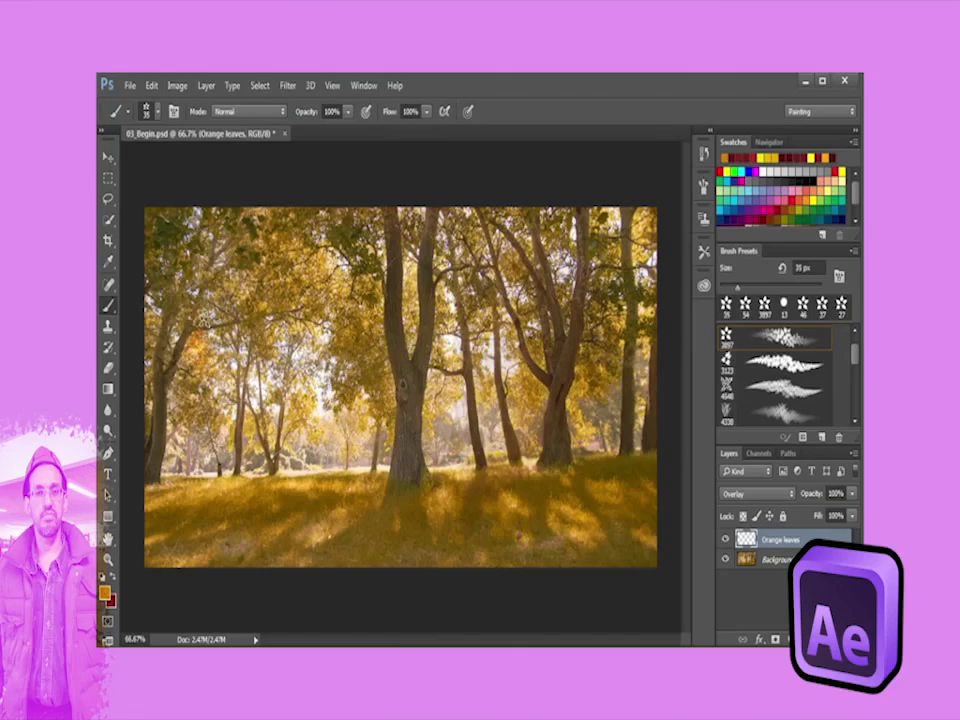
pyautogui.moveTo(266, 305)
pyautogui.mouseDown()
pyautogui.moveTo(253, 311)
pyautogui.moveTo(287, 291)
pyautogui.mouseUp()
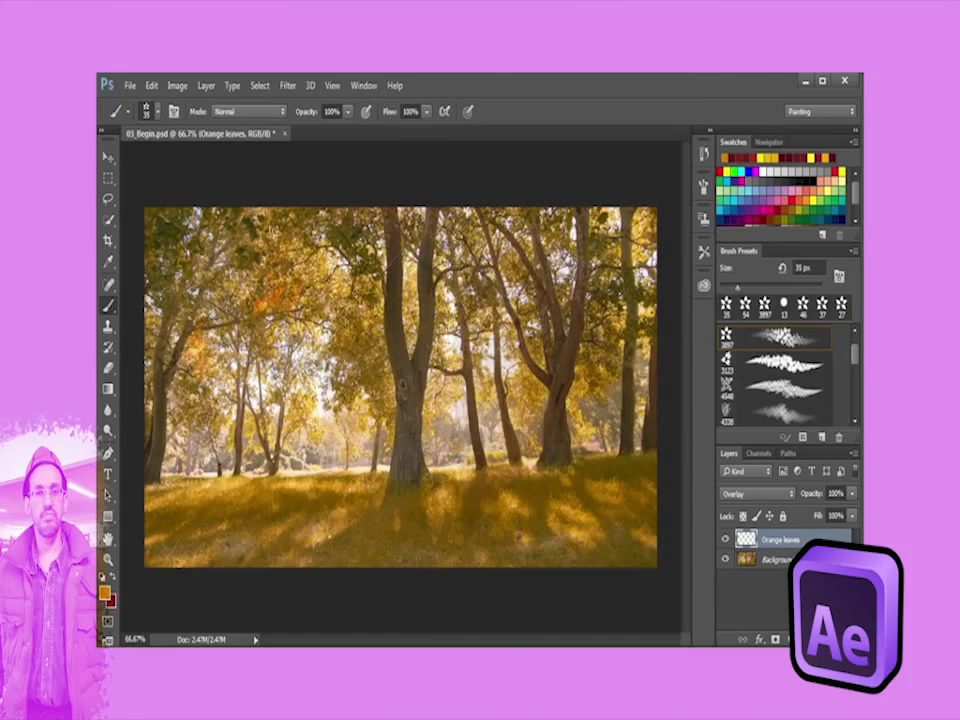
pyautogui.moveTo(273, 234)
pyautogui.mouseDown()
pyautogui.moveTo(258, 263)
pyautogui.moveTo(294, 268)
pyautogui.mouseUp()
pyautogui.click(725, 540)
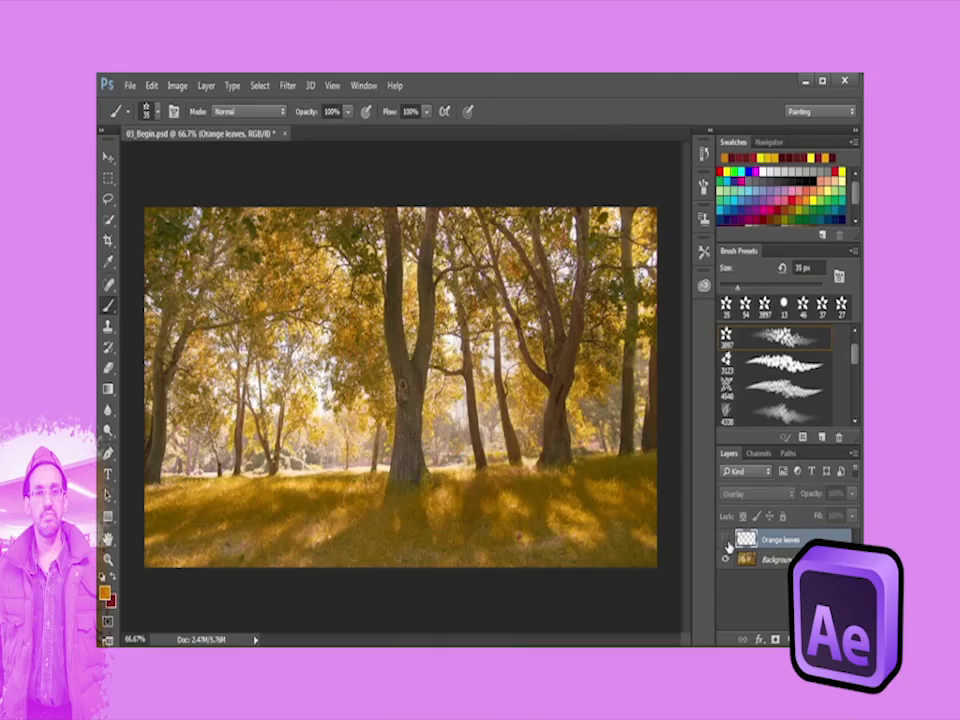
pyautogui.click(726, 541)
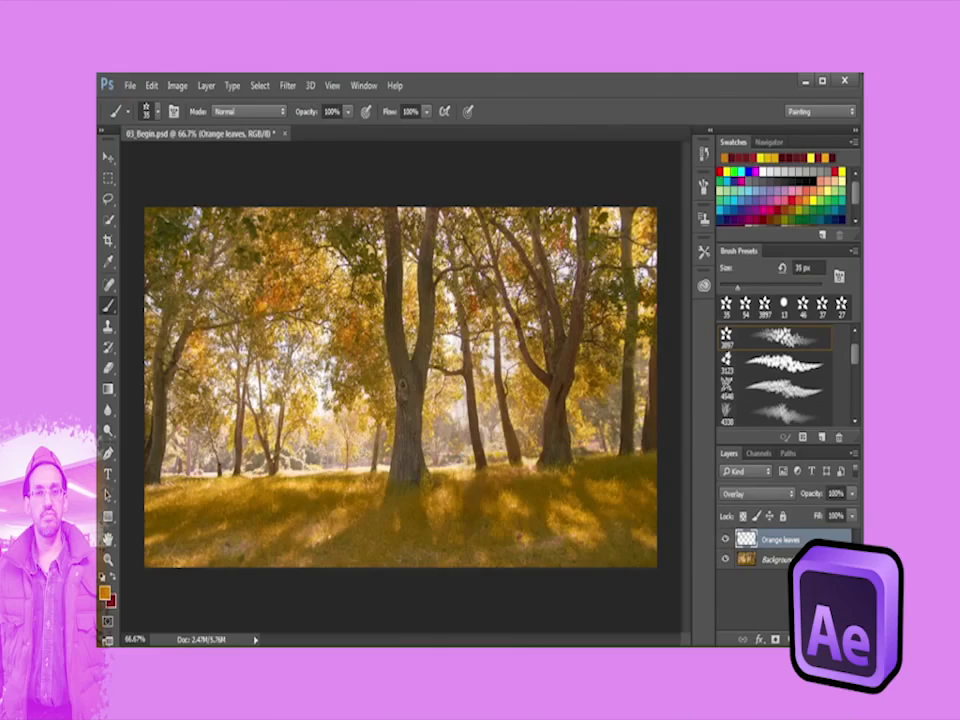
# Step: Set up the Eraser with the 3897 leaf tip at 27 px for the Orange leaves layer
pyautogui.click(109, 369)
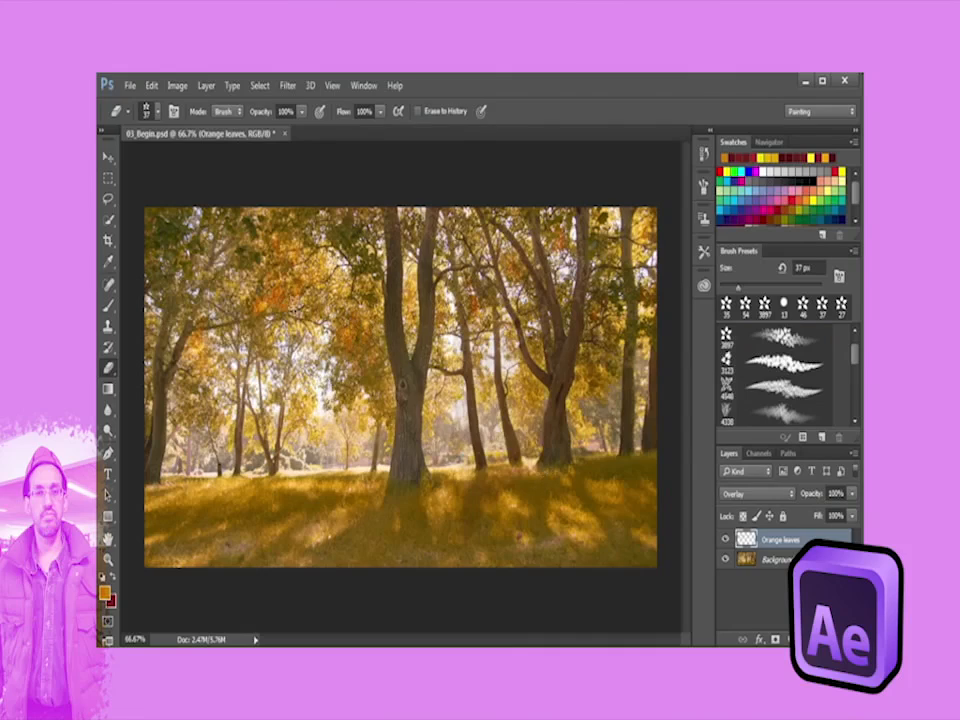
pyautogui.rightClick(356, 278)
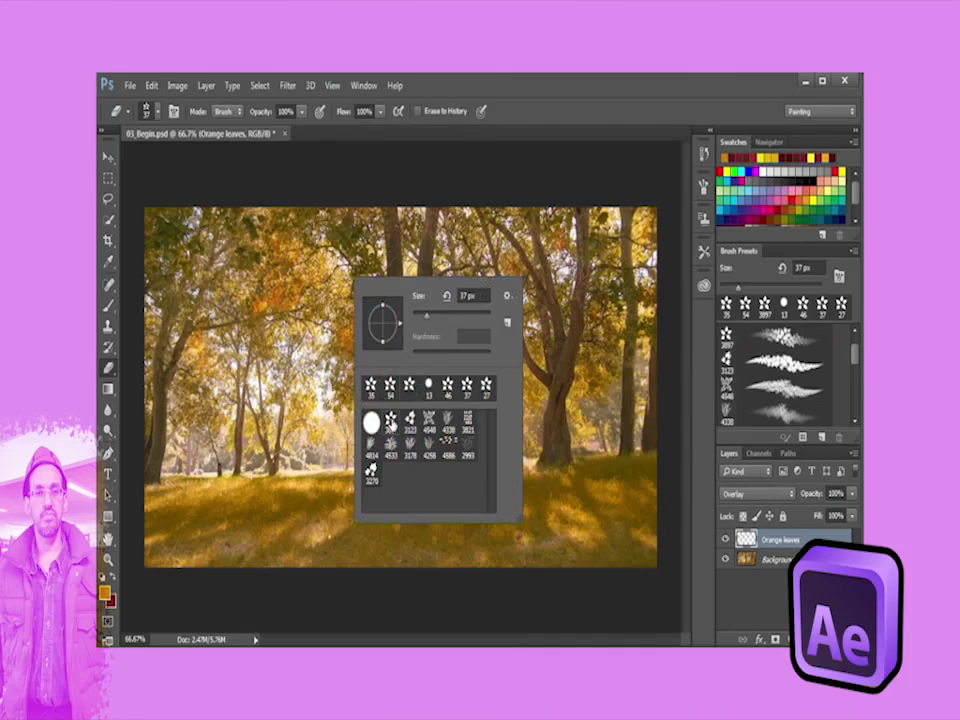
pyautogui.click(391, 420)
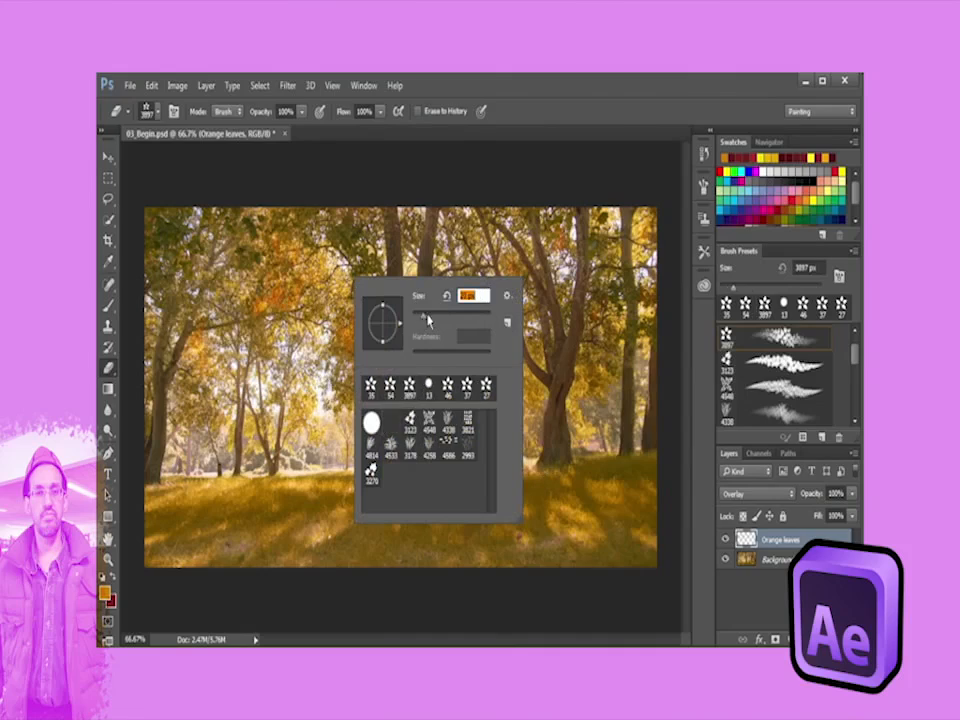
pyautogui.write('27')
pyautogui.press('Return')
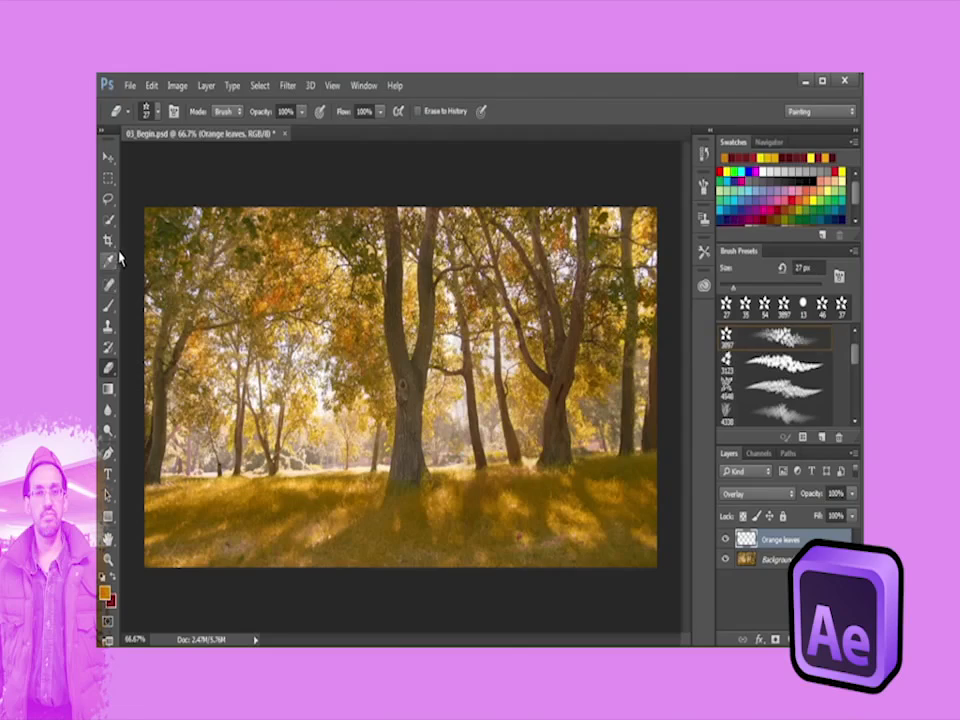
# Step: Return to the Brush tool and add a new layer named Yellow leaves above Orange leaves
pyautogui.click(108, 305)
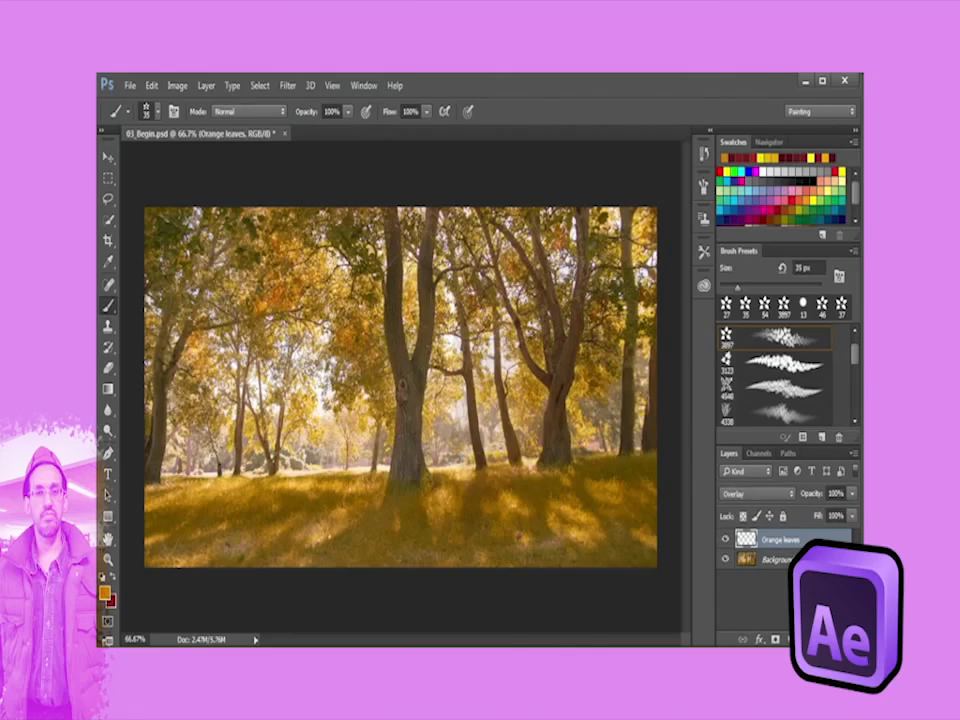
pyautogui.click(822, 639)
pyautogui.doubleClick(776, 542)
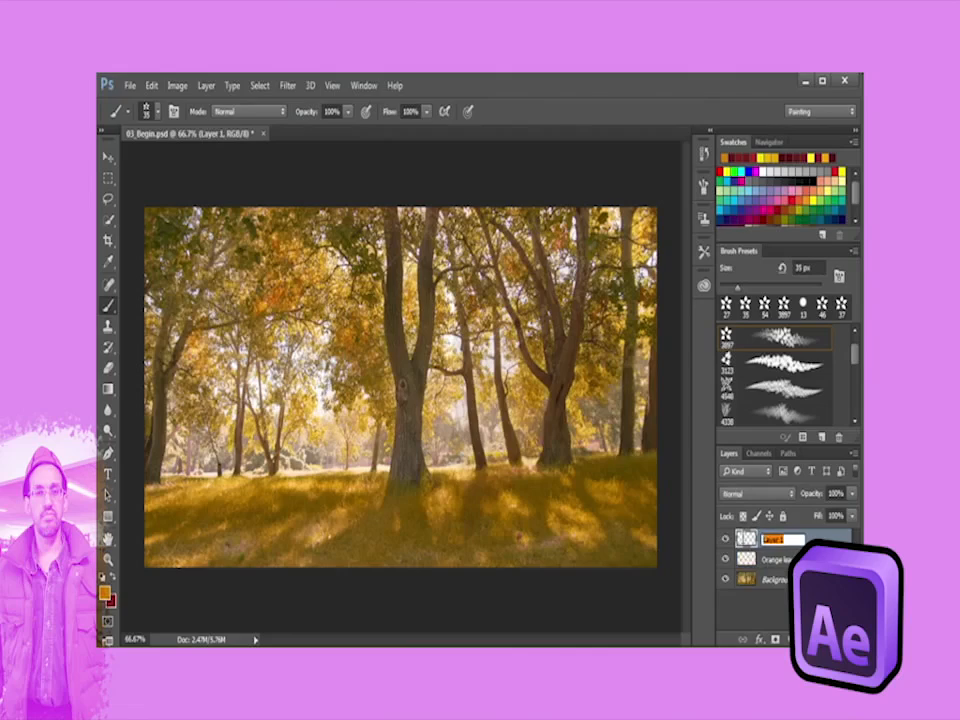
pyautogui.write('Yellow leaves')
# Step: Change the foreground colour to a bright yellow, about #d9cd08, and set the Yellow leaves layer to Overlay
pyautogui.click(104, 594)
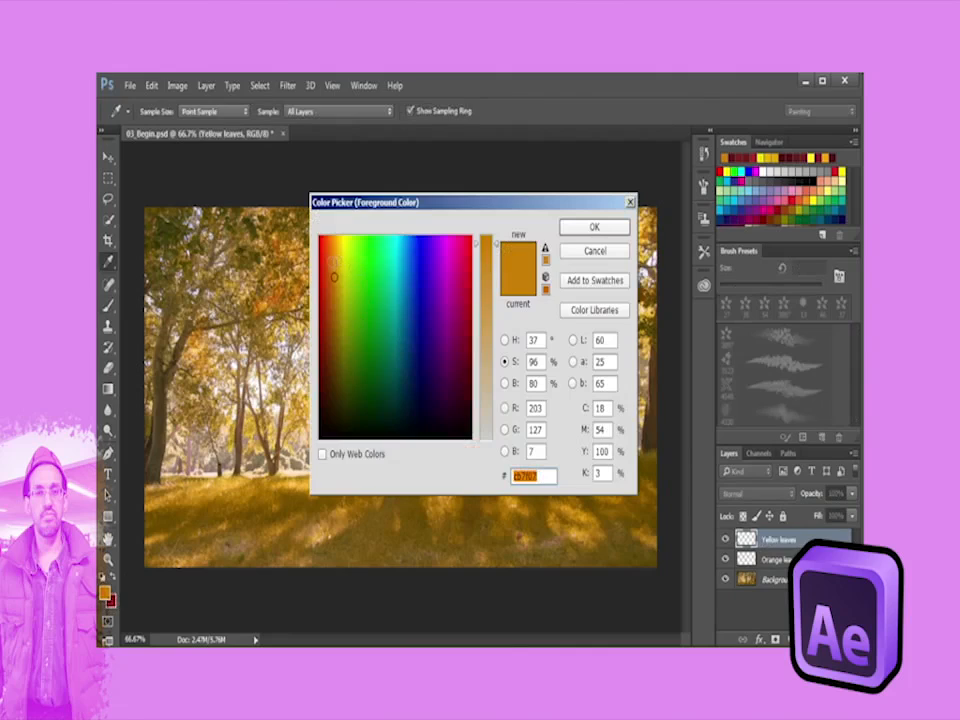
pyautogui.click(342, 265)
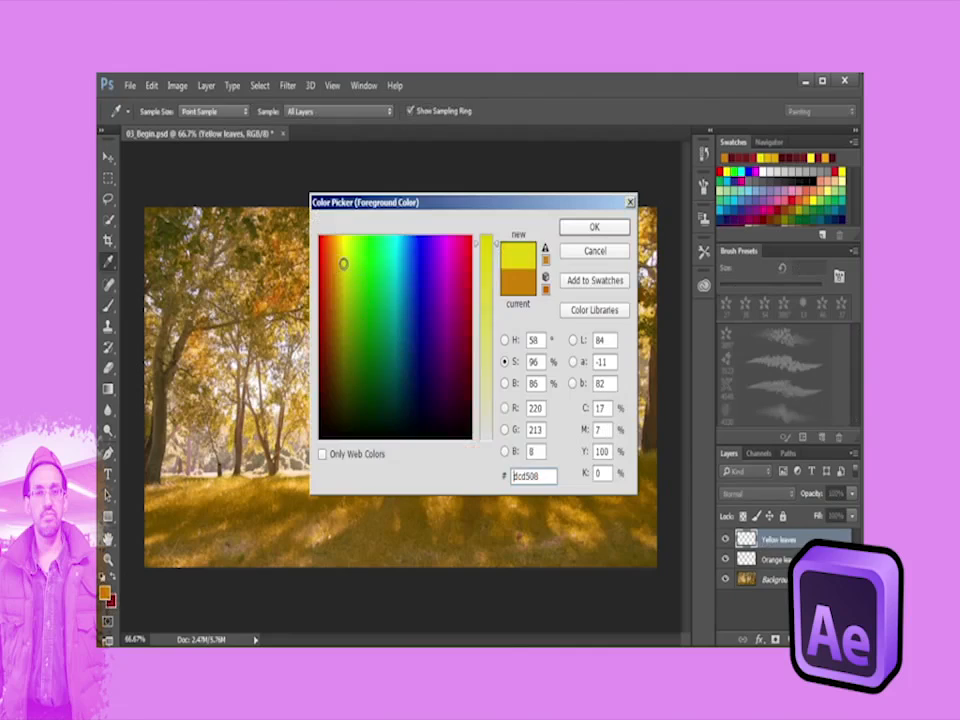
pyautogui.click(594, 228)
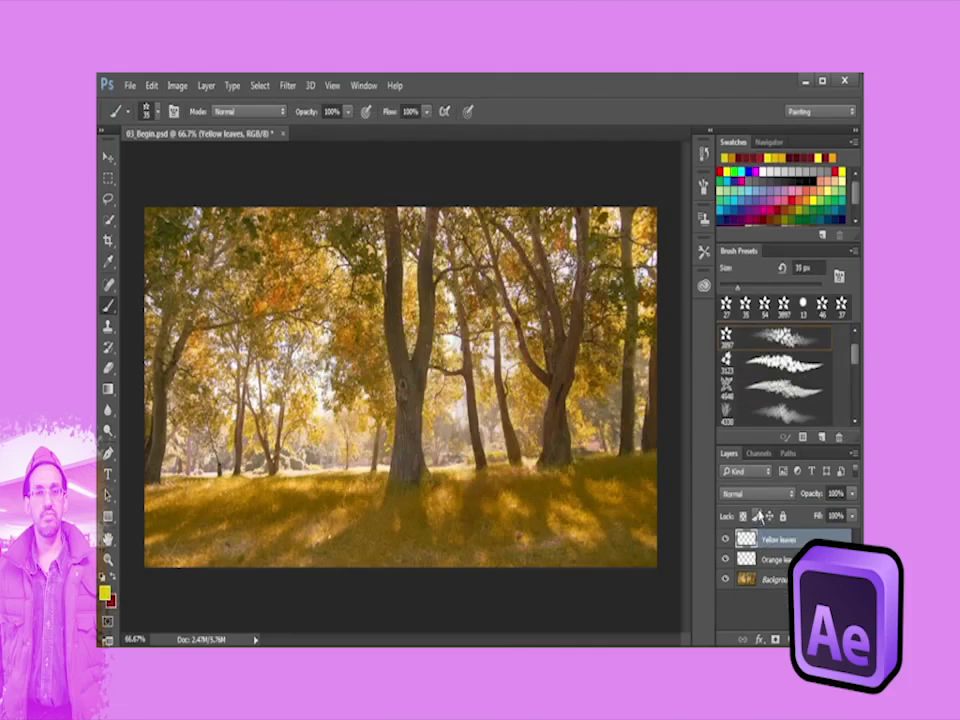
pyautogui.click(786, 494)
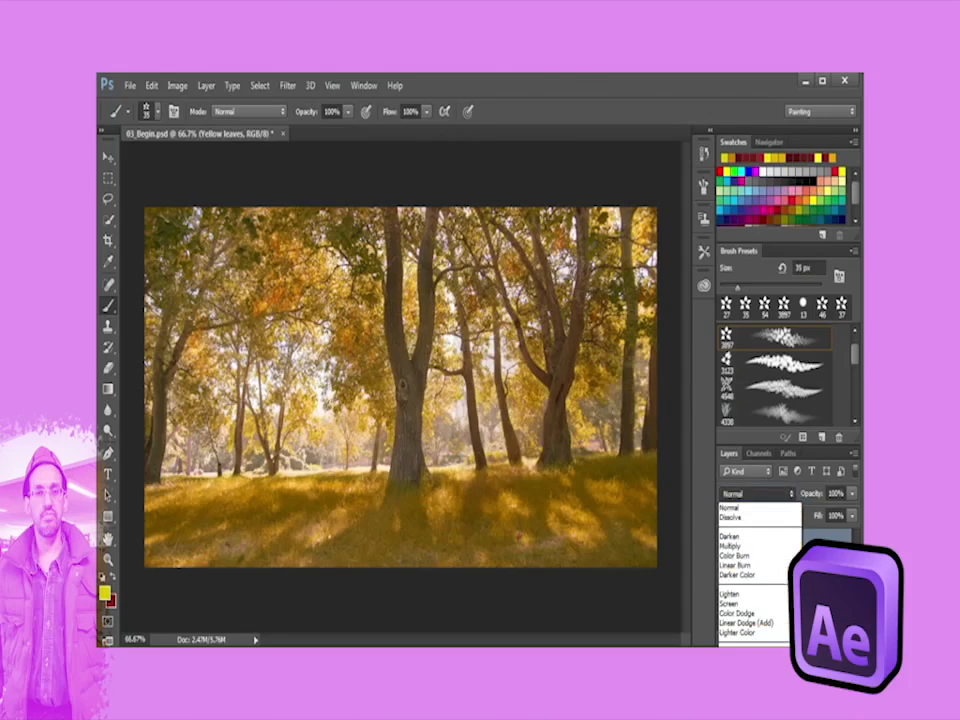
pyautogui.click(746, 641)
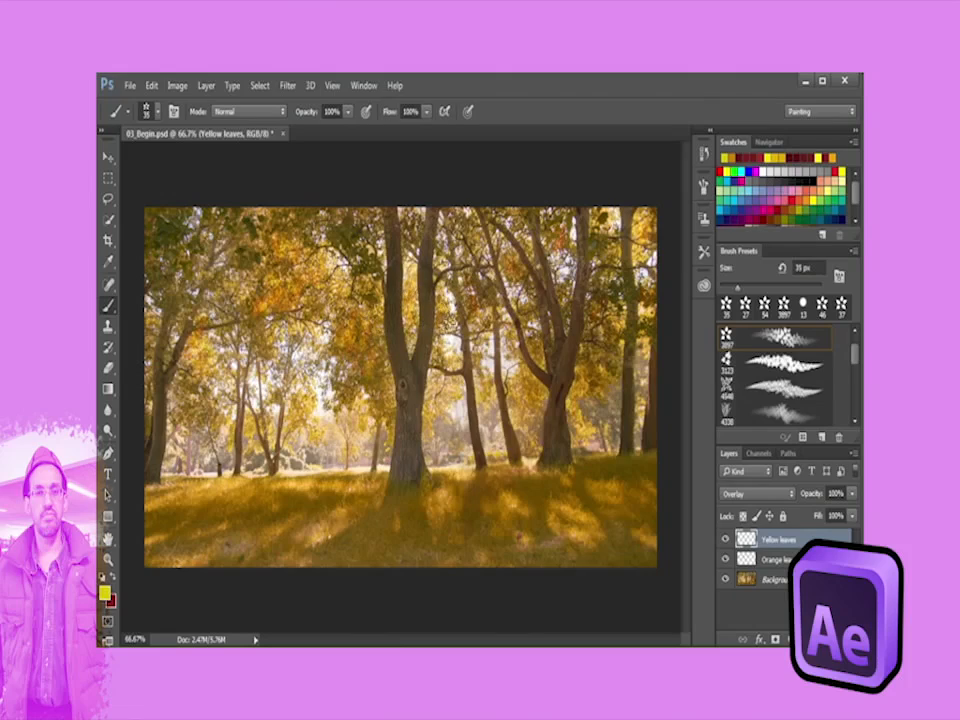
# Step: Paint yellow leaves over the tree foliage with the 35 px leaf brush, compare the Yellow leaves layer shown and hidden, and leave it hidden
pyautogui.moveTo(360, 240); pyautogui.dragTo(364, 260)
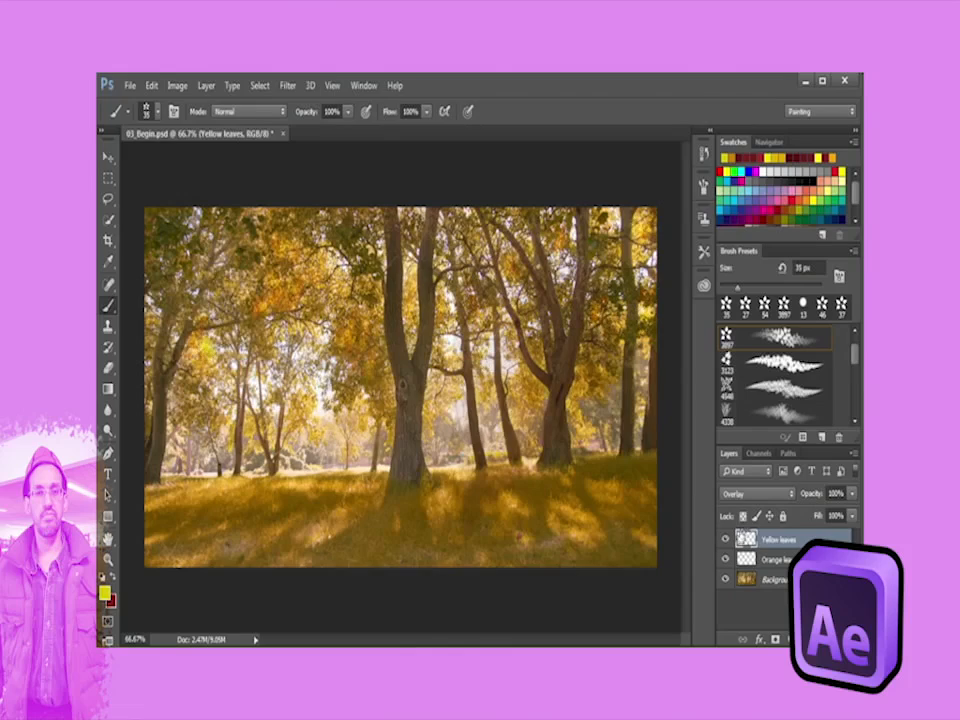
pyautogui.click(726, 539)
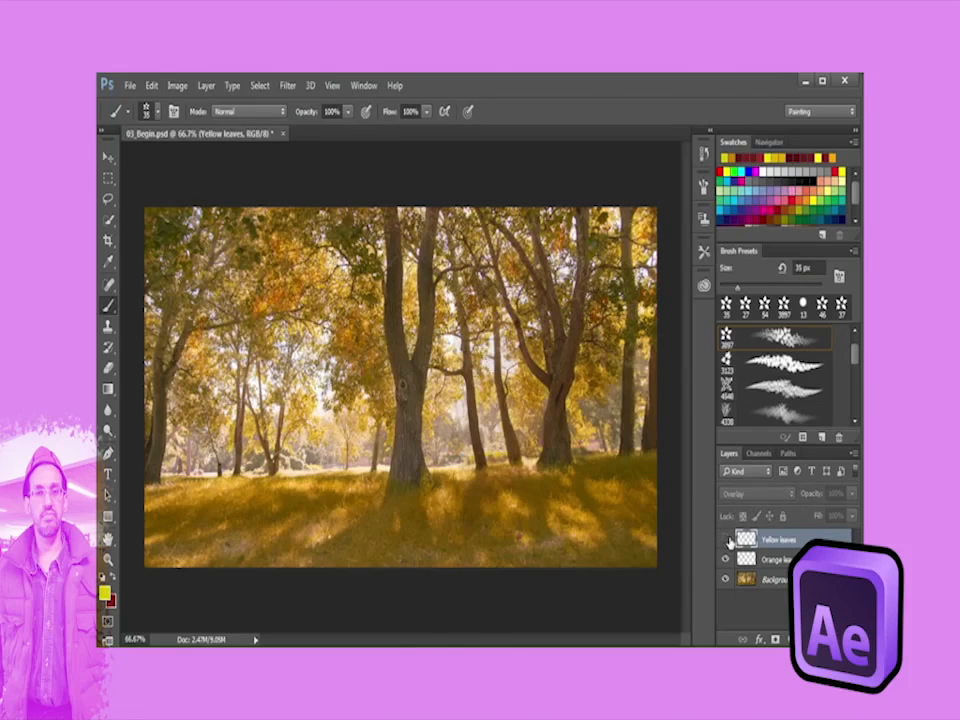
pyautogui.click(726, 539)
pyautogui.click(727, 540)
# Step: Add a new layer named Dark Red Leaves above Yellow leaves
pyautogui.hotkey('ctrl', 'shift', 'alt', 'n')
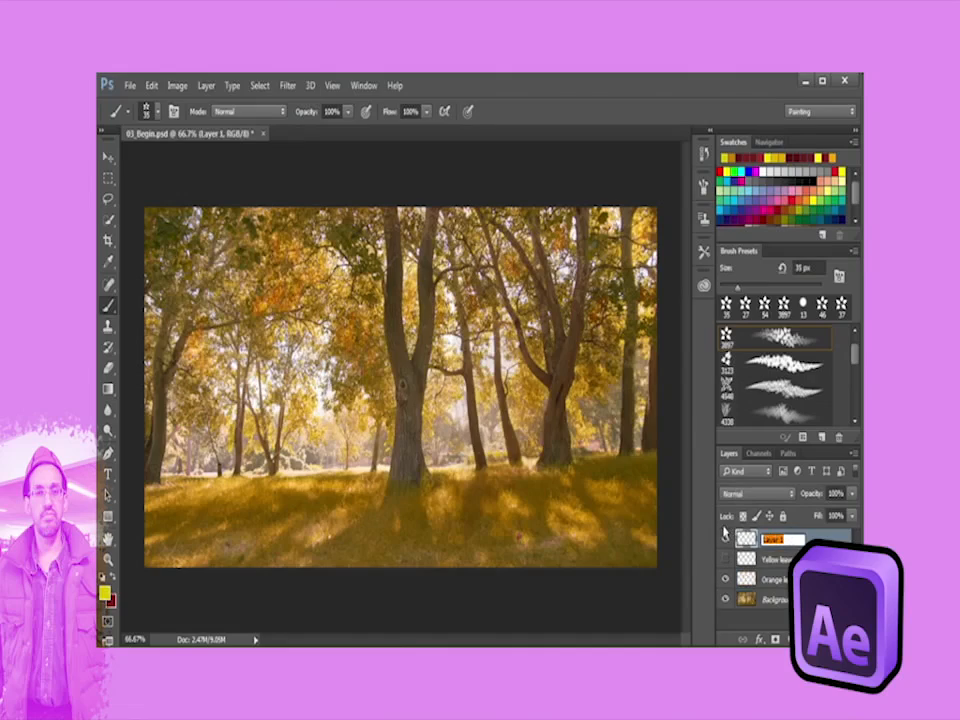
pyautogui.write('Dir')
pyautogui.press('Return')
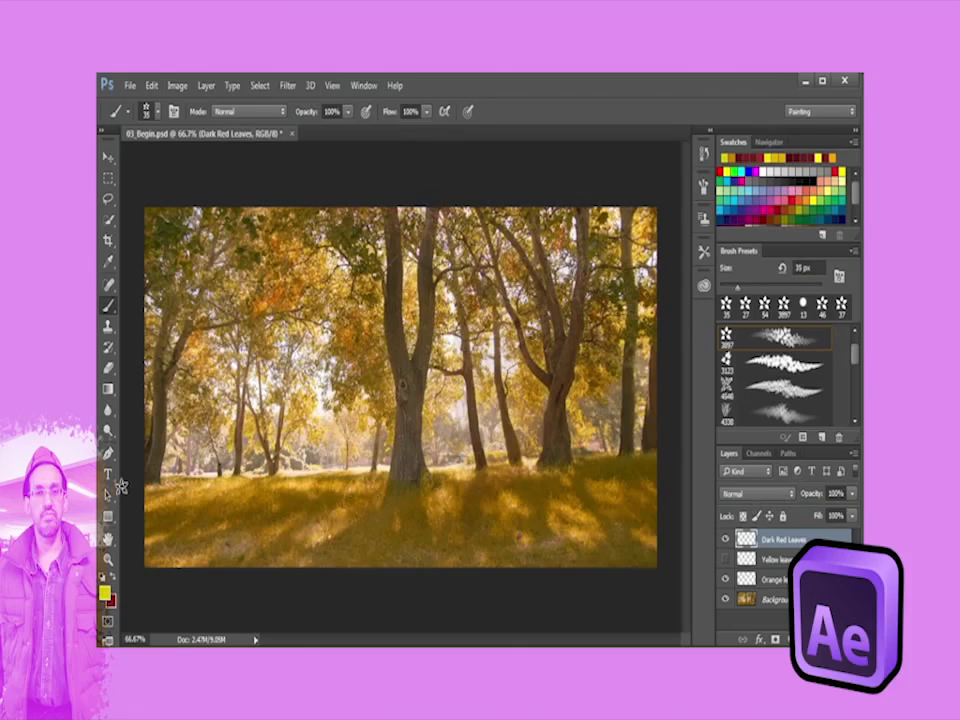
# Step: Swap the foreground and background colours and adjust the foreground to dark red #711c1c
pyautogui.click(114, 583)
pyautogui.click(104, 592)
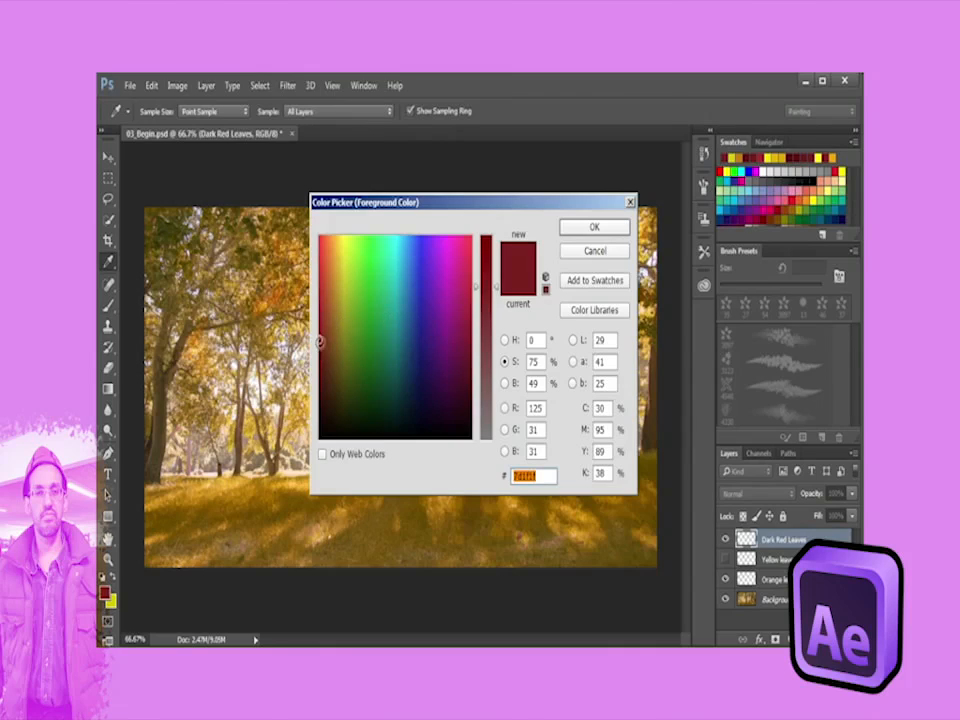
pyautogui.click(596, 229)
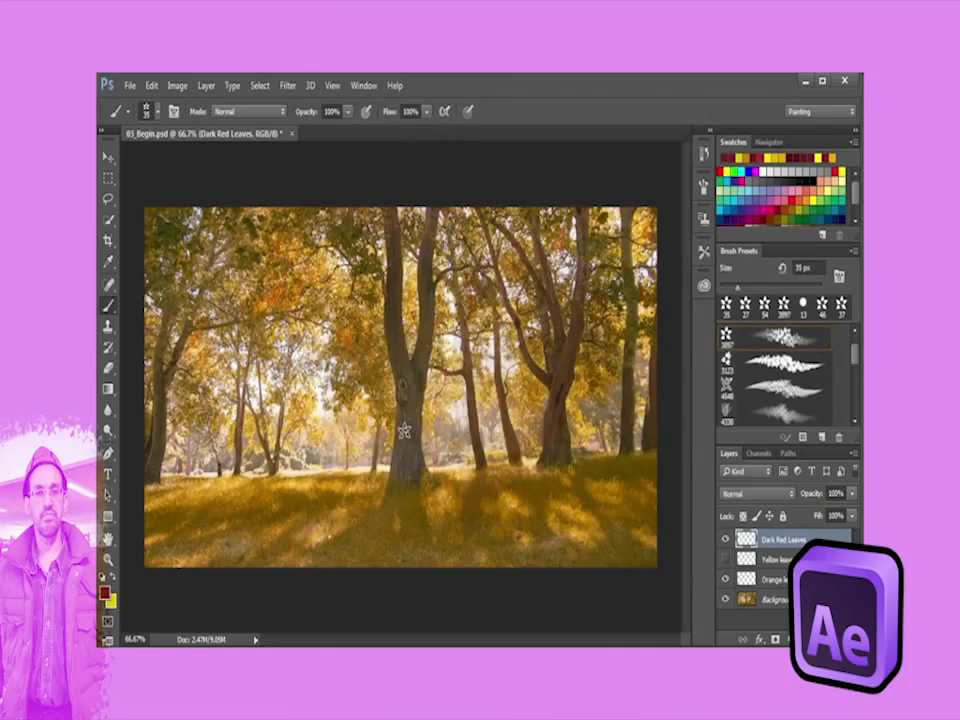
# Step: Swap the two colours and sample the dark red background so that foreground and background are both #711c1c
pyautogui.click(114, 580)
pyautogui.click(104, 593)
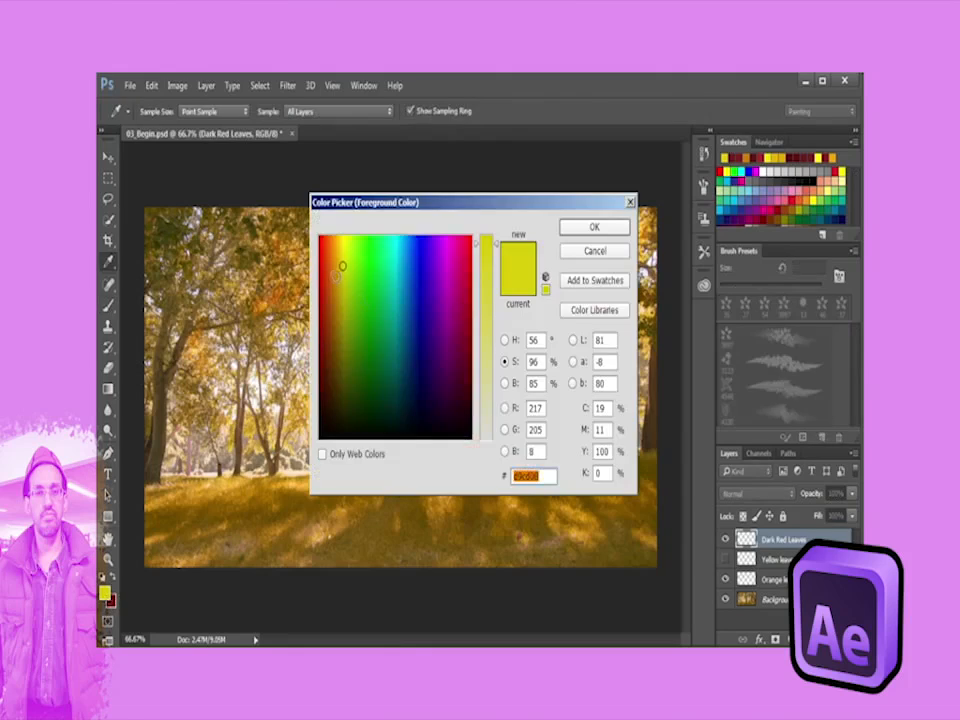
pyautogui.moveTo(336, 274); pyautogui.dragTo(340, 269)
pyautogui.click(612, 252)
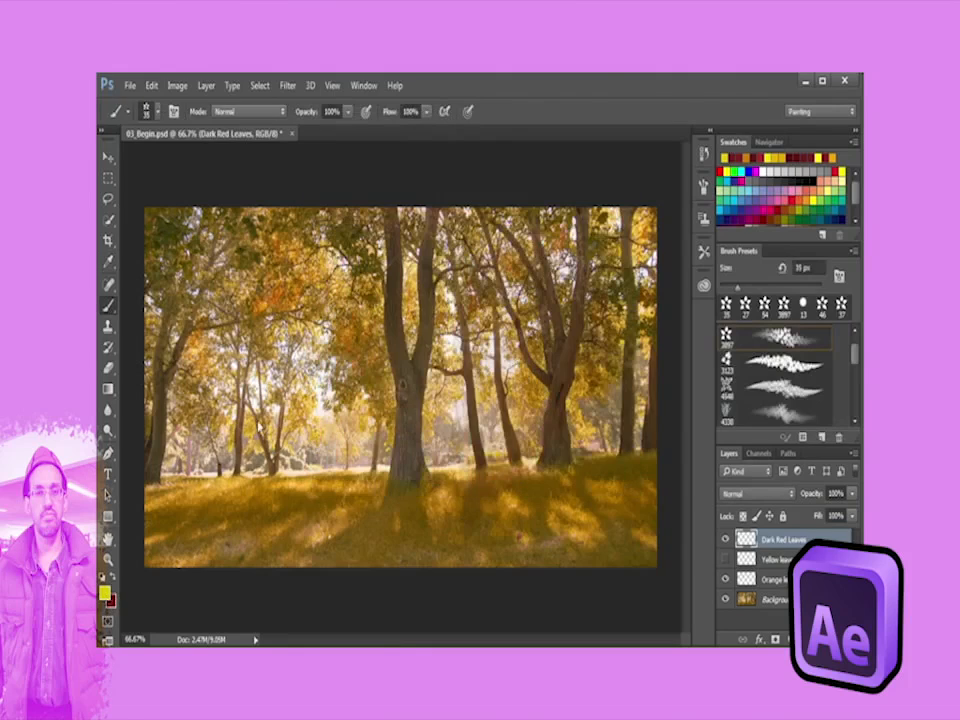
pyautogui.click(104, 593)
pyautogui.click(113, 599)
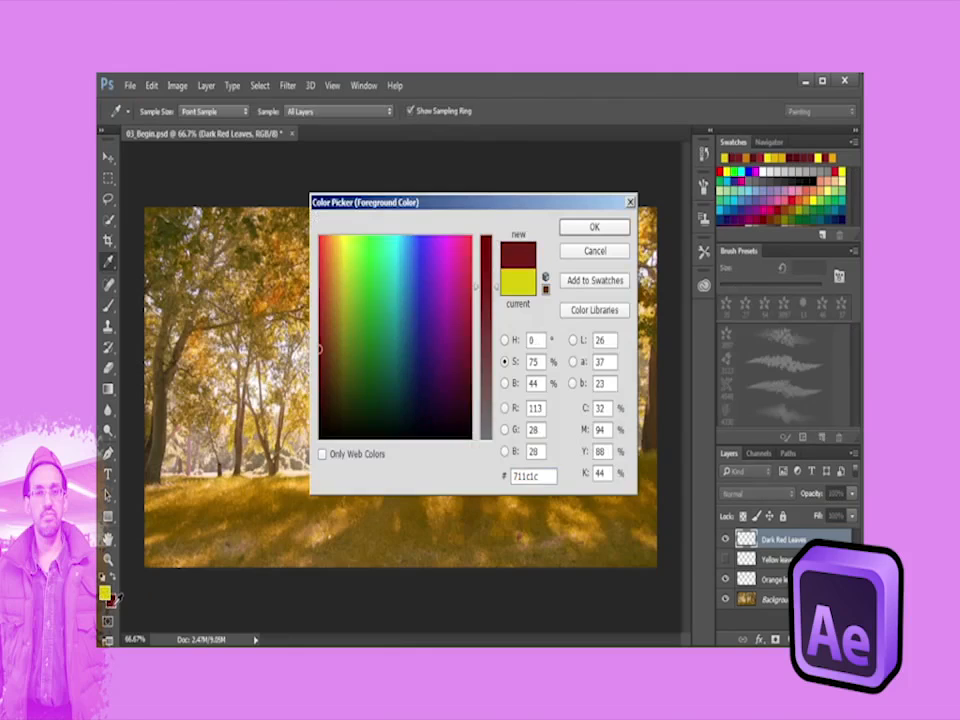
pyautogui.click(594, 227)
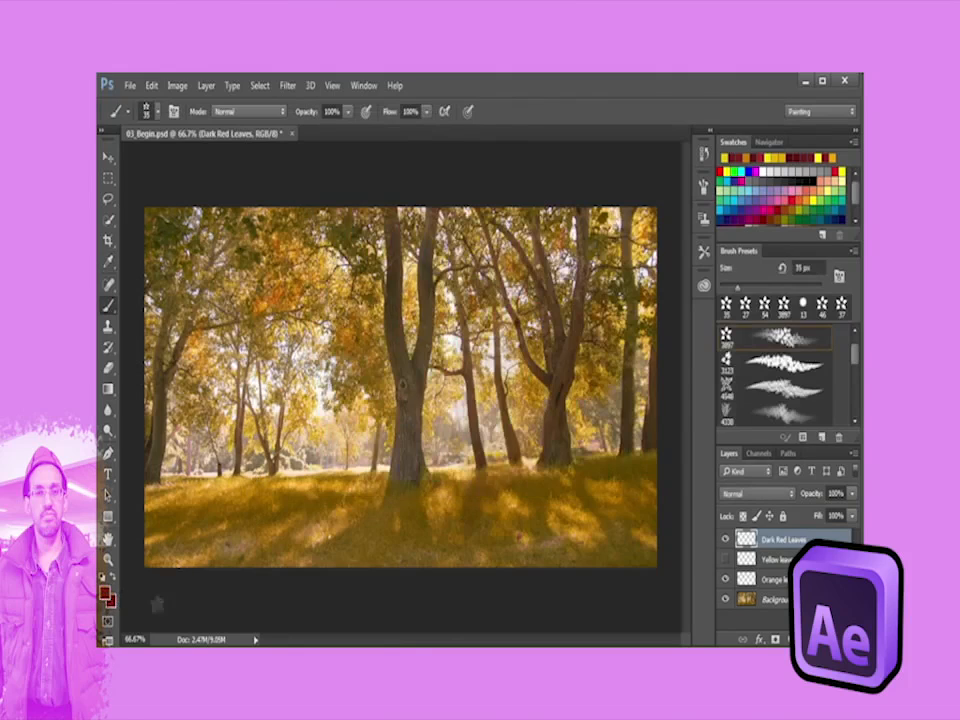
# Step: Darken the foreground red to 33% brightness, #551515
pyautogui.click(104, 593)
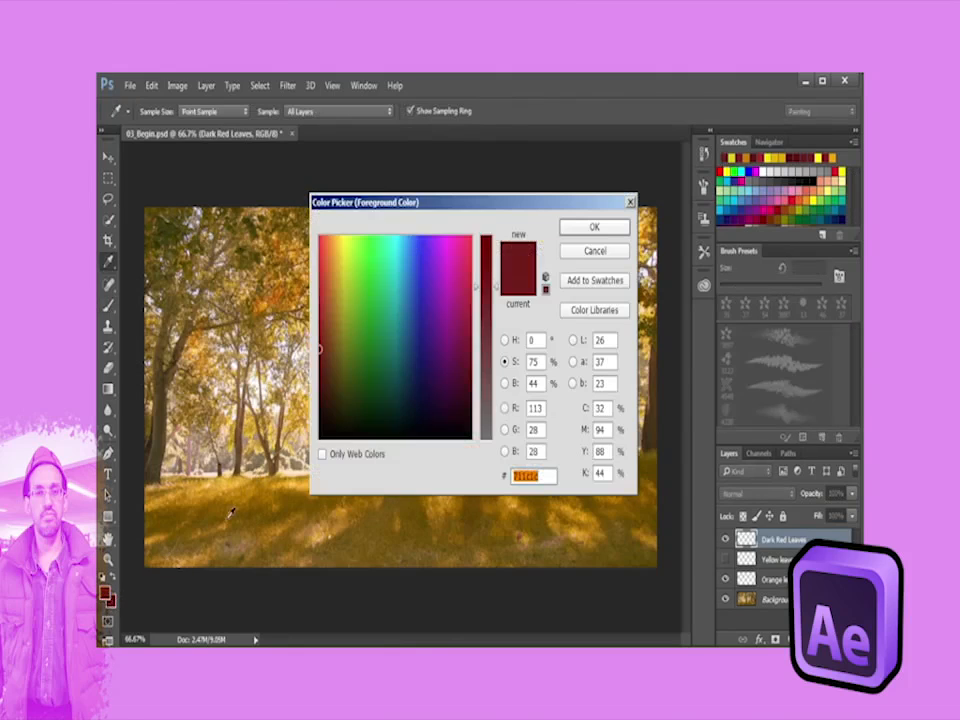
pyautogui.click(504, 383)
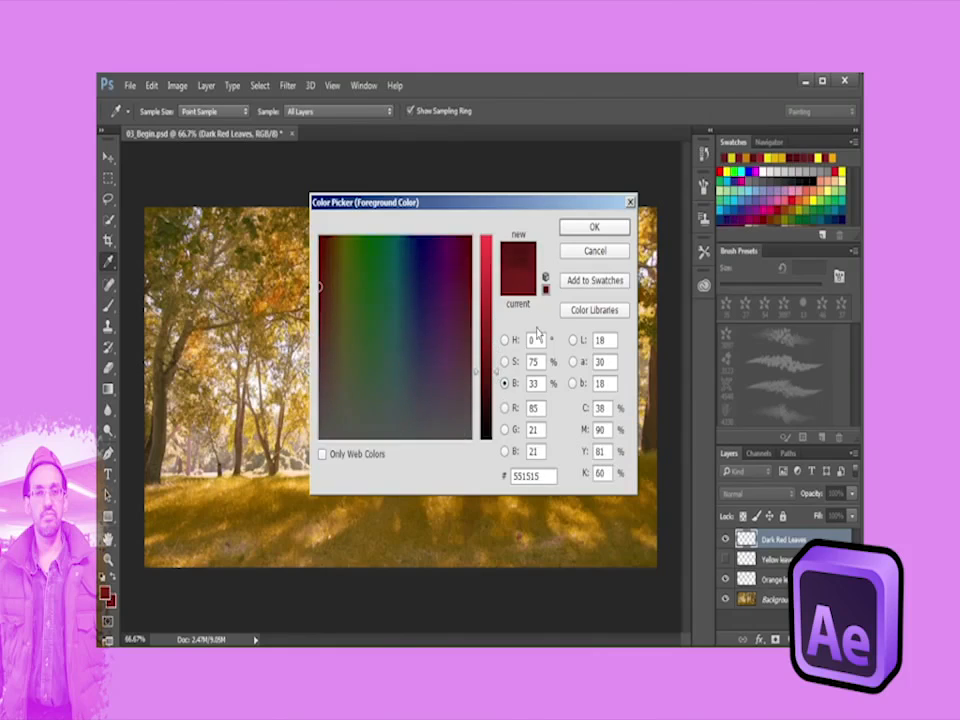
pyautogui.click(594, 227)
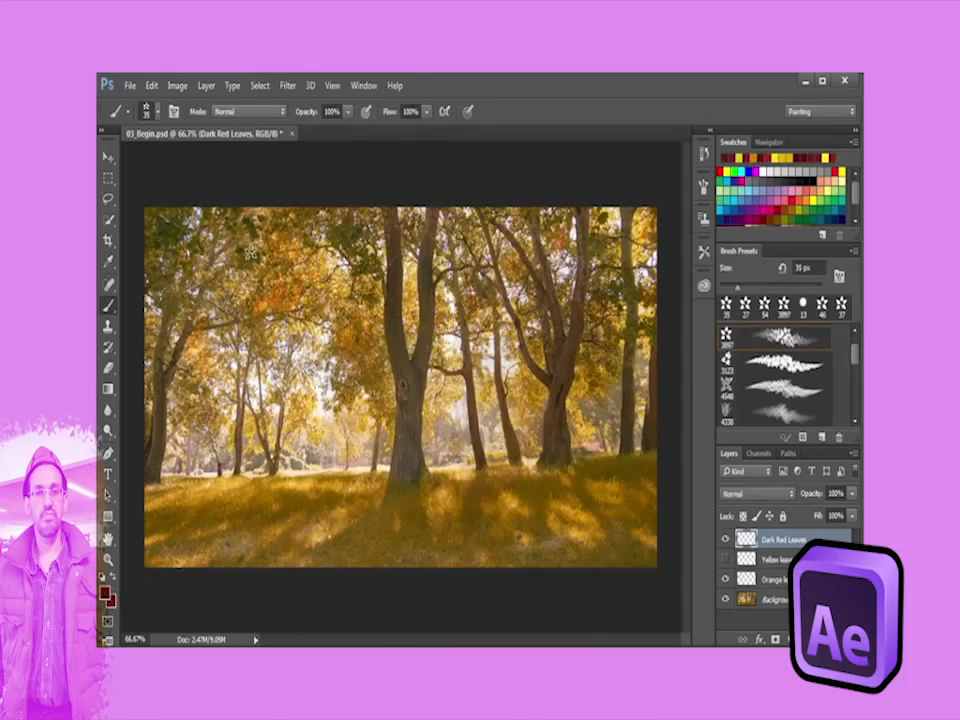
# Step: Paint leaves along the treetops on Dark Red Leaves with the leaf brush enlarged to 50 px, and swap to the lighter of the two dark reds
pyautogui.moveTo(259, 252); pyautogui.dragTo(271, 259)
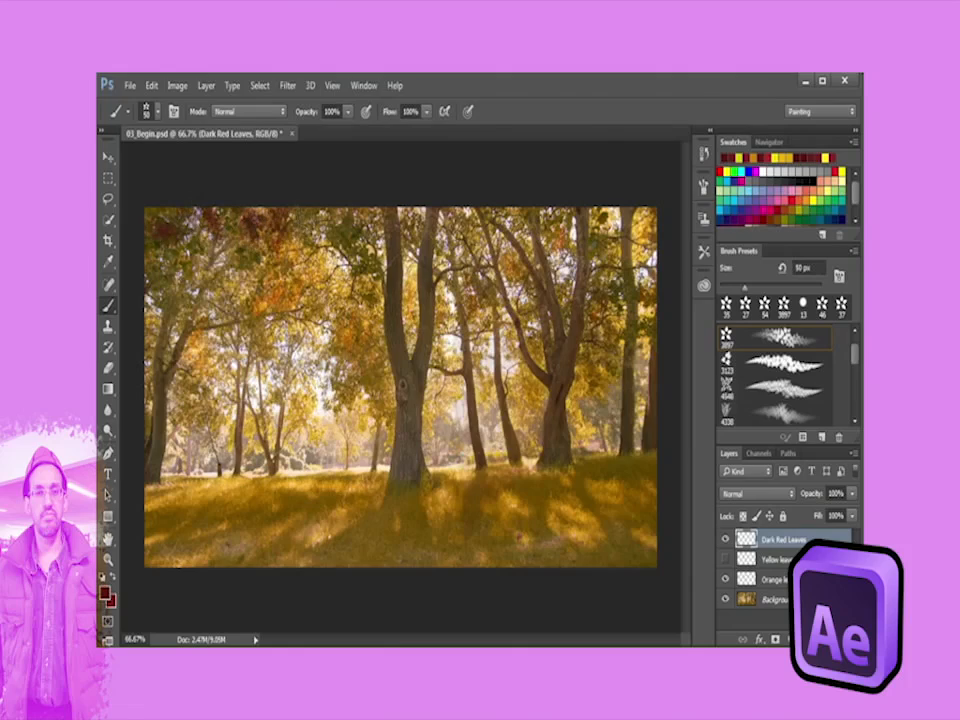
pyautogui.moveTo(219, 167)
pyautogui.mouseDown()
pyautogui.moveTo(226, 180)
pyautogui.moveTo(246, 166)
pyautogui.moveTo(289, 166)
pyautogui.mouseUp()
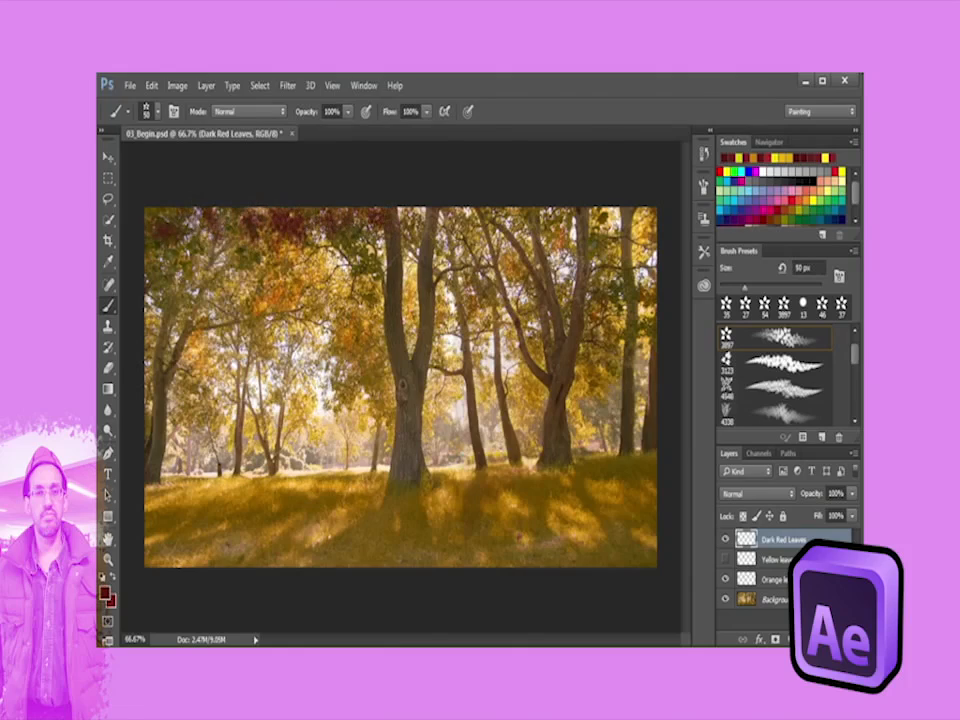
pyautogui.moveTo(207, 161); pyautogui.dragTo(118, 170)
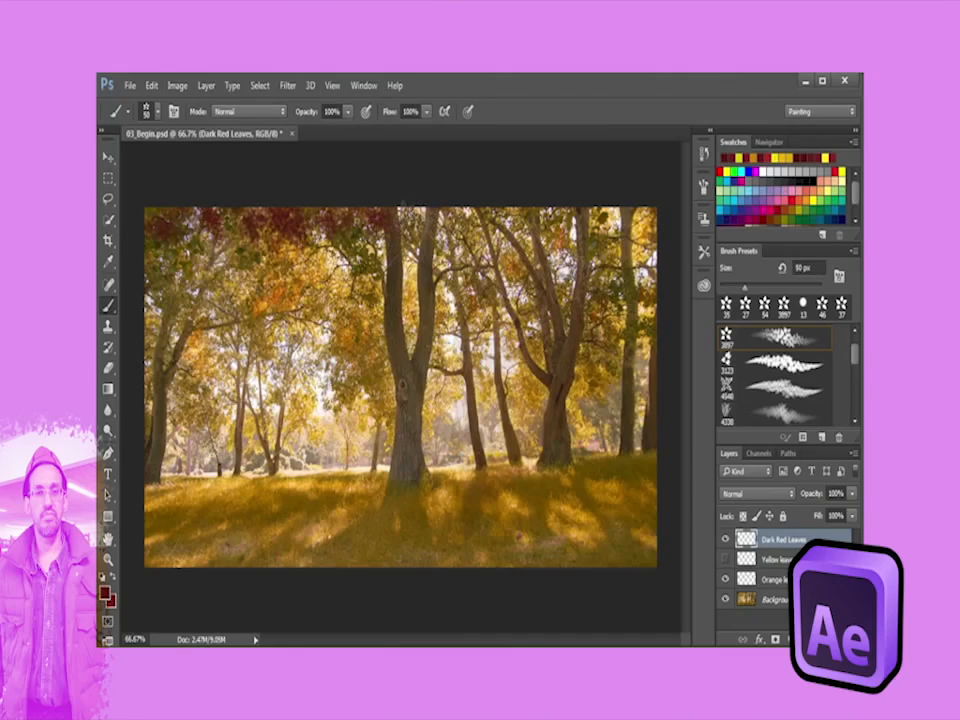
pyautogui.moveTo(336, 156)
pyautogui.mouseDown()
pyautogui.moveTo(345, 165)
pyautogui.moveTo(447, 168)
pyautogui.mouseUp()
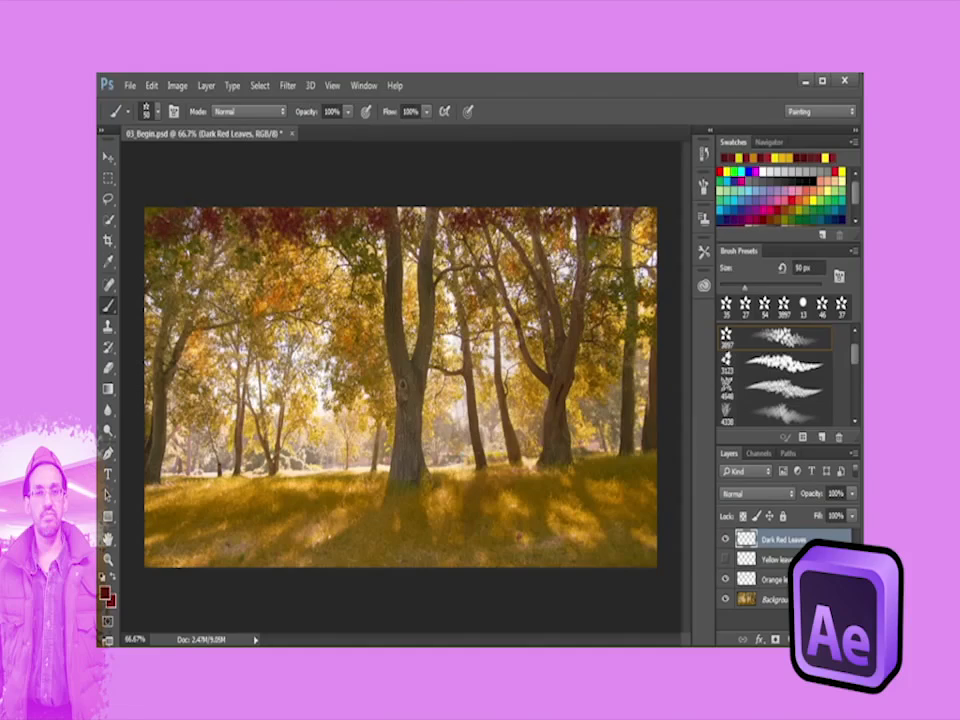
pyautogui.click(112, 577)
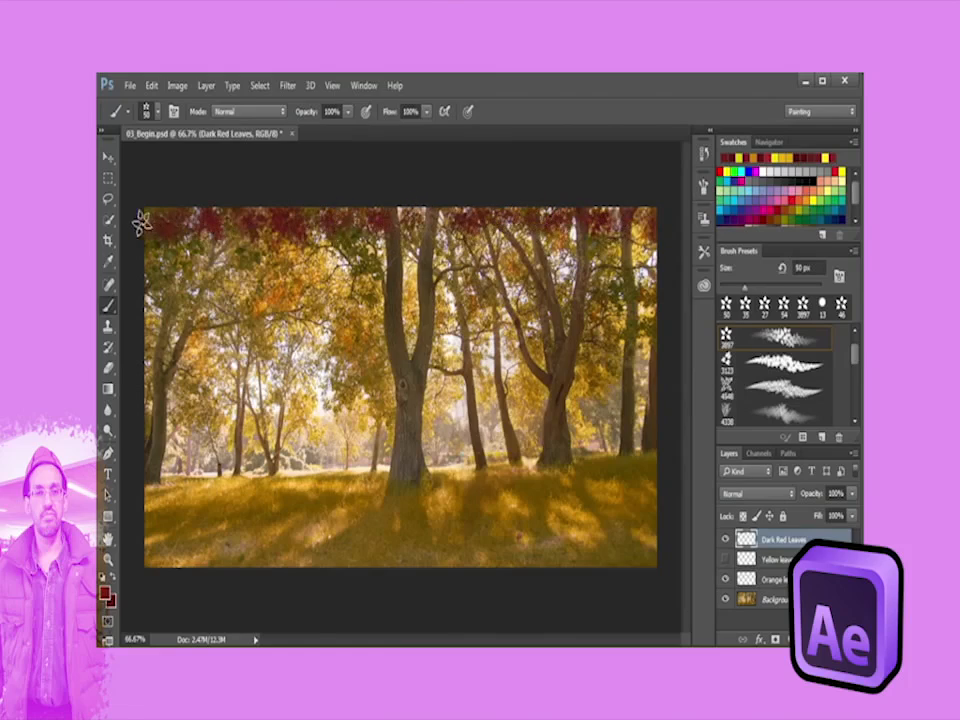
# Step: Erase parts of the dark red foliage with the 3897 leaf-tip Eraser at about 27 to 35 px, and return to the Brush tool
pyautogui.click(109, 369)
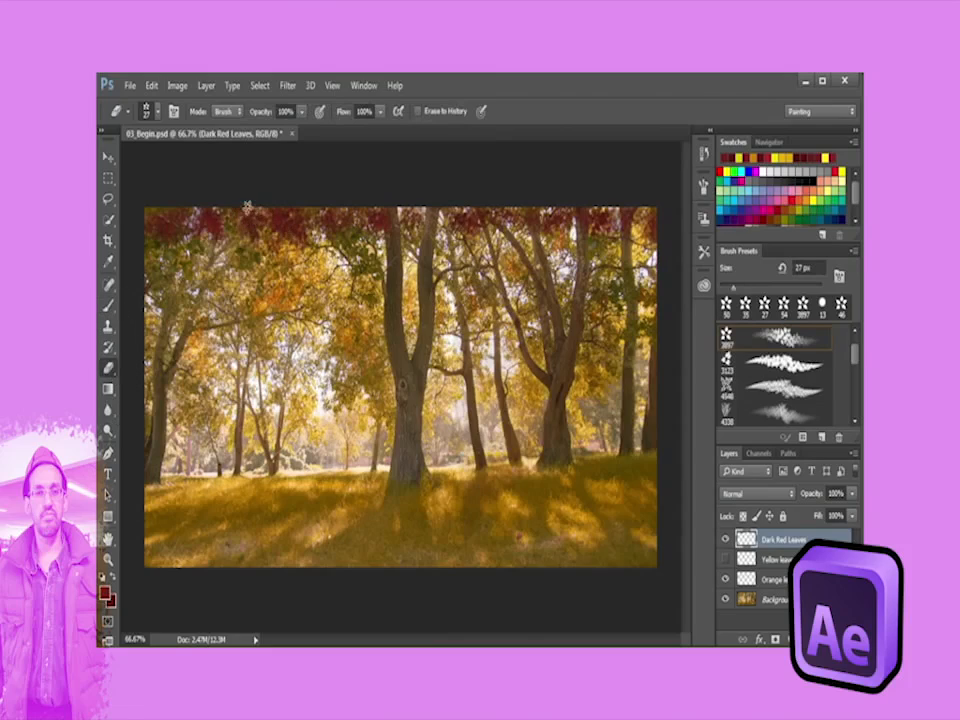
pyautogui.moveTo(262, 224)
pyautogui.mouseDown()
pyautogui.moveTo(276, 228)
pyautogui.moveTo(264, 226)
pyautogui.mouseUp()
pyautogui.click(293, 226)
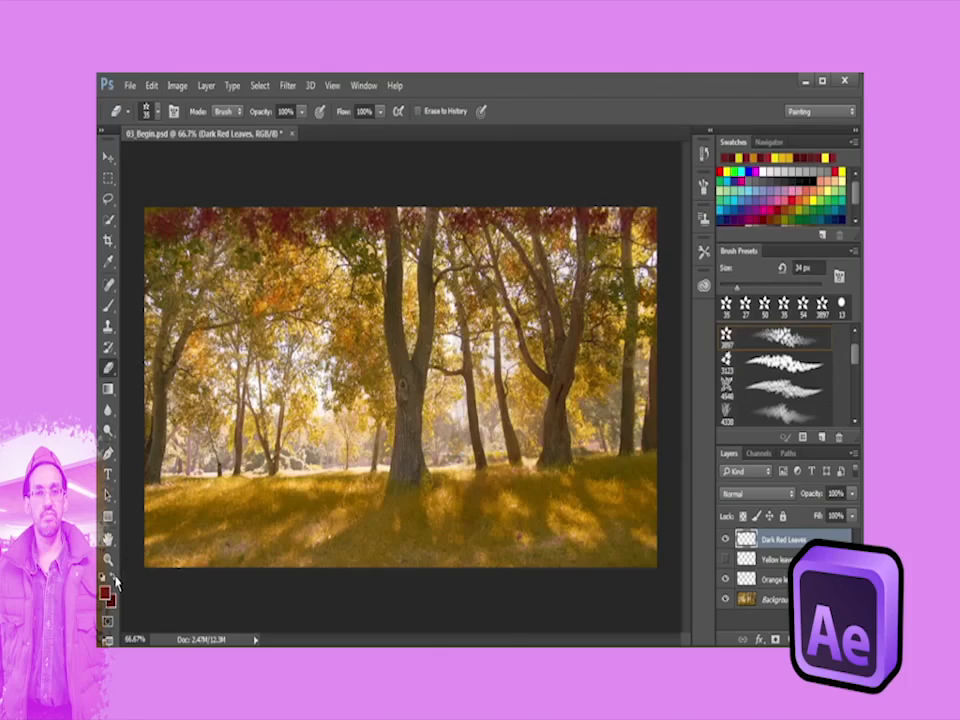
pyautogui.click(108, 306)
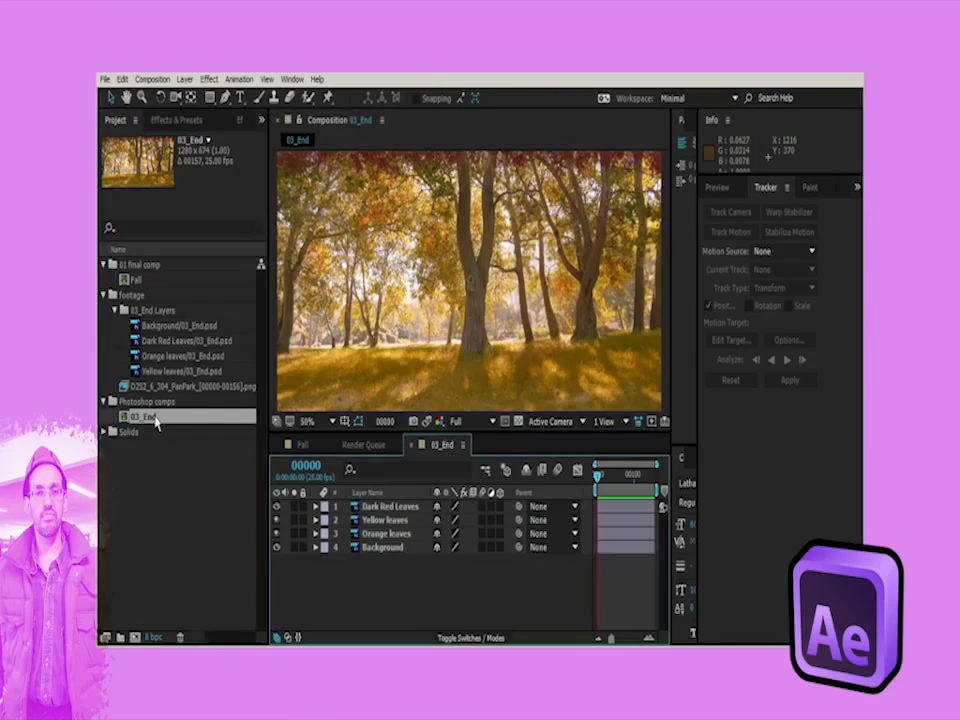
# Step: In After Effects, copy the Dark Red, Yellow and Orange leaves layers from 03_End and paste them above the matte layer in the Fall composition
pyautogui.click(390, 507)
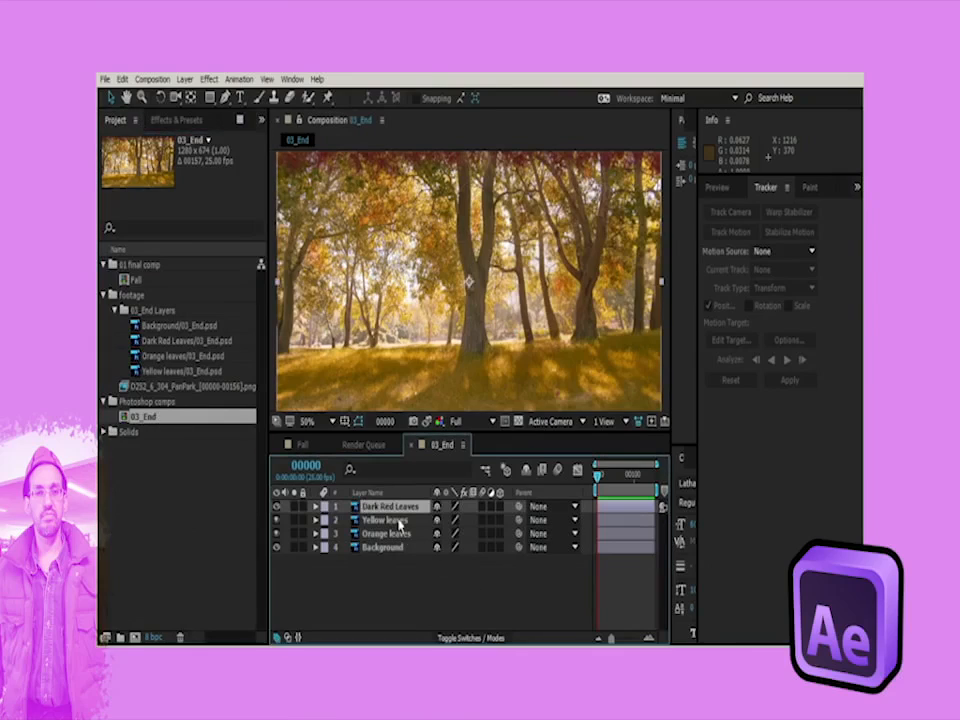
pyautogui.keyDown('shift'); pyautogui.click(392, 535); pyautogui.keyUp('shift')
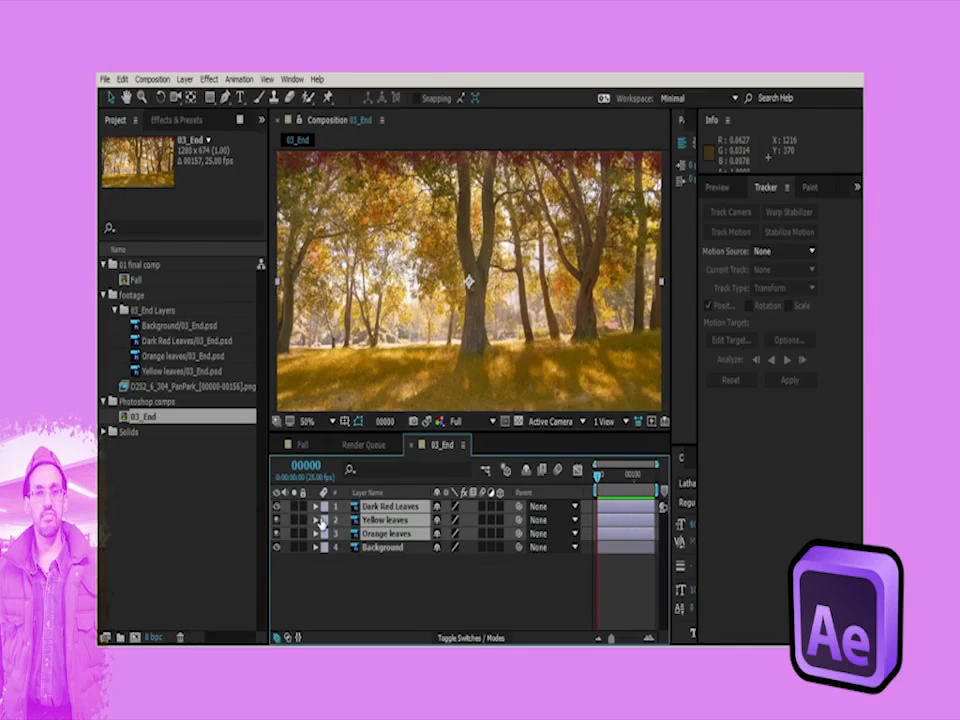
pyautogui.doubleClick(137, 282)
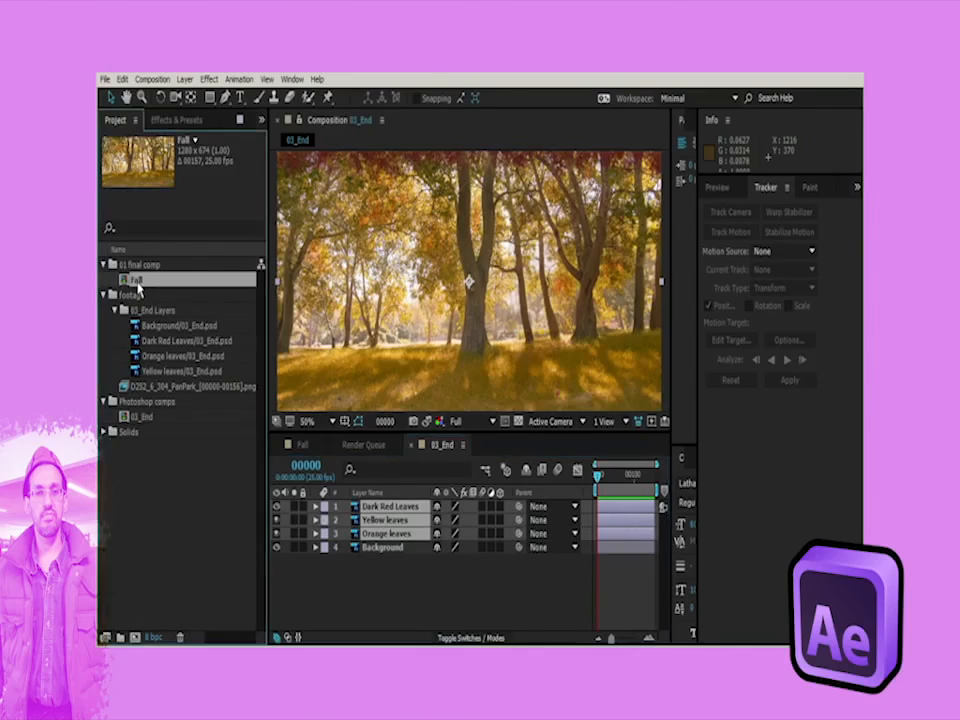
pyautogui.click(386, 520)
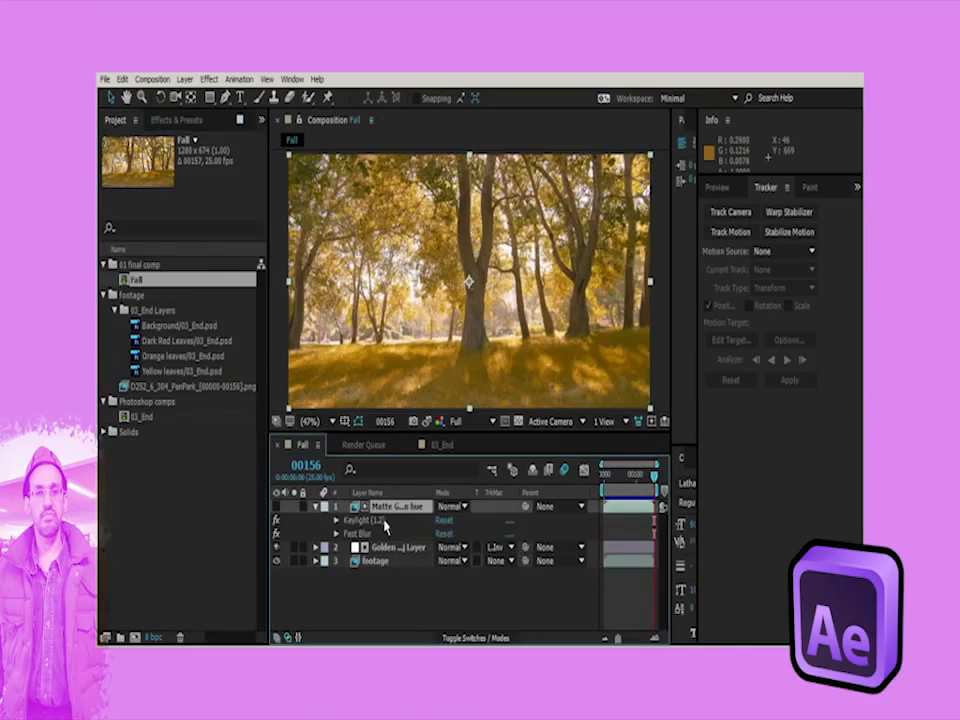
pyautogui.hotkey('ctrl', 'v')
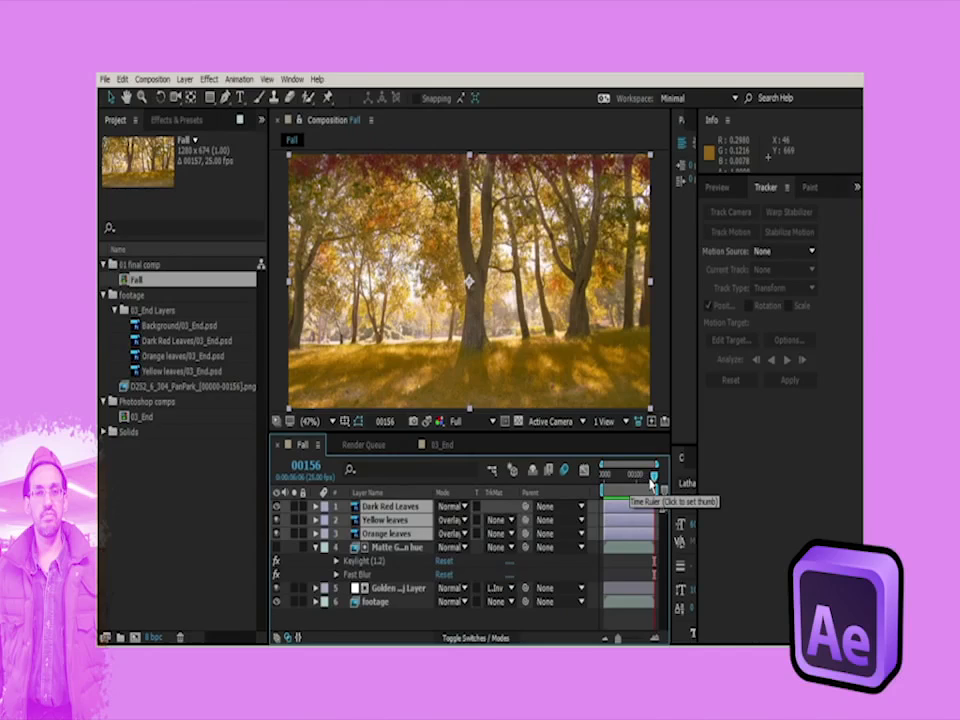
# Step: Scrub the end of the Fall composition and hide and reshow the footage layer to inspect the painted leaves on their own
pyautogui.moveTo(651, 479)
pyautogui.mouseDown()
pyautogui.moveTo(592, 462)
pyautogui.moveTo(661, 480)
pyautogui.mouseUp()
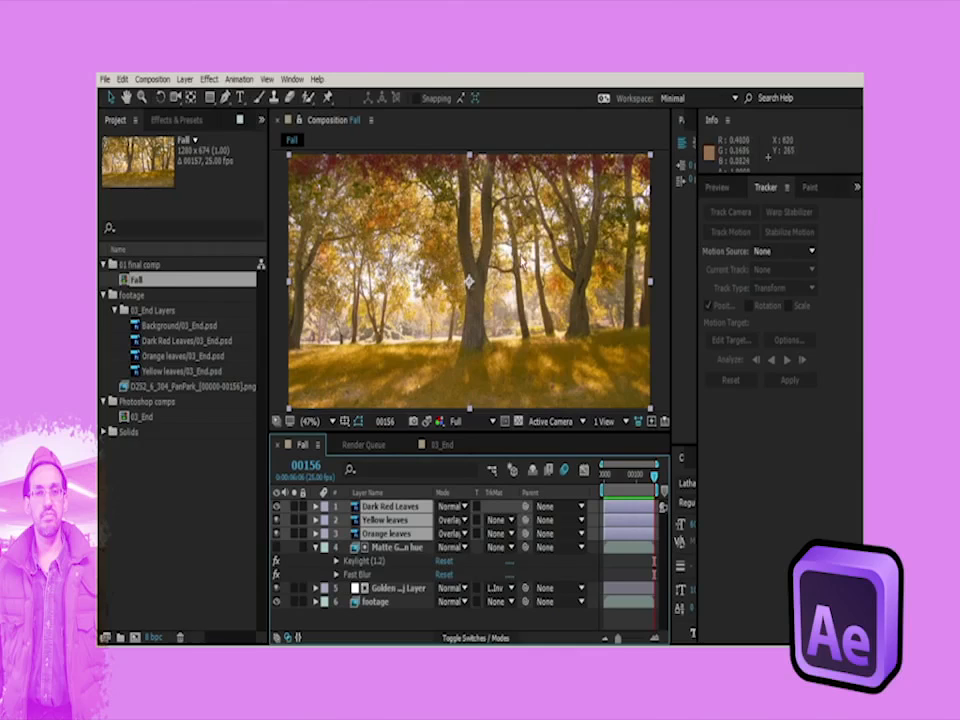
pyautogui.moveTo(654, 477)
pyautogui.mouseDown()
pyautogui.moveTo(613, 477)
pyautogui.moveTo(668, 482)
pyautogui.moveTo(604, 477)
pyautogui.moveTo(664, 485)
pyautogui.mouseUp()
pyautogui.click(374, 602)
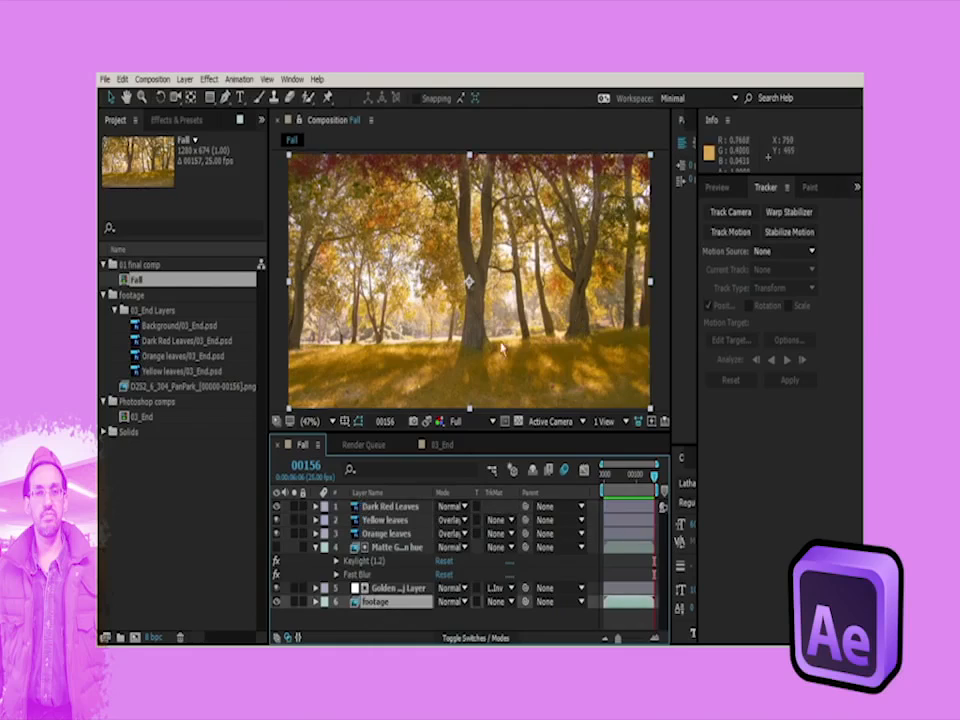
pyautogui.click(277, 602)
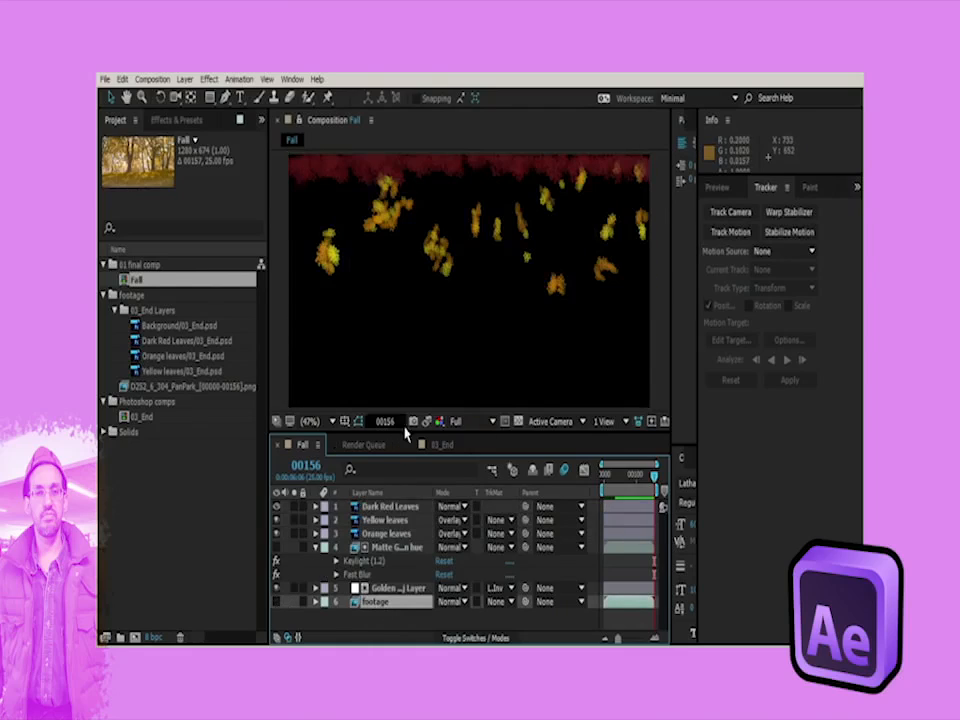
pyautogui.click(277, 602)
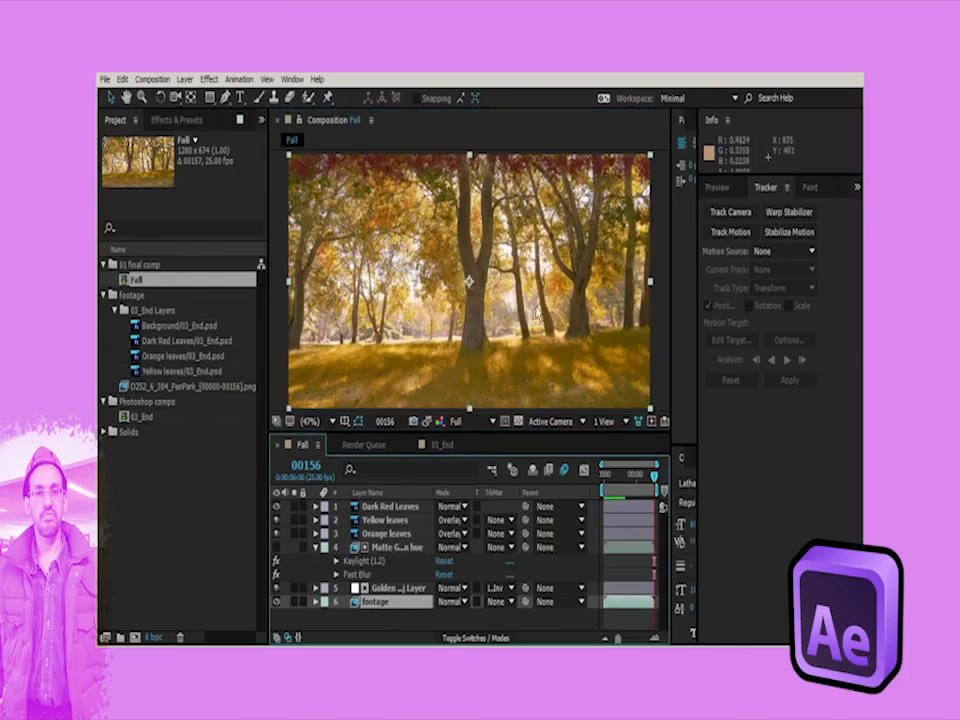
# Step: Add a text layer reading 1 over the orange leaf patch just left of the right-hand forked tree's trunk
pyautogui.moveTo(429, 422); pyautogui.dragTo(431, 421)
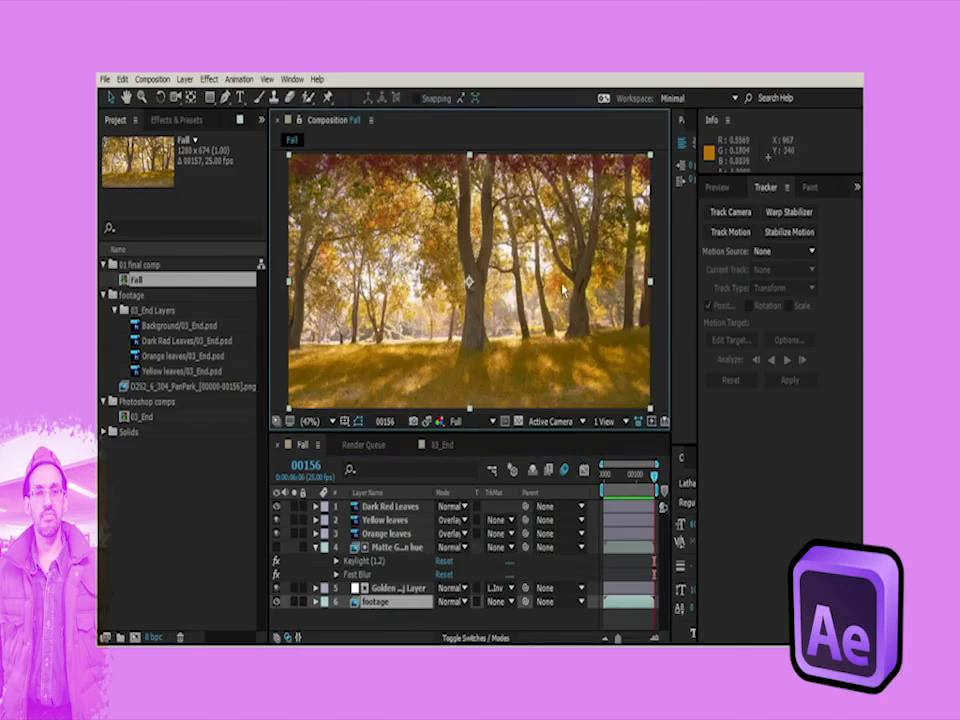
pyautogui.click(390, 506)
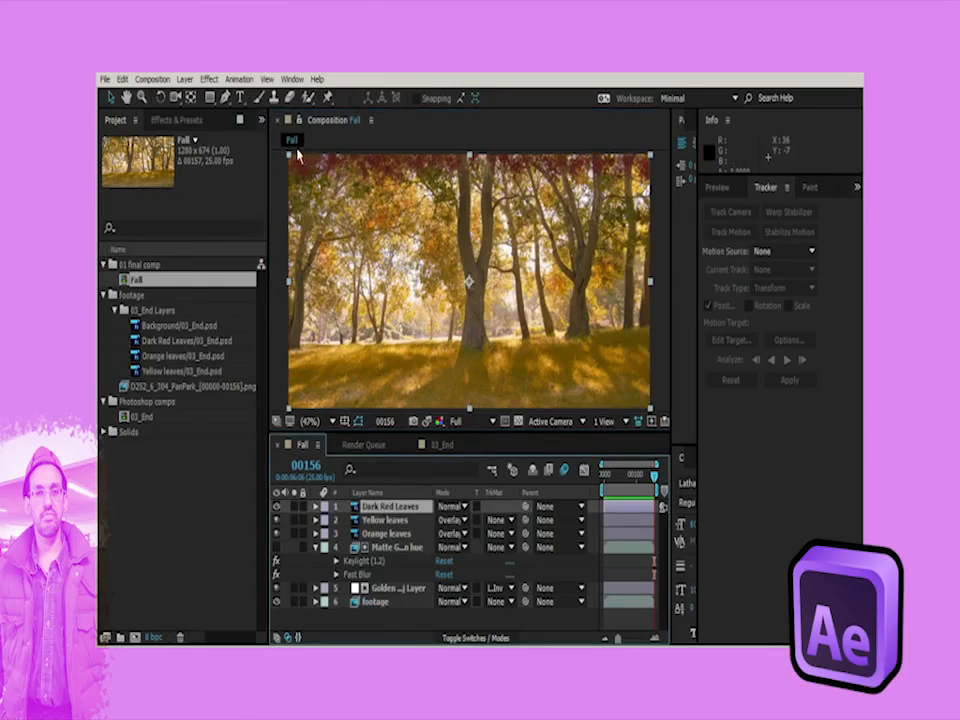
pyautogui.click(239, 97)
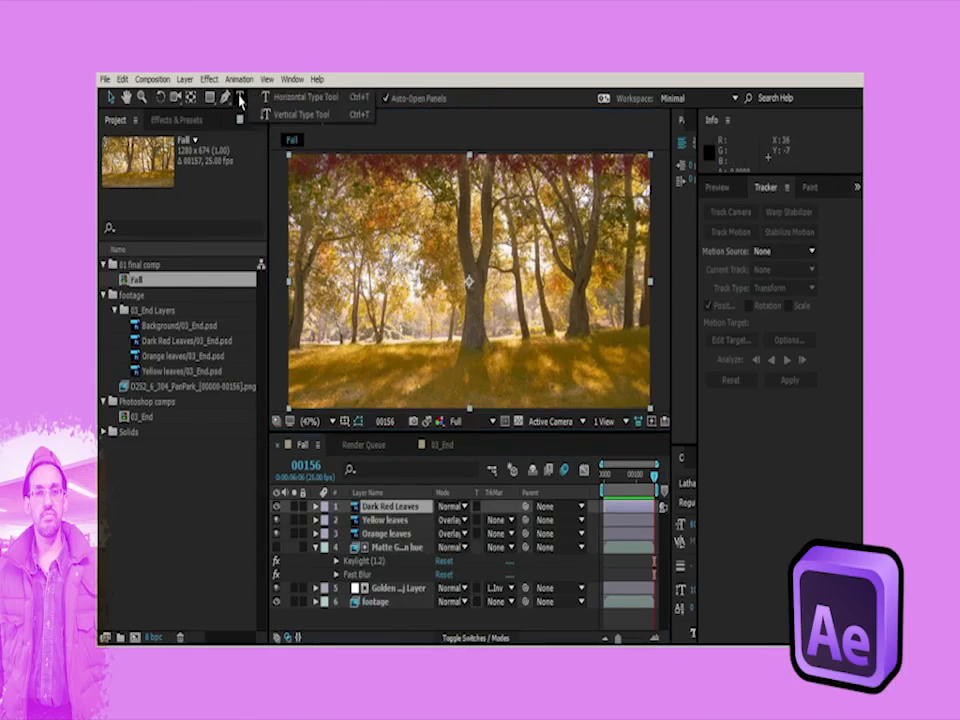
pyautogui.click(571, 294)
pyautogui.write('1')
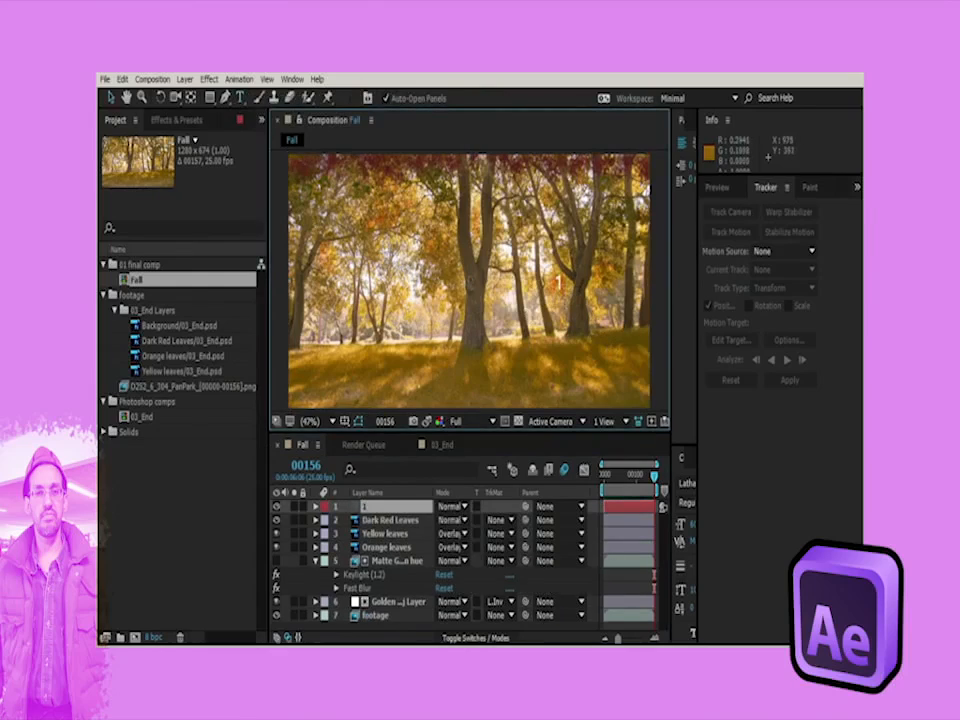
# Step: Compare with the snapshot and add a text layer reading 2 over the orange leaf patch right of the forked tree
pyautogui.click(430, 424)
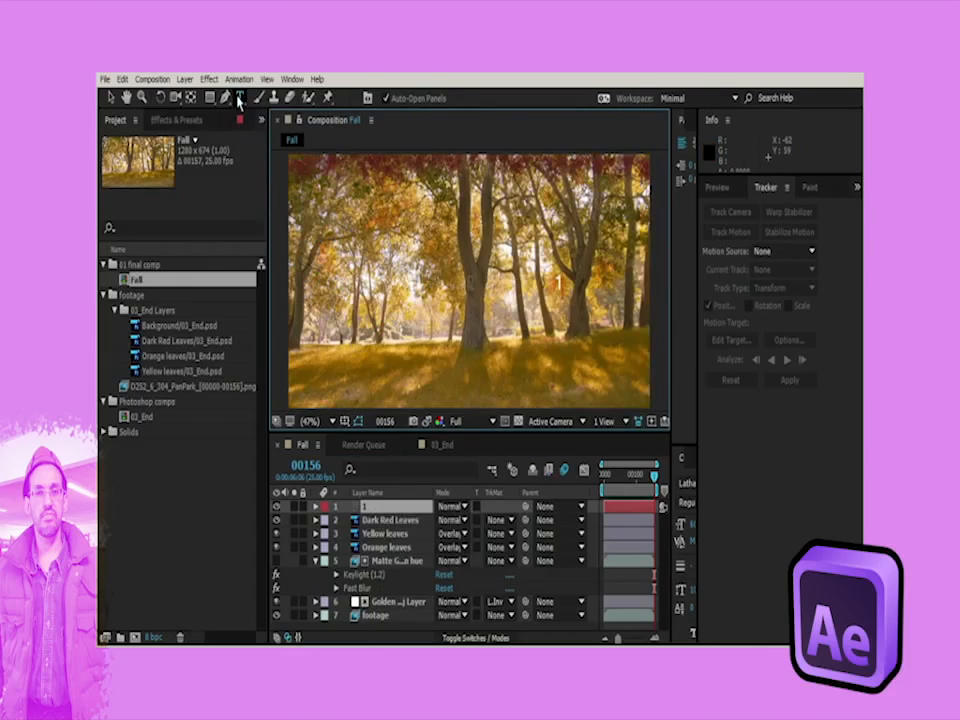
pyautogui.click(388, 536)
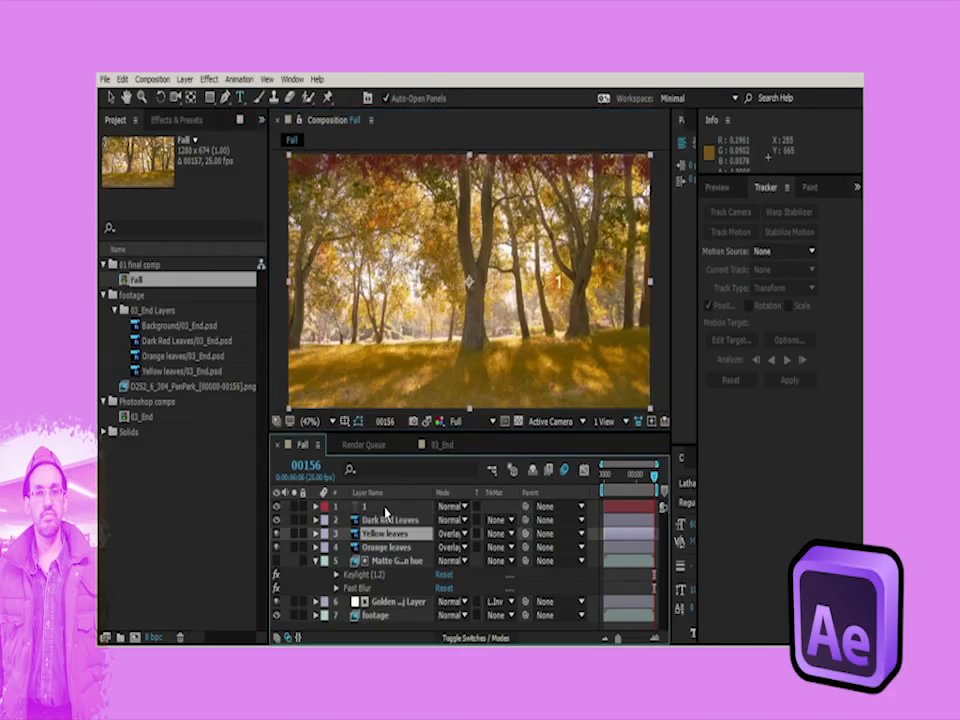
pyautogui.click(386, 508)
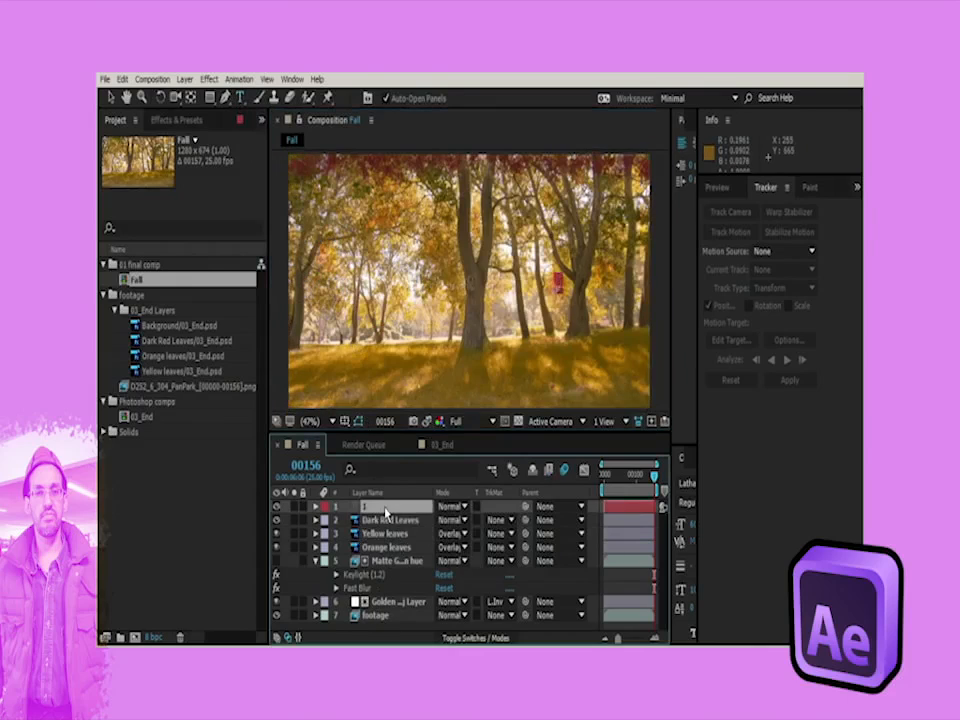
pyautogui.click(242, 98)
pyautogui.click(605, 270)
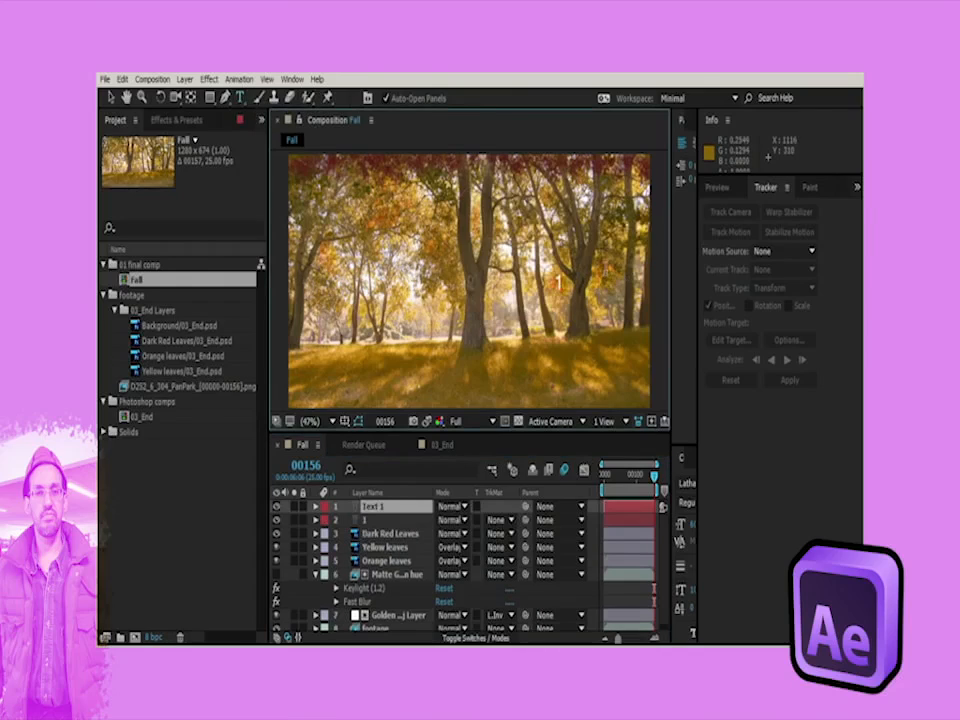
pyautogui.write('2')
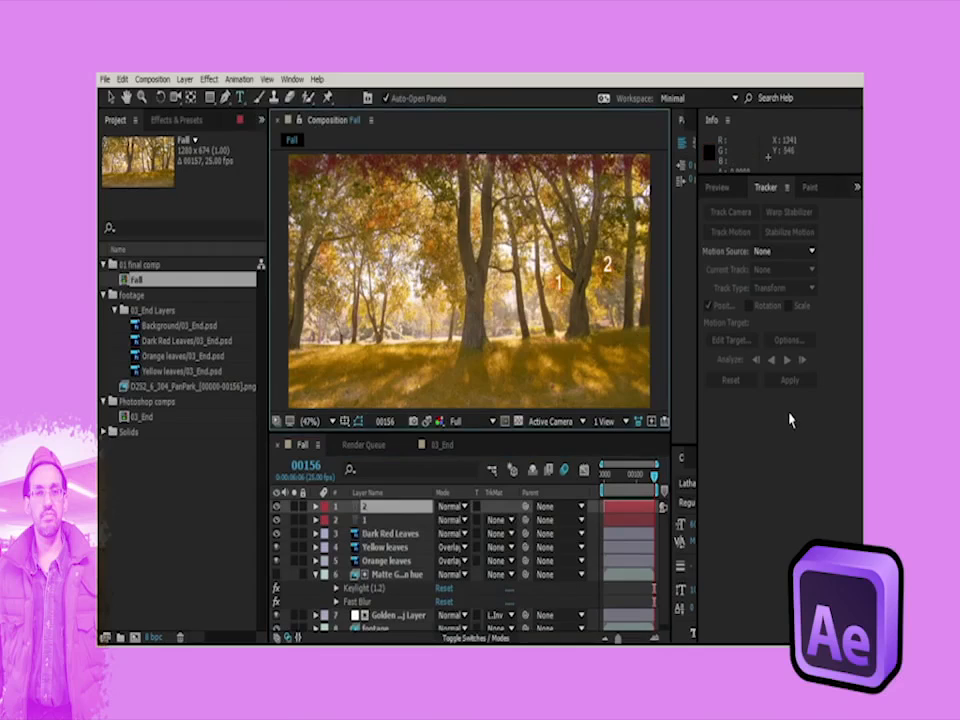
# Step: Add text layers reading 3 over the upper-right foliage and 4 in the dark red treetops above the forked tree
pyautogui.click(430, 426)
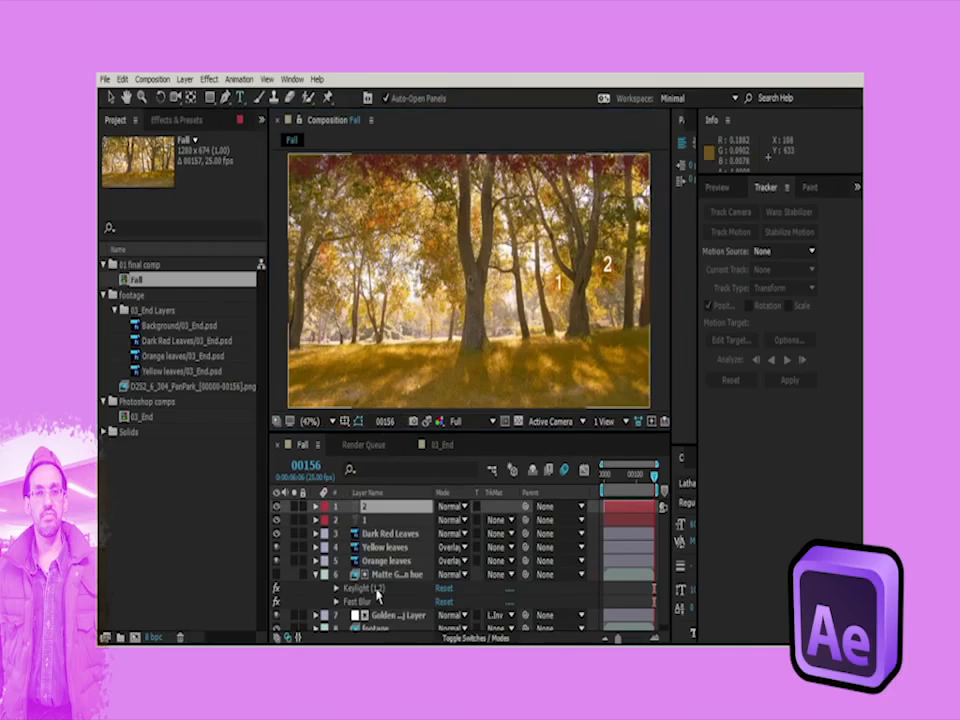
pyautogui.click(368, 492)
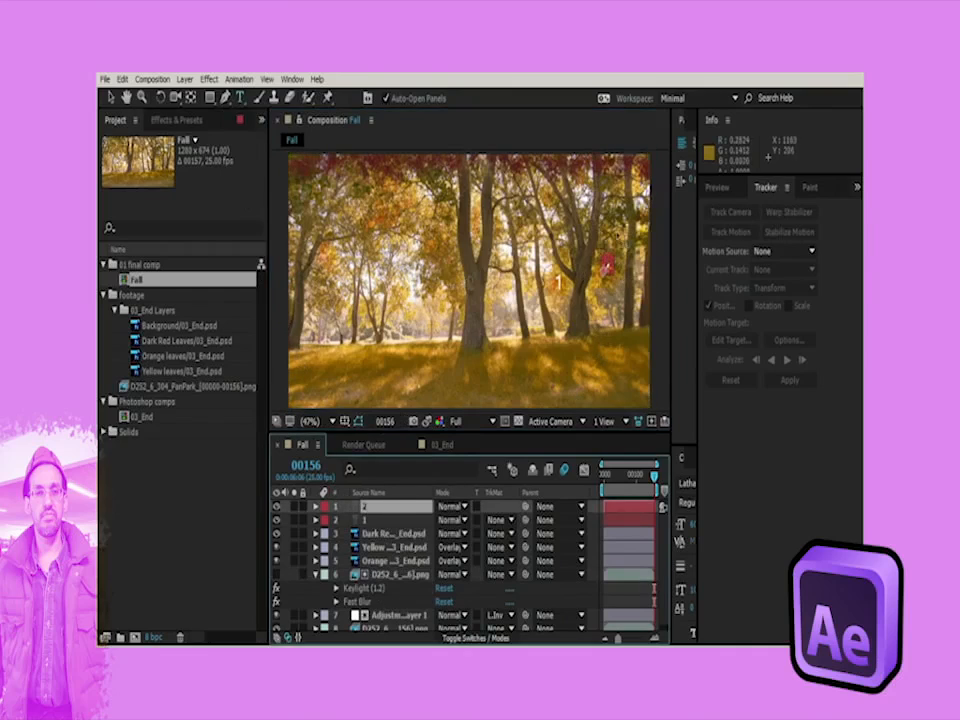
pyautogui.click(627, 215)
pyautogui.write('3')
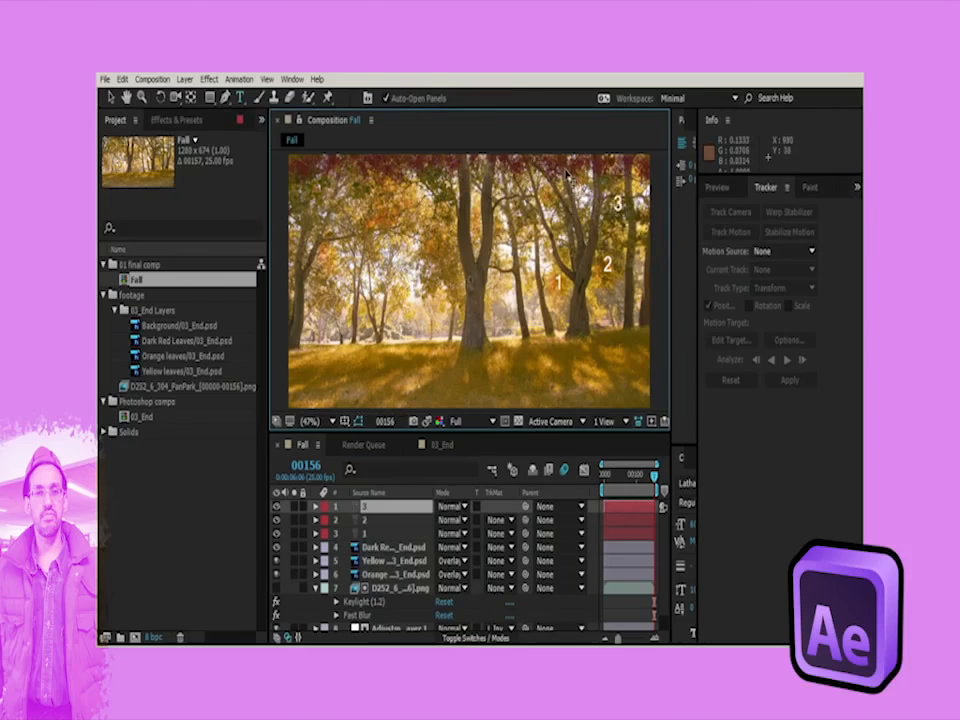
pyautogui.click(372, 549)
pyautogui.click(372, 508)
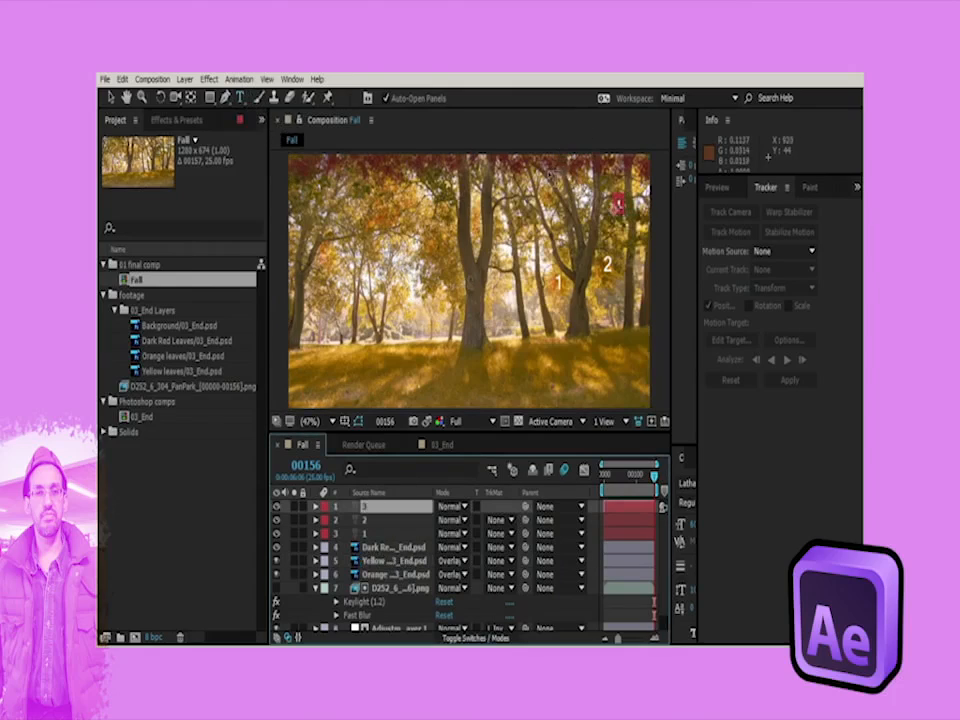
pyautogui.click(549, 173)
pyautogui.write('4')
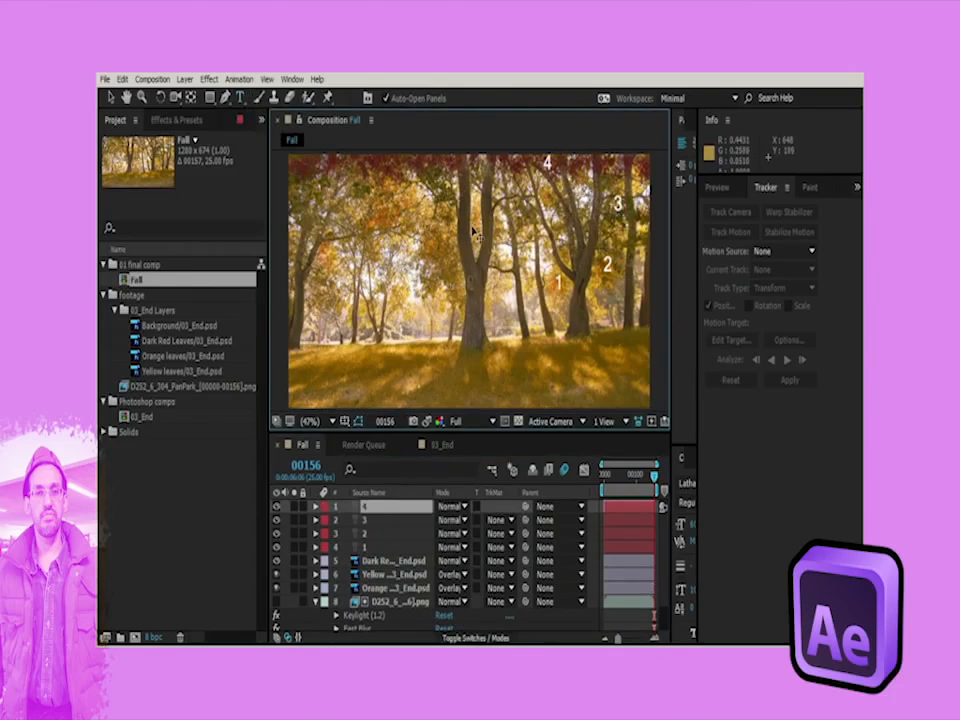
# Step: Check the leaf positions against the snapshot and add a text layer reading 5 on the upper trunk of the central tree
pyautogui.click(425, 421)
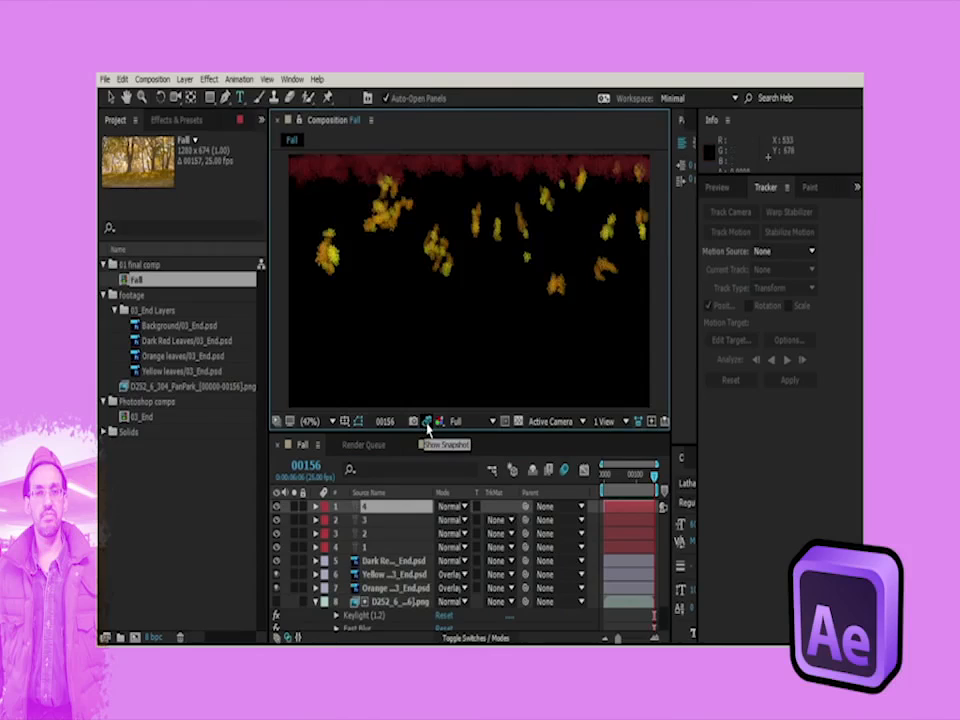
pyautogui.click(427, 424)
pyautogui.click(427, 424)
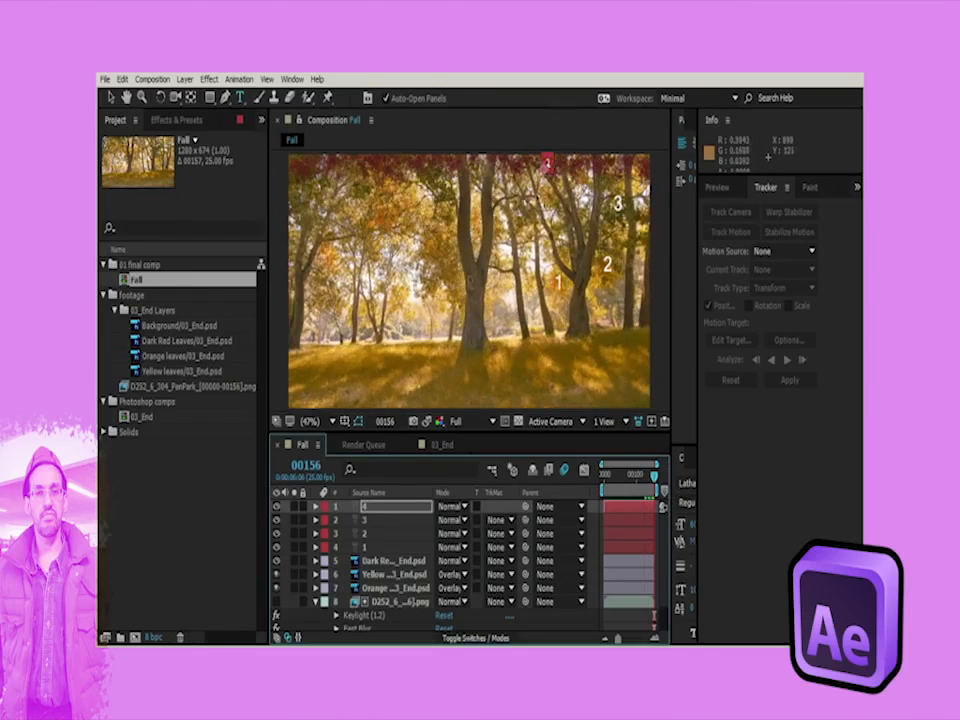
pyautogui.click(388, 565)
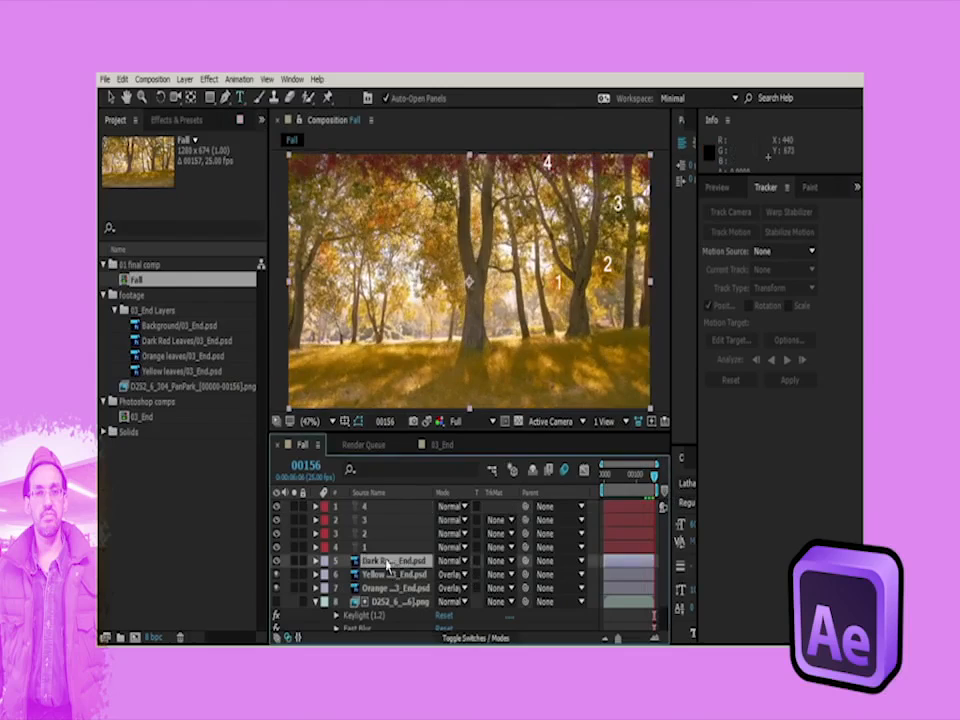
pyautogui.click(478, 226)
pyautogui.write('5')
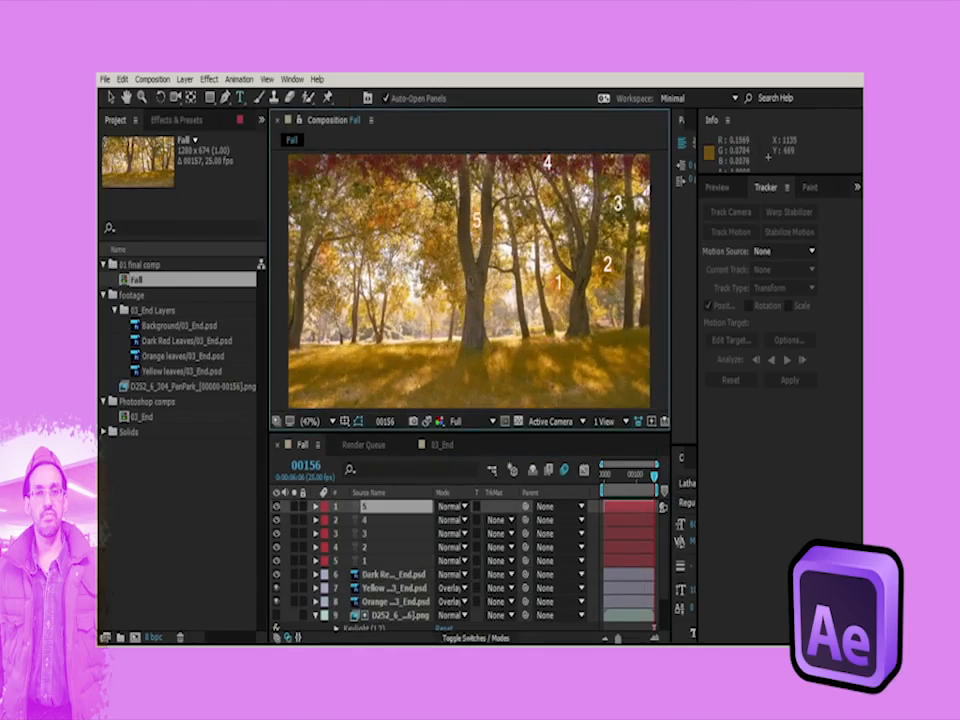
# Step: Compare with the snapshot again and add a text layer reading 6 over the large orange patch left of the central tree
pyautogui.click(428, 429)
pyautogui.click(428, 429)
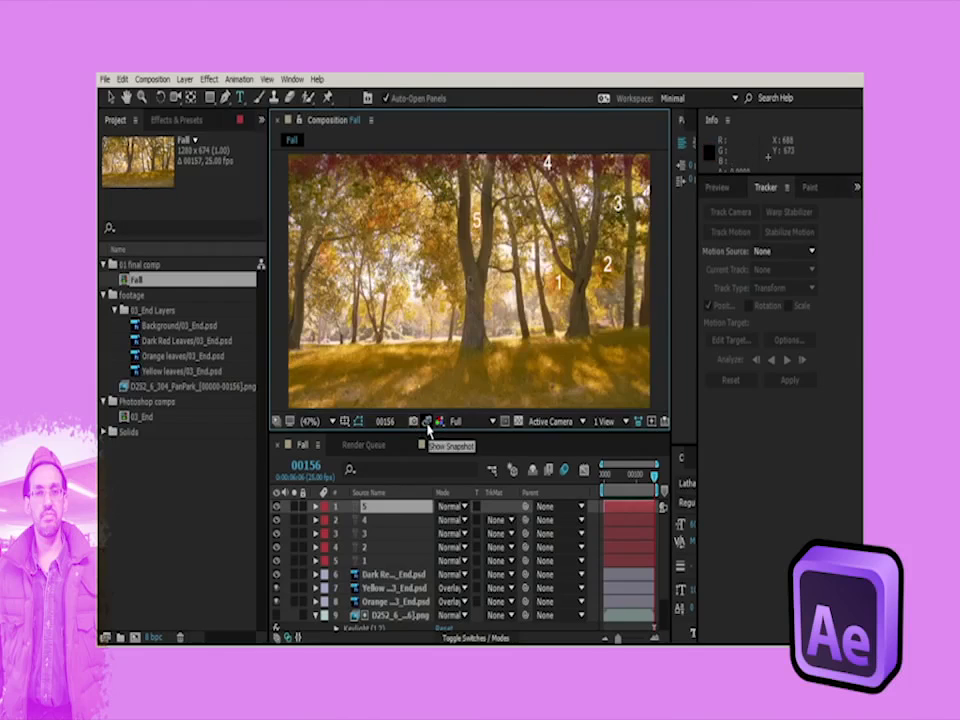
pyautogui.click(428, 429)
pyautogui.click(428, 429)
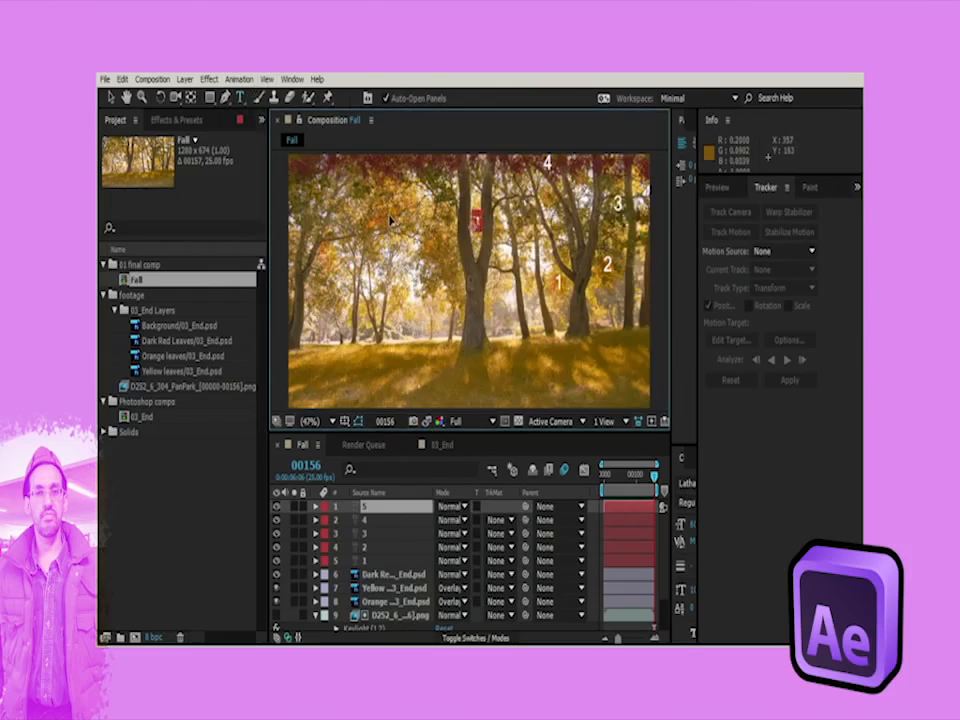
pyautogui.click(385, 548)
pyautogui.click(476, 216)
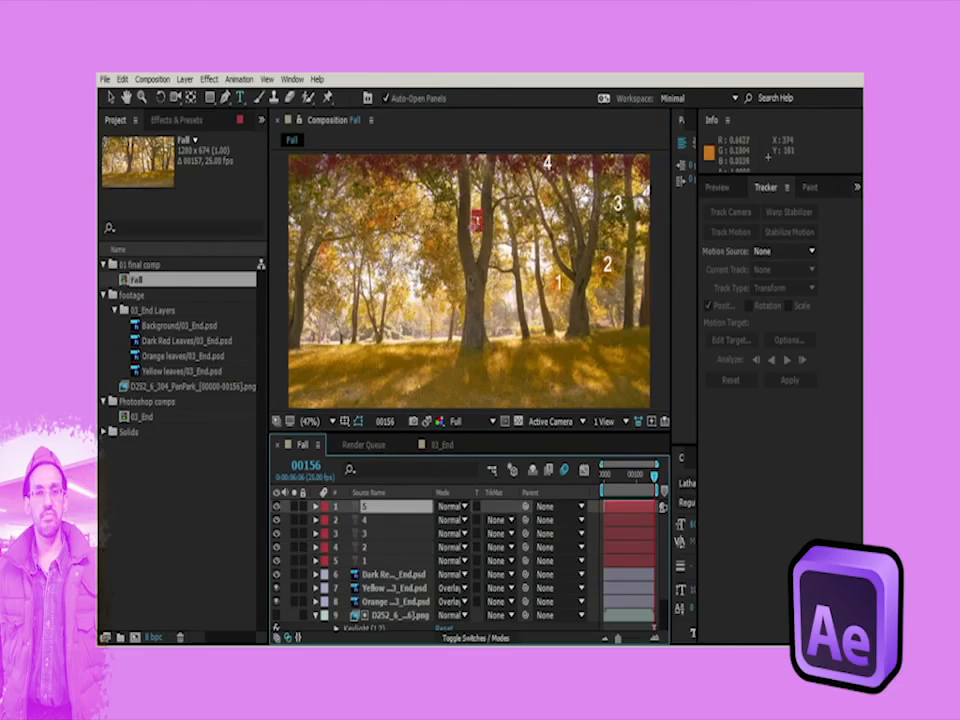
pyautogui.write('6')
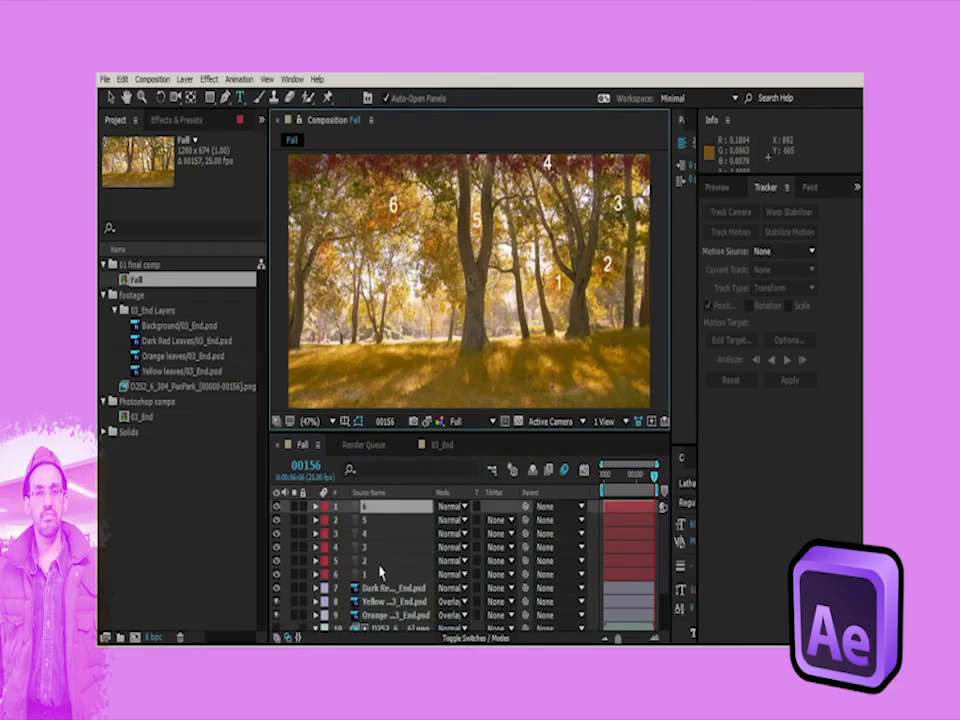
# Step: Add text layers reading 7 over the far-left leaf patch and 8 over the patch just left of the central trunk
pyautogui.click(426, 421)
pyautogui.click(365, 614)
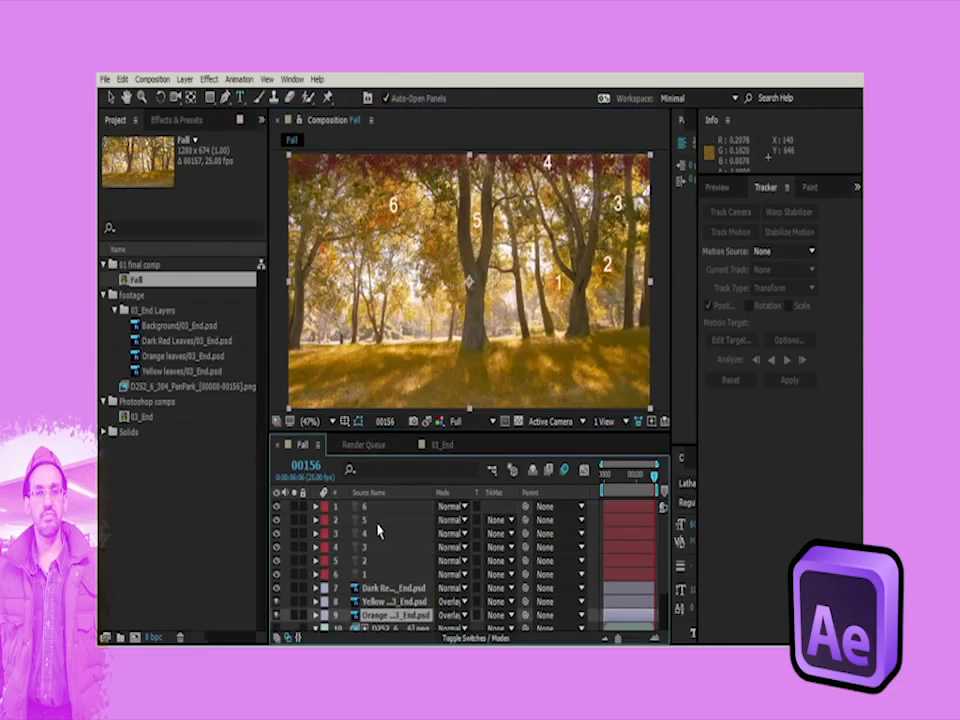
pyautogui.click(376, 507)
pyautogui.hotkey('ctrl', 'd')
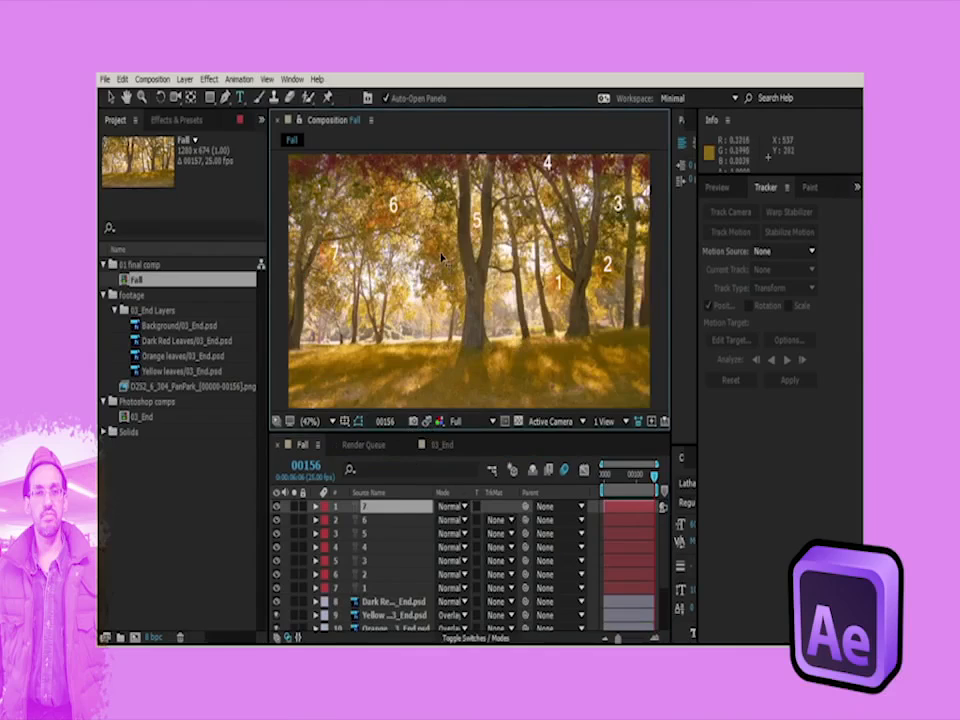
pyautogui.click(370, 616)
pyautogui.doubleClick(382, 507)
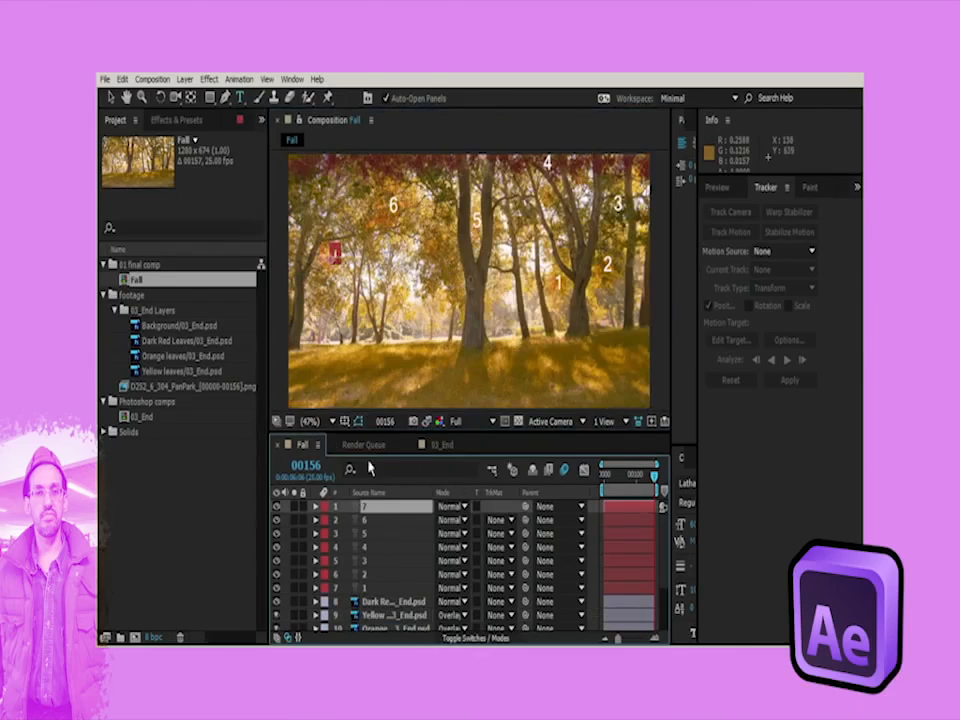
pyautogui.click(239, 97)
pyautogui.click(330, 195)
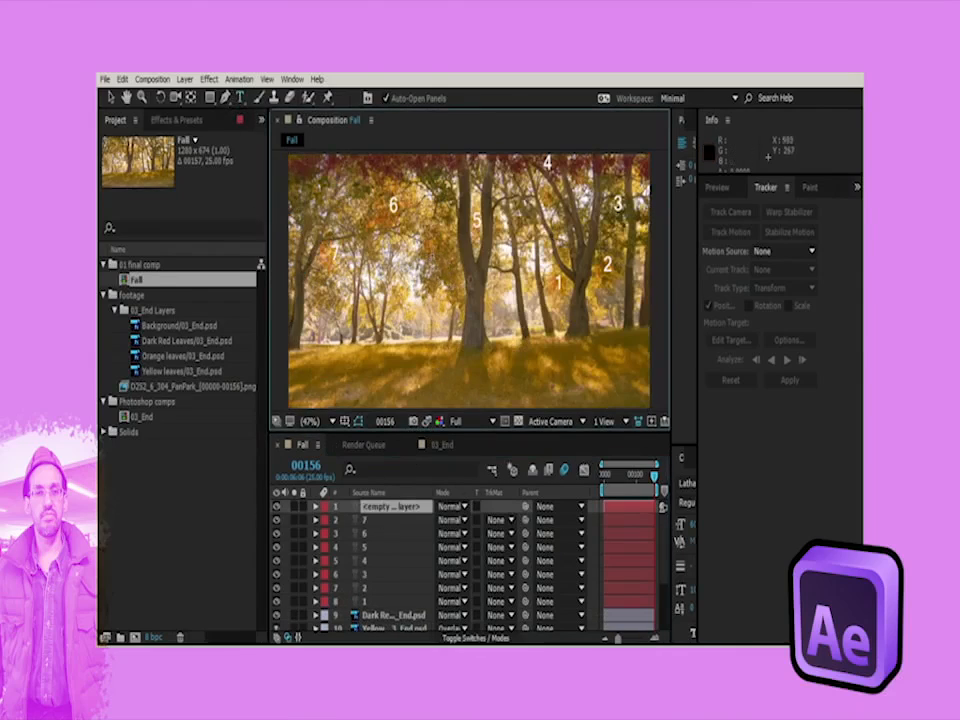
pyautogui.write('8')
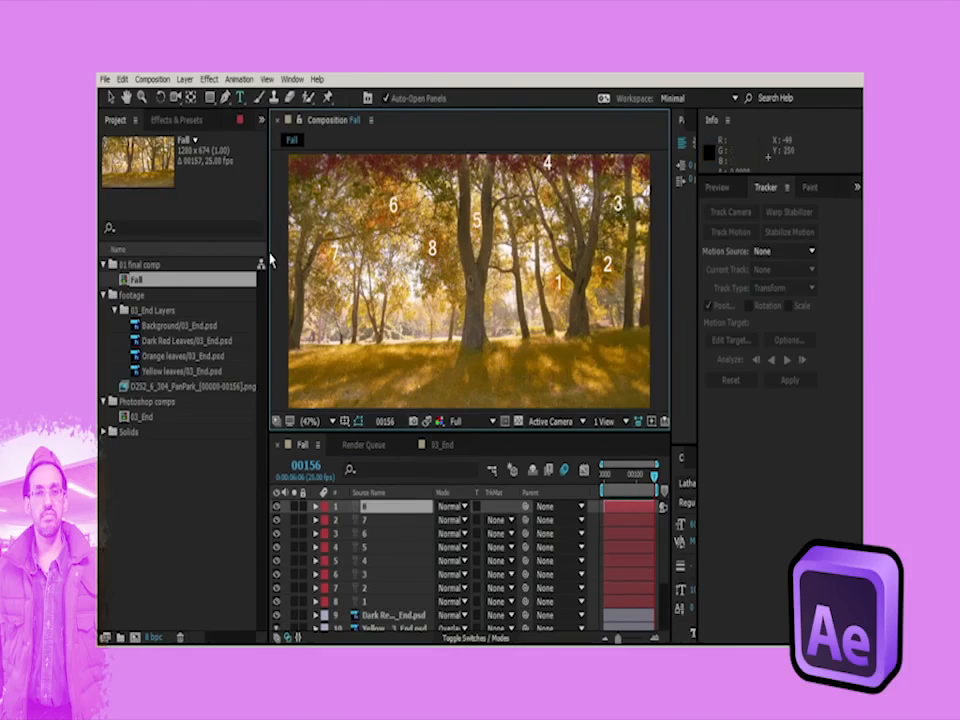
# Step: Turn all eight number text layers into guide layers
pyautogui.keyDown('shift'); pyautogui.click(370, 602); pyautogui.keyUp('shift')
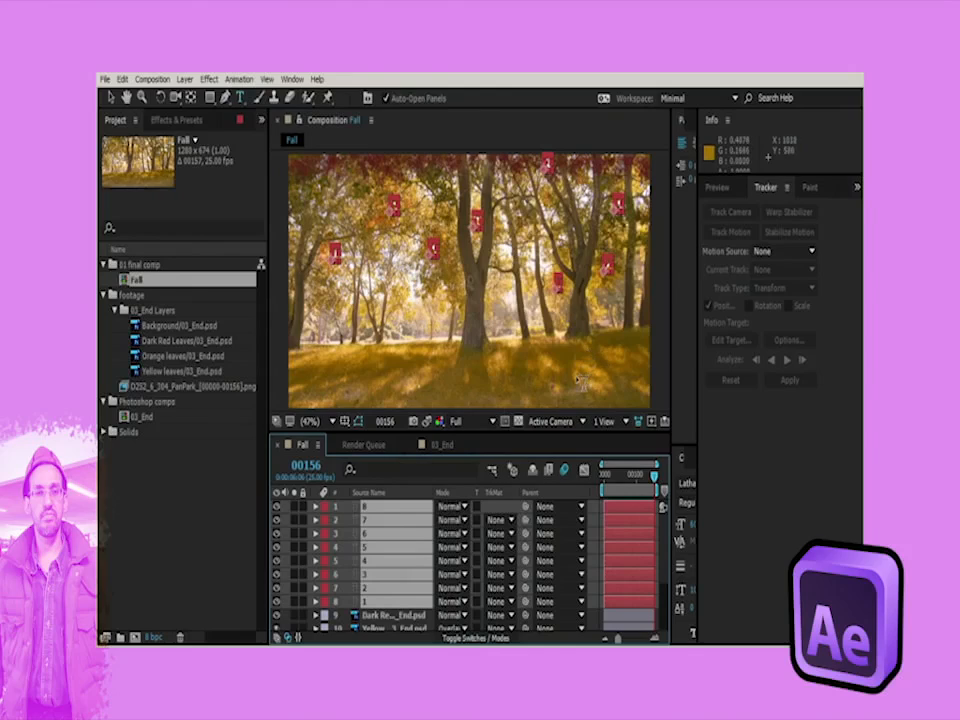
pyautogui.click(183, 84)
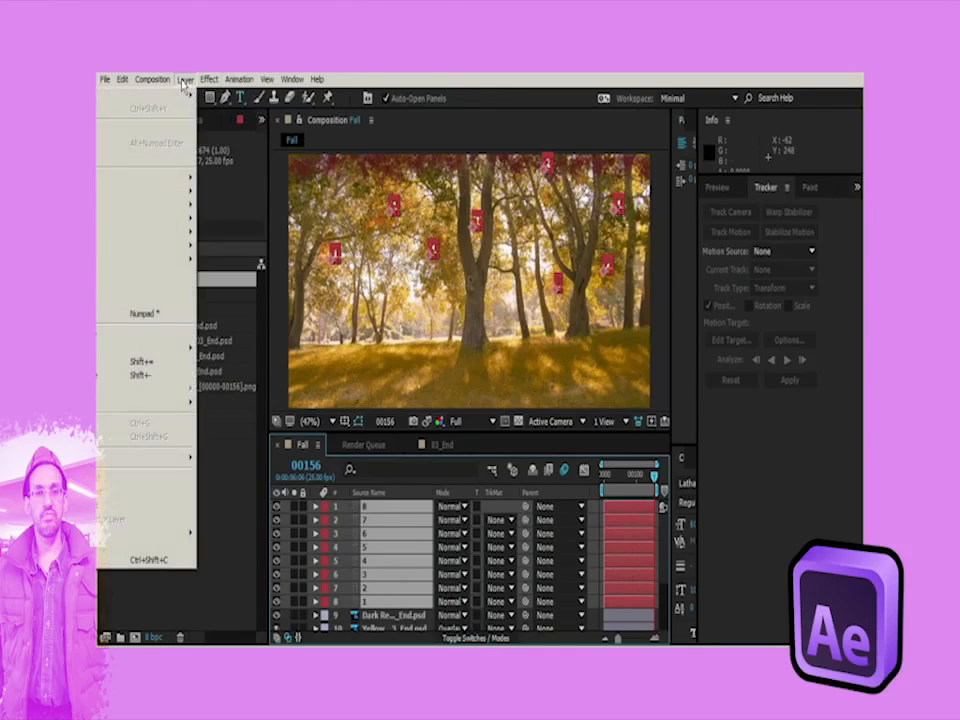
pyautogui.click(150, 290)
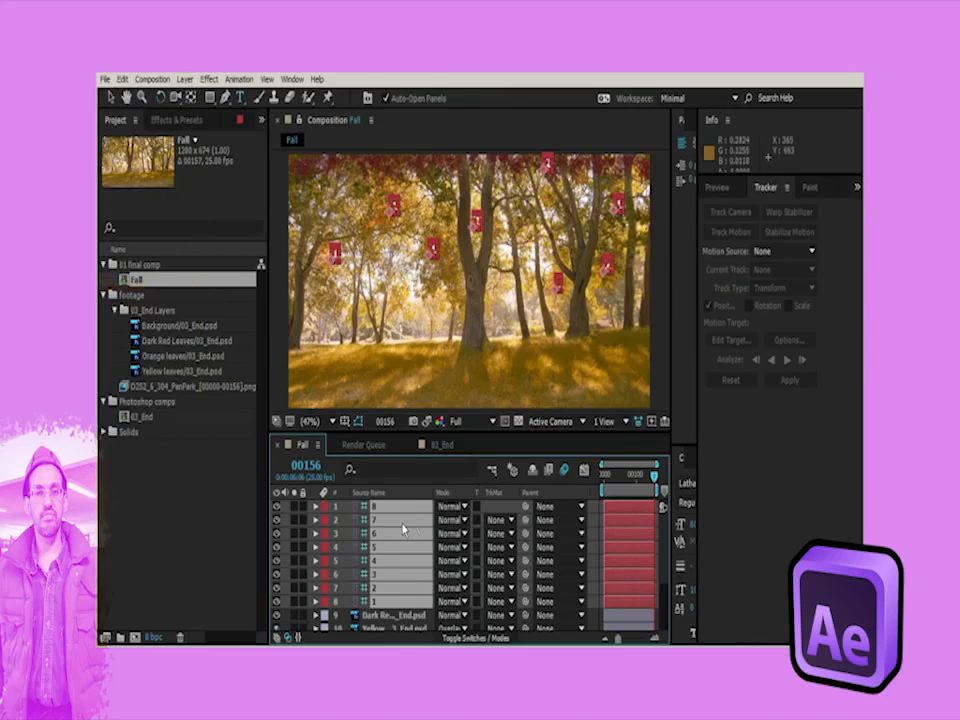
# Step: Switch the timeline to show layer names and start Track Motion on the footage layer
pyautogui.click(366, 599)
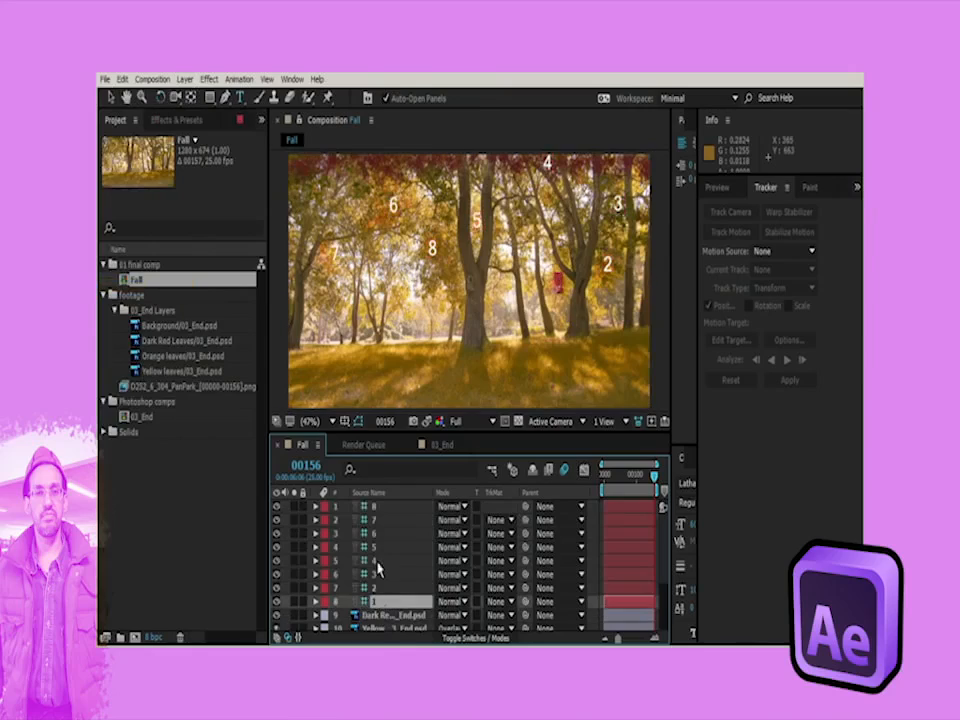
pyautogui.click(410, 616)
pyautogui.click(375, 588)
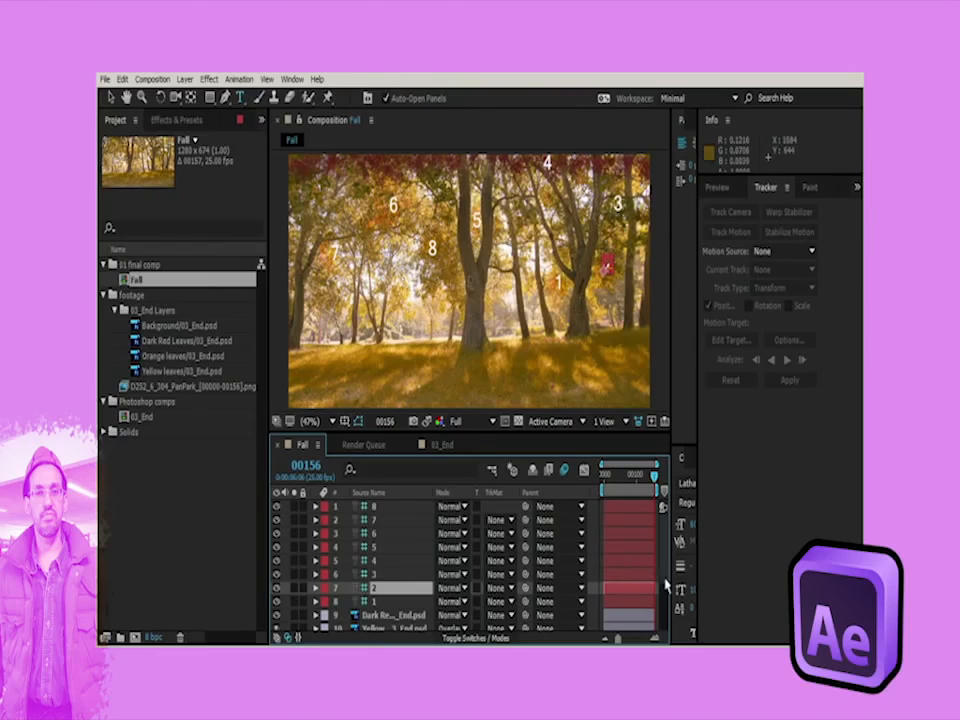
pyautogui.scroll(-3, 472, 588)
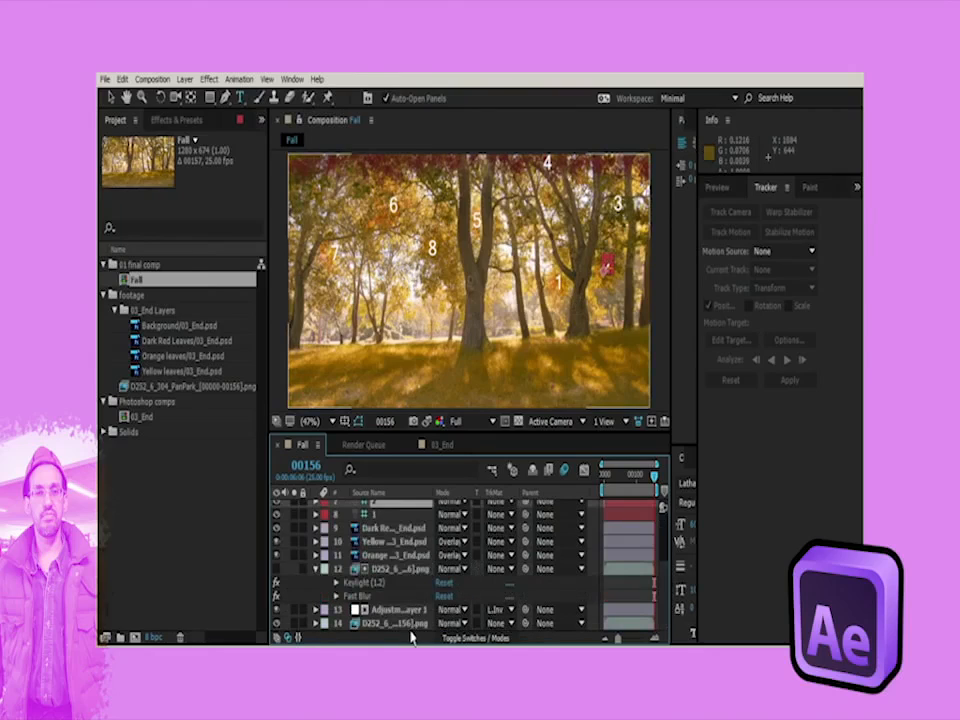
pyautogui.click(375, 492)
pyautogui.click(389, 624)
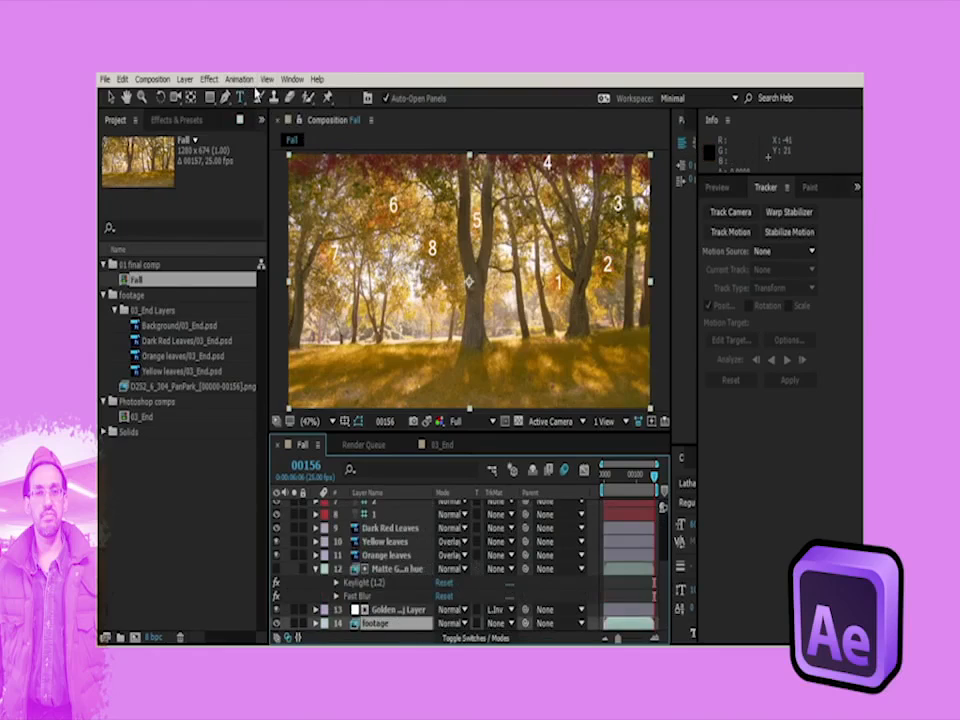
pyautogui.click(240, 79)
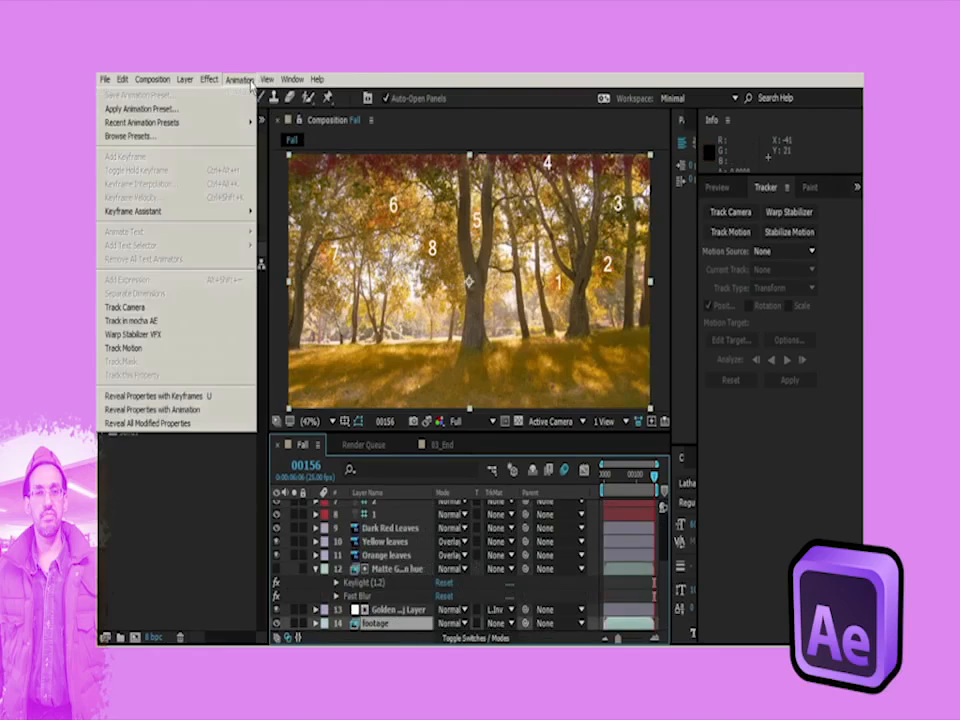
pyautogui.click(243, 350)
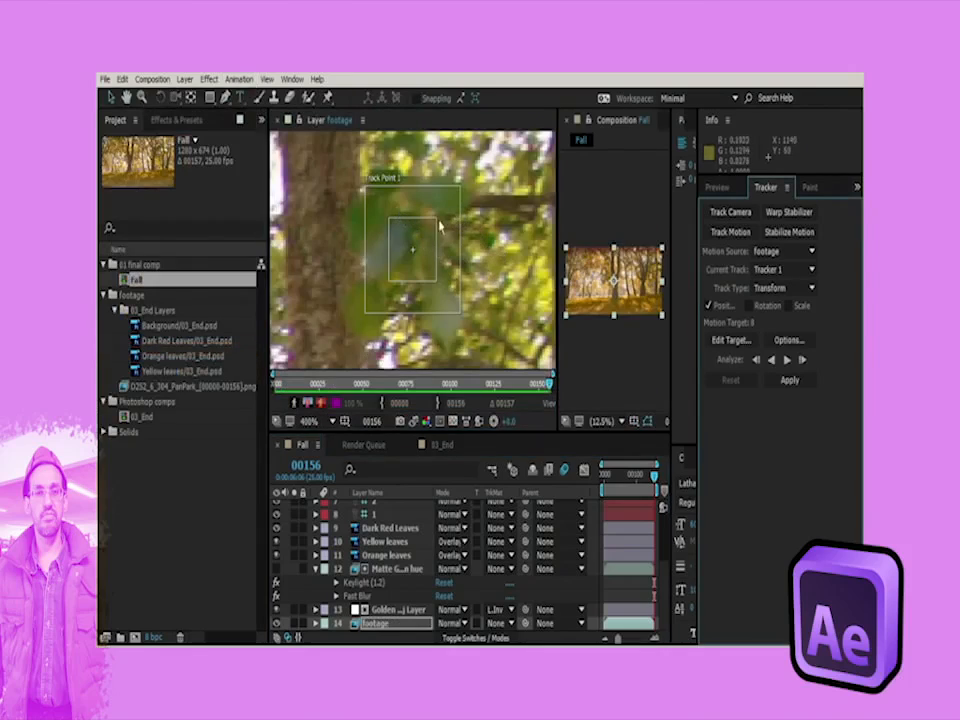
# Step: Locate the number 1 patch in the composition and move Track Point 1 down the footage towards the matching trees
pyautogui.scroll(4, 636, 280)
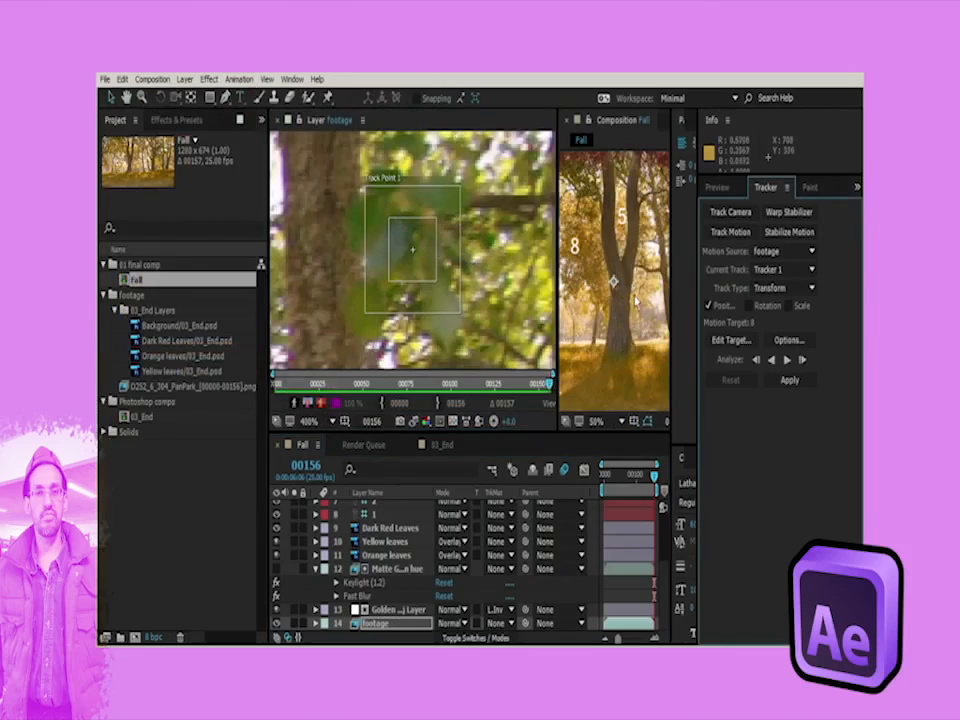
pyautogui.moveTo(613, 269); pyautogui.dragTo(609, 272)
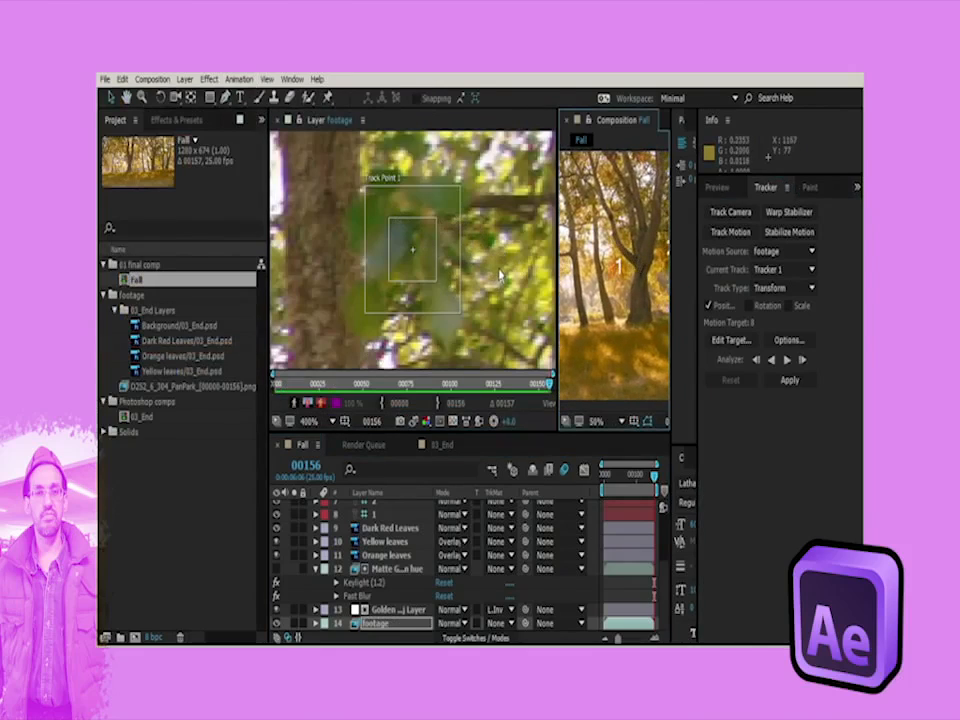
pyautogui.scroll(-4, 390, 215)
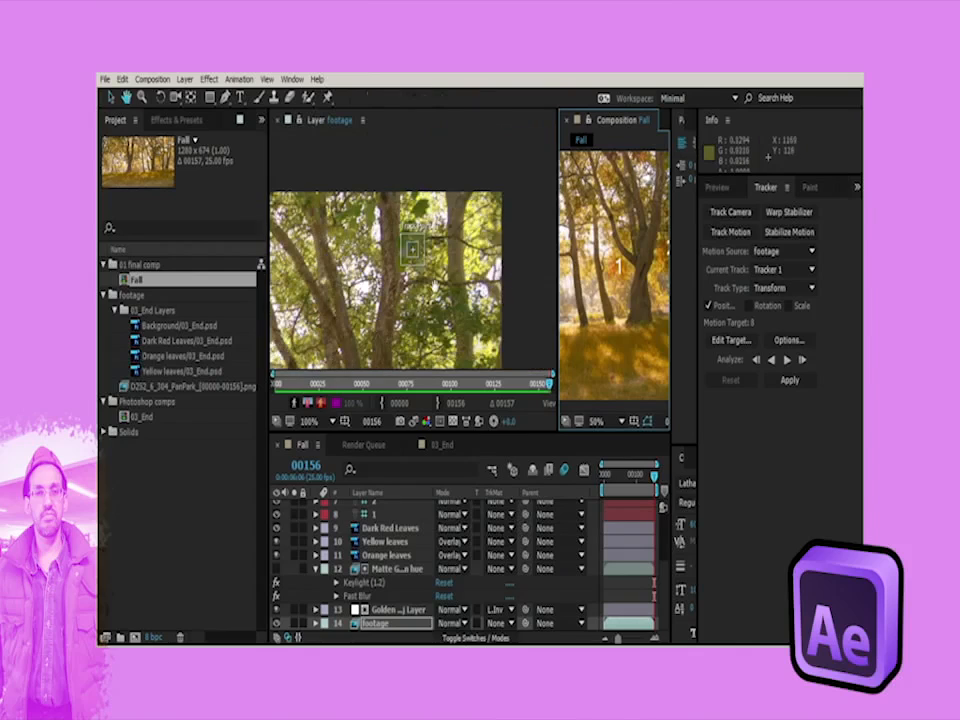
pyautogui.moveTo(436, 279); pyautogui.dragTo(466, 212)
pyautogui.moveTo(405, 294); pyautogui.dragTo(409, 208)
pyautogui.moveTo(370, 309)
pyautogui.mouseDown()
pyautogui.moveTo(373, 279)
pyautogui.moveTo(427, 260)
pyautogui.mouseUp()
pyautogui.moveTo(379, 264)
pyautogui.mouseDown()
pyautogui.moveTo(418, 299)
pyautogui.moveTo(442, 272)
pyautogui.moveTo(343, 311)
pyautogui.mouseUp()
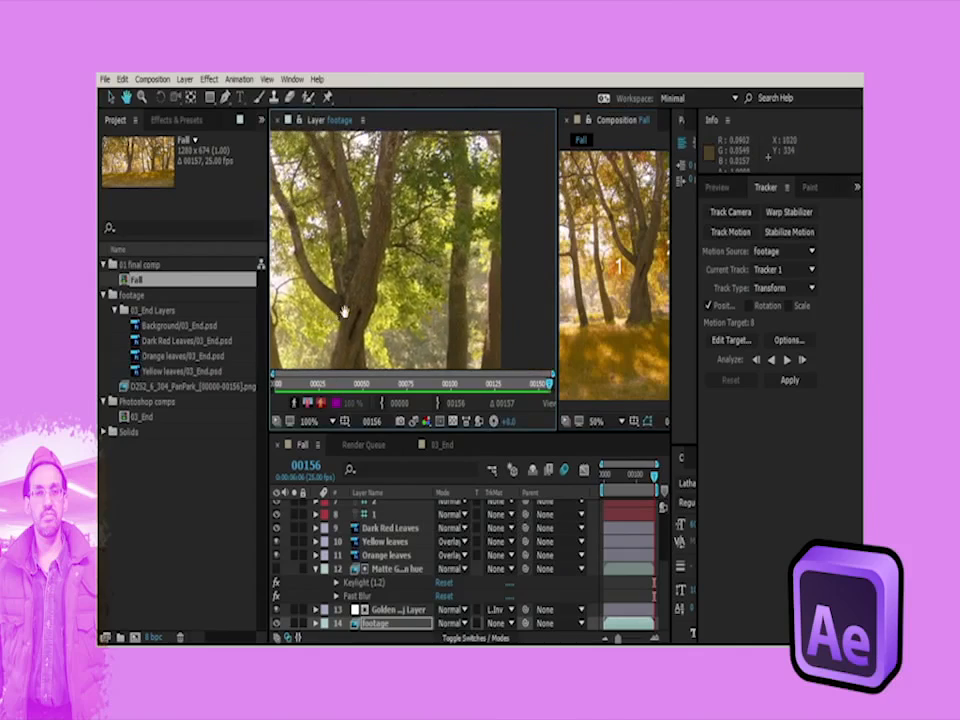
pyautogui.moveTo(416, 234); pyautogui.dragTo(358, 325)
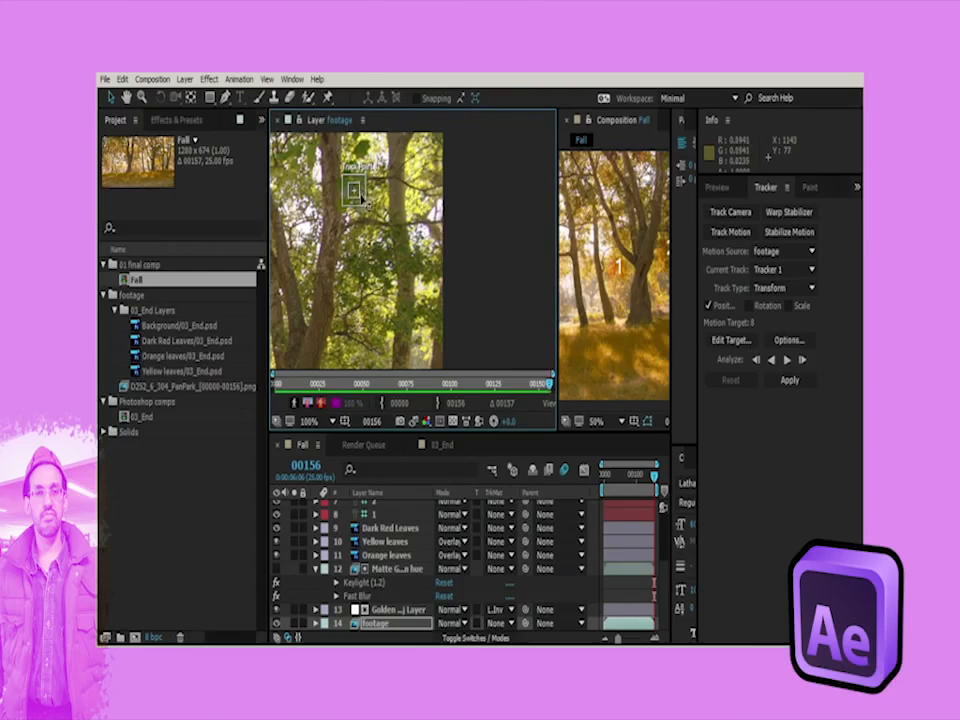
pyautogui.moveTo(358, 197); pyautogui.dragTo(323, 292)
pyautogui.press('space')
pyautogui.moveTo(385, 276); pyautogui.dragTo(535, 222)
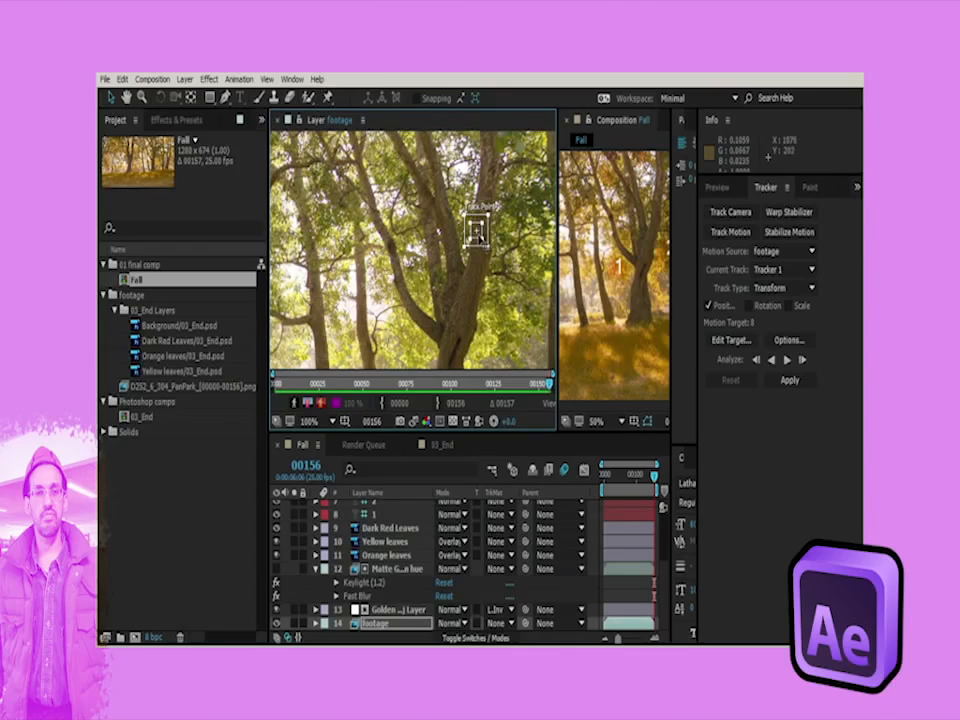
# Step: Place Track Point 1 on the small branch fork of the thin trunk near the number 1 patch
pyautogui.moveTo(481, 238); pyautogui.dragTo(363, 311)
pyautogui.press('space')
pyautogui.moveTo(462, 281); pyautogui.dragTo(475, 188)
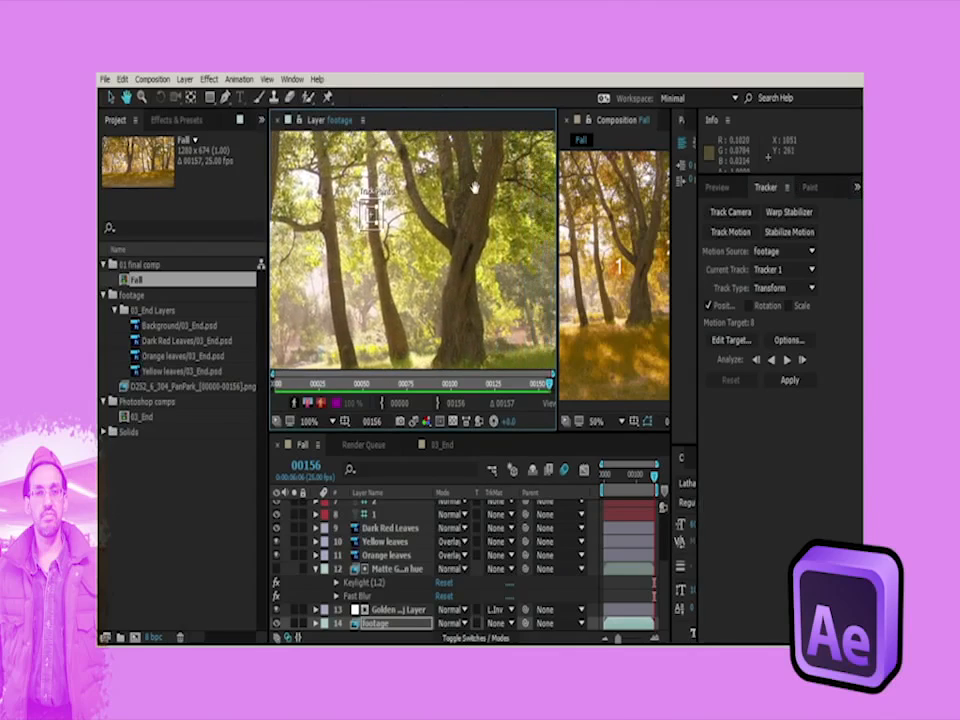
pyautogui.scroll(1, 418, 236)
pyautogui.press('space')
pyautogui.moveTo(443, 256); pyautogui.dragTo(390, 172)
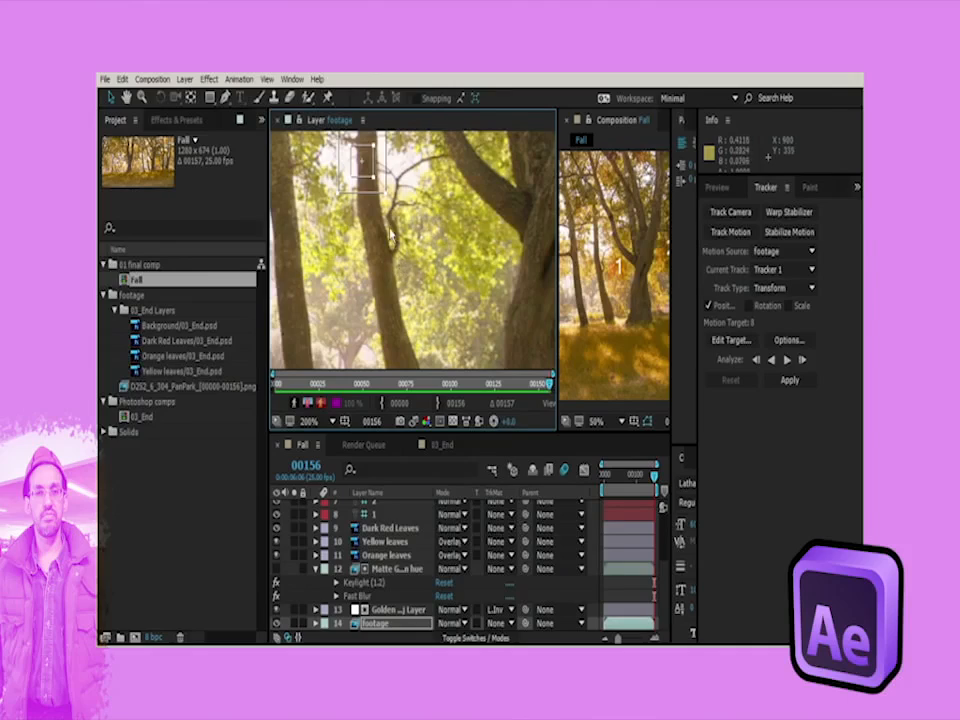
pyautogui.moveTo(362, 158); pyautogui.dragTo(398, 266)
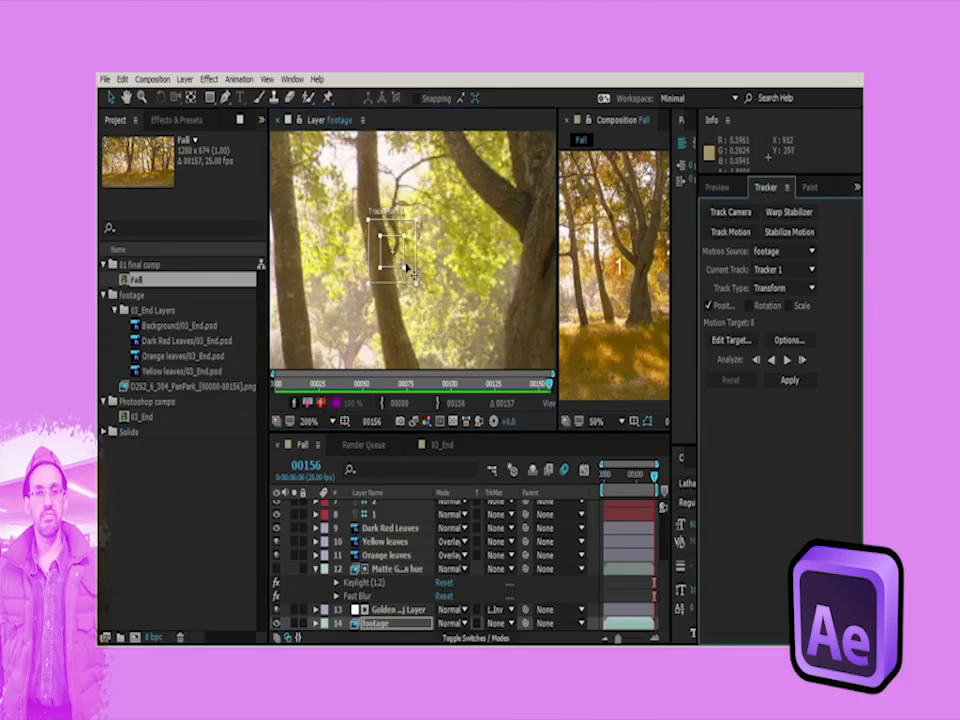
# Step: Set Tracker 1's channel to Luminance and analyze the footage backward from the last frame
pyautogui.click(790, 341)
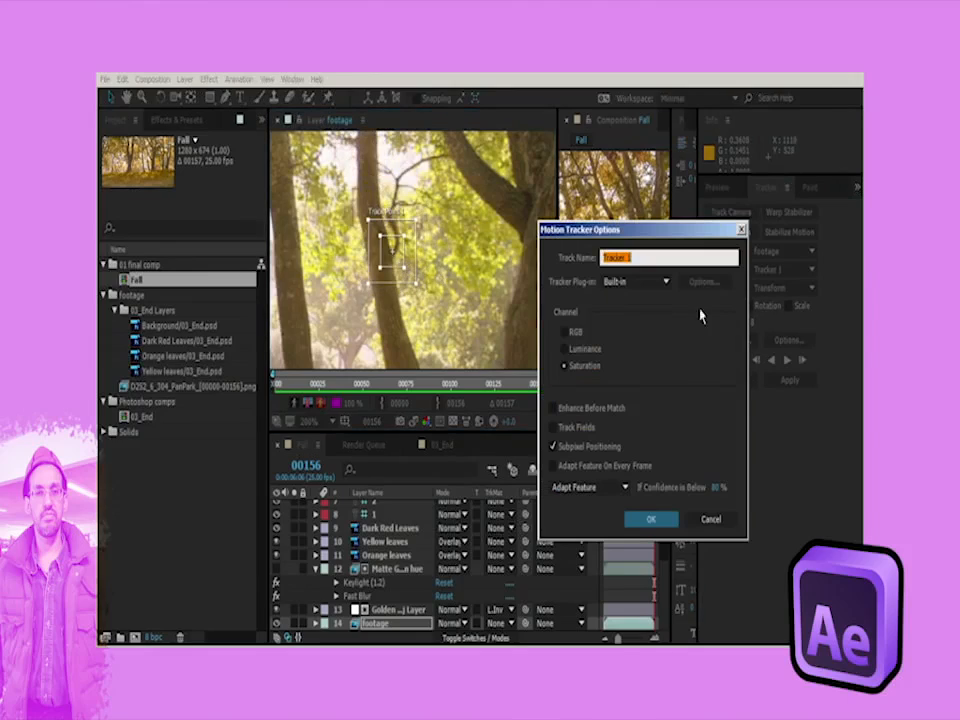
pyautogui.click(565, 349)
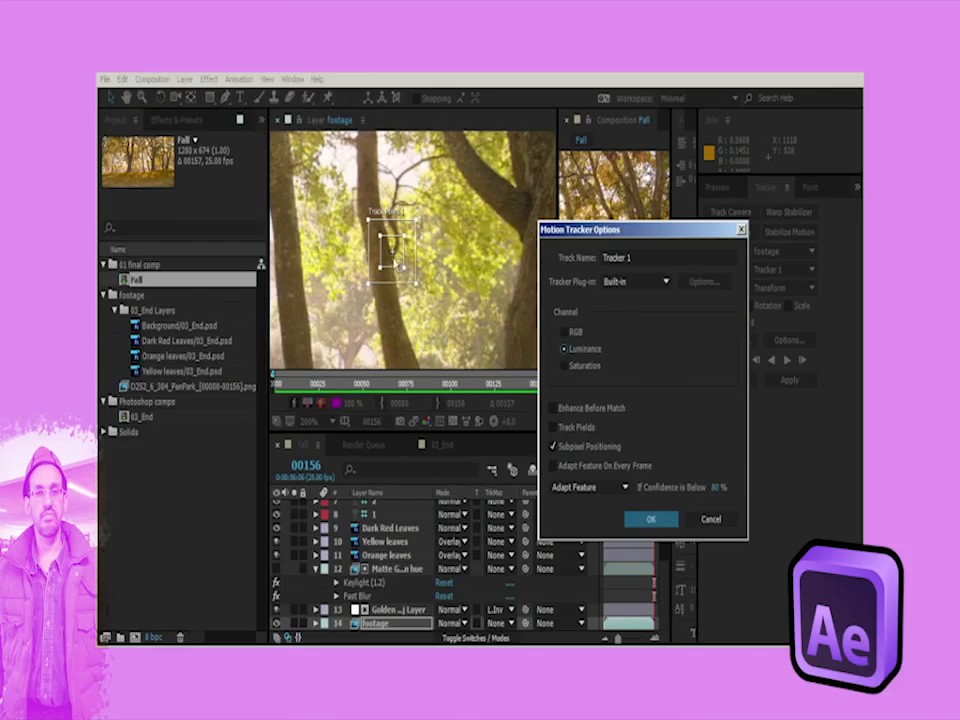
pyautogui.click(663, 518)
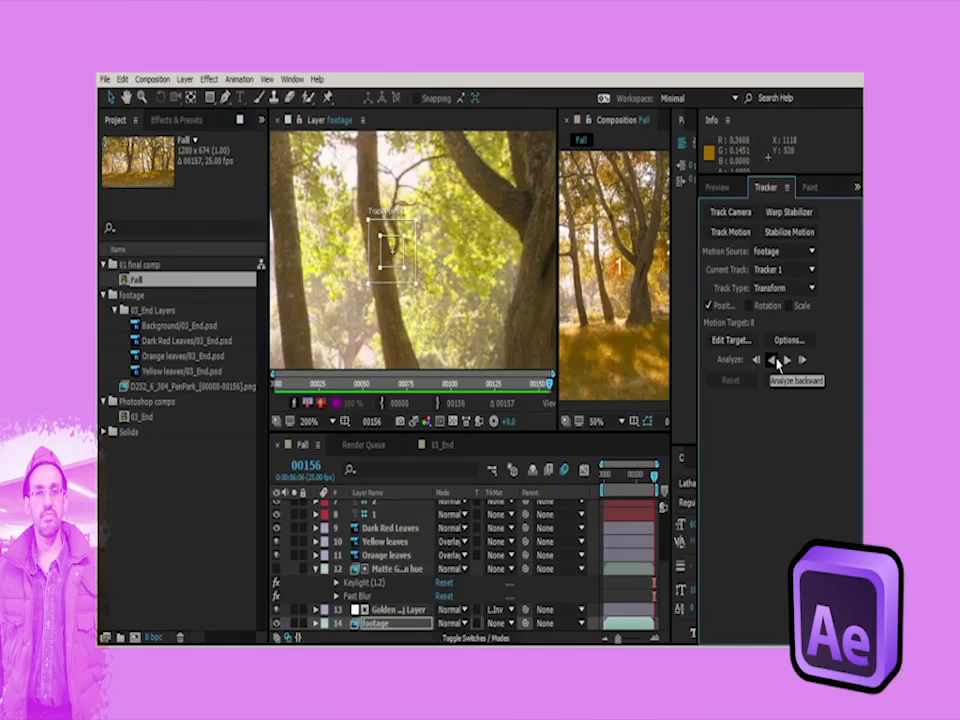
pyautogui.click(773, 362)
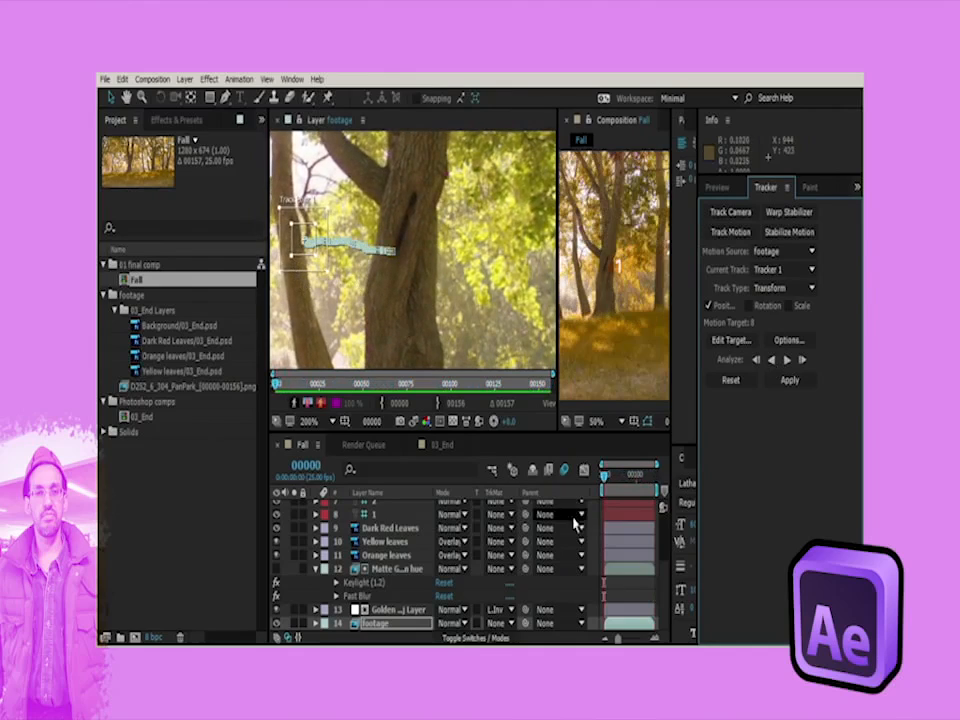
# Step: Return to frame 156 and start a second motion track on the footage layer
pyautogui.moveTo(606, 482); pyautogui.dragTo(665, 506)
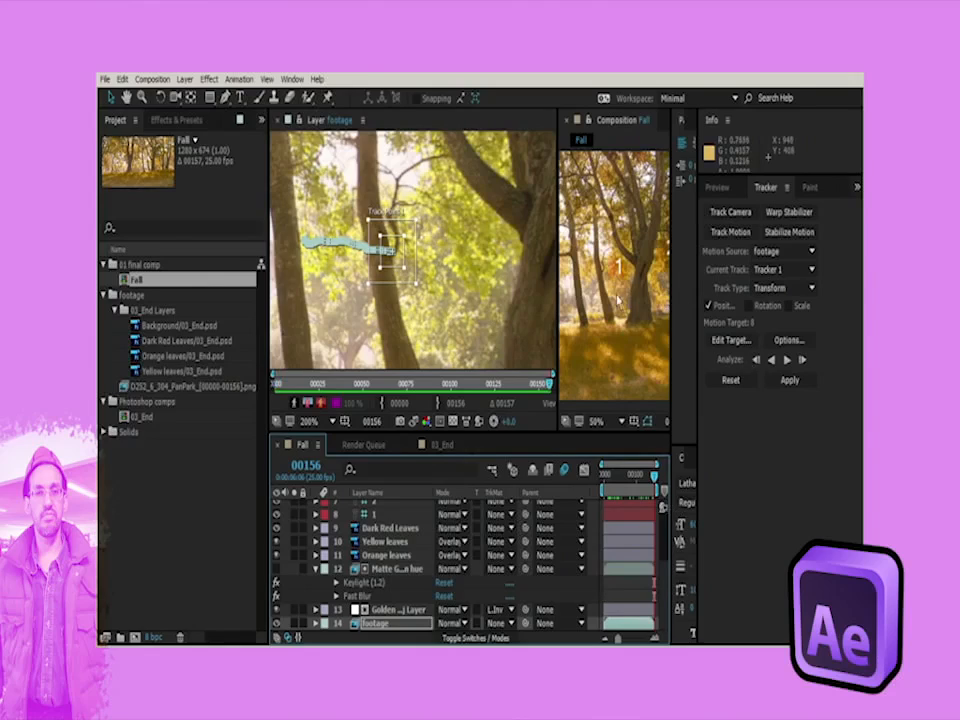
pyautogui.click(410, 624)
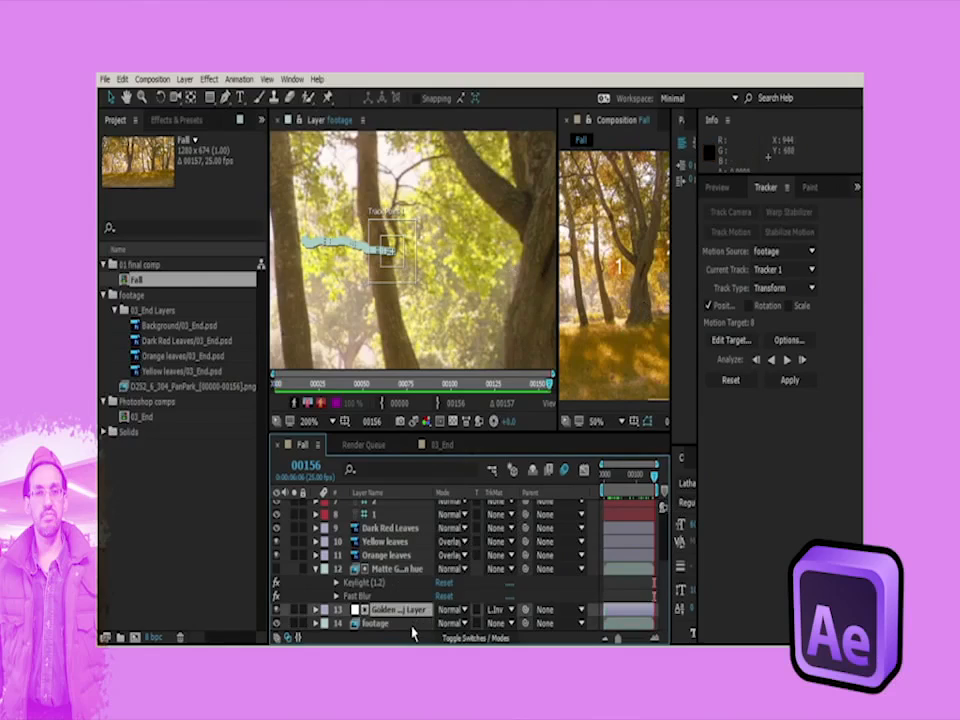
pyautogui.click(239, 79)
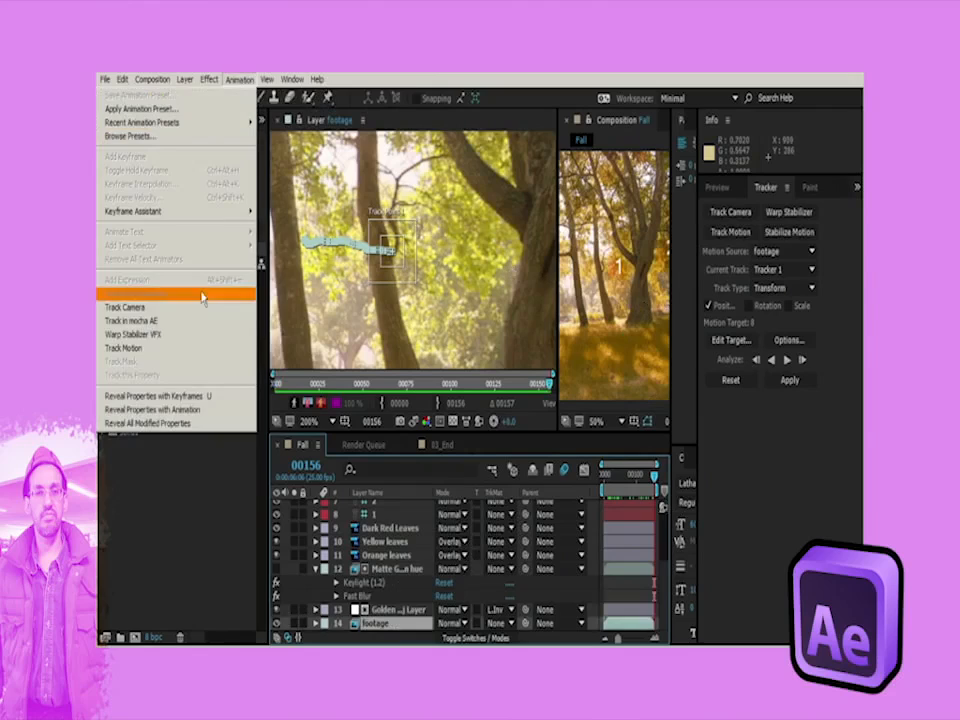
pyautogui.click(191, 350)
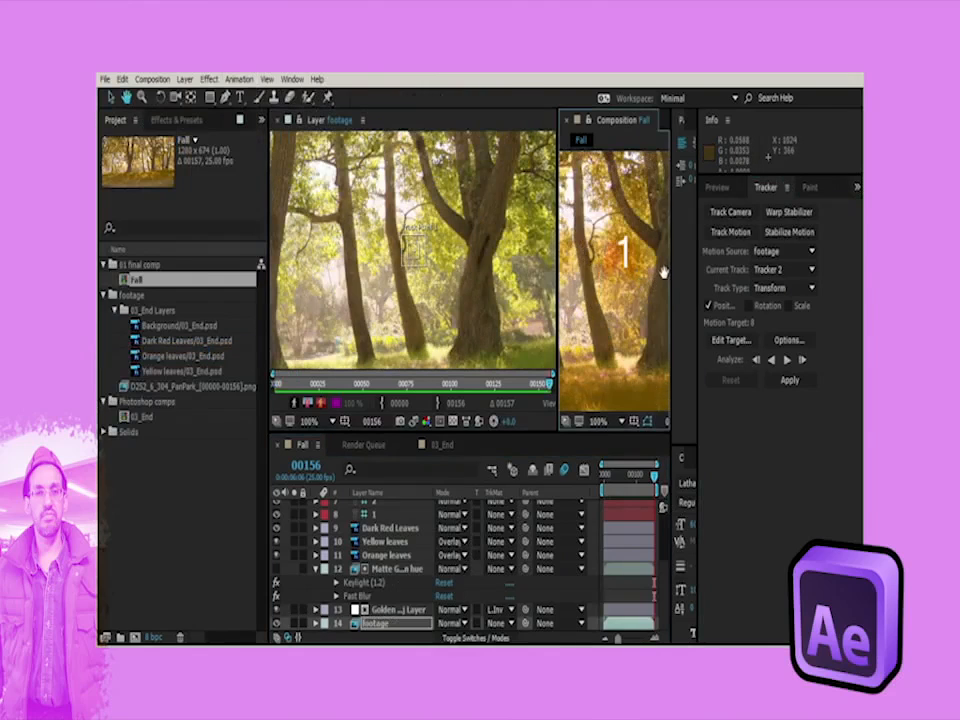
# Step: Locate the number 2 patch in the composition and move Tracker 2's track point between the large forked tree and the trunk right of it
pyautogui.scroll(2, 562, 287)
pyautogui.moveTo(616, 276); pyautogui.dragTo(589, 297)
pyautogui.moveTo(535, 251); pyautogui.dragTo(463, 285)
pyautogui.press('v')
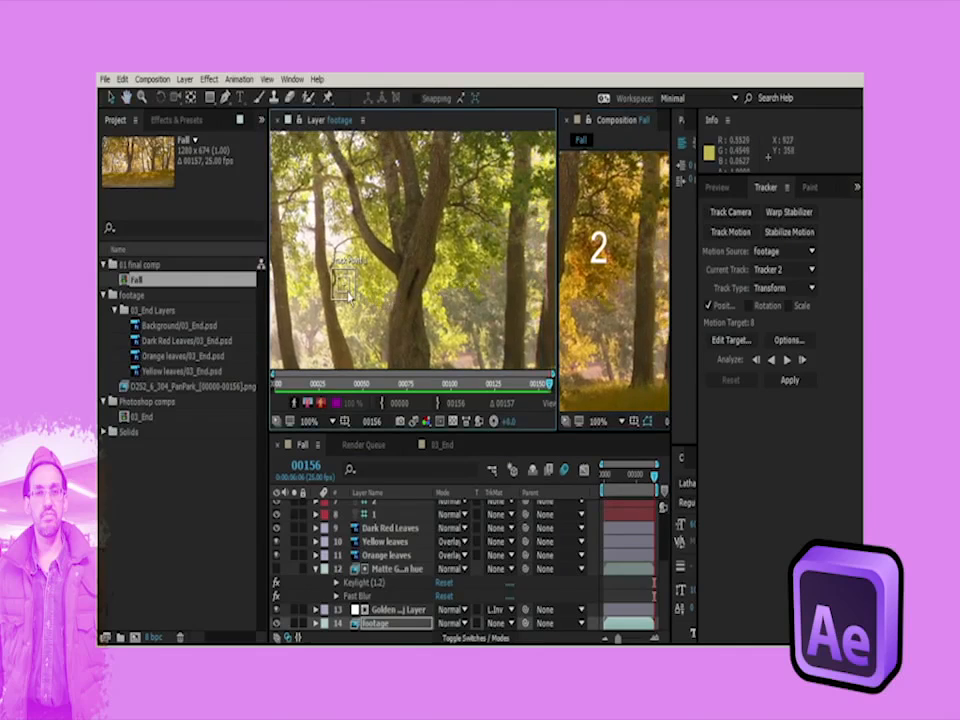
pyautogui.moveTo(348, 296); pyautogui.dragTo(463, 264)
pyautogui.scroll(1, 465, 265)
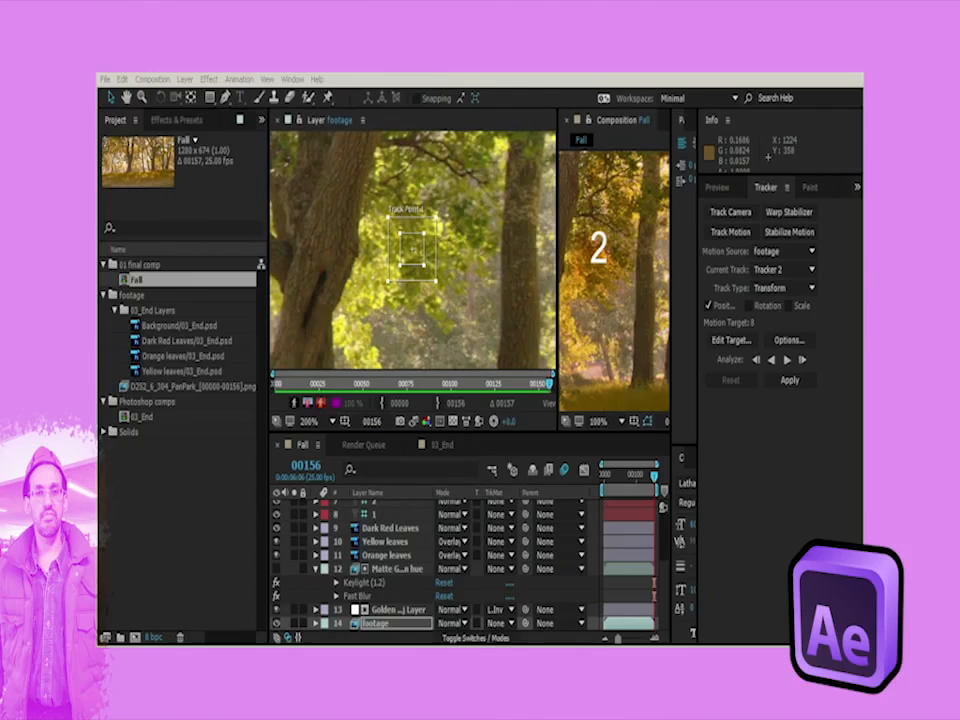
# Step: Fine-tune Tracker 2's track point onto the contrasting gap in the foliage between the two trunks near the number 2 patch
pyautogui.click(478, 270)
pyautogui.scroll(-1, 480, 270)
pyautogui.scroll(1, 480, 271)
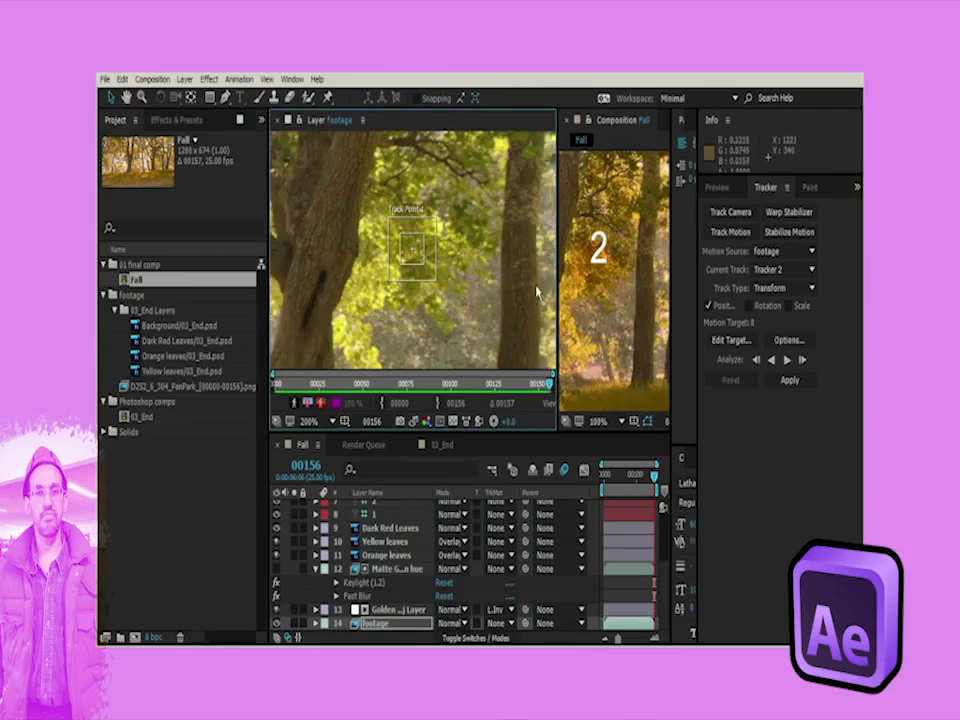
pyautogui.moveTo(421, 263); pyautogui.dragTo(507, 318)
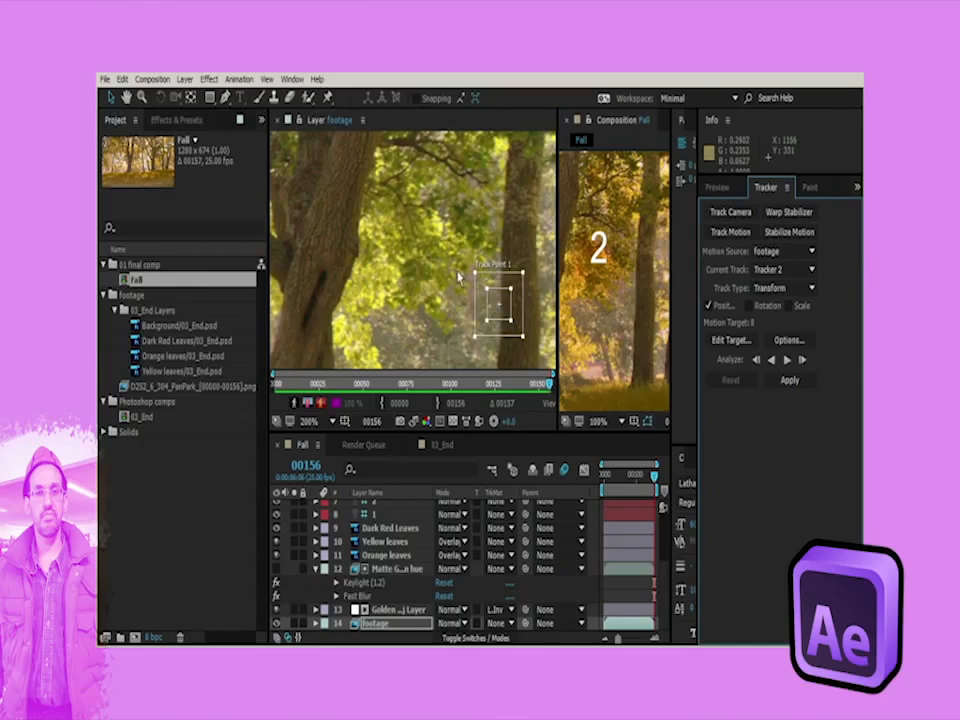
pyautogui.moveTo(506, 316); pyautogui.dragTo(447, 221)
pyautogui.scroll(1, 447, 221)
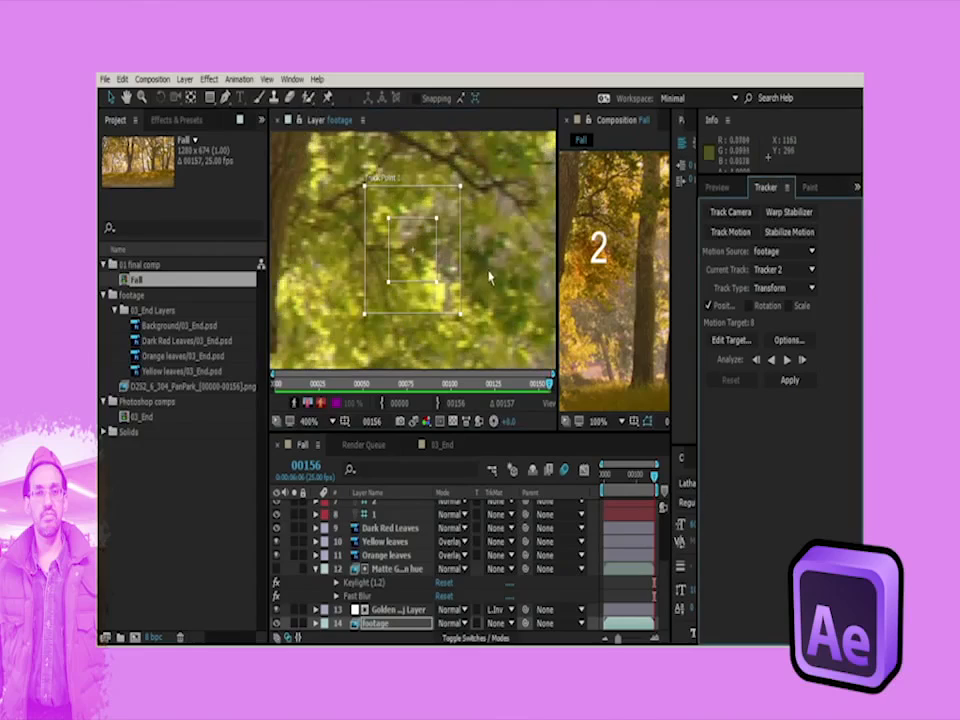
pyautogui.scroll(1, 444, 264)
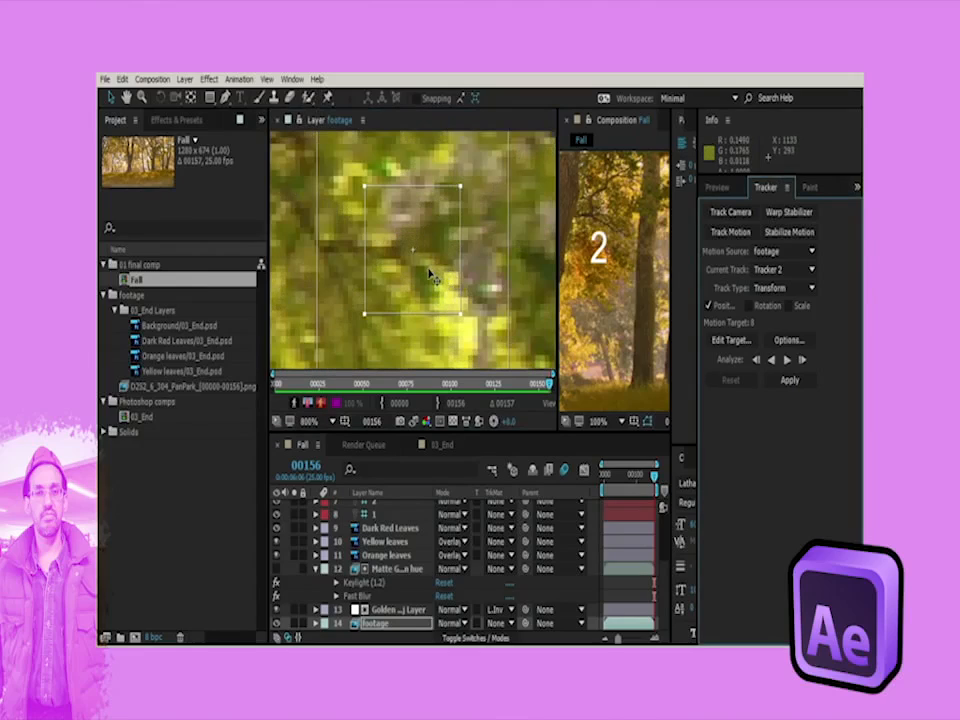
pyautogui.moveTo(429, 269); pyautogui.dragTo(457, 270)
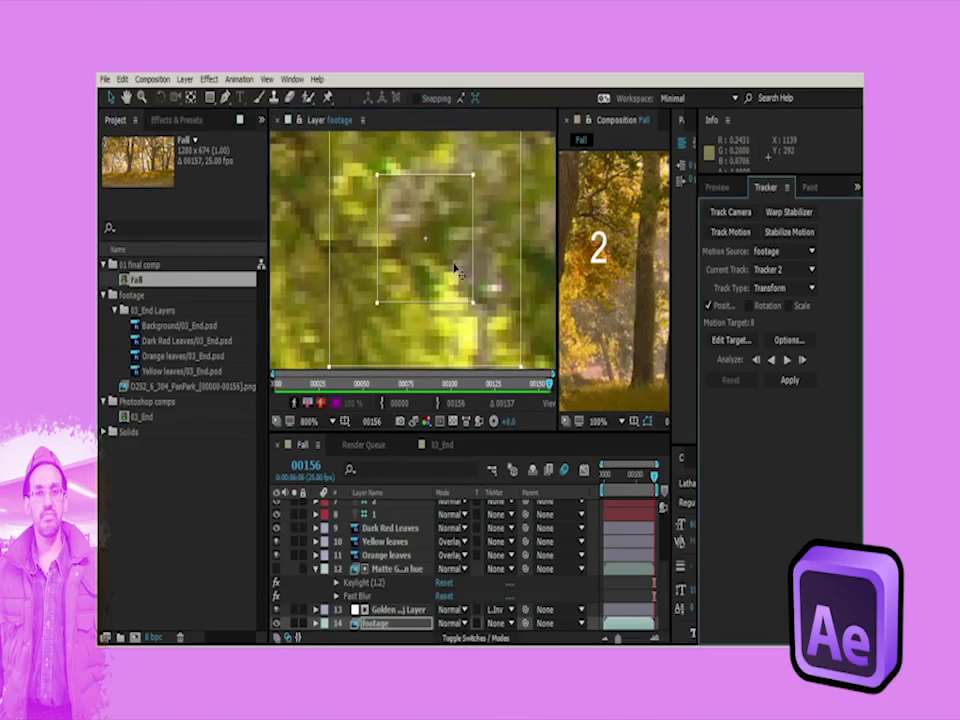
pyautogui.scroll(-1, 457, 268)
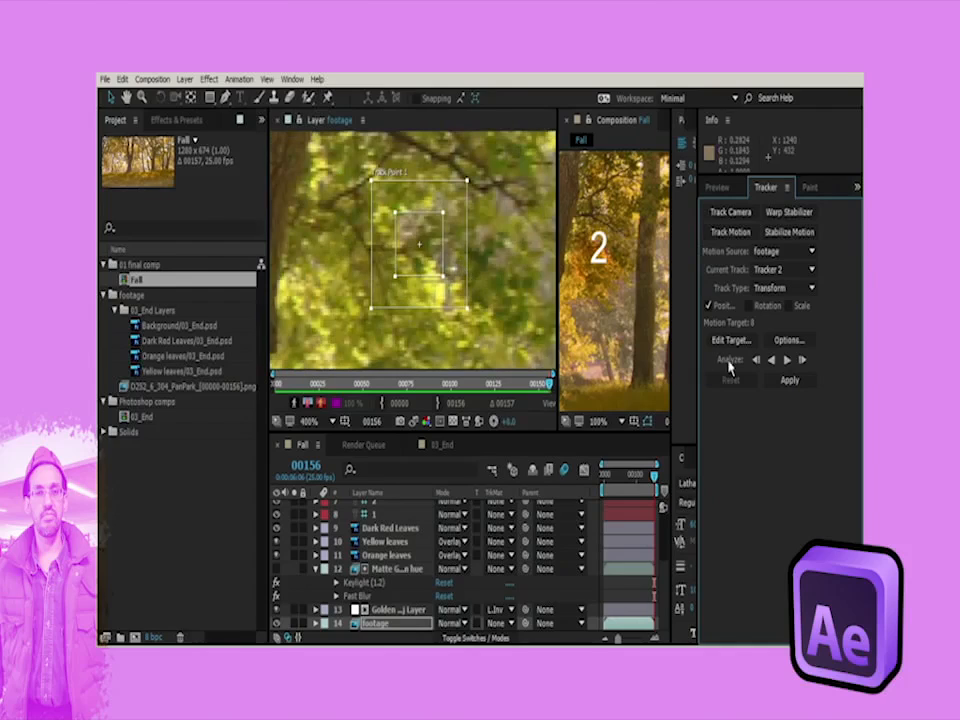
# Step: Set Tracker 2's channel to Saturation, analyze backward from the last frame, and return to frame 156
pyautogui.click(786, 342)
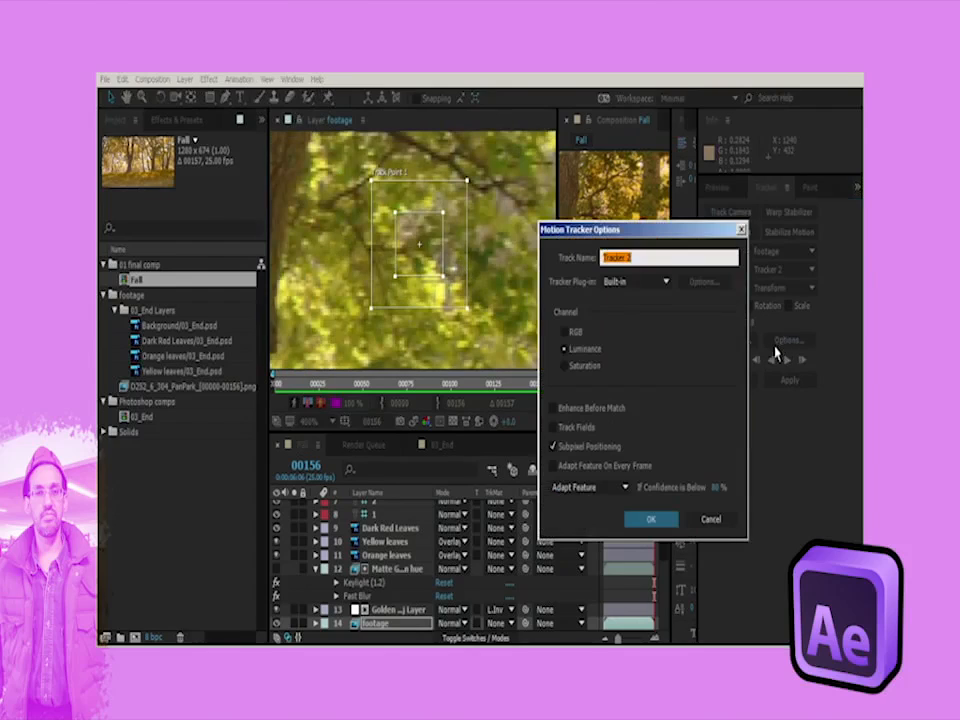
pyautogui.click(562, 367)
pyautogui.click(648, 518)
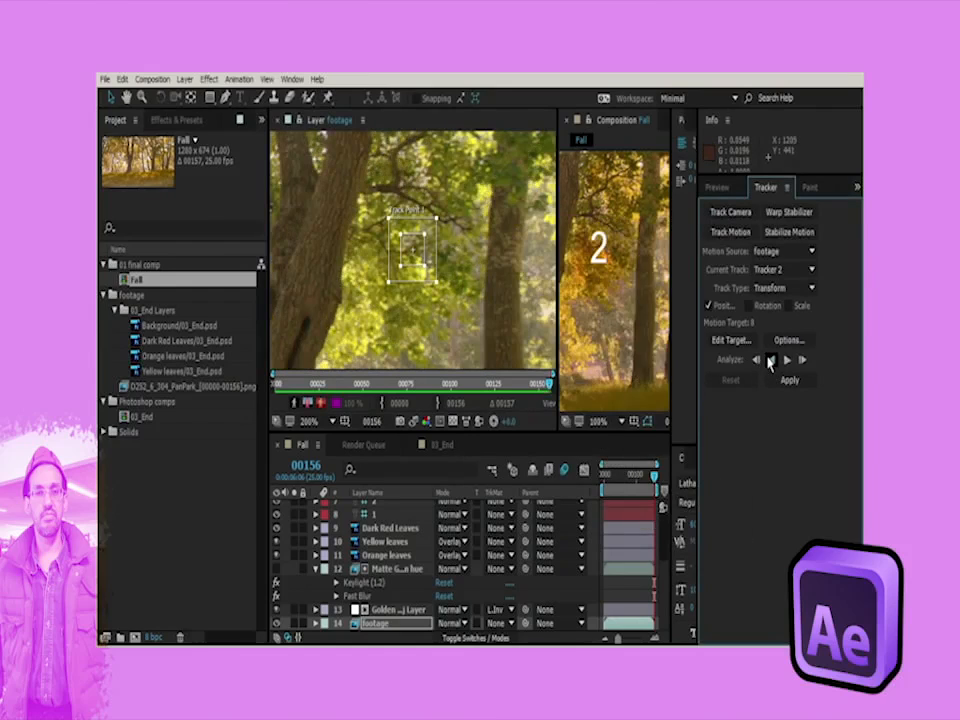
pyautogui.click(770, 361)
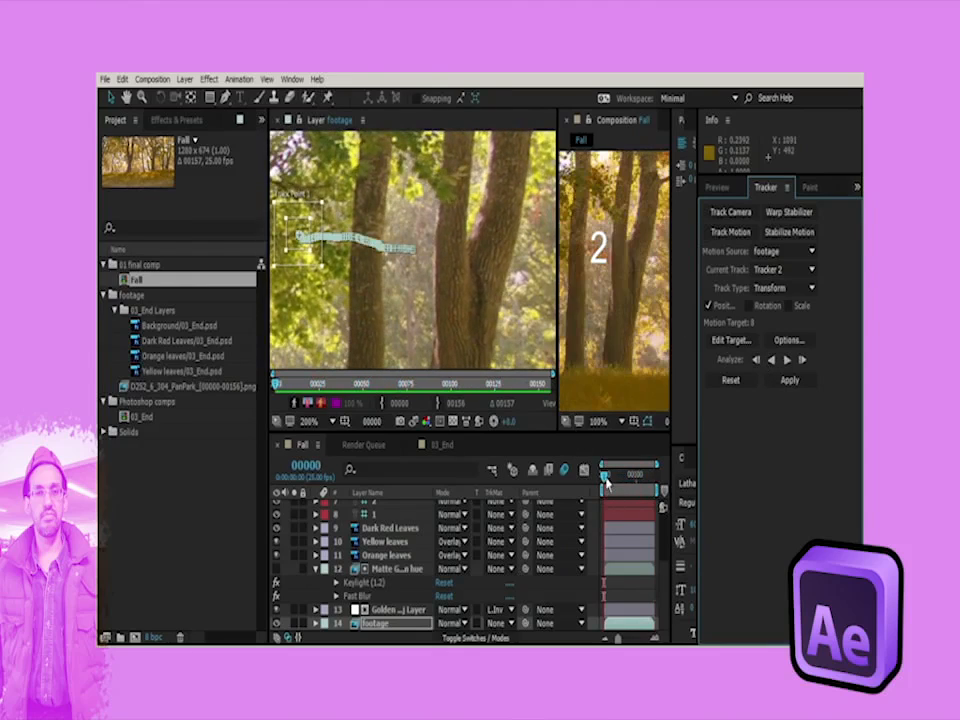
pyautogui.moveTo(606, 481); pyautogui.dragTo(655, 481)
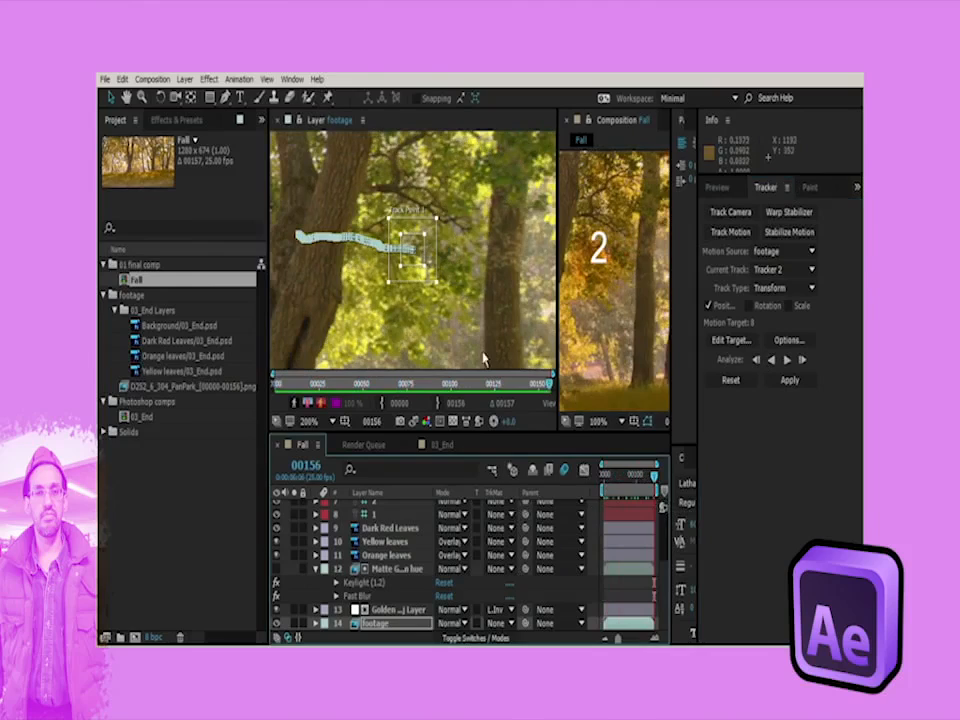
# Step: Start a third motion track on the footage layer
pyautogui.click(394, 609)
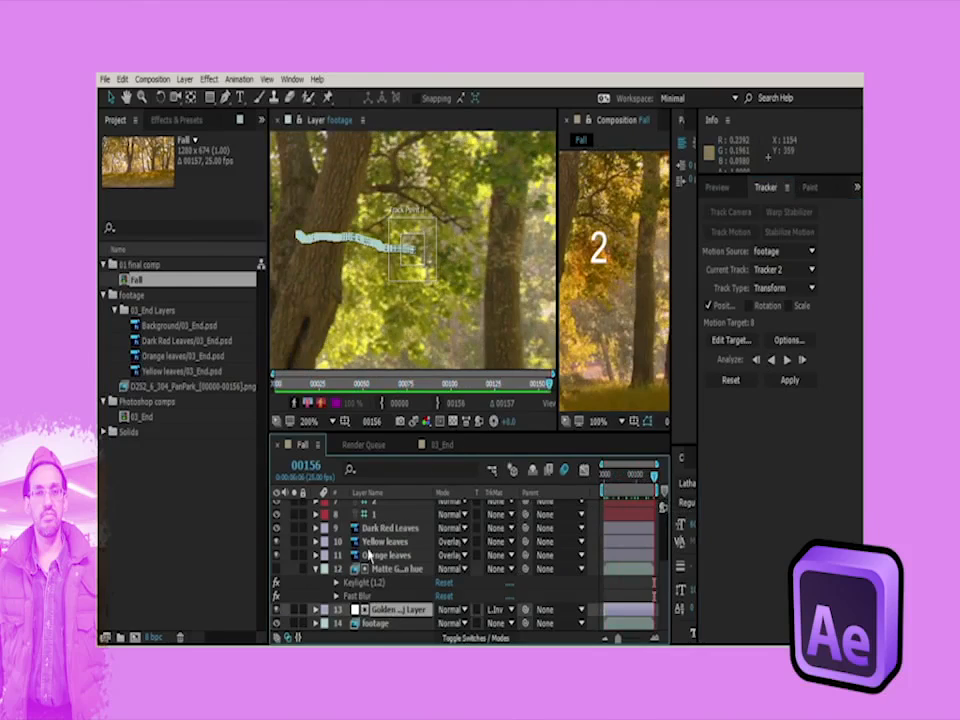
pyautogui.click(368, 621)
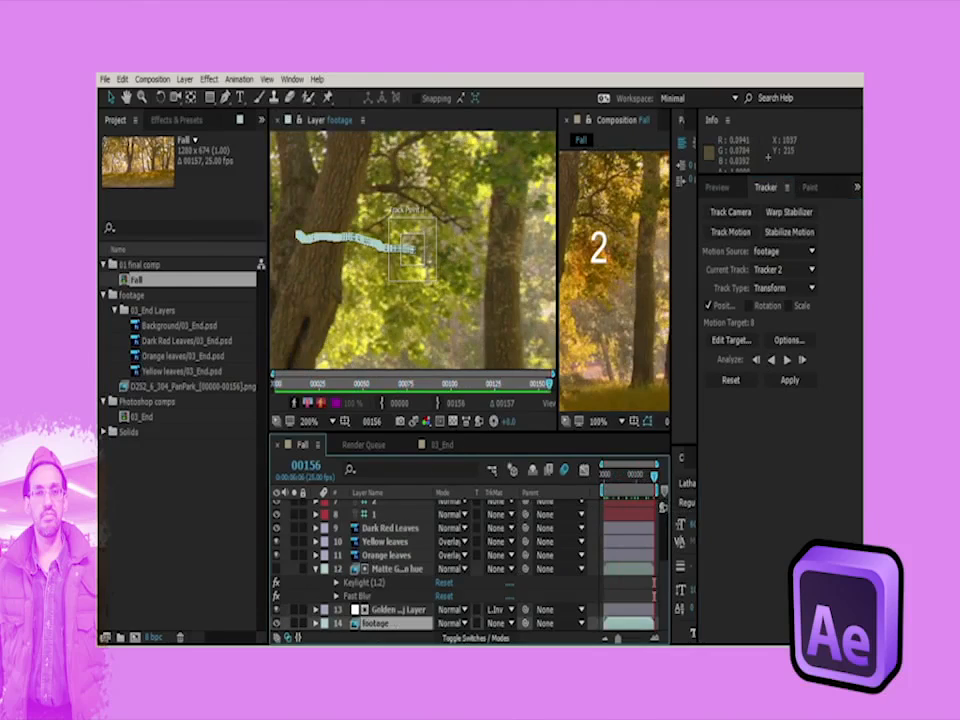
pyautogui.click(239, 79)
pyautogui.click(160, 347)
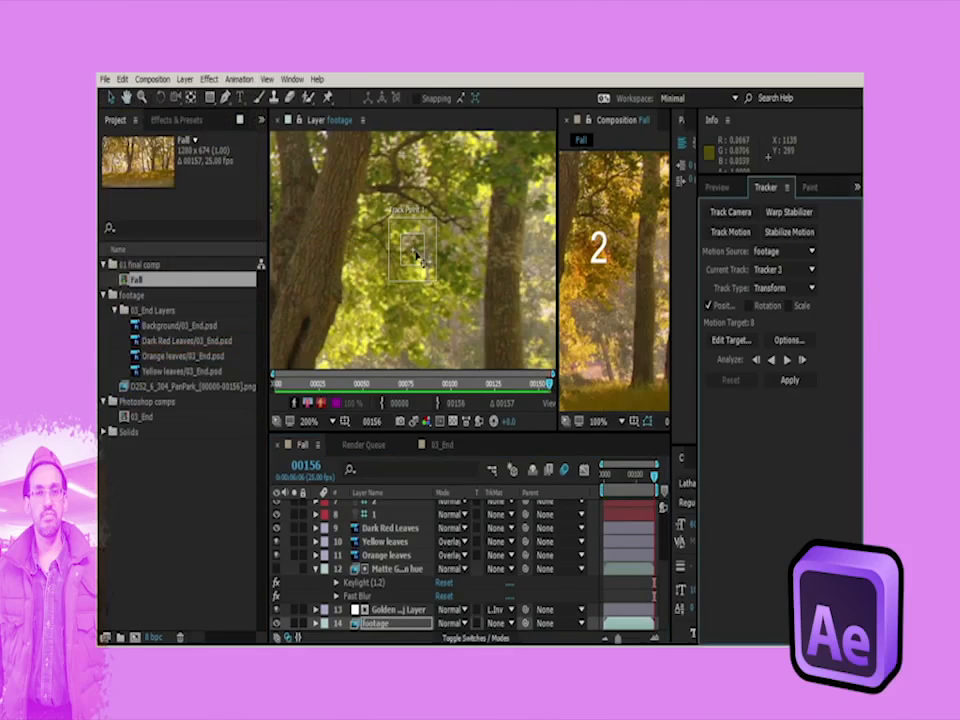
# Step: Locate the number 3 patch in the composition and move Tracker 3's track point into the upper foliage left of the thin trunk near the frame's edge
pyautogui.scroll(-2, 620, 303)
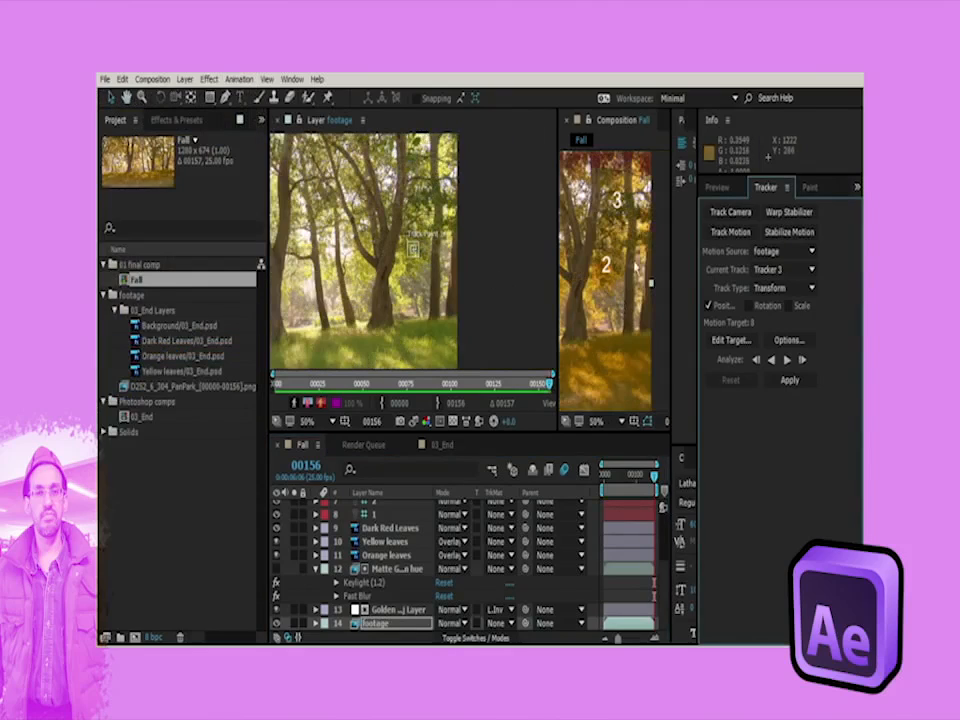
pyautogui.scroll(2, 630, 336)
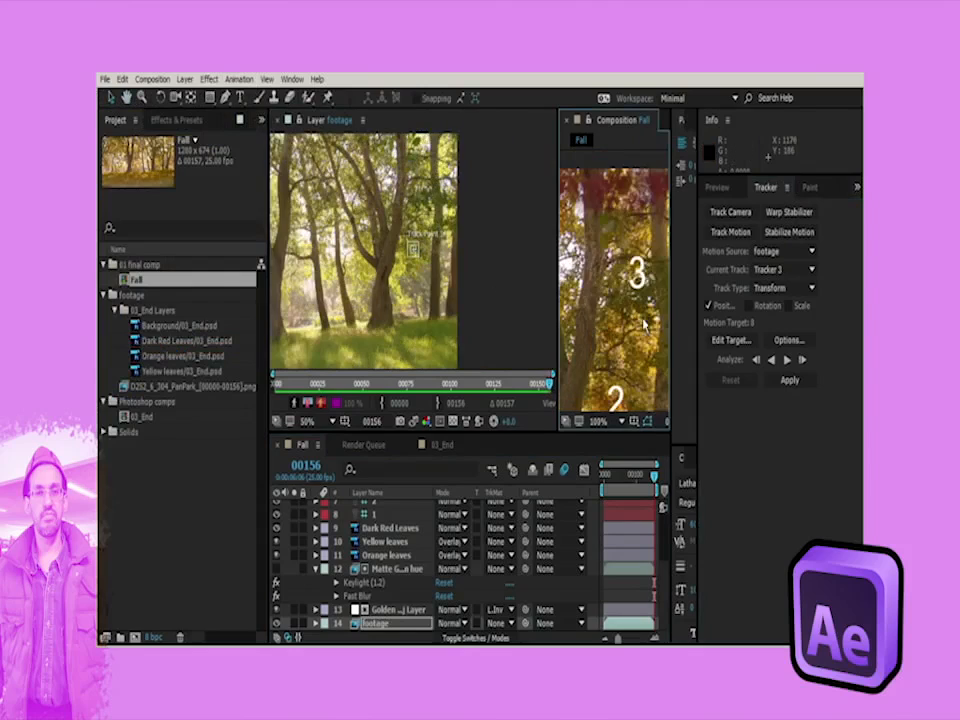
pyautogui.scroll(2, 428, 242)
pyautogui.moveTo(456, 249); pyautogui.dragTo(408, 200)
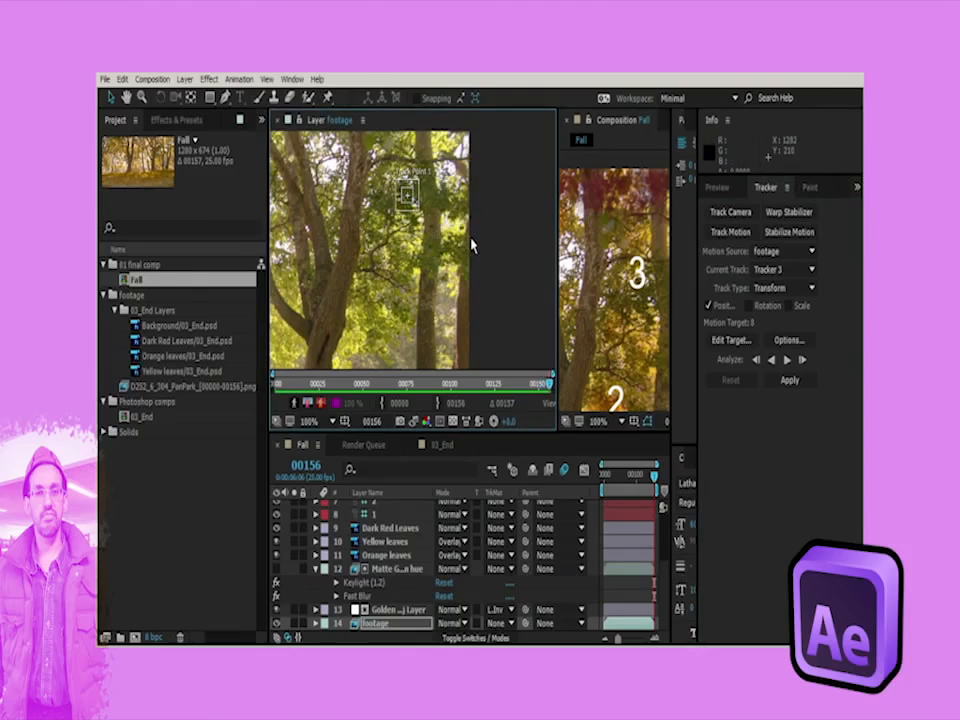
# Step: Fine-tune Tracker 3's track point onto the dark leaf cluster left of the thin trunk near the number 3 patch
pyautogui.scroll(4, 466, 244)
pyautogui.scroll(-2, 472, 244)
pyautogui.press('space')
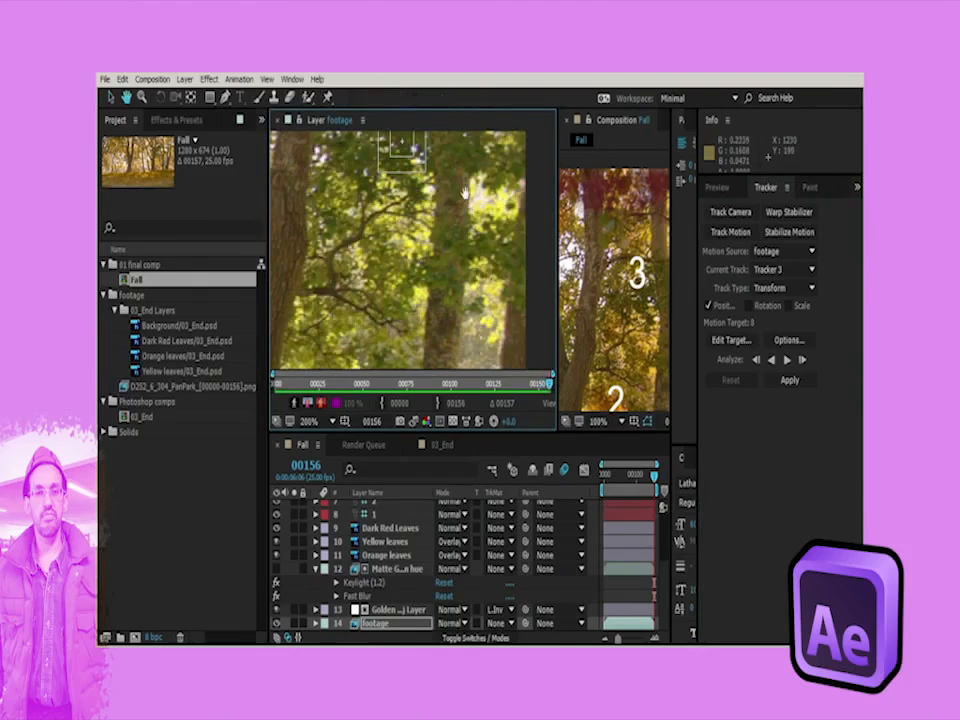
pyautogui.moveTo(474, 236); pyautogui.dragTo(425, 285)
pyautogui.moveTo(357, 195); pyautogui.dragTo(372, 257)
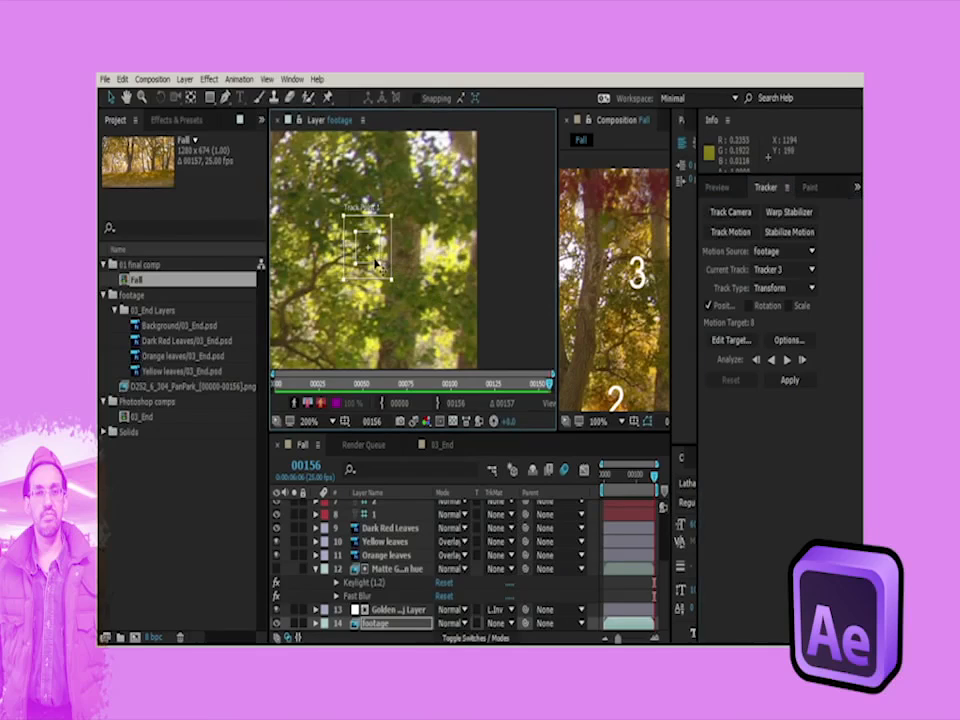
pyautogui.moveTo(377, 263); pyautogui.dragTo(379, 263)
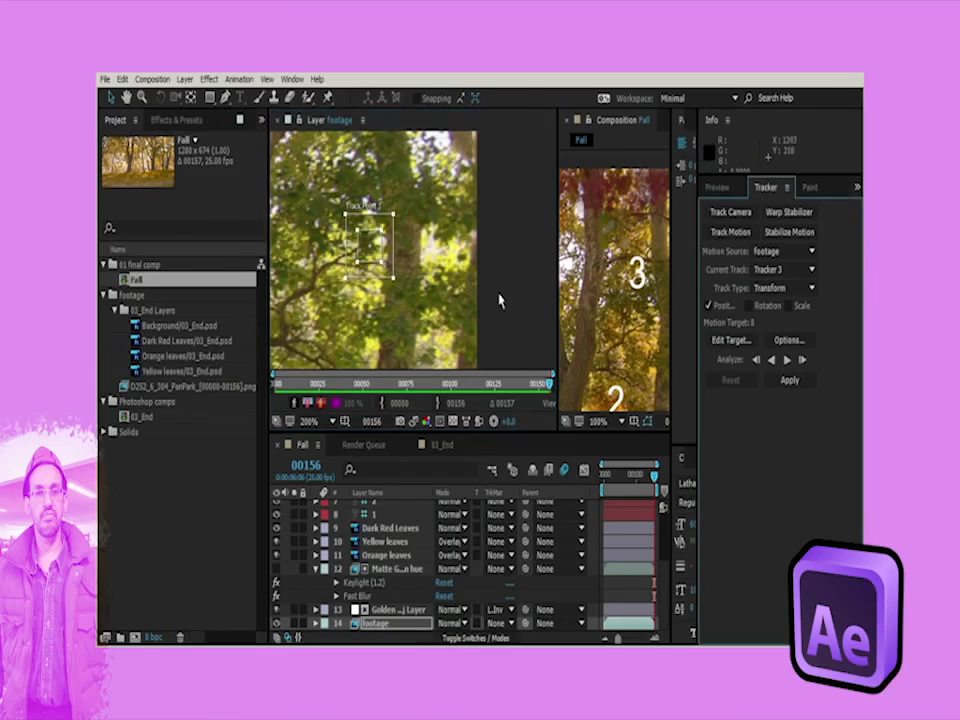
# Step: Accept Saturation as Tracker 3's channel and analyze the motion backward from frame 156
pyautogui.click(787, 342)
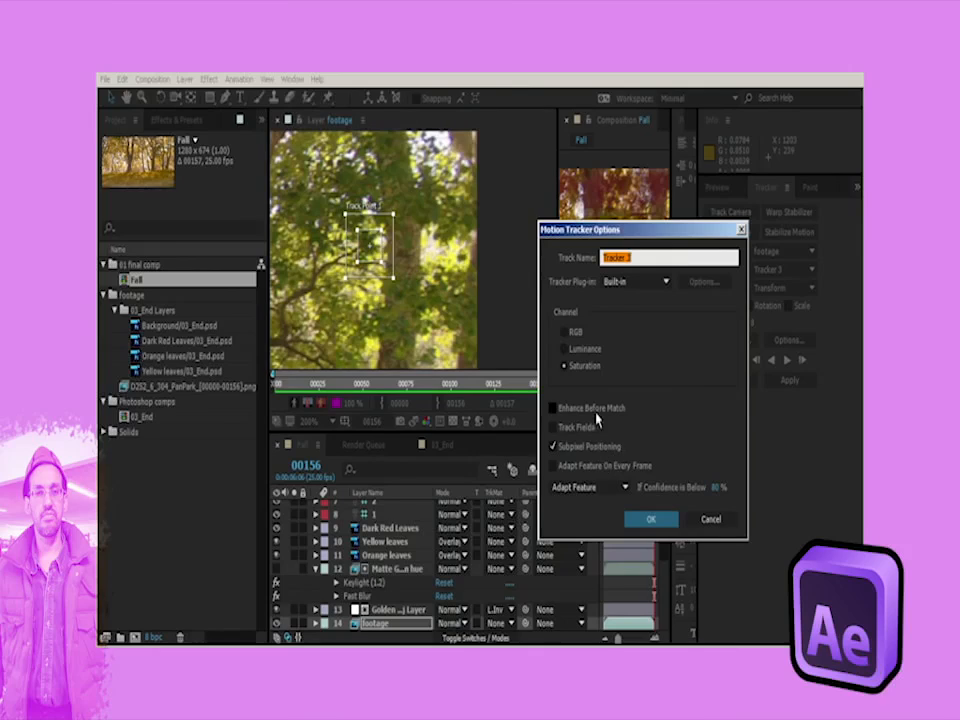
pyautogui.click(651, 519)
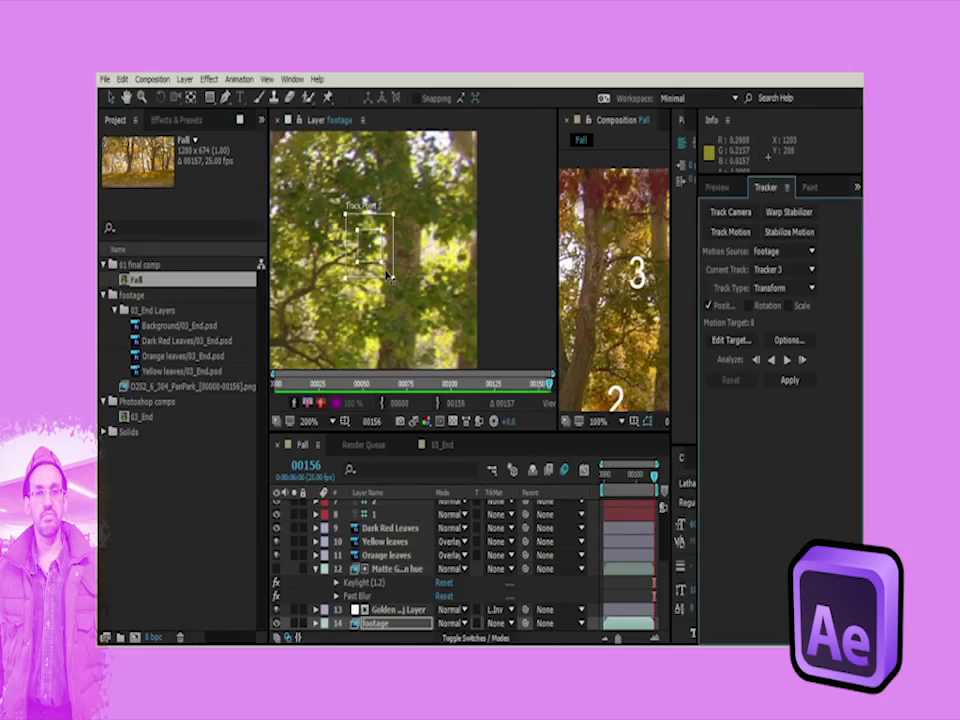
pyautogui.scroll(-1, 388, 270)
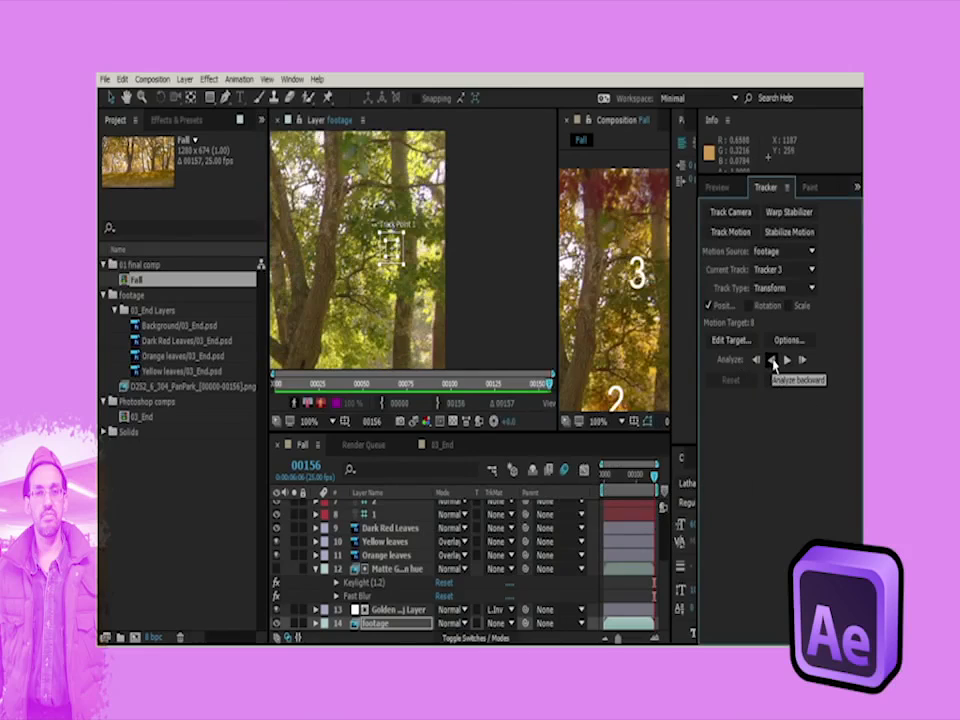
pyautogui.click(771, 362)
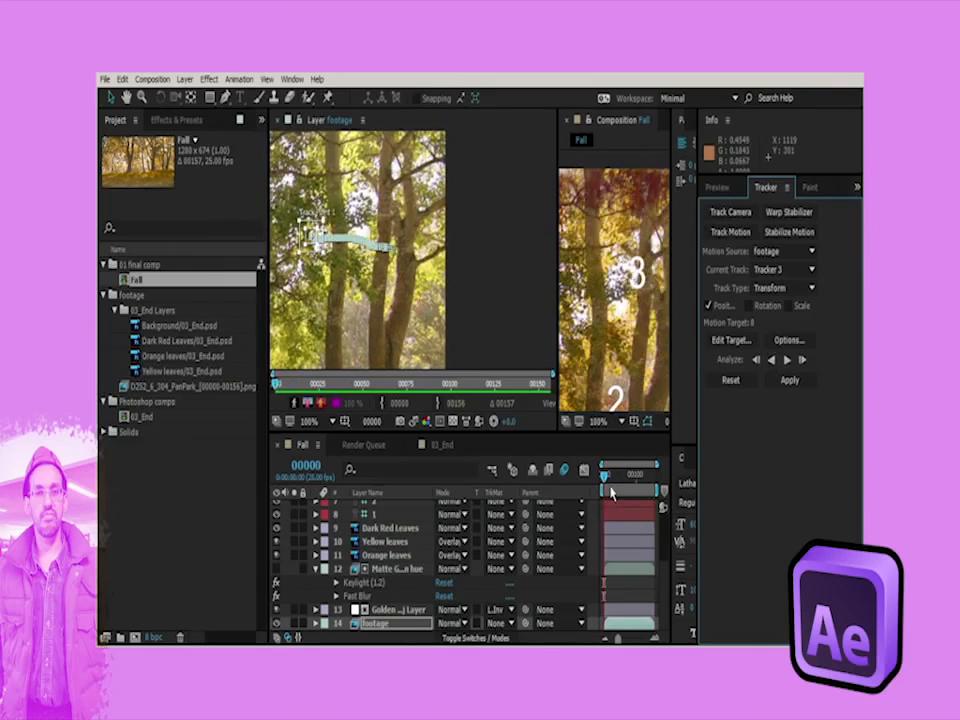
# Step: Start a fourth motion track on the footage layer
pyautogui.click(388, 611)
pyautogui.click(388, 624)
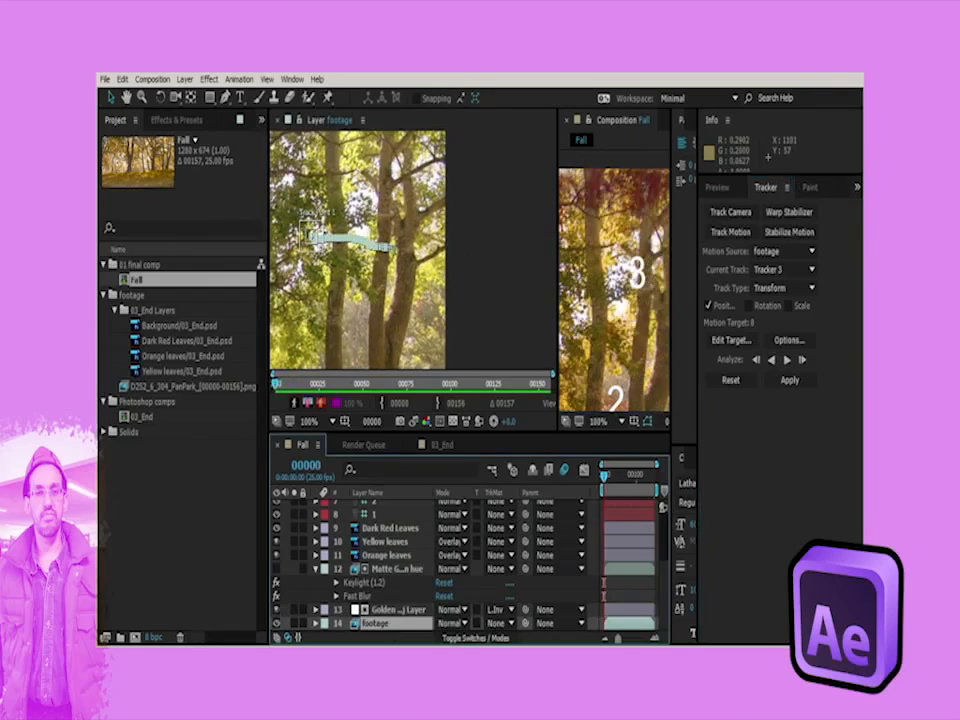
pyautogui.click(239, 78)
pyautogui.click(190, 347)
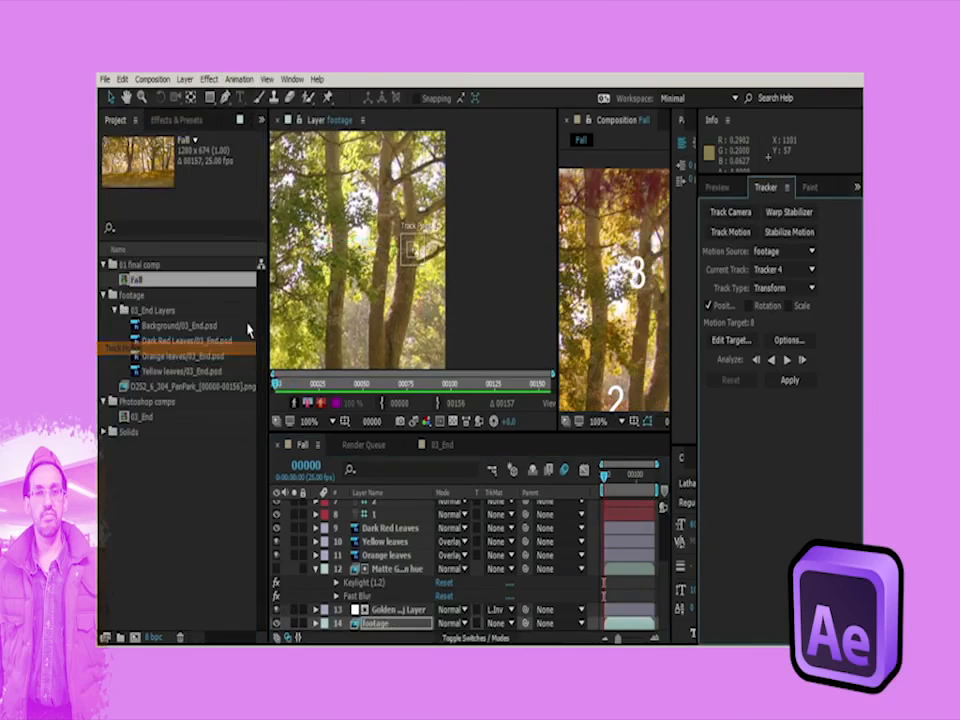
# Step: Try placing Tracker 4's track point in the upper foliage near the number 4 patch at frame 0
pyautogui.scroll(-4, 615, 318)
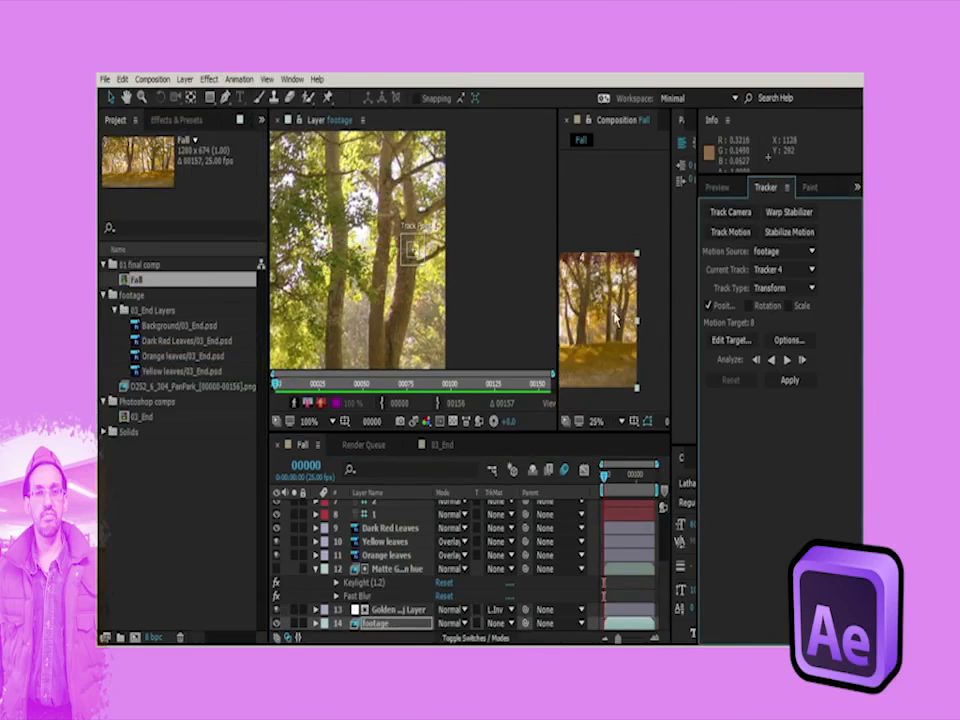
pyautogui.scroll(2, 615, 318)
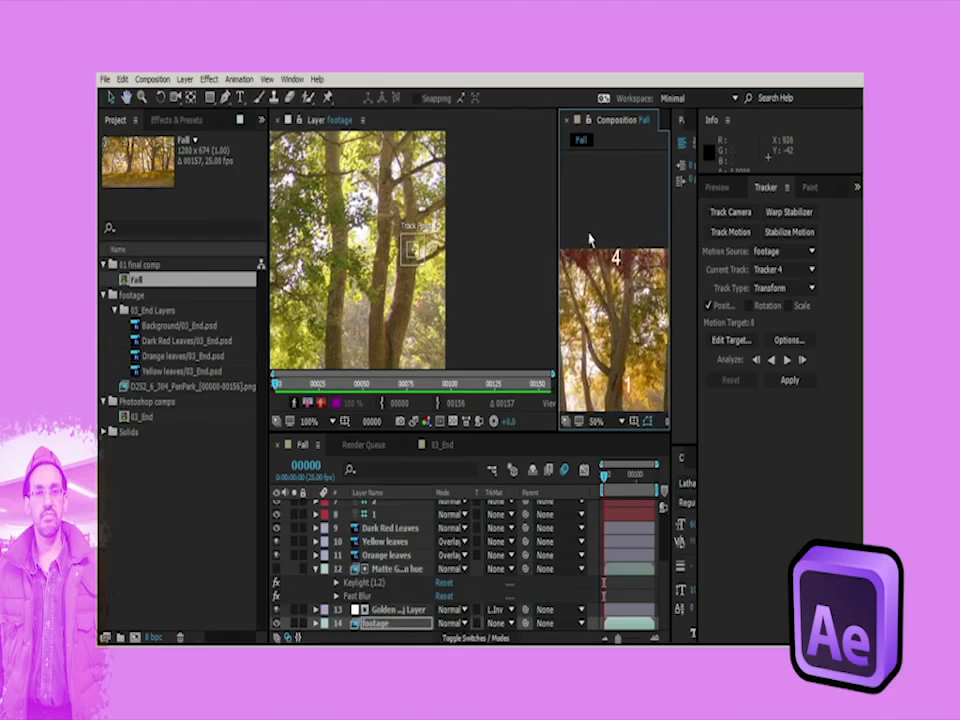
pyautogui.scroll(-1, 399, 182)
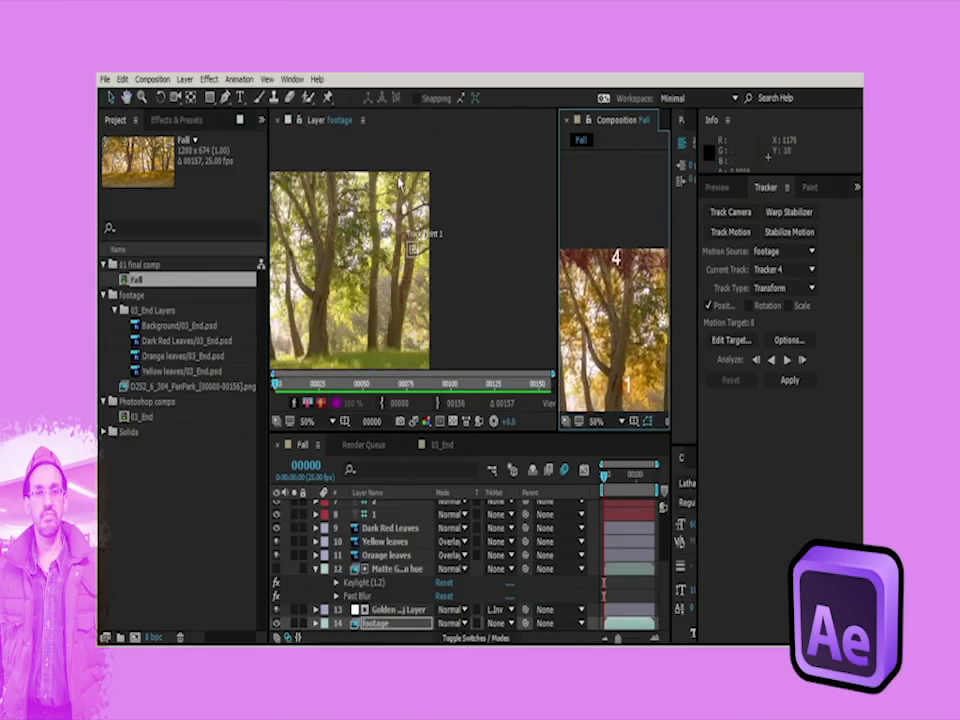
pyautogui.moveTo(399, 182); pyautogui.dragTo(494, 192)
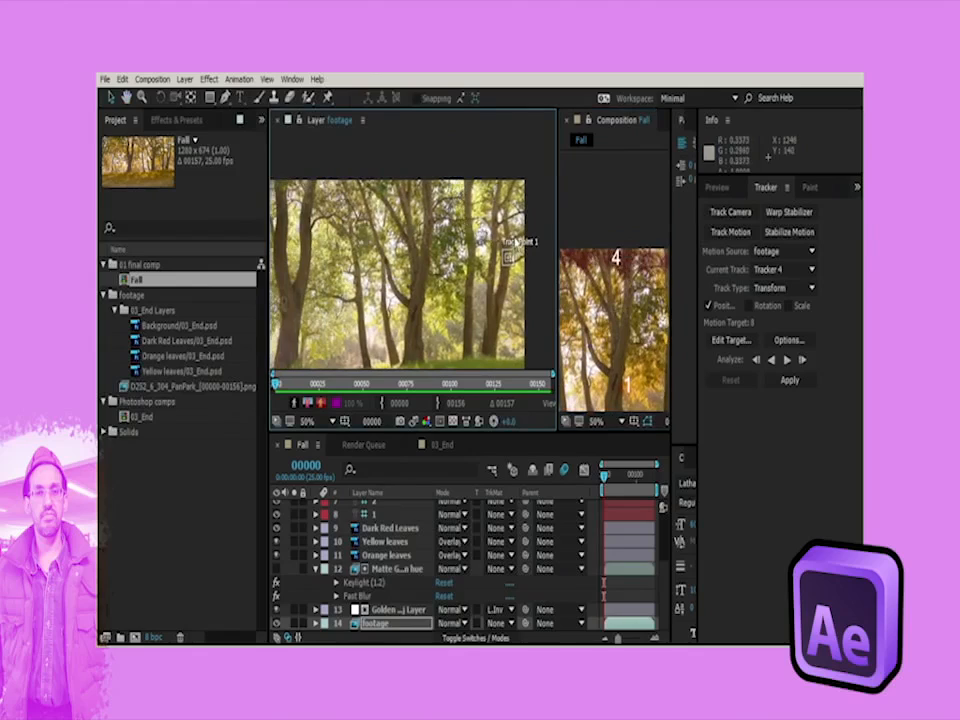
pyautogui.scroll(1, 524, 272)
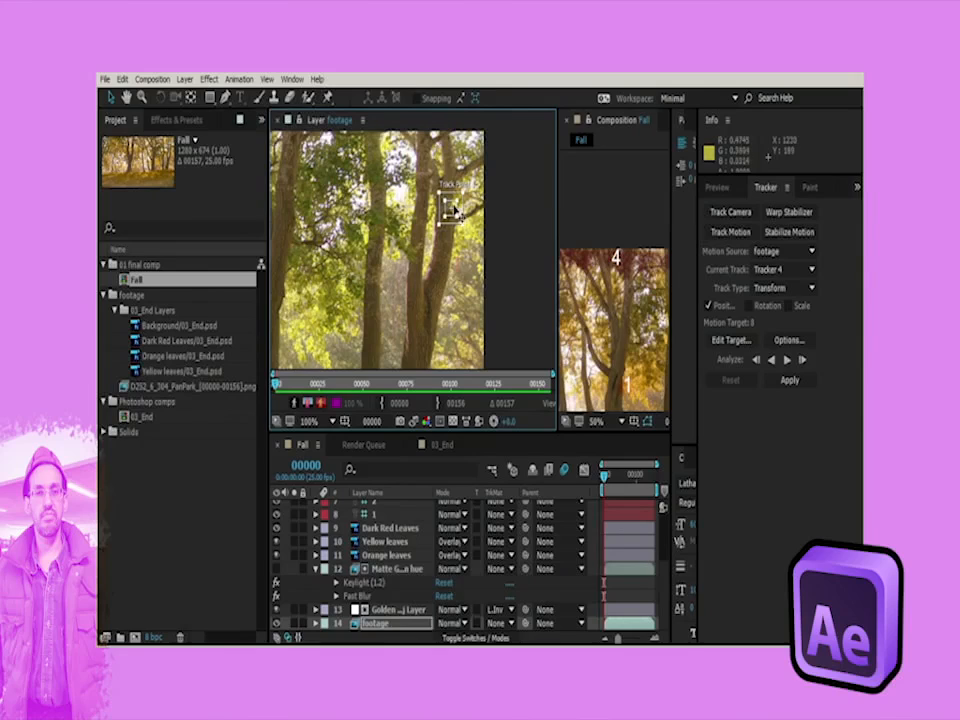
pyautogui.click(451, 210)
pyautogui.scroll(-2, 440, 220)
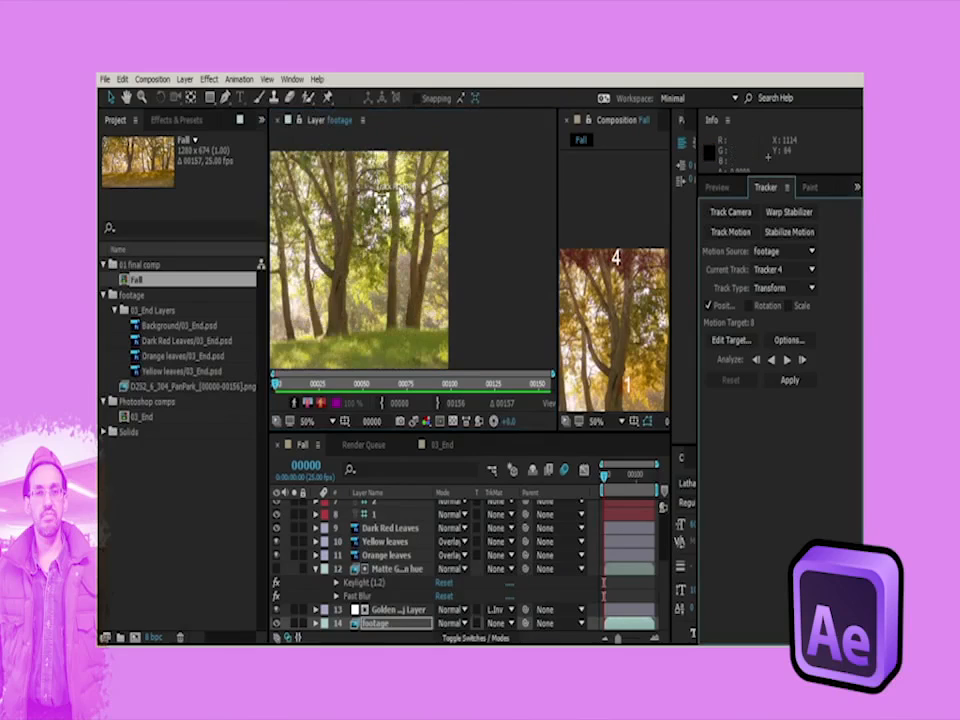
pyautogui.moveTo(440, 226); pyautogui.dragTo(363, 183)
pyautogui.scroll(1, 449, 237)
pyautogui.moveTo(418, 211); pyautogui.dragTo(386, 203)
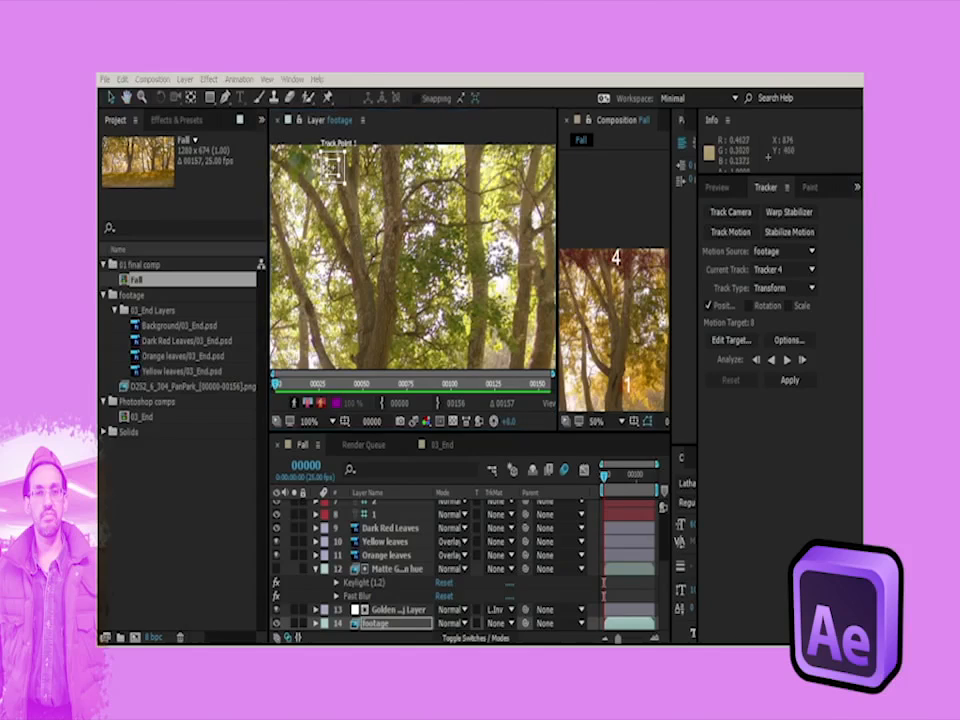
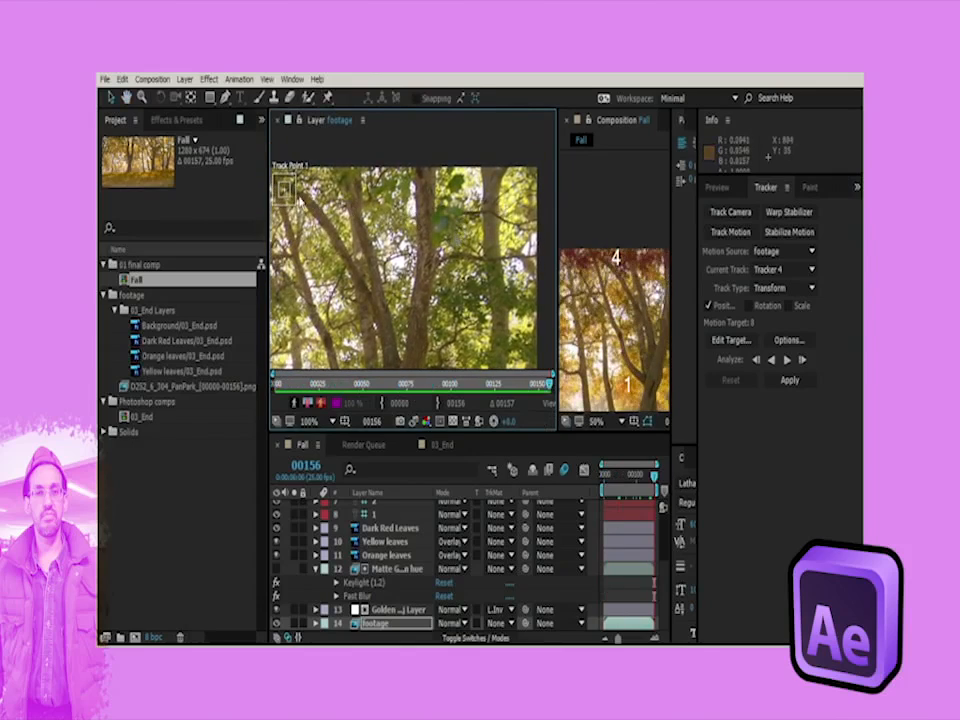
# Step: At frame 156, place Tracker 4's track point on the dark leaves just right of the large trunk near the number 4 patch
pyautogui.moveTo(284, 190); pyautogui.dragTo(441, 222)
pyautogui.scroll(1, 441, 222)
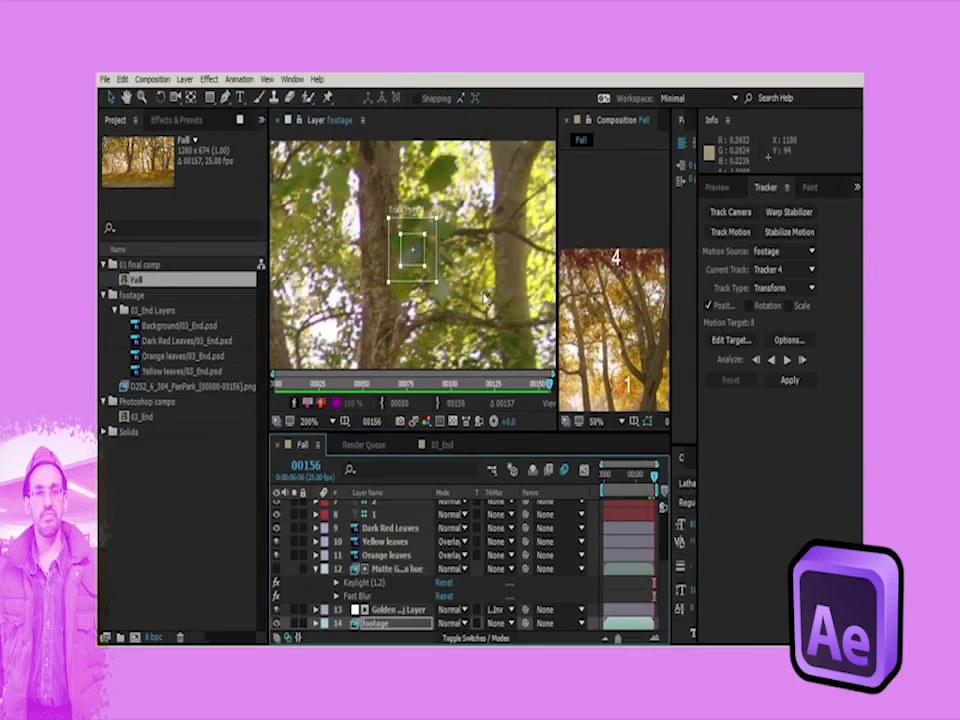
pyautogui.moveTo(414, 258)
pyautogui.mouseDown()
pyautogui.moveTo(421, 250)
pyautogui.moveTo(431, 265)
pyautogui.mouseUp()
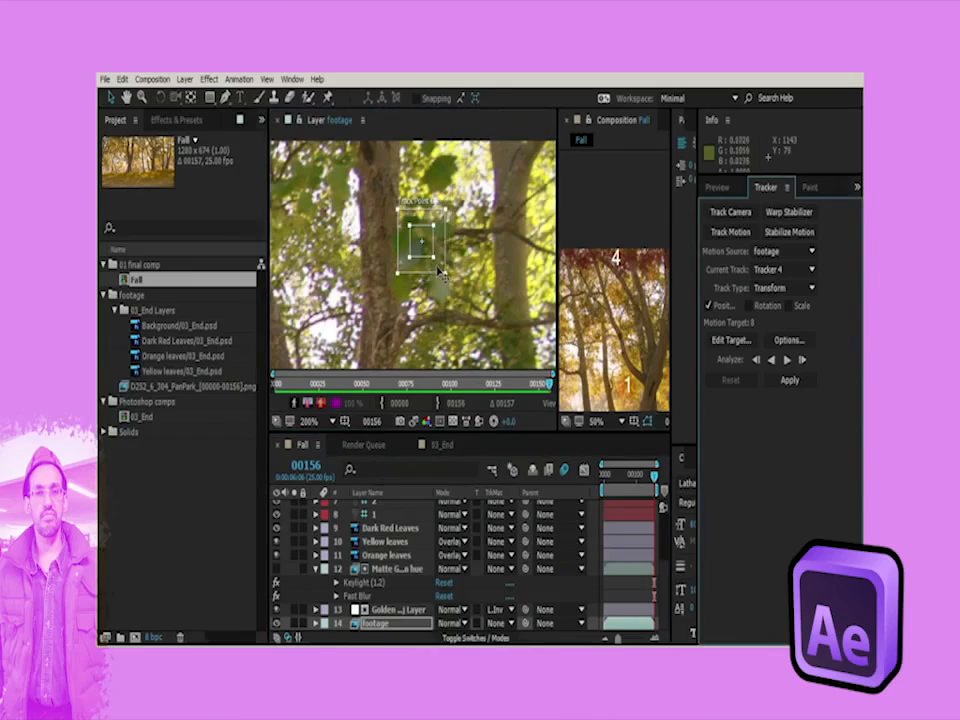
pyautogui.moveTo(421, 245); pyautogui.dragTo(425, 268)
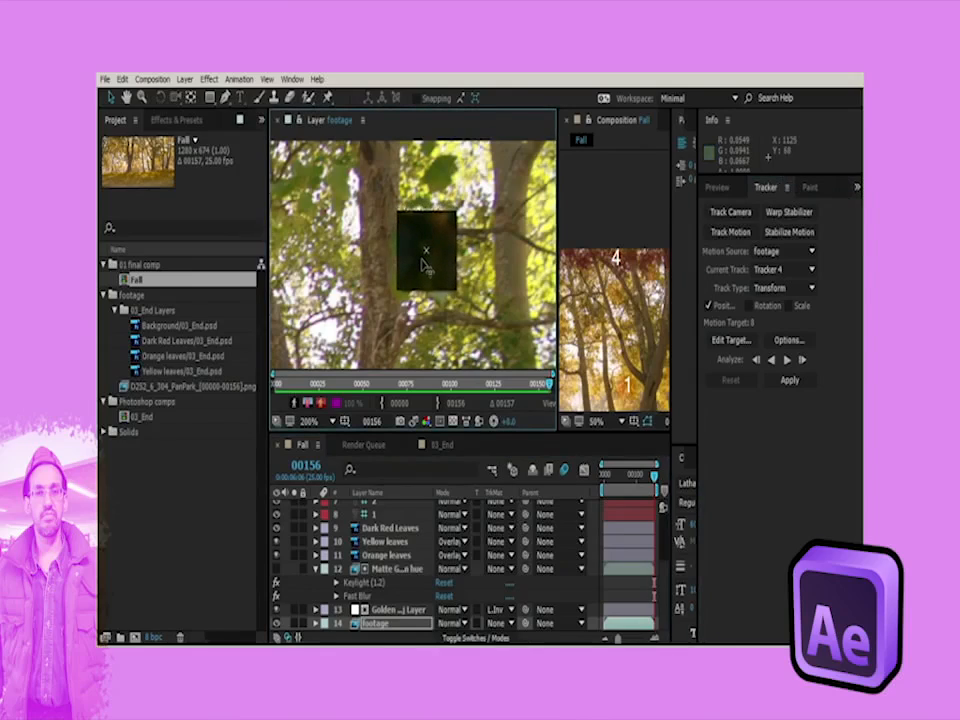
pyautogui.moveTo(425, 265); pyautogui.dragTo(428, 270)
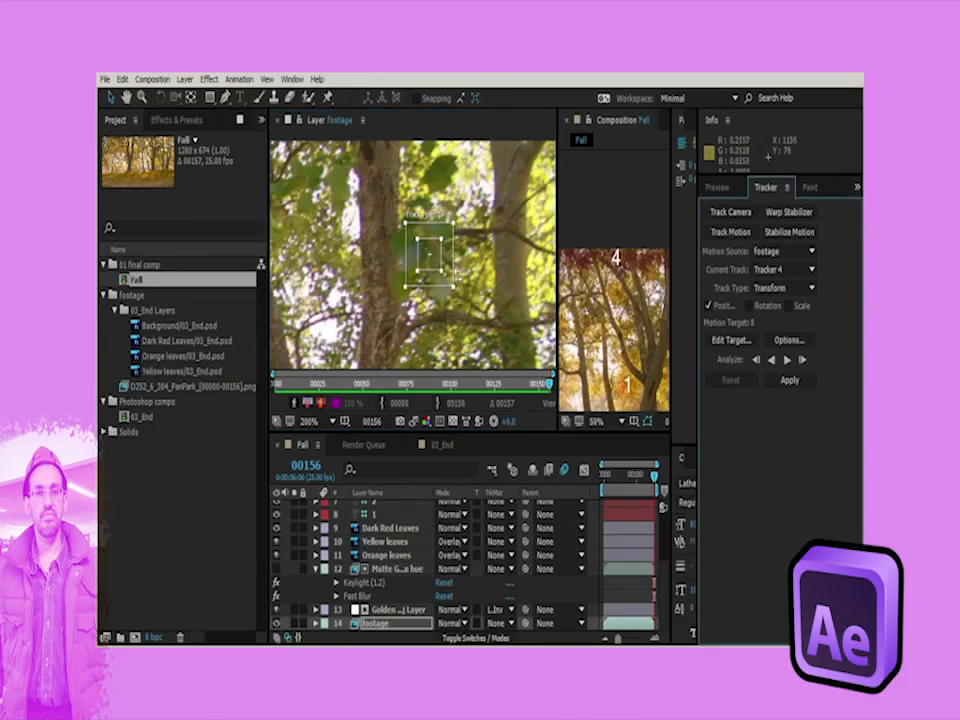
pyautogui.moveTo(437, 268); pyautogui.dragTo(432, 268)
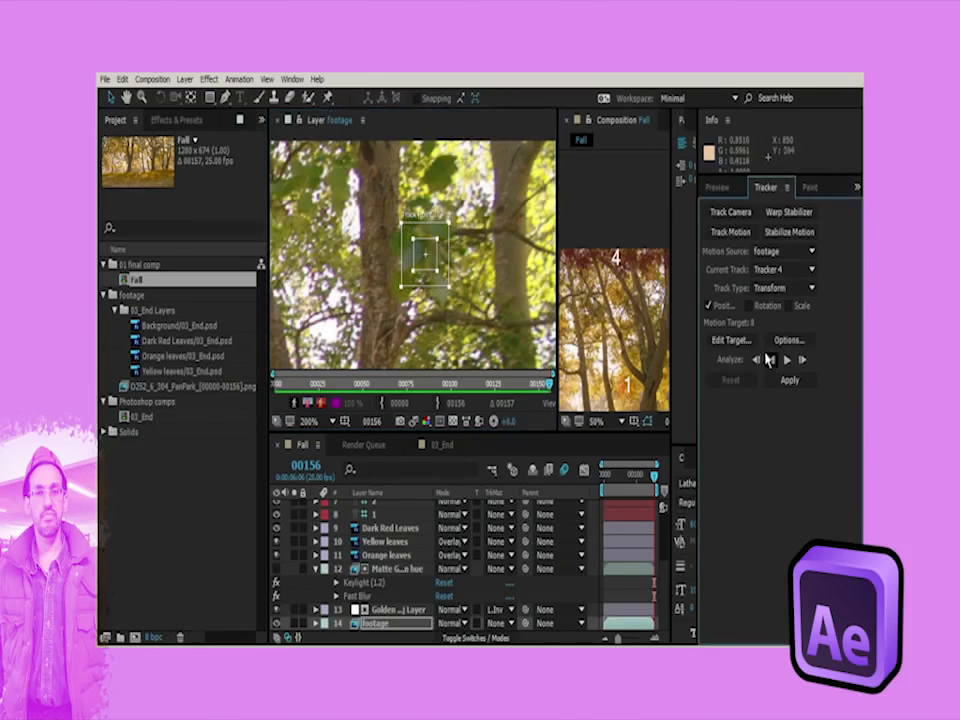
# Step: Set Tracker 4's channel to Luminance and analyze the motion backward from frame 156
pyautogui.click(789, 341)
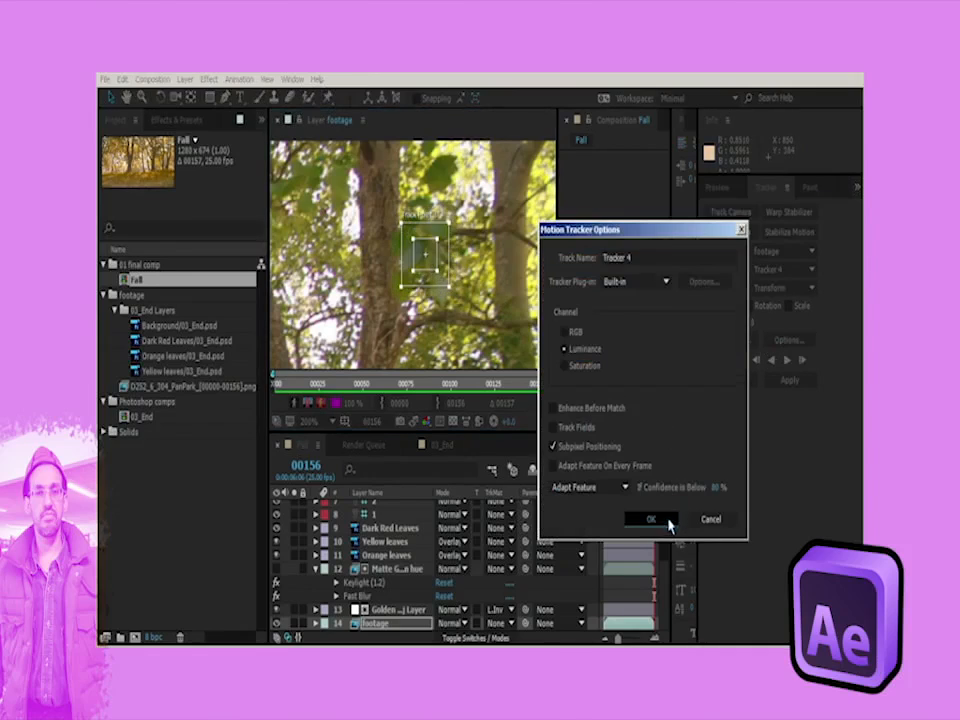
pyautogui.click(652, 518)
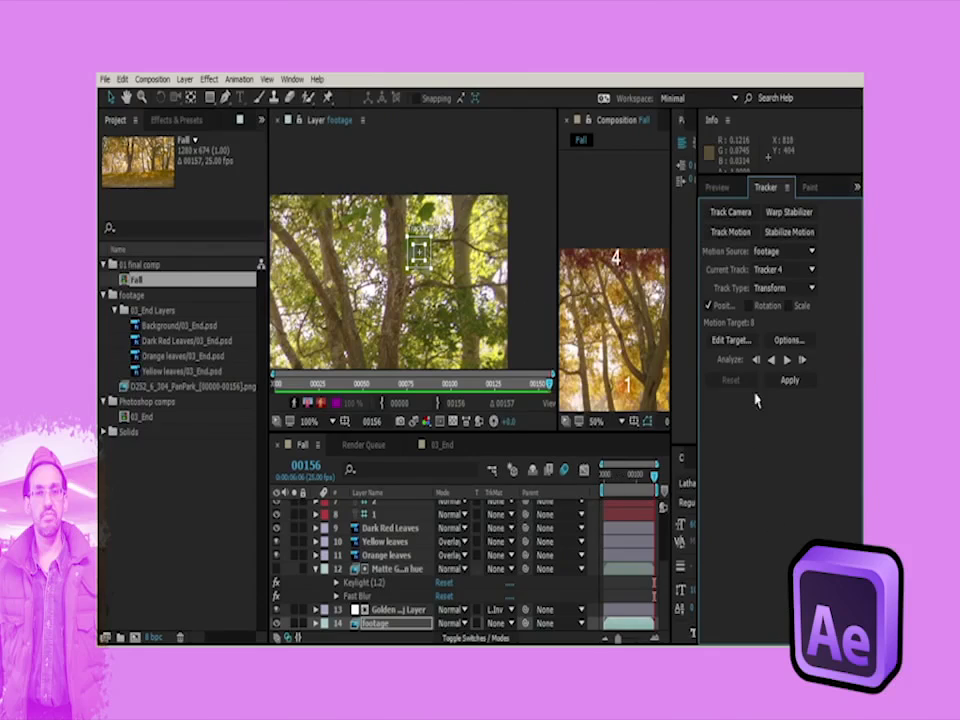
pyautogui.click(772, 362)
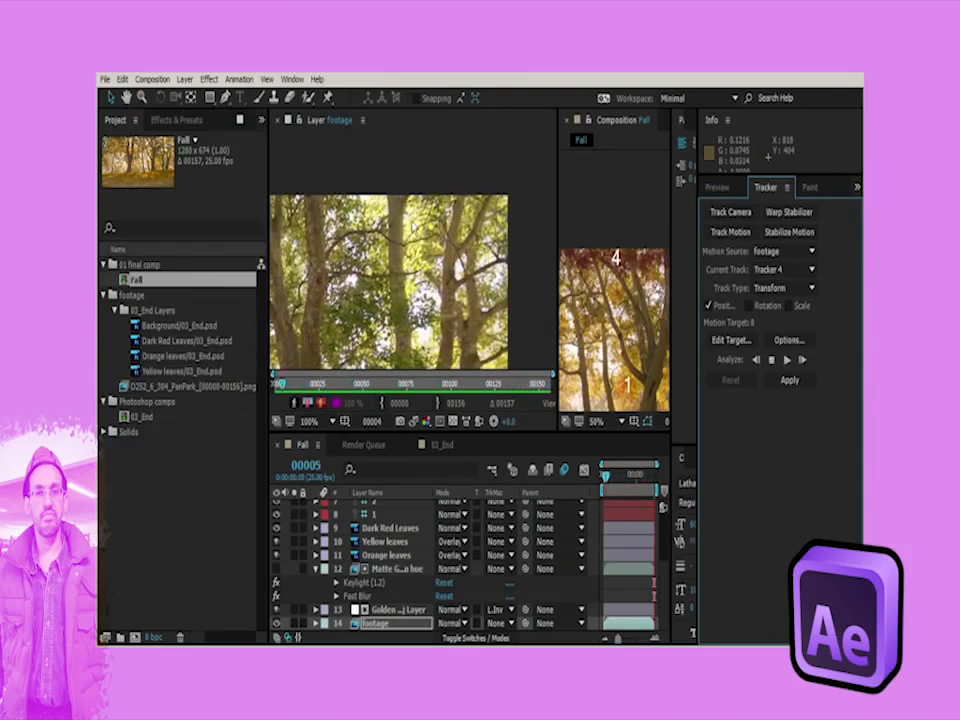
pyautogui.moveTo(377, 219); pyautogui.dragTo(494, 216)
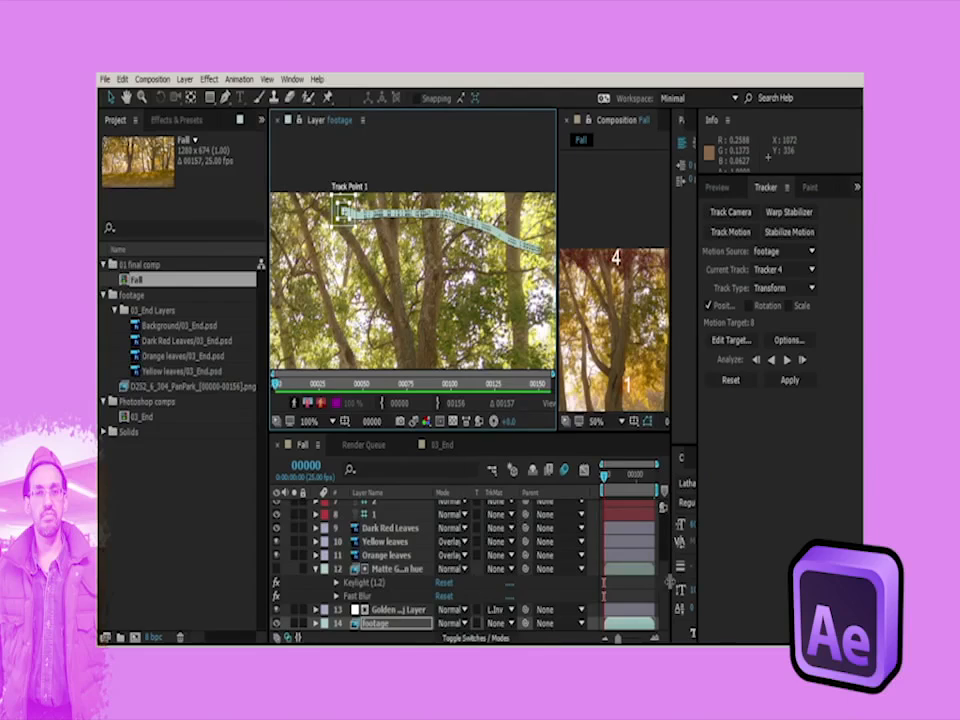
# Step: Expand the footage layer's Motion Trackers group and select Tracker 1
pyautogui.click(382, 627)
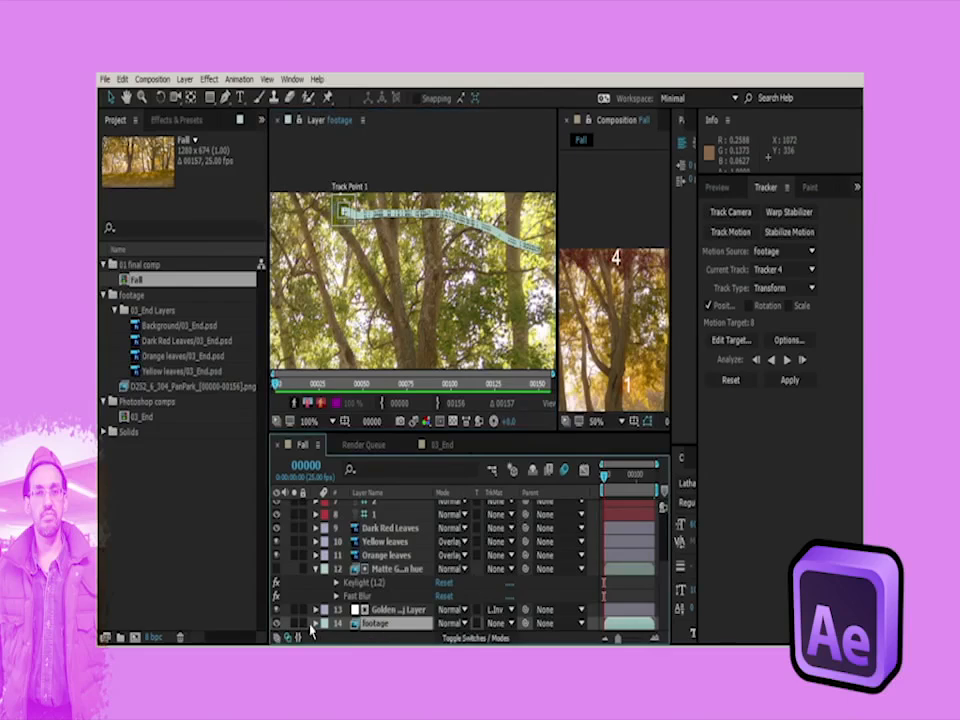
pyautogui.click(316, 623)
pyautogui.click(325, 610)
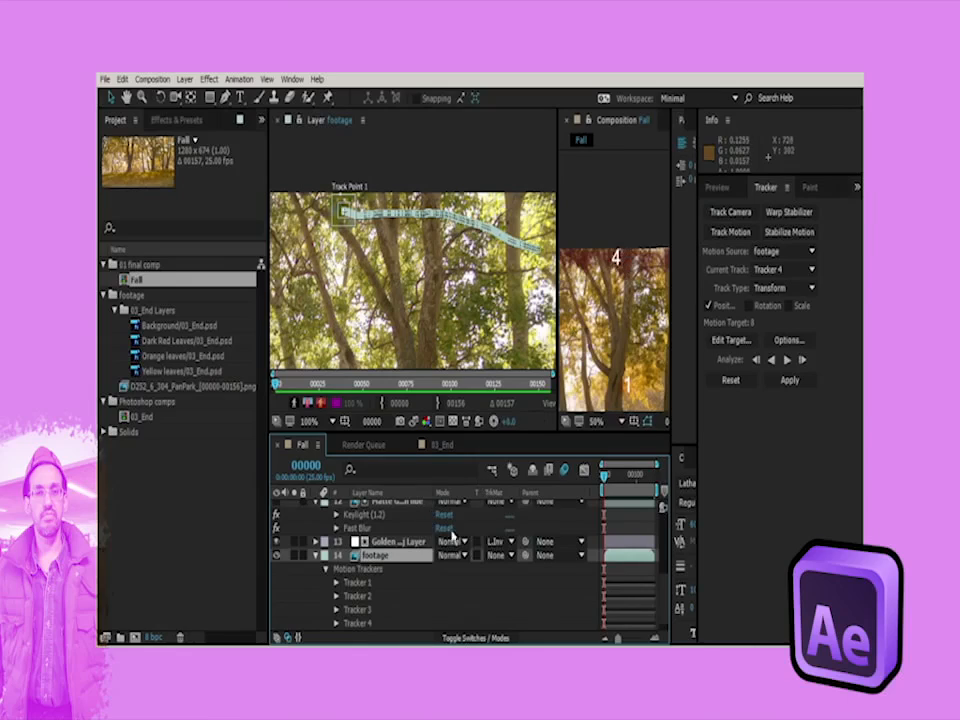
pyautogui.click(317, 583)
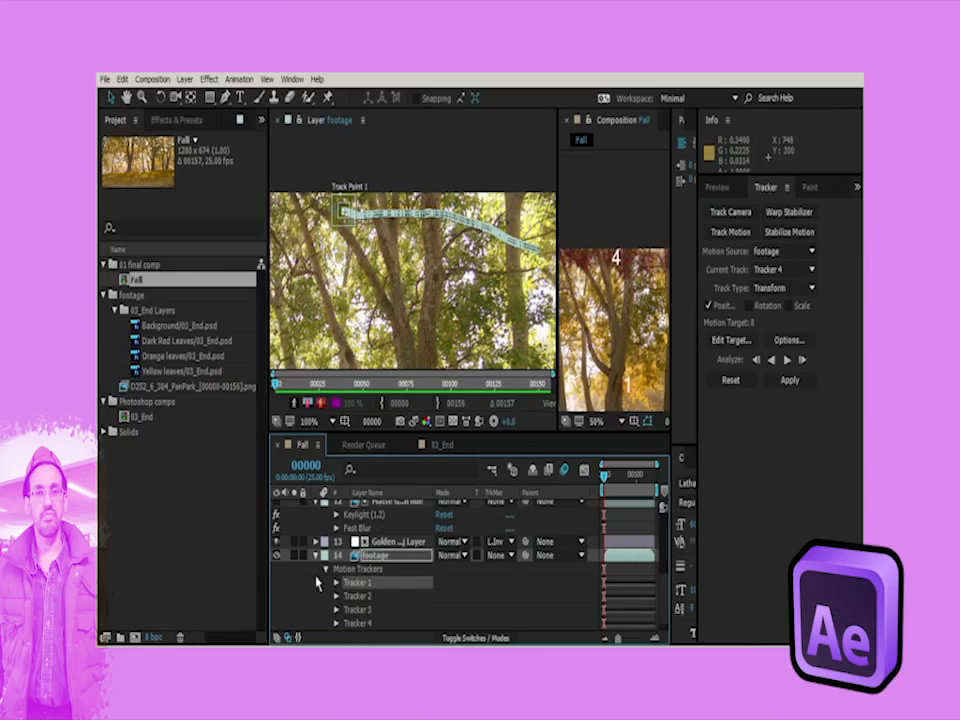
# Step: Add a fifth motion tracker to the footage layer and locate the number 5 patch's area in the footage
pyautogui.click(375, 559)
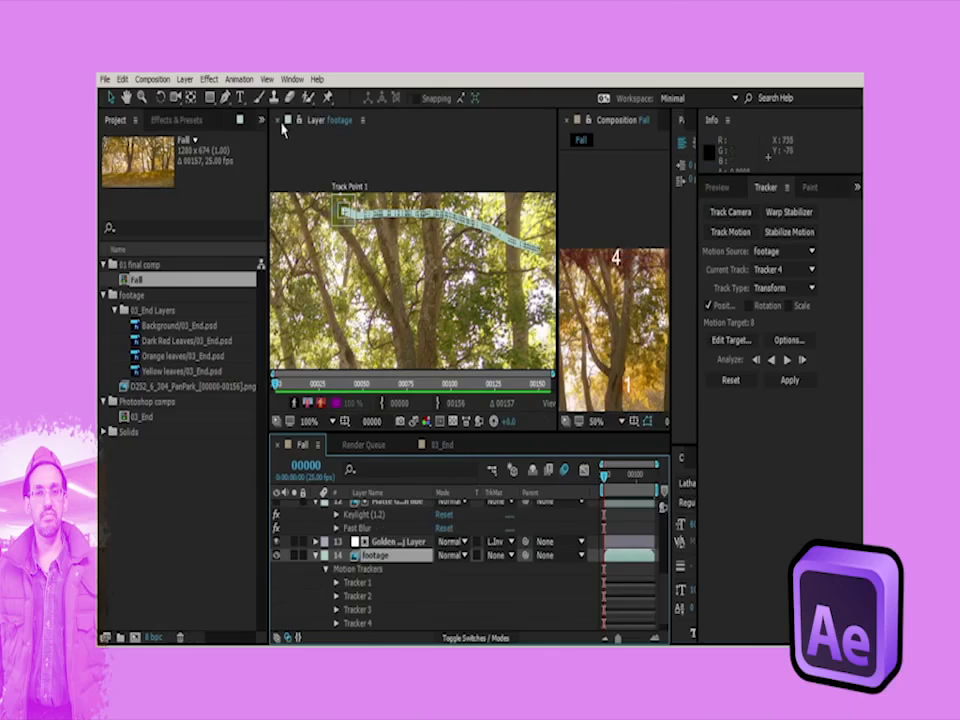
pyautogui.click(240, 82)
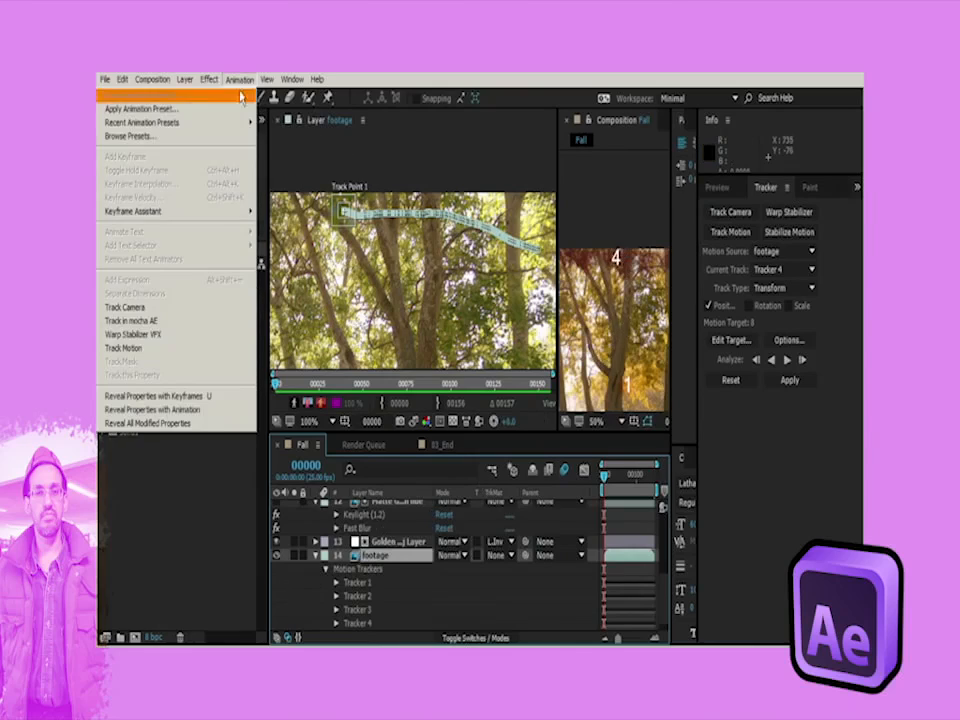
pyautogui.click(160, 350)
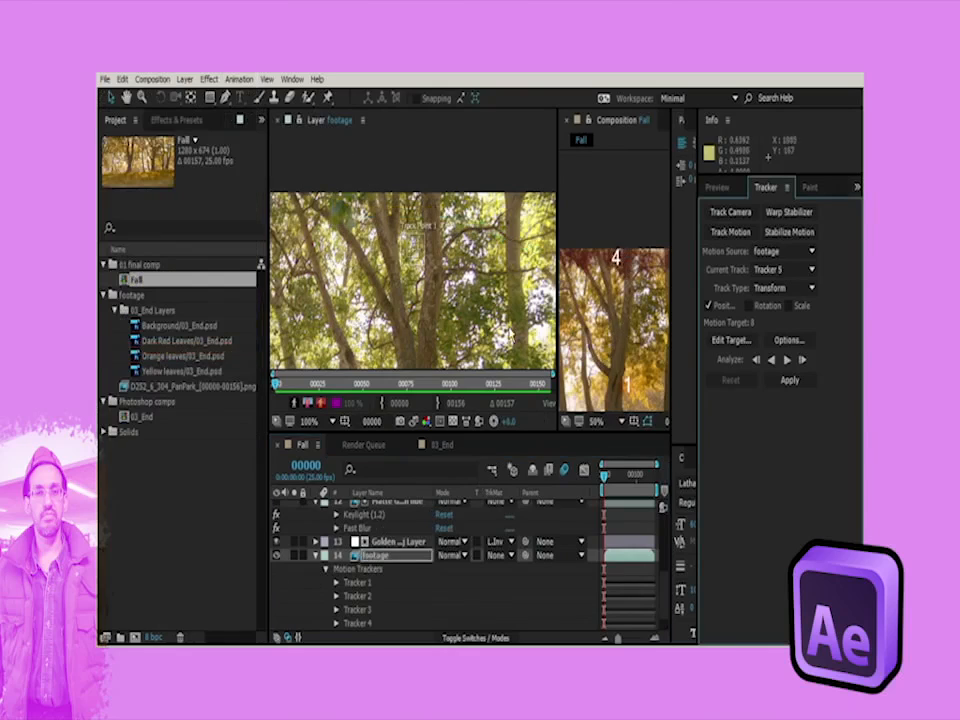
pyautogui.scroll(-2, 619, 340)
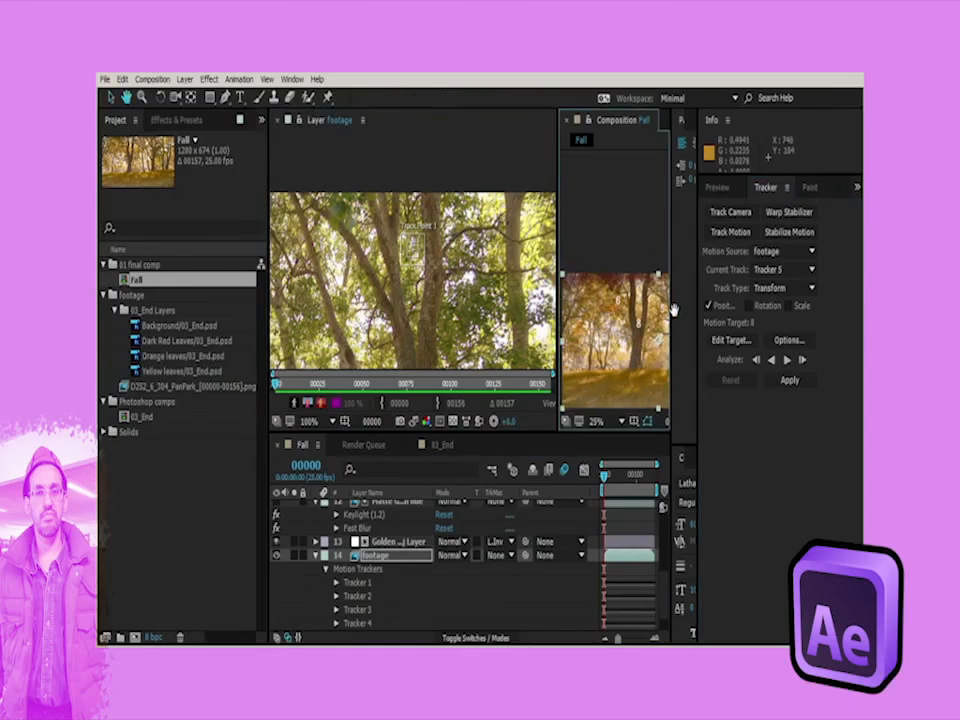
pyautogui.scroll(2, 614, 320)
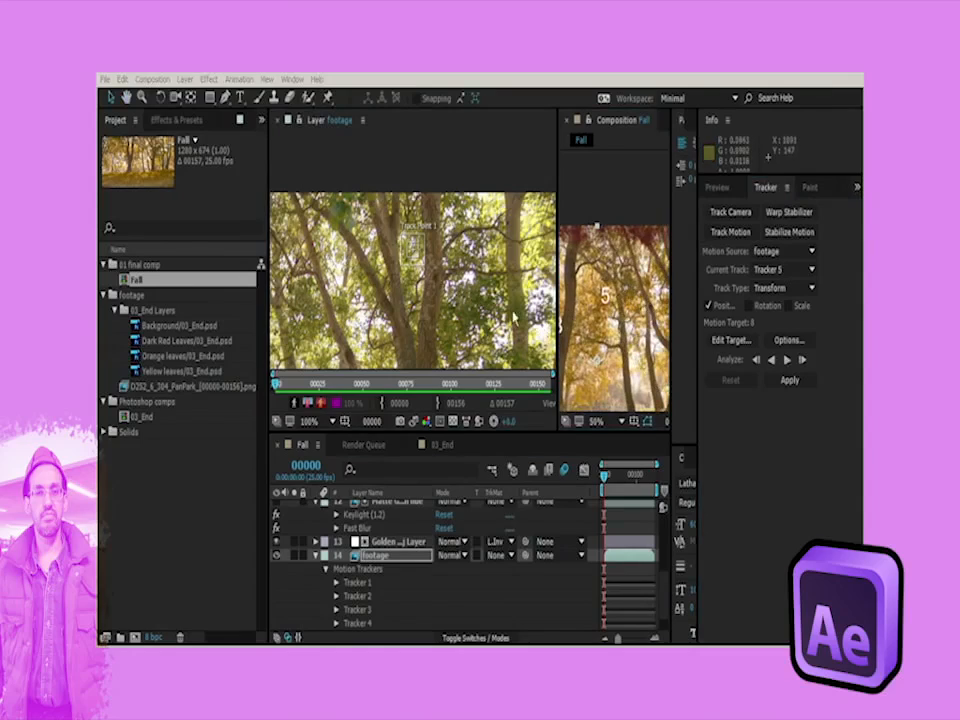
pyautogui.scroll(-3, 497, 285)
pyautogui.scroll(2, 497, 285)
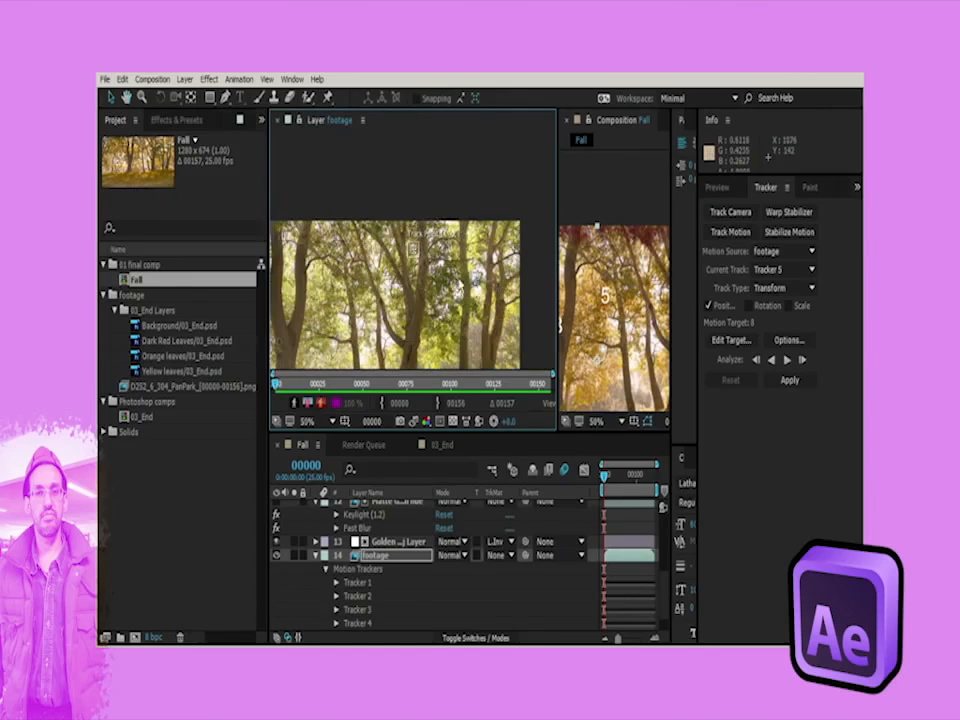
pyautogui.moveTo(597, 325); pyautogui.dragTo(629, 299)
pyautogui.scroll(2, 434, 193)
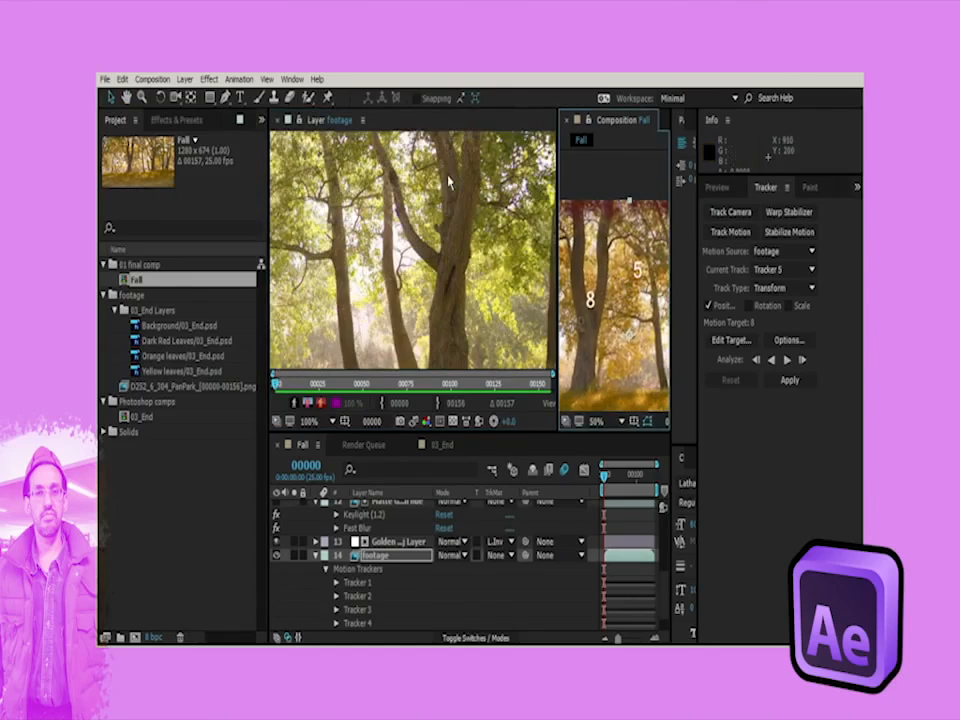
pyautogui.scroll(-2, 445, 210)
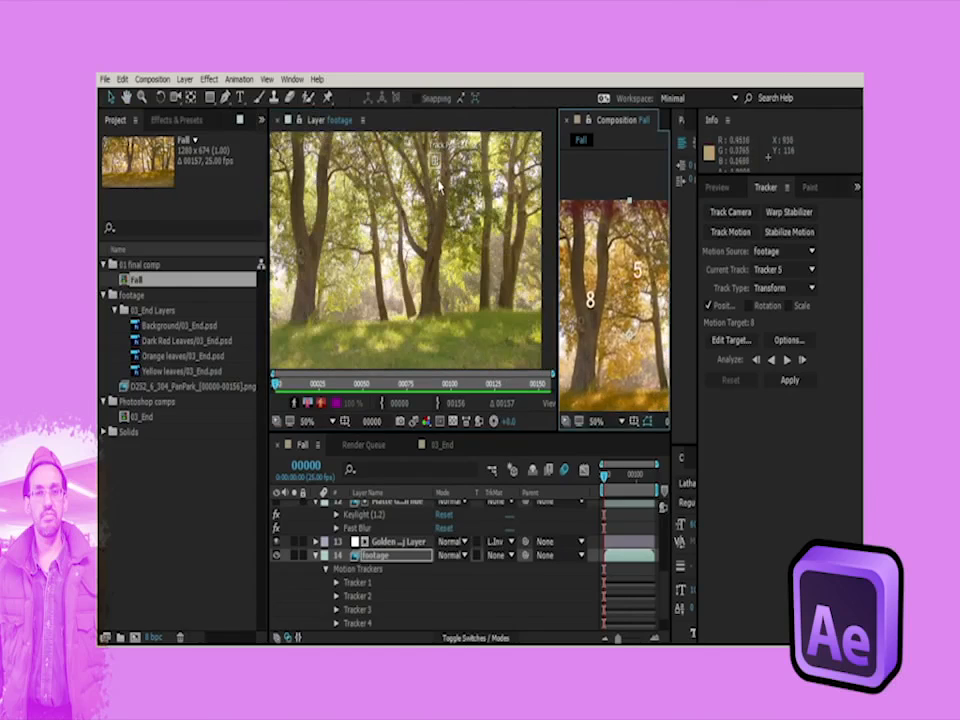
pyautogui.scroll(2, 488, 262)
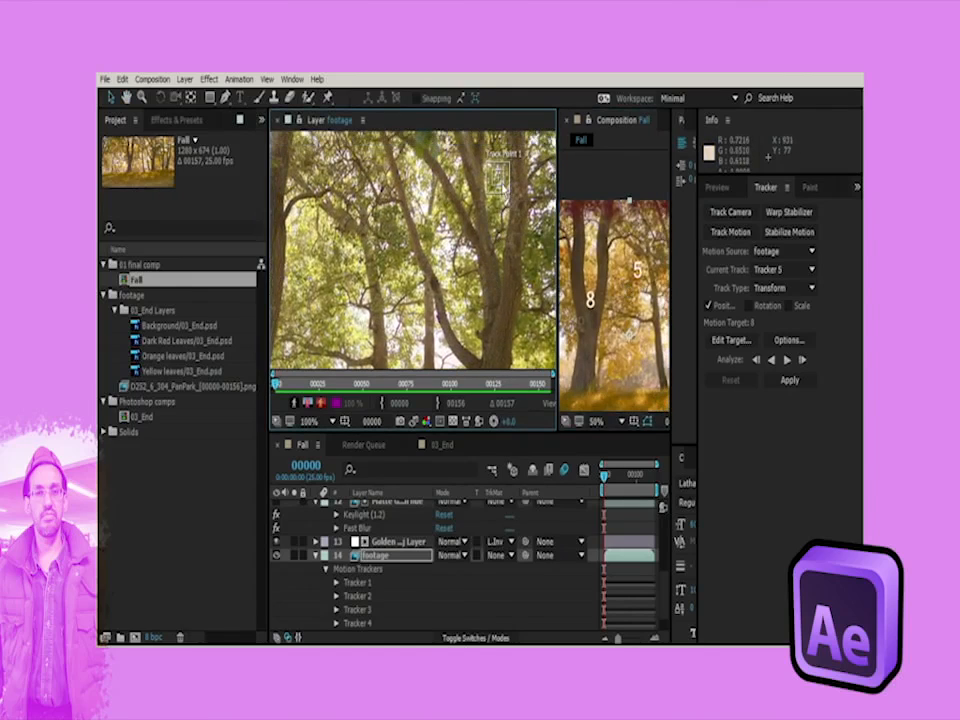
# Step: Try placing Tracker 5's track point at frame 0 where the small twig meets the thin trunk near the number 5 patch
pyautogui.moveTo(509, 193); pyautogui.dragTo(510, 221)
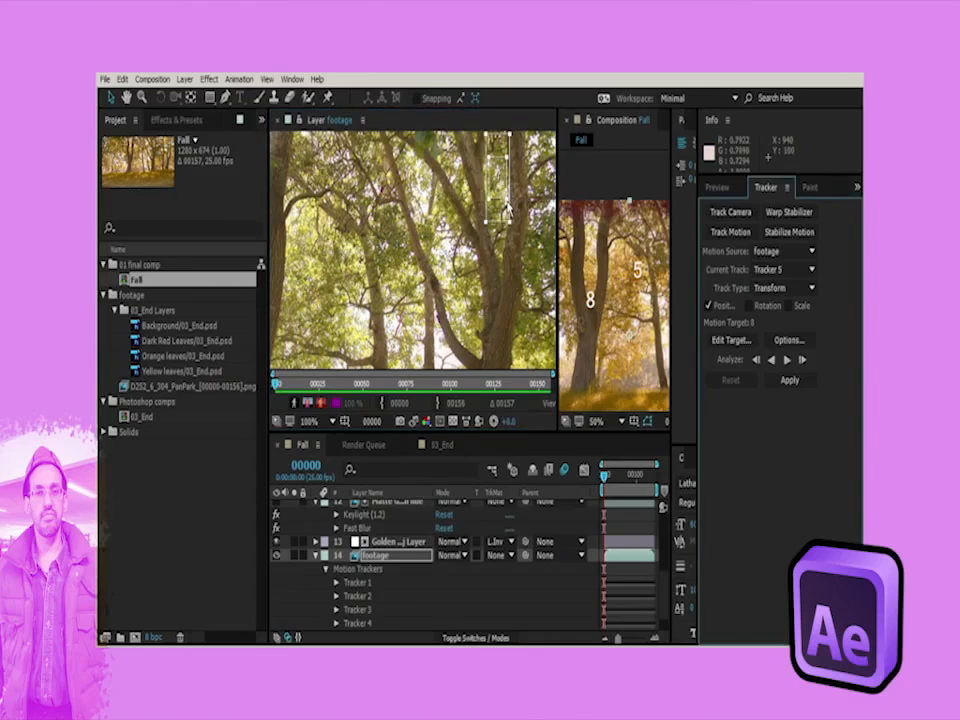
pyautogui.hotkey('ctrl', 'z')
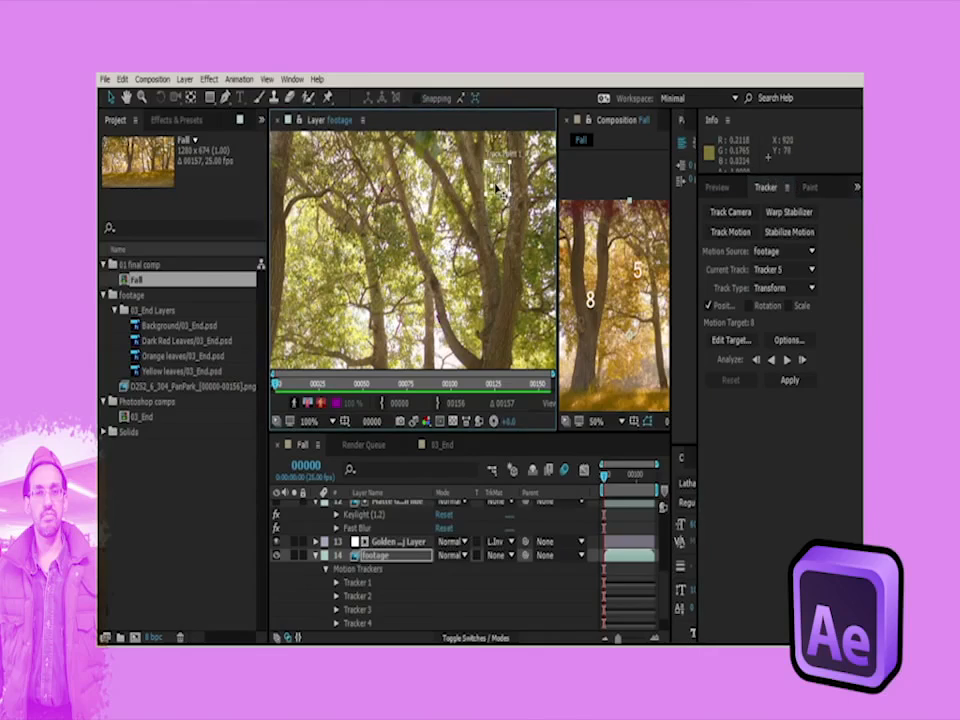
pyautogui.moveTo(497, 185); pyautogui.dragTo(343, 265)
pyautogui.moveTo(428, 265); pyautogui.dragTo(506, 179)
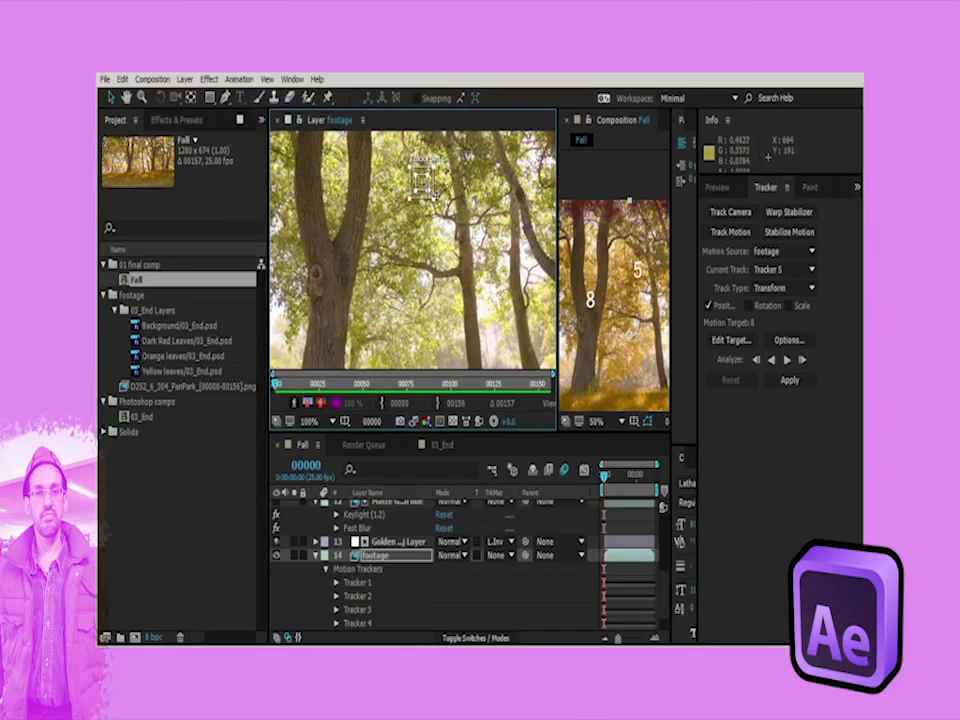
pyautogui.moveTo(427, 192); pyautogui.dragTo(452, 217)
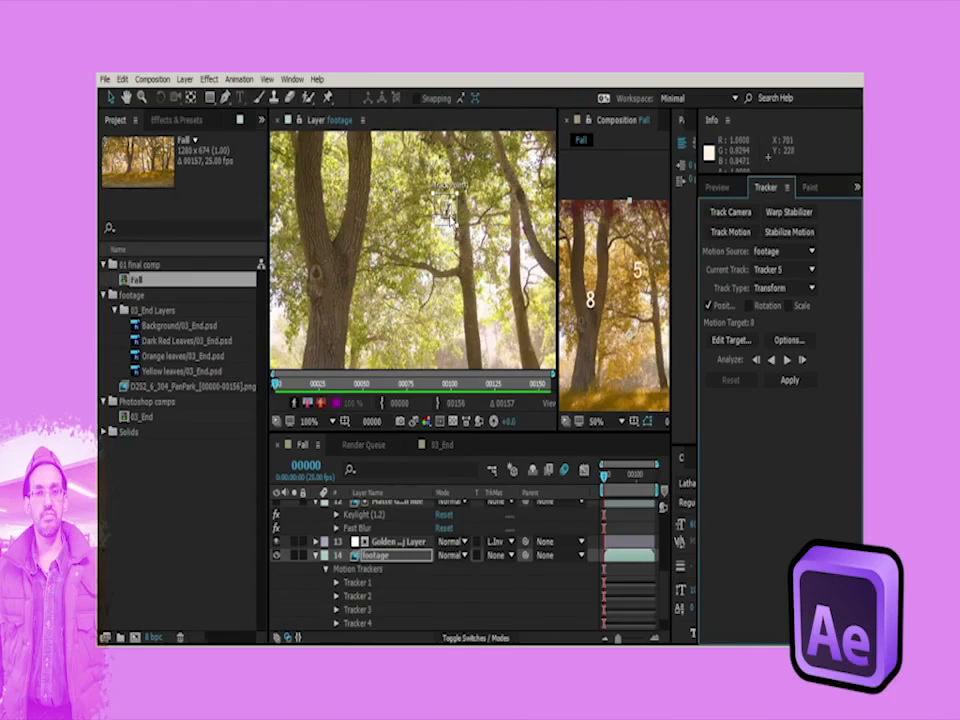
pyautogui.moveTo(450, 214); pyautogui.dragTo(470, 279)
pyautogui.scroll(5, 443, 276)
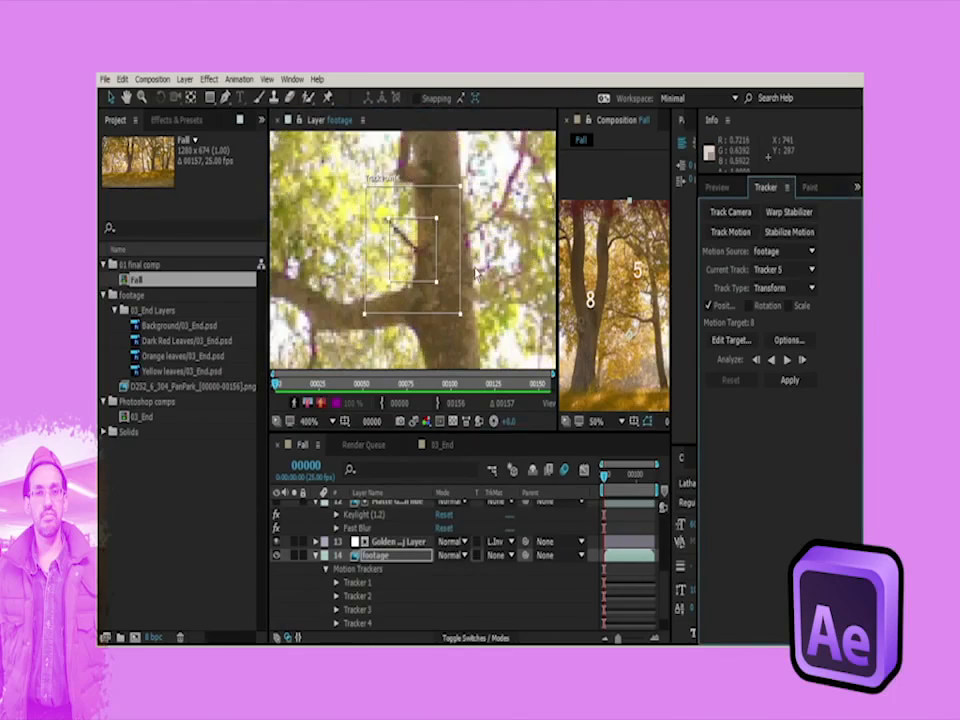
pyautogui.moveTo(440, 270); pyautogui.dragTo(438, 267)
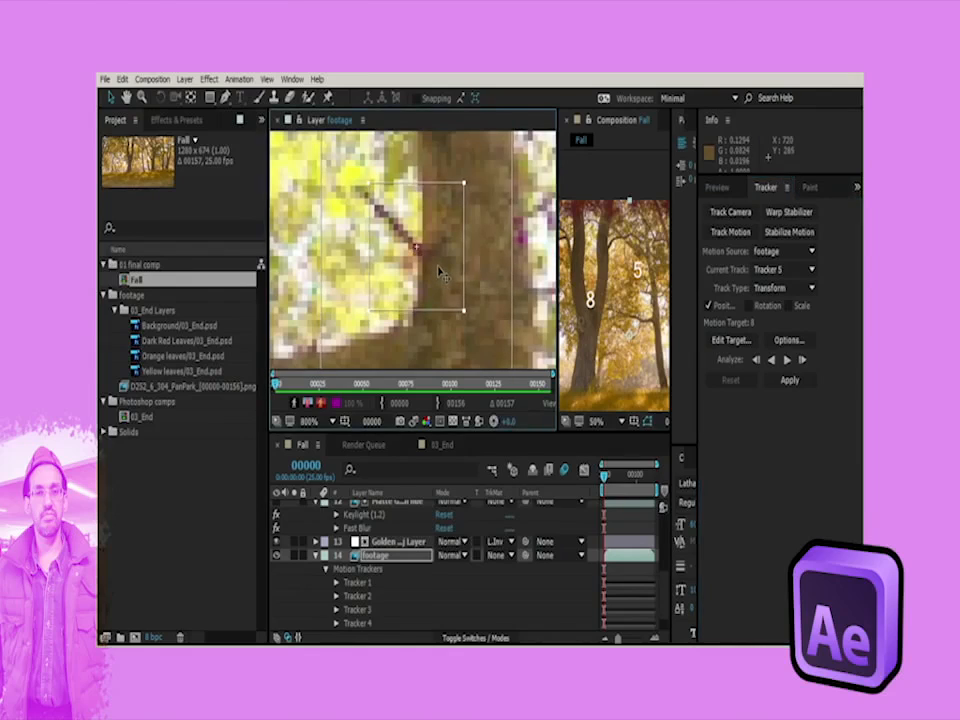
pyautogui.scroll(-8, 470, 275)
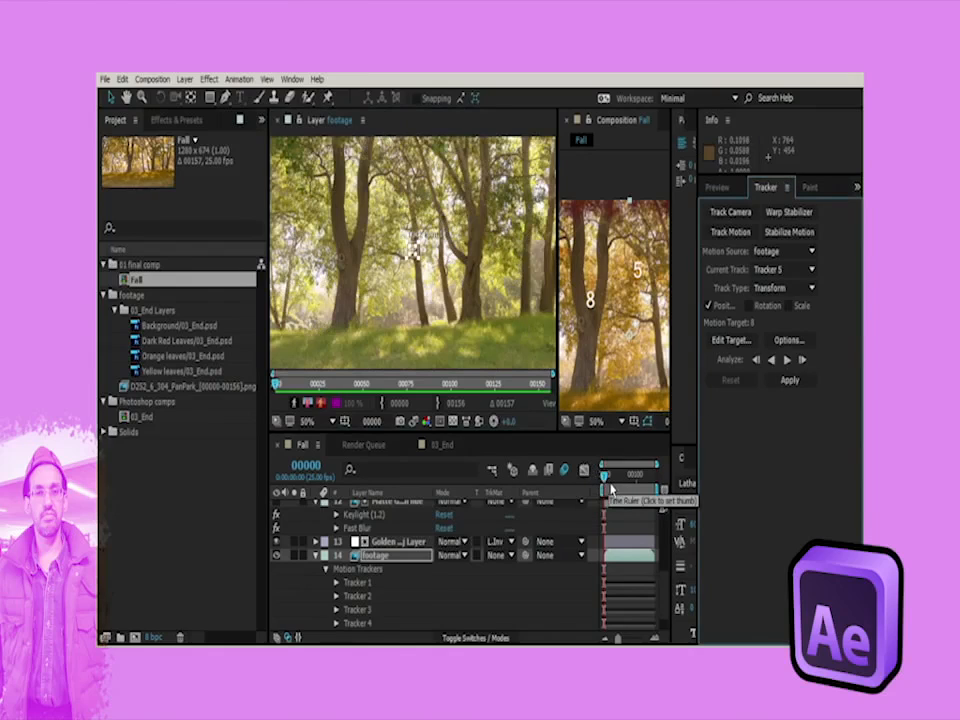
# Step: At frame 156, place Tracker 5's track point where the small twig meets the thin trunk and analyze the motion backward
pyautogui.moveTo(605, 482); pyautogui.dragTo(690, 515)
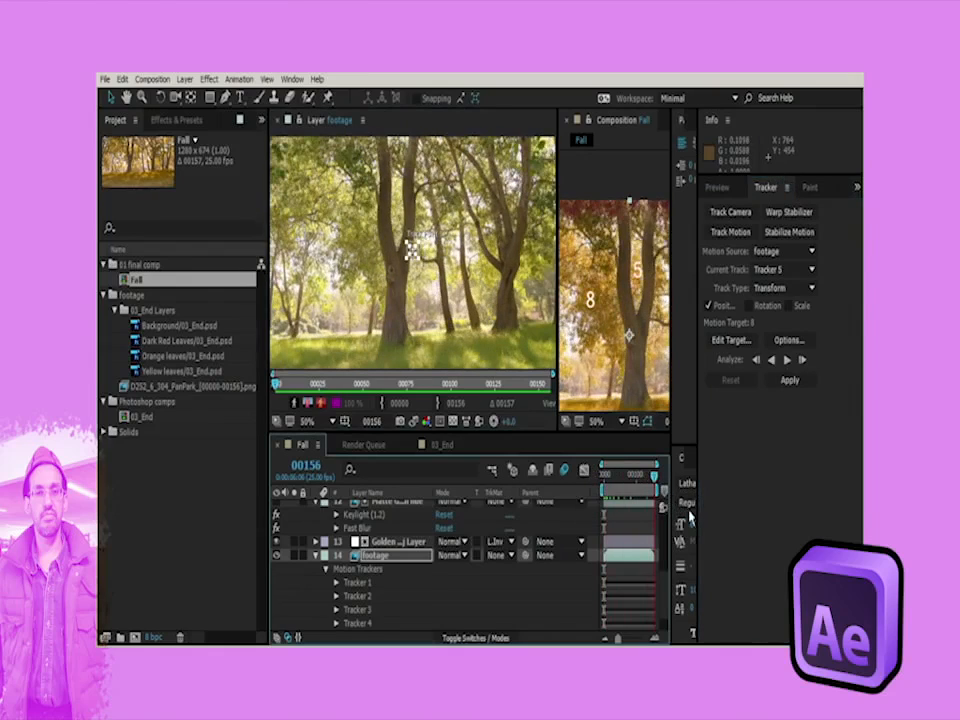
pyautogui.scroll(2, 482, 335)
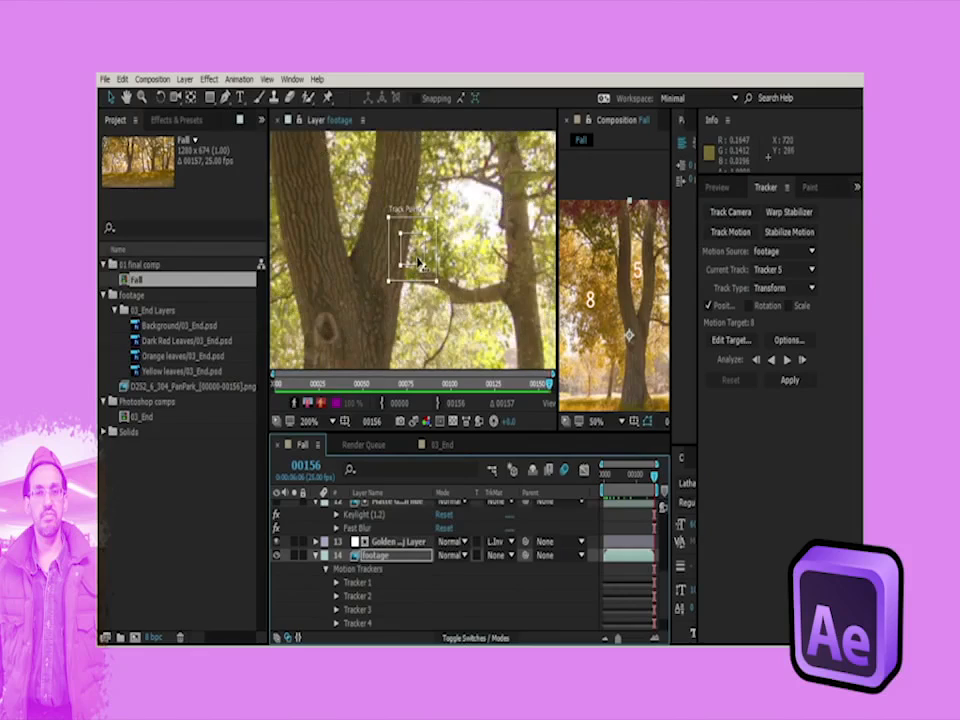
pyautogui.moveTo(412, 248); pyautogui.dragTo(515, 276)
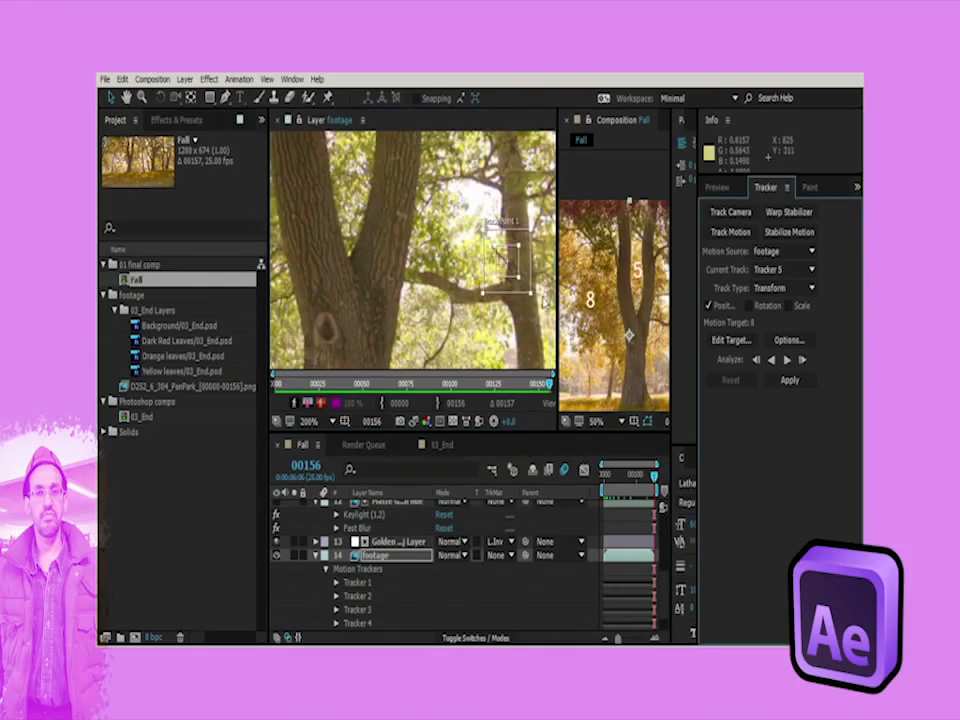
pyautogui.scroll(3, 430, 265)
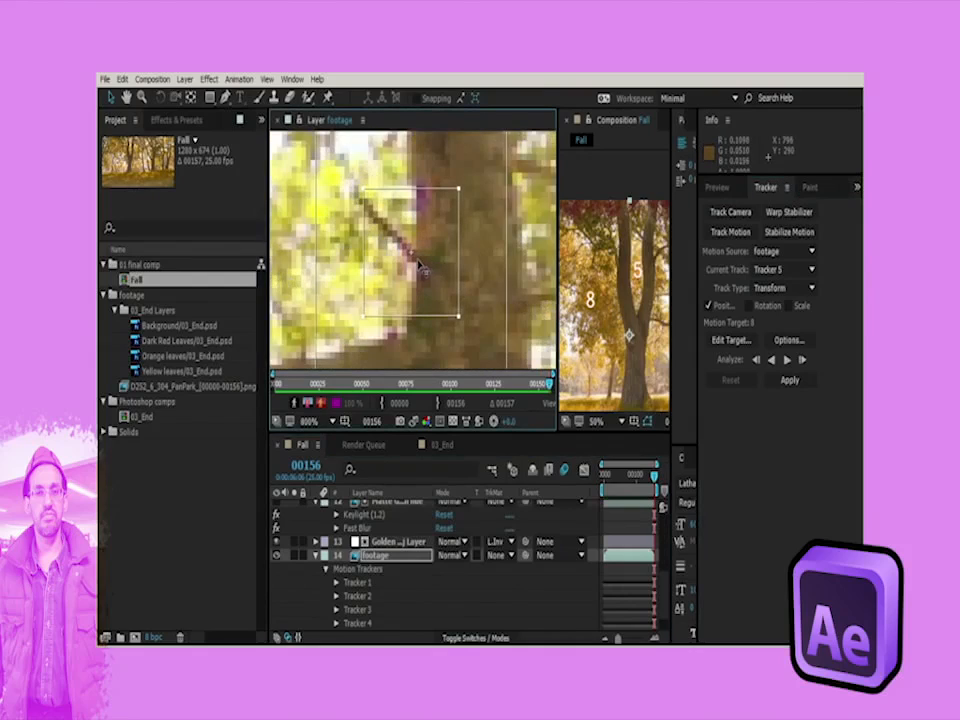
pyautogui.scroll(-3, 469, 261)
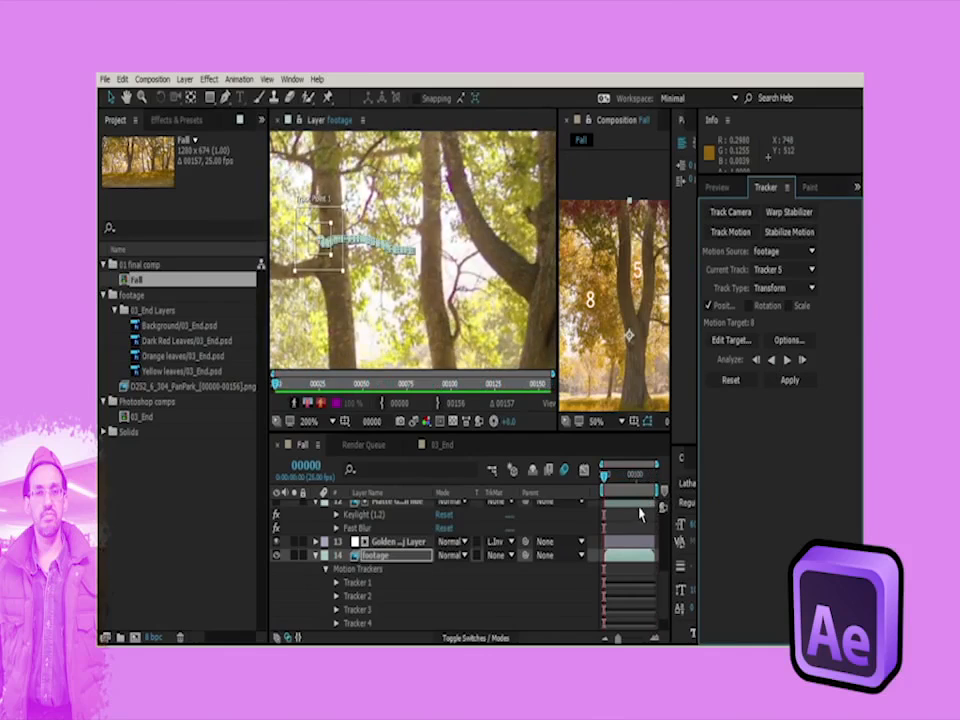
pyautogui.press(',')
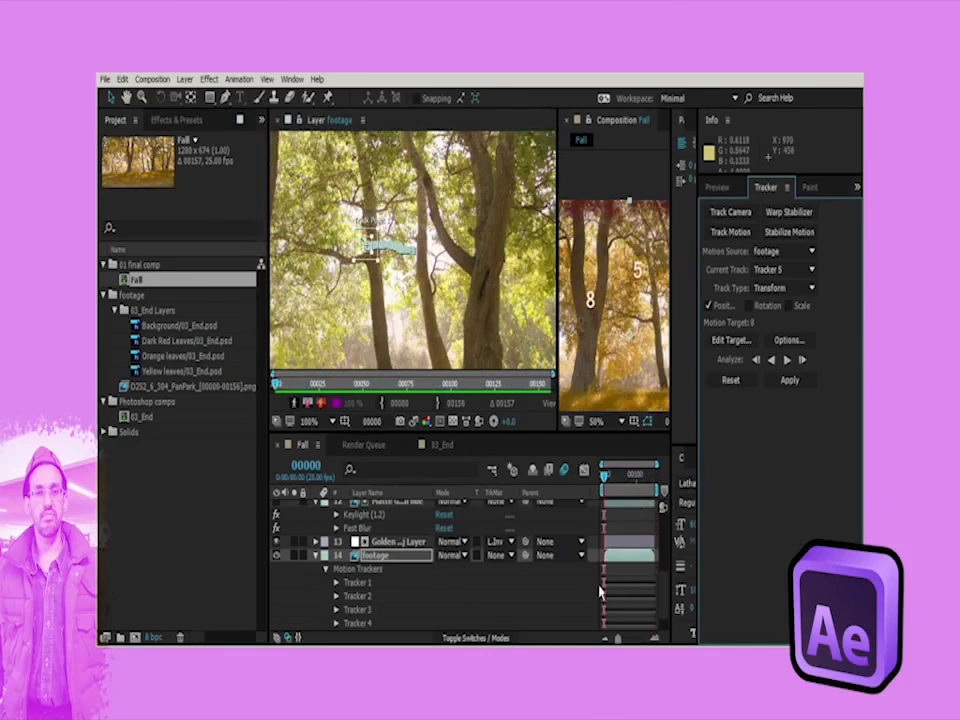
# Step: Add a sixth motion tracker to the footage layer and locate the number 6 patch's area in the footage
pyautogui.scroll(-1, 460, 620)
pyautogui.click(390, 533)
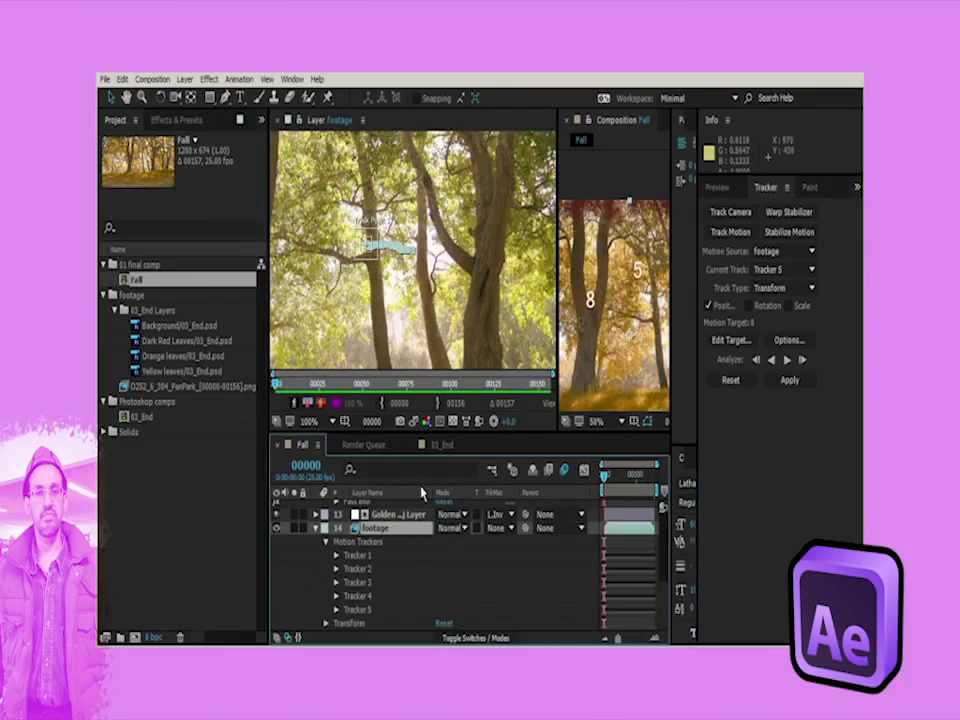
pyautogui.click(240, 79)
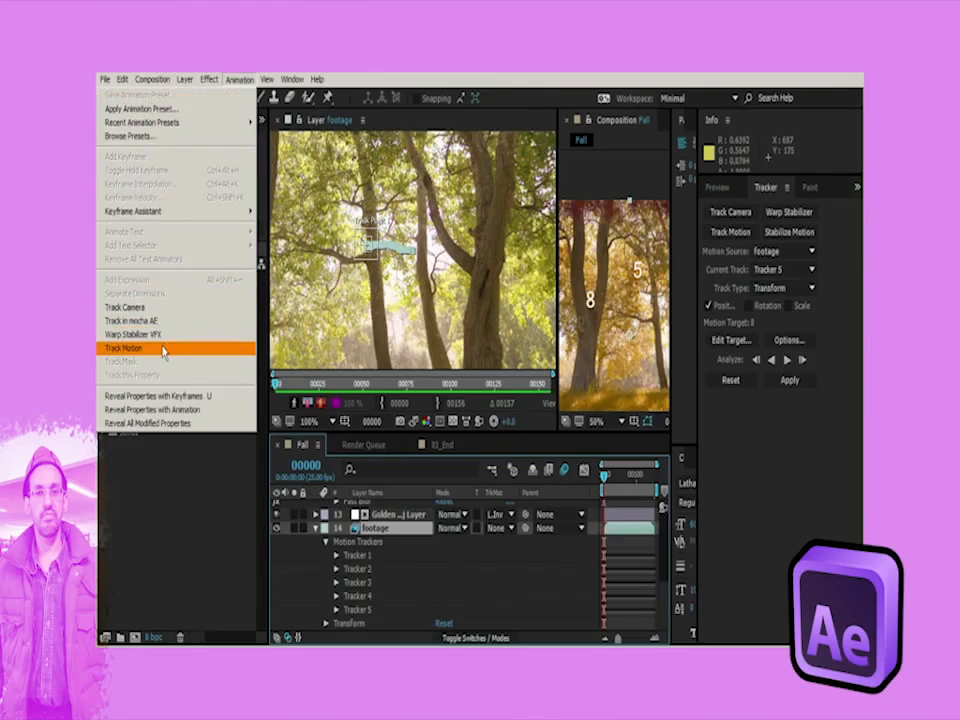
pyautogui.click(163, 350)
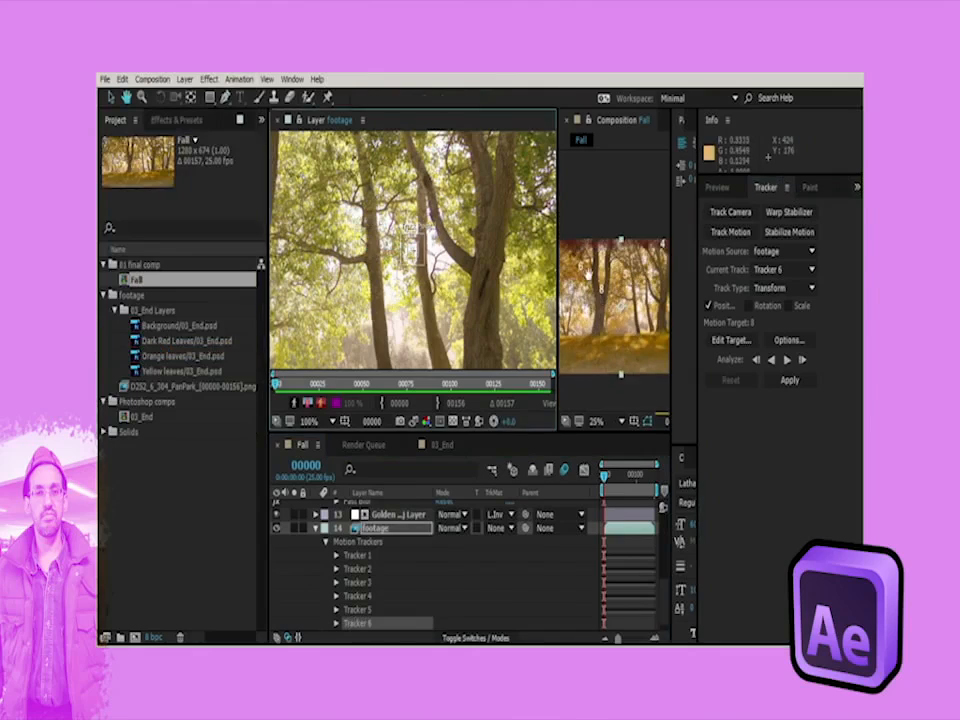
pyautogui.scroll(4, 588, 273)
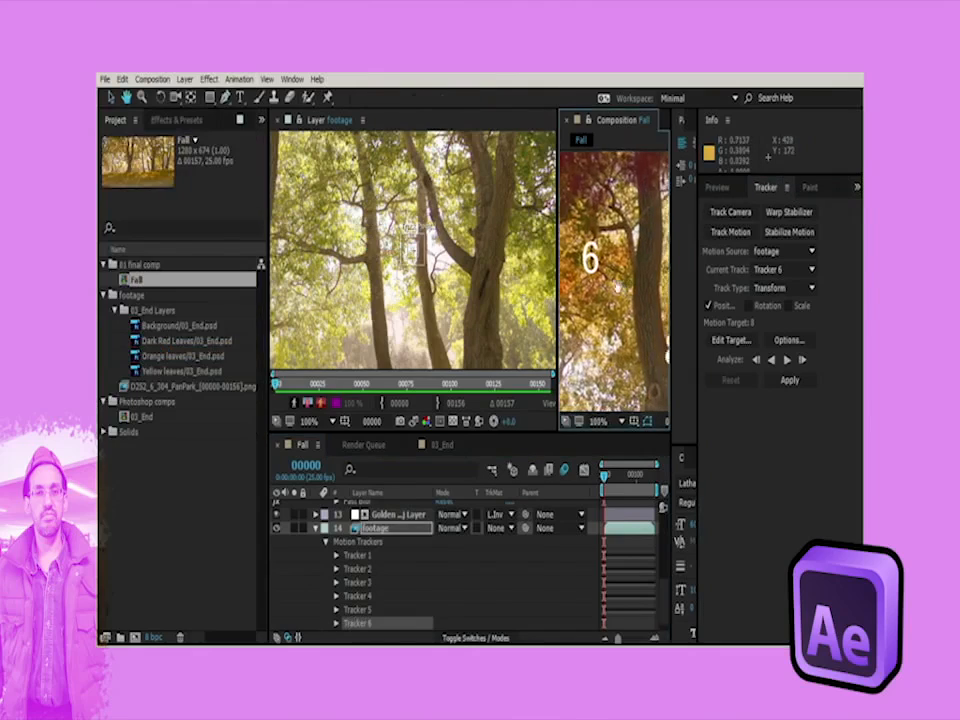
pyautogui.scroll(-2, 616, 279)
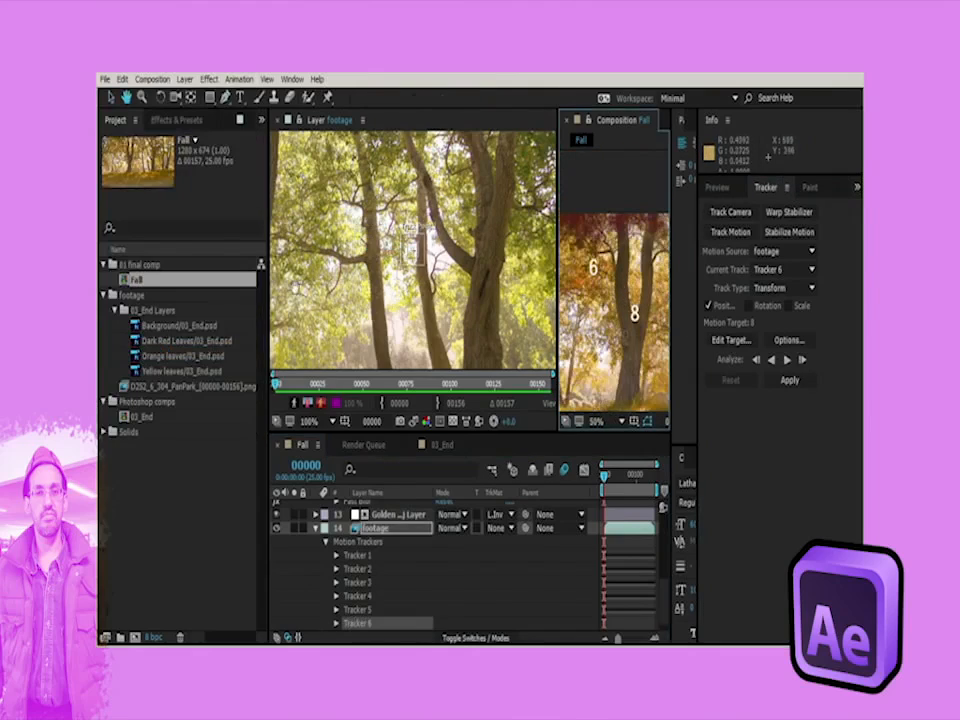
pyautogui.scroll(-2, 405, 260)
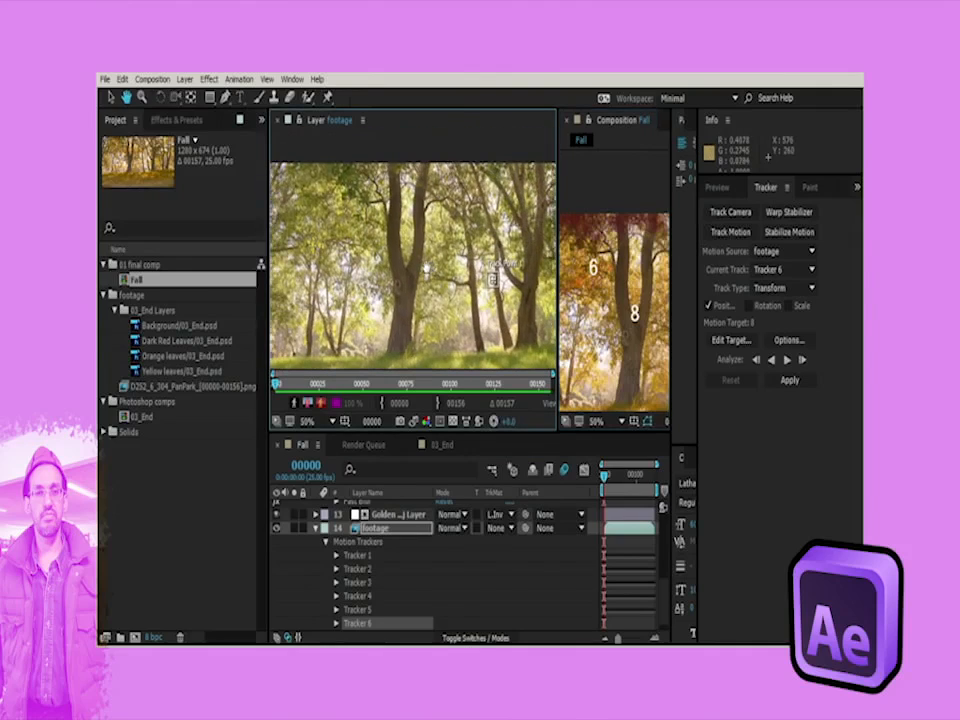
pyautogui.moveTo(422, 257); pyautogui.dragTo(438, 261)
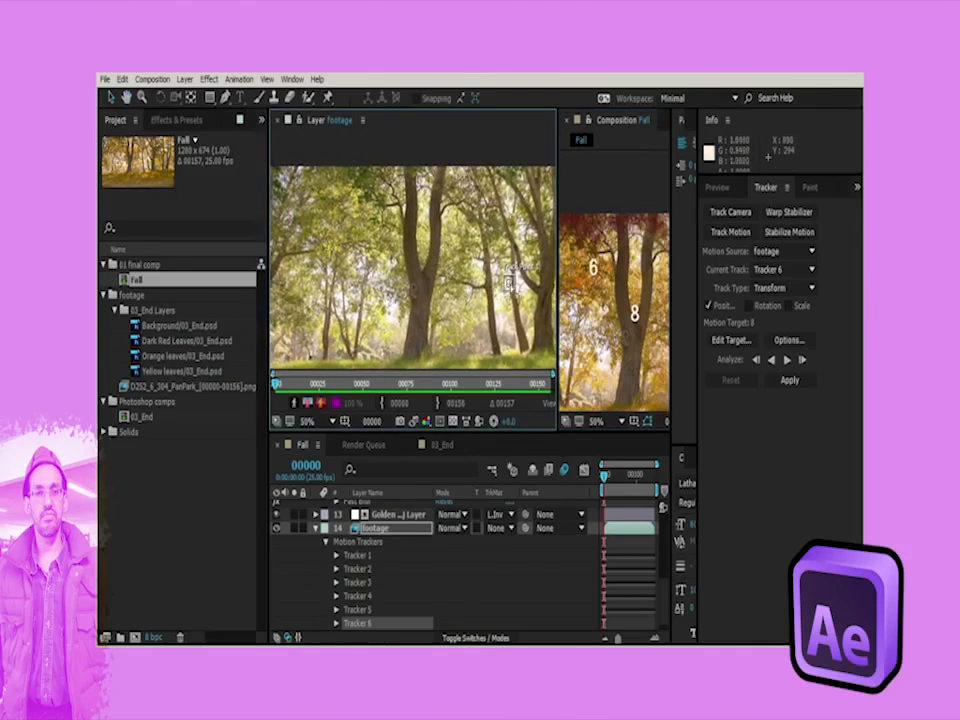
pyautogui.scroll(2, 509, 283)
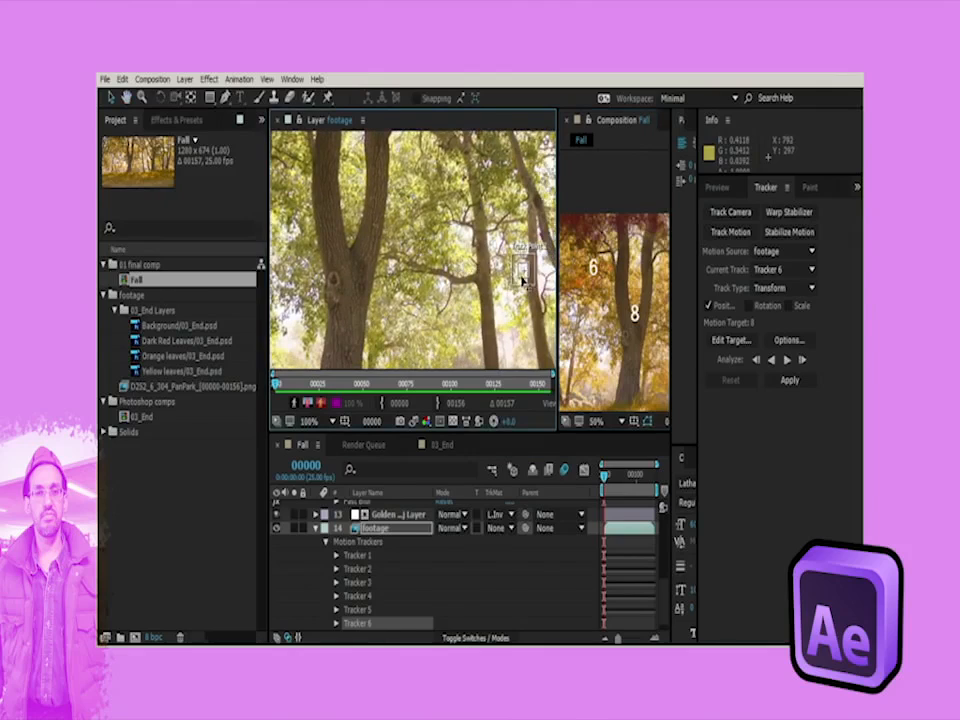
# Step: Try placing Tracker 6's track point at frame 0 in the foliage left of the large forked trunk near the number 6 patch
pyautogui.moveTo(521, 277); pyautogui.dragTo(321, 214)
pyautogui.scroll(2, 370, 232)
pyautogui.scroll(-2, 370, 232)
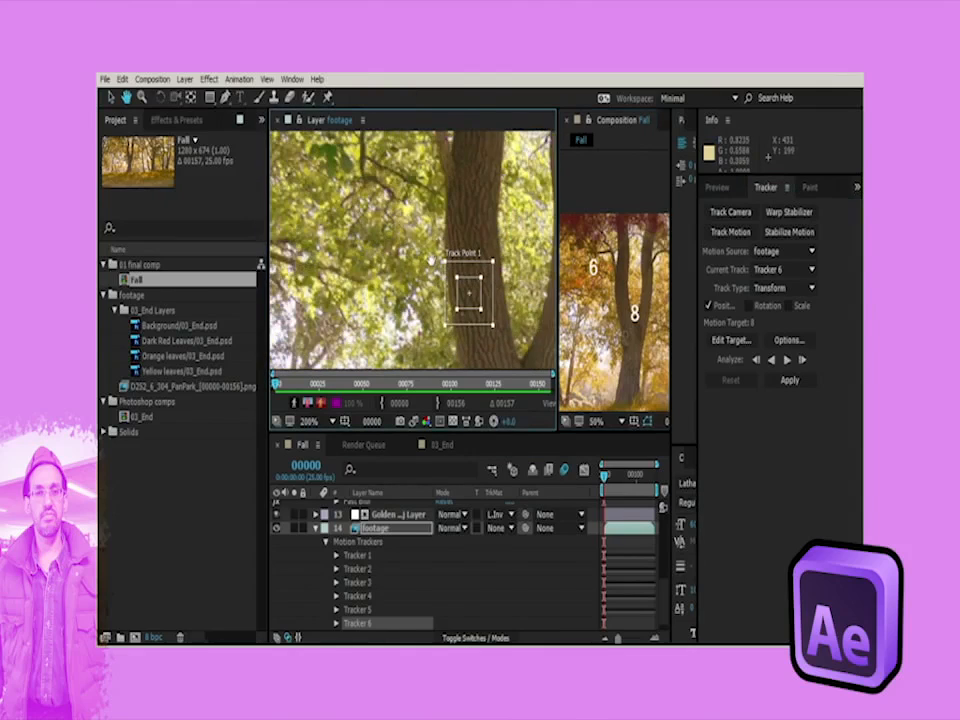
pyautogui.moveTo(441, 270); pyautogui.dragTo(395, 201)
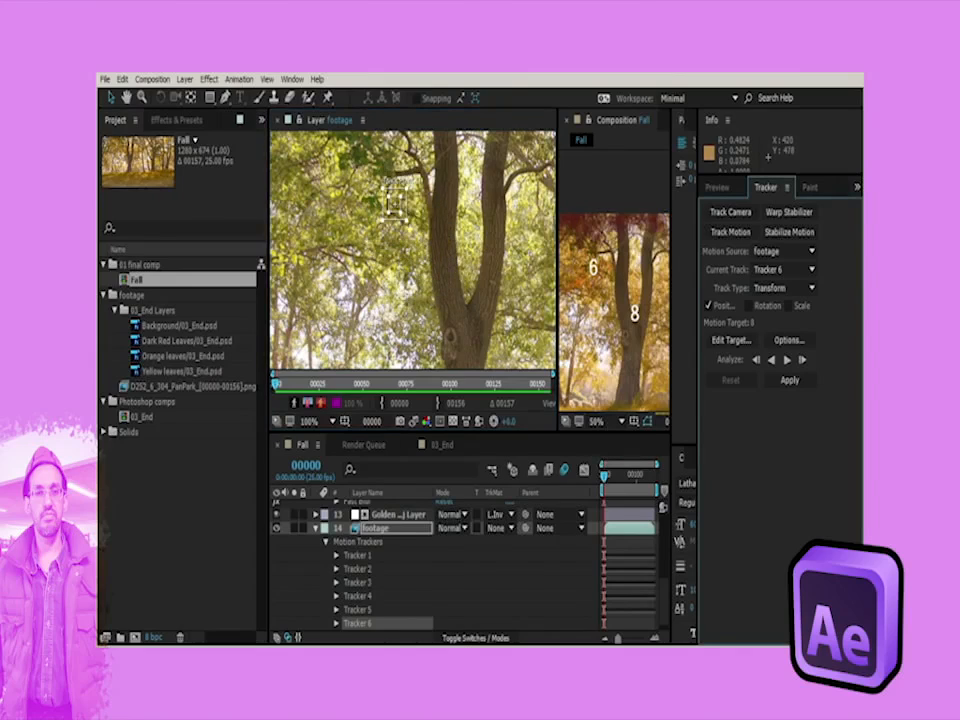
# Step: At frame 156, move Tracker 6's track point slightly right within the foliage left of the large trunk
pyautogui.moveTo(604, 482); pyautogui.dragTo(664, 488)
pyautogui.scroll(1, 438, 234)
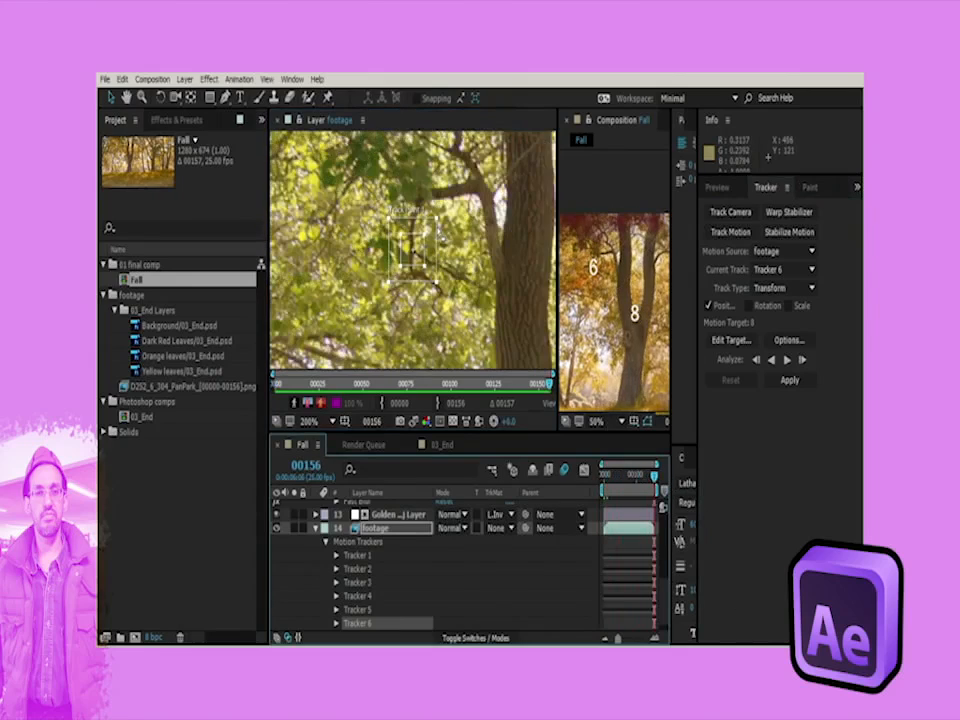
pyautogui.scroll(-1, 466, 290)
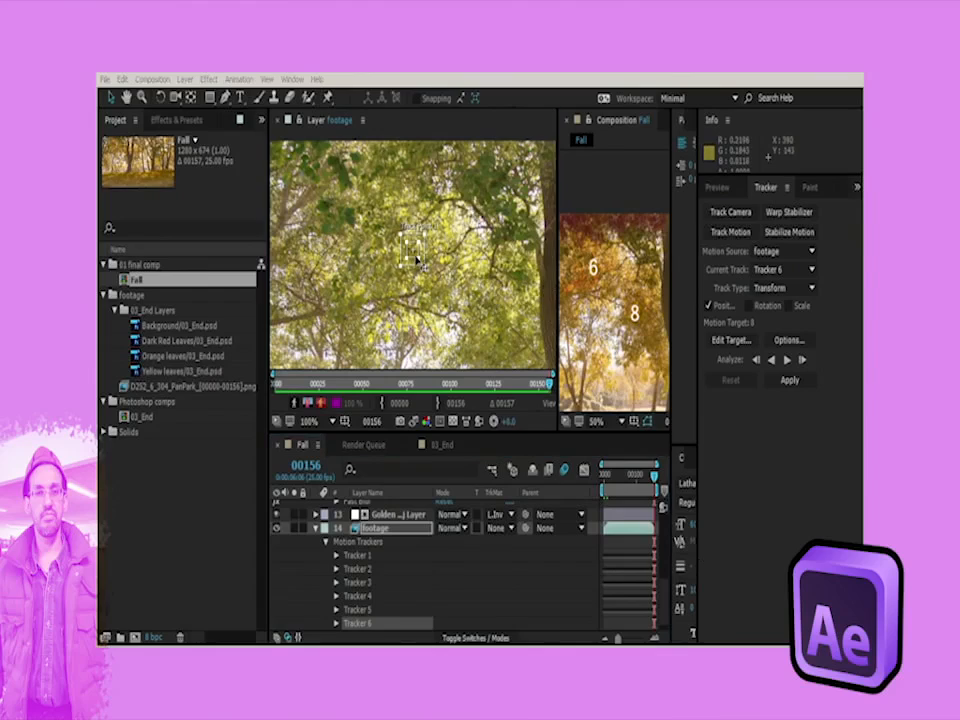
pyautogui.moveTo(418, 260); pyautogui.dragTo(452, 248)
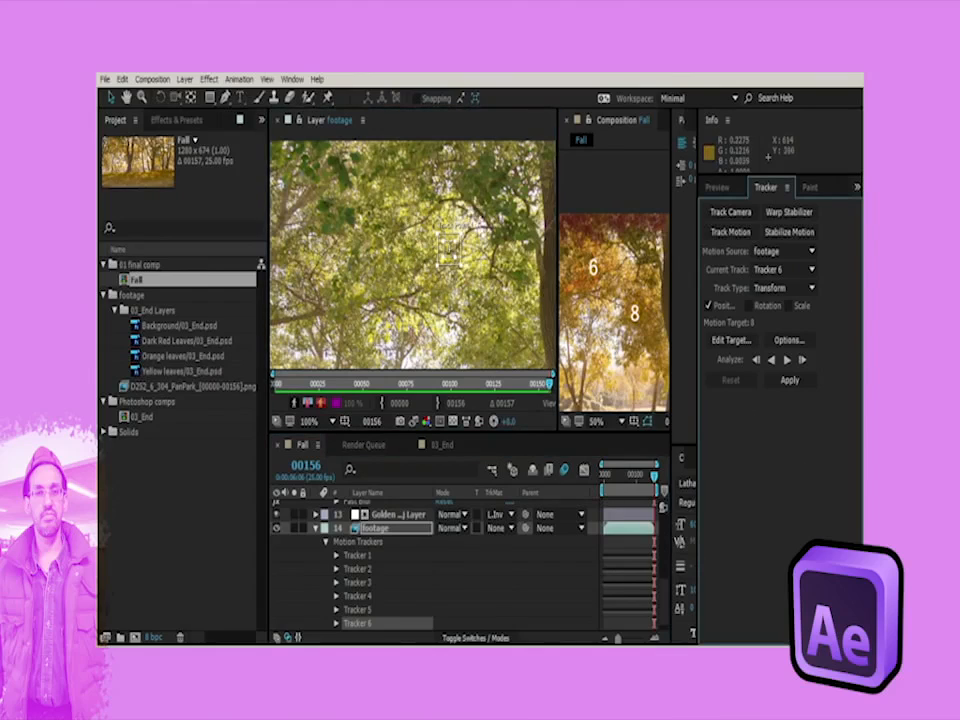
# Step: Review Tracker 6's motion tracker options, accept them, and analyze the motion backward from frame 156
pyautogui.click(788, 342)
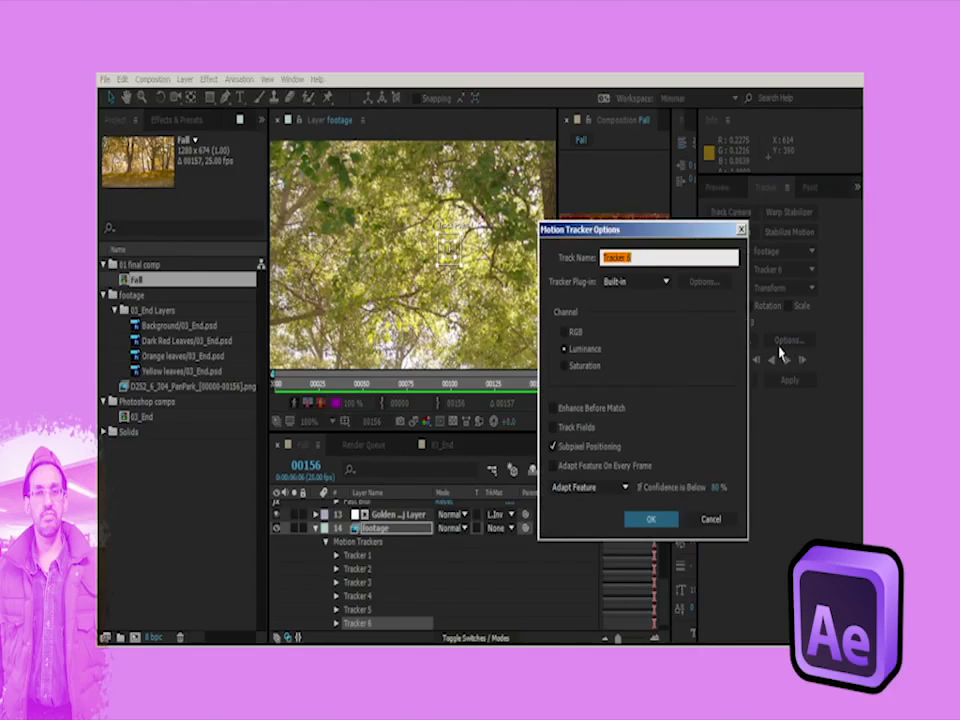
pyautogui.click(652, 519)
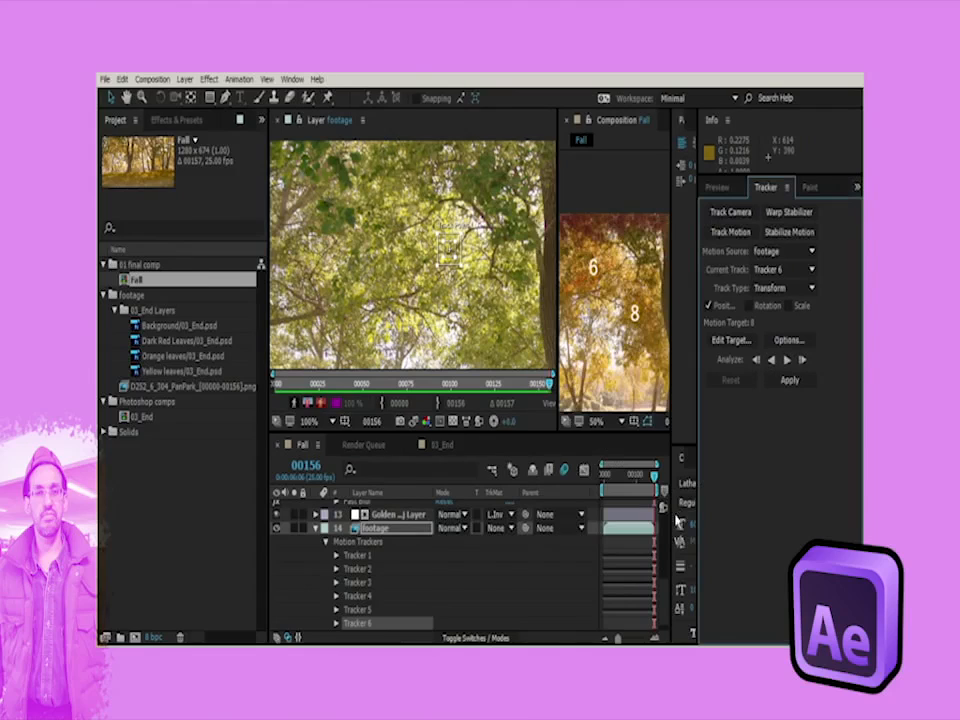
pyautogui.click(774, 362)
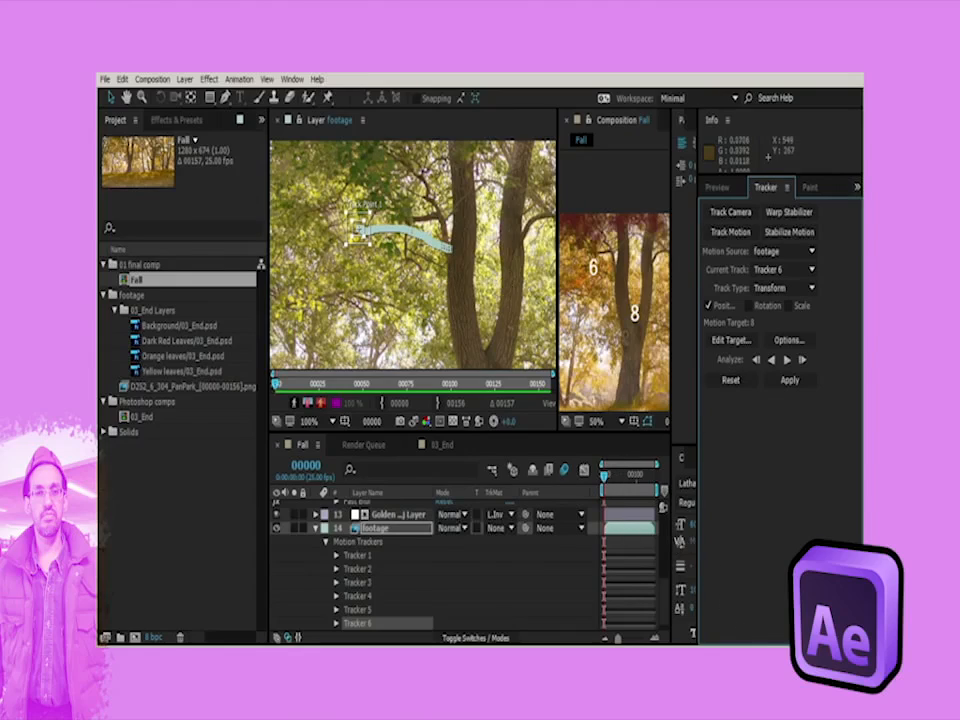
# Step: Go to frame 156 and examine the number 7 patch's area in the composition and the footage
pyautogui.click(598, 289)
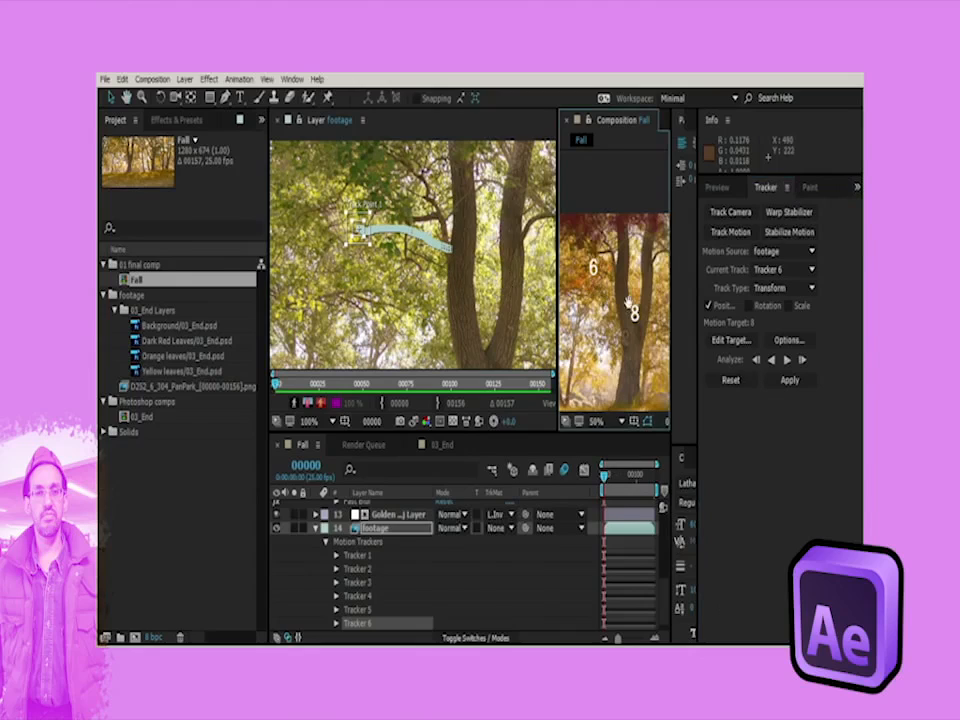
pyautogui.moveTo(628, 303); pyautogui.dragTo(703, 336)
pyautogui.moveTo(565, 347); pyautogui.dragTo(630, 300)
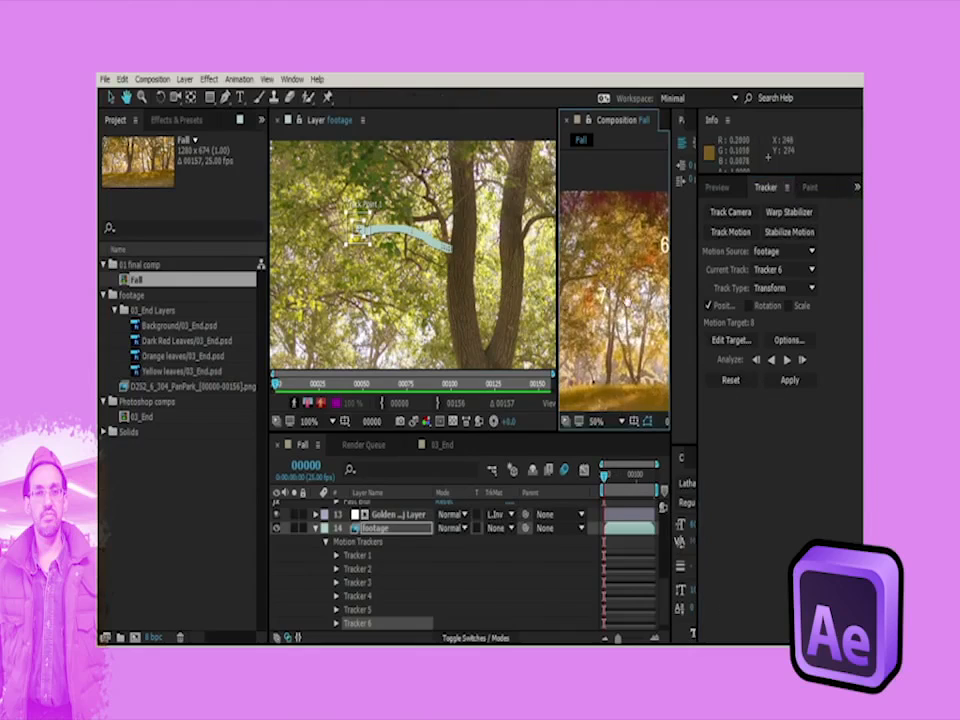
pyautogui.moveTo(664, 245); pyautogui.dragTo(678, 218)
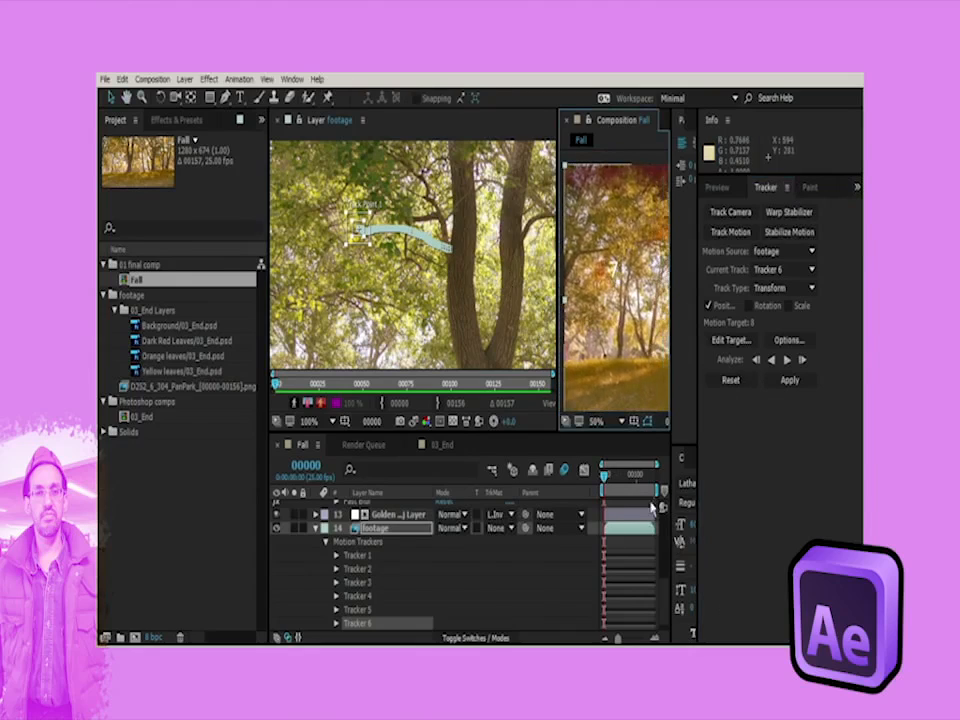
pyautogui.moveTo(634, 477); pyautogui.dragTo(668, 478)
pyautogui.press('space')
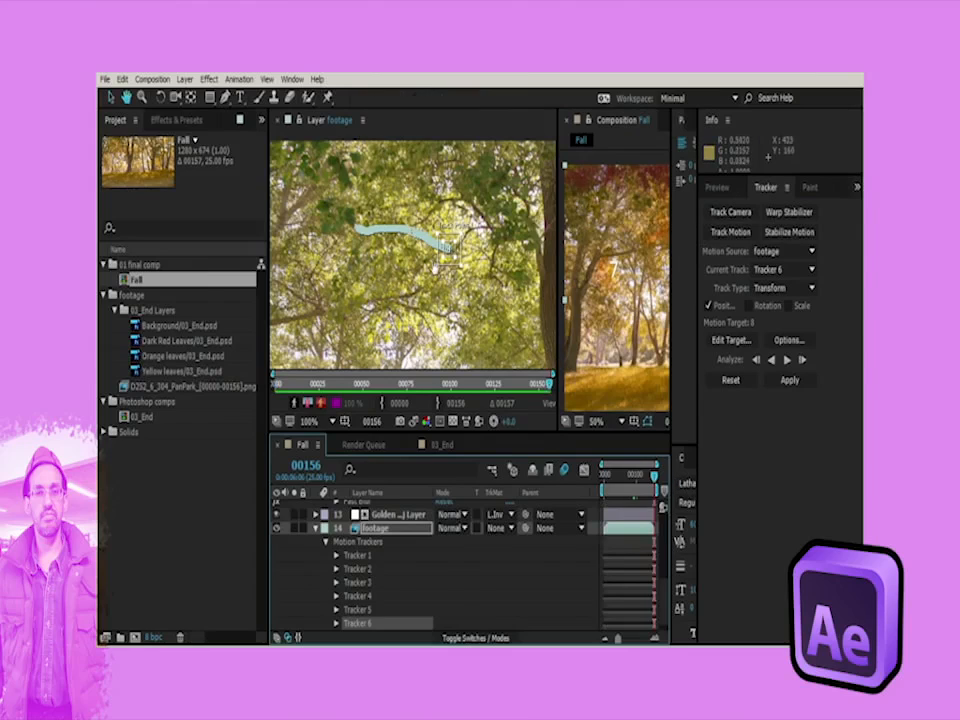
pyautogui.moveTo(435, 268); pyautogui.dragTo(487, 255)
pyautogui.moveTo(400, 271); pyautogui.dragTo(446, 211)
pyautogui.scroll(-1, 394, 238)
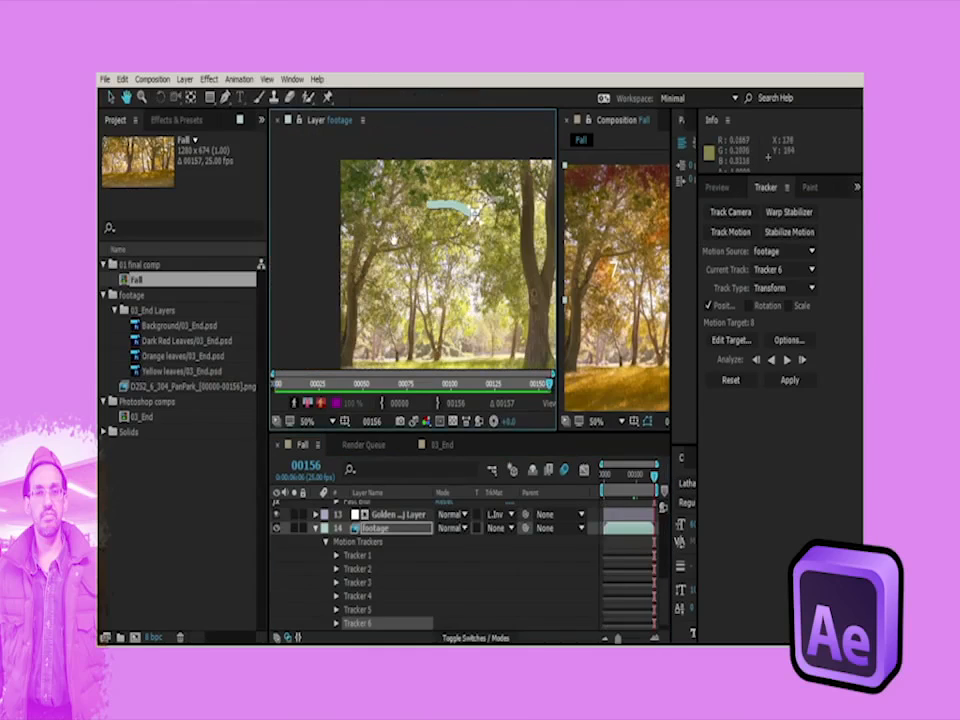
pyautogui.moveTo(394, 238); pyautogui.dragTo(405, 197)
pyautogui.scroll(2, 405, 198)
pyautogui.moveTo(349, 239); pyautogui.dragTo(384, 243)
pyautogui.scroll(-1, 384, 243)
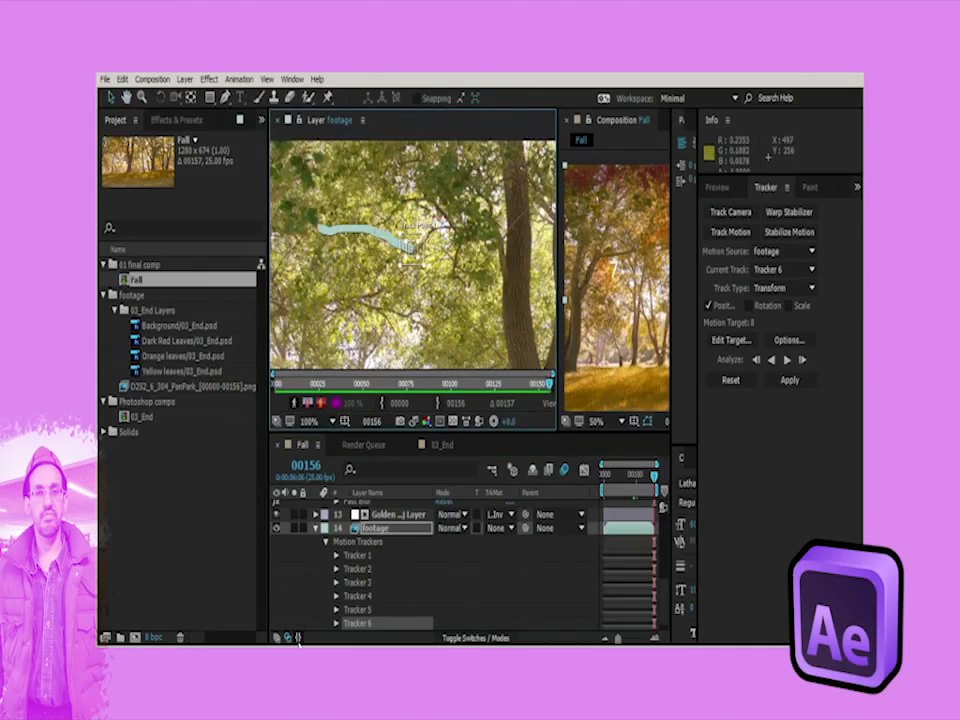
# Step: Add a seventh motion tracker to the footage layer and locate the number 7 patch's area in the footage
pyautogui.click(352, 582)
pyautogui.click(384, 531)
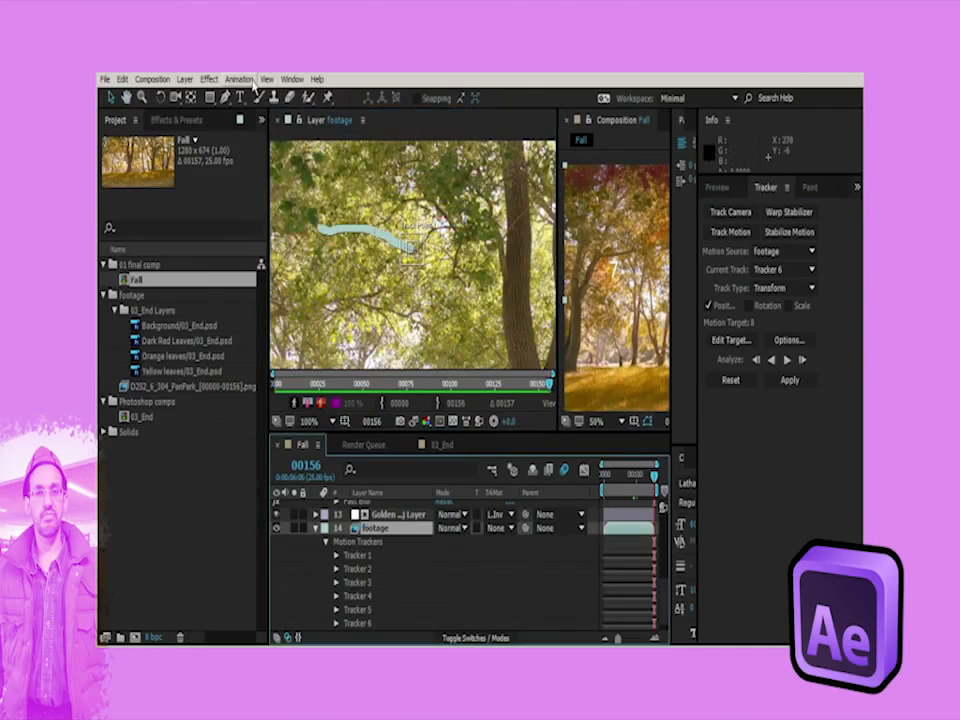
pyautogui.click(243, 79)
pyautogui.click(165, 349)
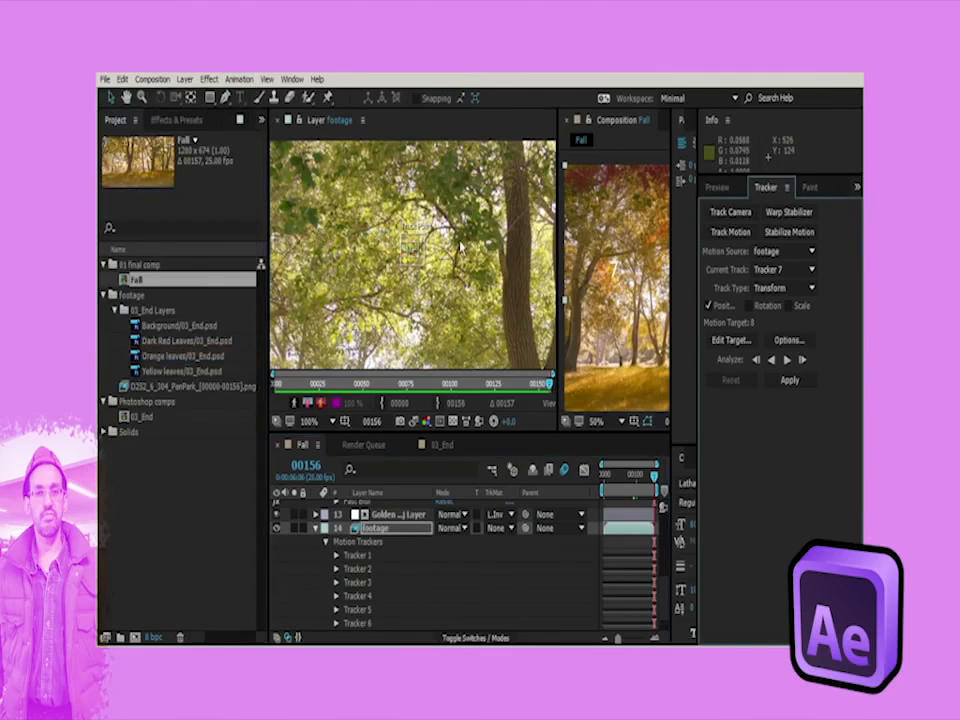
pyautogui.scroll(-1, 461, 248)
pyautogui.scroll(2, 461, 248)
pyautogui.moveTo(461, 248); pyautogui.dragTo(490, 182)
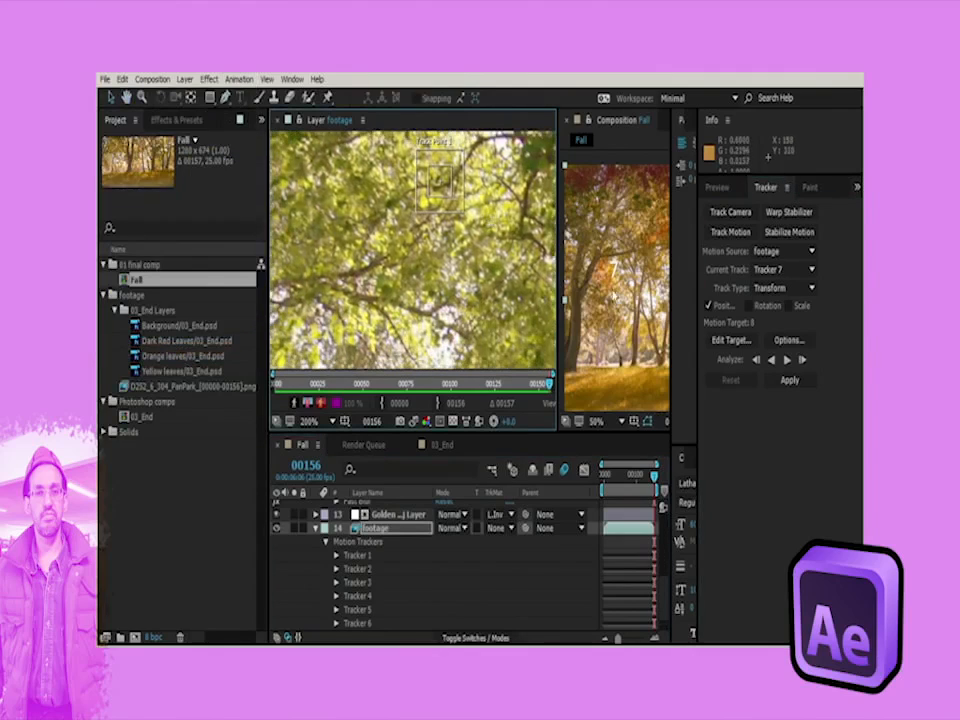
pyautogui.moveTo(479, 268); pyautogui.dragTo(512, 194)
pyautogui.scroll(-2, 656, 284)
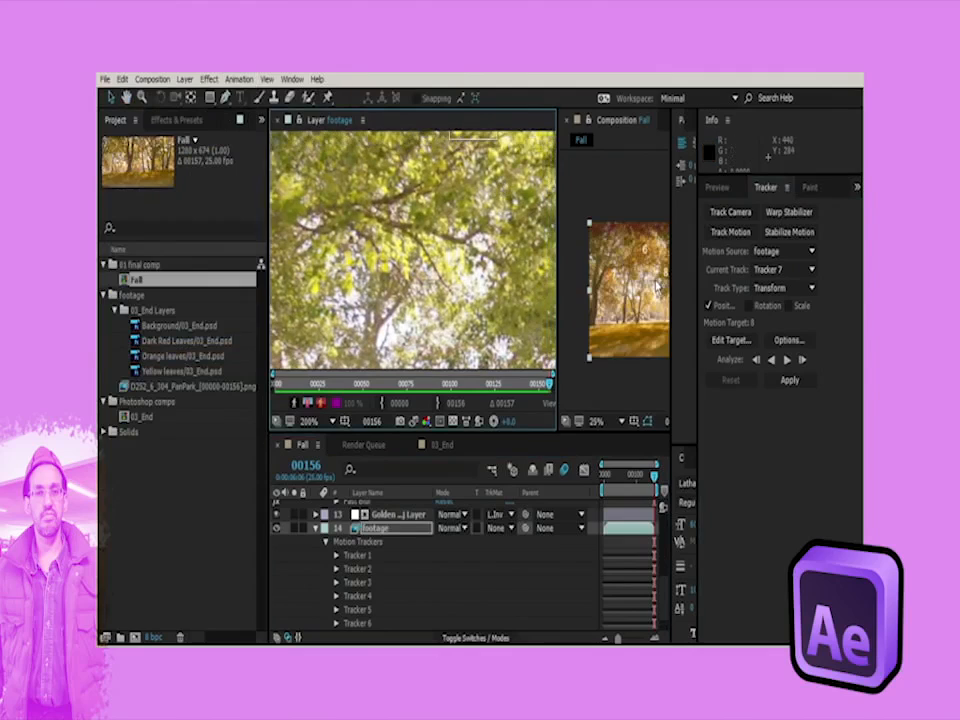
pyautogui.scroll(-2, 432, 240)
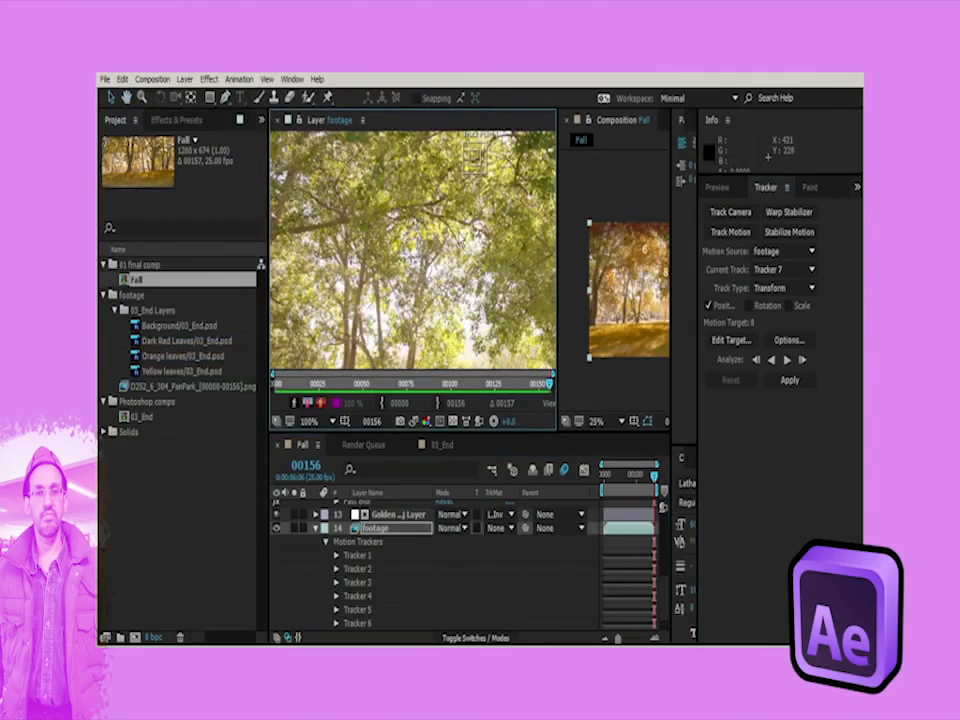
pyautogui.scroll(1, 445, 214)
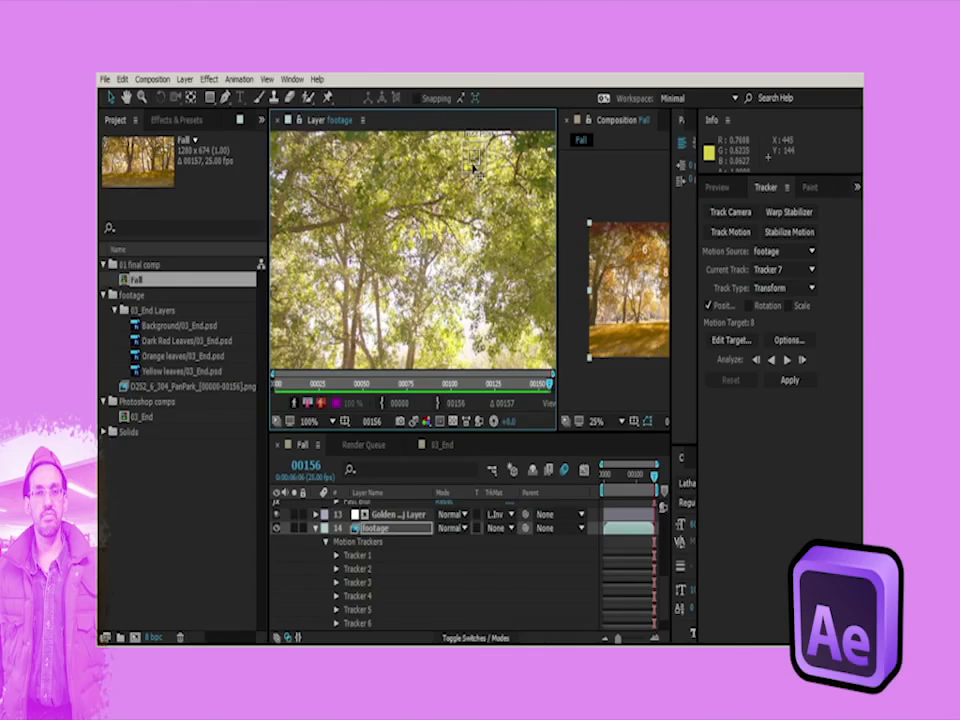
# Step: Place Tracker 7's track point on the leftmost tree's branch beside the dark twig, adjust its search region, and analyze backward
pyautogui.moveTo(473, 168); pyautogui.dragTo(327, 286)
pyautogui.press('space')
pyautogui.moveTo(382, 266); pyautogui.dragTo(545, 205)
pyautogui.scroll(1, 524, 204)
pyautogui.press('space')
pyautogui.moveTo(487, 225); pyautogui.dragTo(518, 178)
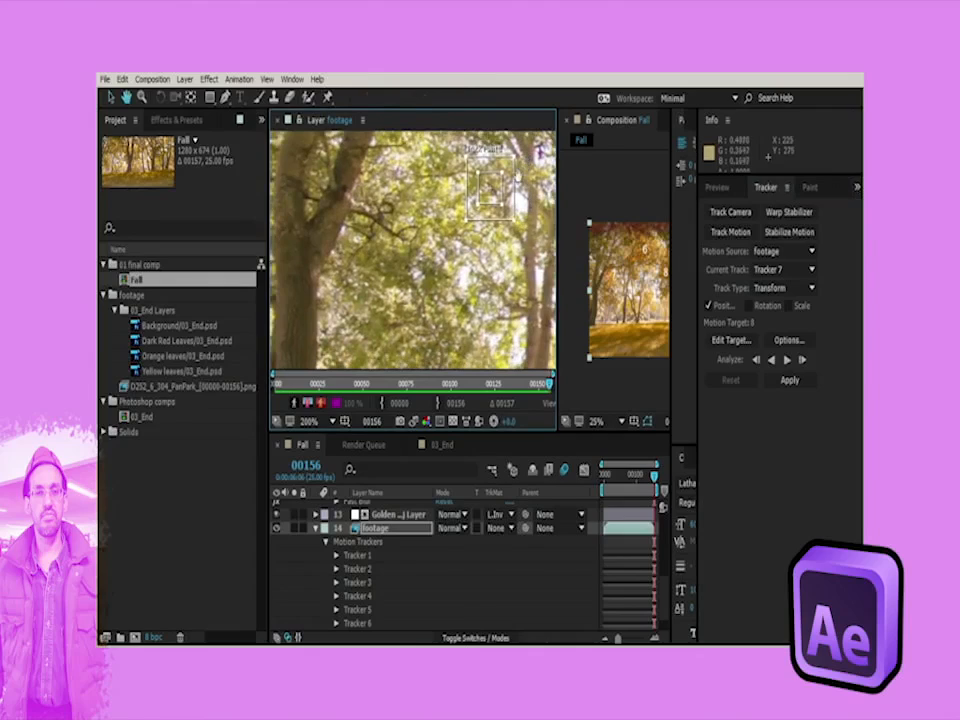
pyautogui.moveTo(484, 216); pyautogui.dragTo(414, 262)
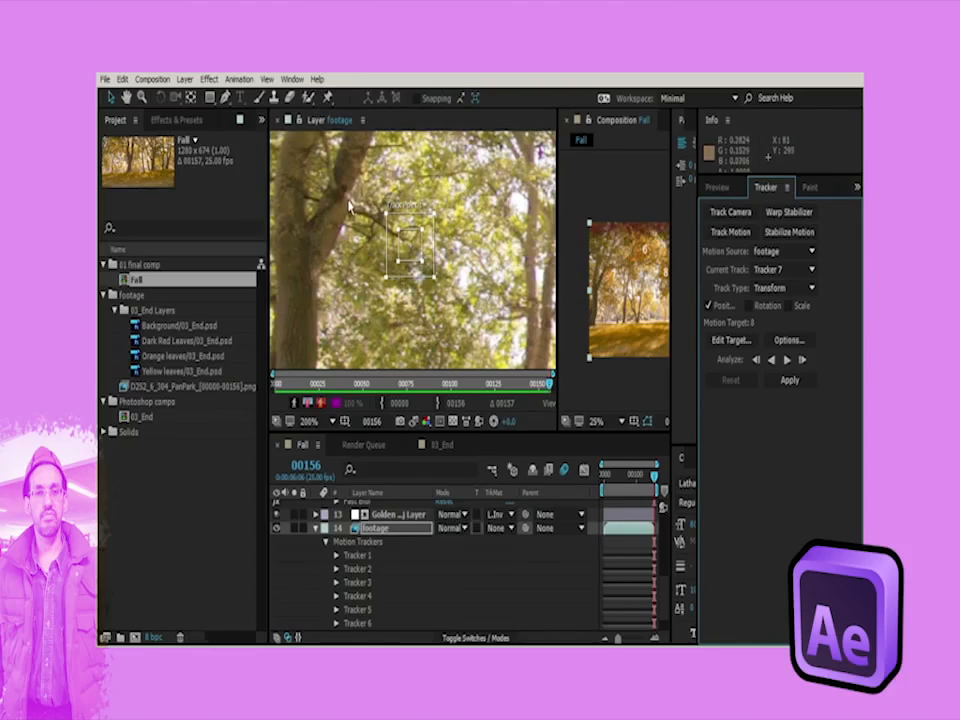
pyautogui.moveTo(414, 261); pyautogui.dragTo(352, 212)
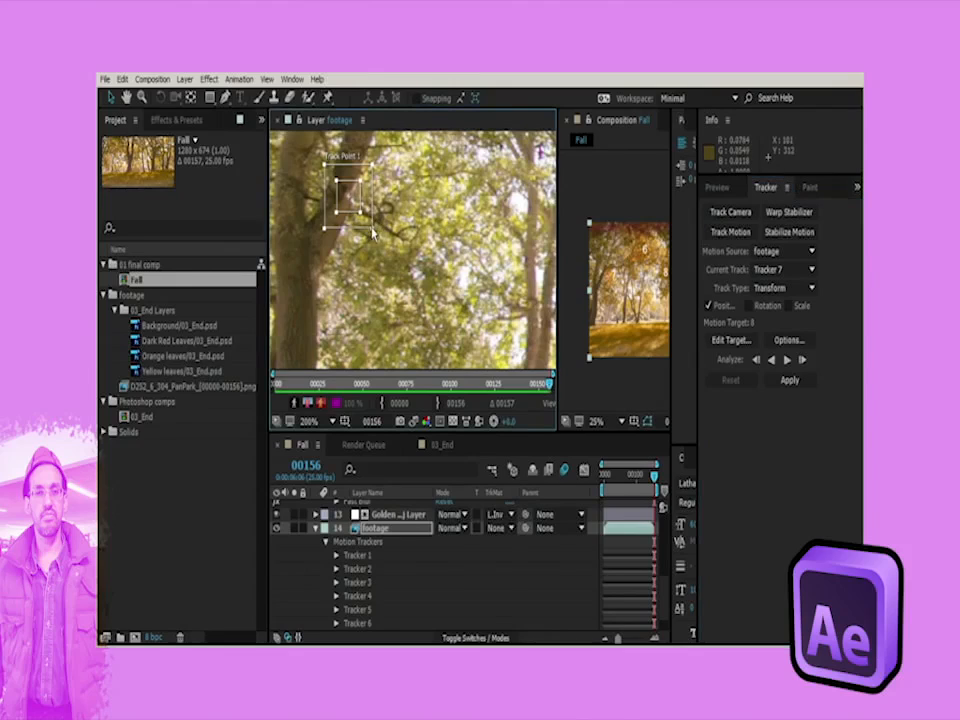
pyautogui.moveTo(373, 229); pyautogui.dragTo(377, 224)
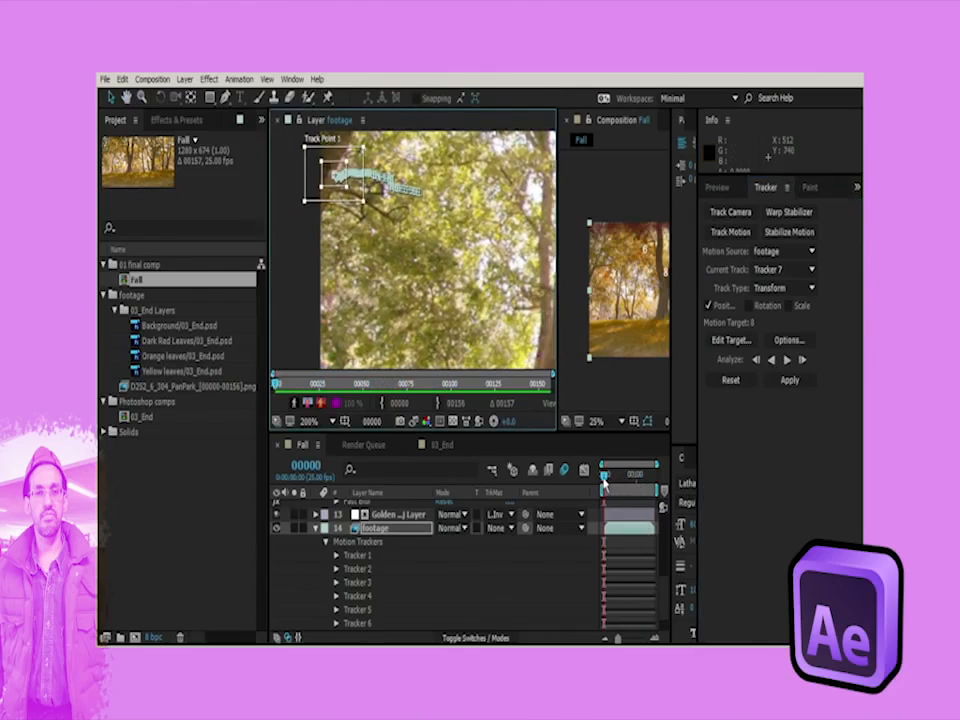
# Step: Return to frame 156 and add an eighth motion tracker to the footage layer
pyautogui.moveTo(603, 483); pyautogui.dragTo(665, 514)
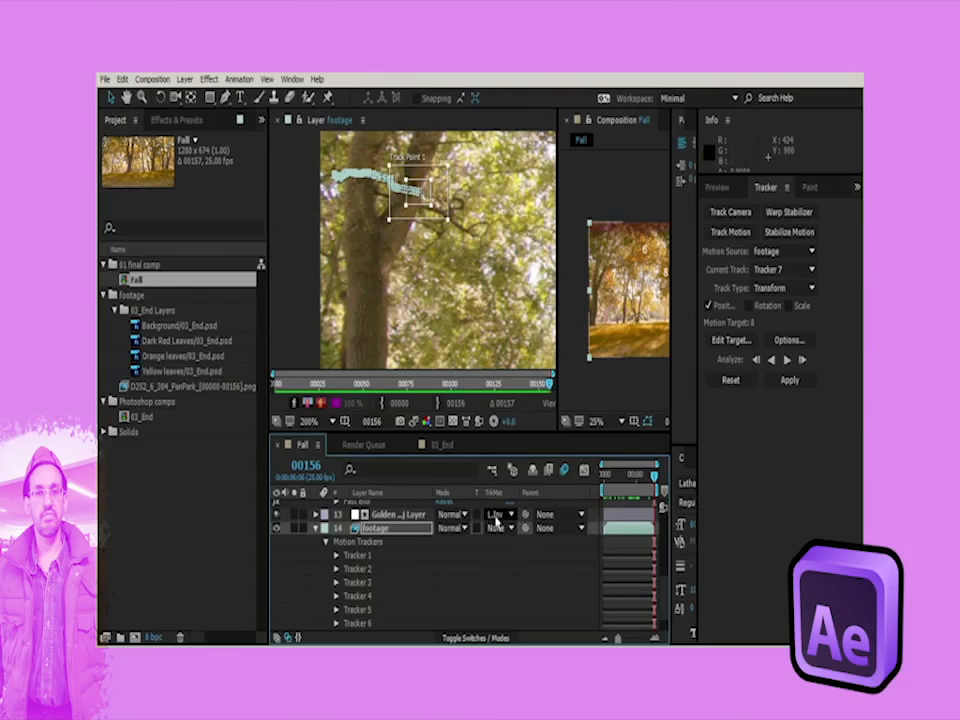
pyautogui.click(297, 571)
pyautogui.click(370, 530)
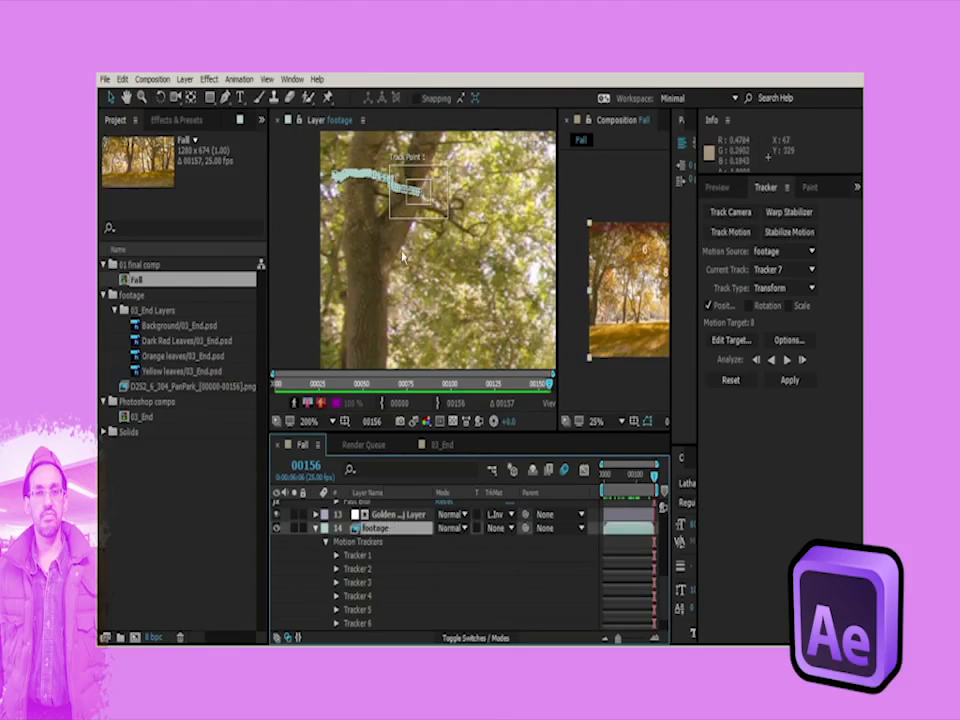
pyautogui.click(239, 79)
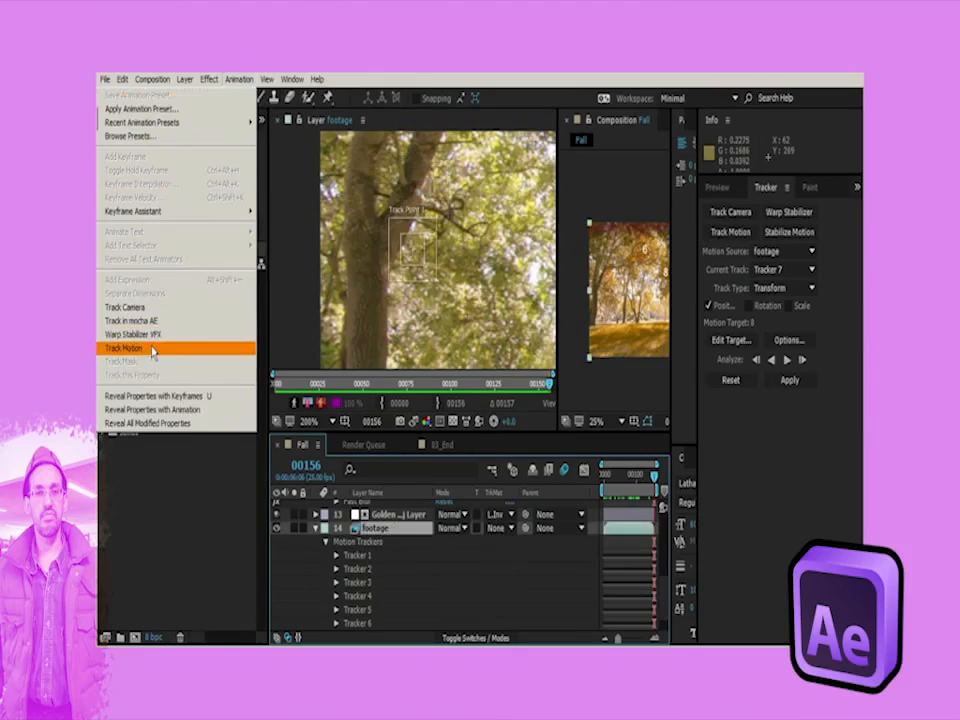
pyautogui.click(152, 349)
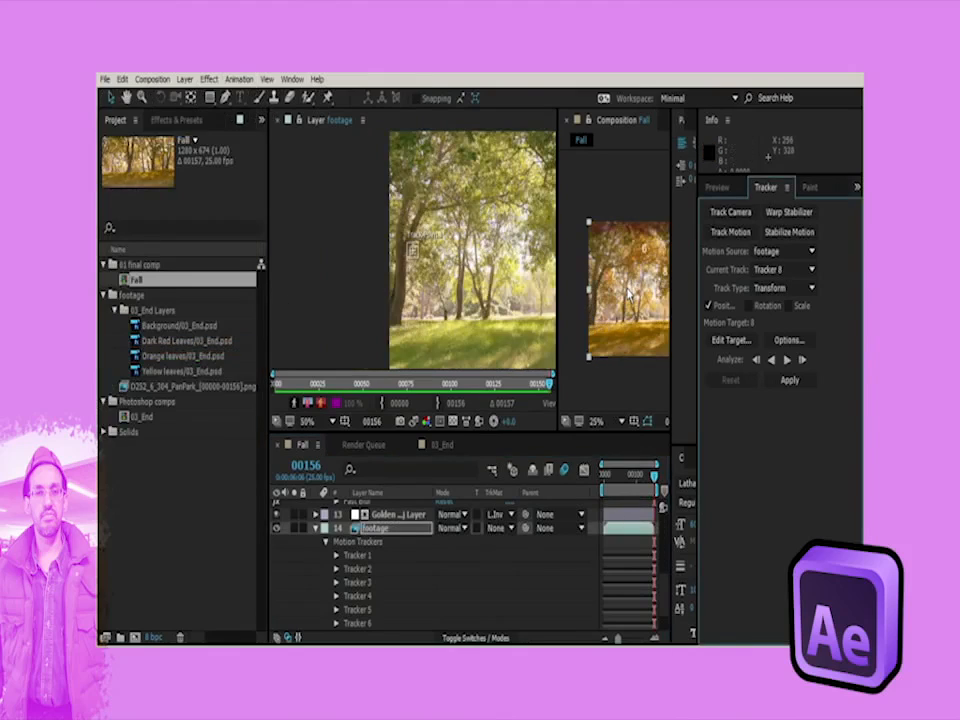
# Step: Locate the number 8 patch and move Tracker 8's track point into the foliage left of the large forked trunk
pyautogui.scroll(2, 627, 294)
pyautogui.moveTo(624, 268)
pyautogui.mouseDown()
pyautogui.moveTo(659, 271)
pyautogui.moveTo(597, 271)
pyautogui.moveTo(613, 271)
pyautogui.mouseUp()
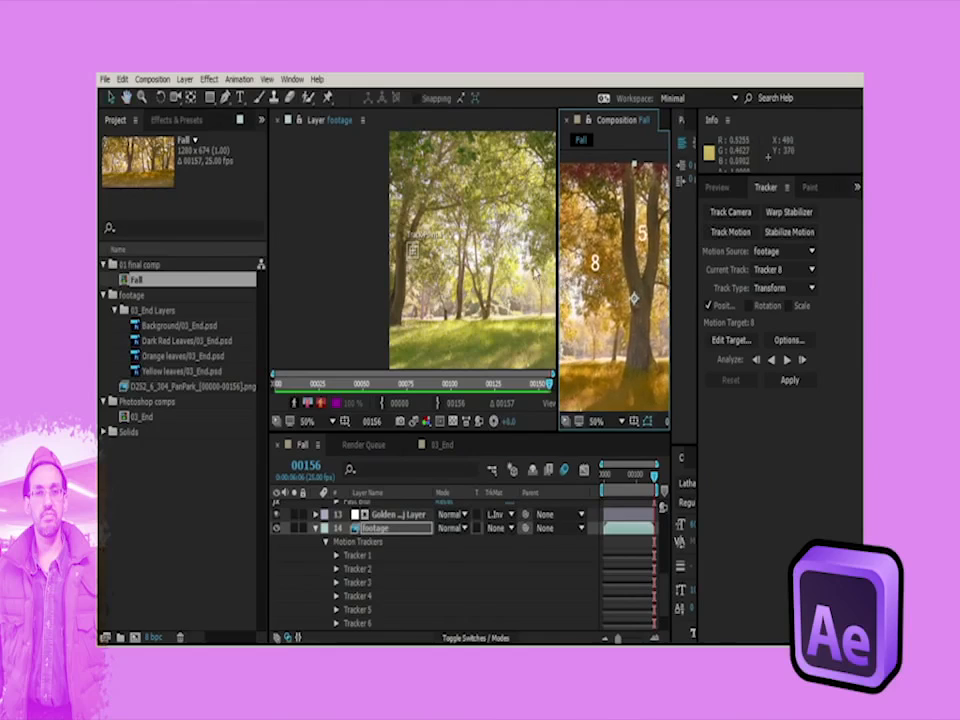
pyautogui.moveTo(535, 271); pyautogui.dragTo(490, 268)
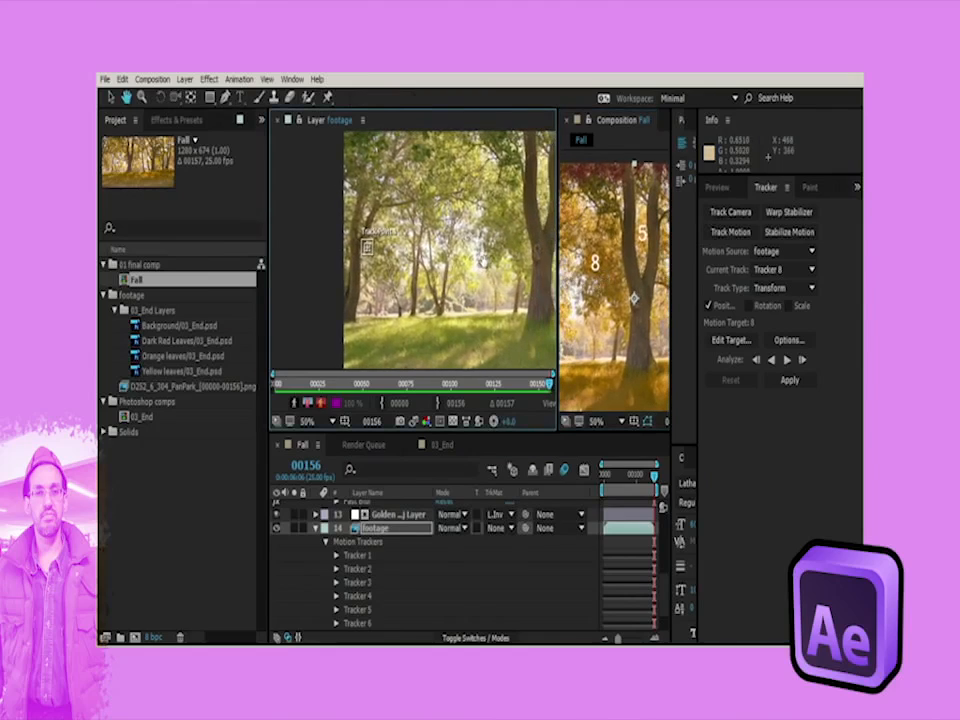
pyautogui.scroll(4, 366, 245)
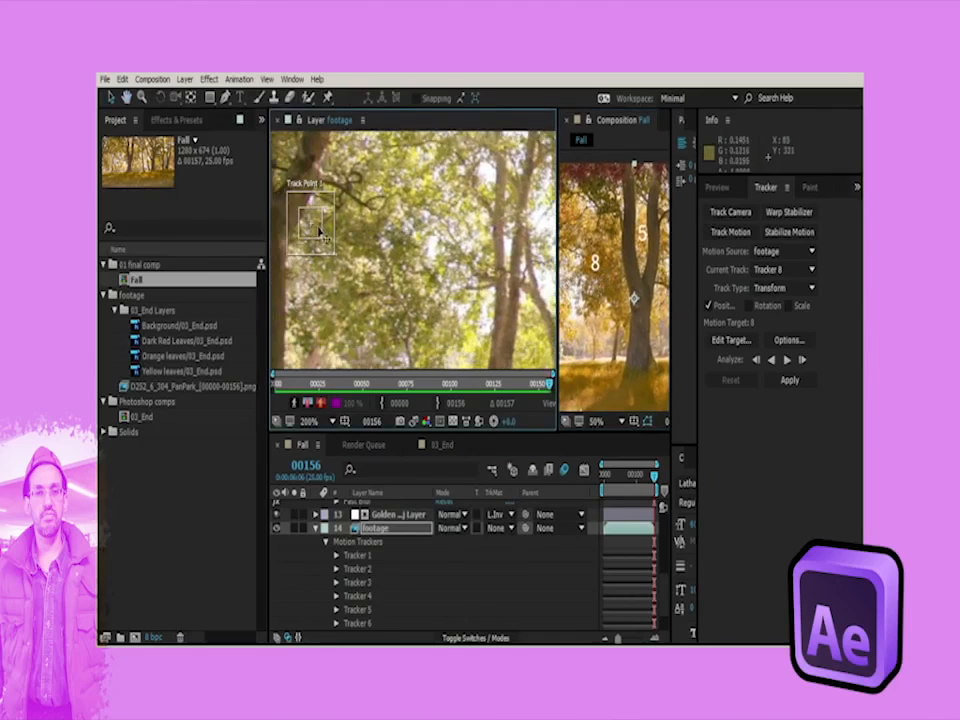
pyautogui.moveTo(318, 232); pyautogui.dragTo(479, 225)
pyautogui.moveTo(526, 262); pyautogui.dragTo(358, 275)
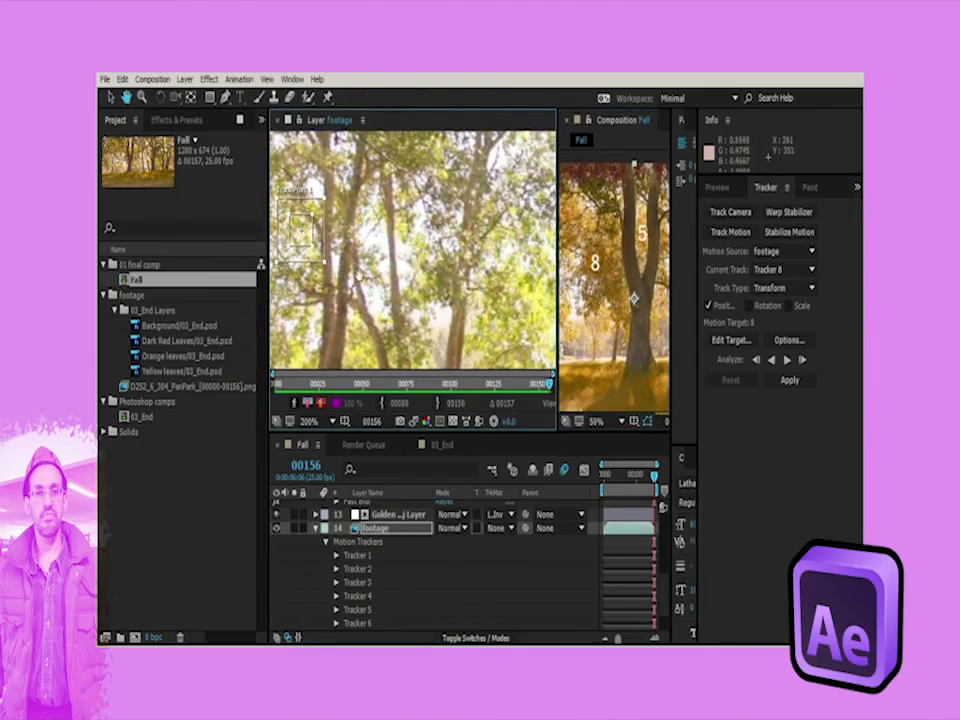
pyautogui.moveTo(304, 246); pyautogui.dragTo(437, 283)
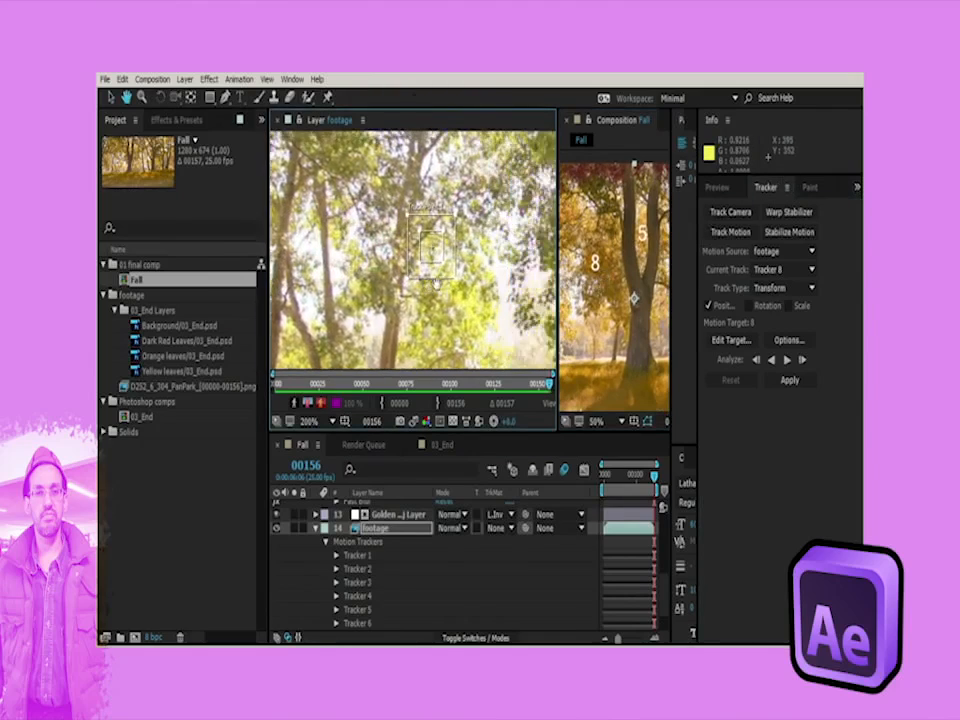
pyautogui.scroll(-4, 437, 283)
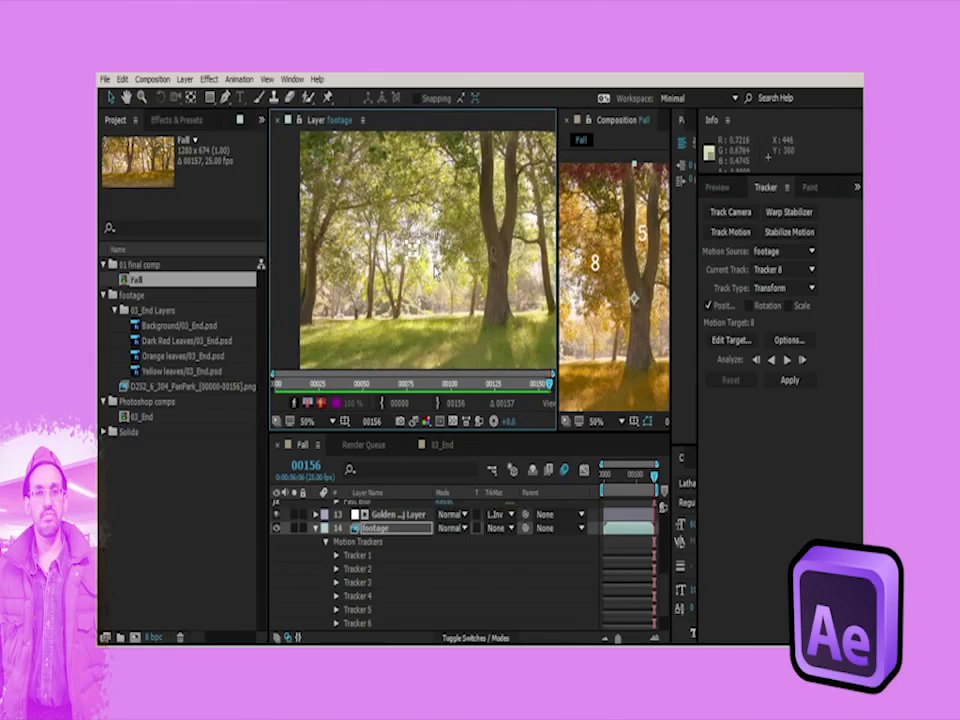
pyautogui.scroll(2, 427, 268)
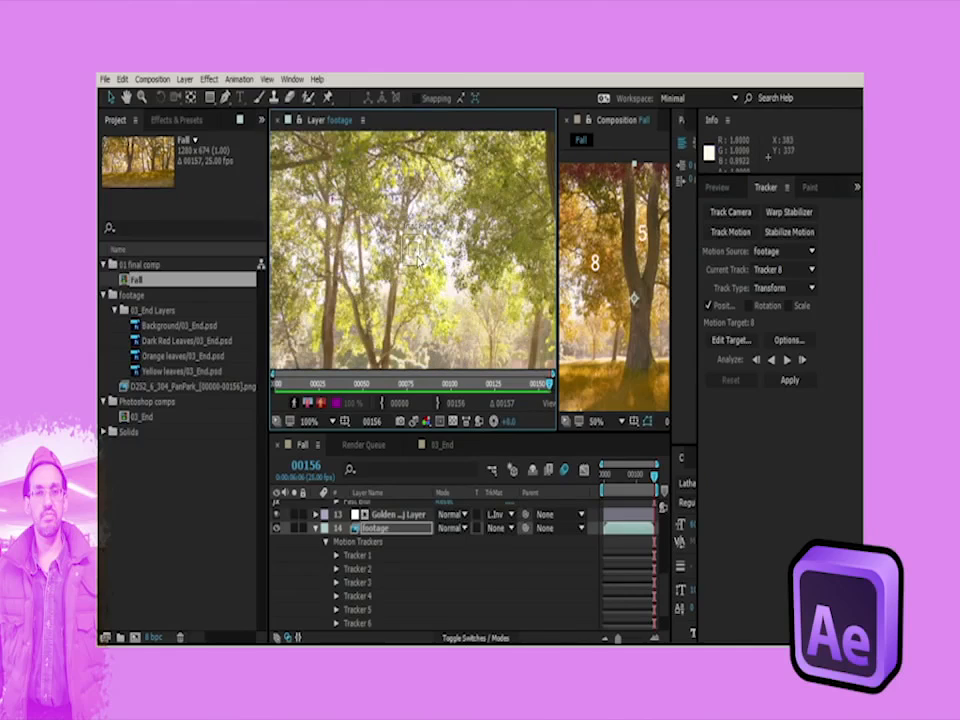
pyautogui.moveTo(418, 262); pyautogui.dragTo(448, 262)
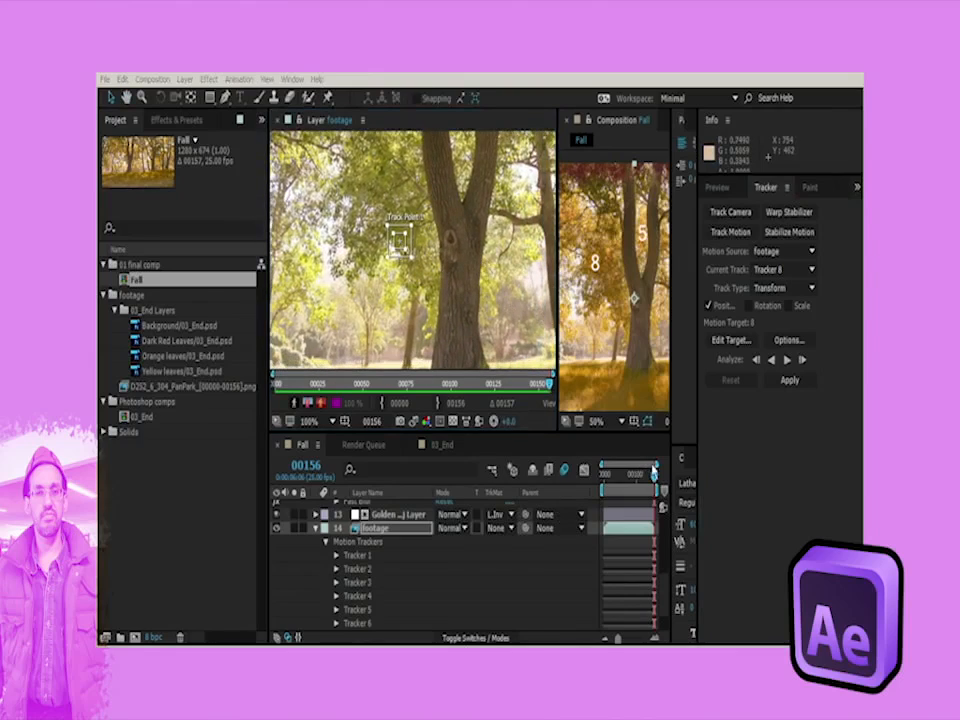
# Step: At frame 156, move Tracker 8's track point to the foliage farther left of the forked trunk, accept the tracker options, and analyze backward
pyautogui.moveTo(654, 485)
pyautogui.mouseDown()
pyautogui.moveTo(607, 487)
pyautogui.moveTo(657, 487)
pyautogui.mouseUp()
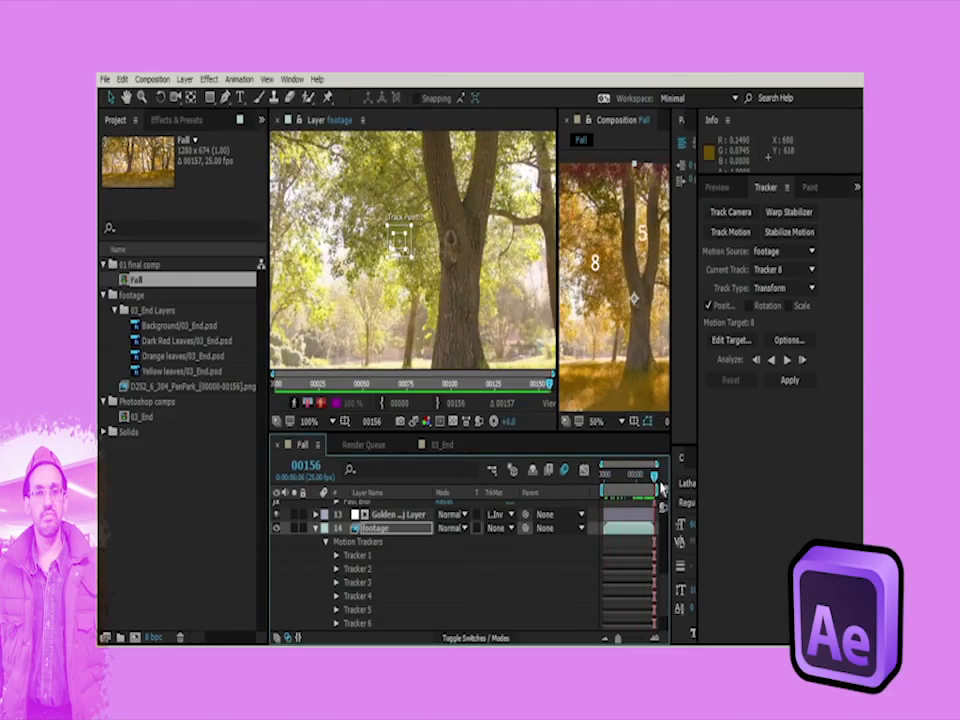
pyautogui.moveTo(401, 247); pyautogui.dragTo(342, 268)
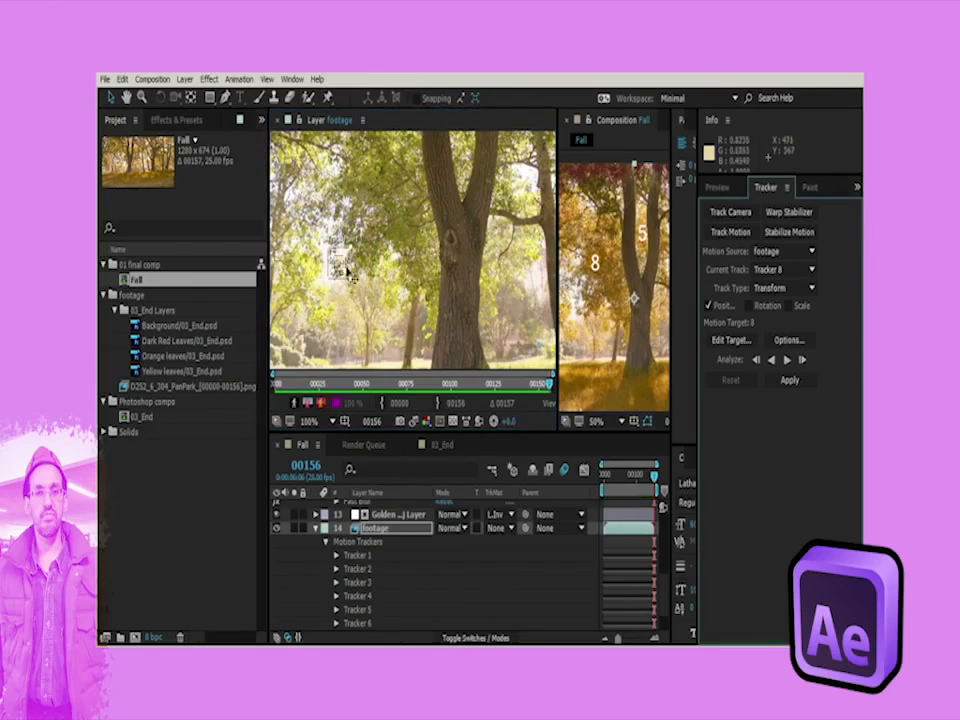
pyautogui.click(776, 342)
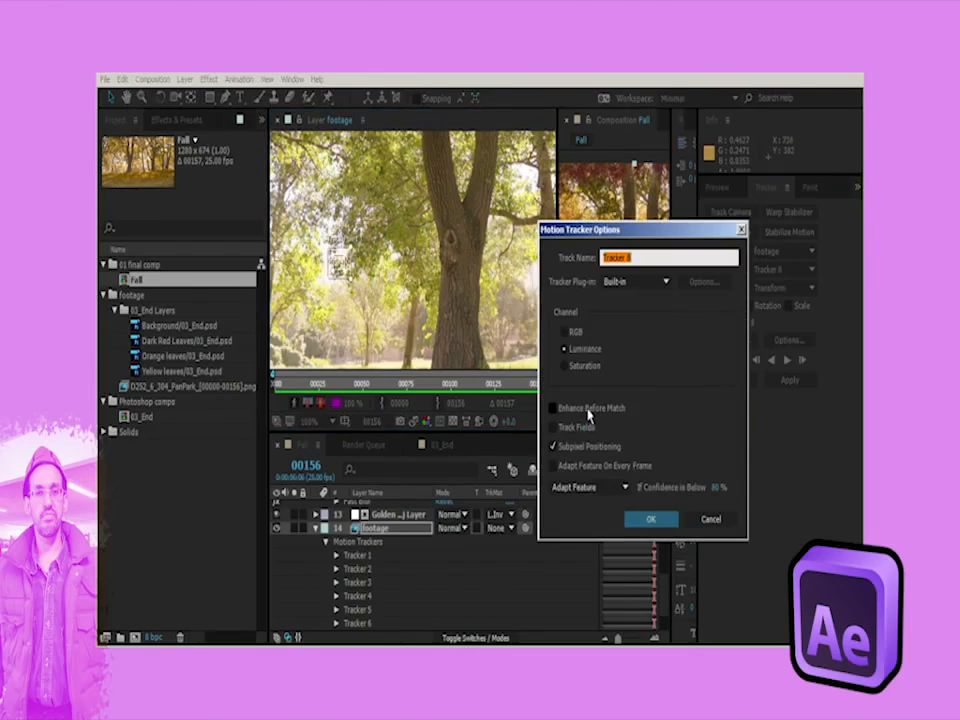
pyautogui.click(645, 519)
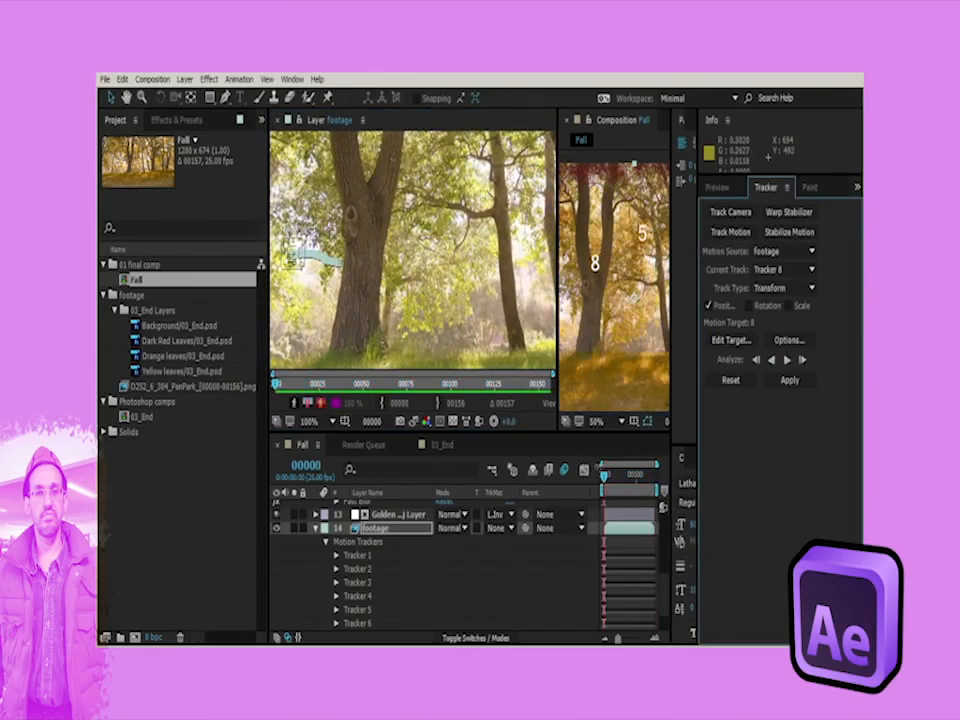
# Step: Return to frame 156, add a null object above the number 8 text layer, and rename it Track 1
pyautogui.moveTo(605, 481); pyautogui.dragTo(655, 476)
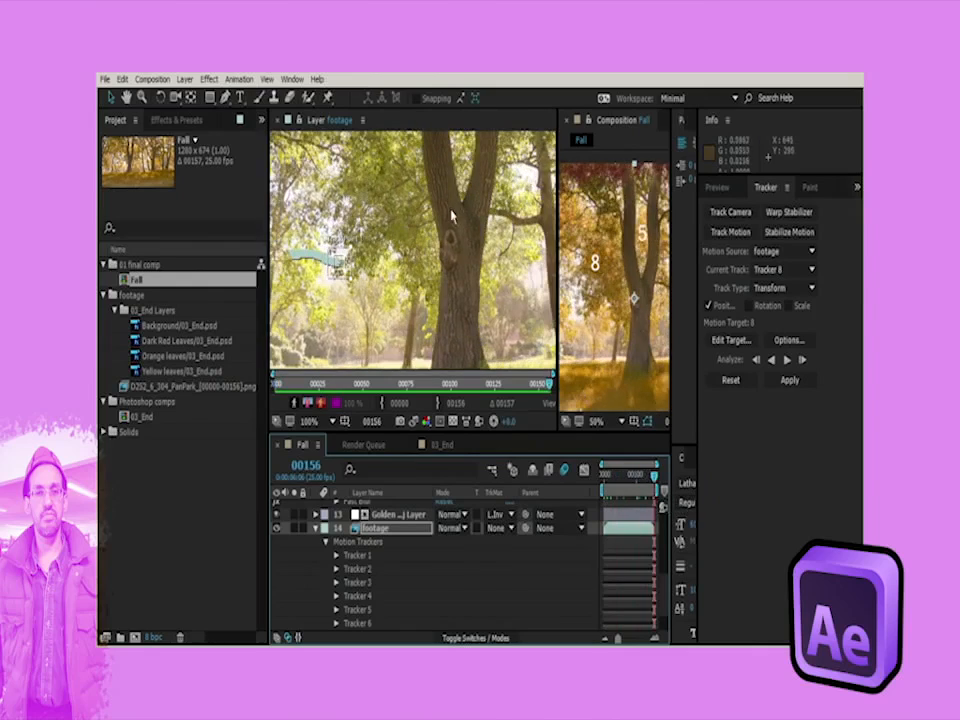
pyautogui.scroll(-4, 393, 253)
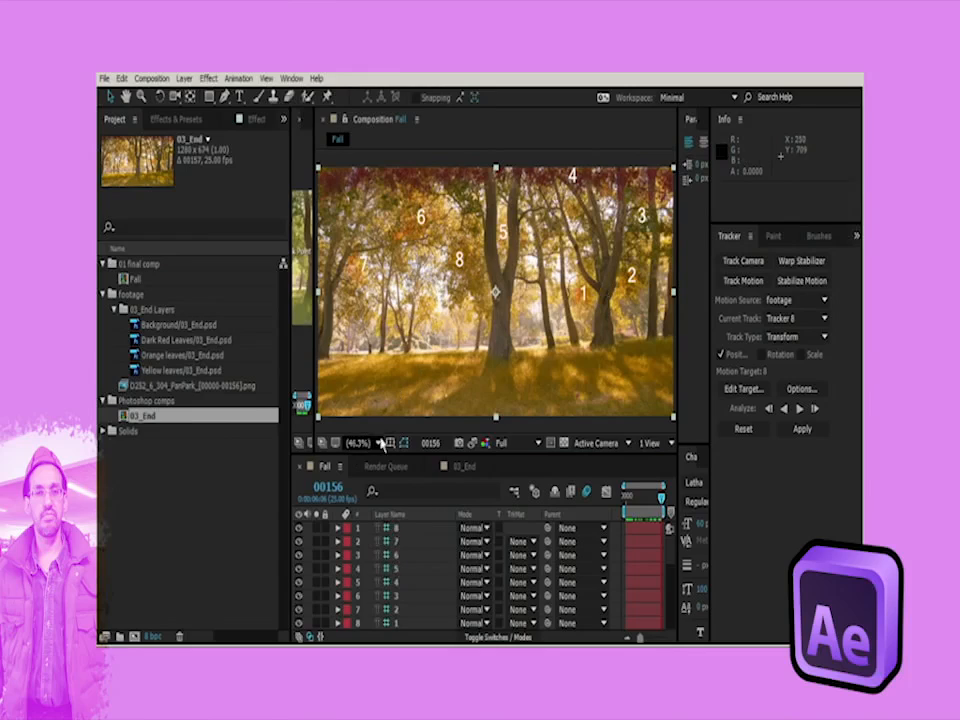
pyautogui.click(398, 534)
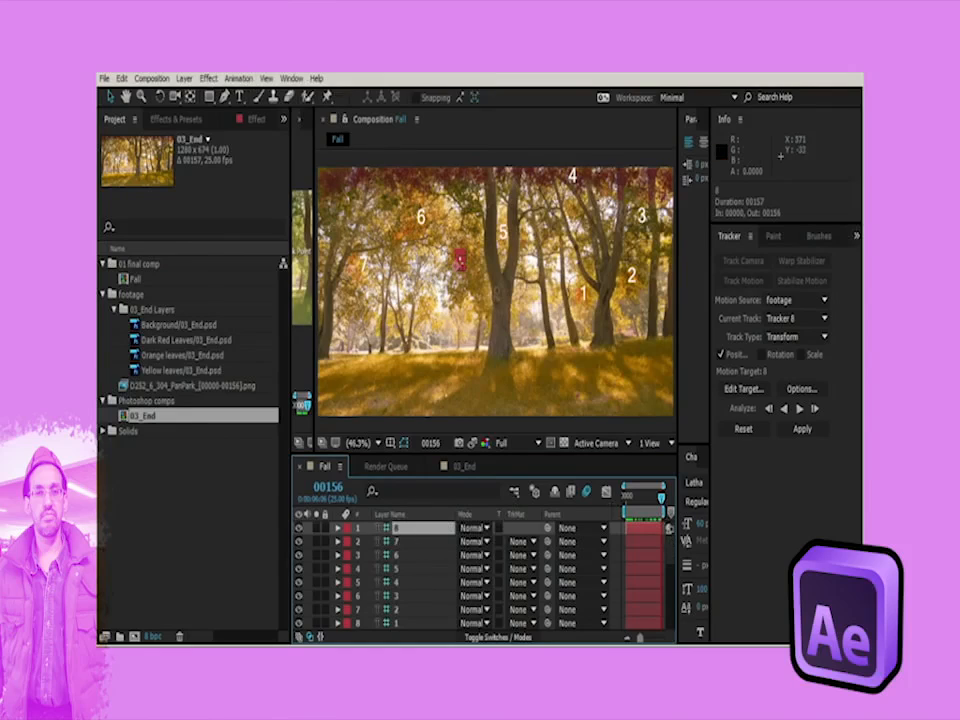
pyautogui.click(185, 79)
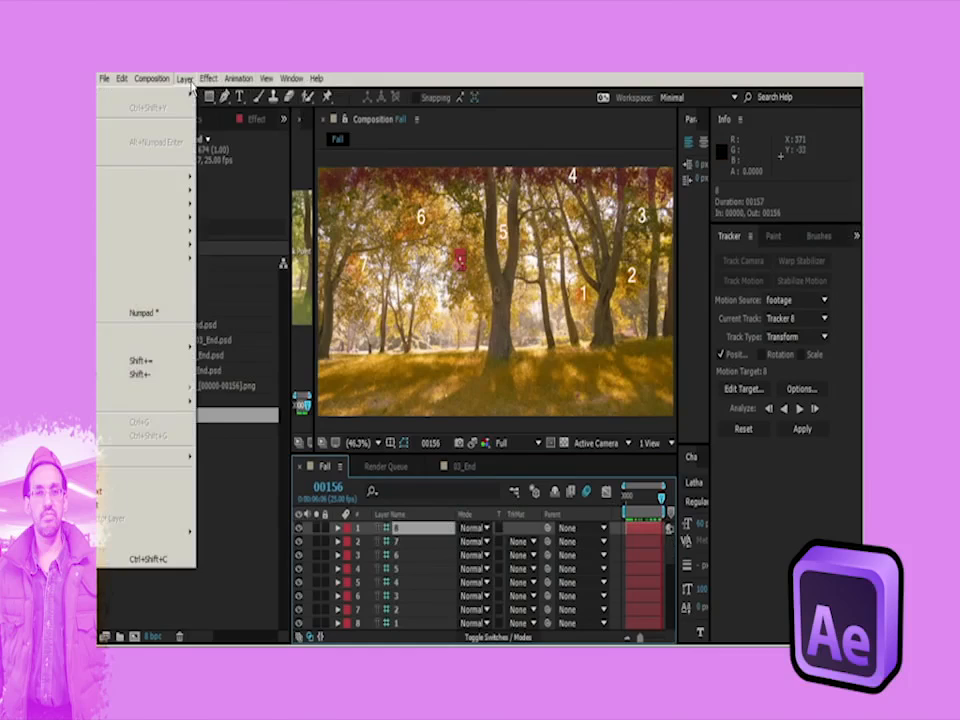
pyautogui.moveTo(185, 94)
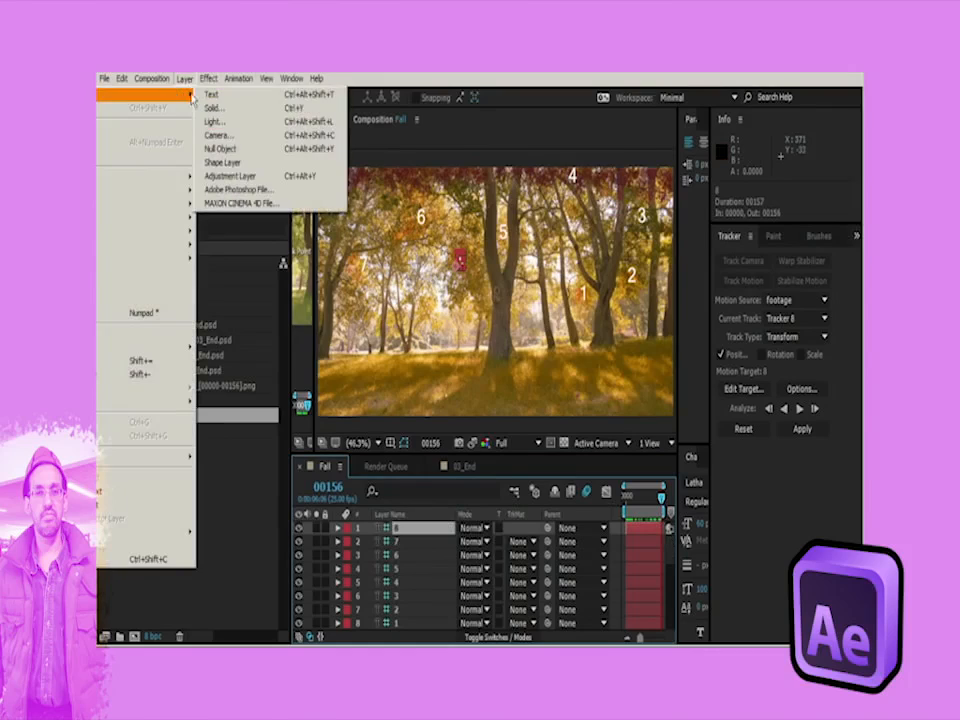
pyautogui.click(257, 149)
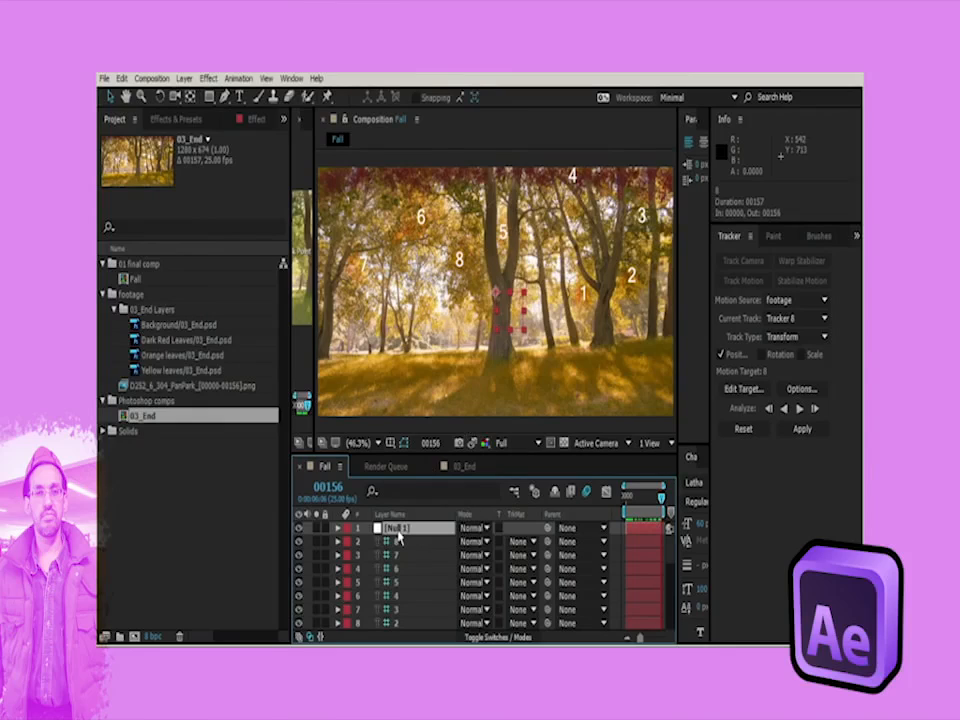
pyautogui.press('Return')
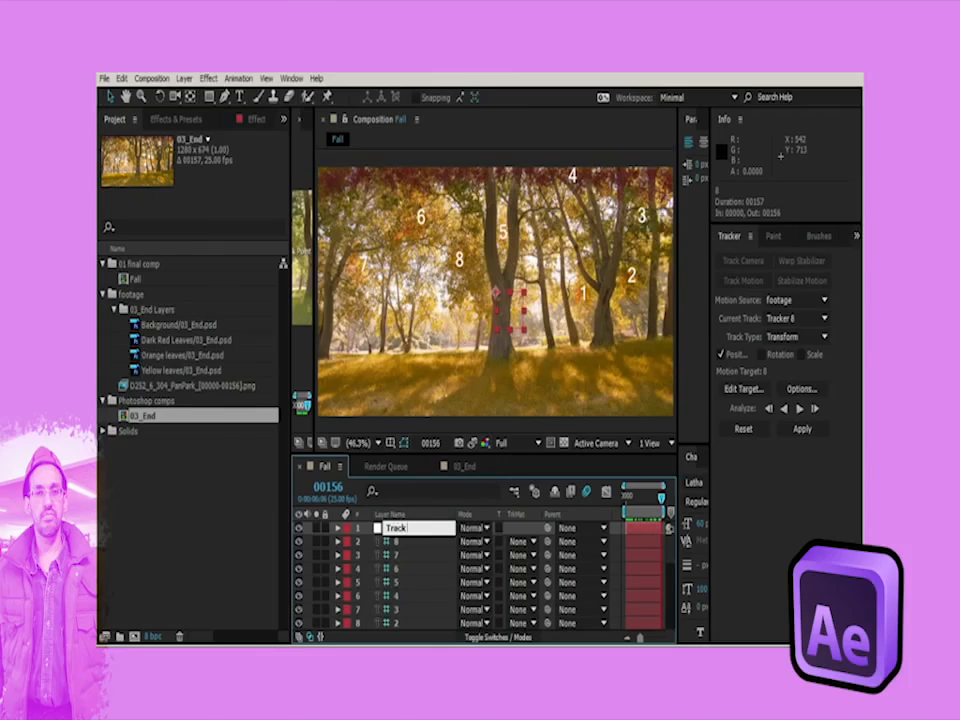
pyautogui.press('Return')
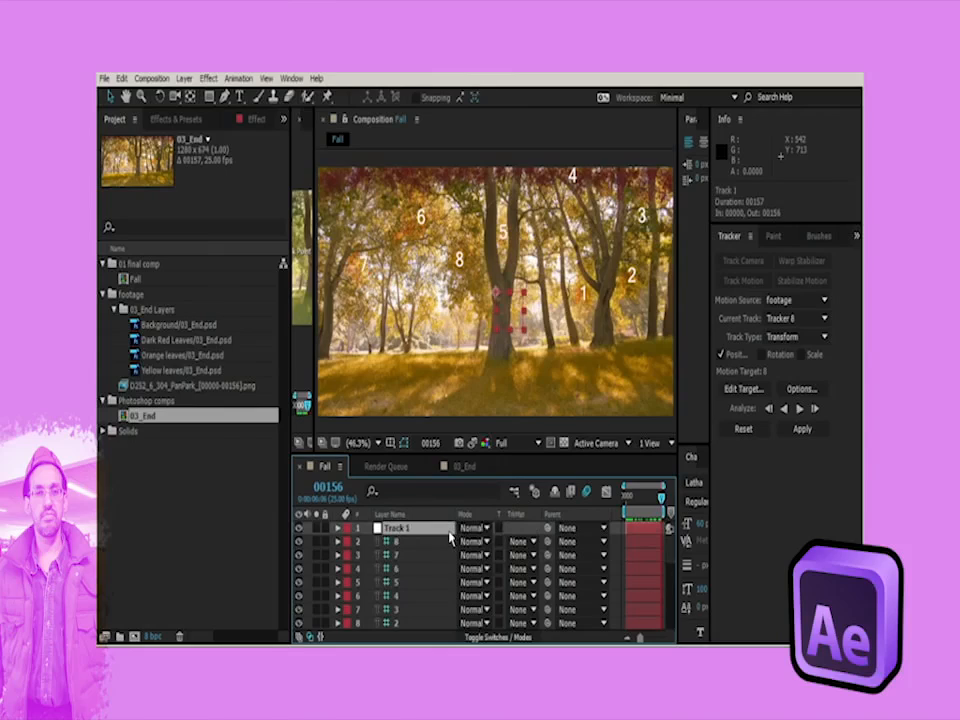
# Step: Duplicate the Track 1 null seven times to make nulls Track 2 through Track 8
pyautogui.hotkey('ctrl', 'd')
pyautogui.hotkey('ctrl', 'd')
pyautogui.hotkey('ctrl', 'd')
pyautogui.hotkey('ctrl', 'd')
pyautogui.hotkey('ctrl', 'd')
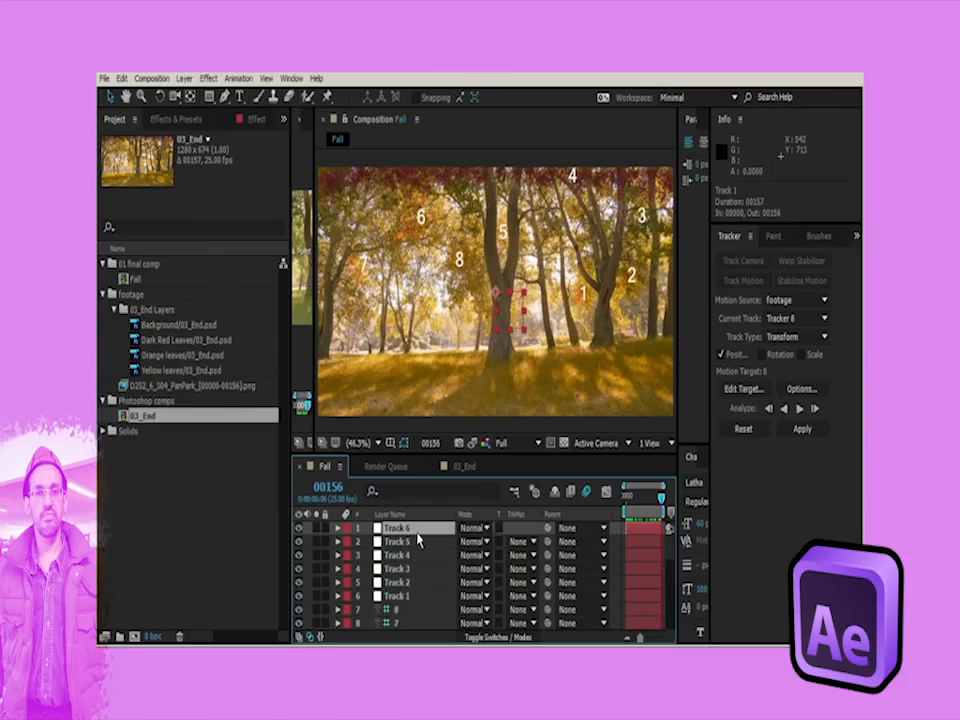
pyautogui.hotkey('ctrl', 'd')
pyautogui.hotkey('ctrl', 'd')
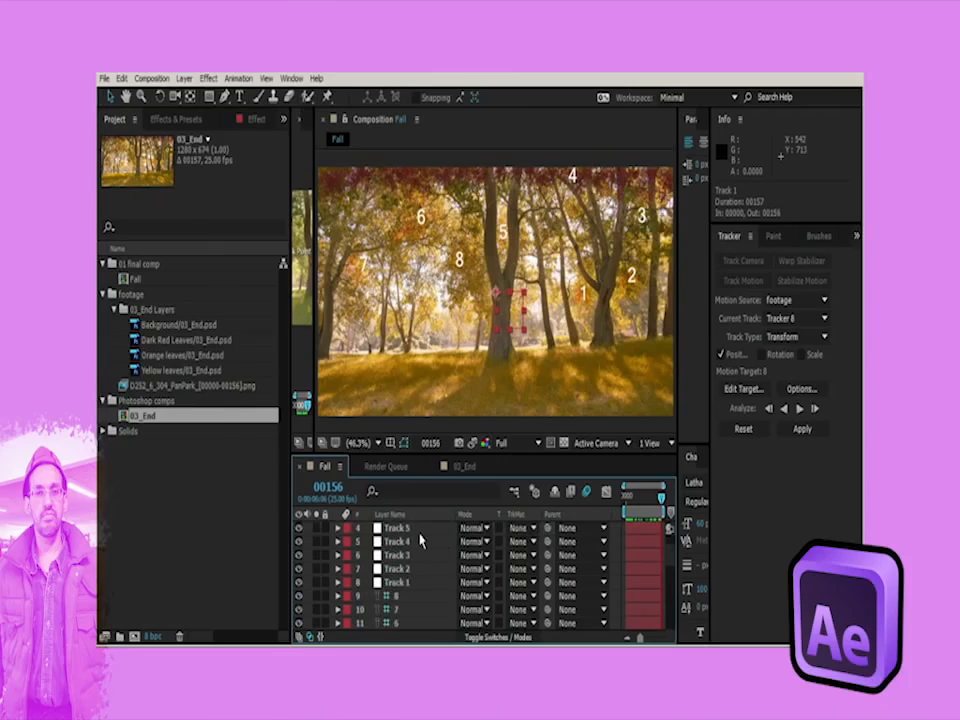
# Step: Select the Track 1 null, make Tracker 1 the current track, and open its motion target settings
pyautogui.scroll(-3, 450, 610)
pyautogui.click(395, 583)
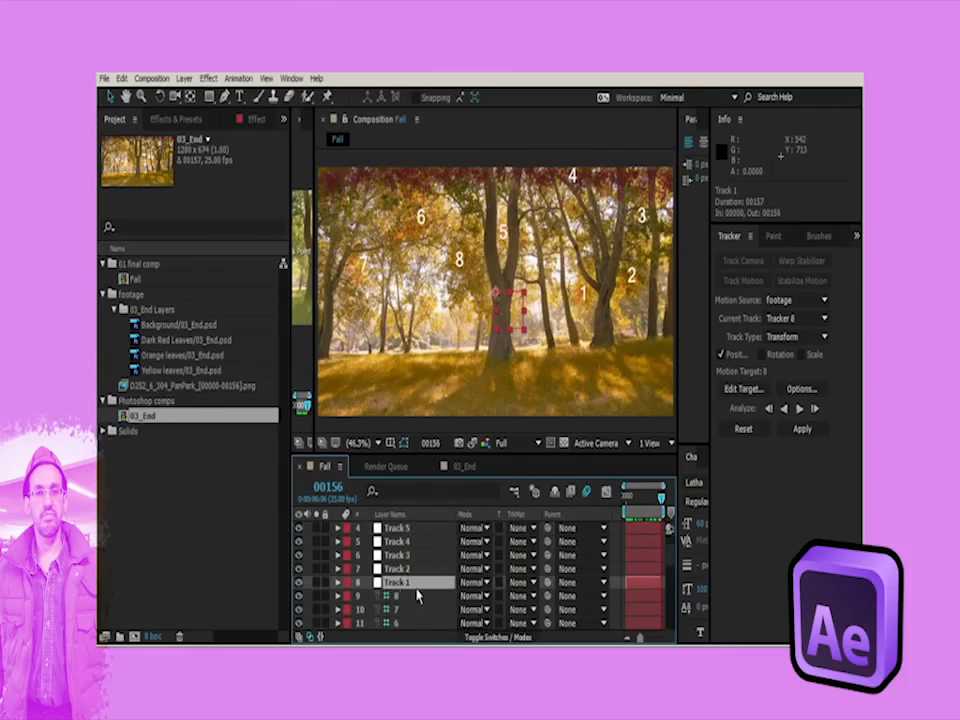
pyautogui.click(798, 320)
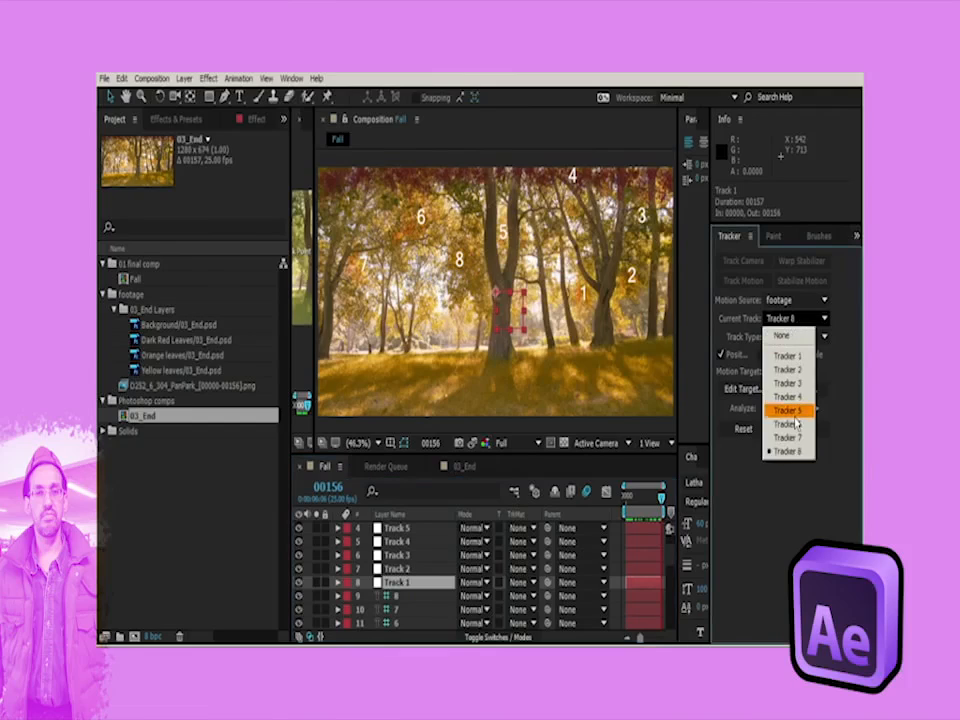
pyautogui.click(793, 363)
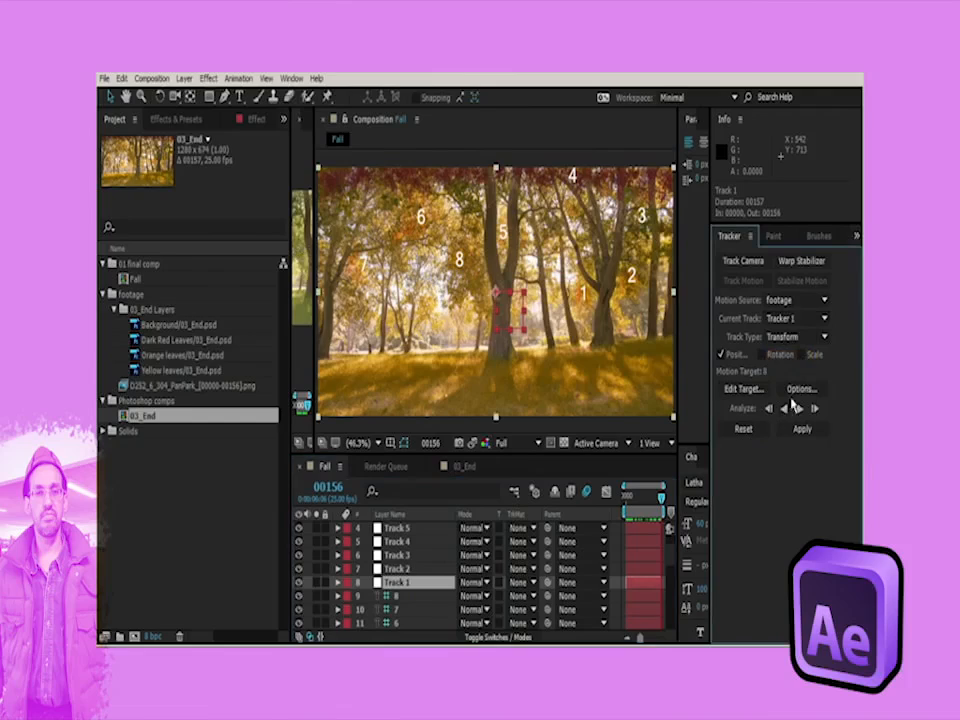
pyautogui.click(746, 390)
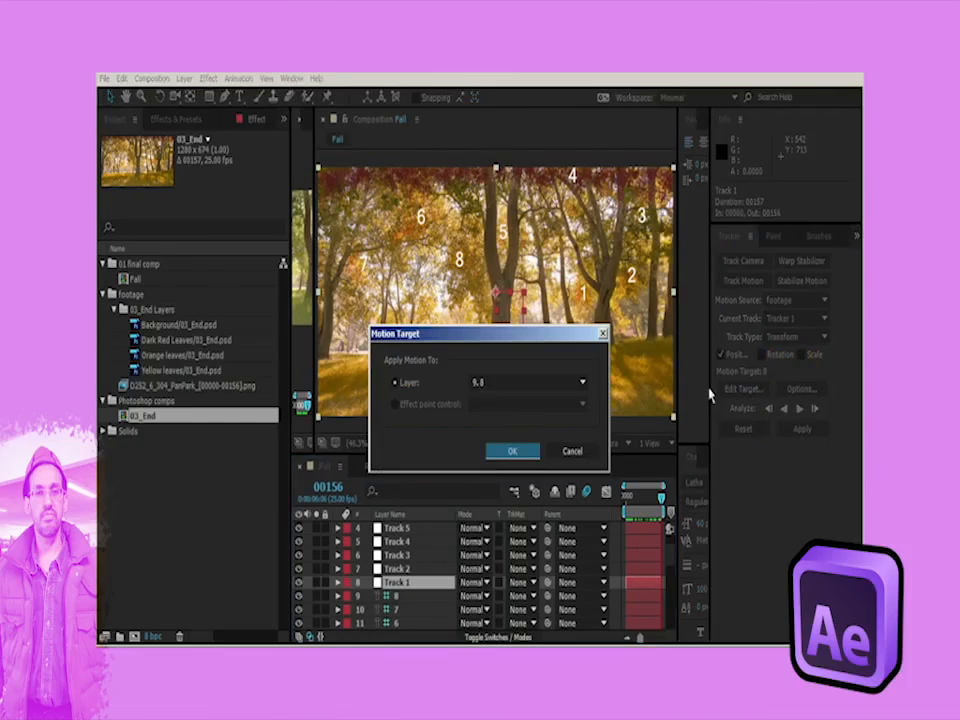
# Step: Set the Track 1 null as Tracker 1's motion target and apply the tracking data in X and Y
pyautogui.click(528, 387)
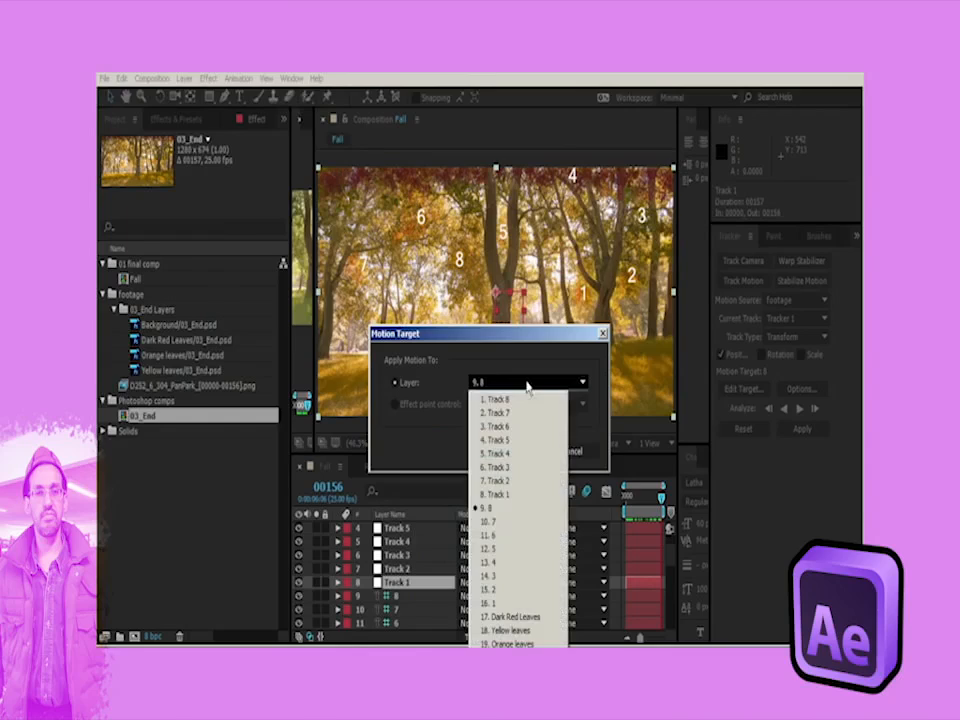
pyautogui.click(518, 496)
pyautogui.click(521, 454)
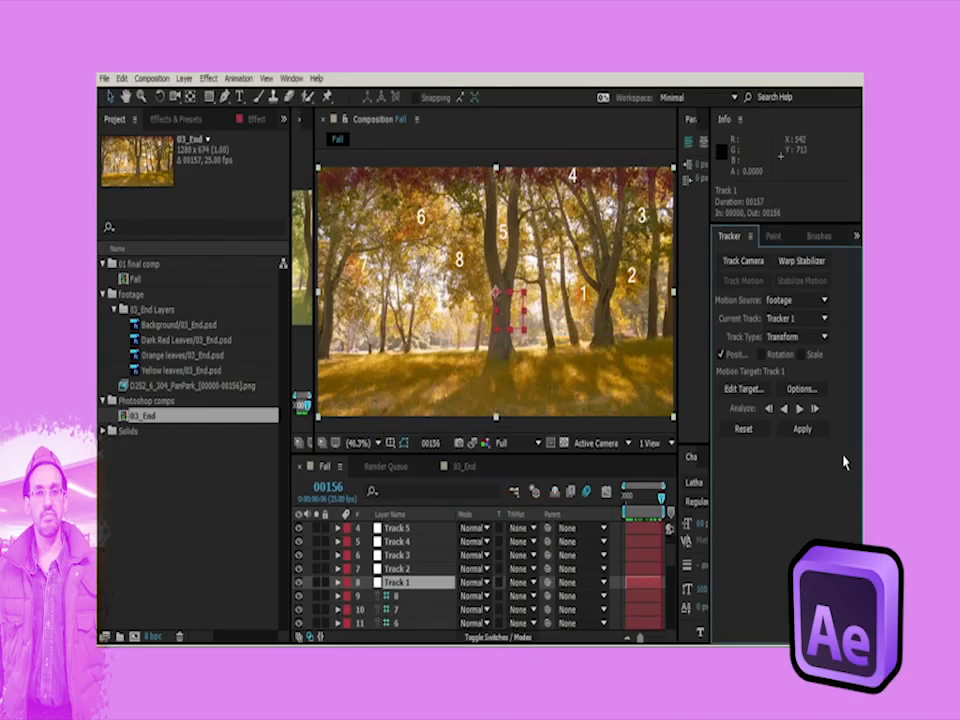
pyautogui.click(807, 433)
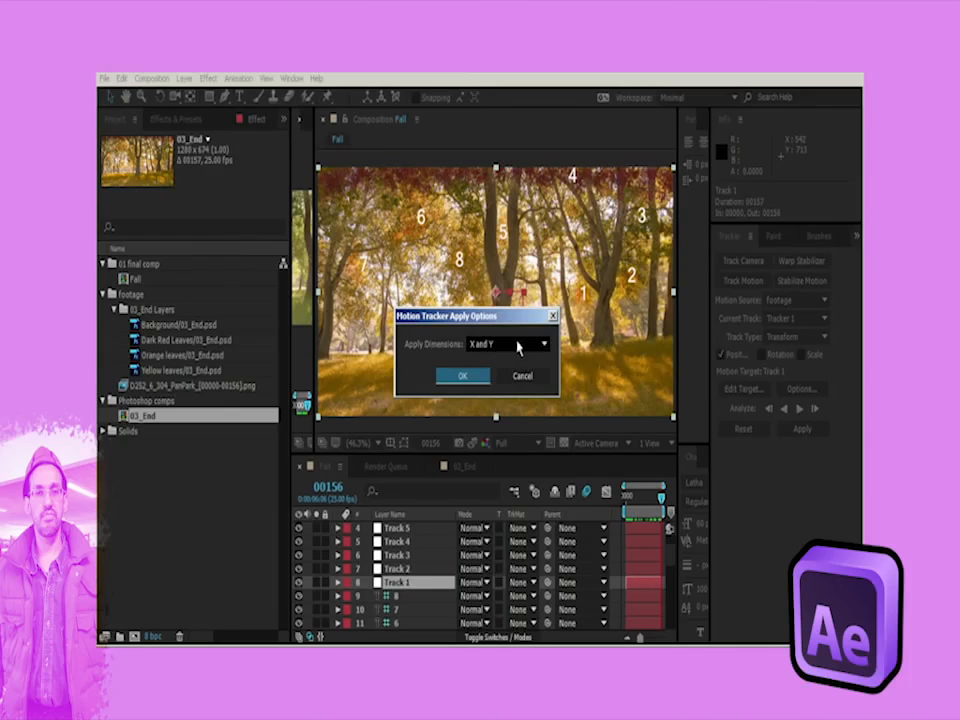
pyautogui.click(464, 377)
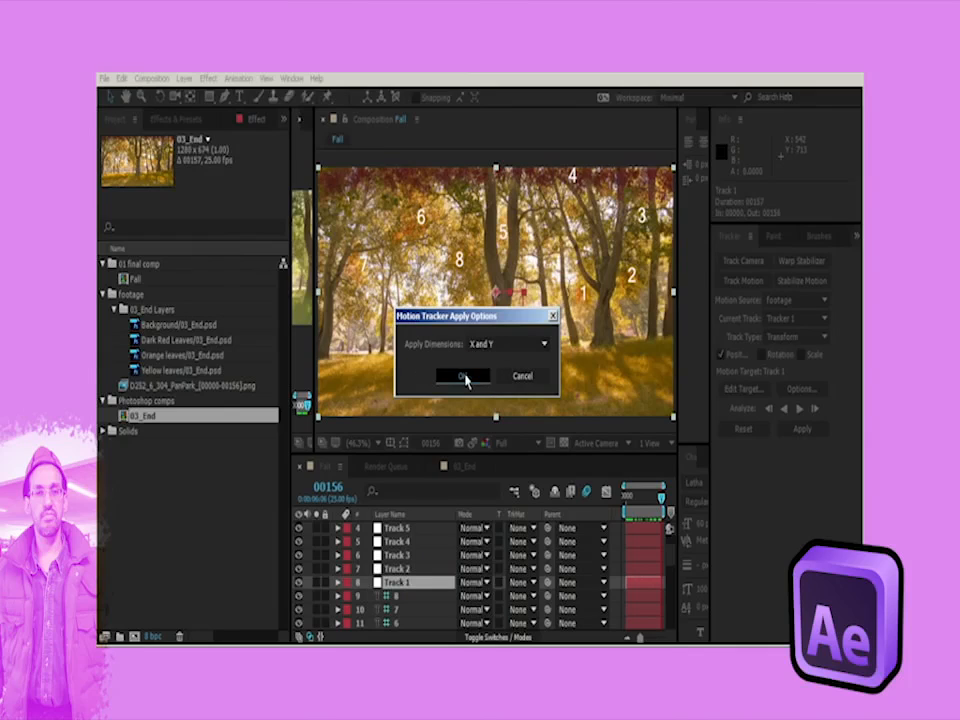
# Step: Locate number layer 1 in the timeline, and reveal the Position keyframes on the Track 1 null
pyautogui.scroll(-5, 432, 550)
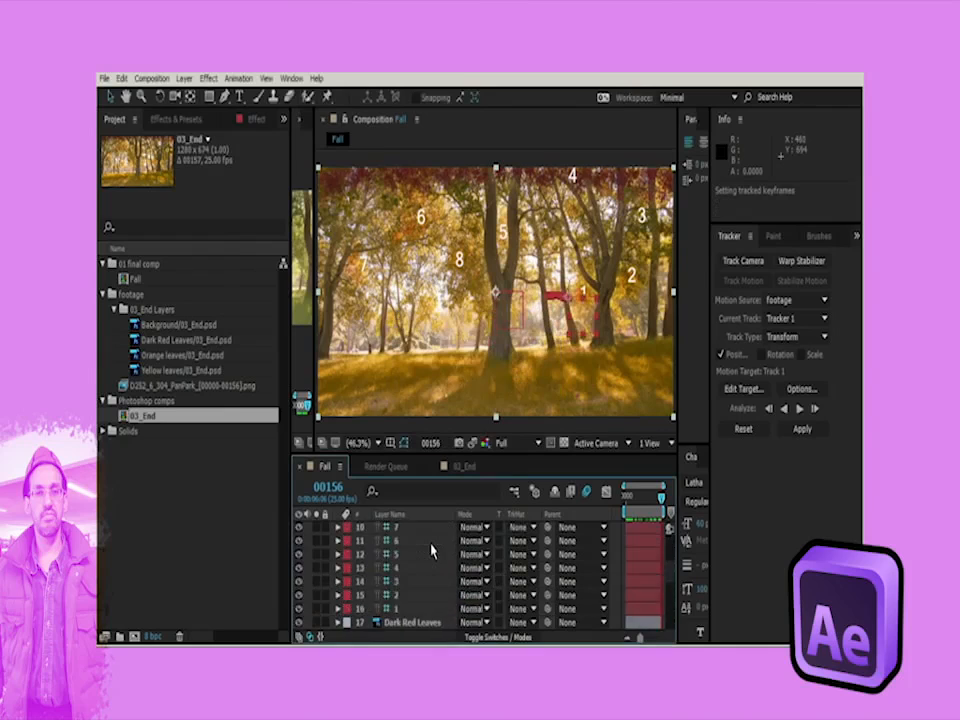
pyautogui.click(395, 529)
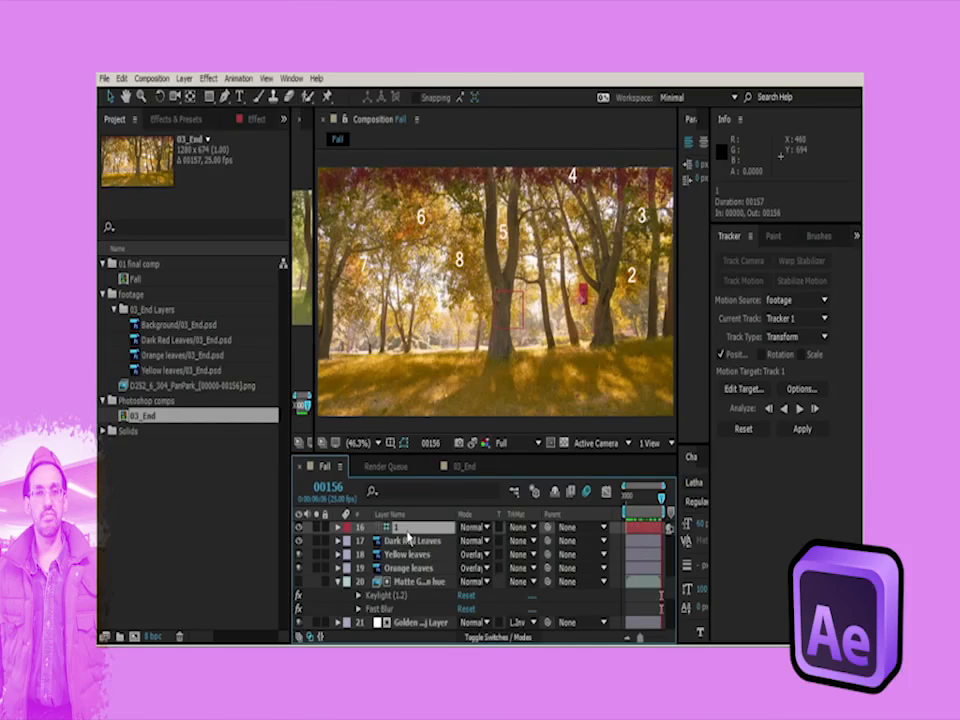
pyautogui.scroll(4, 415, 548)
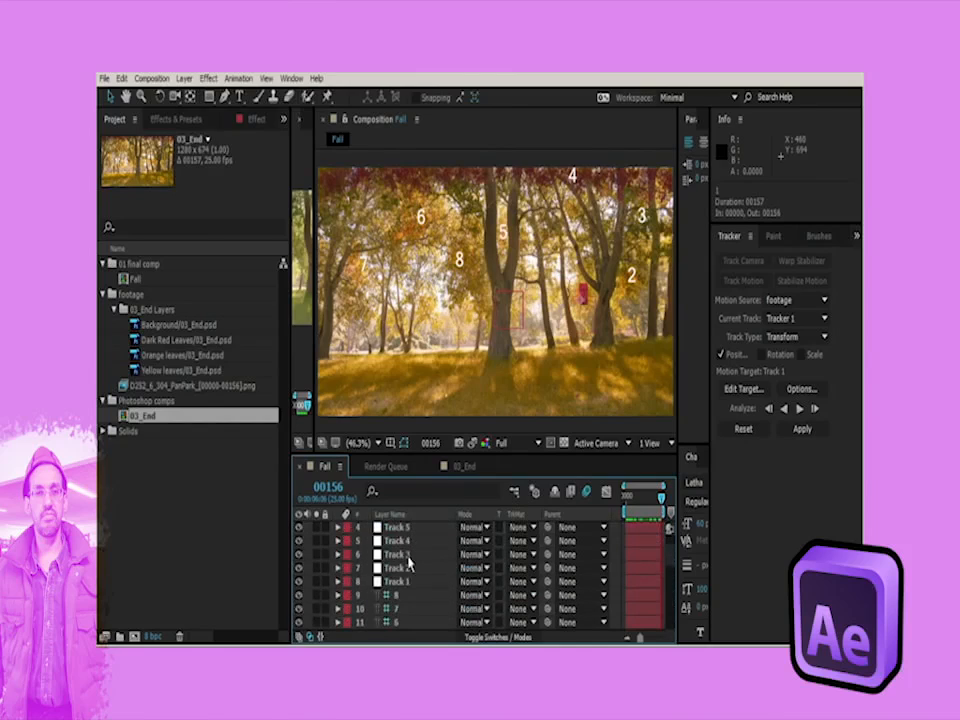
pyautogui.click(418, 580)
pyautogui.press('p')
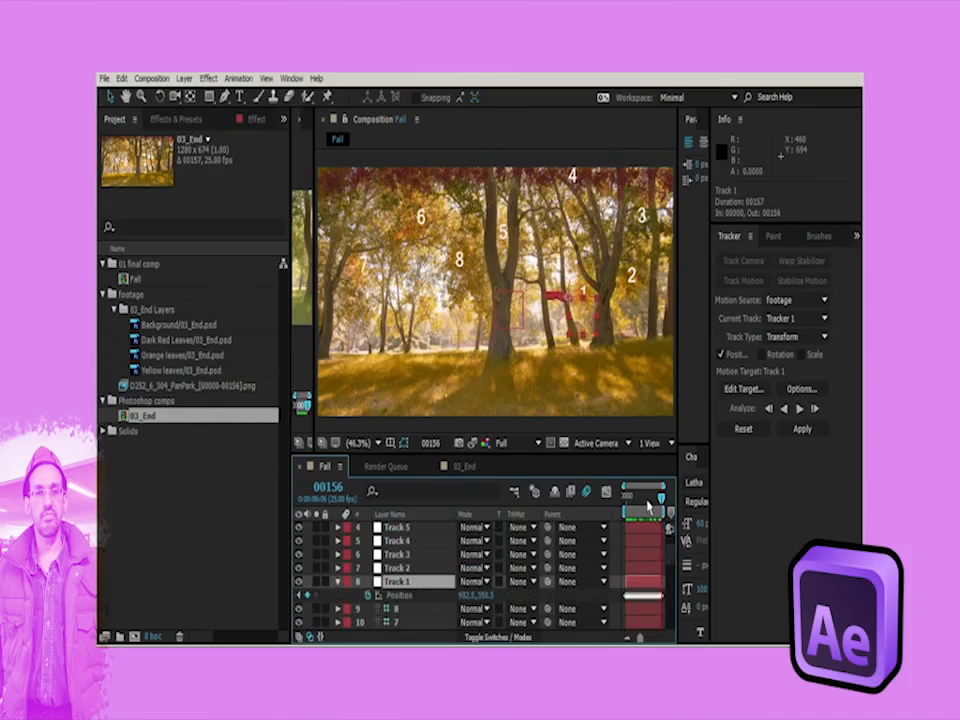
pyautogui.moveTo(647, 500); pyautogui.dragTo(704, 521)
# Step: Switch to Tracker 2, set the Track 2 null as its motion target, and apply the tracking data in X and Y
pyautogui.click(799, 319)
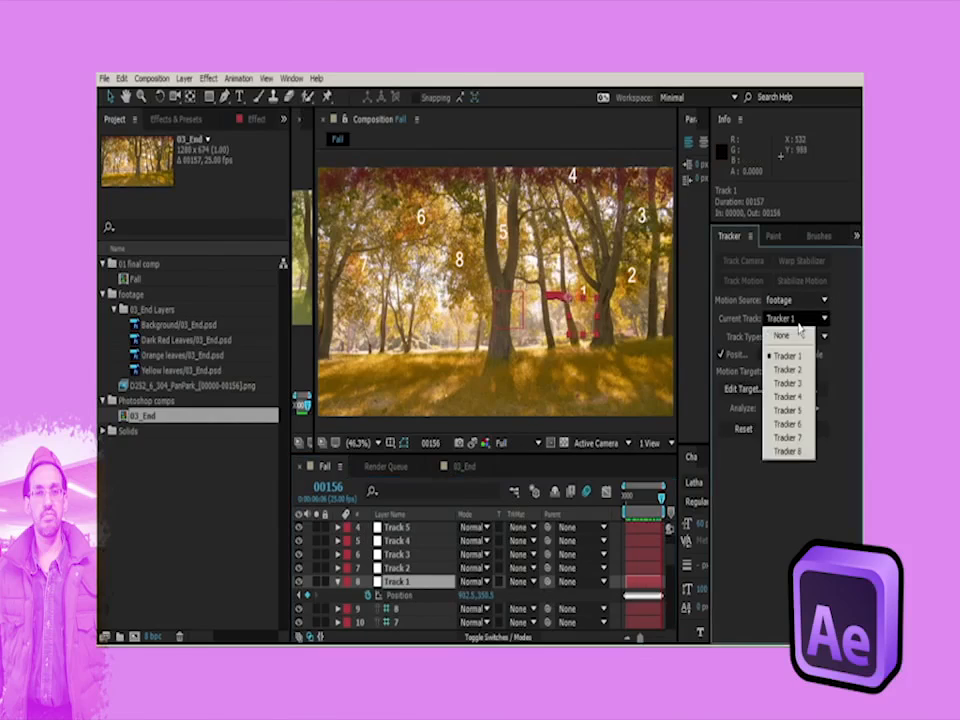
pyautogui.click(786, 369)
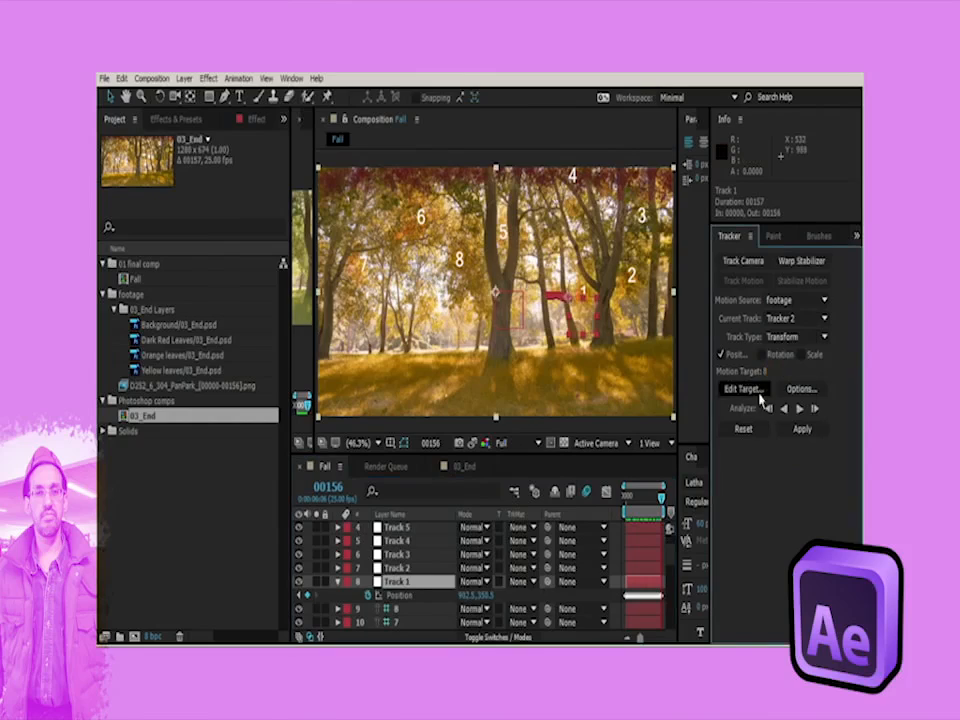
pyautogui.click(754, 393)
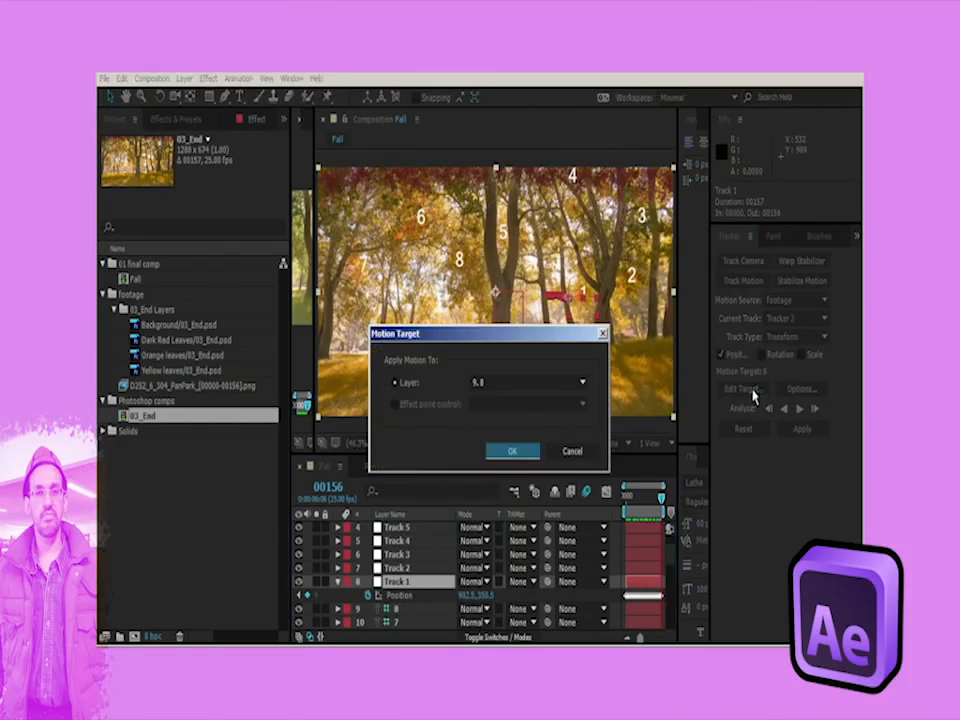
pyautogui.click(480, 382)
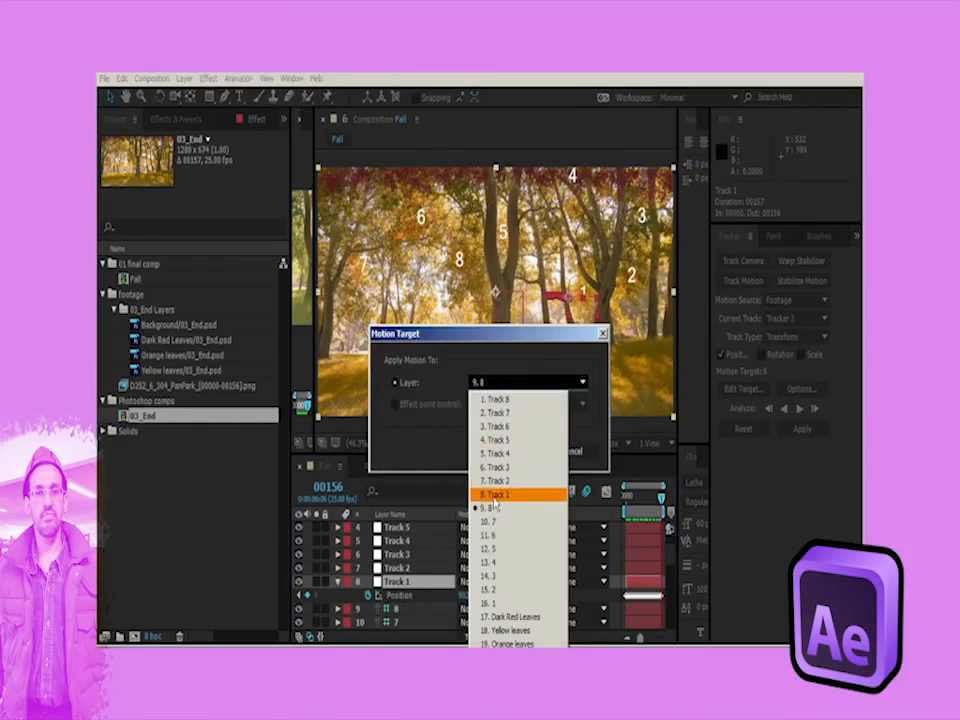
pyautogui.click(497, 482)
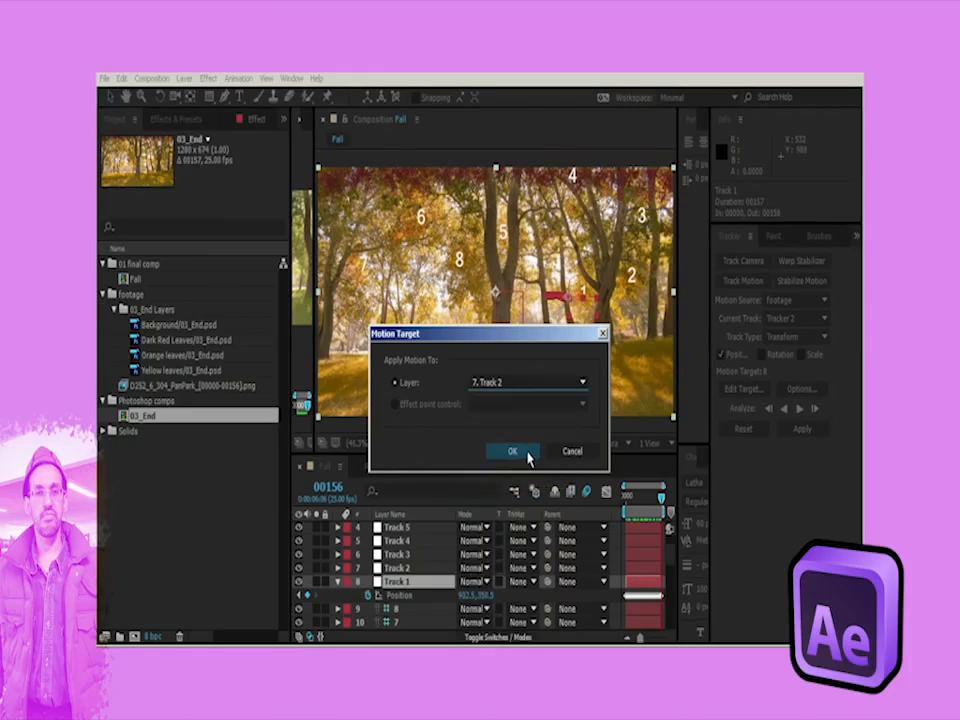
pyautogui.click(528, 455)
pyautogui.click(802, 429)
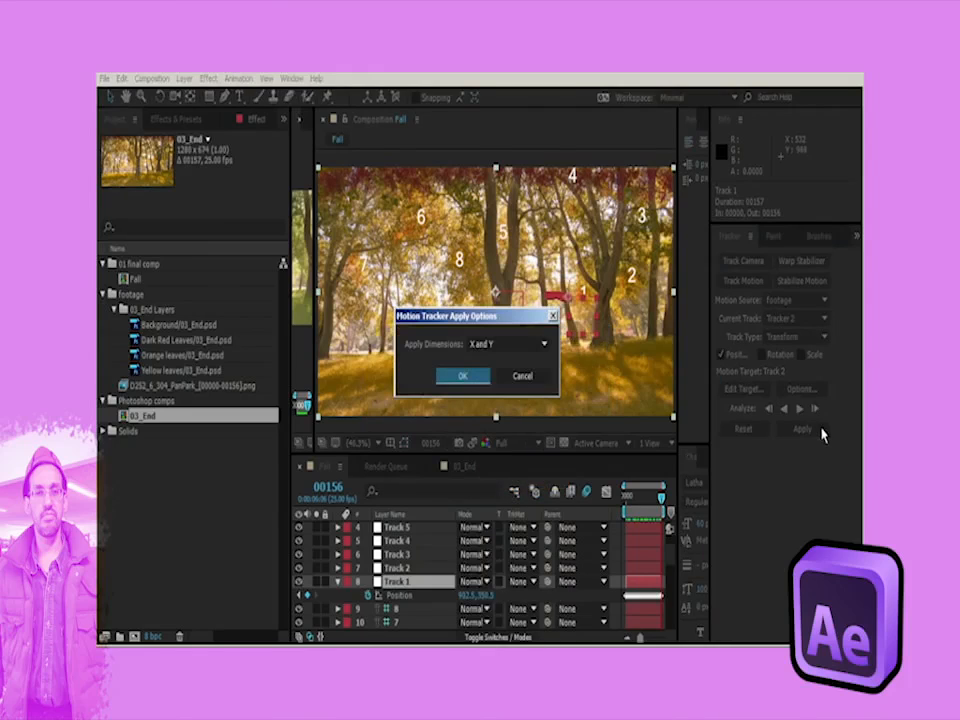
pyautogui.click(475, 380)
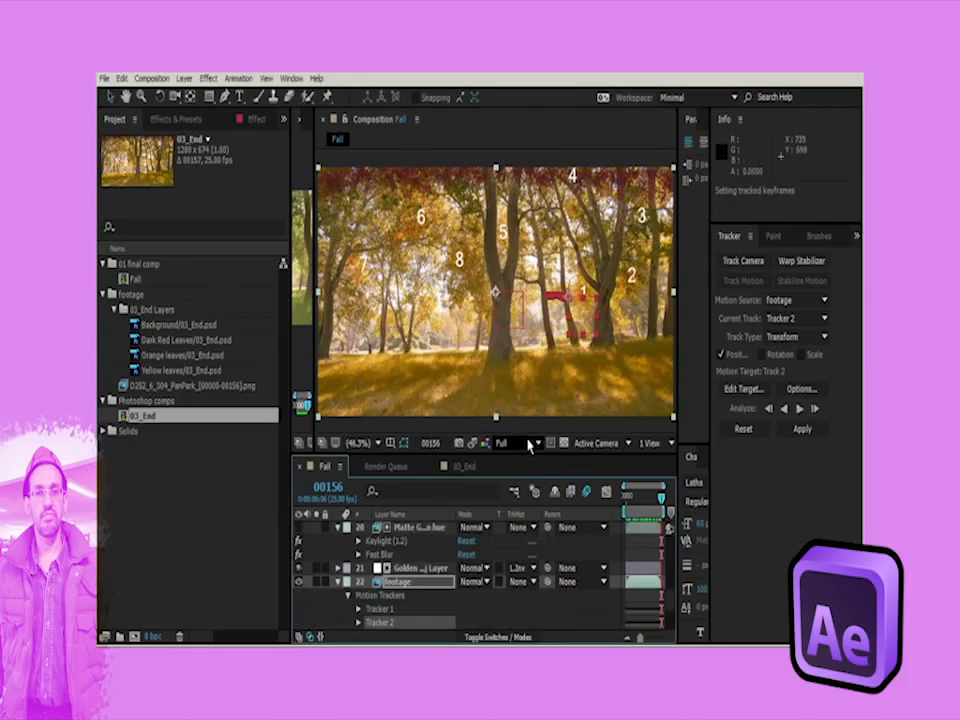
# Step: Select the Track 2 null and reveal its Position keyframes
pyautogui.scroll(5, 412, 598)
pyautogui.scroll(3, 408, 596)
pyautogui.click(405, 608)
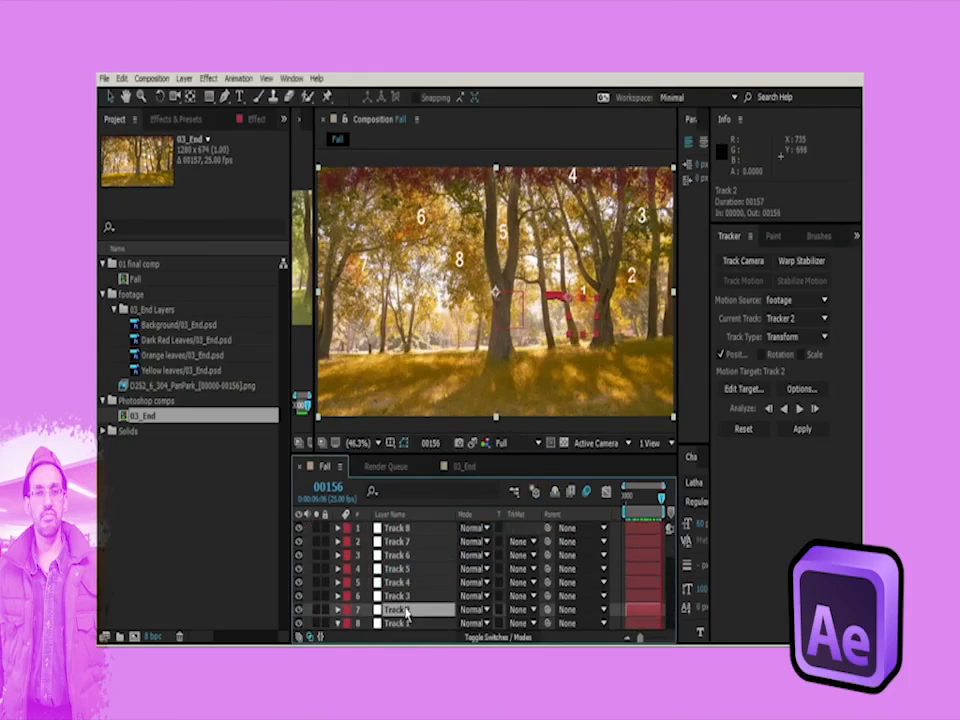
pyautogui.press('p')
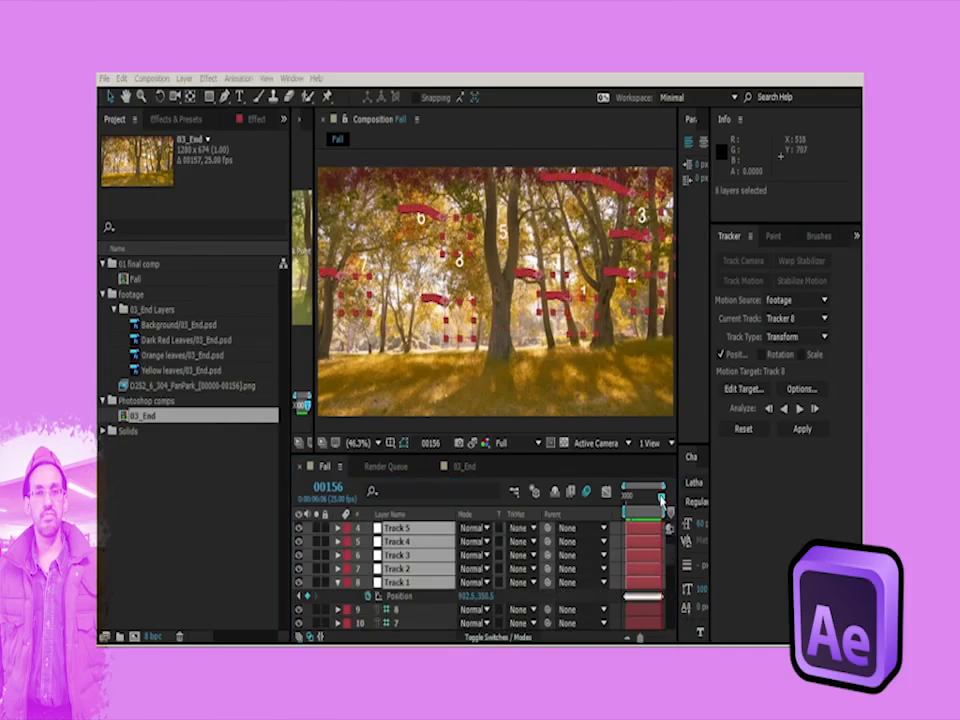
# Step: At frame 00156, parent number layer 1 to the Track 1 null
pyautogui.moveTo(661, 498); pyautogui.dragTo(686, 527)
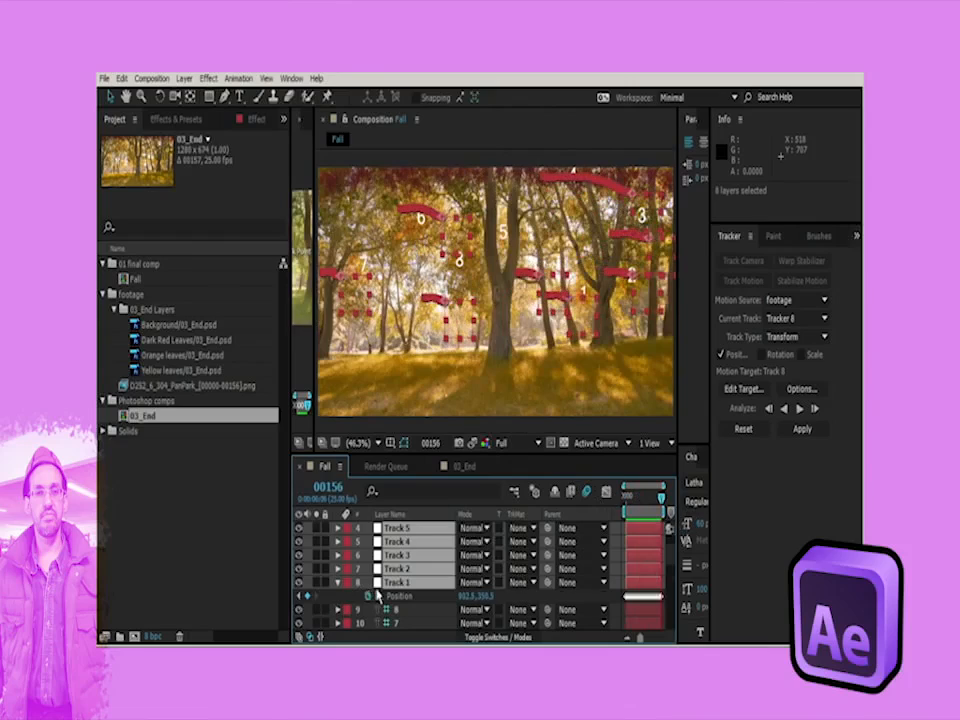
pyautogui.scroll(-3, 380, 595)
pyautogui.click(396, 583)
pyautogui.click(568, 586)
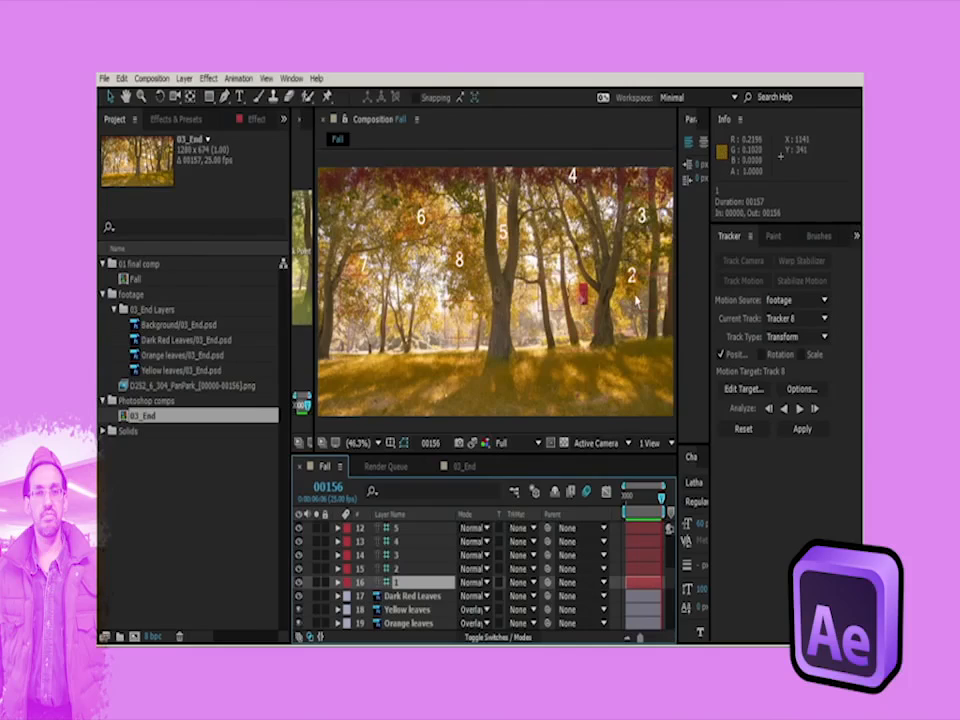
pyautogui.click(601, 588)
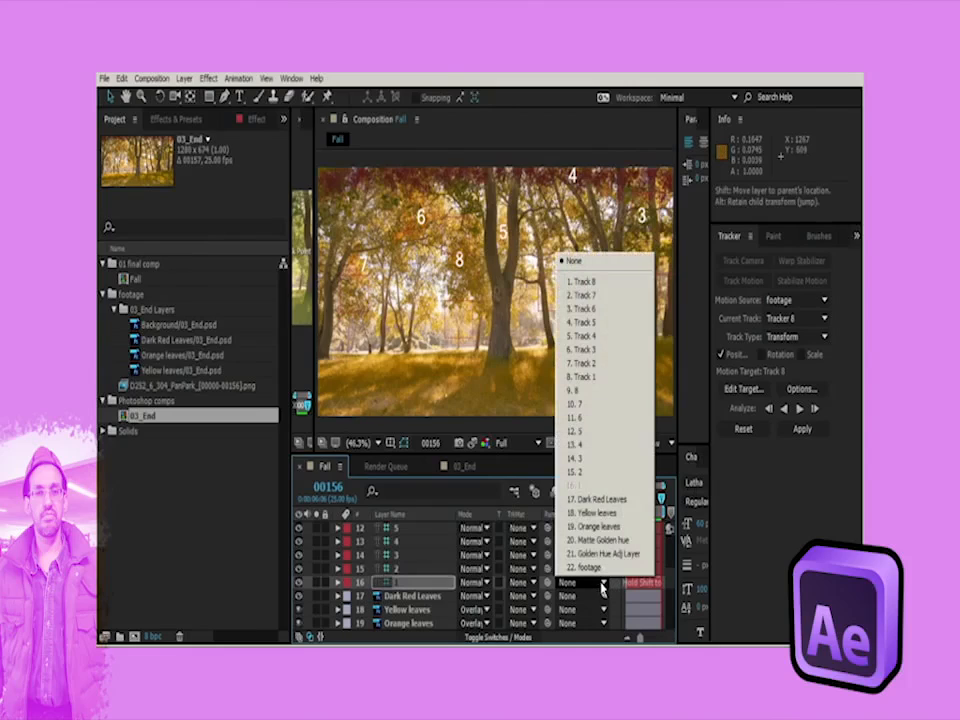
pyautogui.click(418, 591)
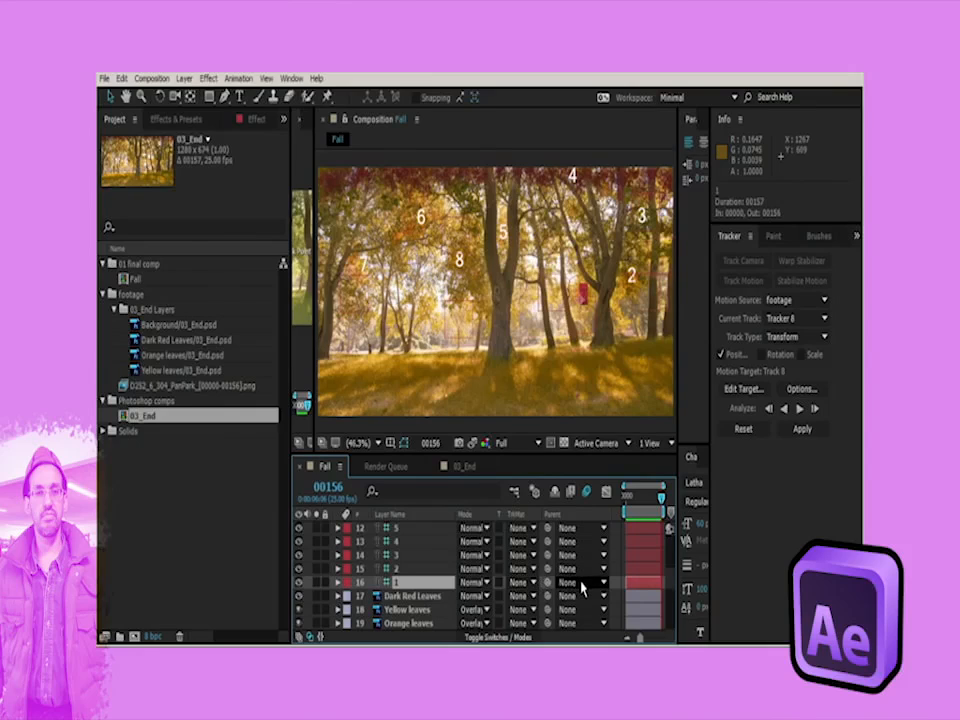
pyautogui.click(583, 588)
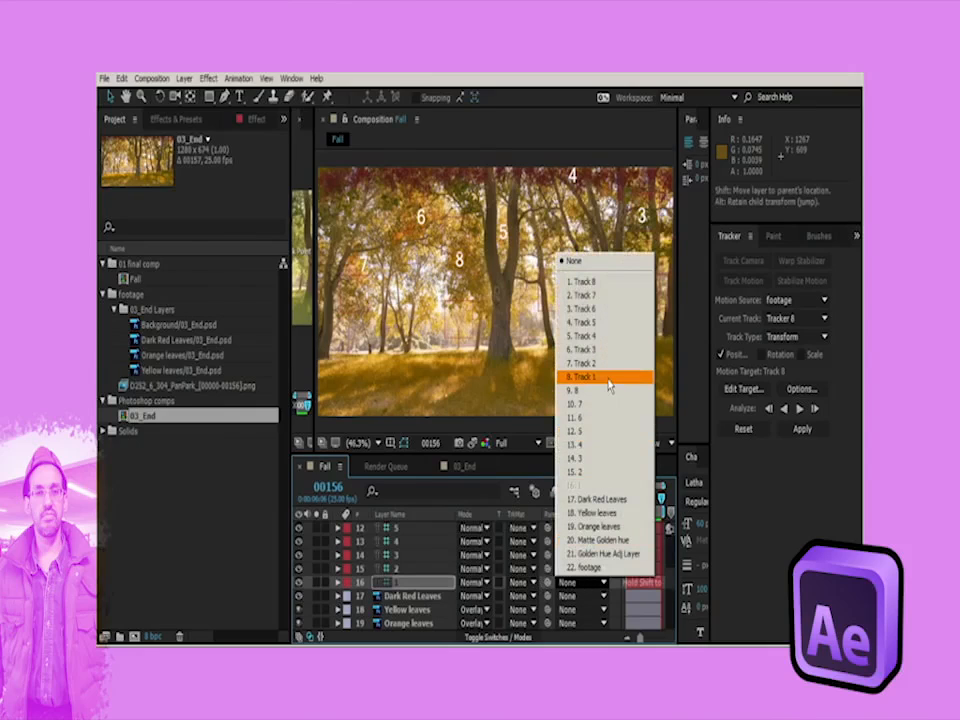
pyautogui.click(608, 379)
# Step: Parent number layer 2 to the Track 2 null and number layer 3 to the Track 3 null
pyautogui.click(558, 568)
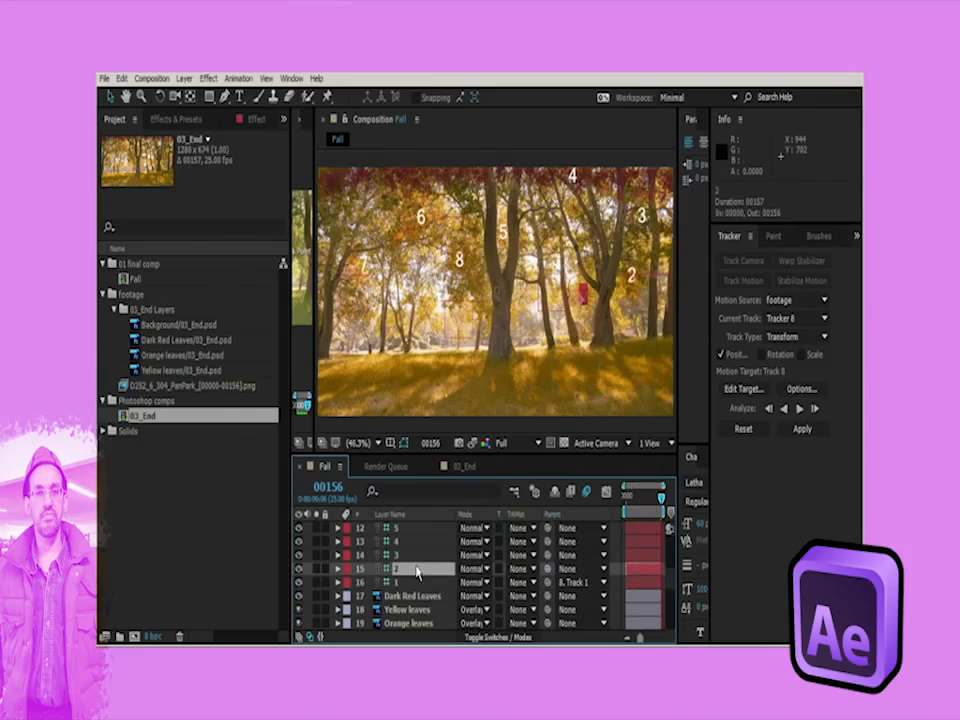
pyautogui.click(586, 569)
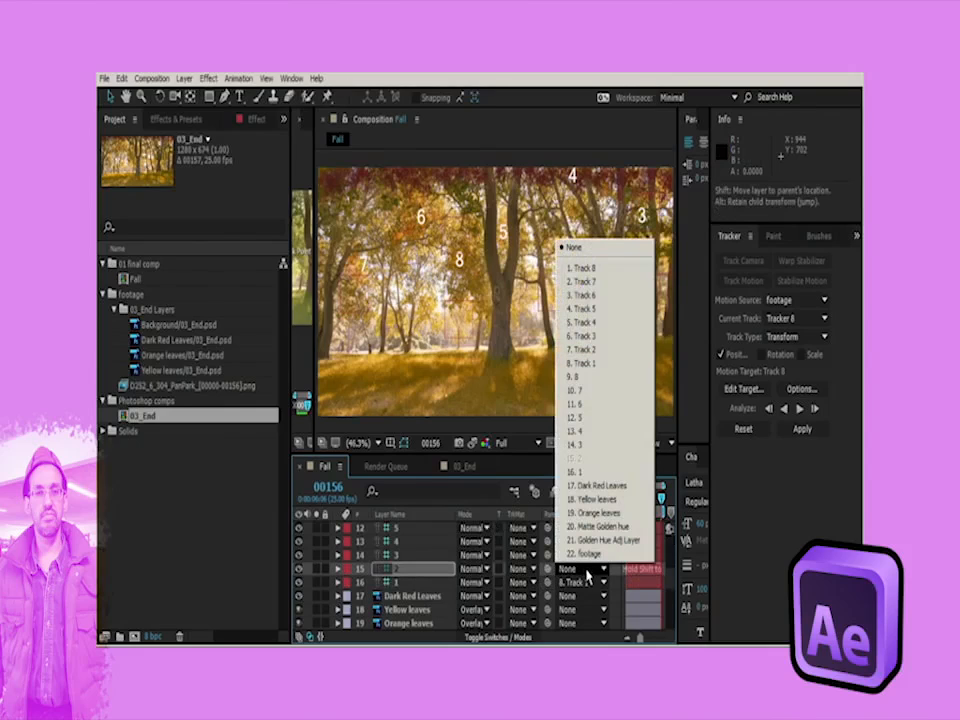
pyautogui.click(588, 350)
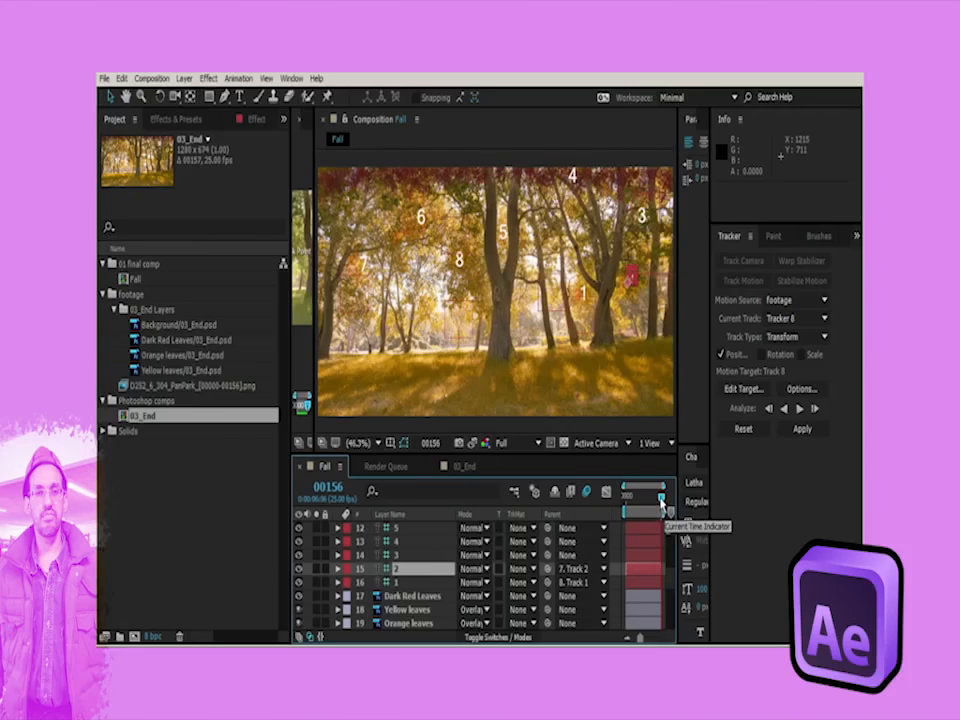
pyautogui.click(396, 556)
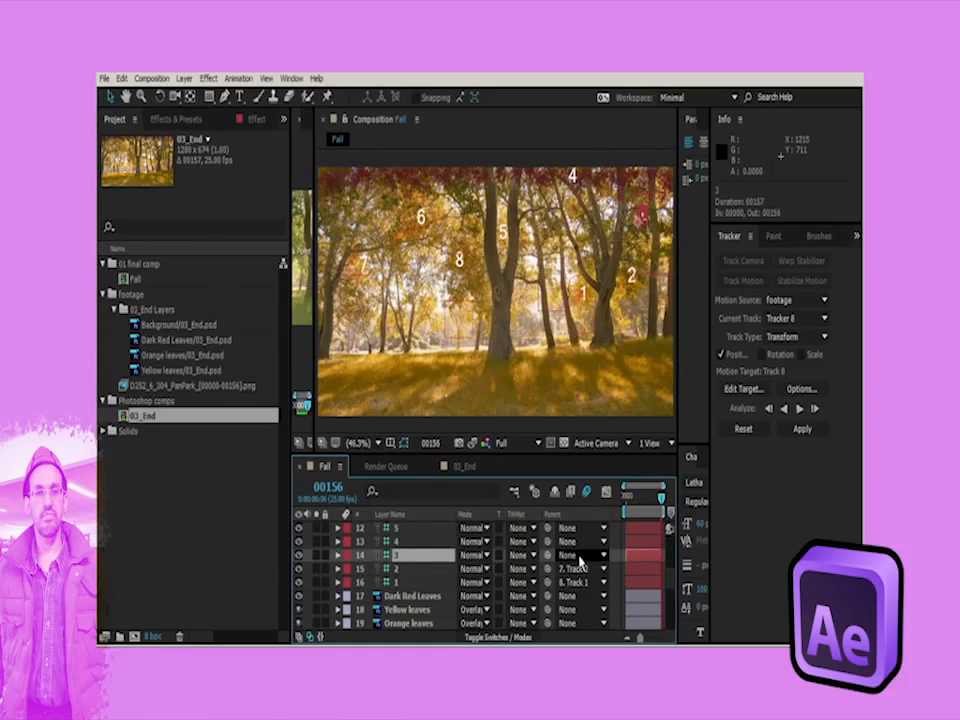
pyautogui.click(580, 558)
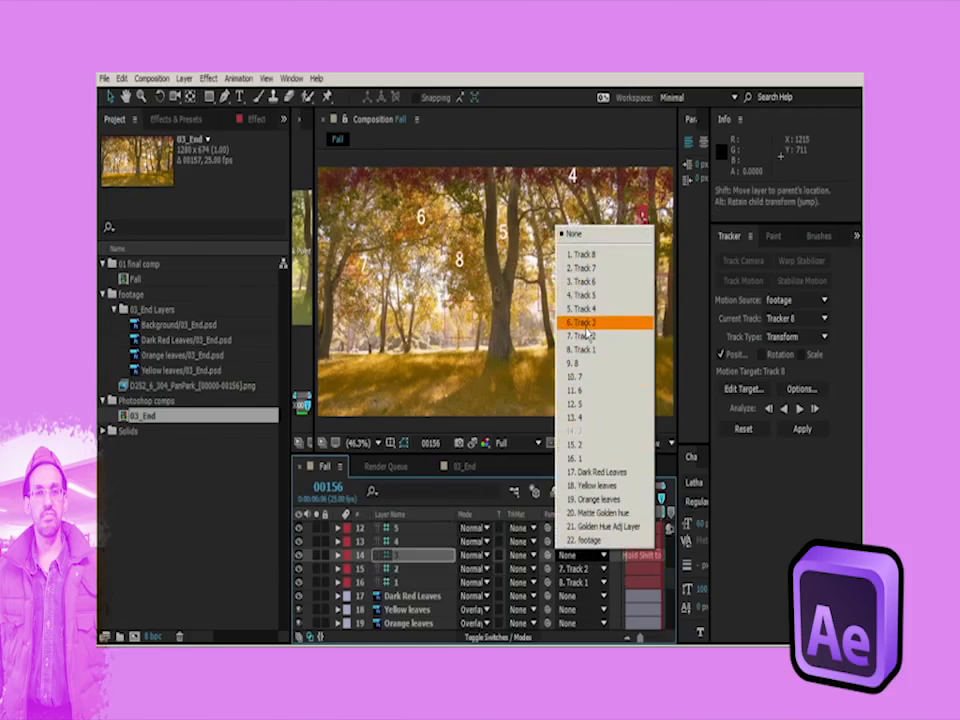
pyautogui.click(583, 323)
# Step: Parent number layer 4 to the Track 4 null and number layer 5 to the Track 5 null
pyautogui.click(566, 542)
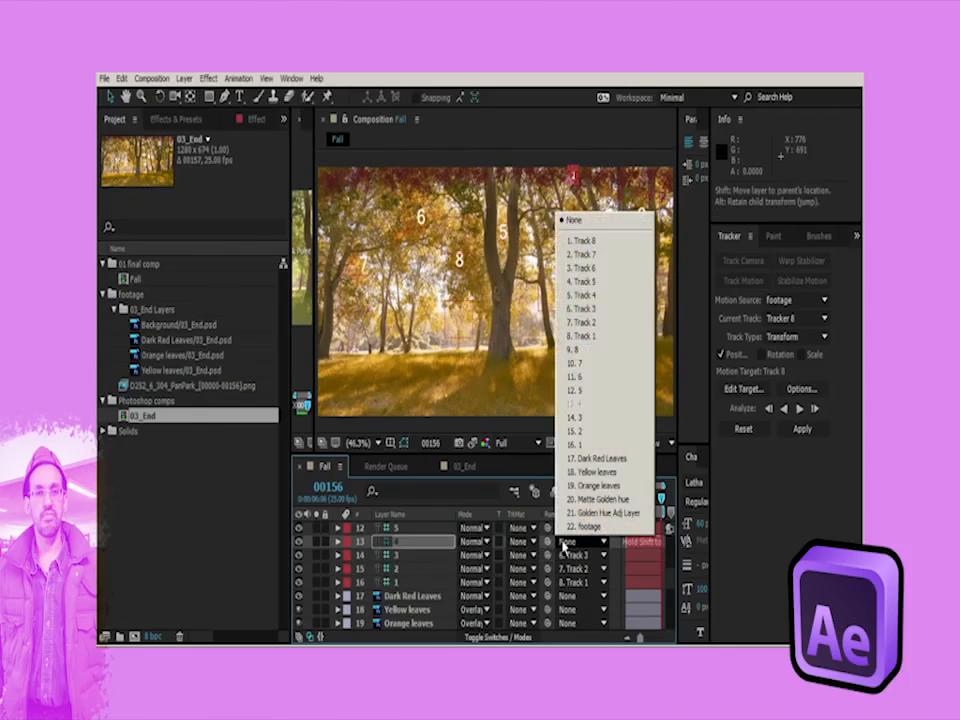
pyautogui.click(583, 295)
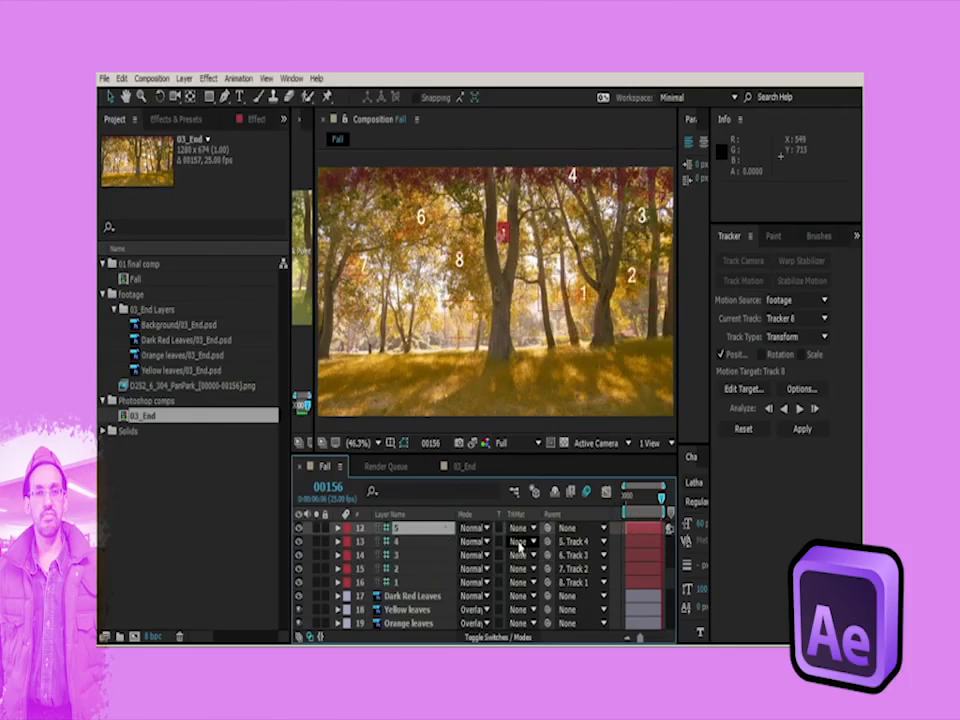
pyautogui.click(576, 527)
pyautogui.click(583, 267)
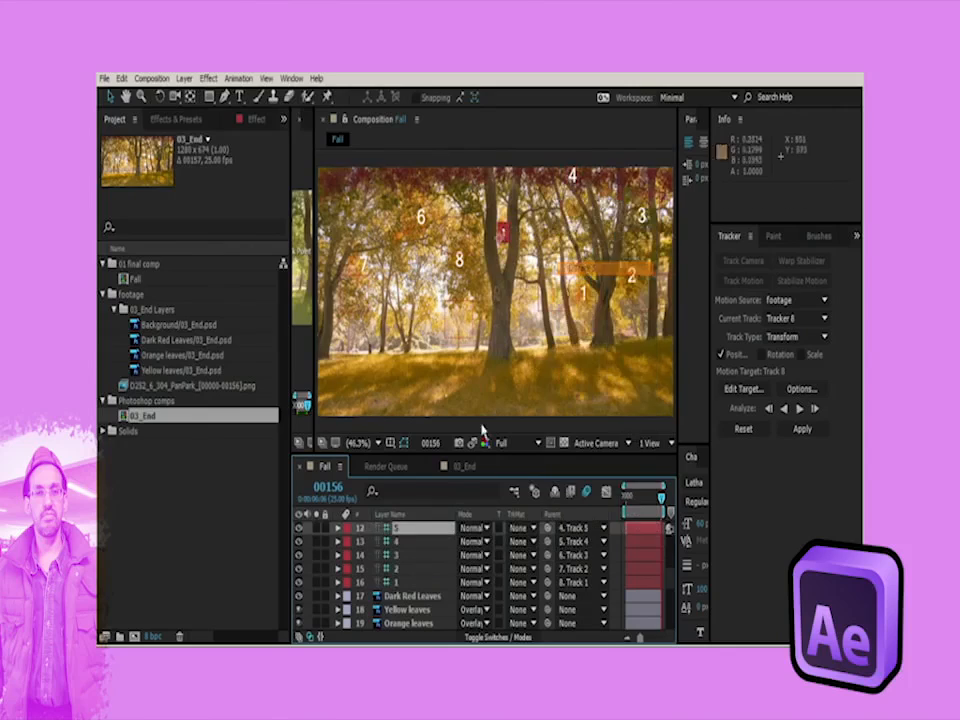
# Step: Parent number layers 6, 7 and 8 to the matching Track 6, Track 7 and Track 8 nulls
pyautogui.scroll(1, 465, 540)
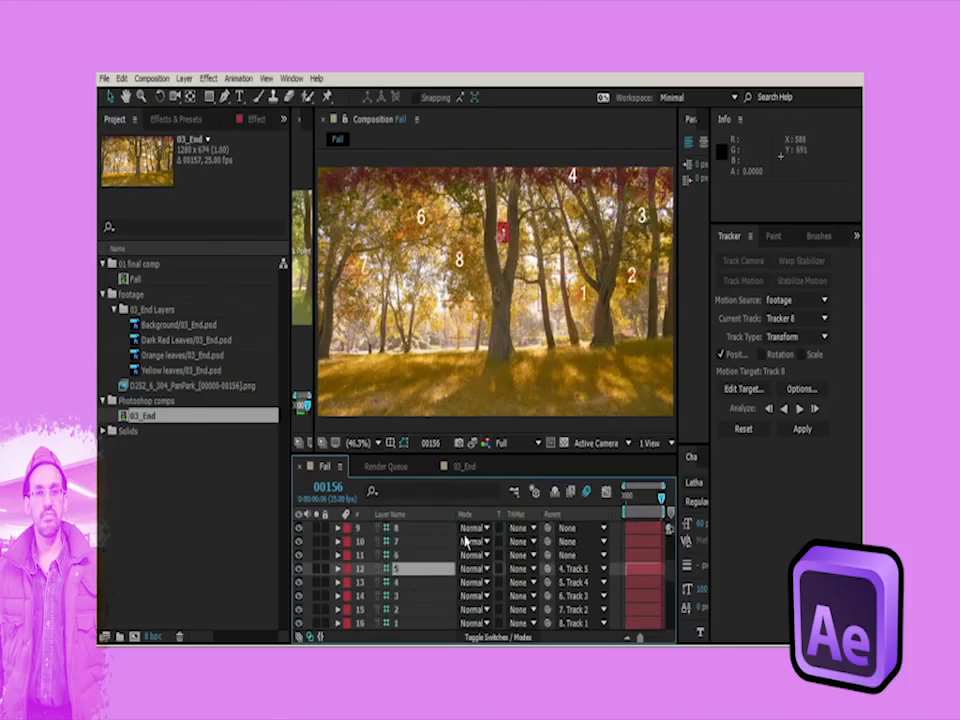
pyautogui.click(583, 555)
pyautogui.click(582, 281)
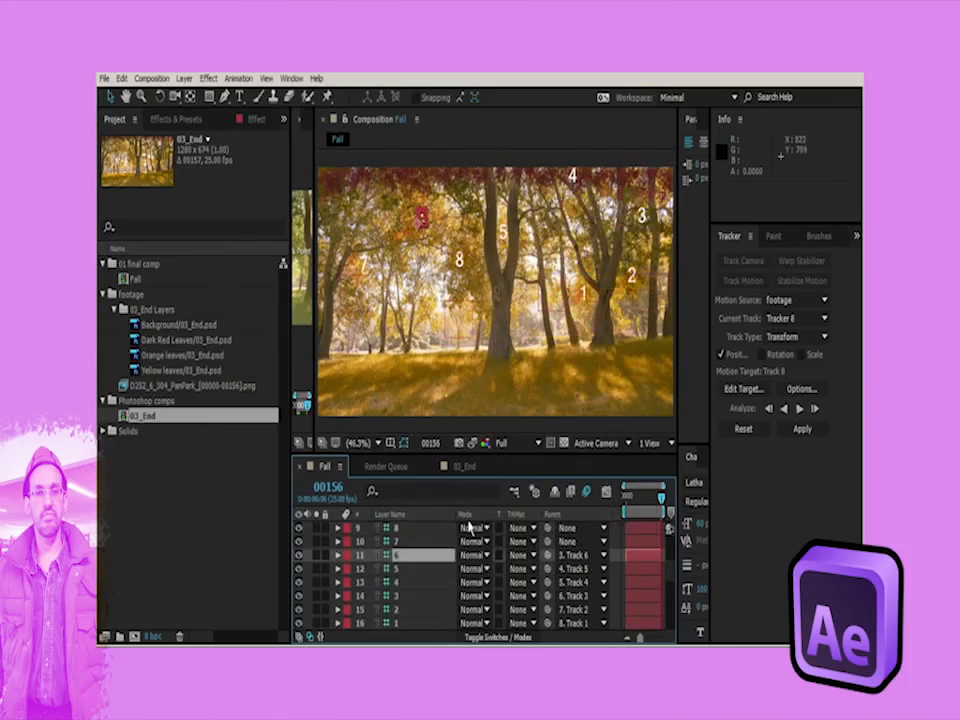
pyautogui.click(572, 544)
pyautogui.click(572, 545)
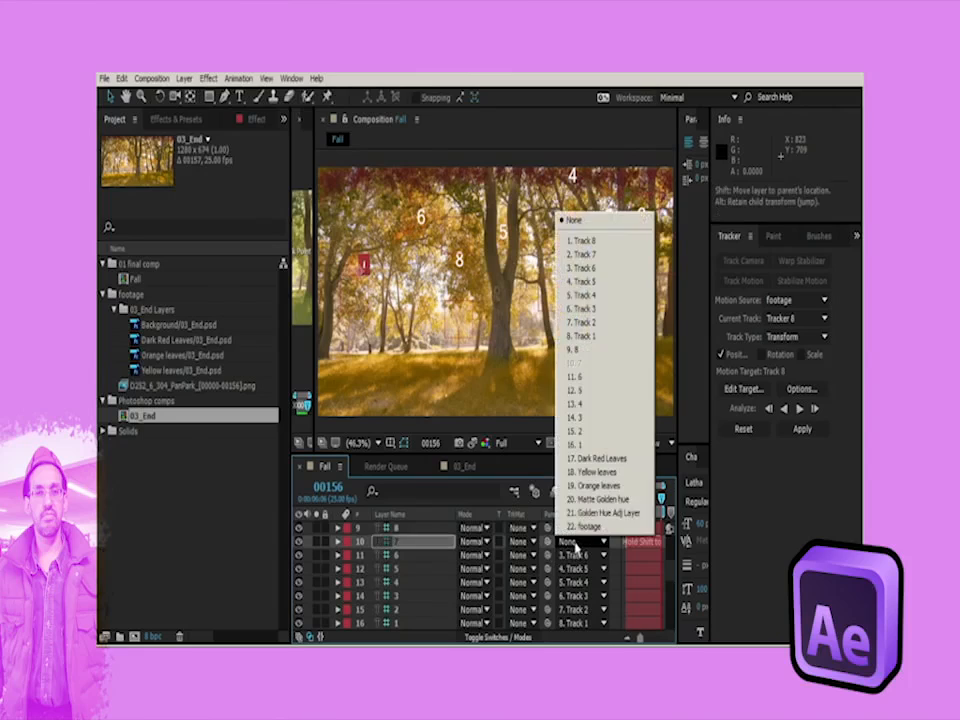
pyautogui.click(600, 251)
pyautogui.click(572, 527)
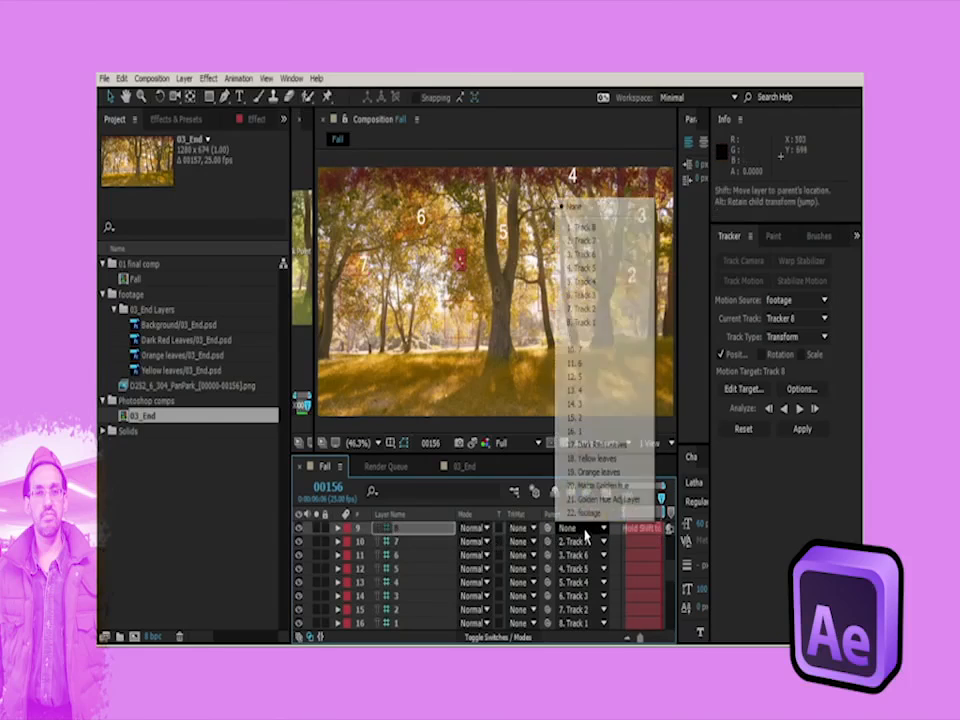
pyautogui.click(570, 228)
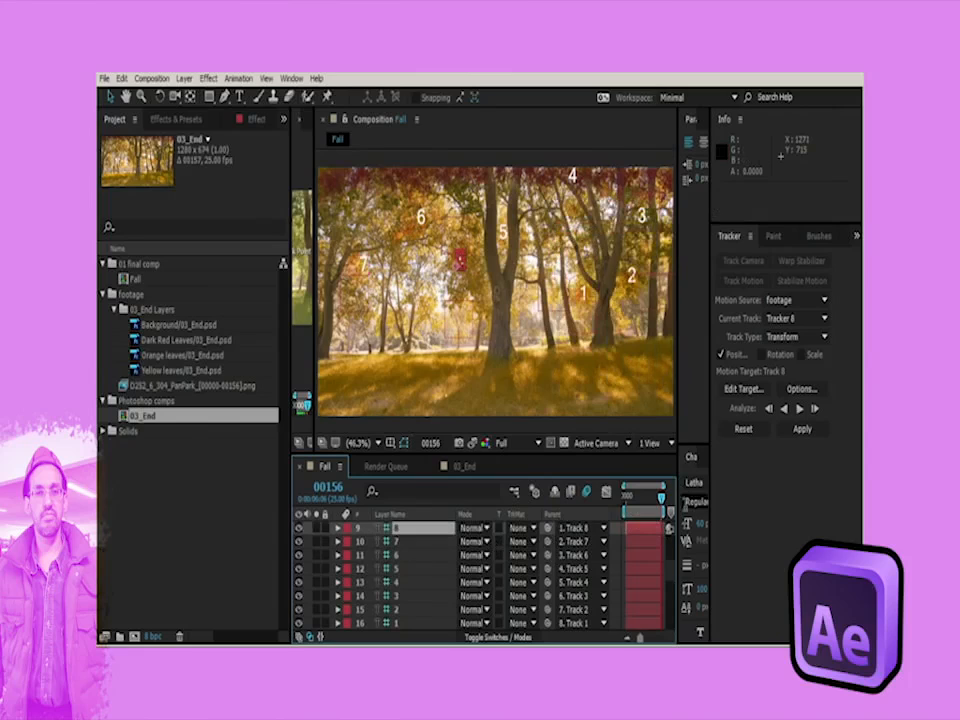
# Step: Preview the Fall composition to examine how the numbers follow the footage, ending at frame 00156
pyautogui.moveTo(660, 500)
pyautogui.mouseDown()
pyautogui.moveTo(625, 500)
pyautogui.moveTo(672, 513)
pyautogui.mouseUp()
pyautogui.press('space')
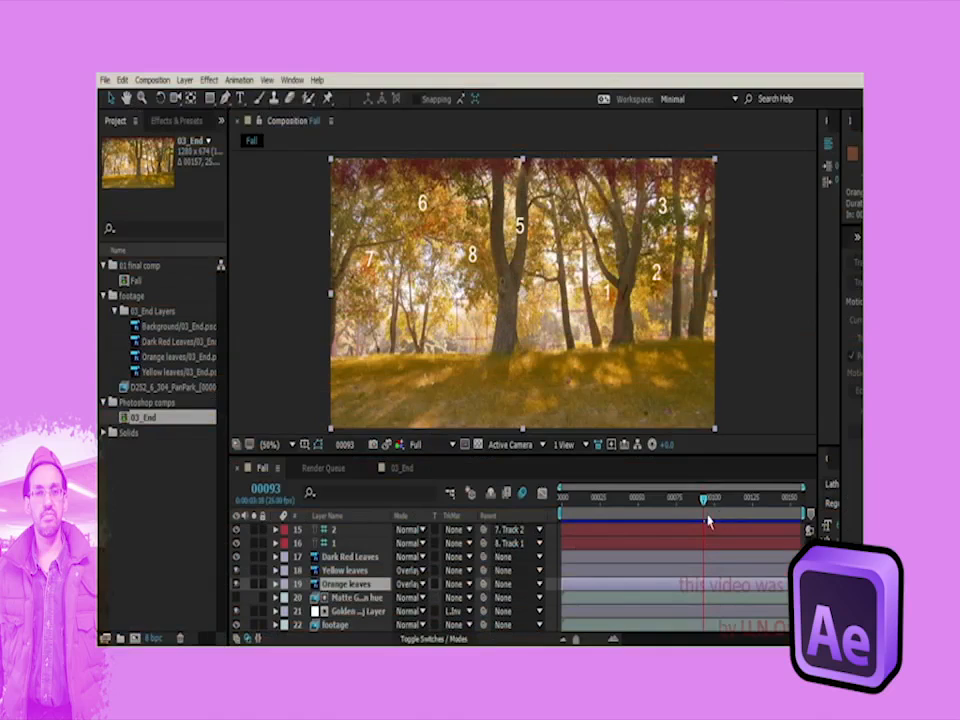
pyautogui.moveTo(704, 512); pyautogui.dragTo(838, 540)
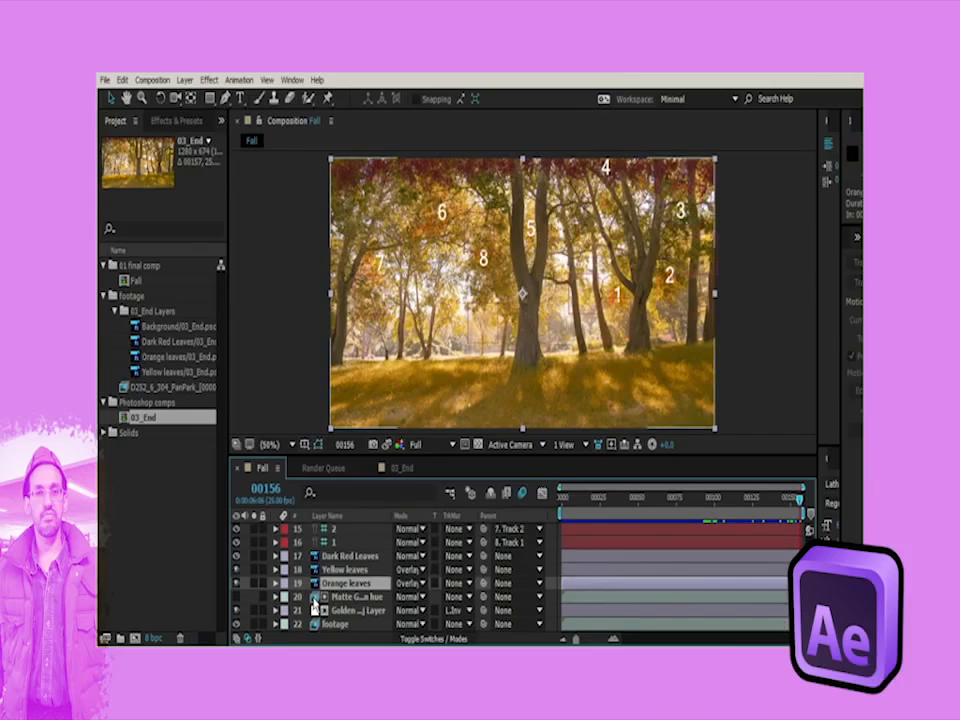
# Step: Solo the Orange leaves and footage layers, take a snapshot of the view, and unsolo the footage layer
pyautogui.click(254, 583)
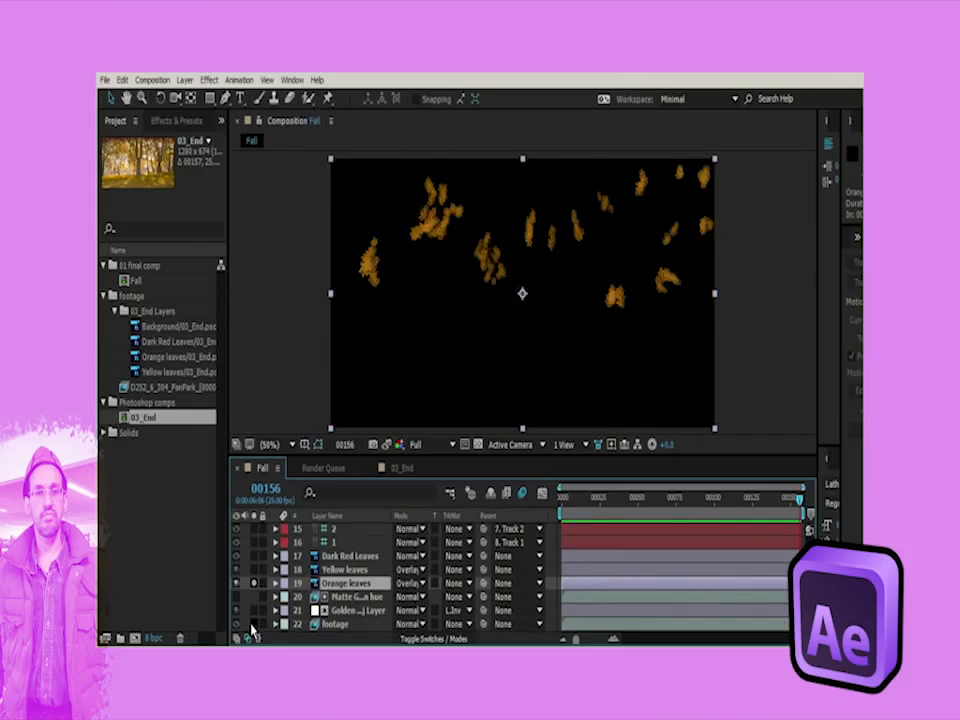
pyautogui.click(254, 624)
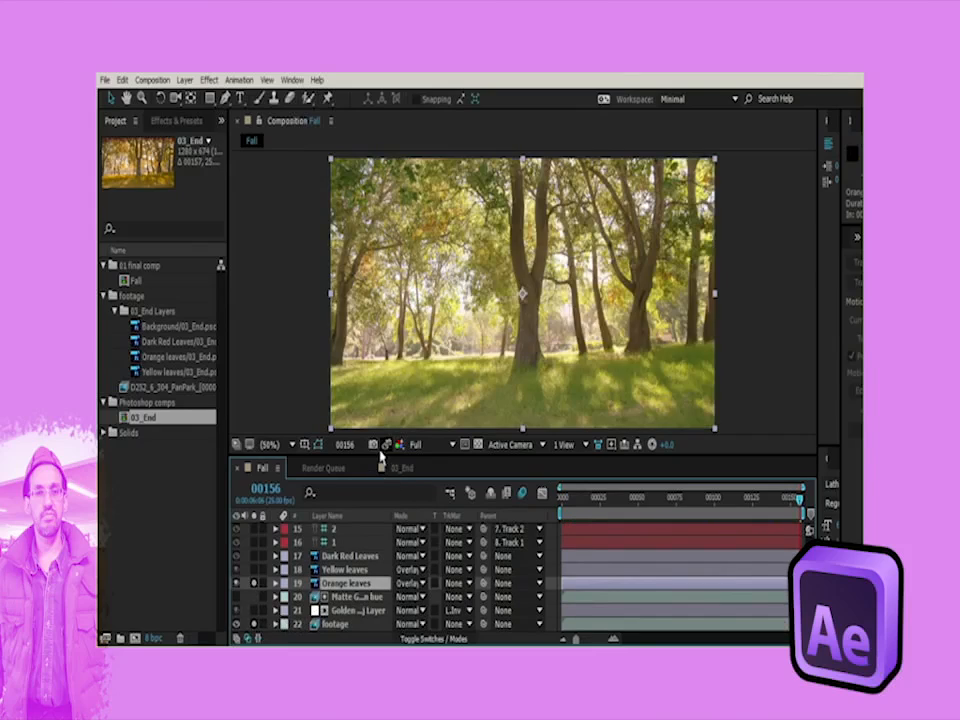
pyautogui.click(373, 446)
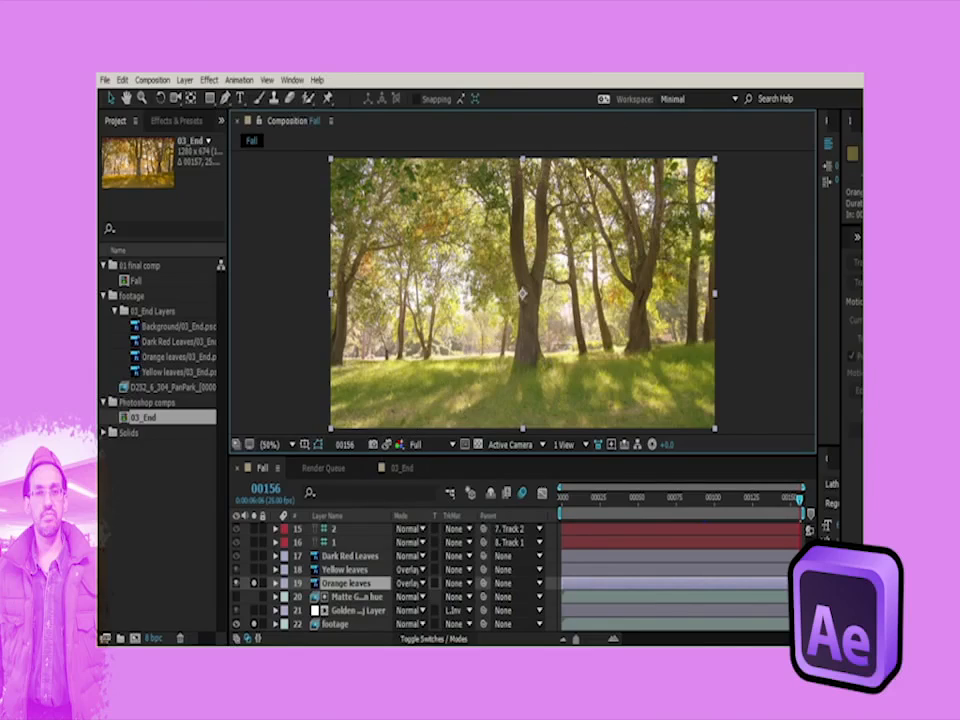
pyautogui.click(253, 623)
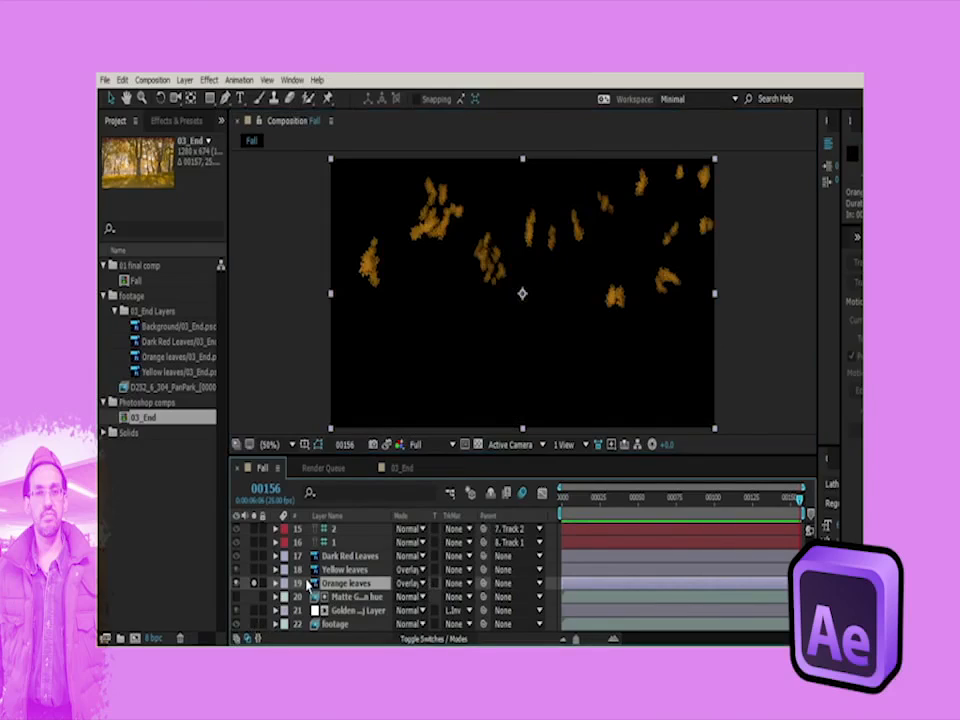
# Step: Solo number layers 1 through 7 together with the Orange leaves layer
pyautogui.scroll(2, 308, 585)
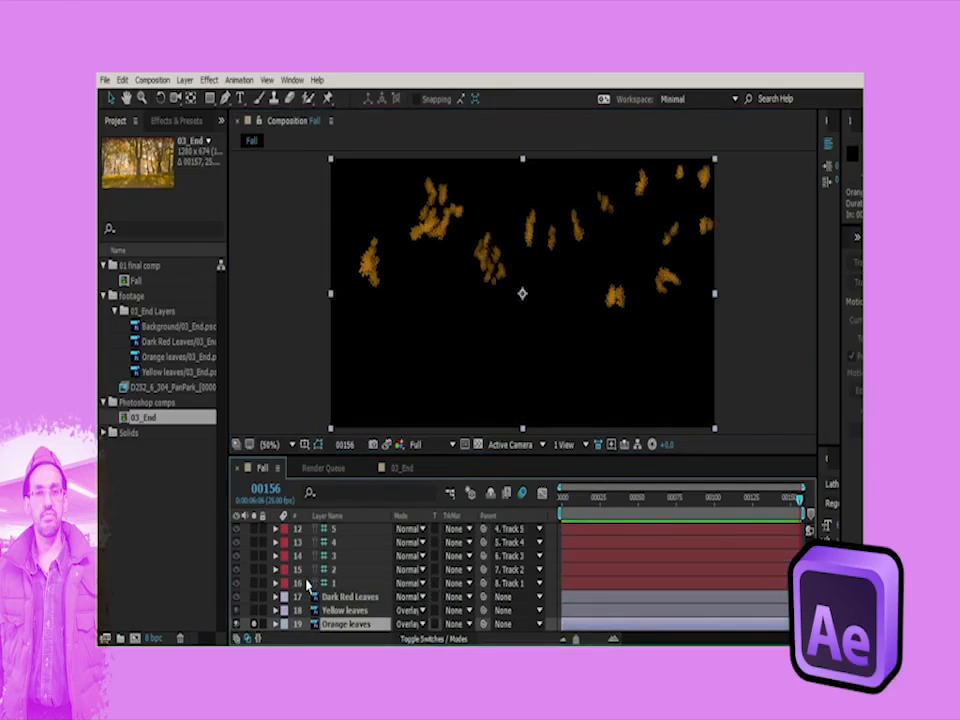
pyautogui.click(255, 585)
pyautogui.scroll(1, 261, 577)
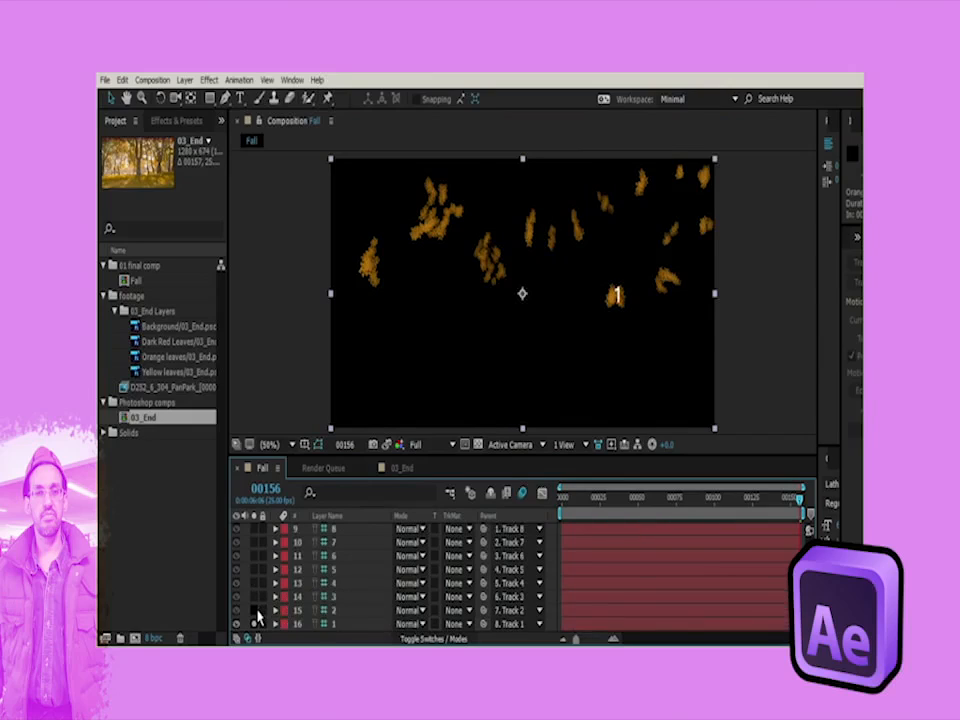
pyautogui.moveTo(254, 609); pyautogui.dragTo(254, 528)
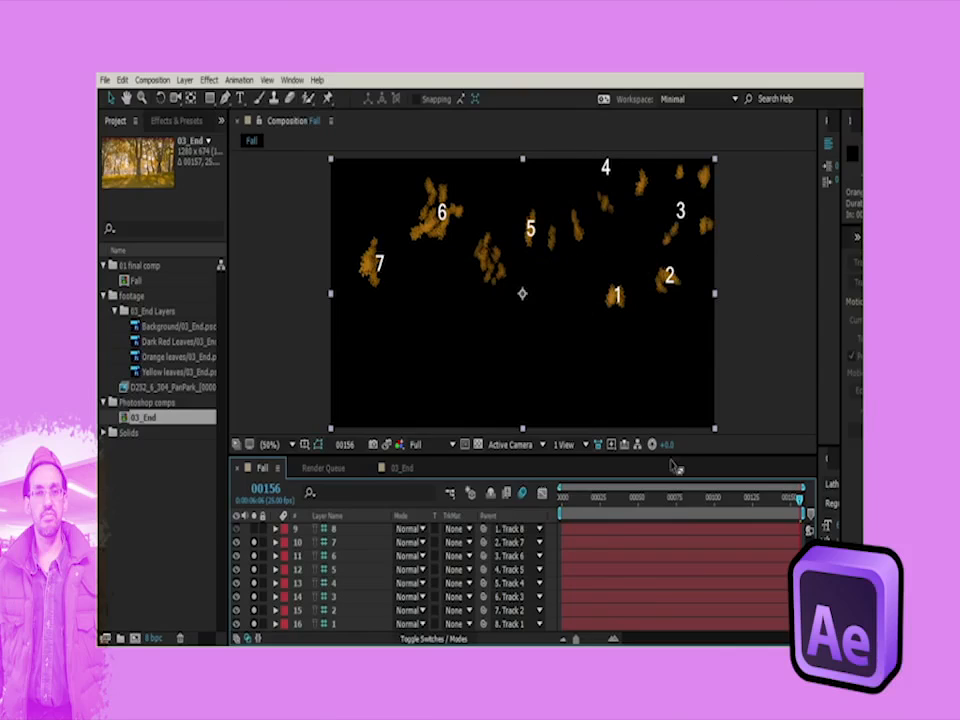
# Step: Draw a closed Pen tool mask on the Orange leaves layer around the leaf cluster at number 1
pyautogui.scroll(-2, 296, 552)
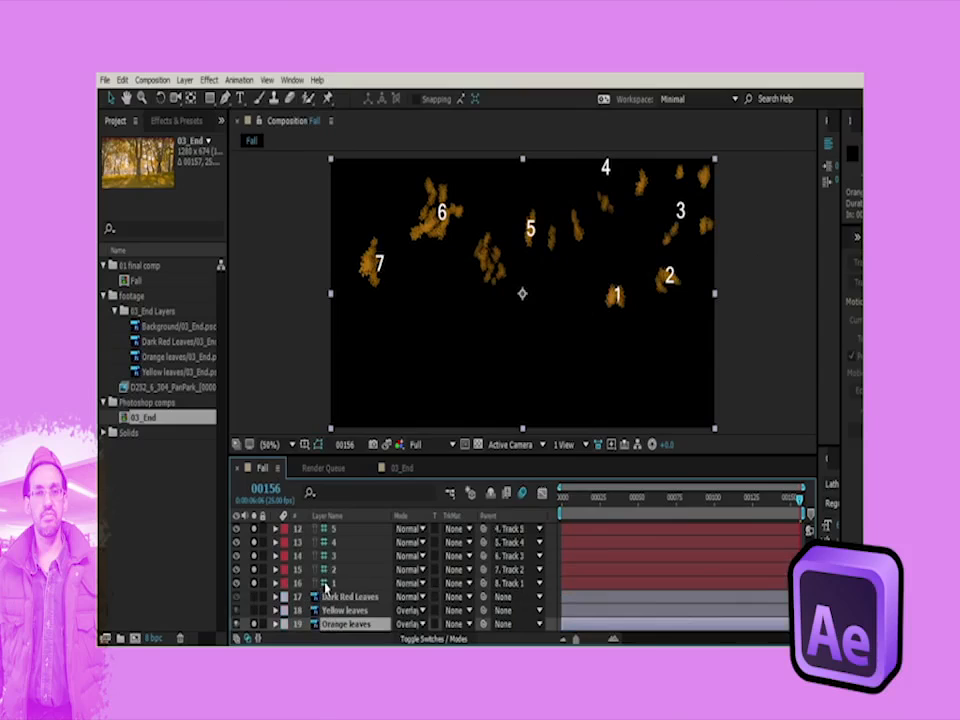
pyautogui.click(226, 98)
pyautogui.click(601, 268)
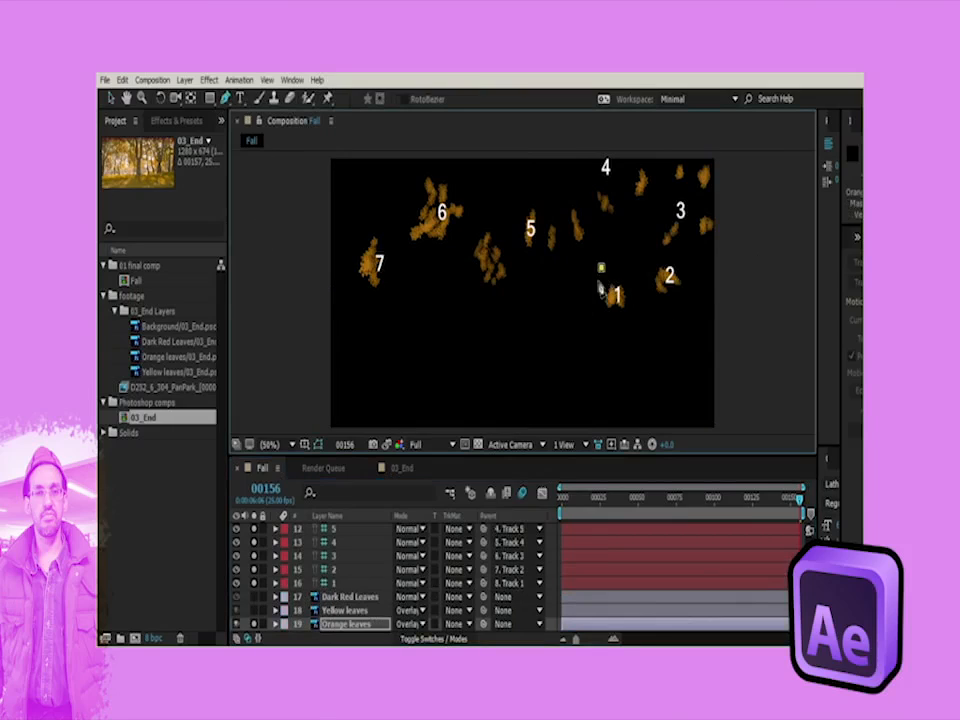
pyautogui.click(589, 310)
pyautogui.moveTo(611, 330); pyautogui.dragTo(623, 331)
pyautogui.click(638, 302)
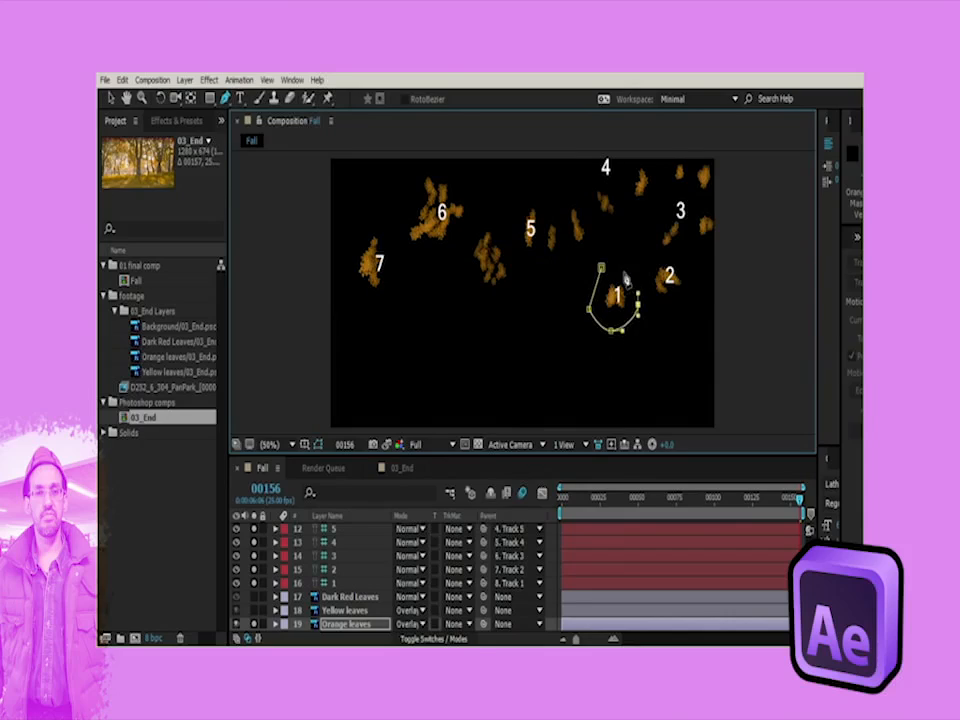
pyautogui.click(623, 268)
pyautogui.click(601, 268)
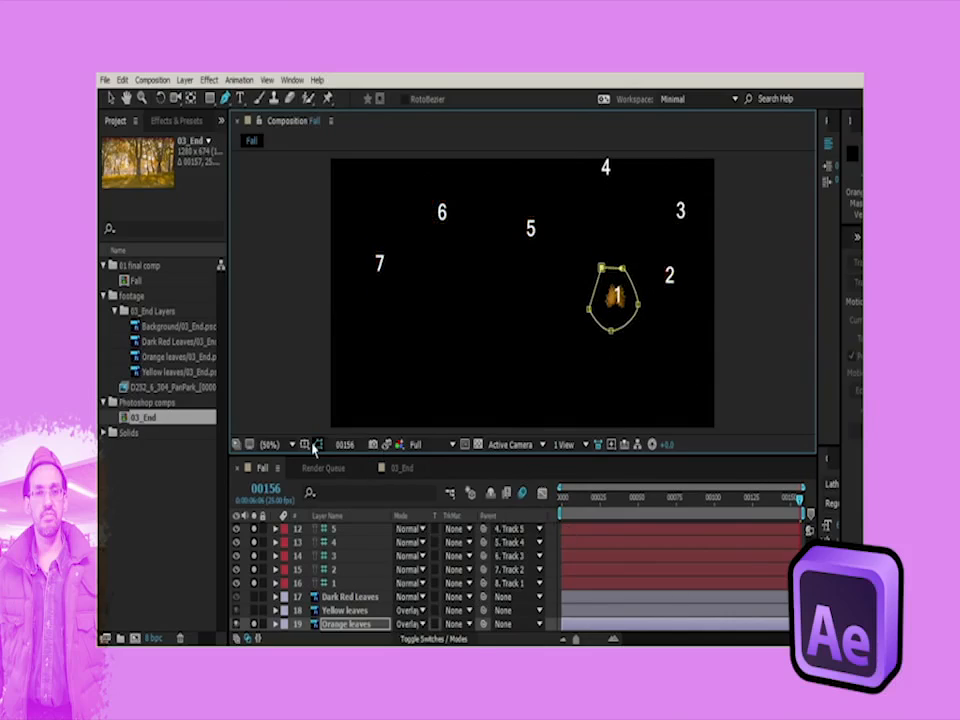
# Step: Compare the masked leaf cluster at number 1 with the stored footage snapshot
pyautogui.click(388, 446)
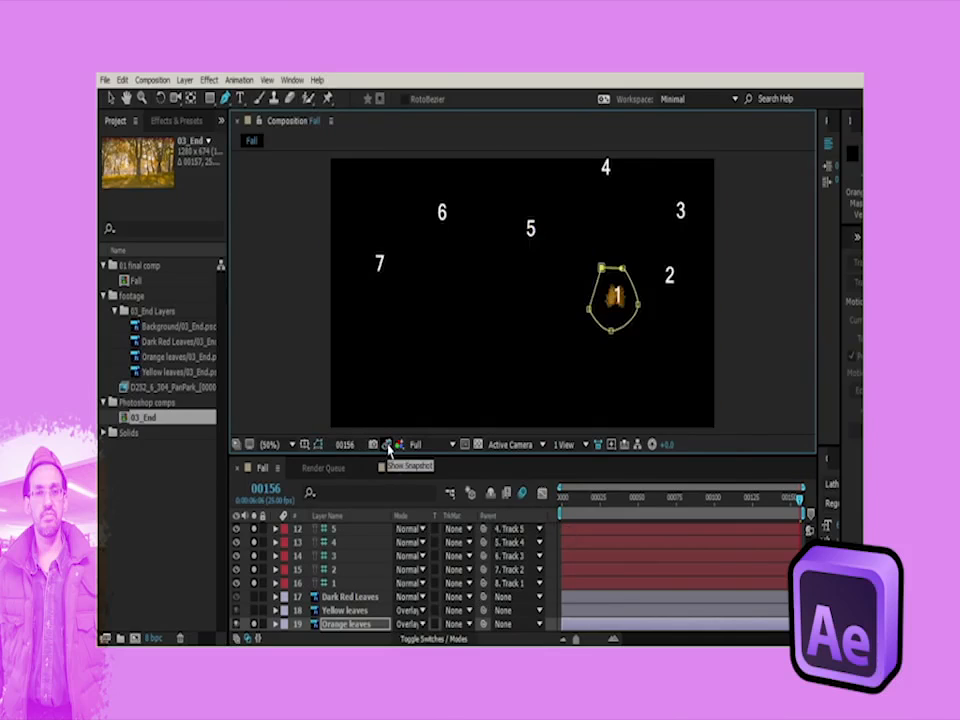
pyautogui.click(388, 450)
pyautogui.click(389, 448)
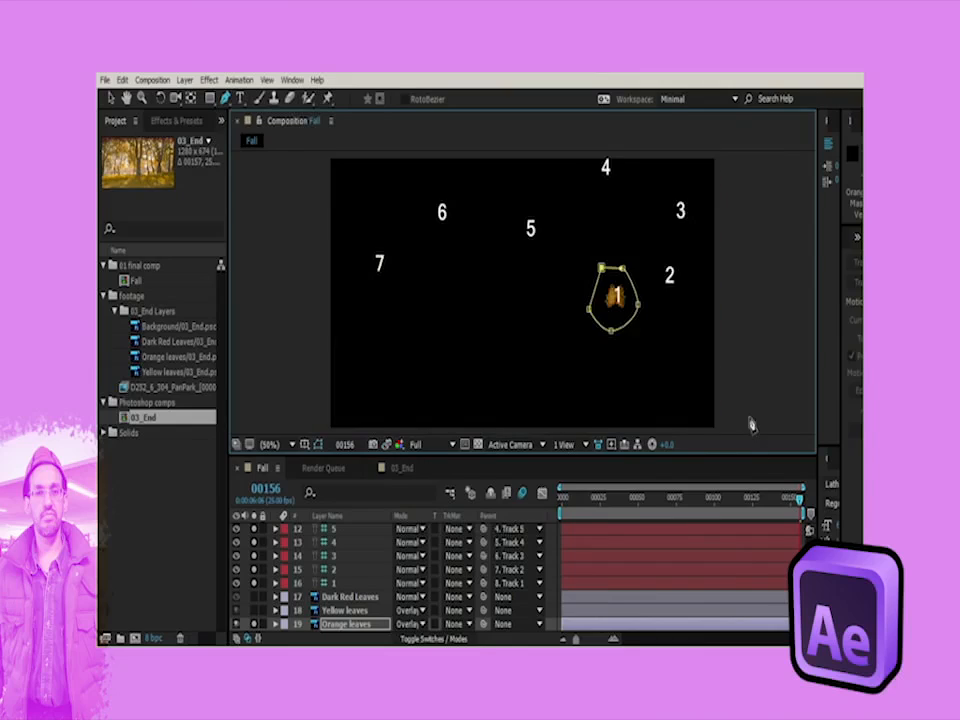
# Step: Reveal the masks of the Orange leaves layer and set Mask 1's mode to None
pyautogui.click(343, 610)
pyautogui.click(343, 624)
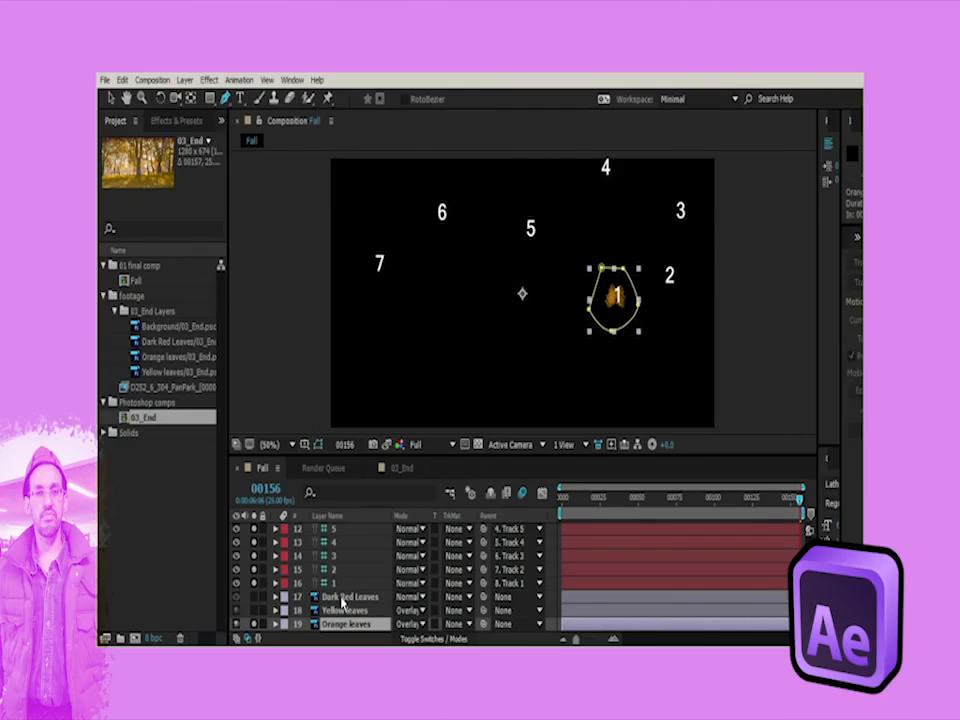
pyautogui.scroll(-1, 343, 603)
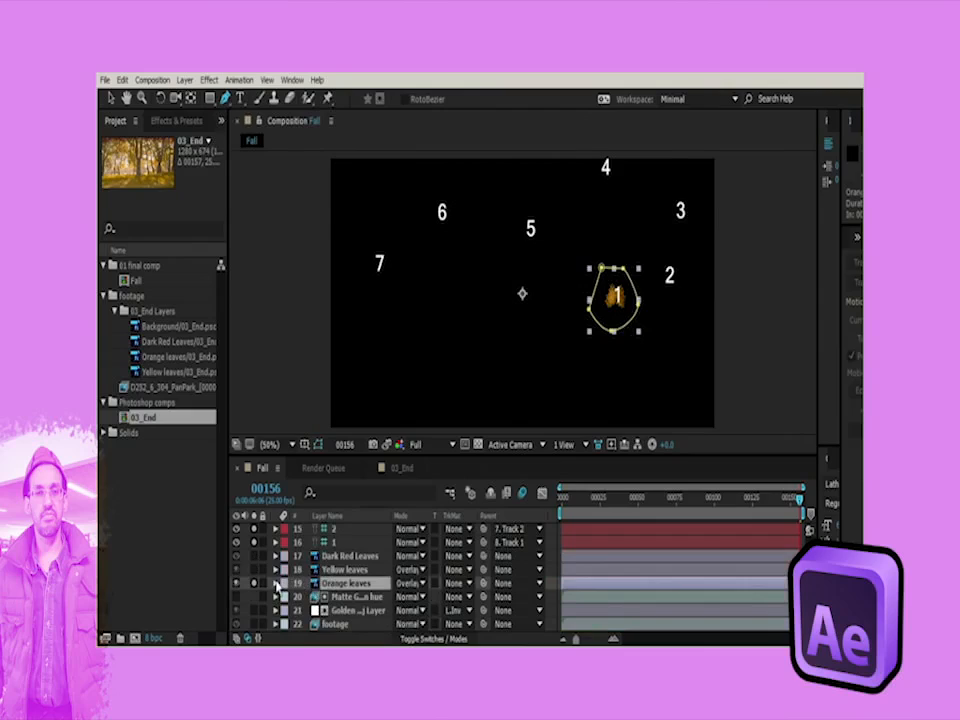
pyautogui.click(276, 583)
pyautogui.click(284, 598)
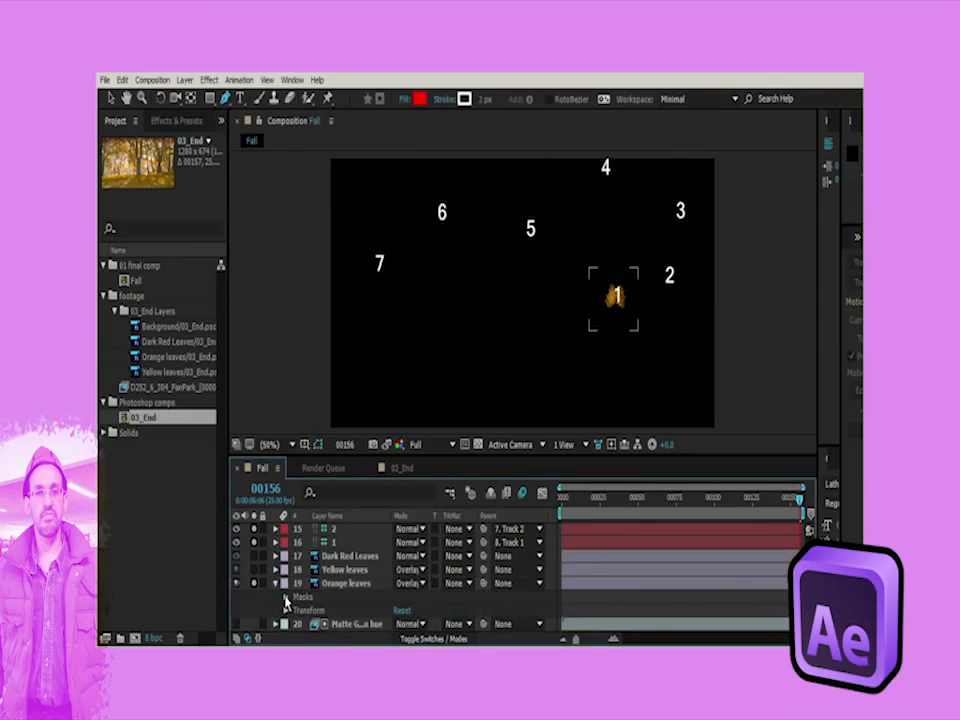
pyautogui.click(405, 610)
pyautogui.click(410, 627)
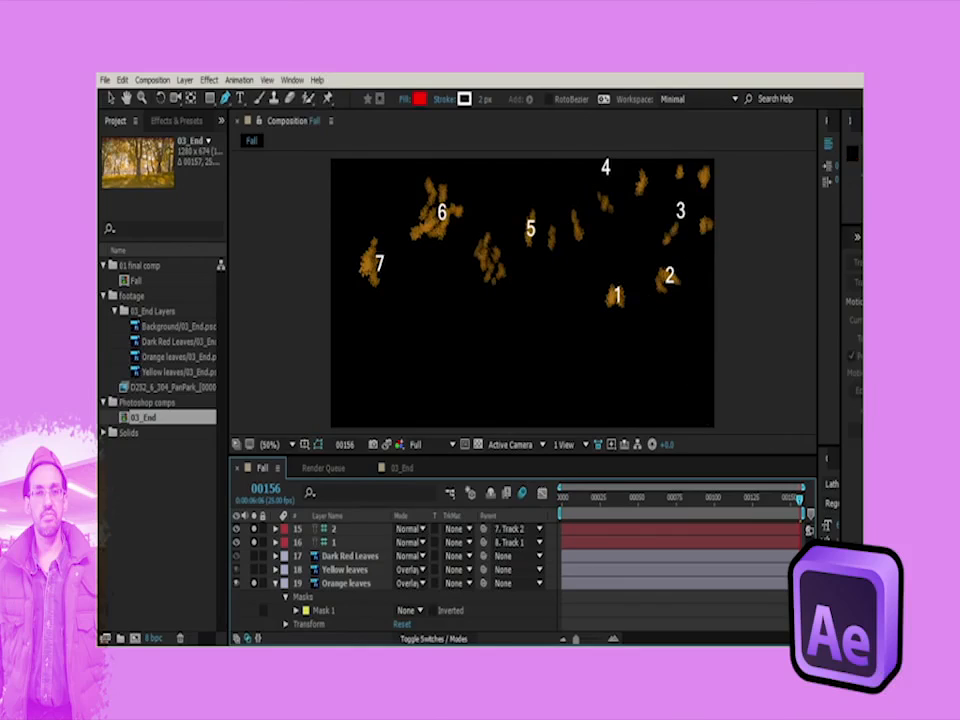
# Step: Draw a second closed mask on the Orange leaves layer around the leaves at number 2 and set its mode to None
pyautogui.click(335, 582)
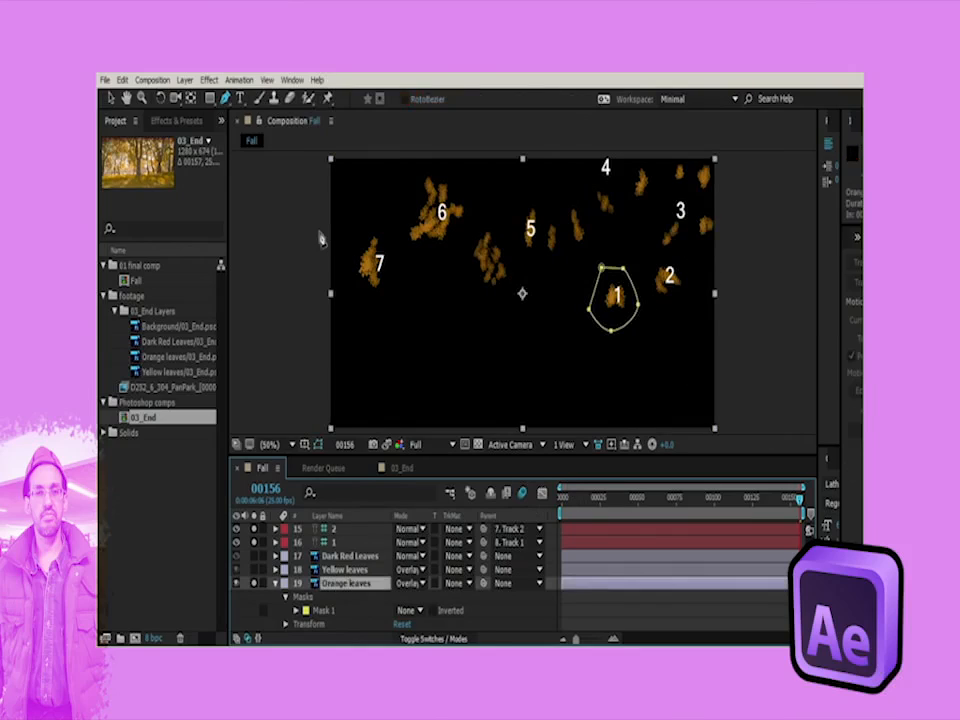
pyautogui.click(647, 252)
pyautogui.click(653, 308)
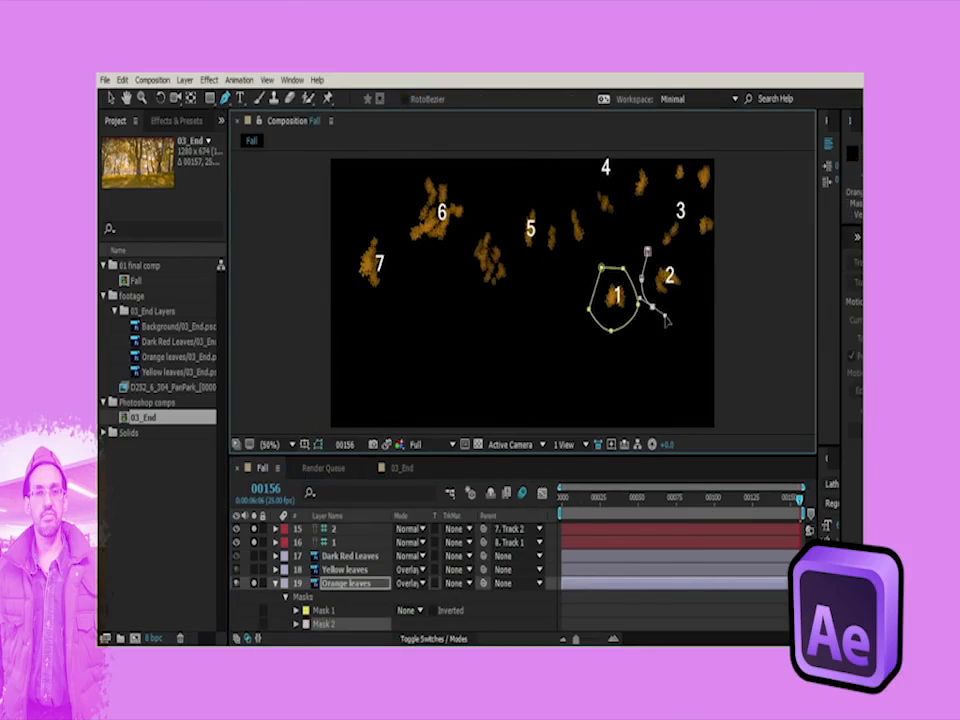
pyautogui.moveTo(699, 291); pyautogui.dragTo(680, 258)
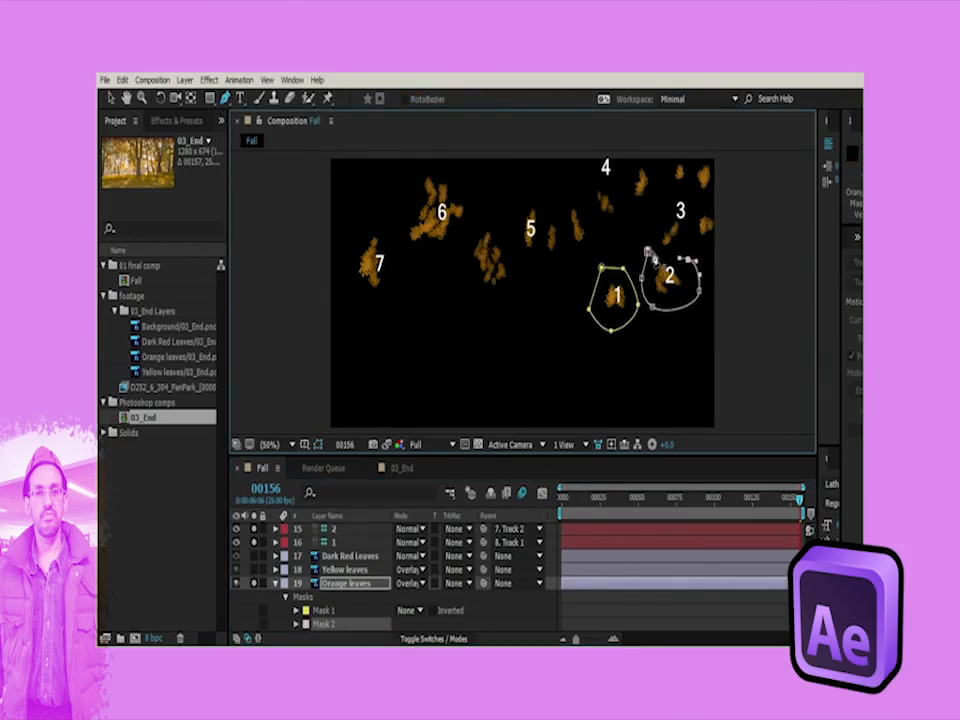
pyautogui.click(648, 252)
pyautogui.click(226, 97)
pyautogui.click(271, 99)
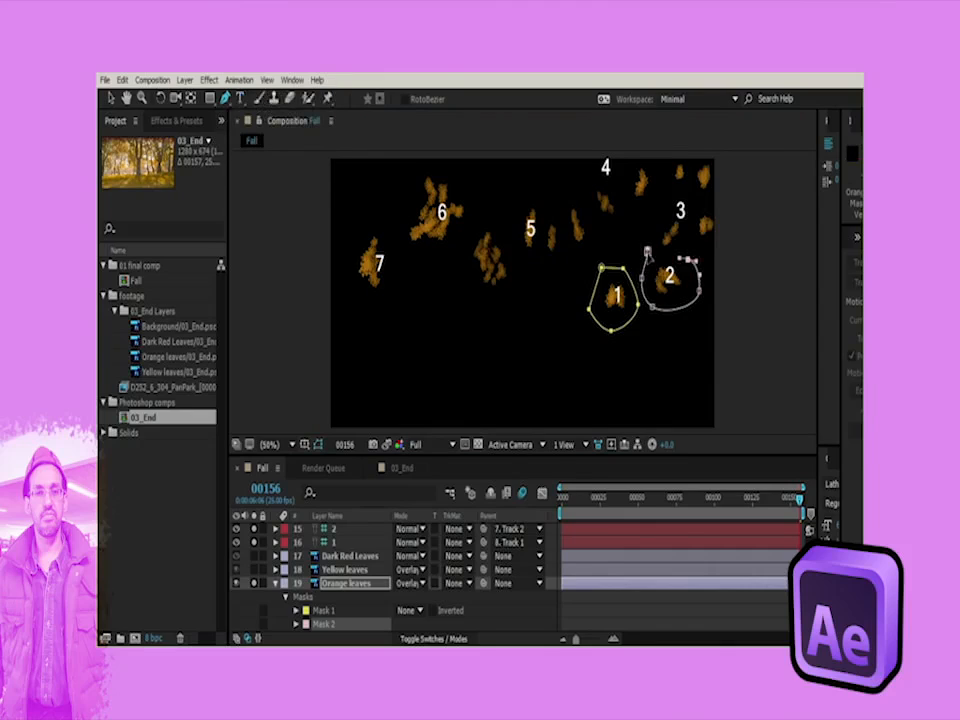
pyautogui.click(648, 253)
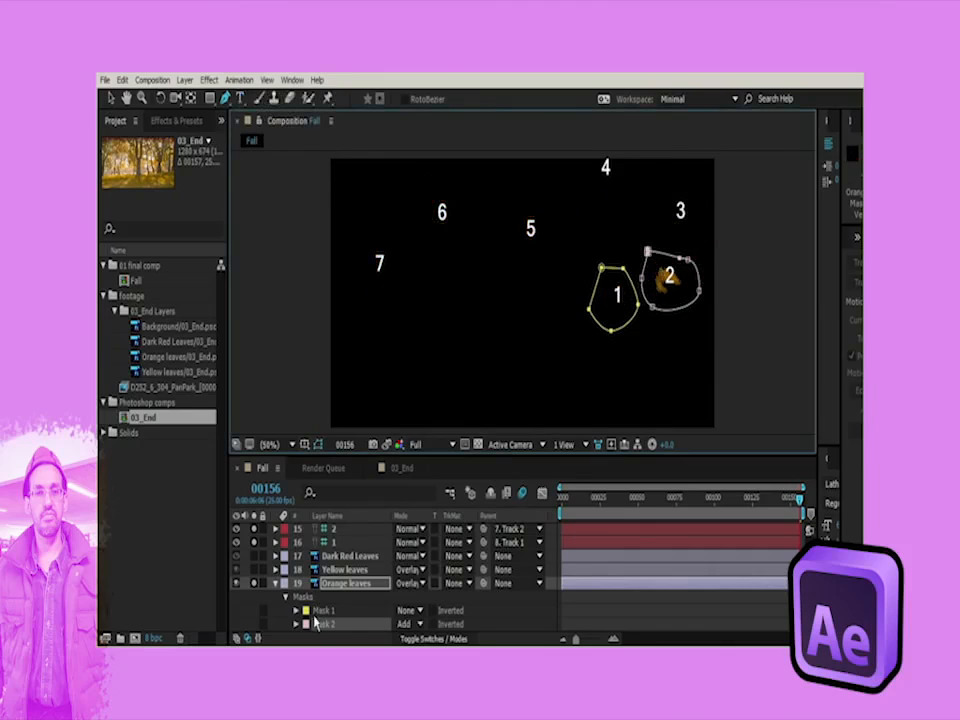
pyautogui.click(408, 626)
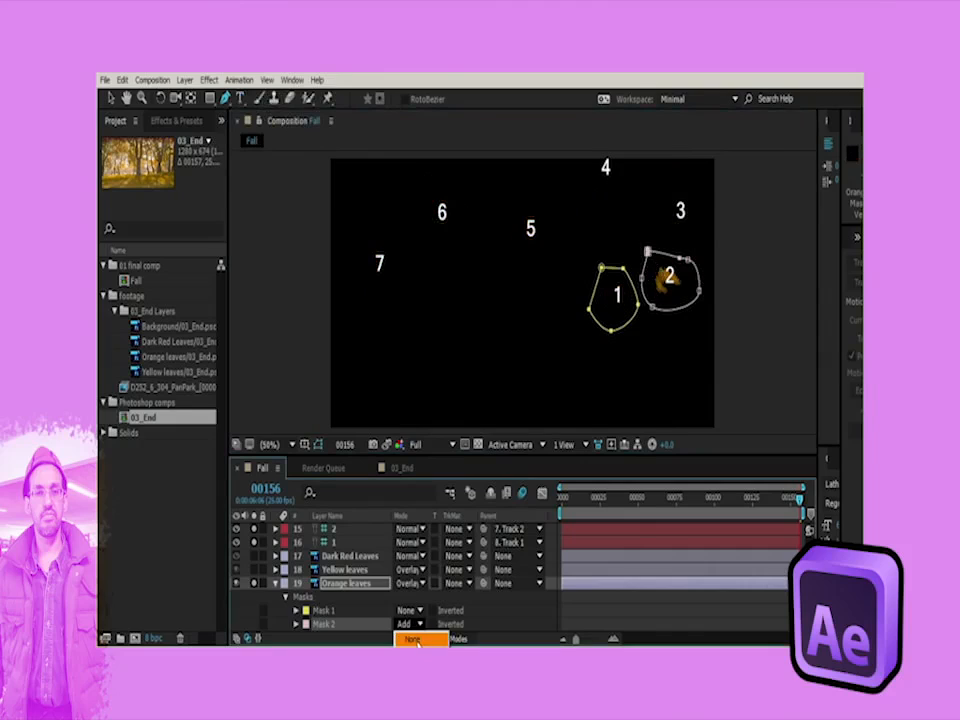
pyautogui.click(410, 638)
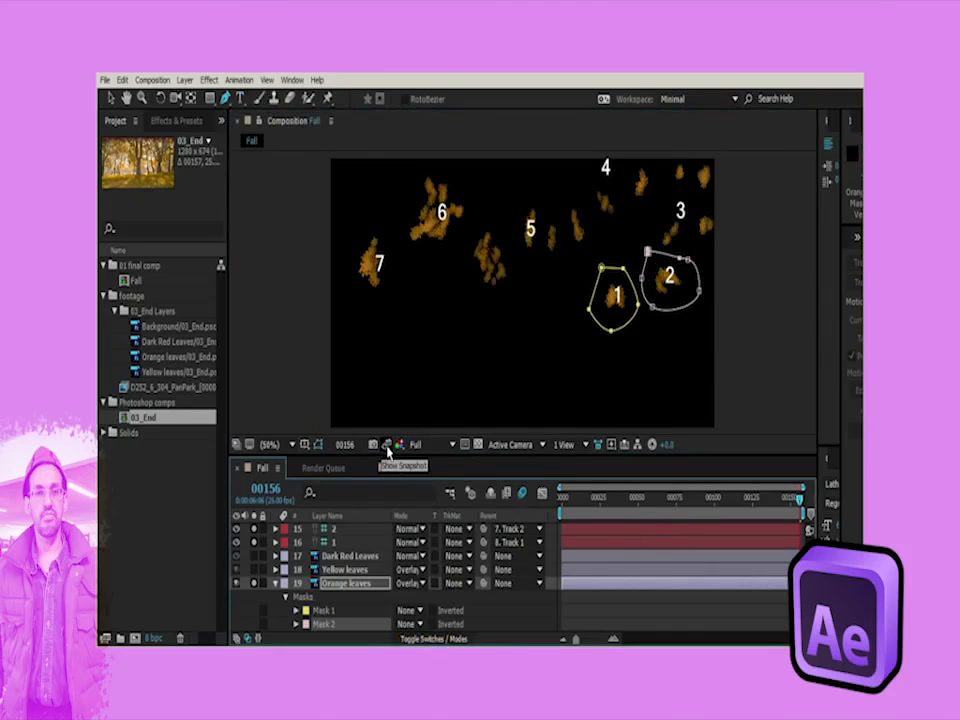
# Step: Show the stored footage snapshot to check which leaves belong to the next tree area
pyautogui.click(387, 452)
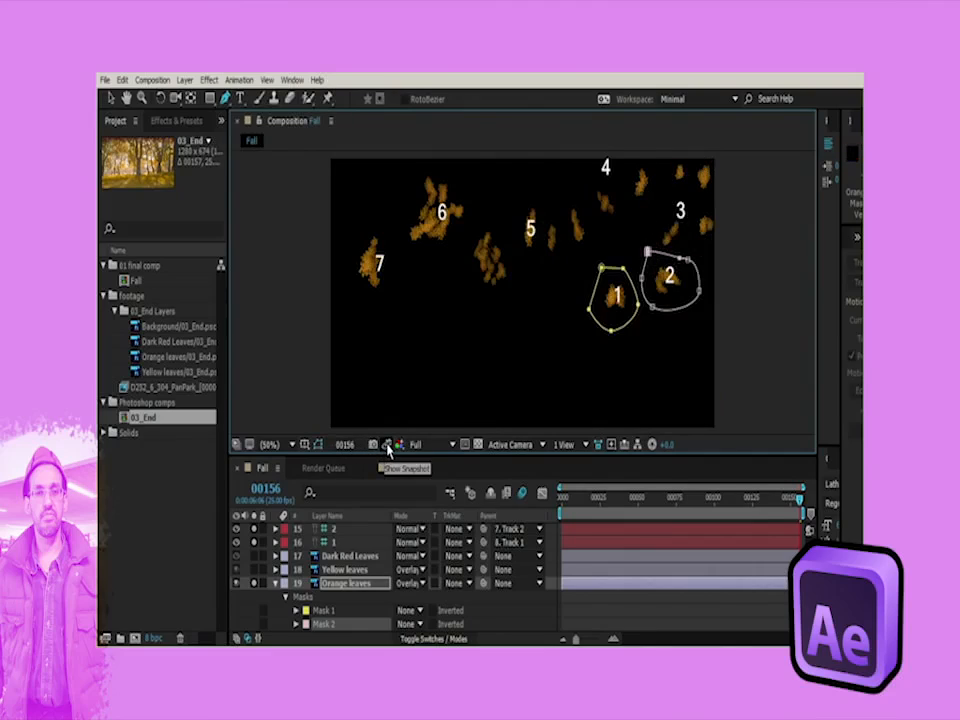
pyautogui.click(389, 448)
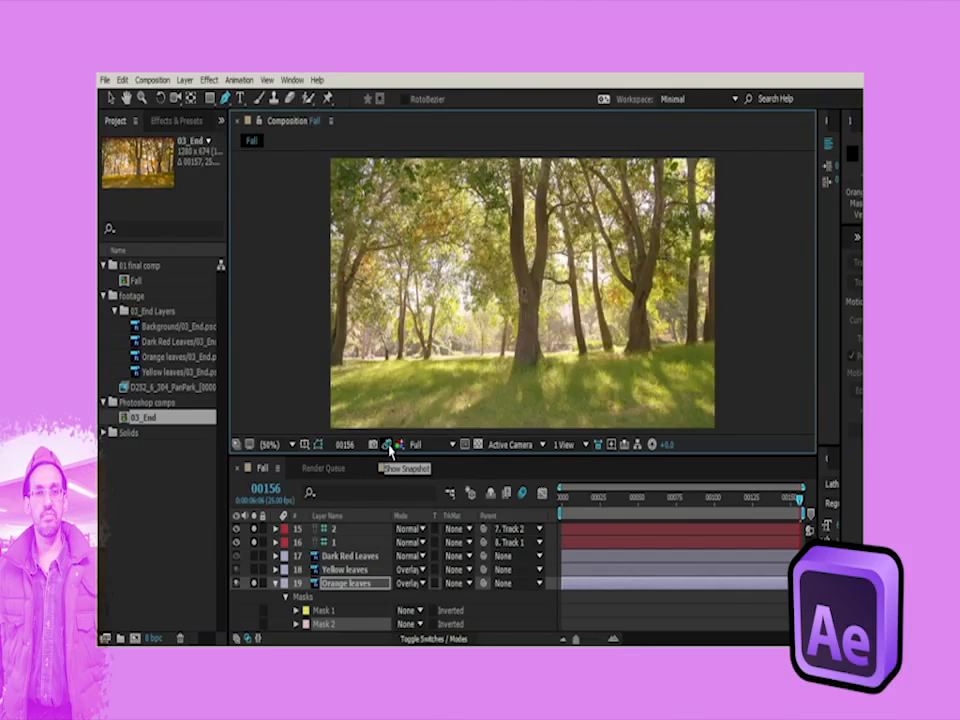
pyautogui.click(389, 448)
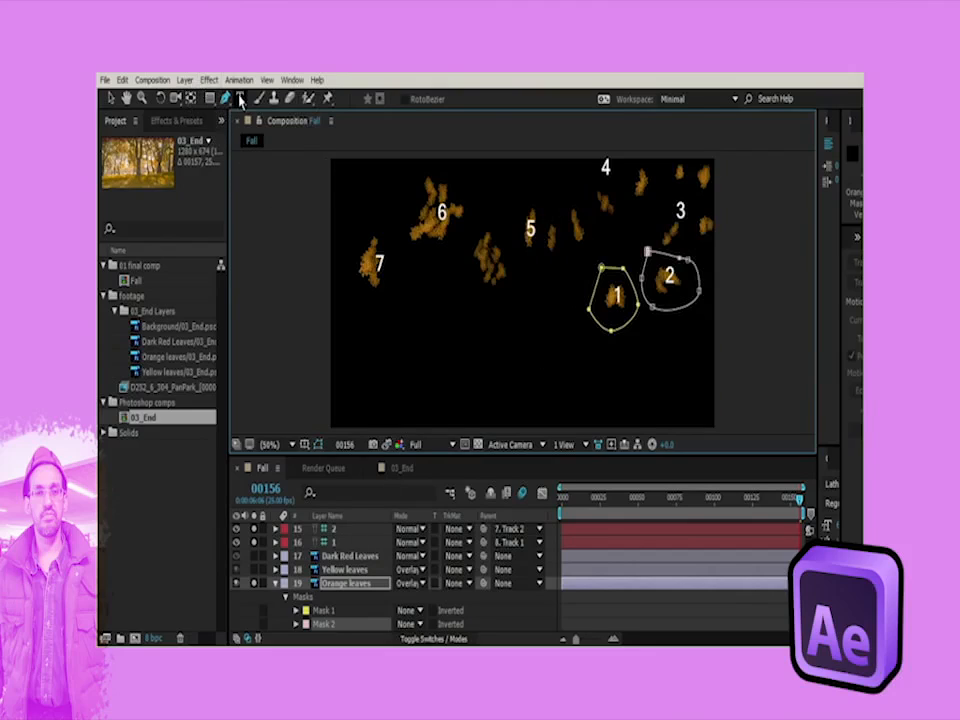
# Step: Draw a third closed mask on the Orange leaves layer around the leaf clusters surrounding number 3, extending past the frame's edge
pyautogui.click(352, 570)
pyautogui.click(345, 582)
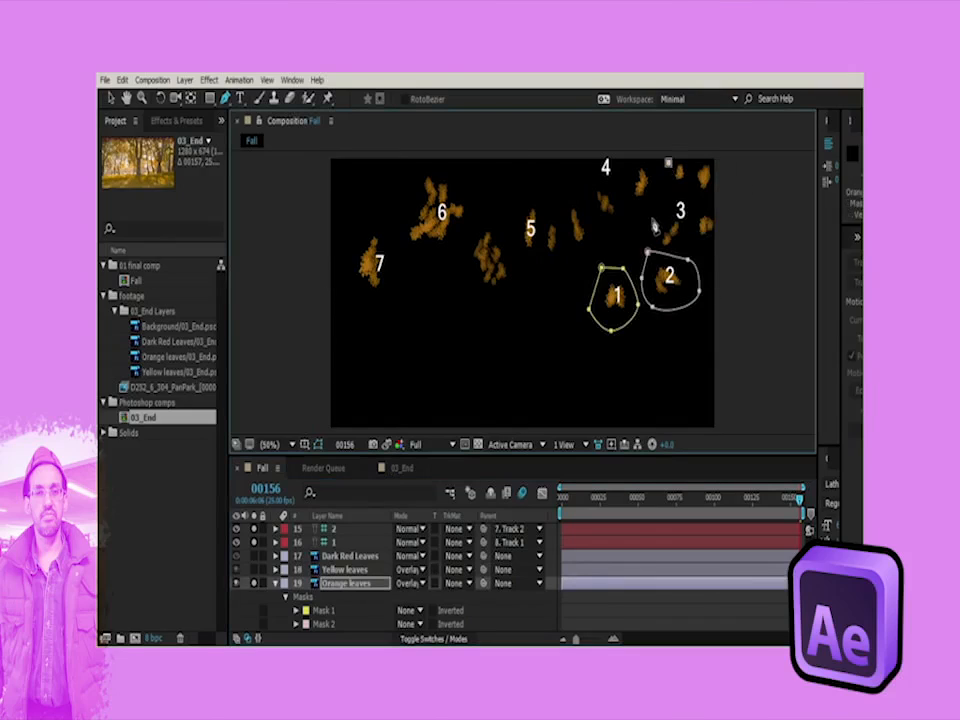
pyautogui.click(652, 217)
pyautogui.click(650, 247)
pyautogui.click(676, 248)
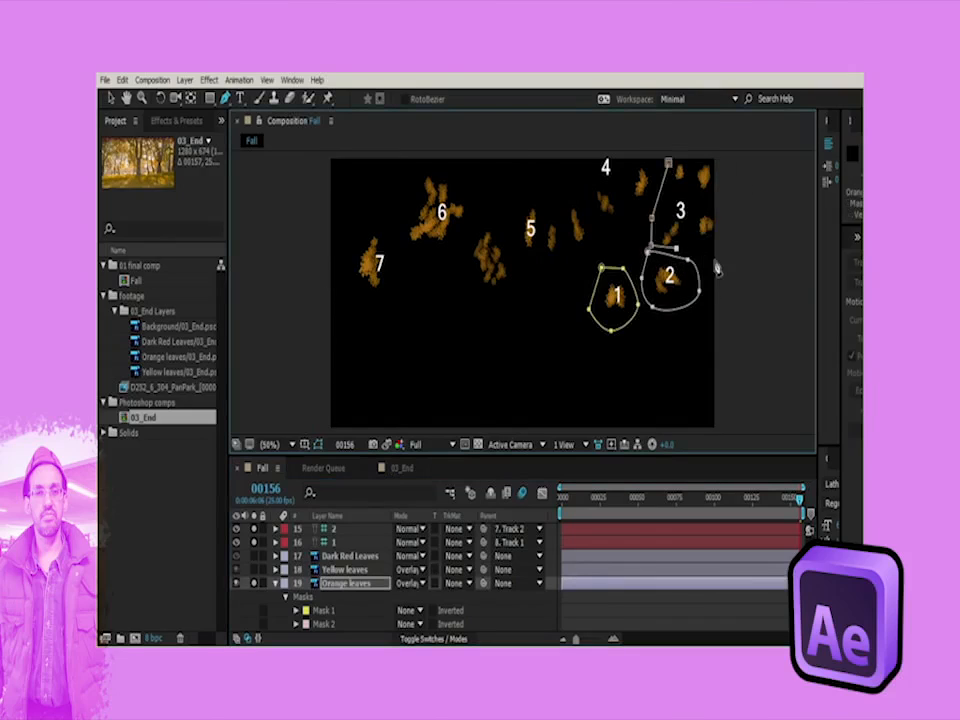
pyautogui.click(715, 261)
pyautogui.click(731, 231)
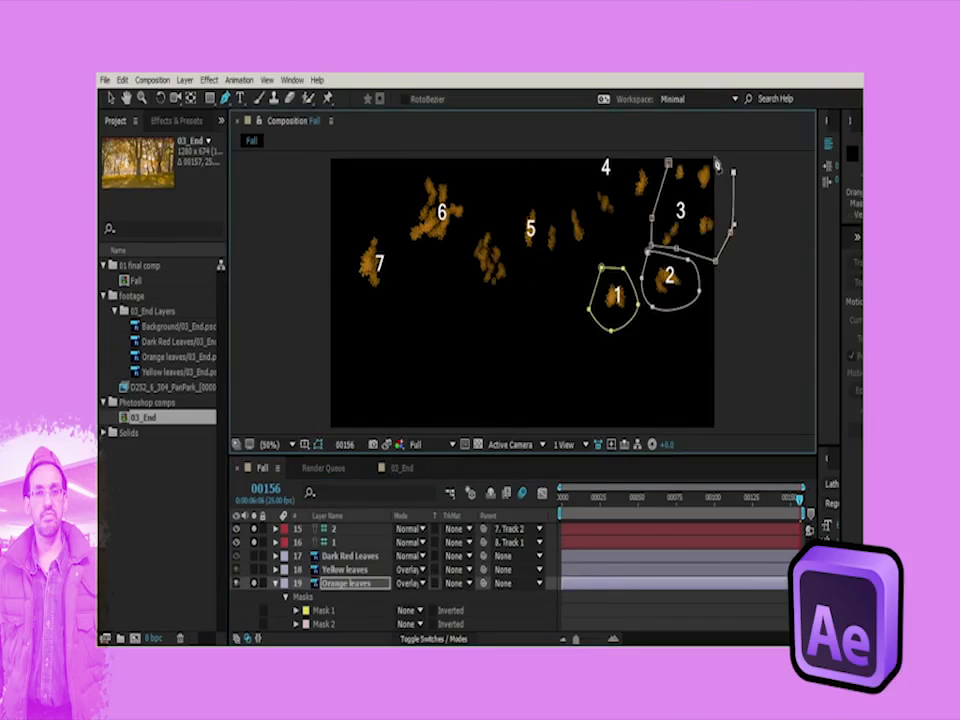
pyautogui.click(706, 157)
pyautogui.click(668, 163)
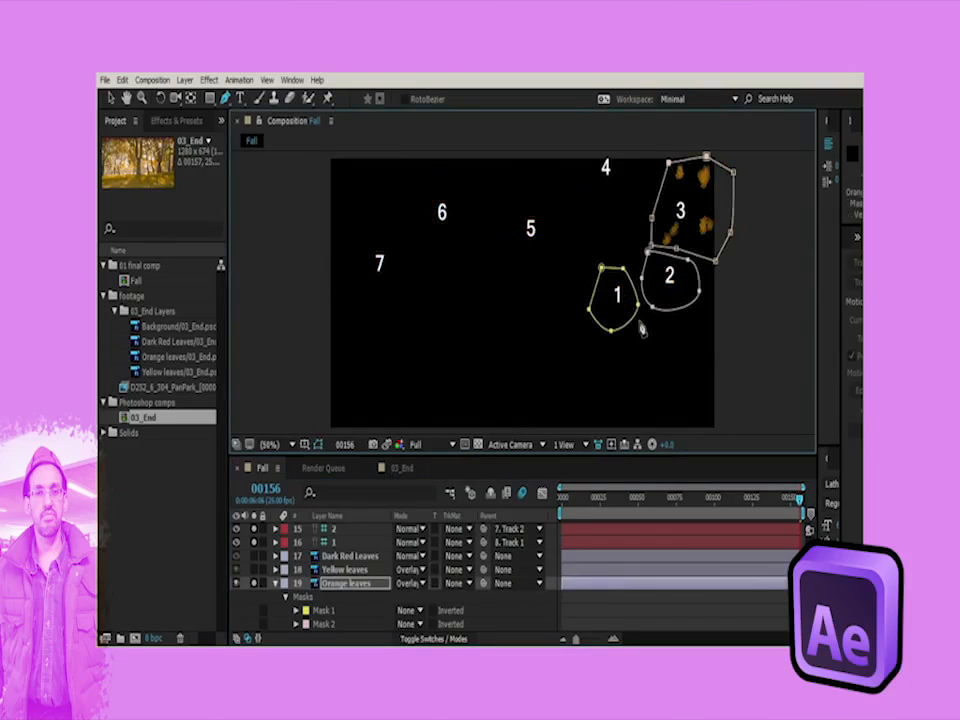
# Step: Set Mask 3's mode to None on the Orange leaves layer
pyautogui.scroll(-3, 336, 597)
pyautogui.click(408, 569)
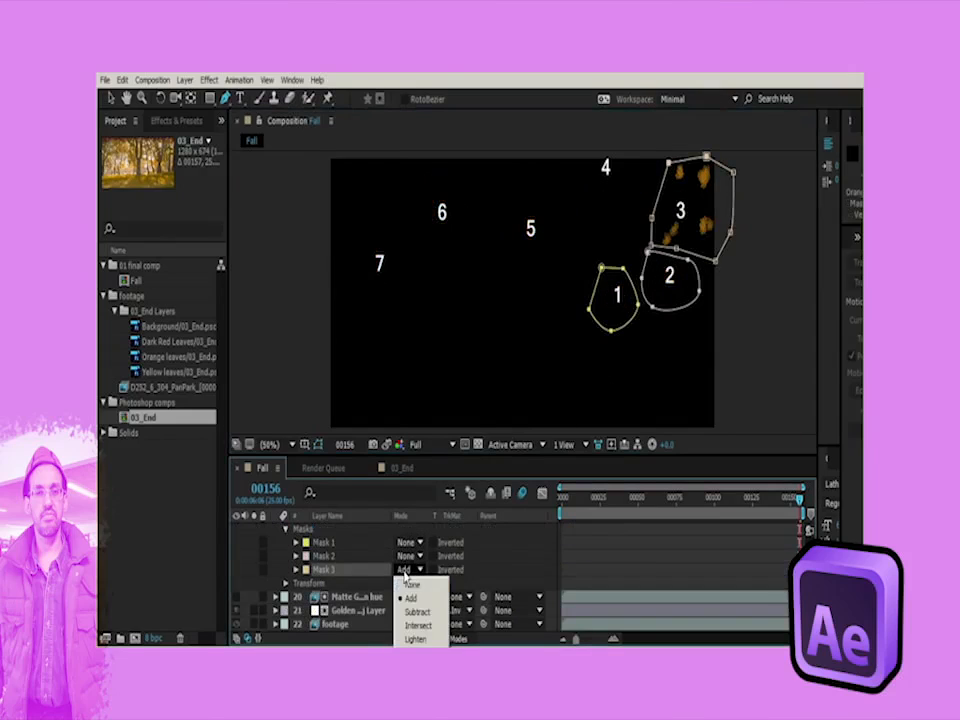
pyautogui.click(410, 584)
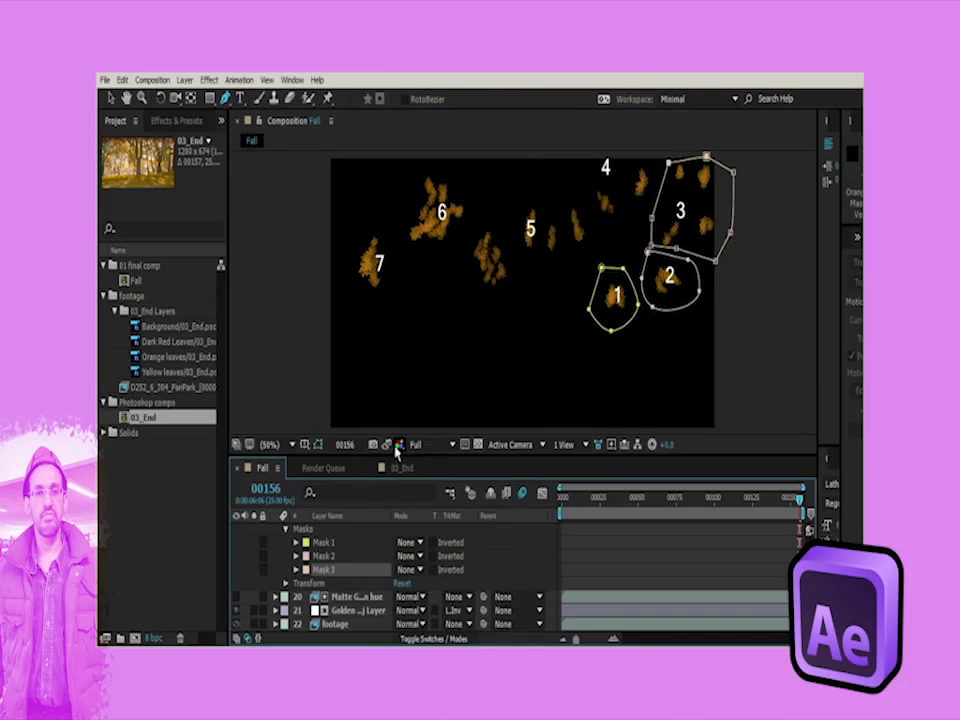
# Step: Toggle the stored footage snapshot to check which leaf clusters belong to the tree area at number 4
pyautogui.click(385, 446)
pyautogui.click(385, 446)
pyautogui.click(385, 446)
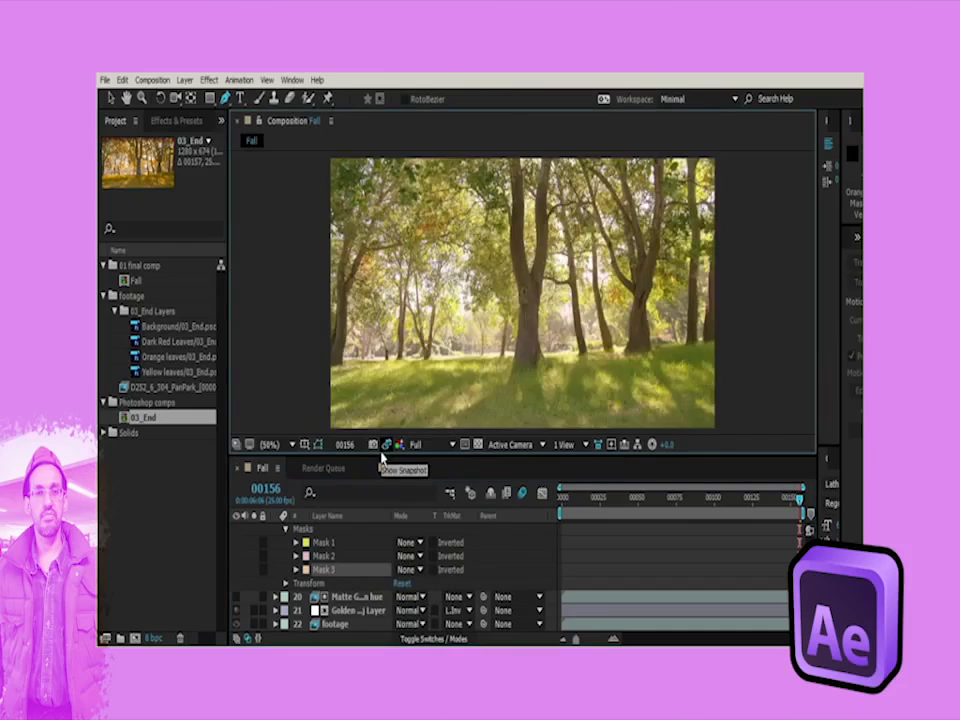
pyautogui.click(384, 446)
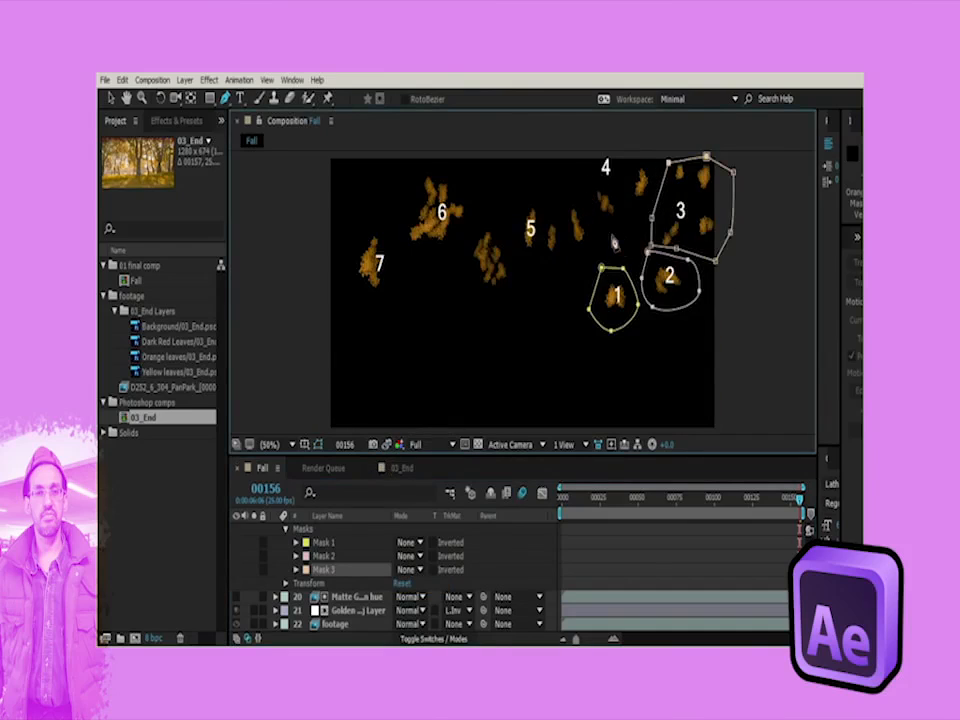
pyautogui.click(385, 445)
pyautogui.click(385, 445)
pyautogui.click(386, 449)
# Step: Draw a fourth closed mask on the Orange leaves layer around the leaves at number 4 and set its mode to None
pyautogui.scroll(1, 338, 540)
pyautogui.click(343, 560)
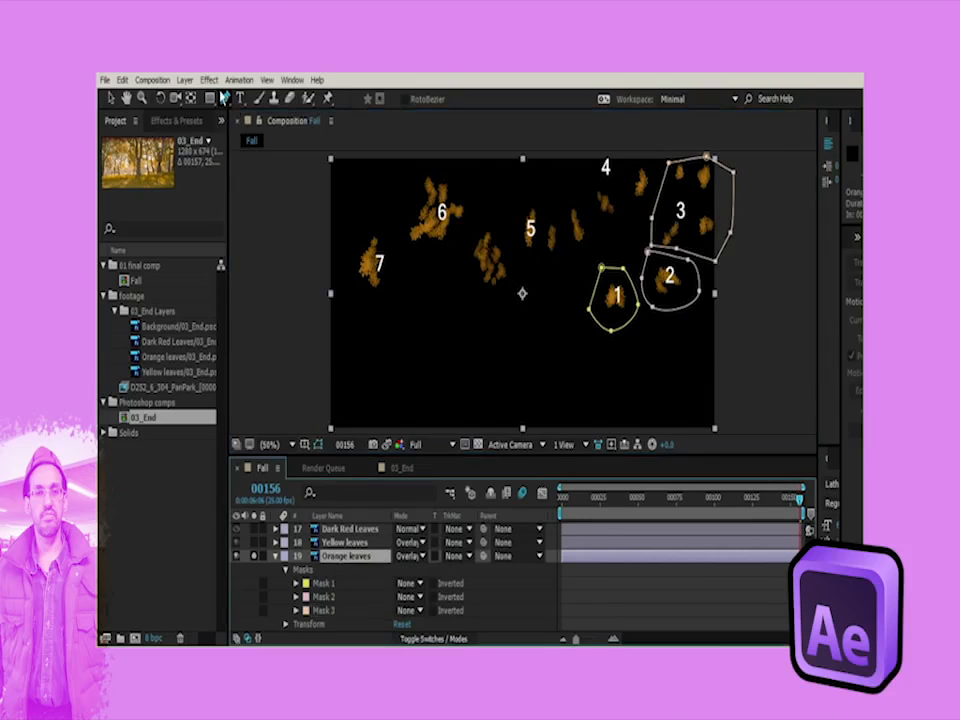
pyautogui.moveTo(571, 176); pyautogui.dragTo(569, 187)
pyautogui.click(598, 229)
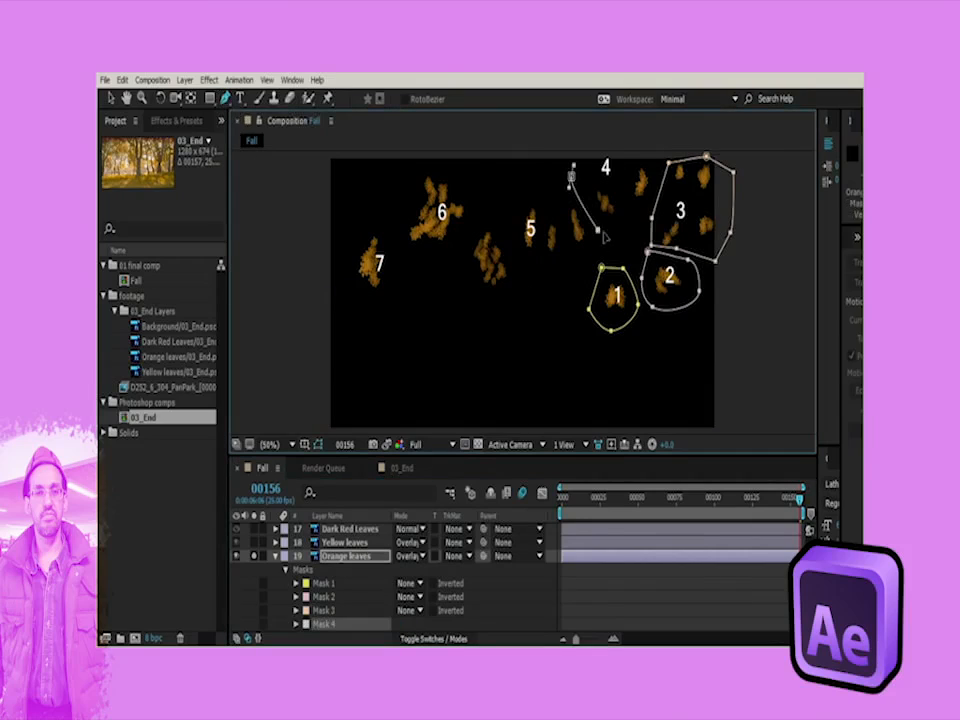
pyautogui.moveTo(634, 219); pyautogui.dragTo(638, 216)
pyautogui.moveTo(657, 160); pyautogui.dragTo(664, 158)
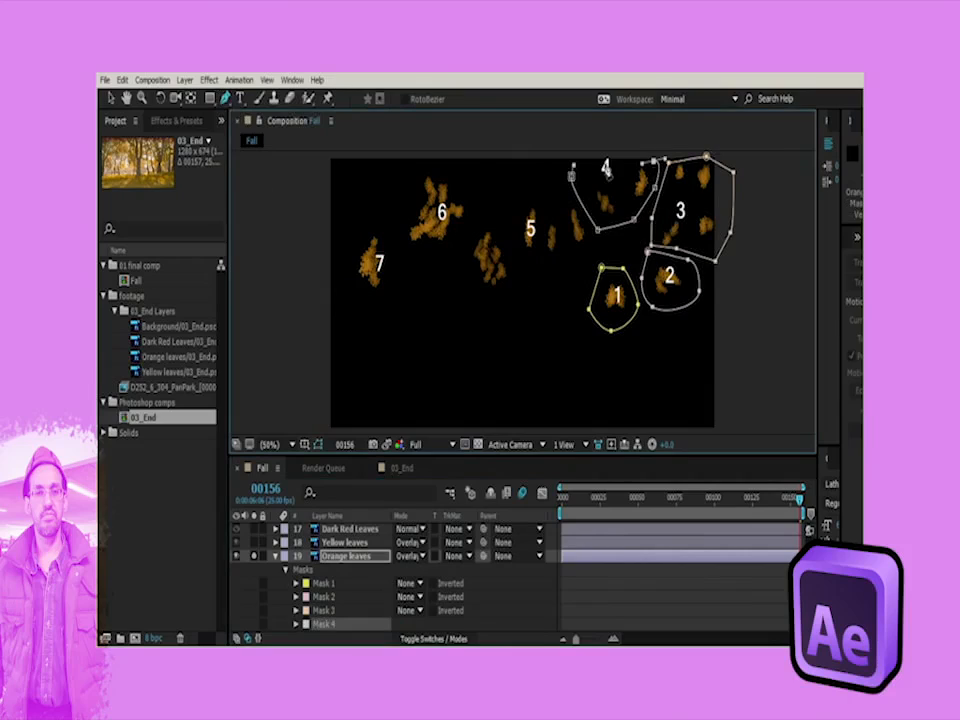
pyautogui.click(572, 177)
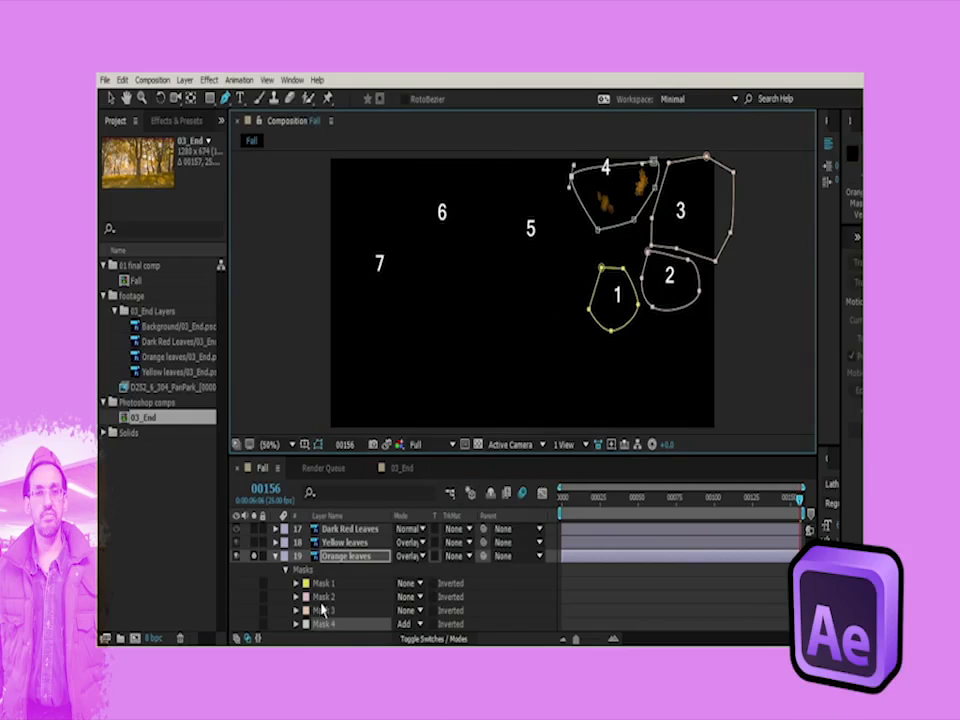
pyautogui.click(418, 628)
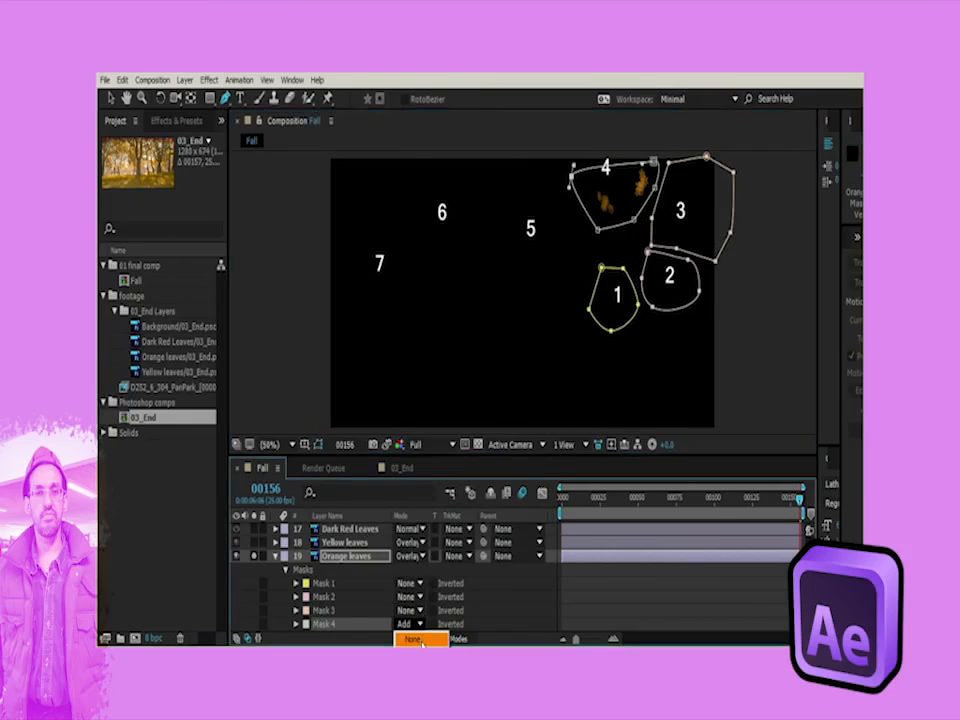
pyautogui.click(421, 640)
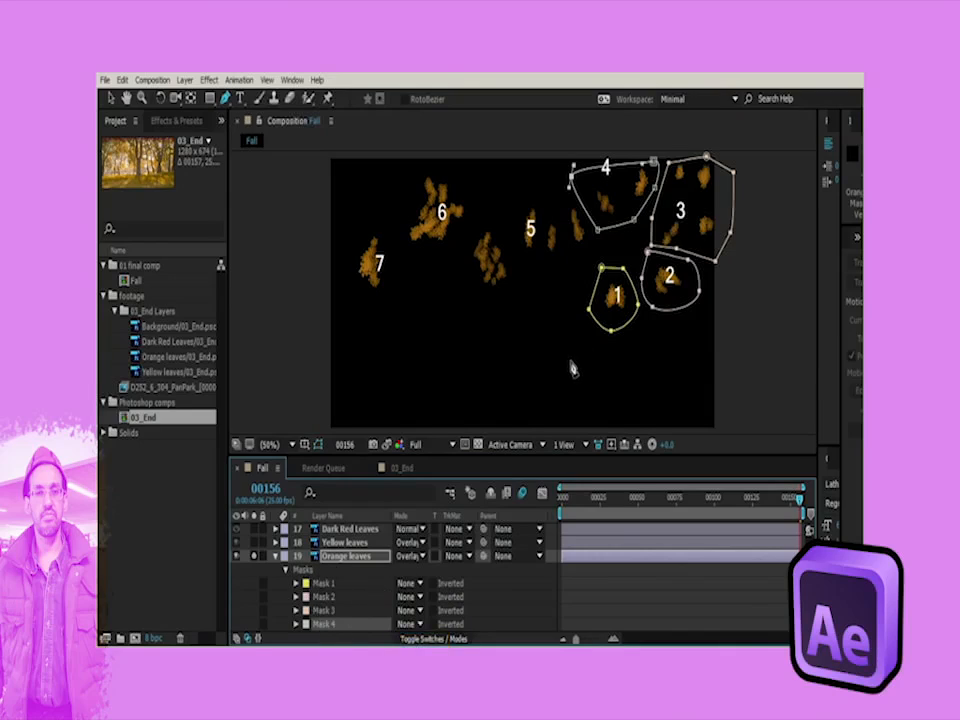
# Step: Draw a fifth closed mask on the Orange leaves layer around the three leaf clusters at number 5, checking against the snapshot
pyautogui.click(336, 545)
pyautogui.click(338, 556)
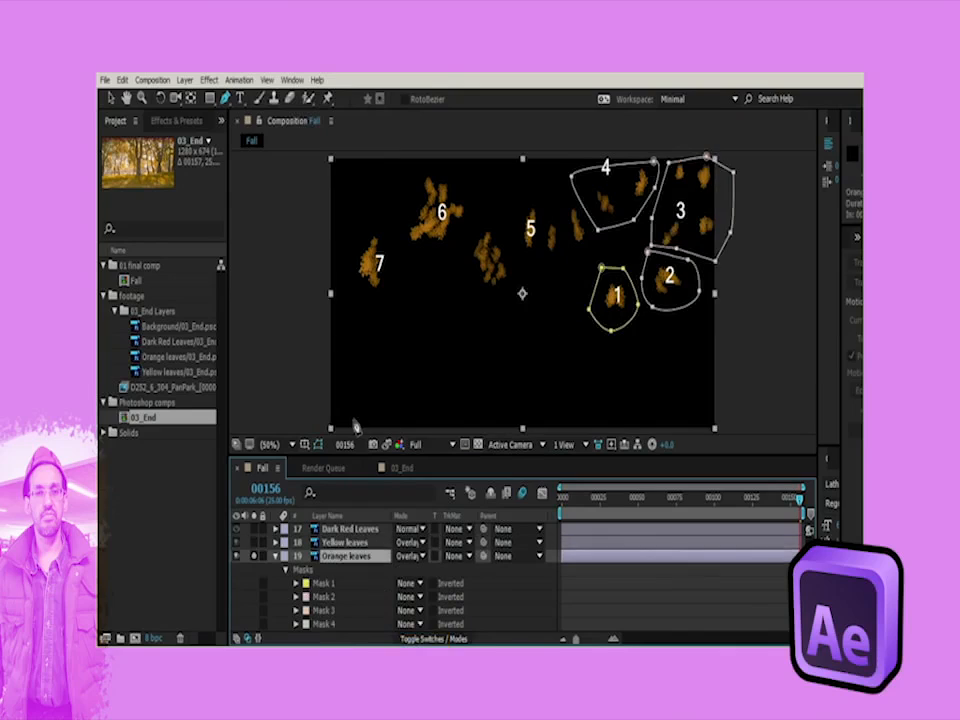
pyautogui.click(223, 98)
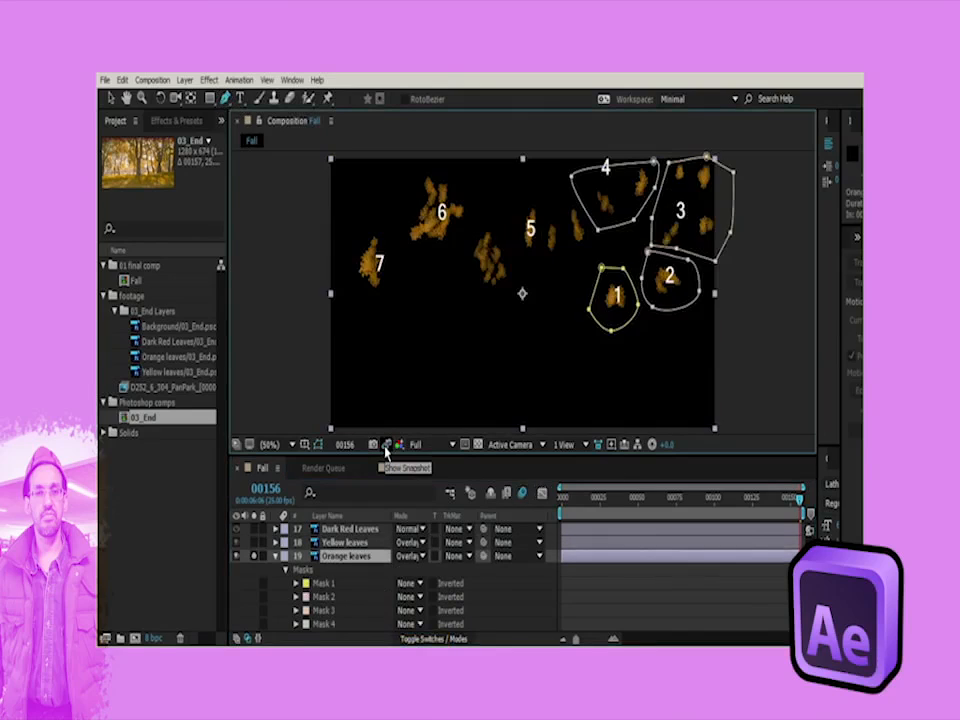
pyautogui.moveTo(387, 450); pyautogui.dragTo(387, 450)
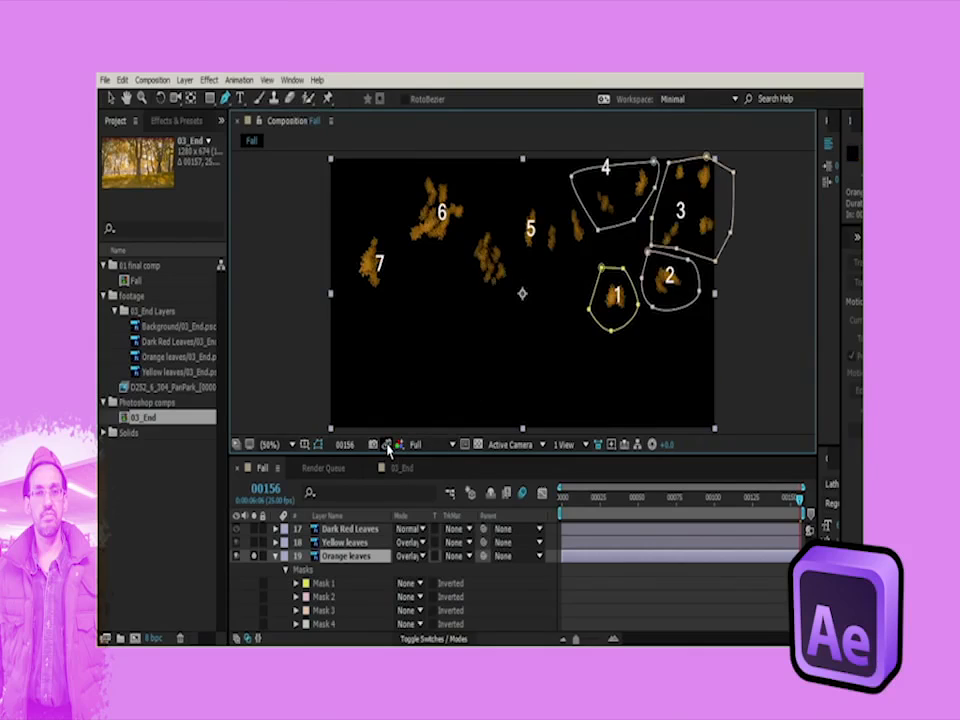
pyautogui.moveTo(387, 450); pyautogui.dragTo(387, 450)
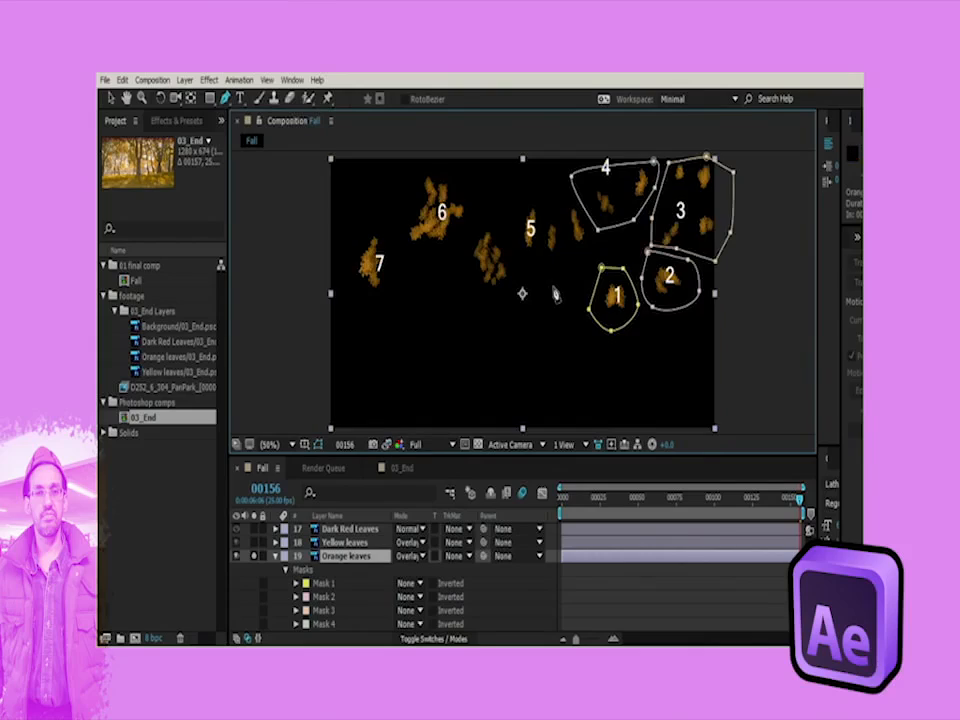
pyautogui.click(510, 203)
pyautogui.click(518, 258)
pyautogui.click(568, 270)
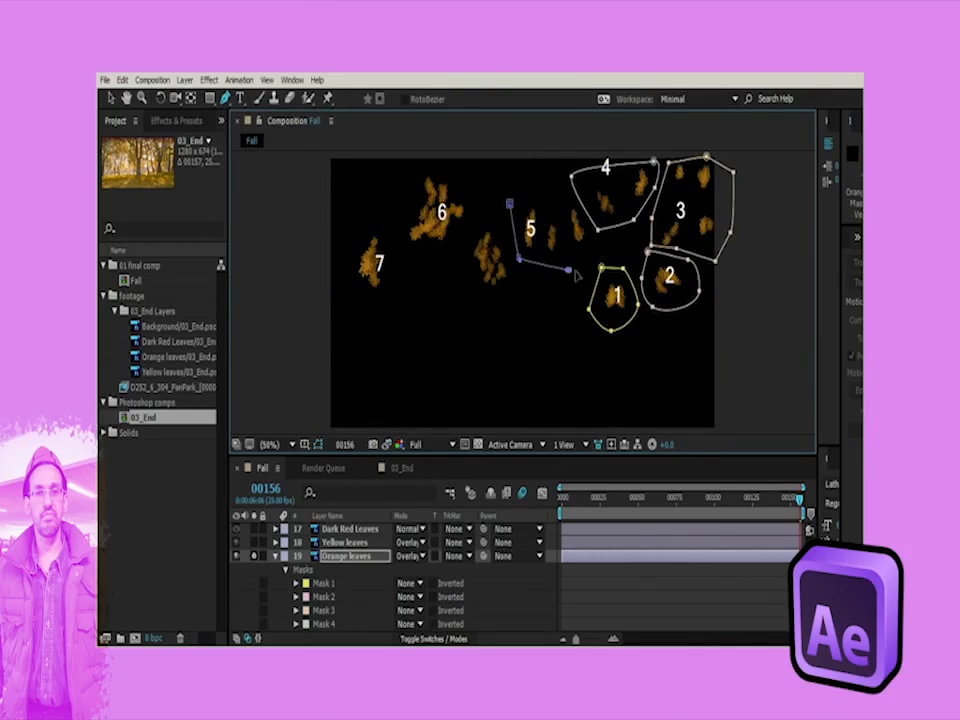
pyautogui.click(596, 257)
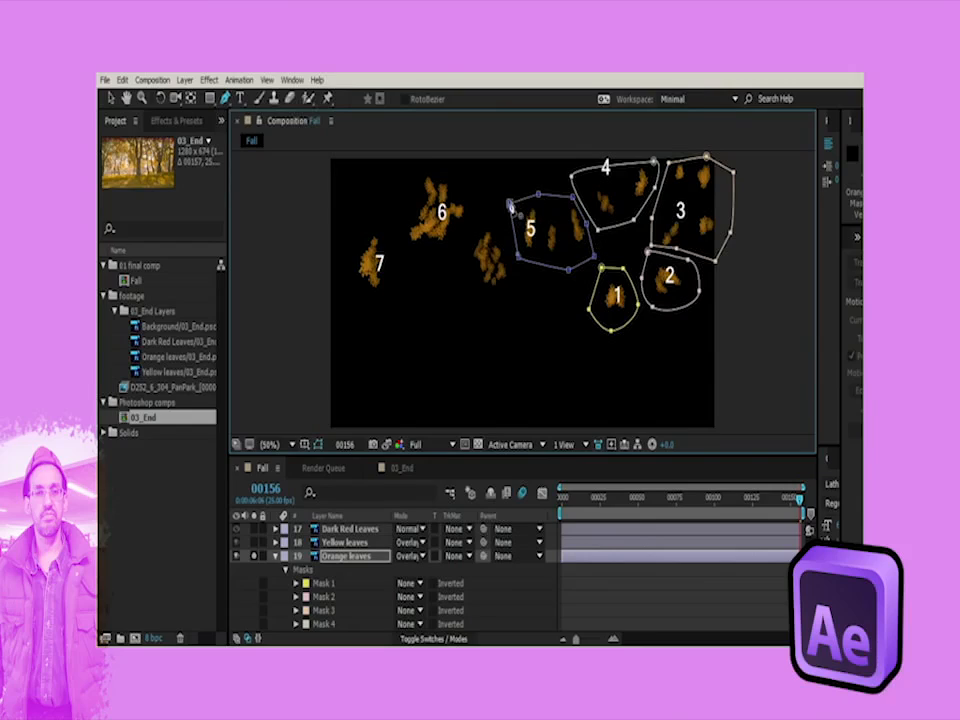
pyautogui.click(511, 204)
# Step: Set Mask 5's mode to None and check the leaves around number 6 against the stored snapshot
pyautogui.scroll(-2, 335, 613)
pyautogui.scroll(-1, 335, 613)
pyautogui.click(404, 570)
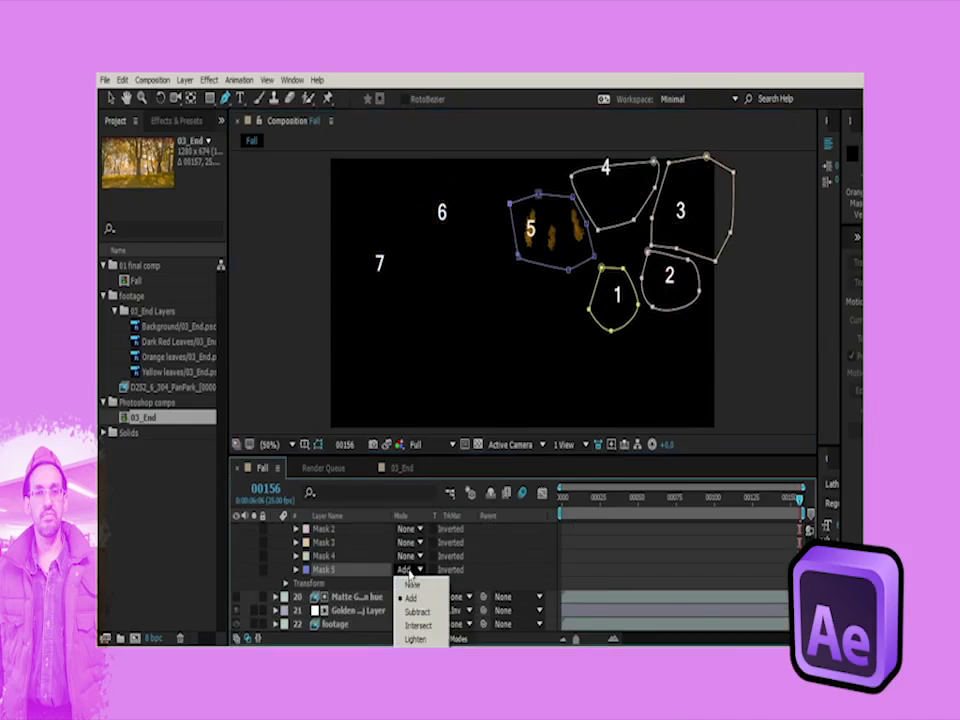
pyautogui.click(410, 579)
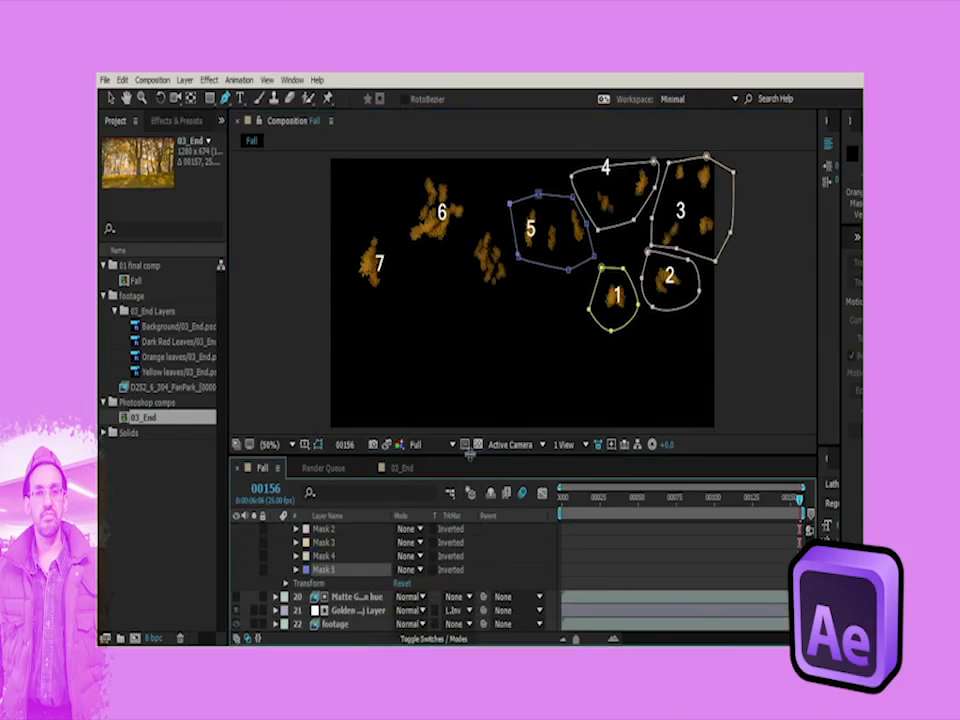
pyautogui.click(386, 444)
pyautogui.click(386, 446)
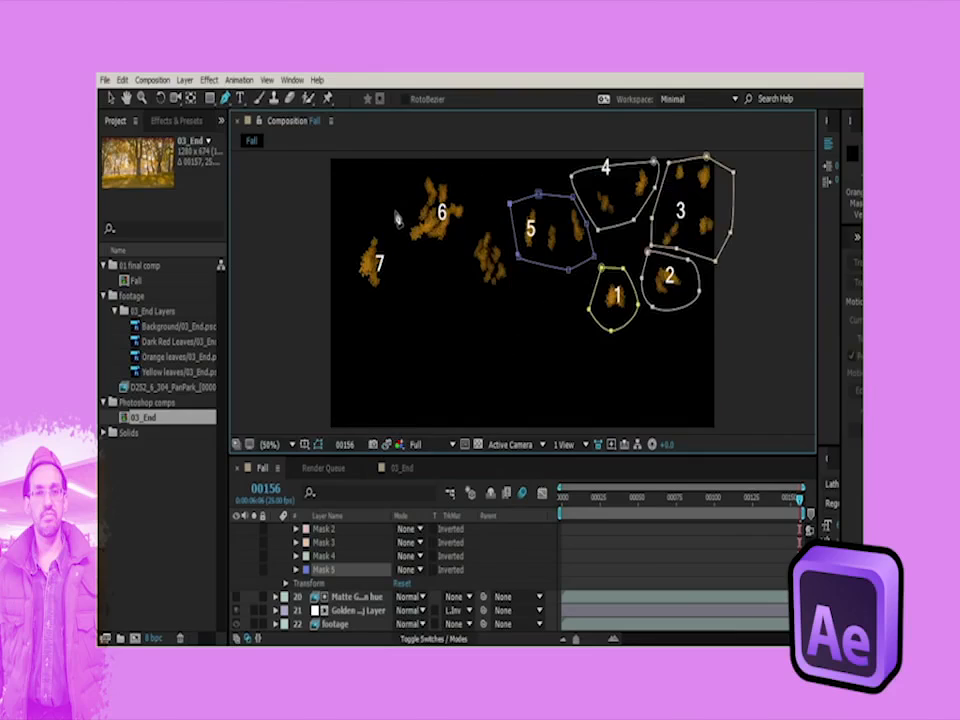
# Step: Draw a sixth closed mask on the Orange leaves layer around number 6 and the cluster between 6 and 5, and set its mode to None
pyautogui.scroll(2, 343, 577)
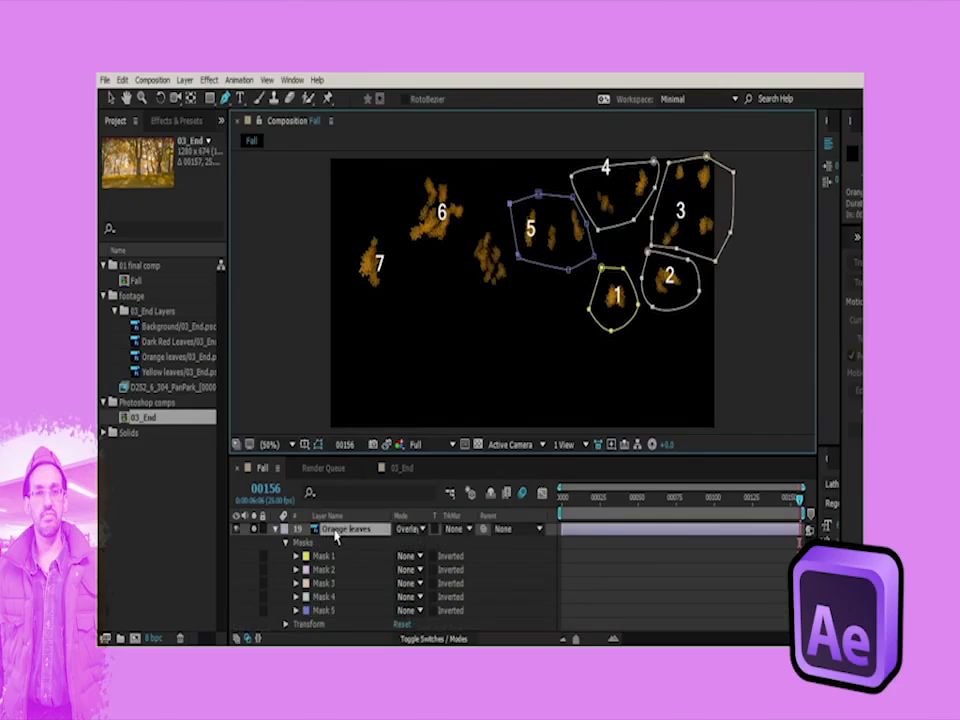
pyautogui.click(287, 531)
pyautogui.click(223, 98)
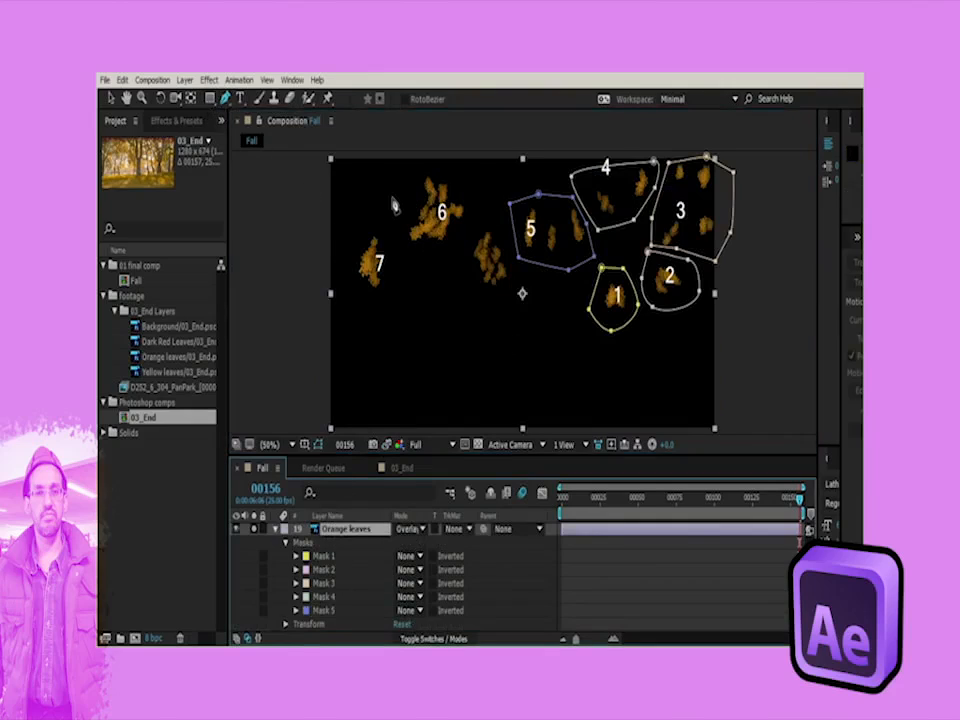
pyautogui.click(392, 197)
pyautogui.click(403, 267)
pyautogui.click(457, 299)
pyautogui.click(522, 317)
pyautogui.click(520, 273)
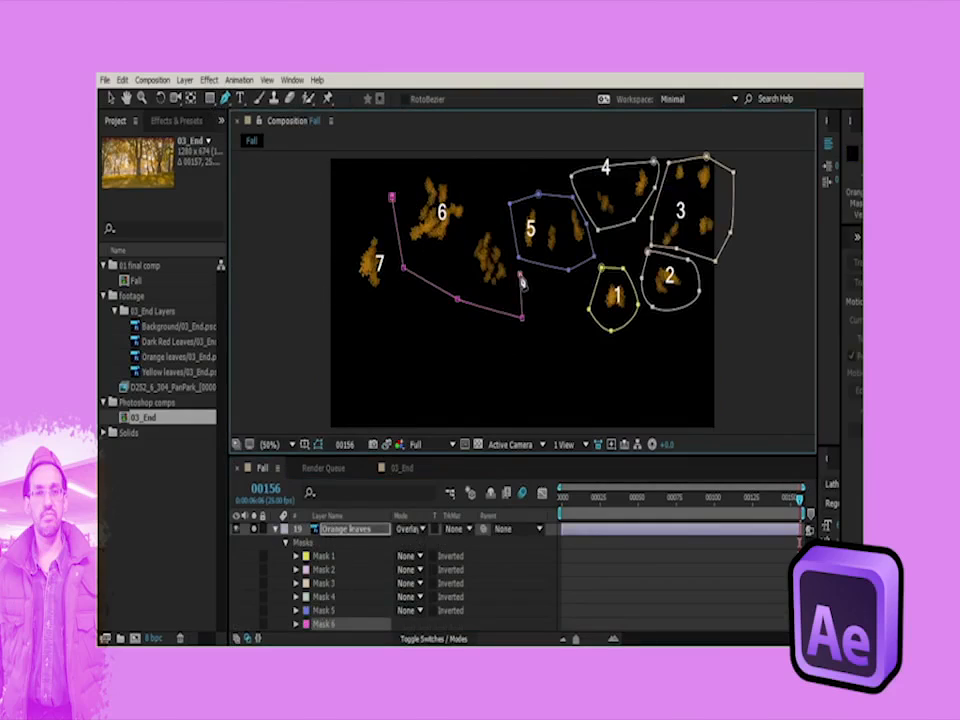
pyautogui.click(498, 226)
pyautogui.click(483, 185)
pyautogui.click(466, 170)
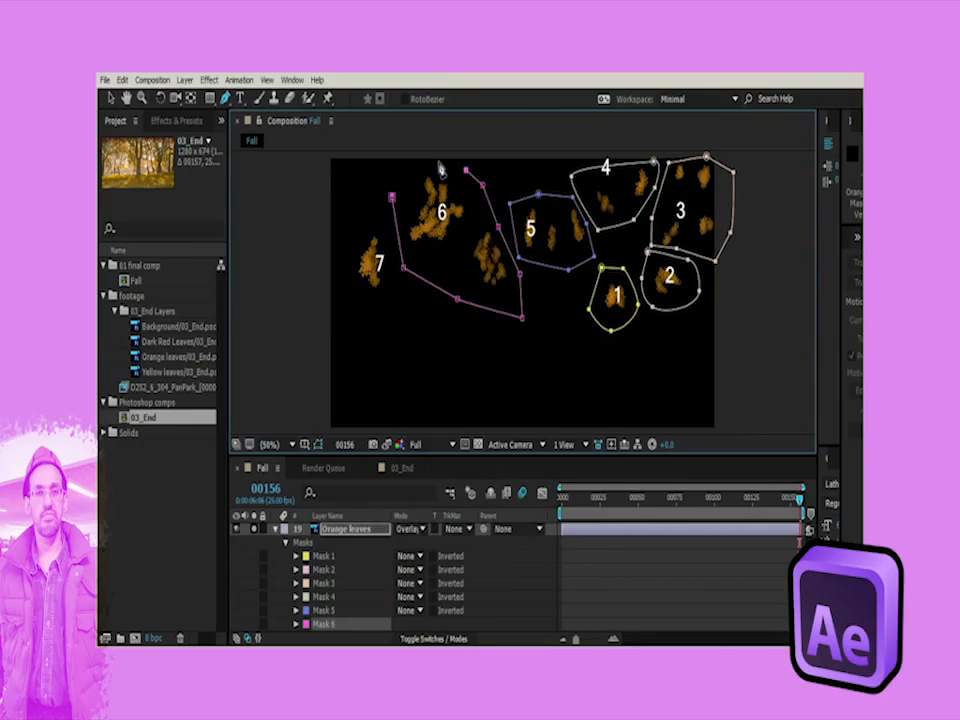
pyautogui.click(438, 160)
pyautogui.click(392, 197)
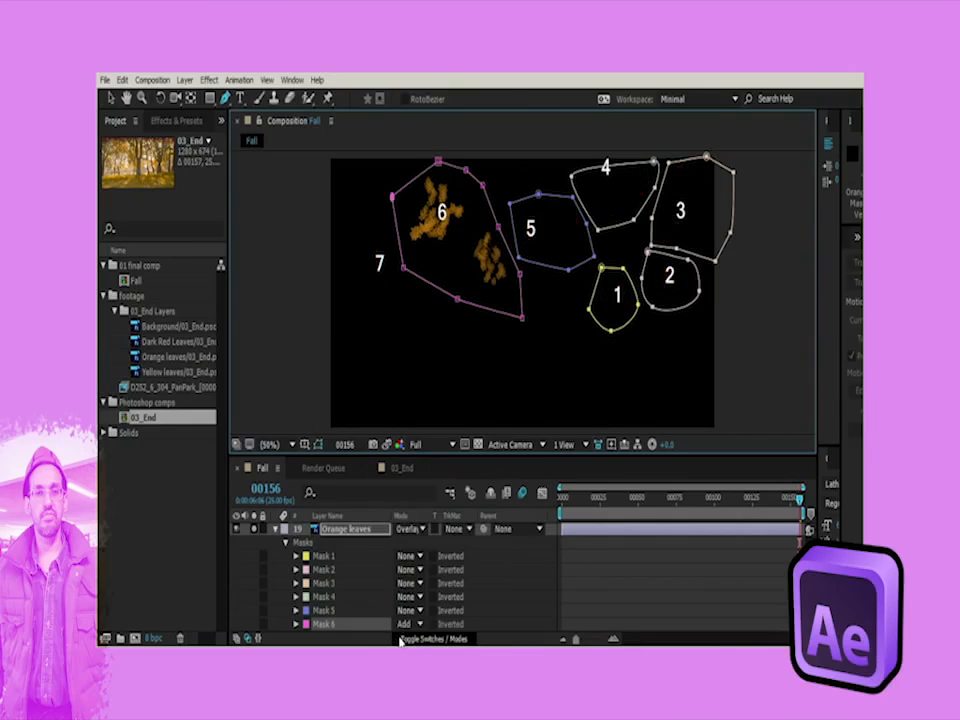
pyautogui.click(408, 624)
pyautogui.click(418, 638)
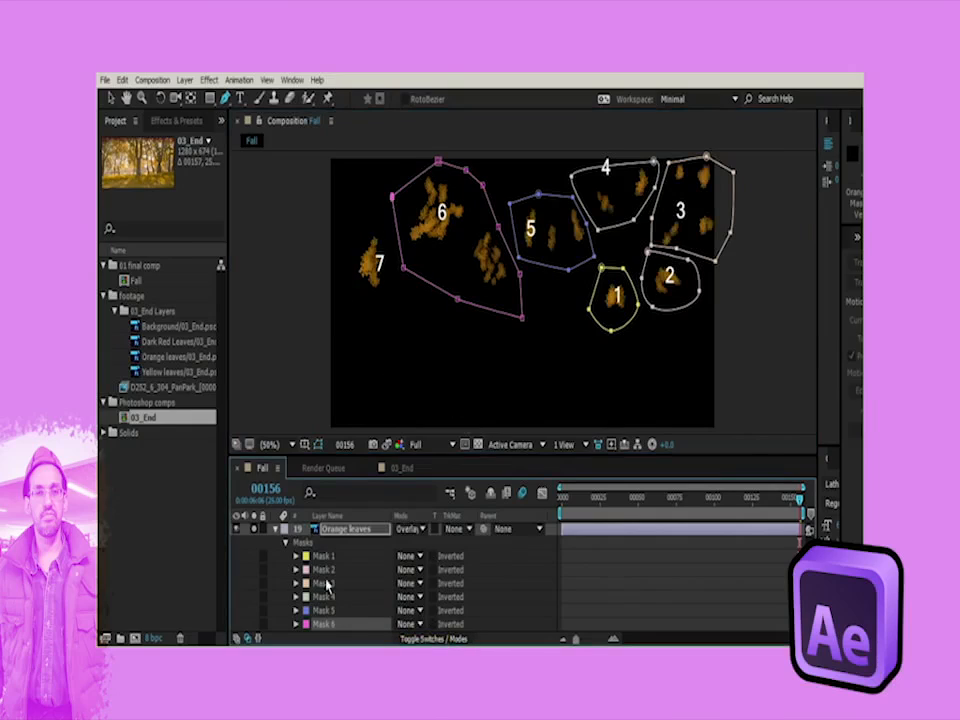
# Step: Draw a seventh closed mask on the Orange leaves layer around the leaf cluster at number 7
pyautogui.click(268, 572)
pyautogui.click(338, 533)
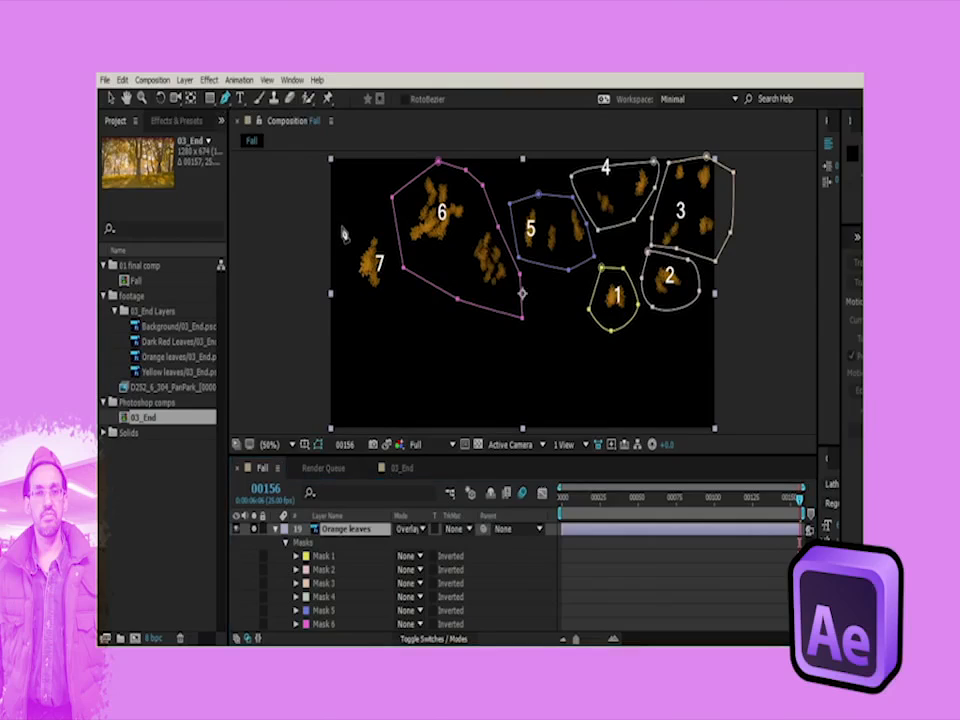
pyautogui.click(343, 225)
pyautogui.click(344, 301)
pyautogui.click(387, 316)
pyautogui.click(395, 283)
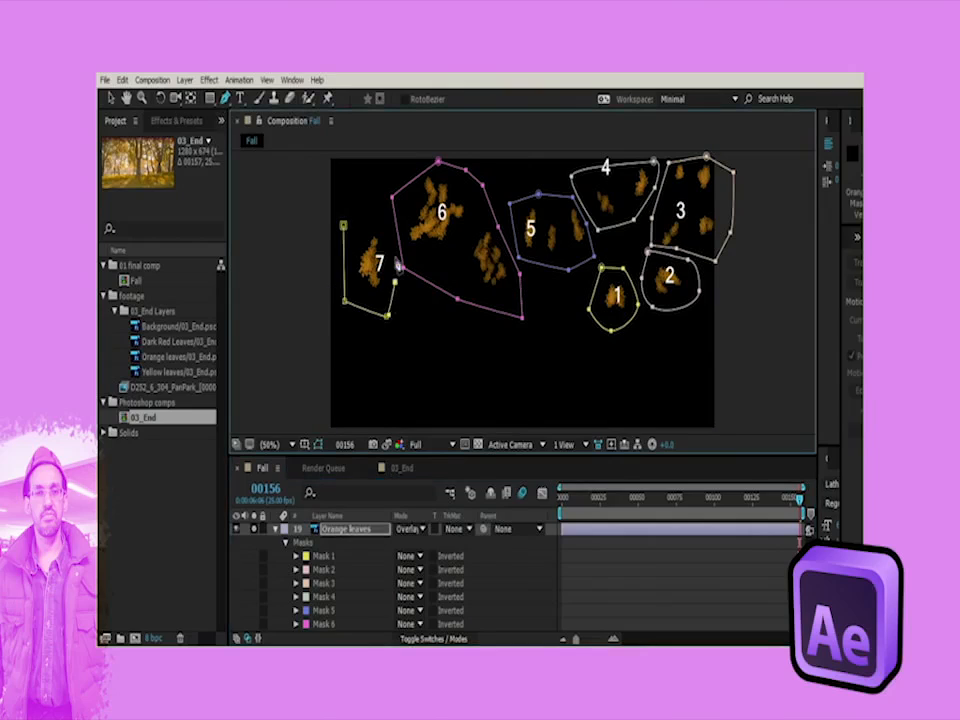
pyautogui.click(386, 240)
pyautogui.click(366, 218)
pyautogui.click(343, 225)
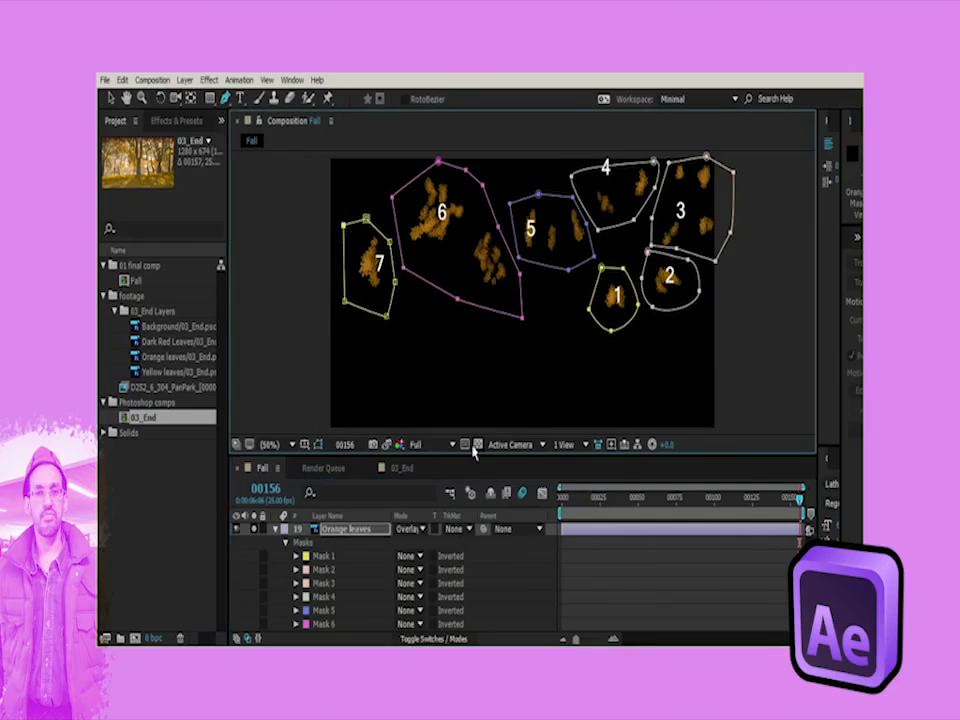
# Step: Set Mask 7's mode to None and deselect the layer
pyautogui.scroll(-2, 367, 596)
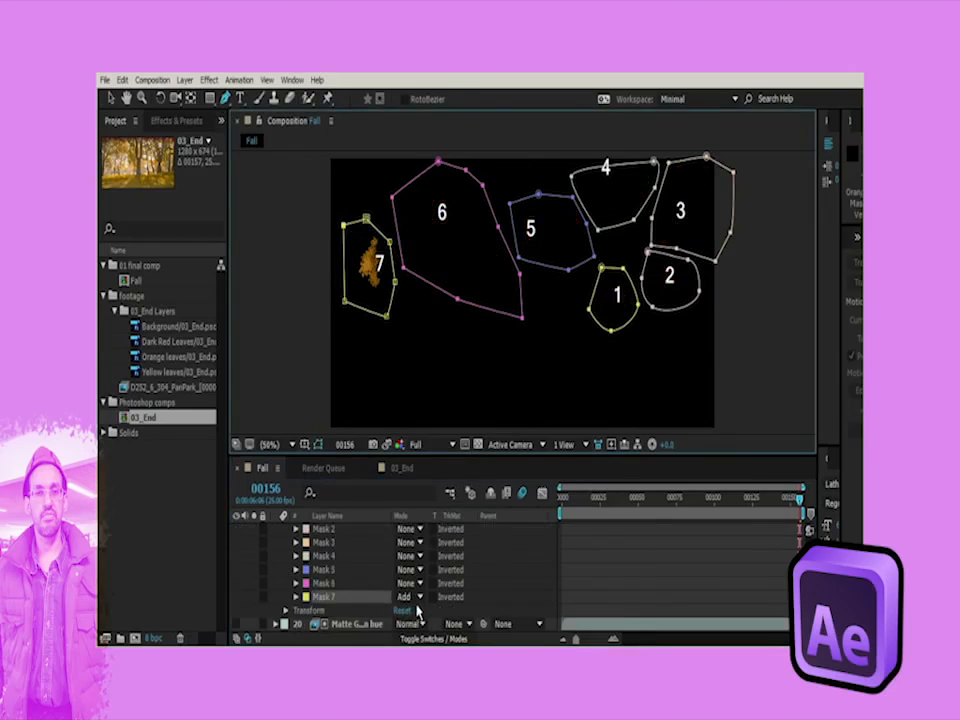
pyautogui.click(412, 597)
pyautogui.click(410, 611)
pyautogui.click(412, 597)
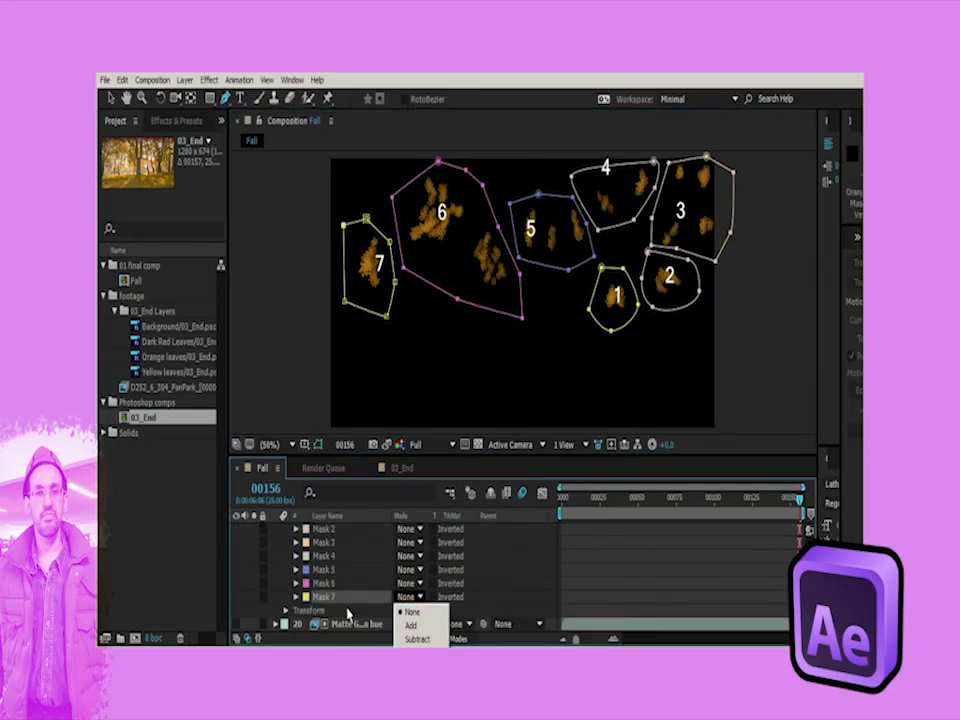
pyautogui.click(256, 592)
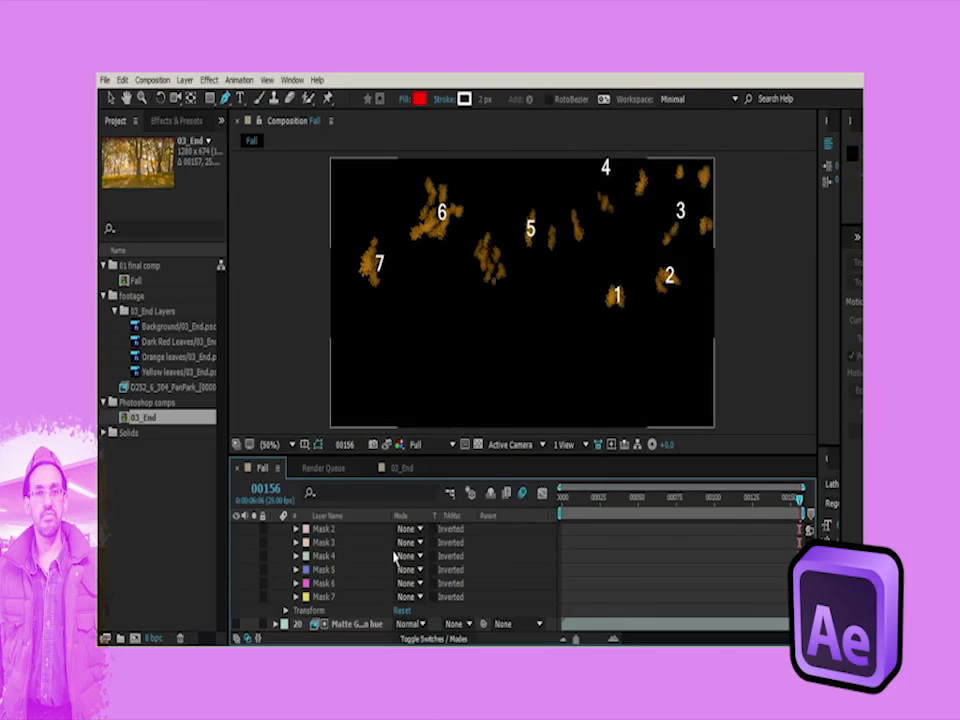
# Step: Rename the Orange leaves layer as Orange leaves 1 and duplicate it
pyautogui.scroll(1, 352, 586)
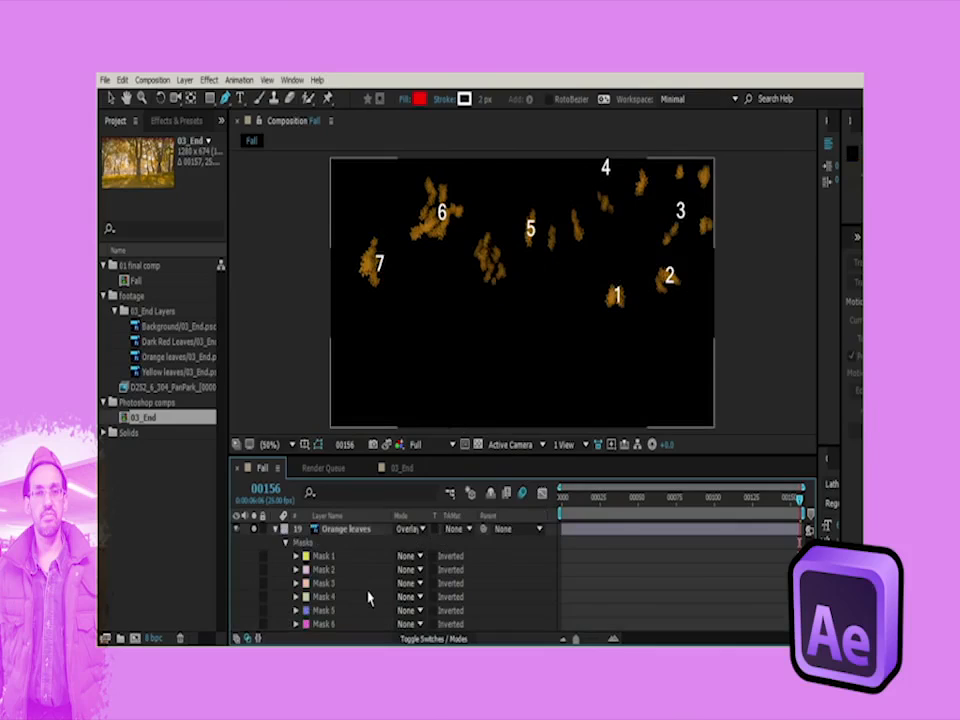
pyautogui.scroll(-1, 368, 597)
pyautogui.scroll(1, 368, 597)
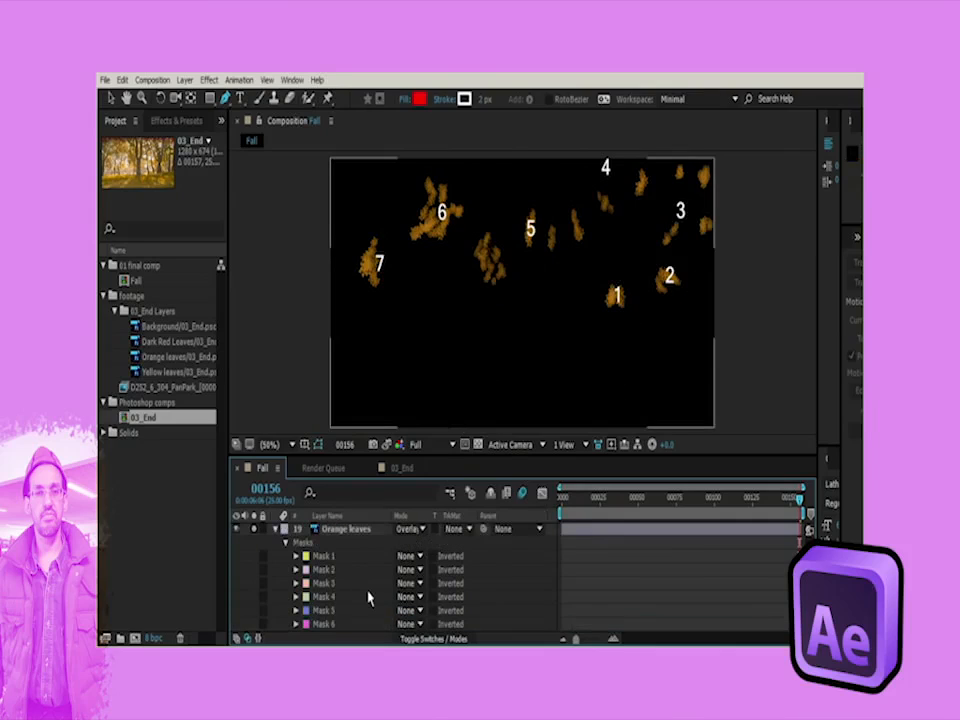
pyautogui.click(340, 529)
pyautogui.scroll(-2, 350, 555)
pyautogui.scroll(2, 365, 560)
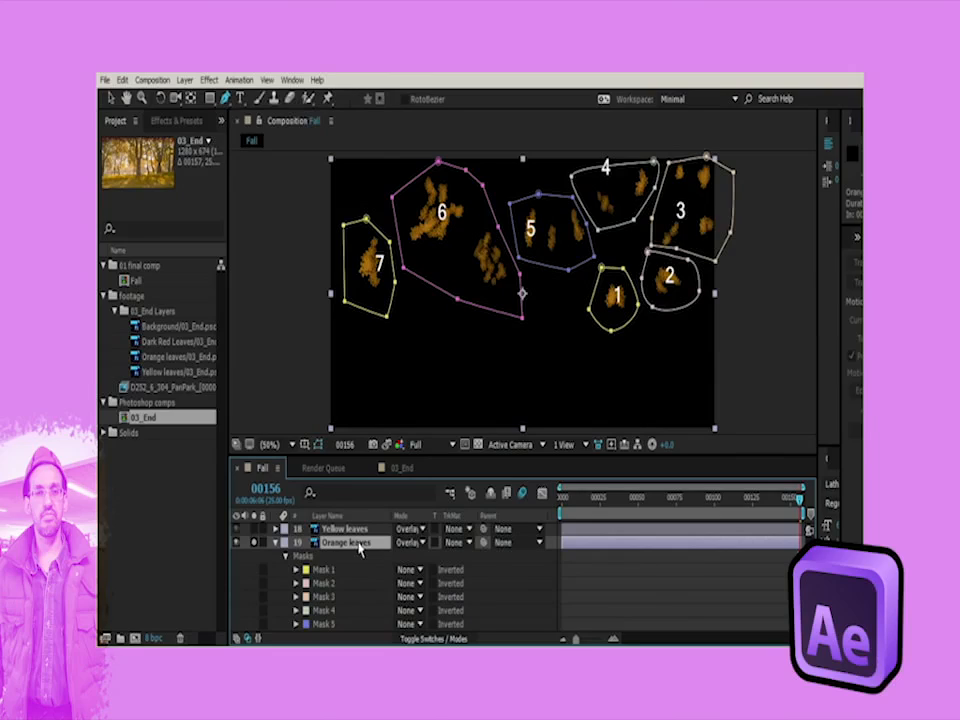
pyautogui.press('Return')
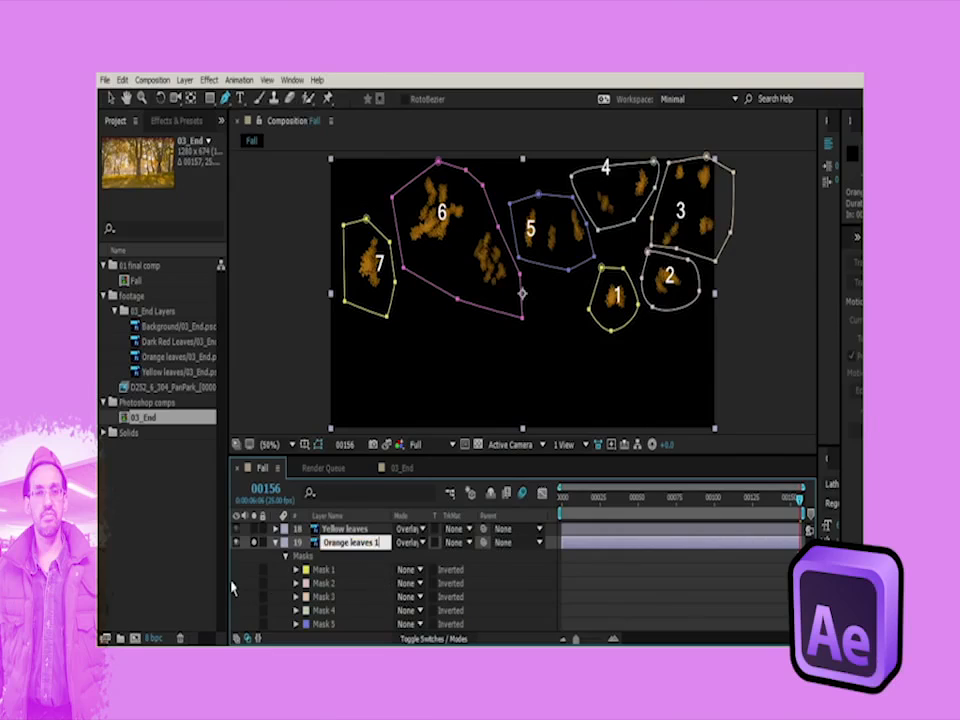
pyautogui.click(257, 582)
pyautogui.click(356, 545)
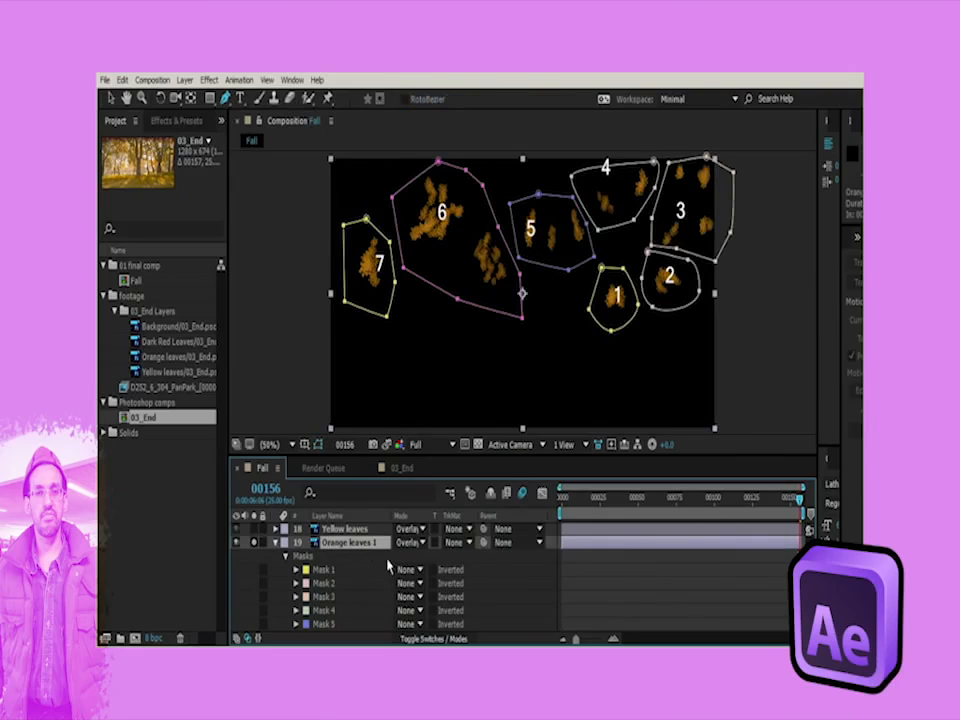
pyautogui.hotkey('ctrl', 'd')
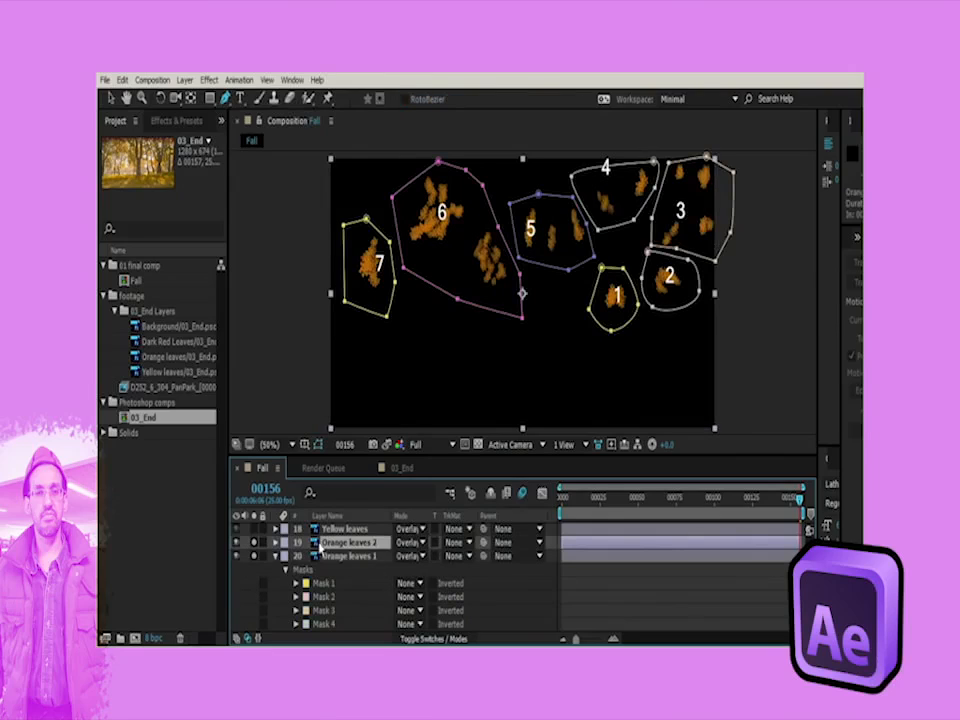
# Step: Duplicate the orange leaves layer five more times to create Orange leaves 3 through Orange leaves 7
pyautogui.hotkey('ctrl', 'd')
pyautogui.hotkey('ctrl', 'd')
pyautogui.hotkey('ctrl', 'd')
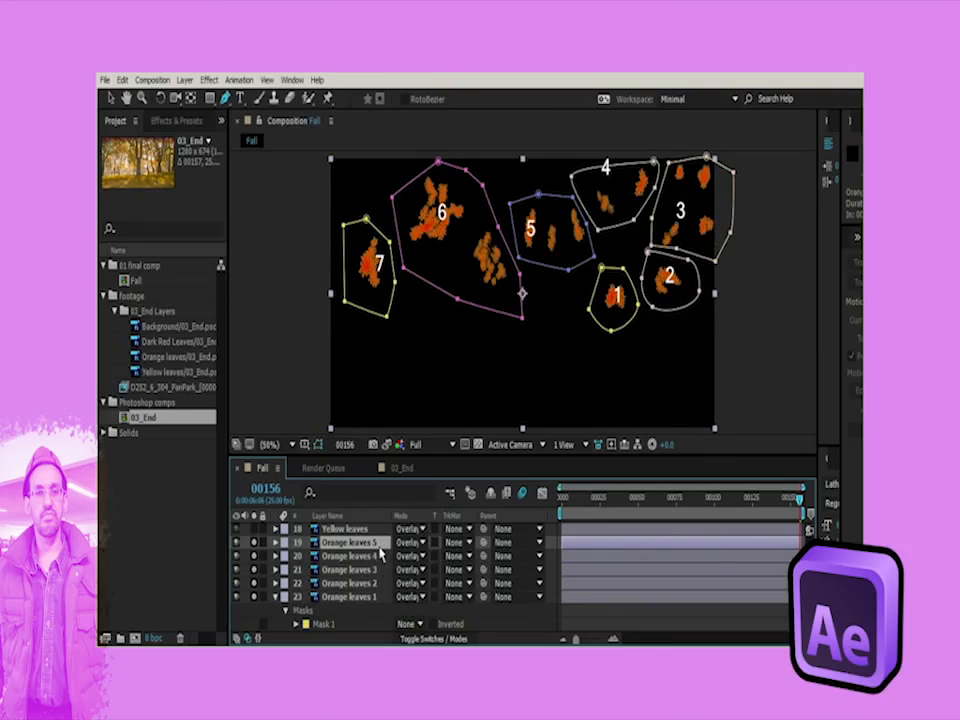
pyautogui.hotkey('ctrl', 'd')
pyautogui.hotkey('ctrl', 'd')
pyautogui.scroll(-5, 380, 555)
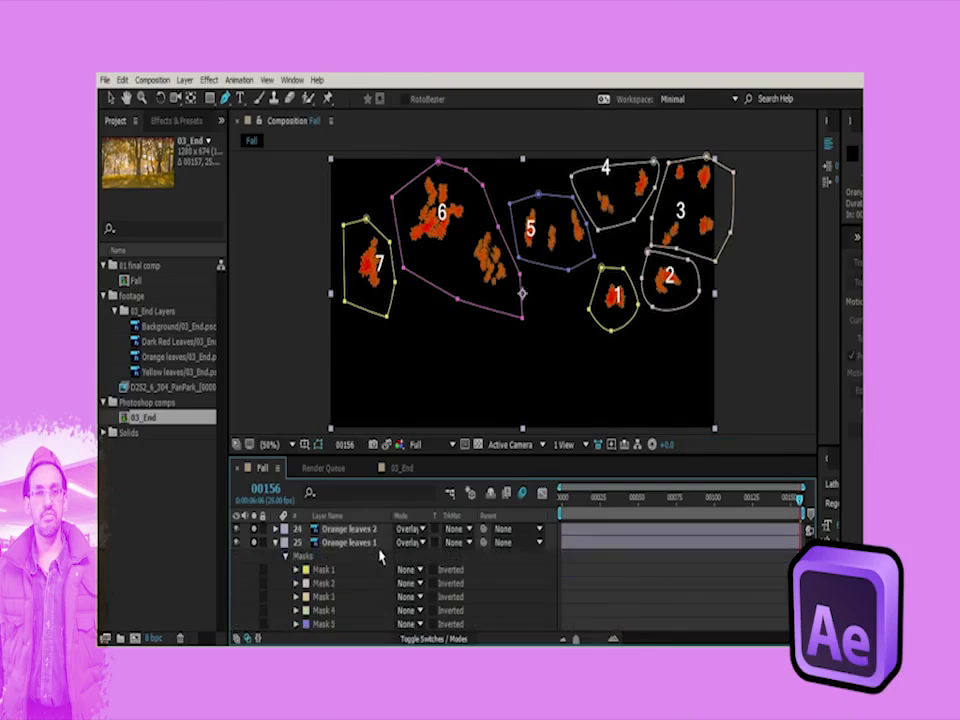
pyautogui.scroll(3, 380, 555)
pyautogui.scroll(3, 380, 555)
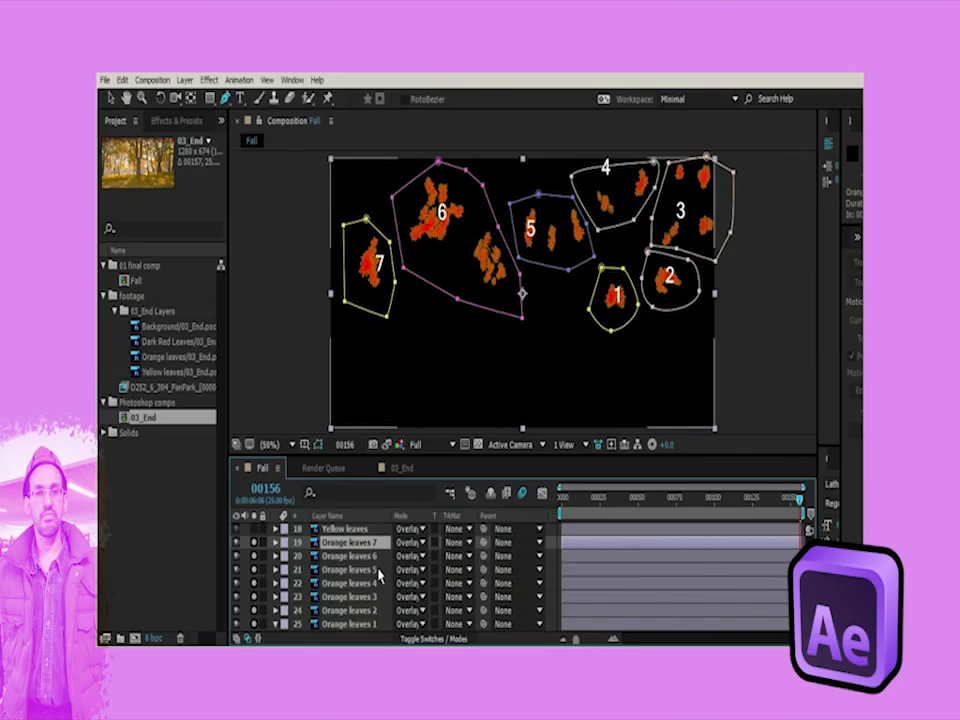
# Step: Set Mask 1 on the Orange leaves 1 layer to Add mode
pyautogui.scroll(-3, 316, 577)
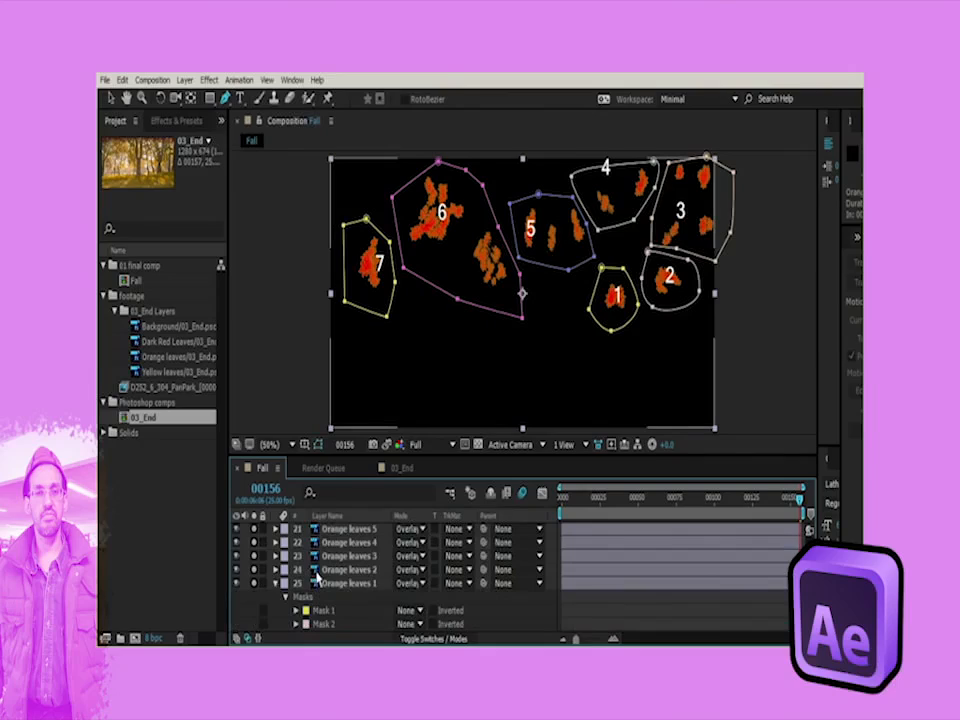
pyautogui.scroll(-3, 343, 611)
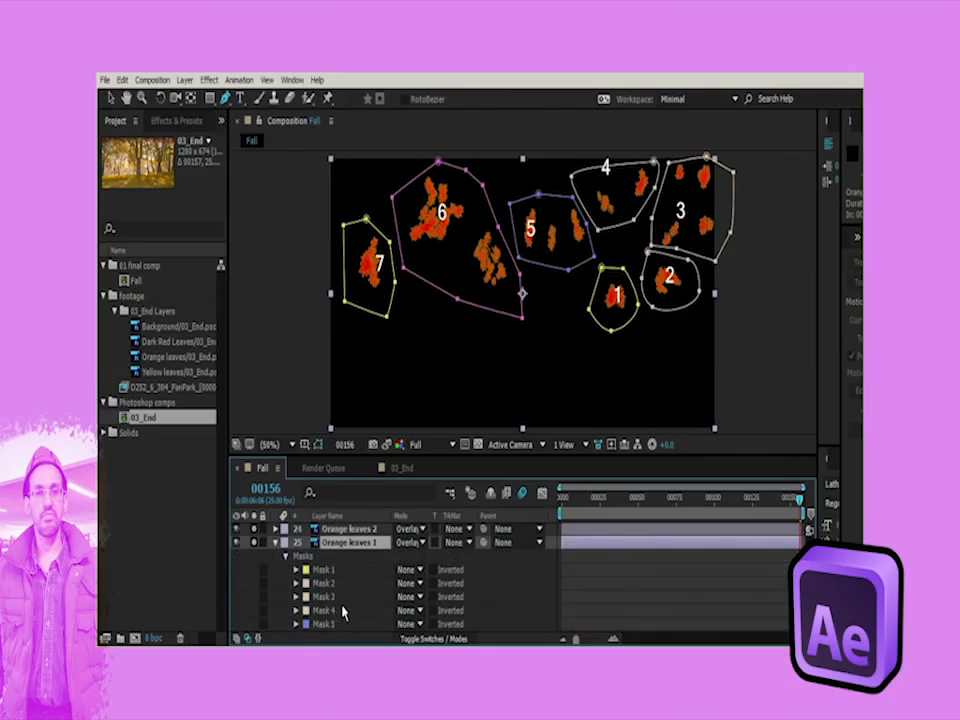
pyautogui.scroll(-2, 357, 598)
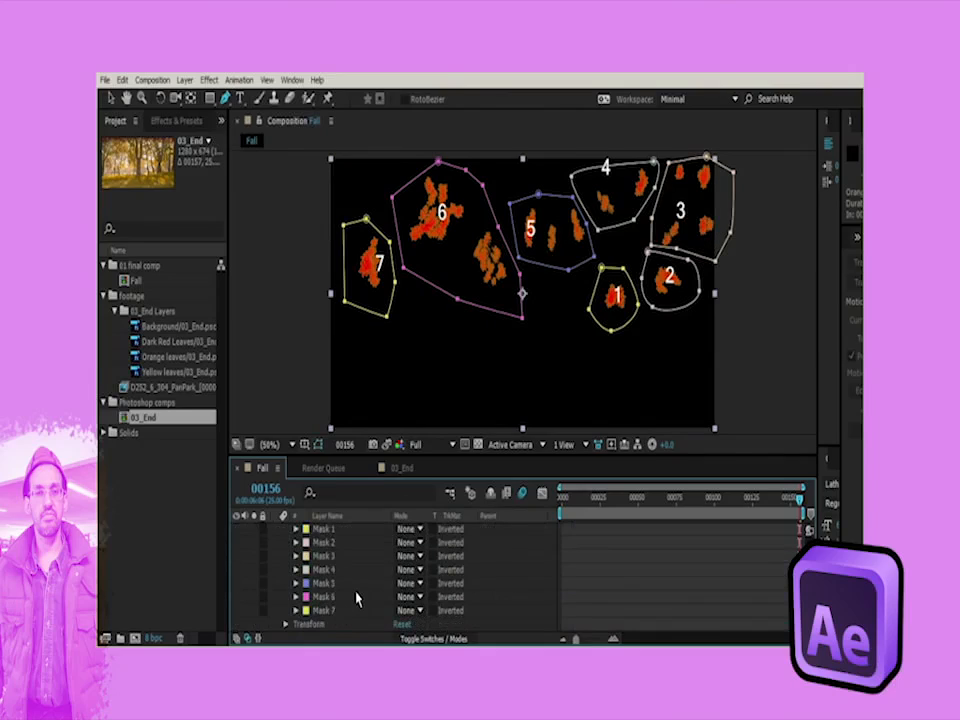
pyautogui.click(323, 529)
pyautogui.scroll(2, 323, 540)
pyautogui.click(408, 569)
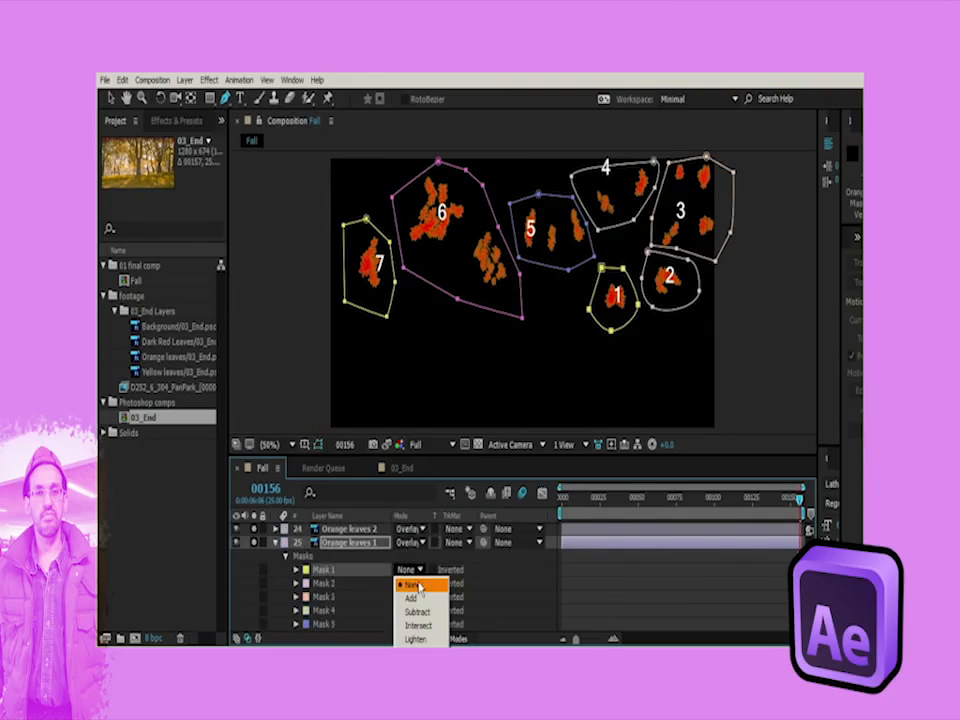
pyautogui.click(412, 598)
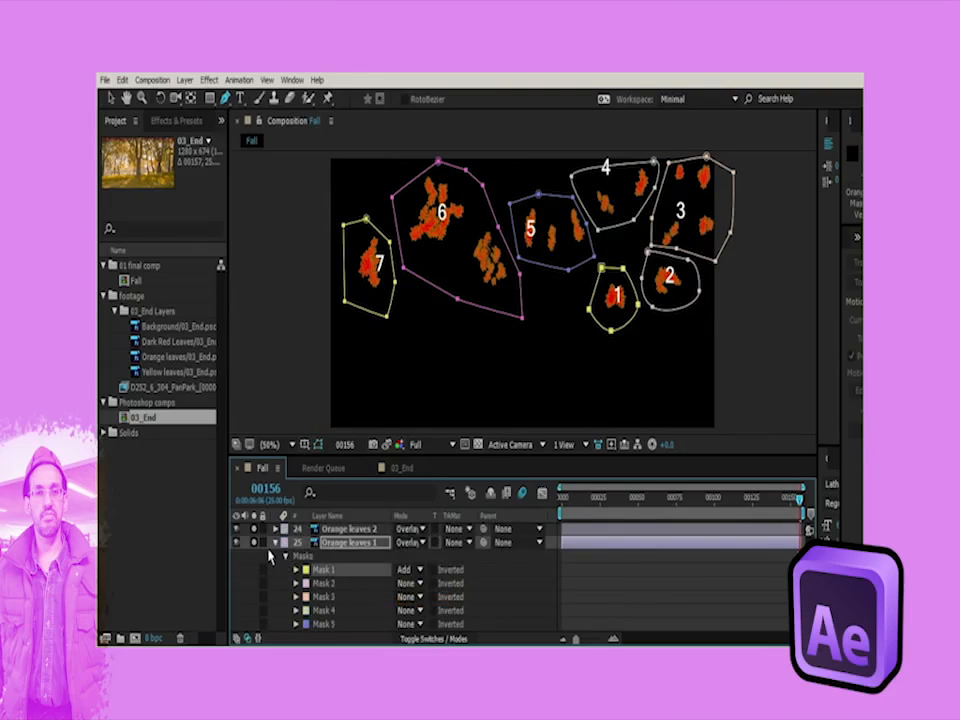
# Step: Turn off solo for Orange leaves 2 through 7, keeping Orange leaves 1 soloed
pyautogui.scroll(1, 257, 545)
pyautogui.moveTo(255, 569); pyautogui.dragTo(257, 536)
pyautogui.scroll(-3, 308, 605)
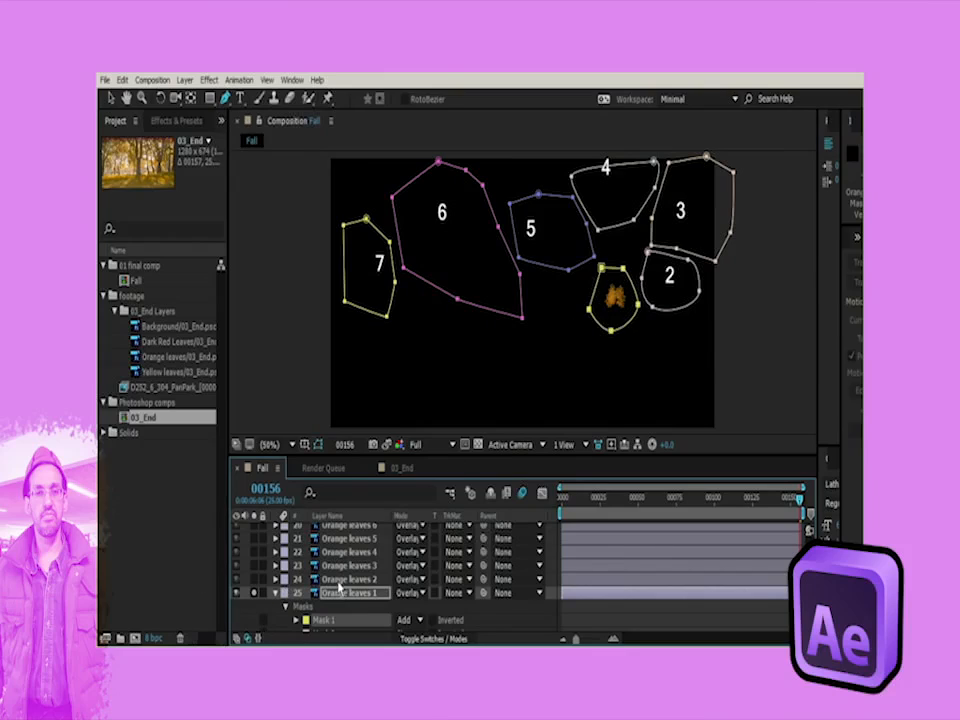
# Step: Solo the Orange leaves 2 layer and set its Mask 2 to Add mode
pyautogui.click(288, 581)
pyautogui.click(253, 582)
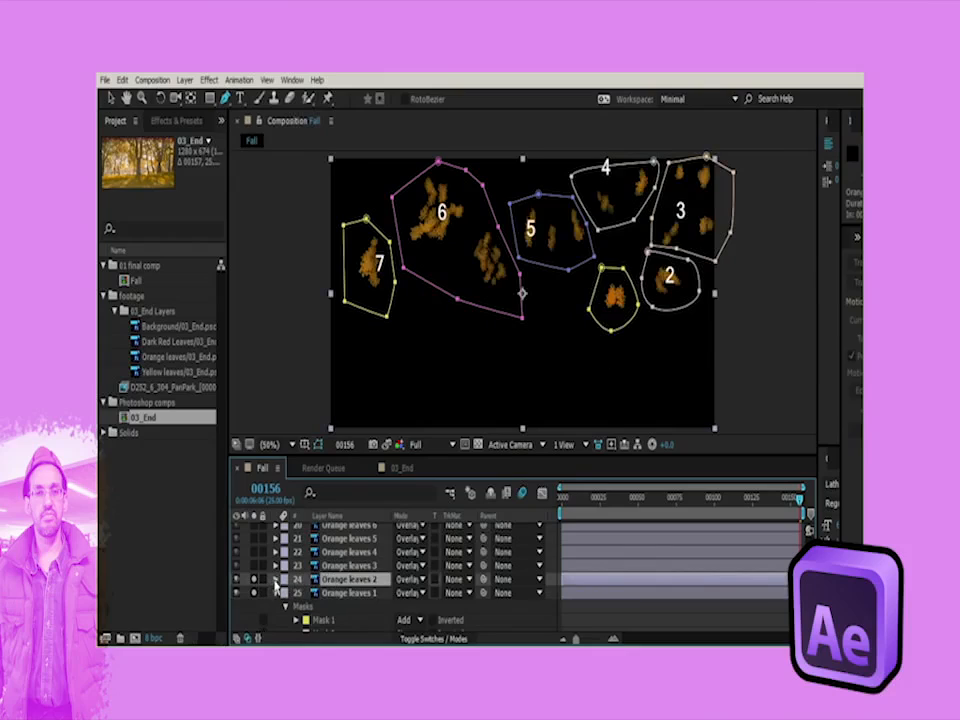
pyautogui.click(276, 580)
pyautogui.click(285, 594)
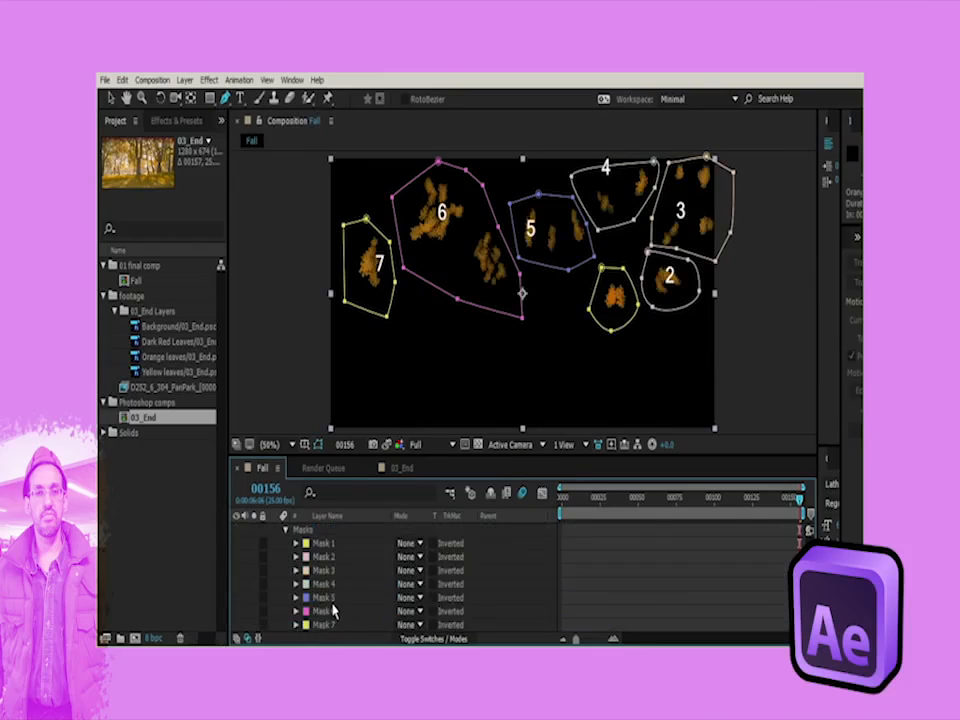
pyautogui.click(409, 556)
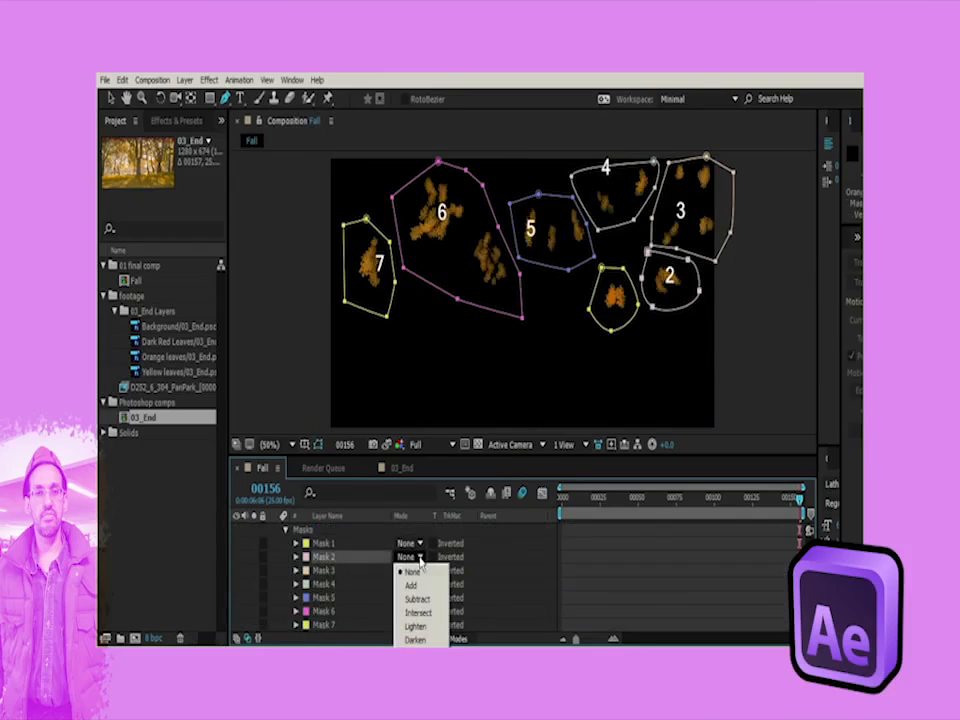
pyautogui.click(424, 588)
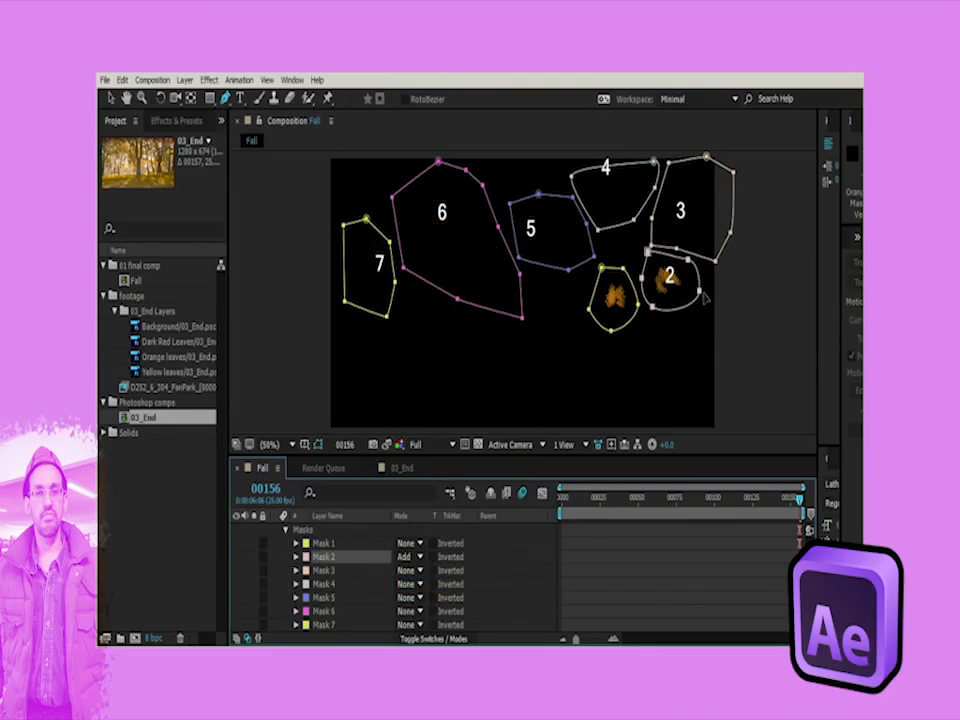
# Step: Solo the Orange leaves 3 layer and set its Mask 3 to Add mode
pyautogui.scroll(2, 313, 572)
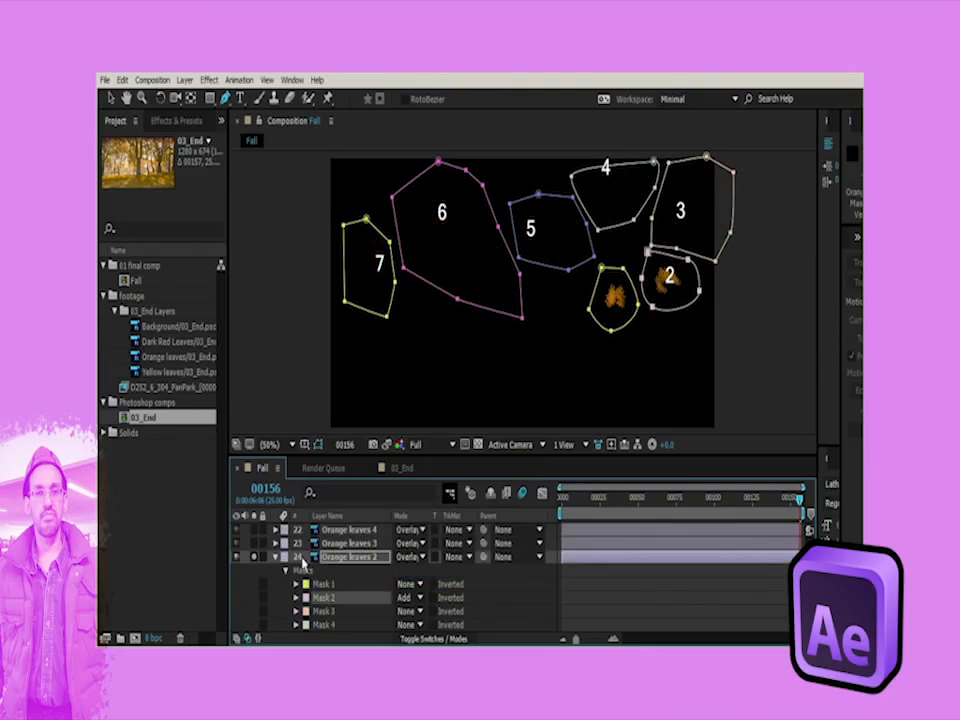
pyautogui.click(276, 544)
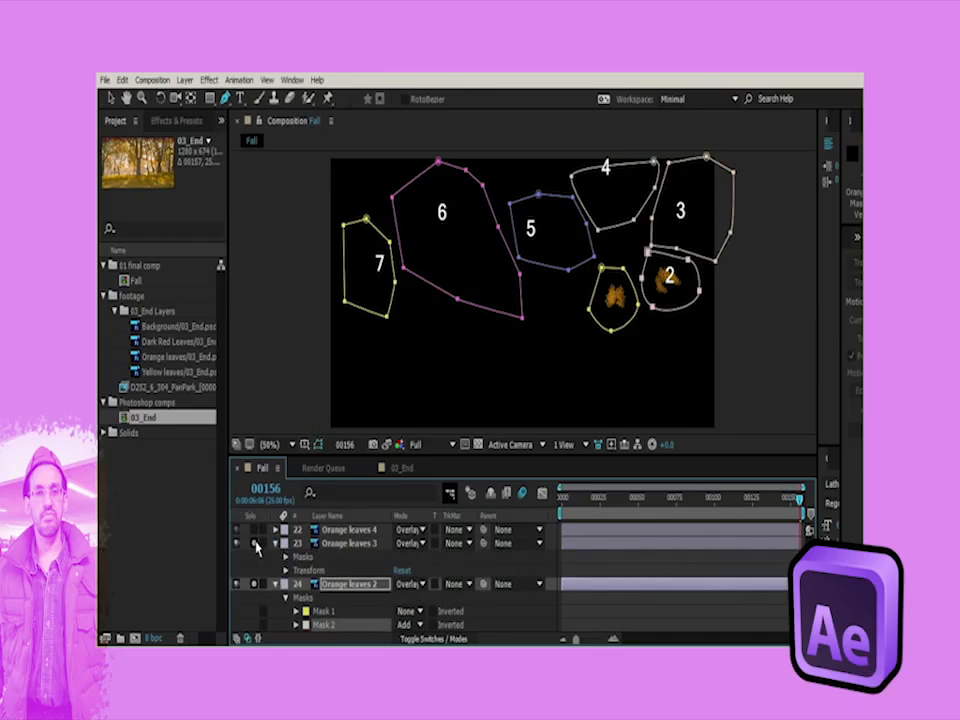
pyautogui.click(285, 558)
pyautogui.click(323, 571)
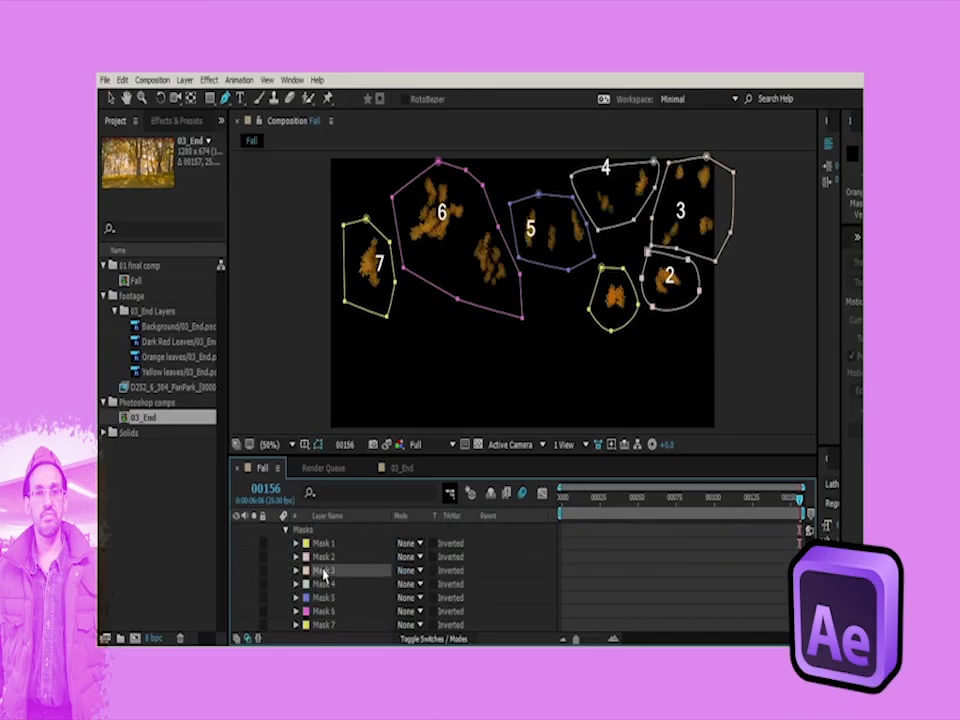
pyautogui.click(408, 572)
pyautogui.click(409, 597)
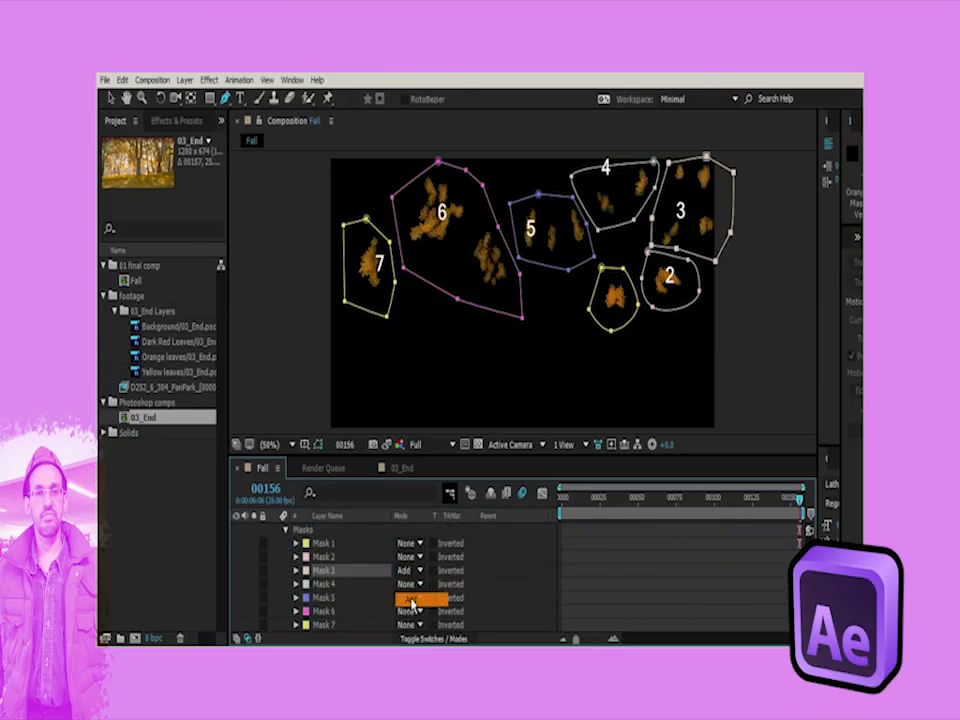
# Step: Solo the Orange leaves 4 layer and set its Mask 4 to Add mode
pyautogui.scroll(4, 377, 595)
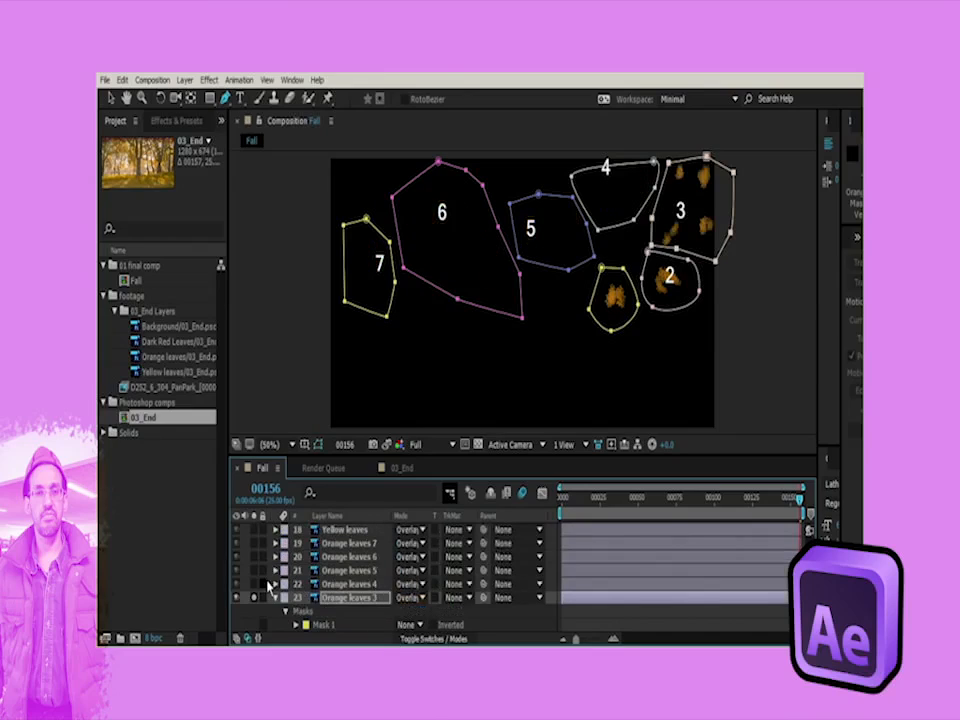
pyautogui.click(277, 584)
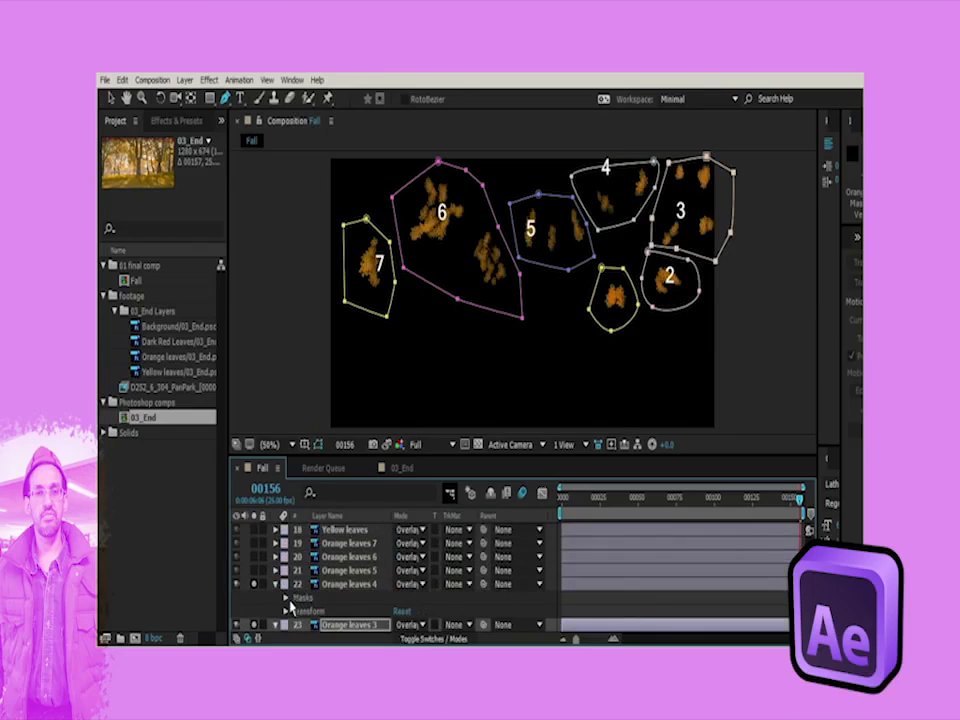
pyautogui.click(286, 598)
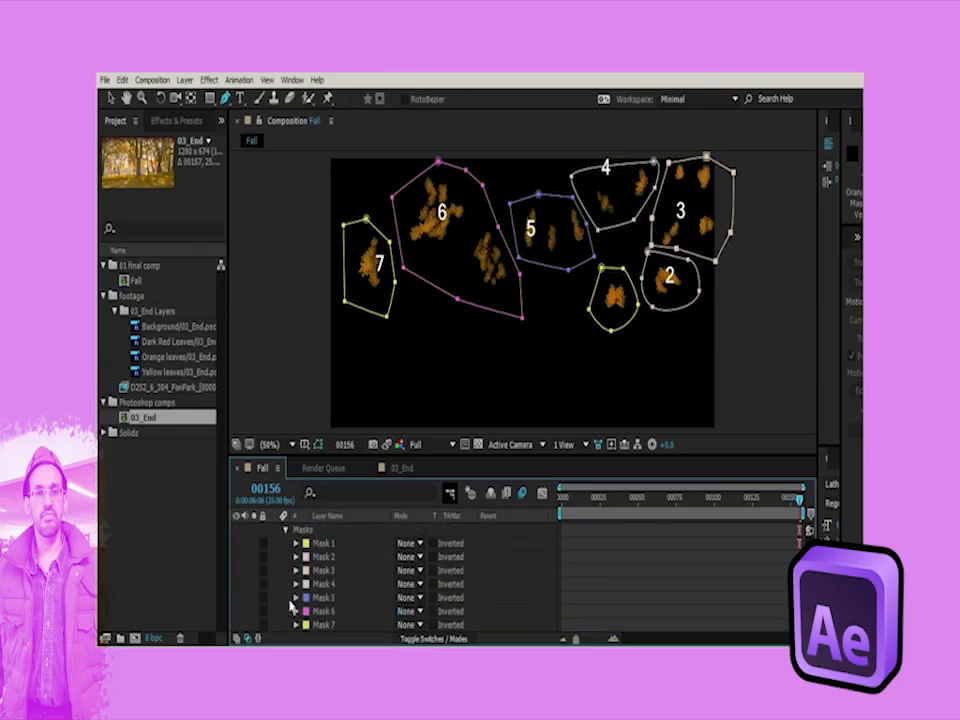
pyautogui.click(410, 584)
pyautogui.click(402, 609)
# Step: Solo the Orange leaves 5 layer and set its Mask 5 to Add mode
pyautogui.scroll(2, 345, 600)
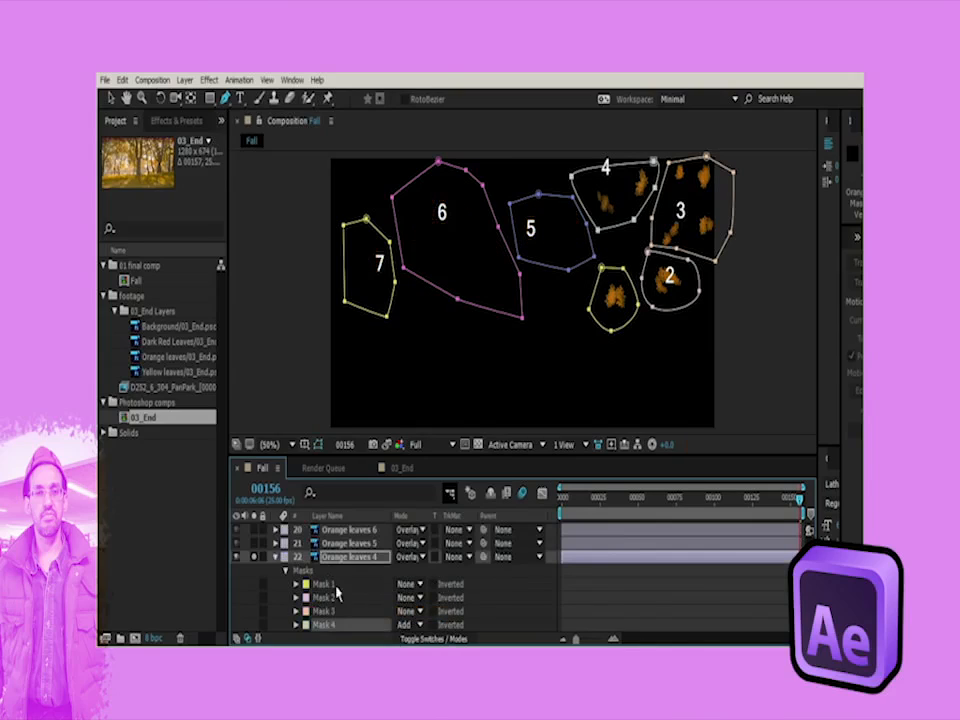
pyautogui.click(276, 543)
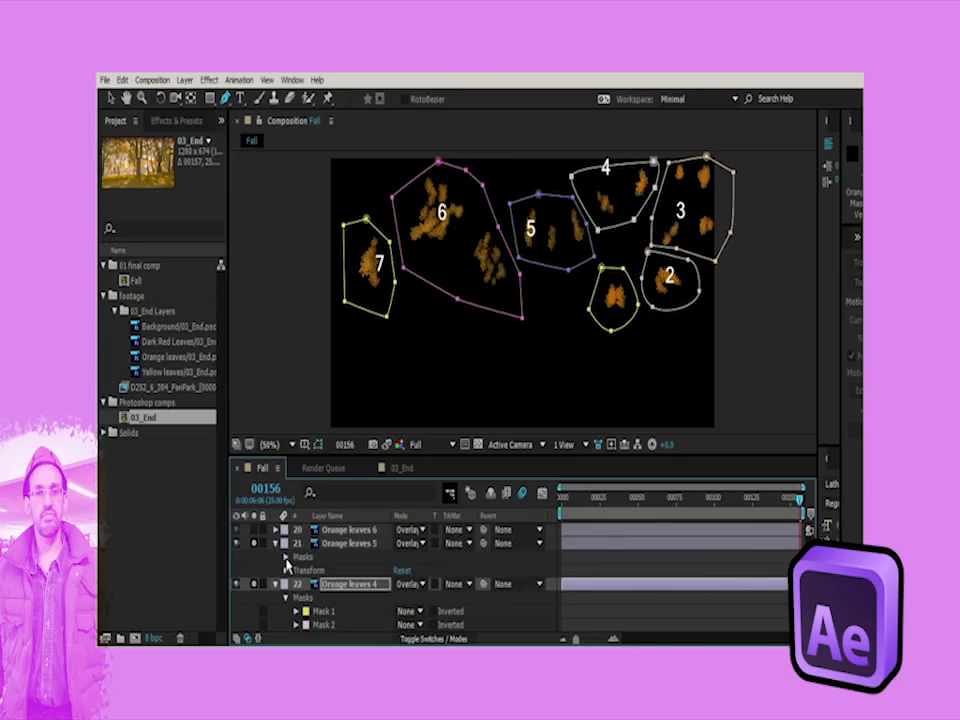
pyautogui.click(286, 557)
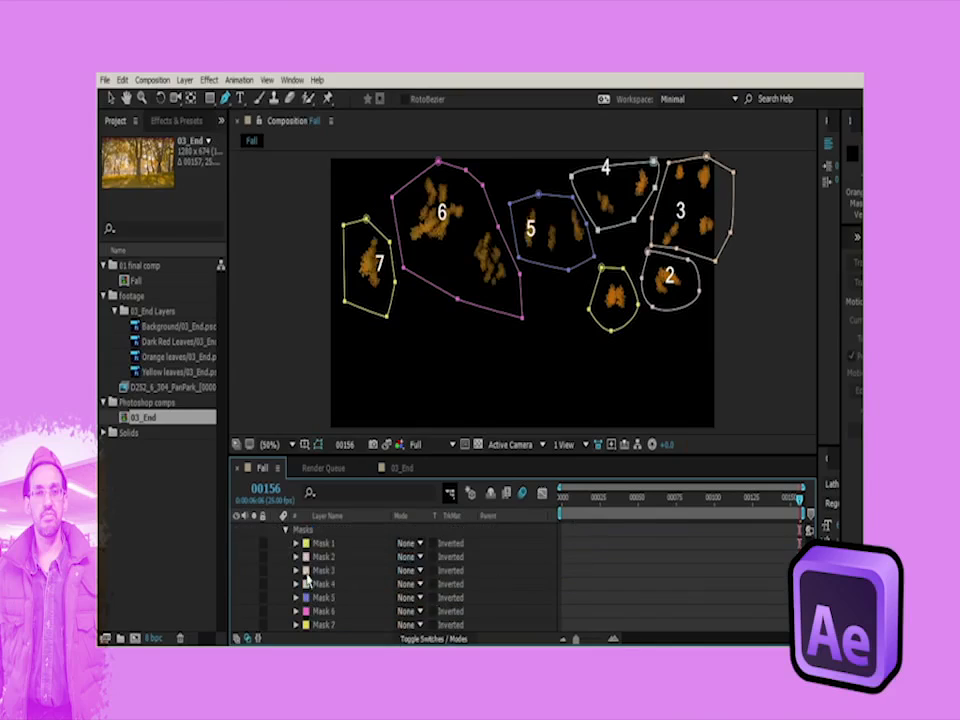
pyautogui.click(405, 597)
pyautogui.click(405, 624)
# Step: Solo the Orange leaves 6 layer and set its Mask 6 to Add mode
pyautogui.scroll(2, 337, 582)
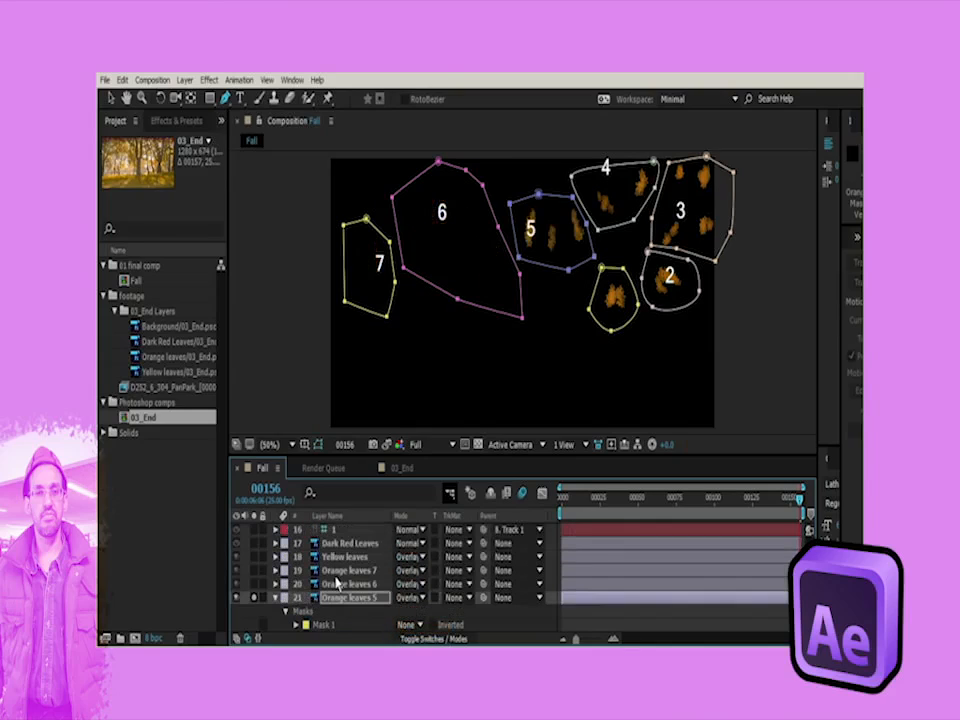
pyautogui.click(258, 584)
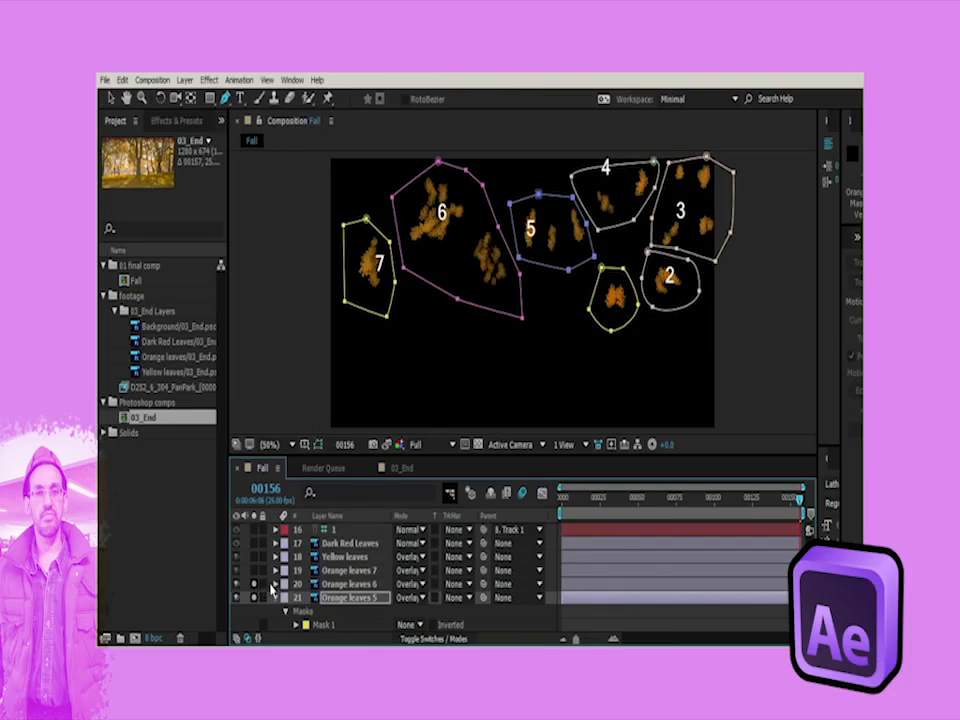
pyautogui.click(276, 584)
pyautogui.click(285, 598)
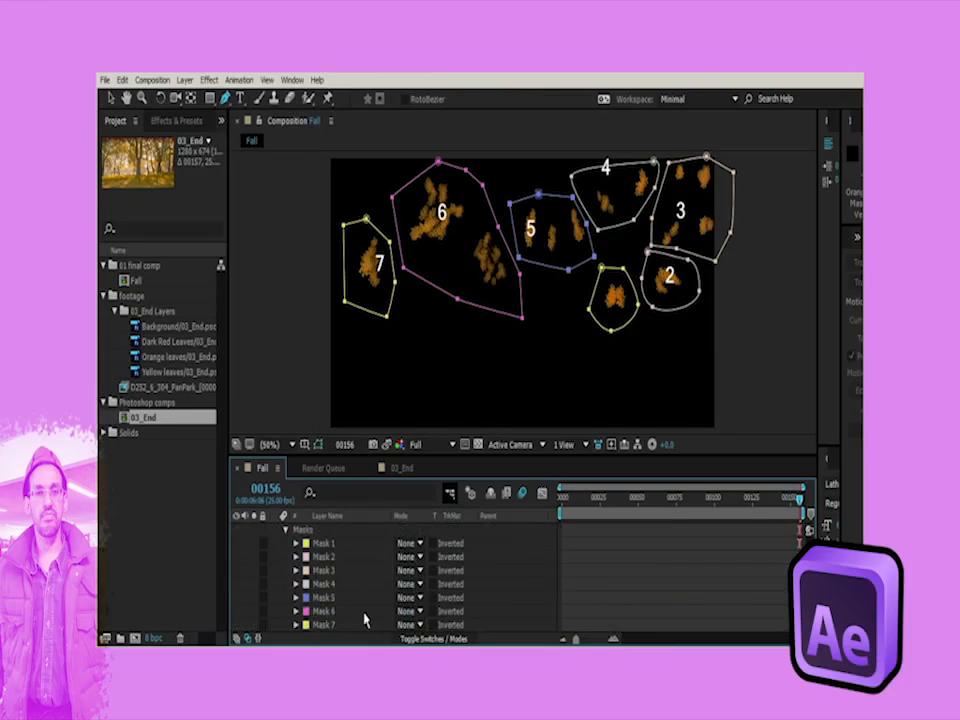
pyautogui.click(406, 600)
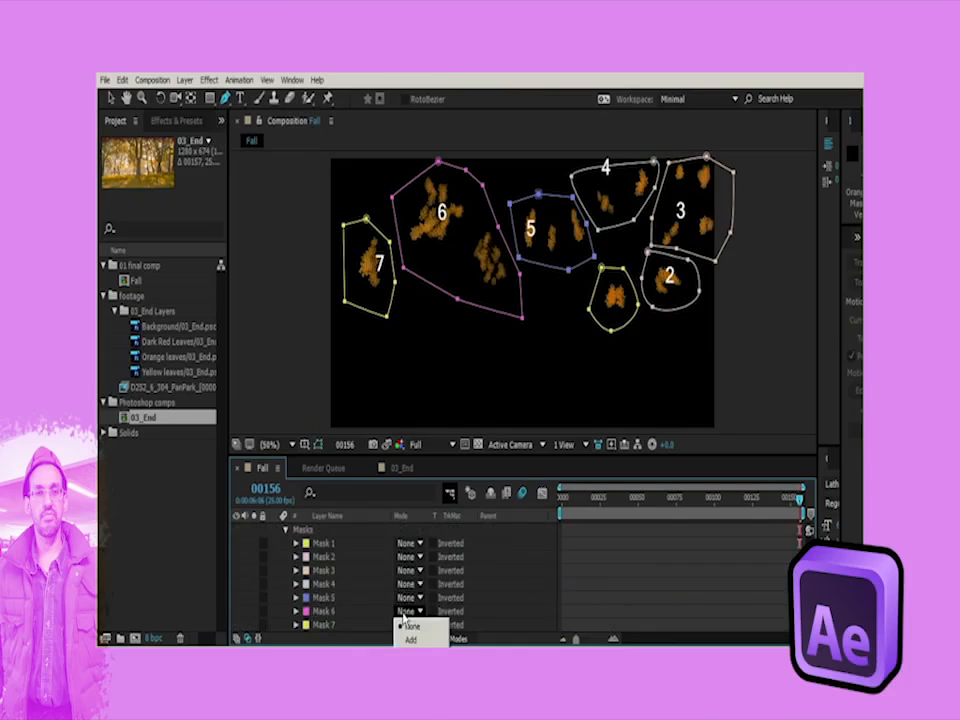
pyautogui.click(404, 639)
# Step: Solo the Orange leaves 7 layer and set its Mask 7 to Add mode
pyautogui.scroll(2, 352, 608)
pyautogui.scroll(2, 310, 595)
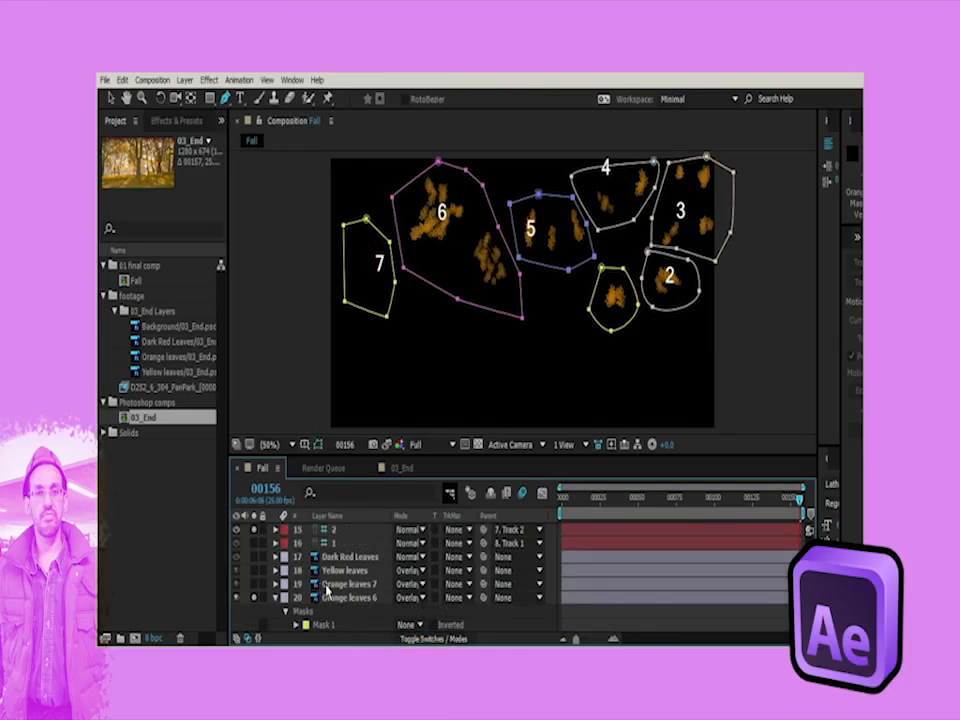
pyautogui.click(284, 584)
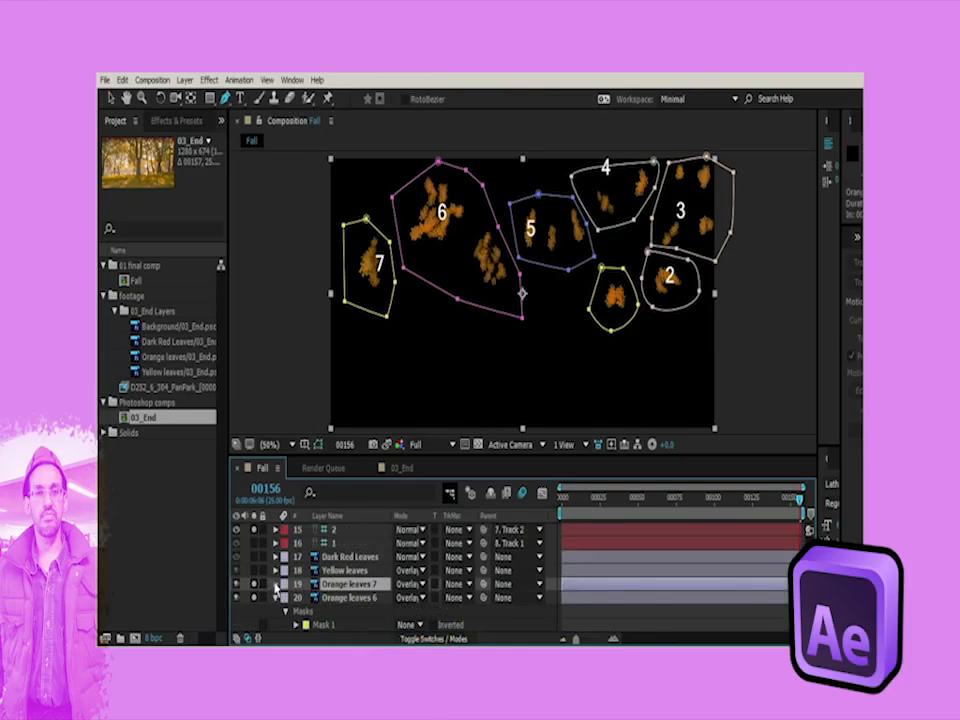
pyautogui.scroll(-3, 345, 605)
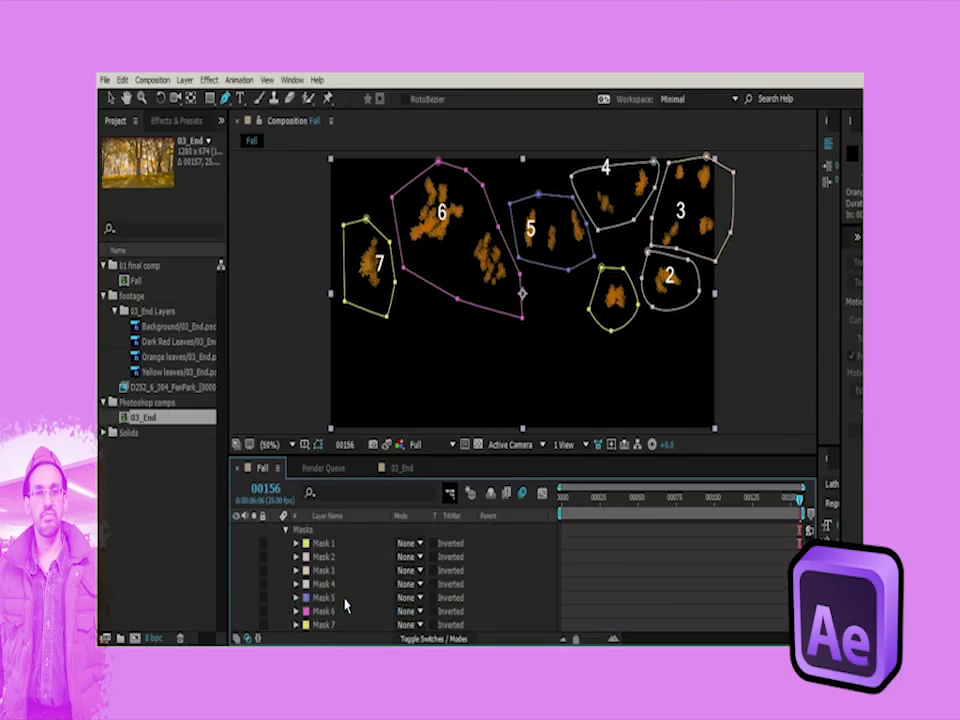
pyautogui.click(331, 627)
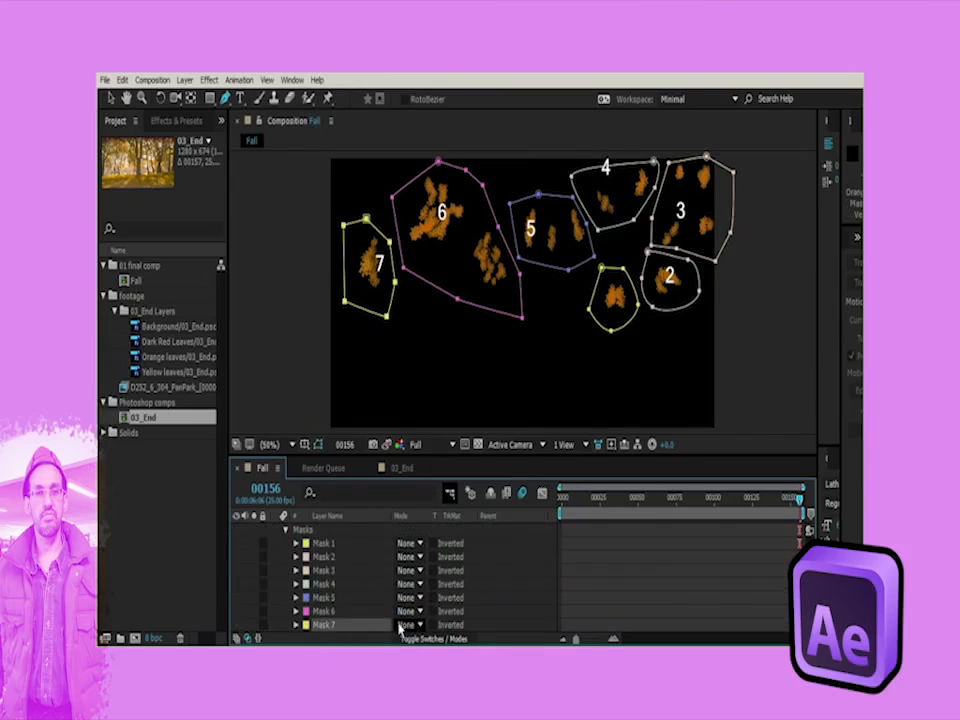
pyautogui.click(408, 624)
pyautogui.click(413, 658)
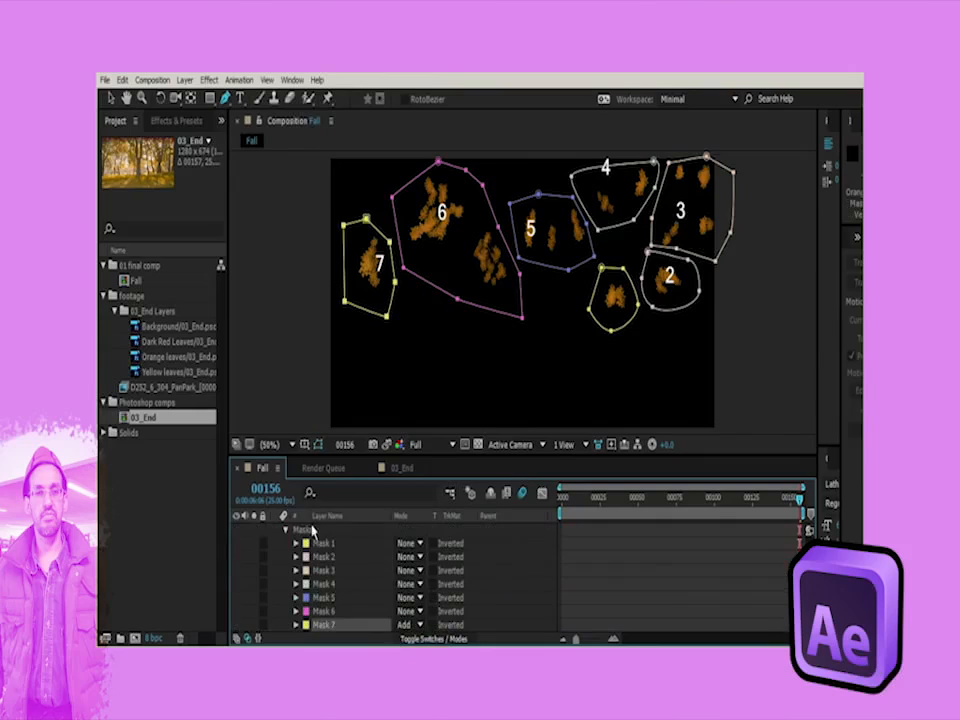
# Step: Collapse the Orange leaves 7 layer and toggle solo on Orange leaves 7 and 6 to check their masked leaf clusters
pyautogui.scroll(3, 313, 531)
pyautogui.click(276, 597)
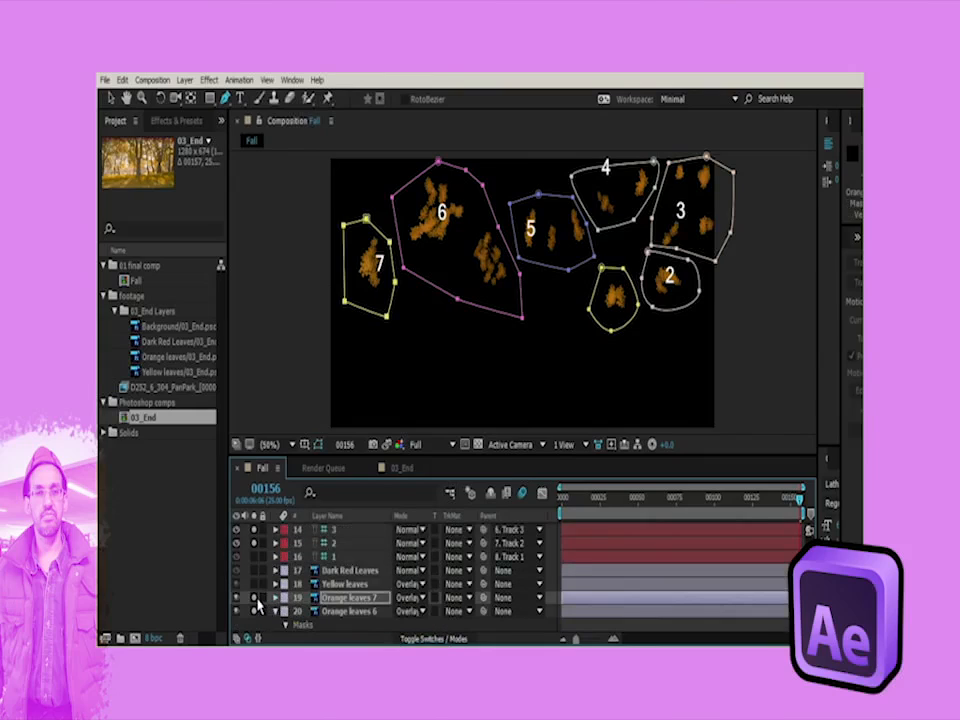
pyautogui.click(251, 598)
pyautogui.click(255, 611)
pyautogui.click(255, 611)
# Step: Collapse the expanded properties of the Orange leaves 5 layer in the timeline
pyautogui.scroll(-6, 362, 605)
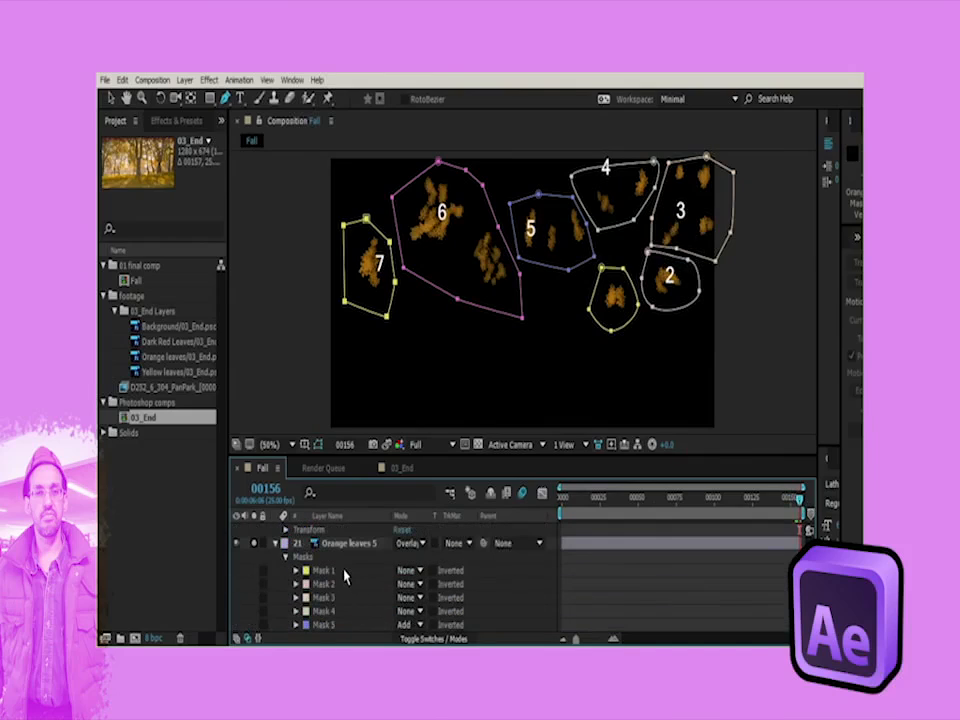
pyautogui.scroll(1, 344, 577)
pyautogui.click(275, 583)
pyautogui.scroll(2, 315, 592)
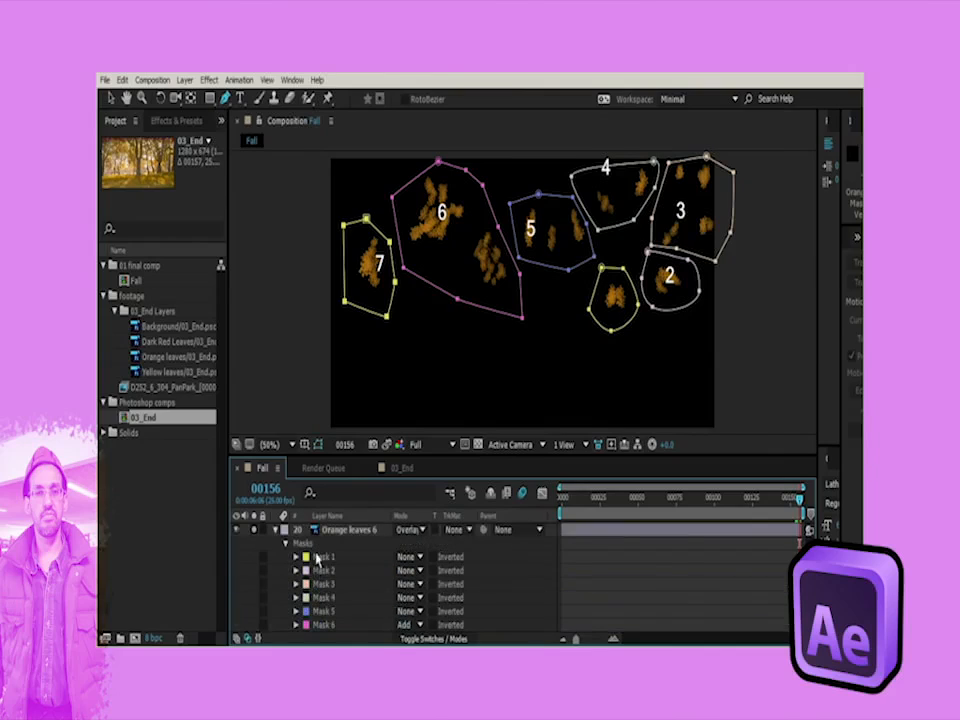
# Step: Collapse the expanded mask properties of the Orange leaves 6, 4, 3, 2 and 1 layers in the timeline
pyautogui.click(277, 537)
pyautogui.scroll(2, 294, 563)
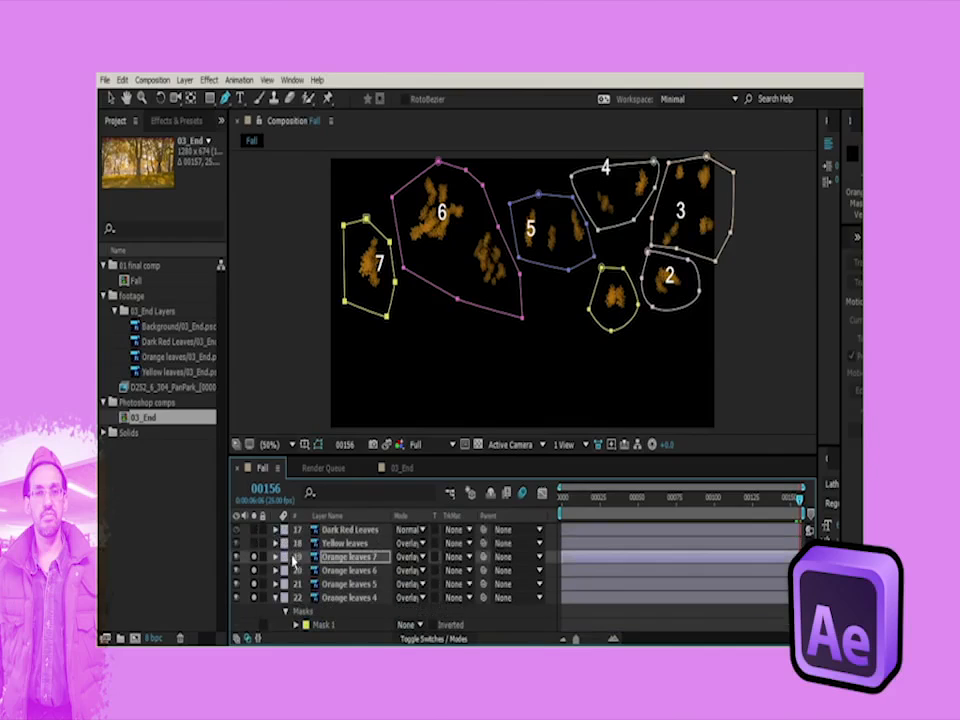
pyautogui.click(276, 598)
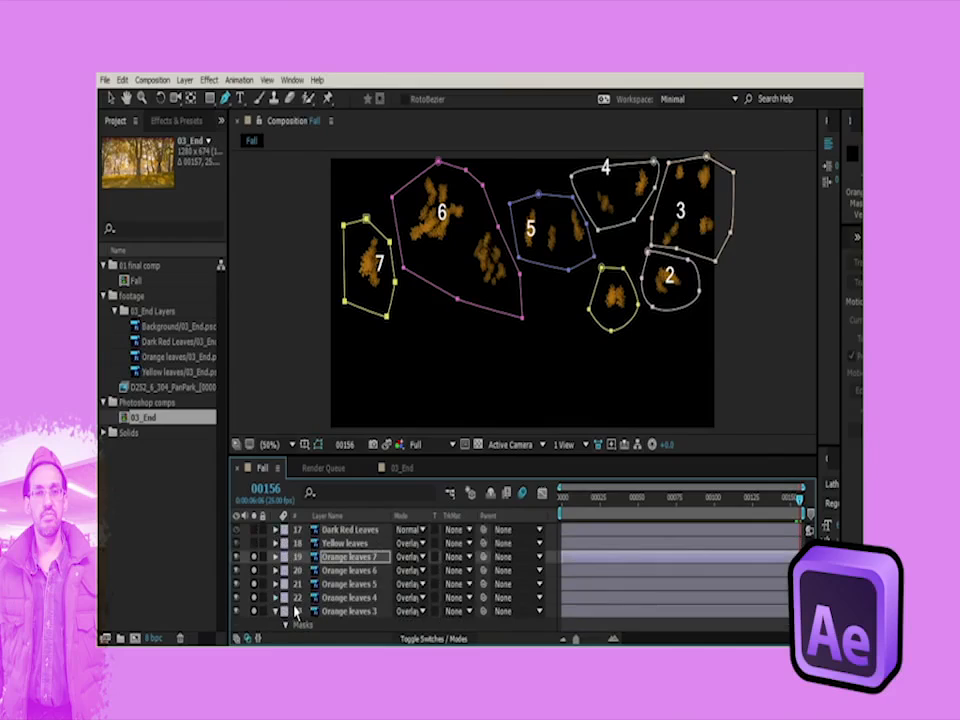
pyautogui.click(276, 611)
pyautogui.scroll(-2, 308, 620)
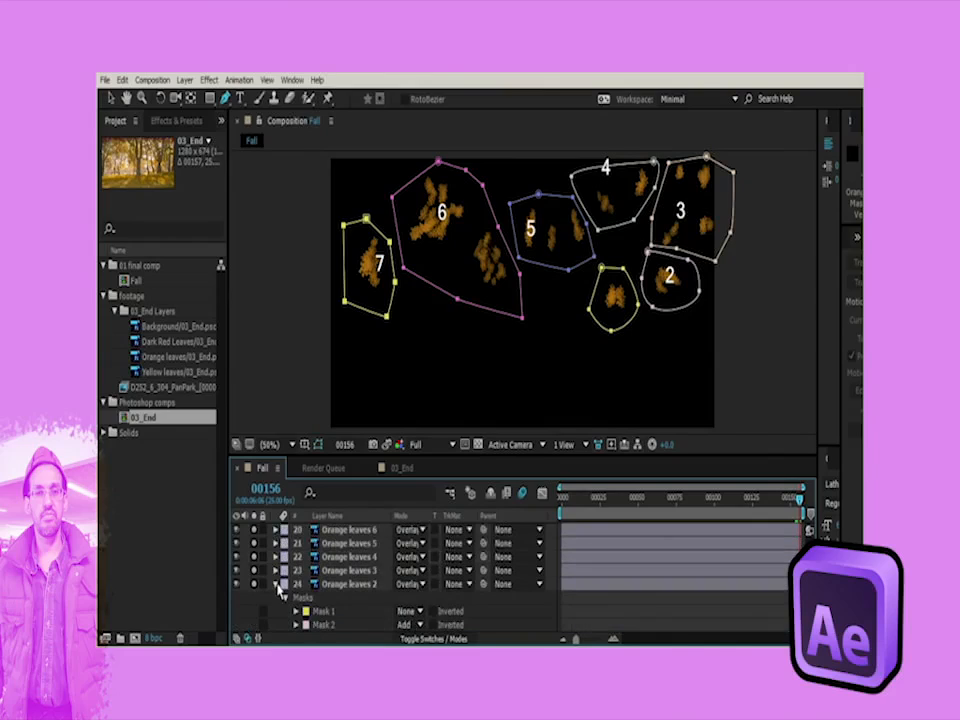
pyautogui.click(277, 585)
pyautogui.click(277, 598)
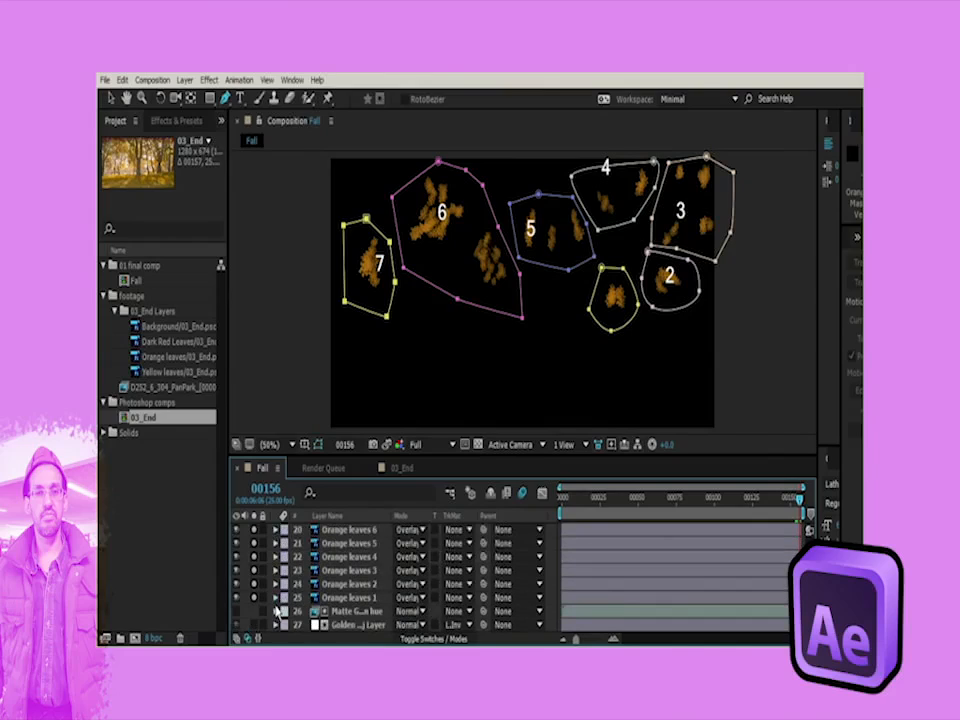
# Step: Parent the Orange leaves 1 layer to Track 1 and the Orange leaves 2 layer to Track 2
pyautogui.click(447, 598)
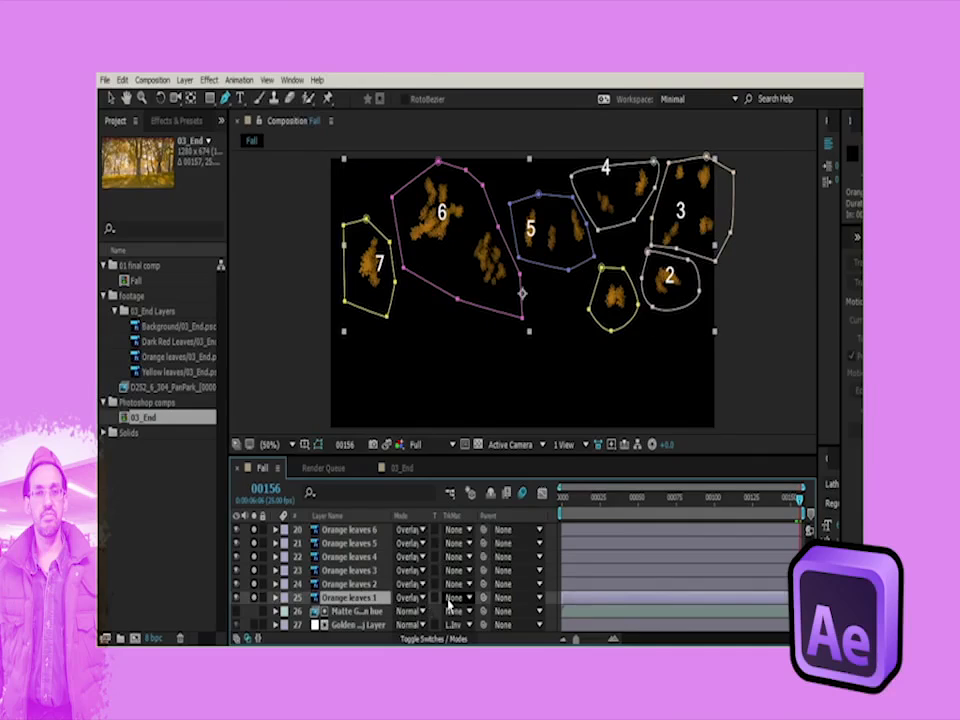
pyautogui.click(533, 598)
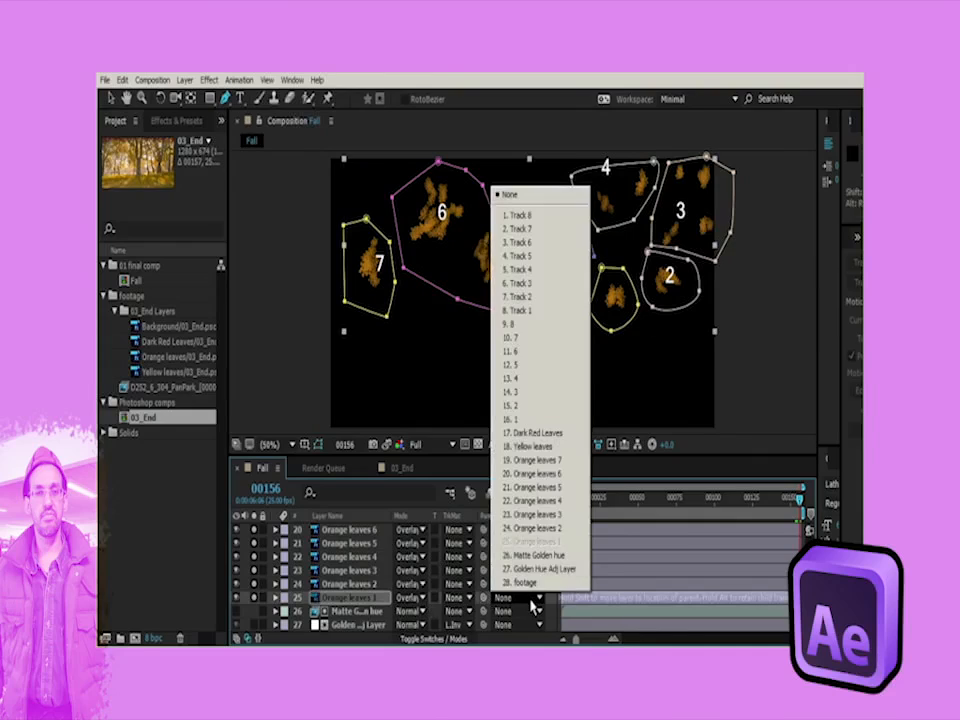
pyautogui.click(525, 310)
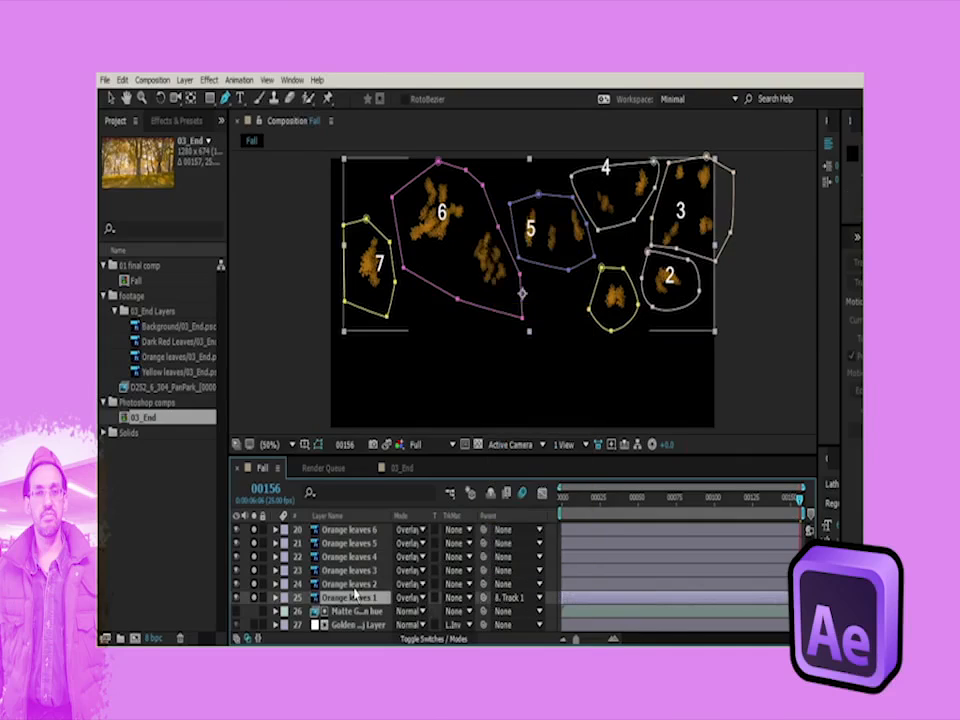
pyautogui.click(350, 584)
pyautogui.click(515, 584)
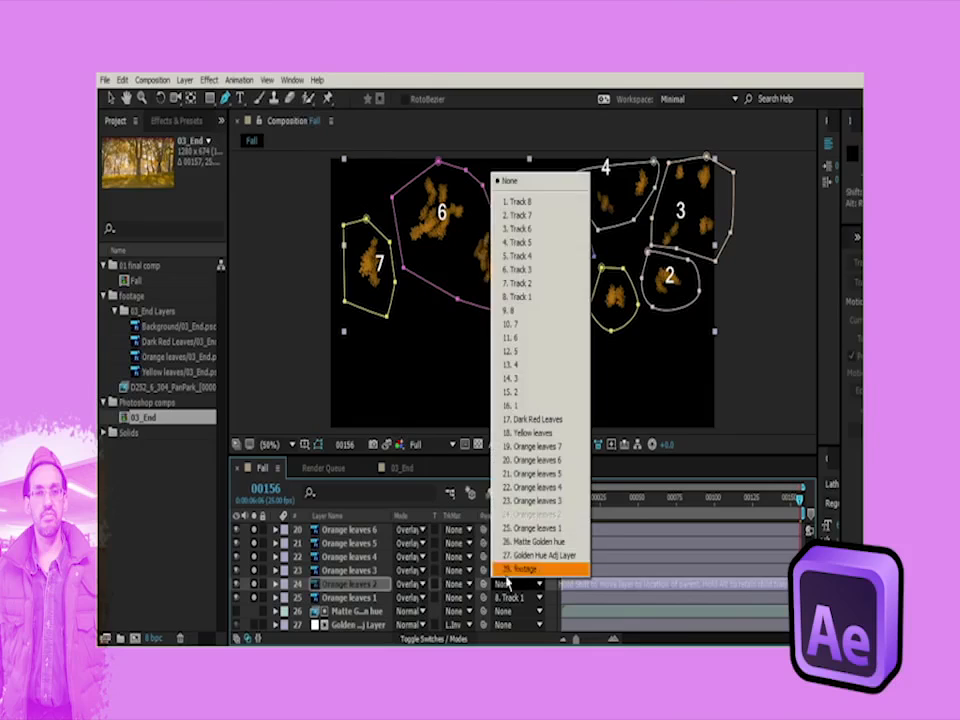
pyautogui.click(516, 285)
# Step: Parent the Orange leaves 3 layer to Track 3 and the Orange leaves 4 layer to Track 4
pyautogui.click(350, 570)
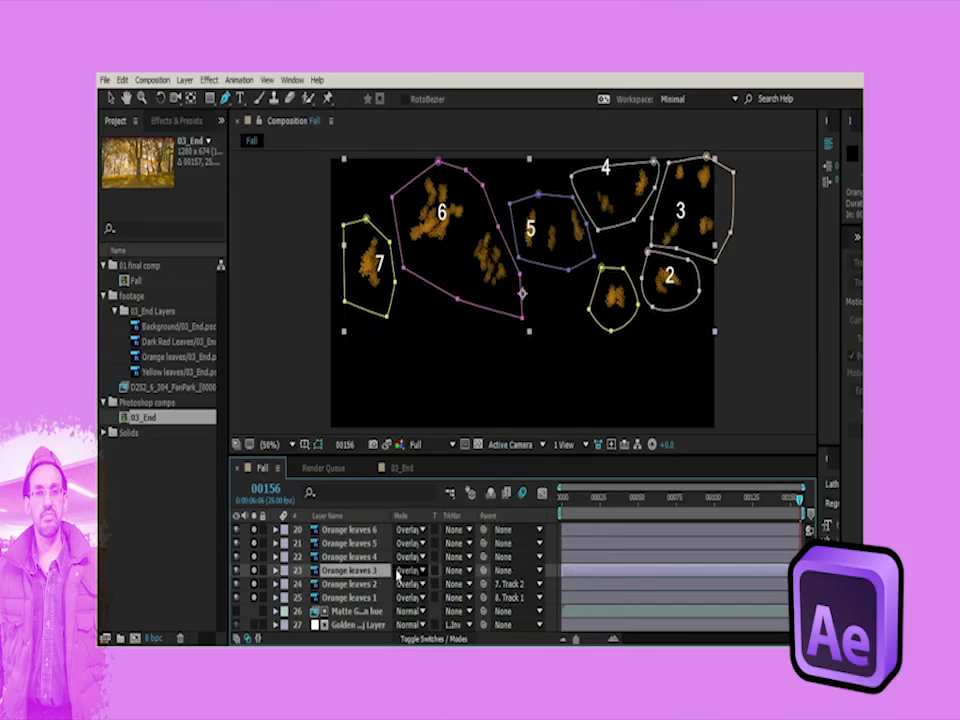
pyautogui.click(500, 570)
pyautogui.click(405, 243)
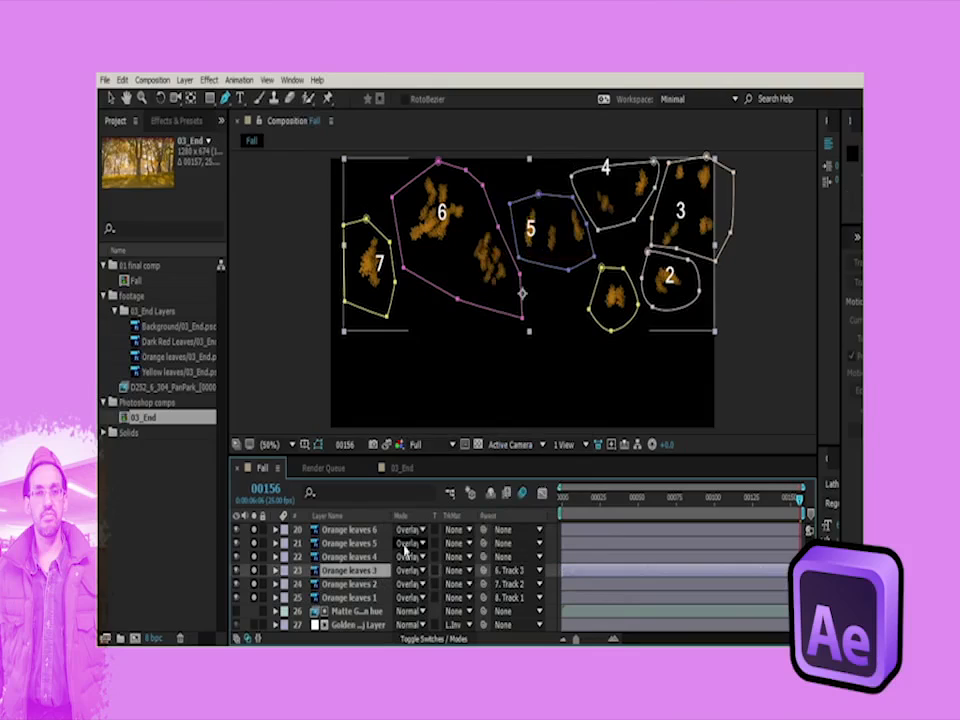
pyautogui.click(350, 556)
pyautogui.click(506, 556)
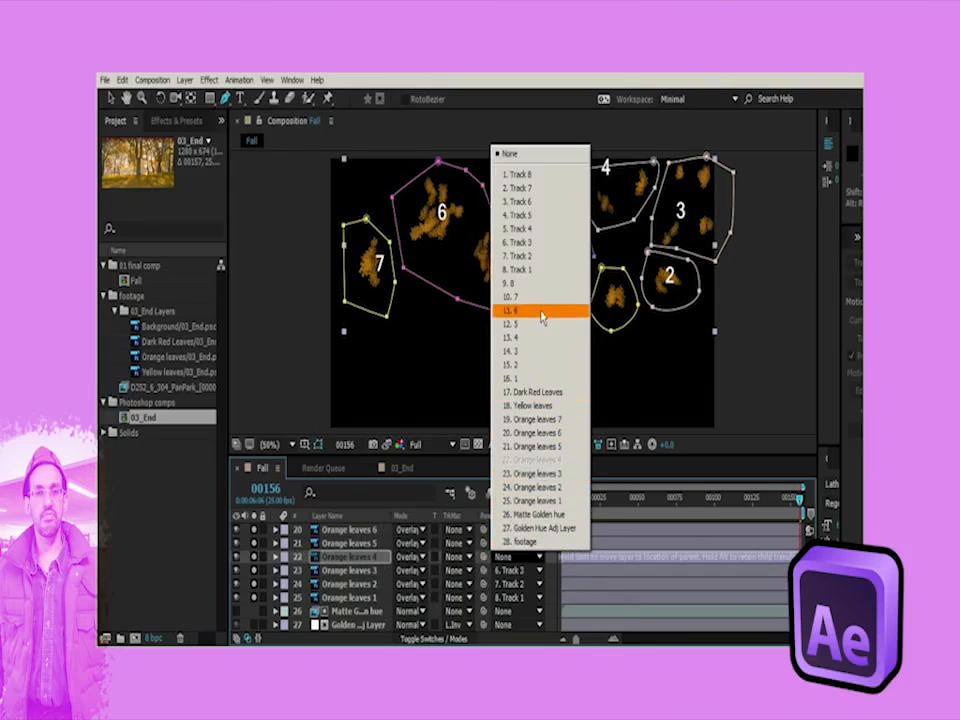
pyautogui.click(546, 229)
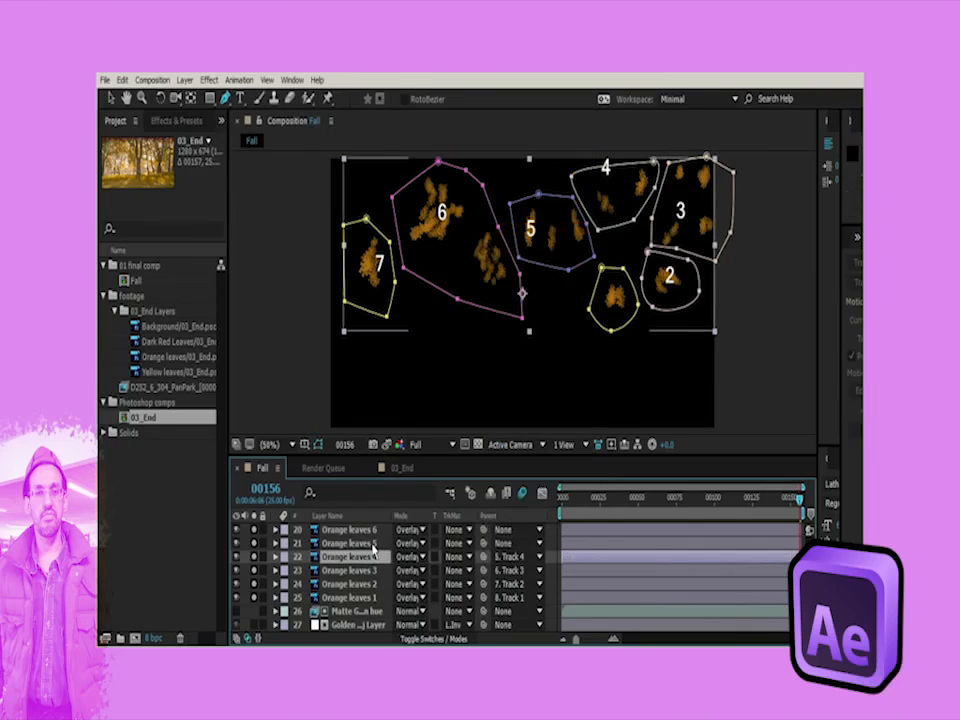
# Step: Parent the Orange leaves 5 layer to Track 5 and the Orange leaves 6 layer to Track 6
pyautogui.click(430, 543)
pyautogui.click(524, 548)
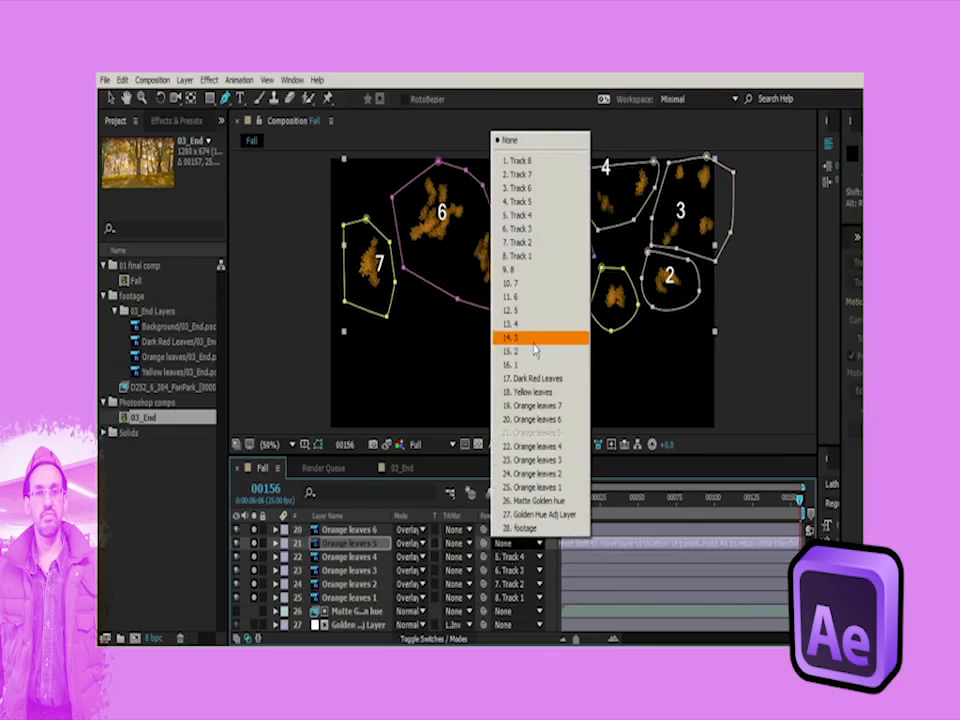
pyautogui.click(546, 214)
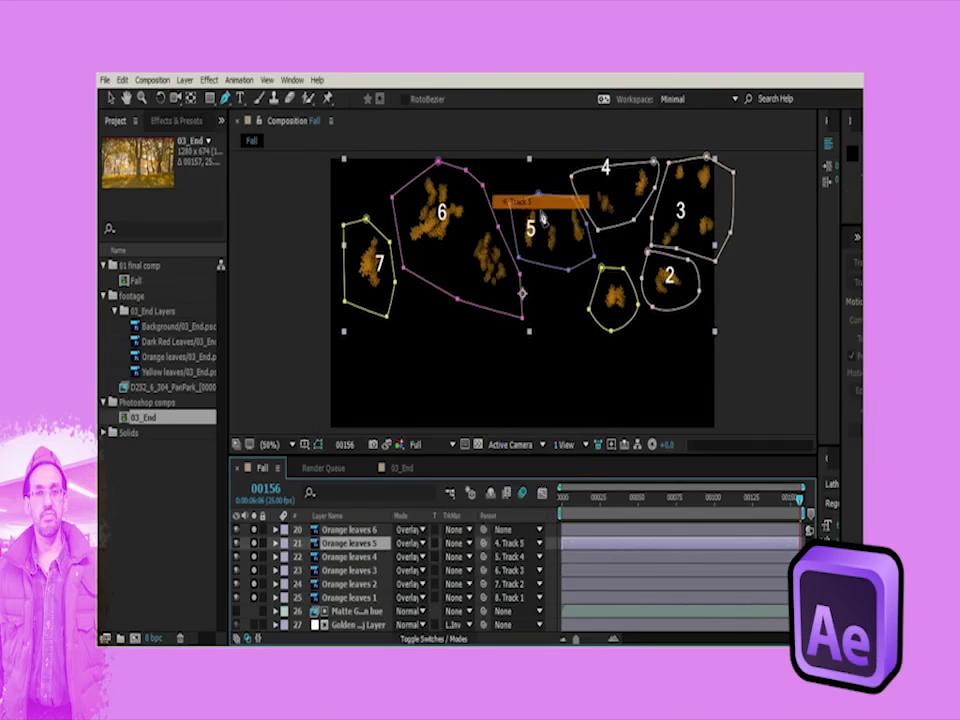
pyautogui.click(350, 529)
pyautogui.click(513, 530)
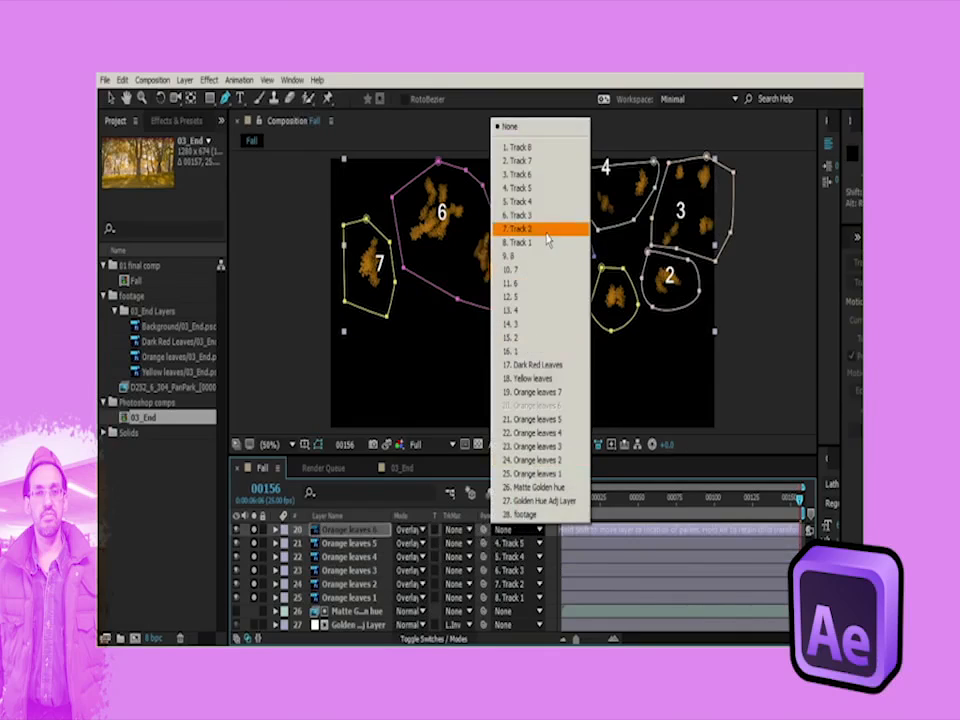
pyautogui.click(558, 175)
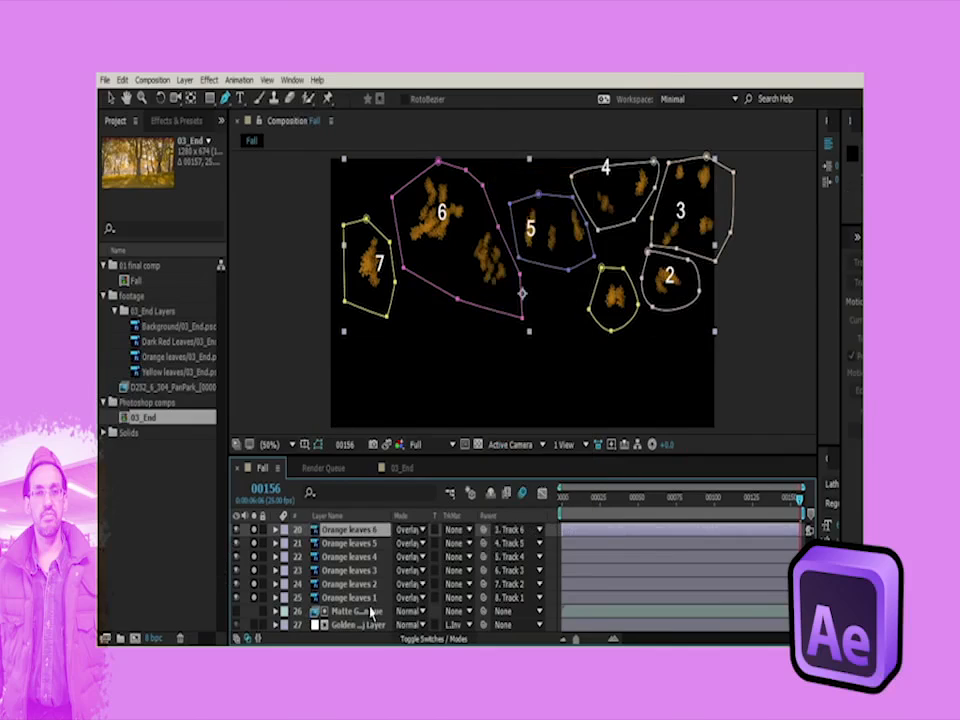
# Step: Parent the Orange leaves 7 layer to the Track 7 null
pyautogui.scroll(3, 371, 610)
pyautogui.click(349, 556)
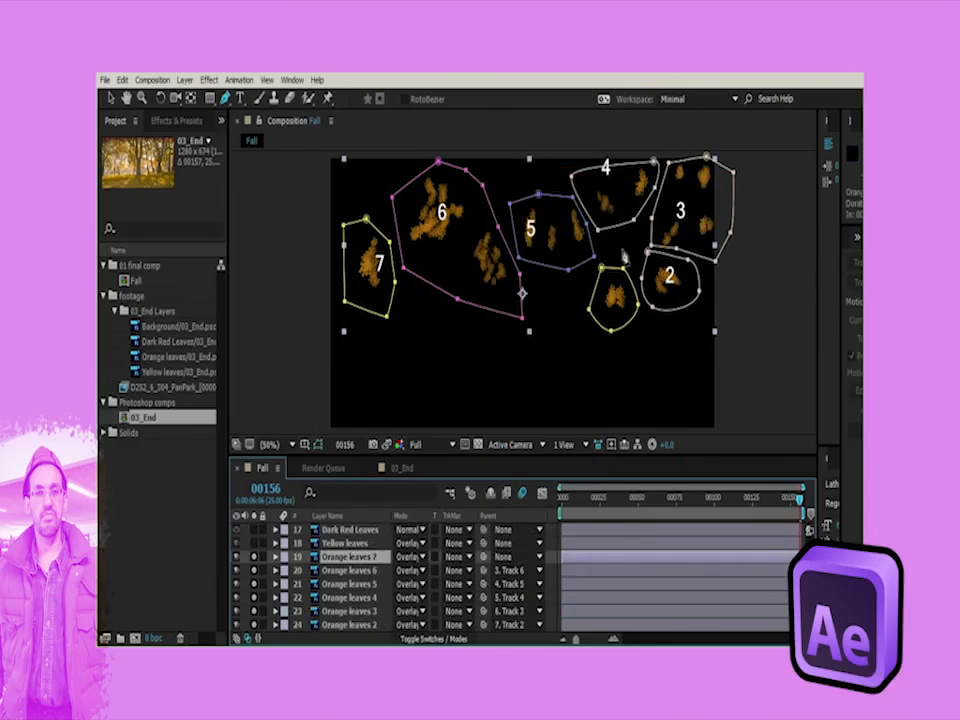
pyautogui.click(518, 558)
pyautogui.click(521, 189)
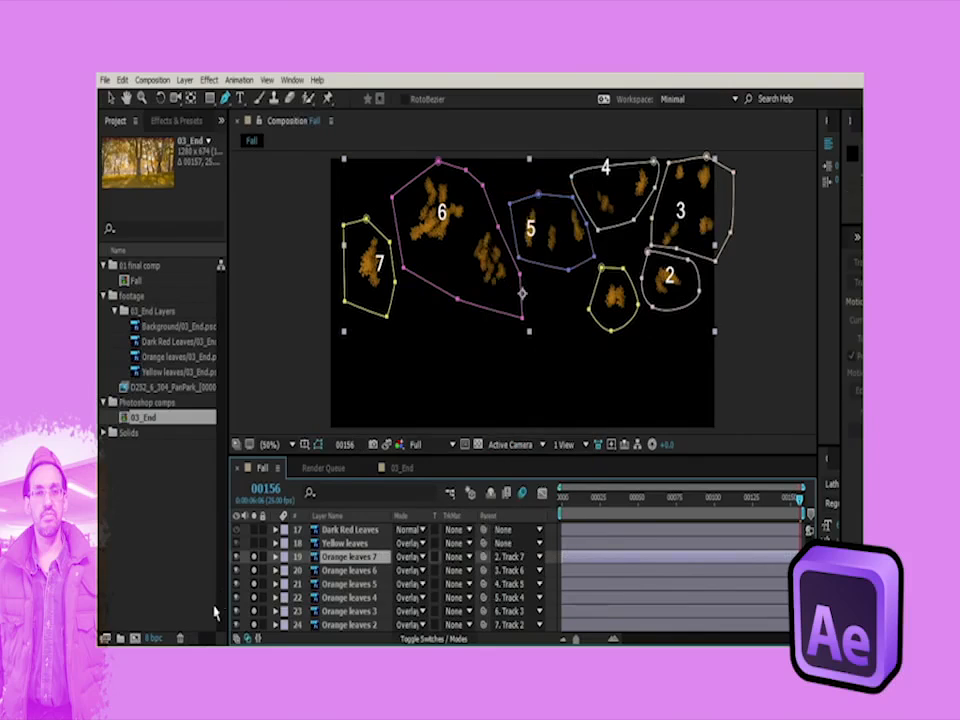
# Step: Turn off solo on all layers and hide the Yellow leaves, Dark Red Leaves and Golden Hue Adj Layer layers
pyautogui.scroll(-2, 310, 580)
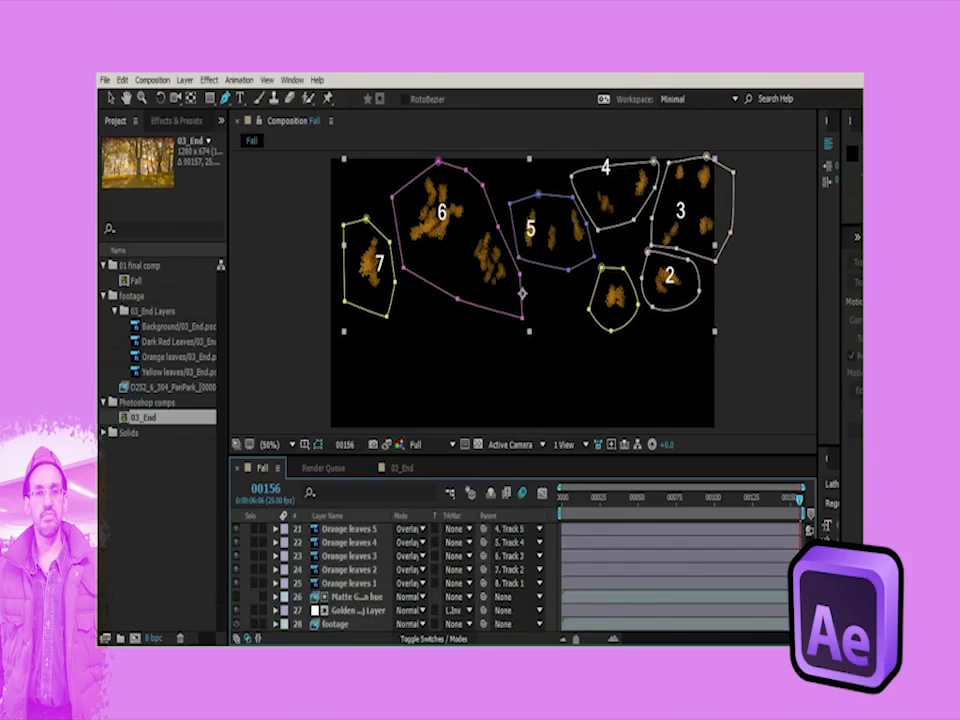
pyautogui.scroll(5, 257, 523)
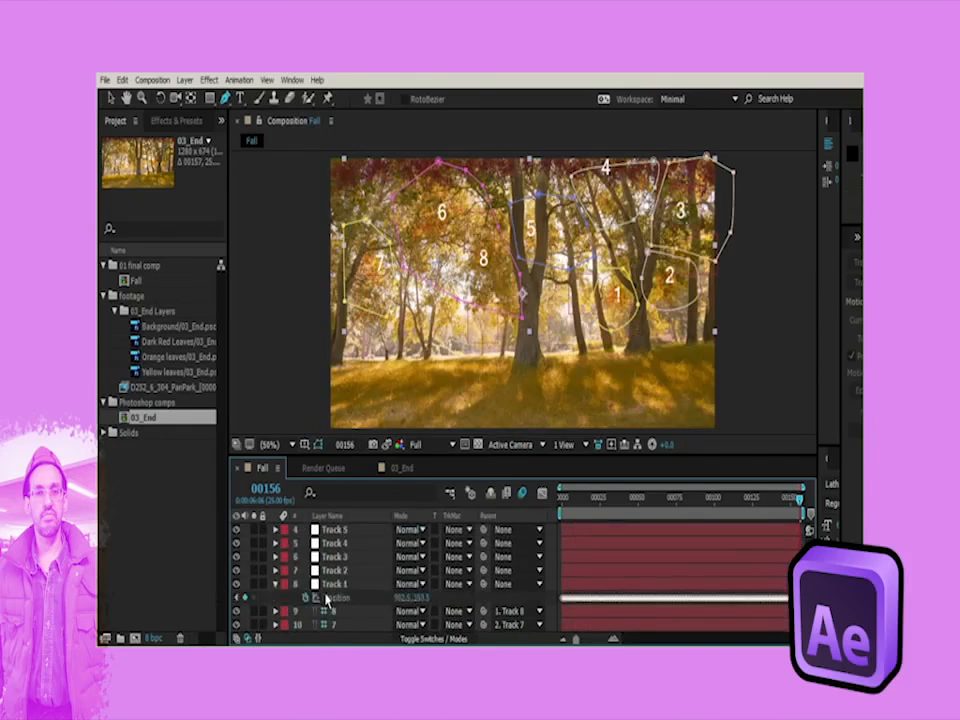
pyautogui.scroll(-6, 325, 597)
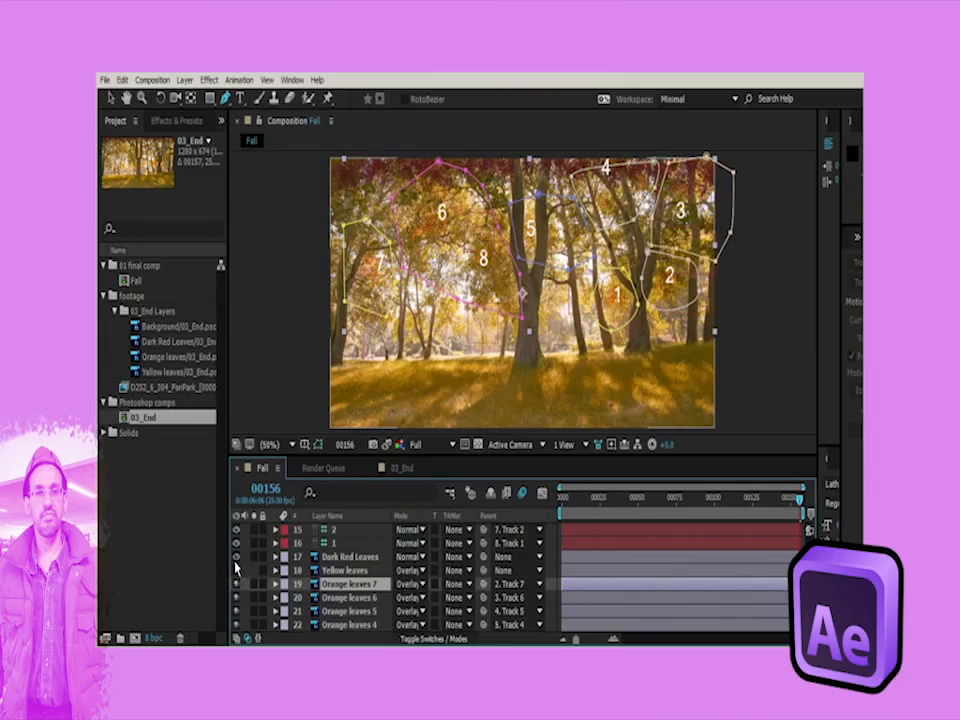
pyautogui.scroll(-3, 365, 614)
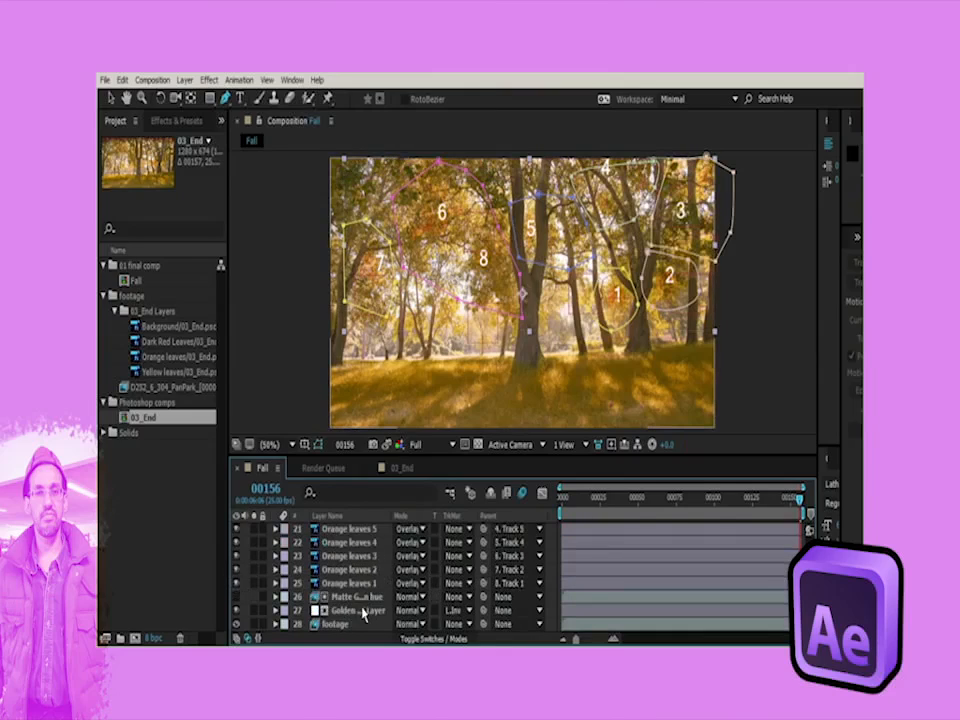
pyautogui.press('F2')
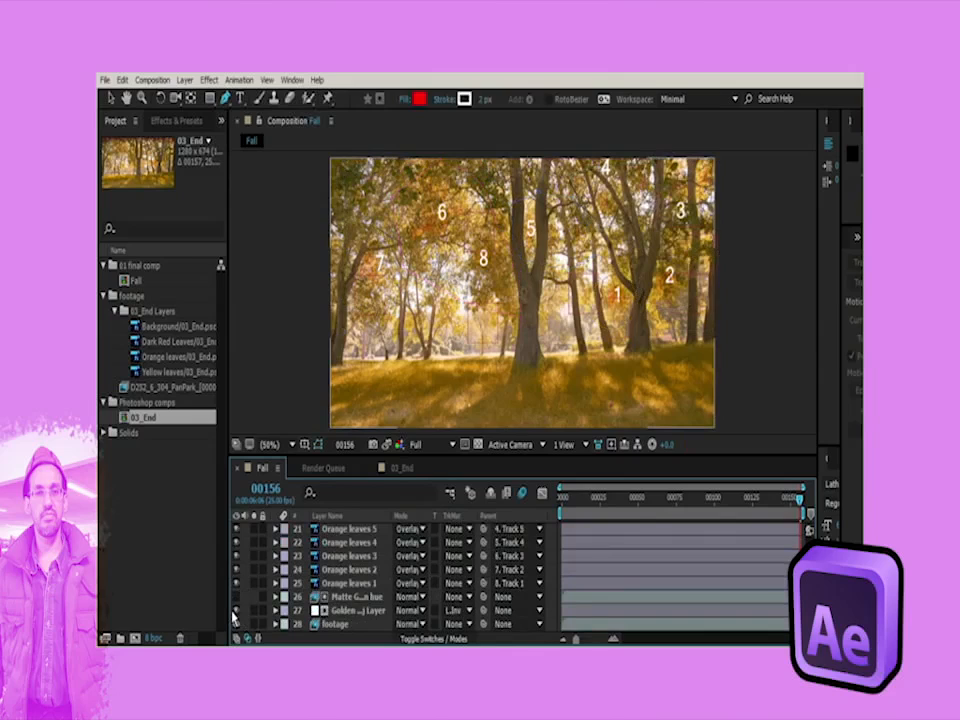
pyautogui.click(236, 610)
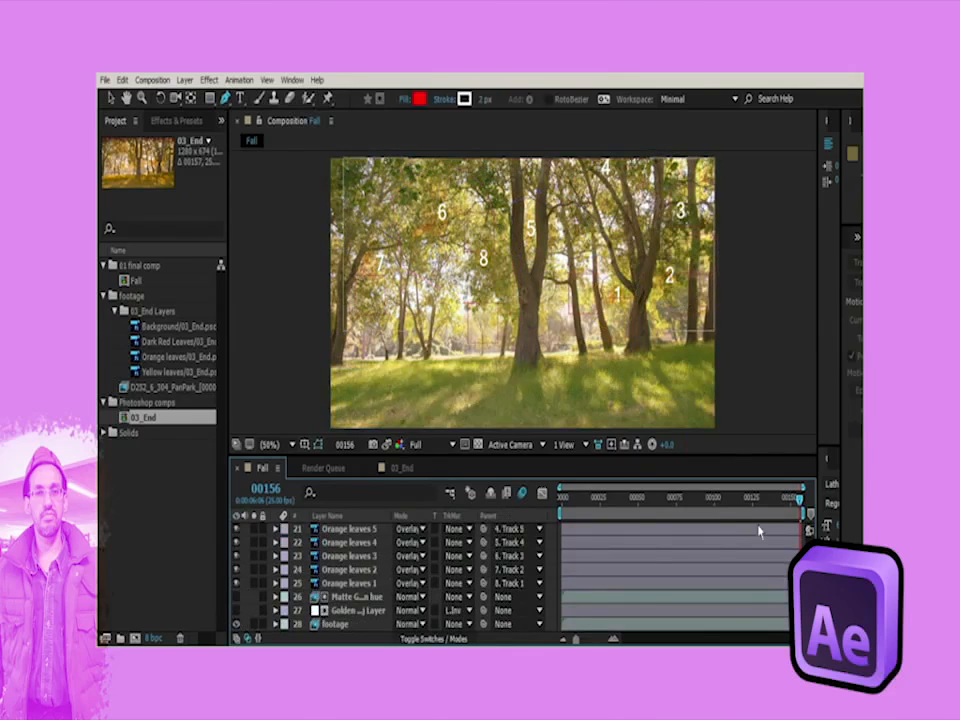
# Step: Scrub through the Fall timeline to check how the parented leaf layers follow their tracked points
pyautogui.moveTo(771, 513); pyautogui.dragTo(833, 533)
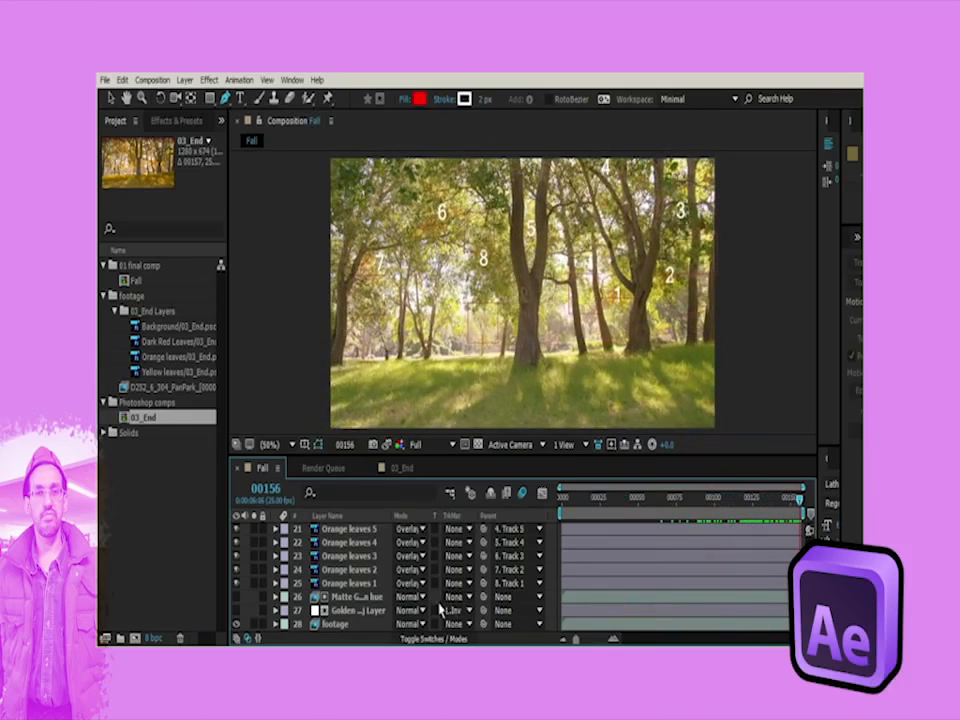
pyautogui.scroll(5, 362, 597)
pyautogui.scroll(-2, 362, 597)
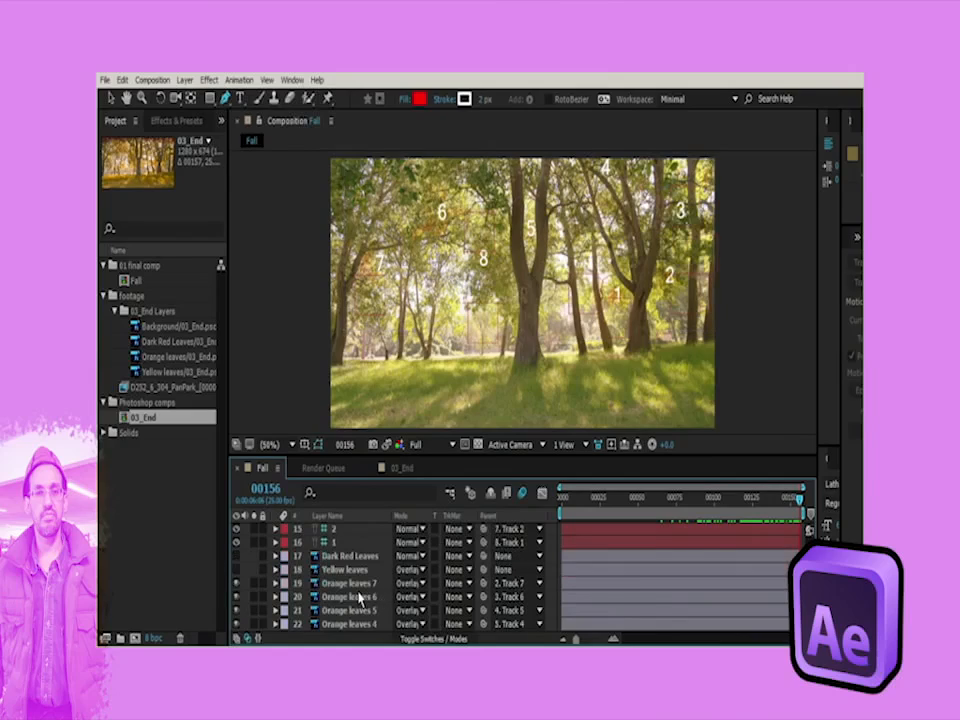
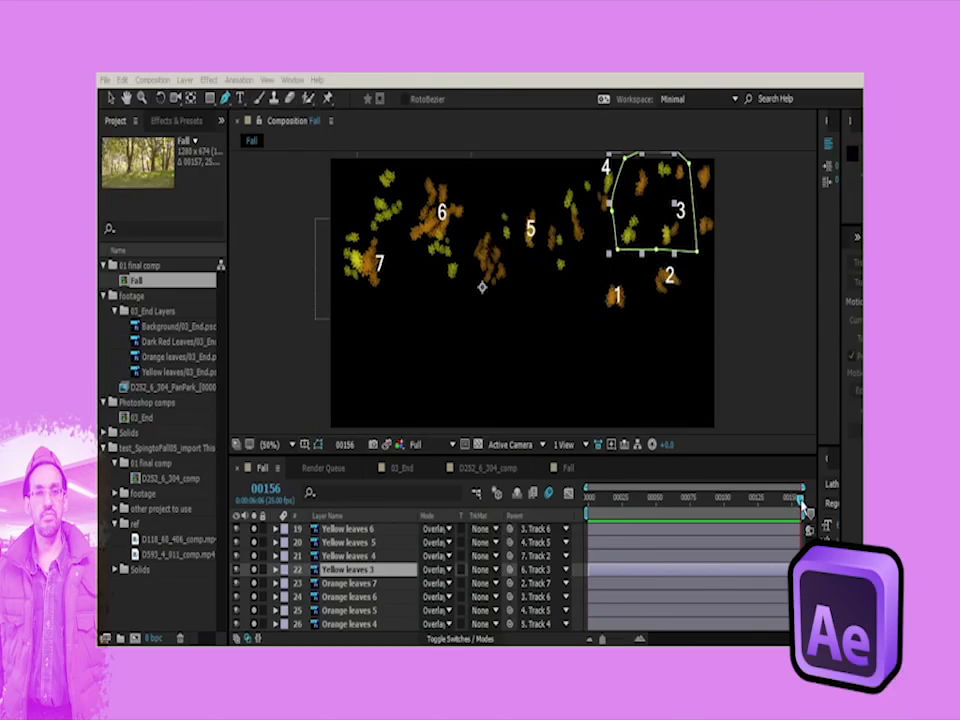
pyautogui.moveTo(801, 507); pyautogui.dragTo(787, 559)
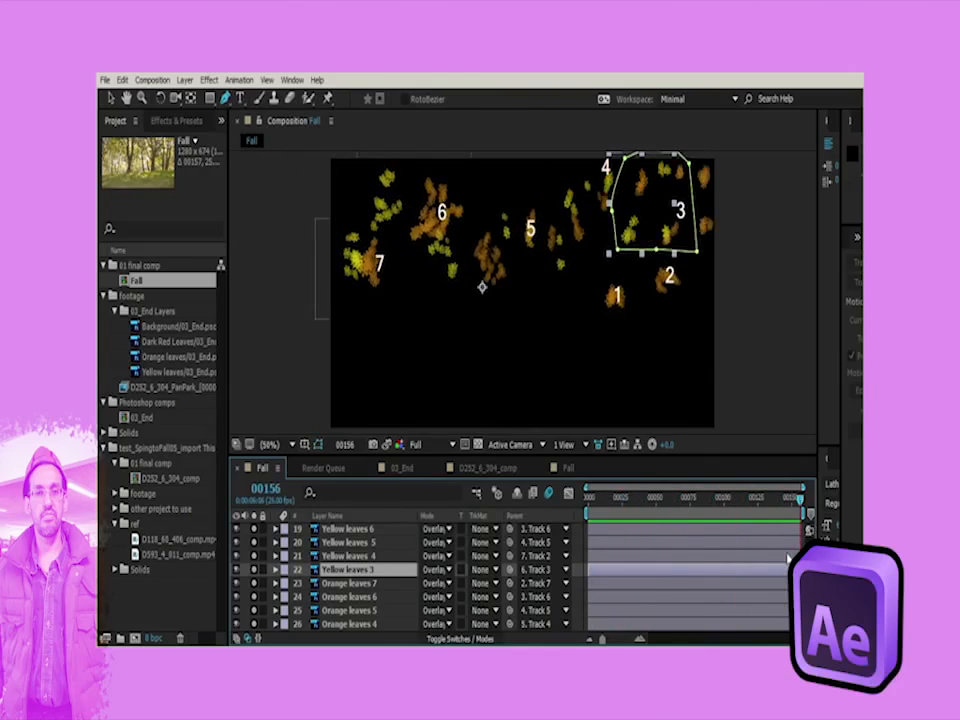
# Step: Make the Dark Red Leaves layer visible and solo it together with the other leaf layers
pyautogui.scroll(3, 332, 566)
pyautogui.scroll(-1, 290, 566)
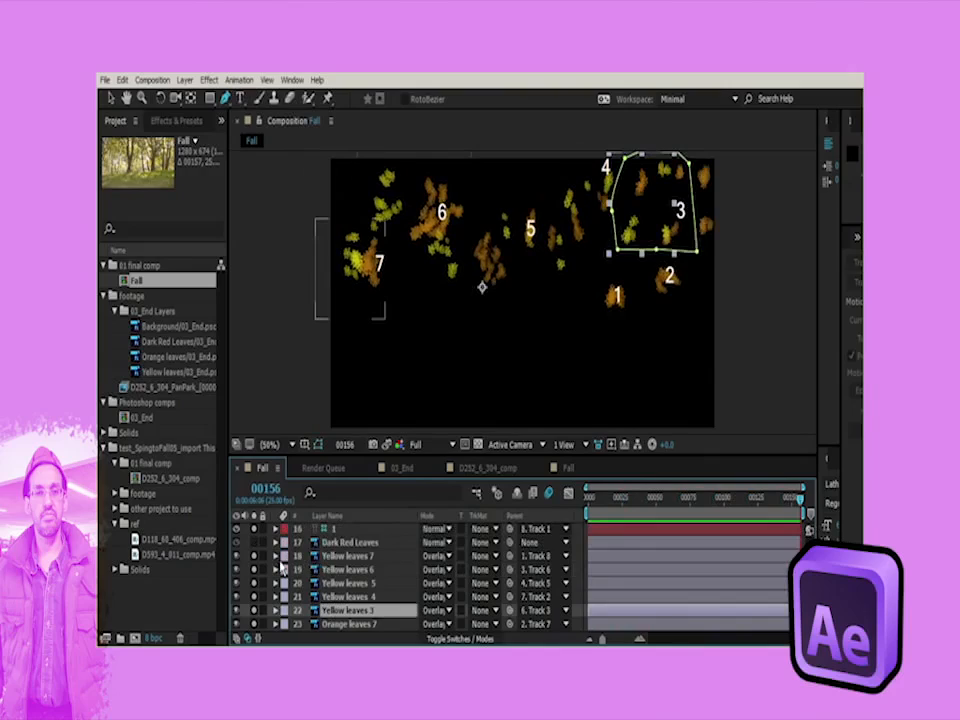
pyautogui.click(236, 542)
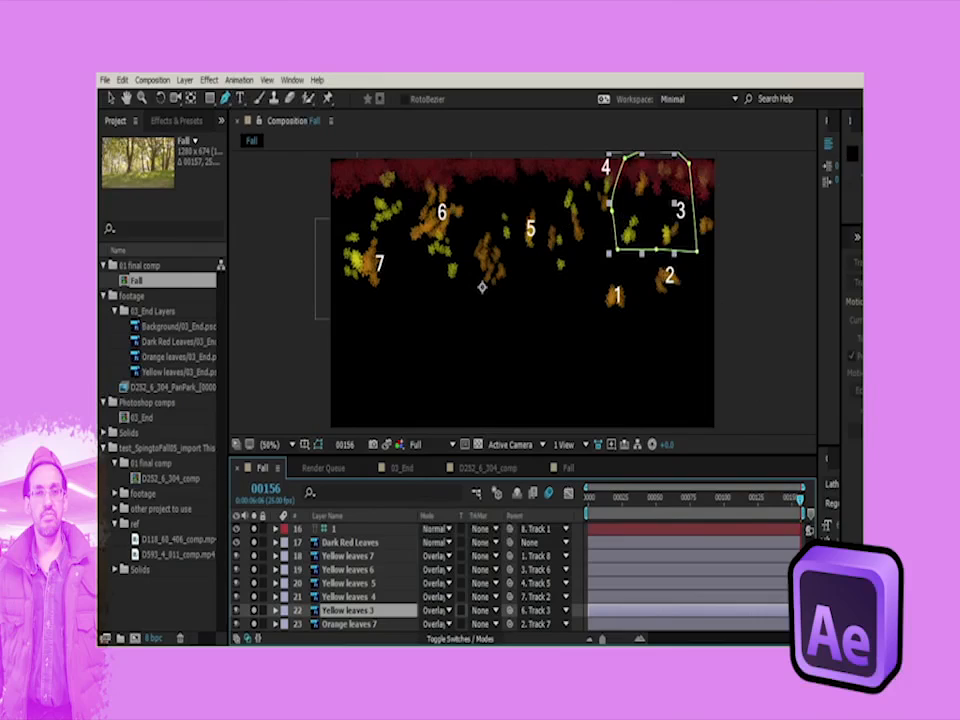
# Step: Draw a closed Pen tool mask on the Dark Red Leaves layer around the red foliage along the composition's upper edge
pyautogui.click(350, 542)
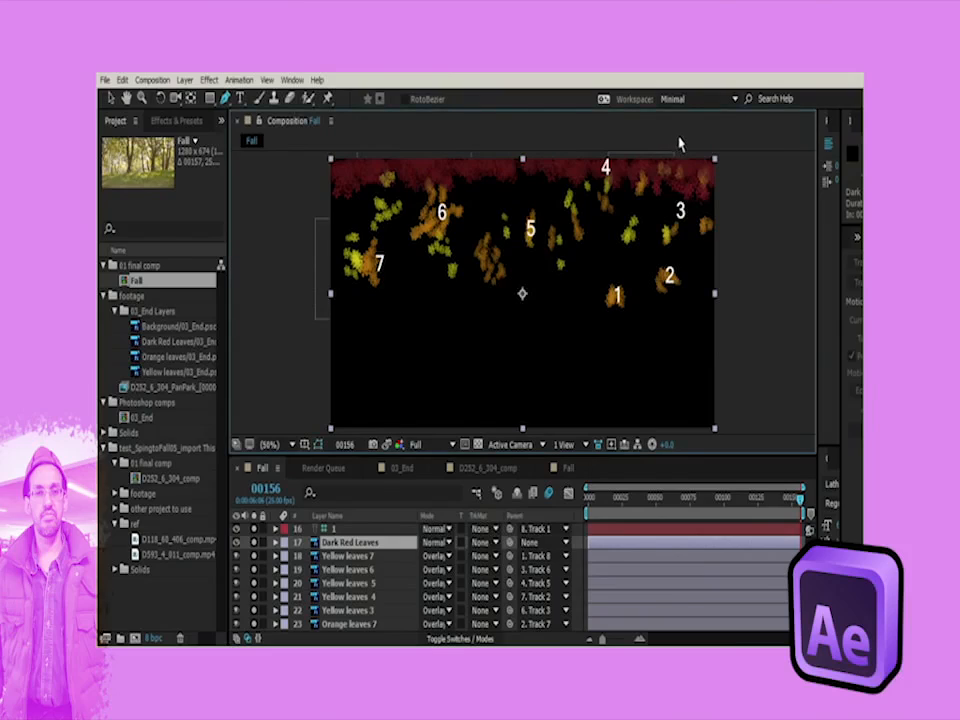
pyautogui.click(666, 208)
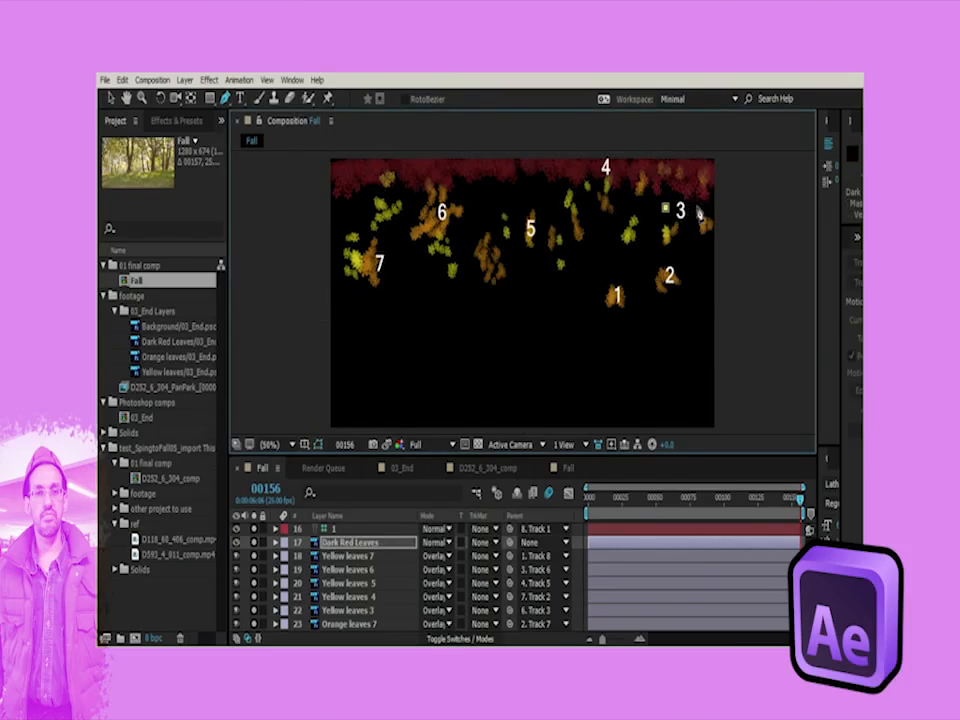
pyautogui.moveTo(698, 206); pyautogui.dragTo(704, 190)
pyautogui.click(483, 158)
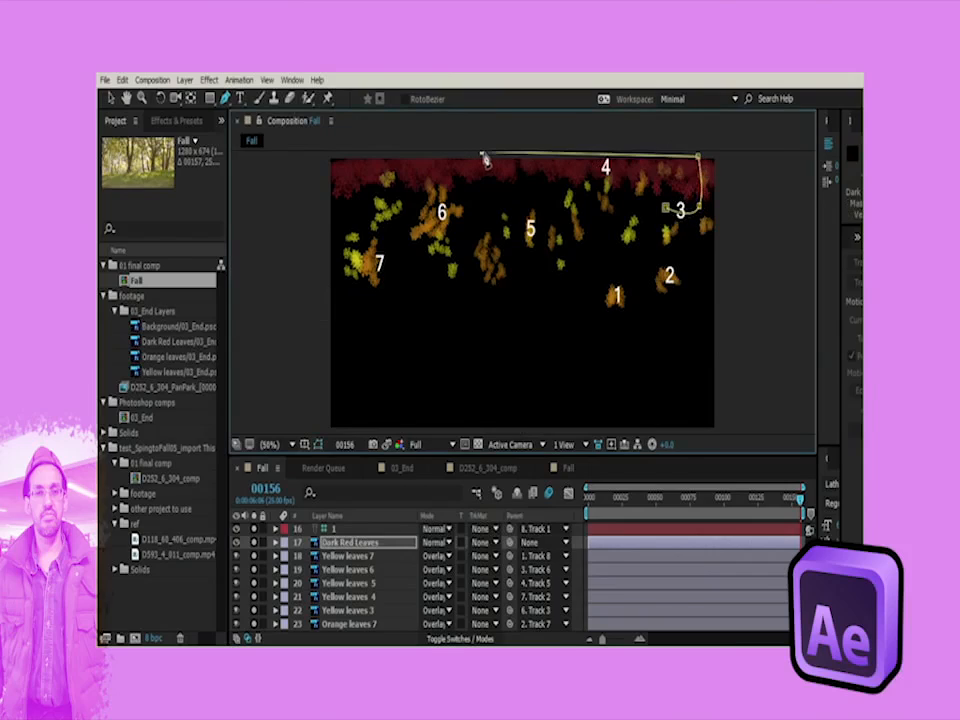
pyautogui.moveTo(321, 158); pyautogui.dragTo(310, 213)
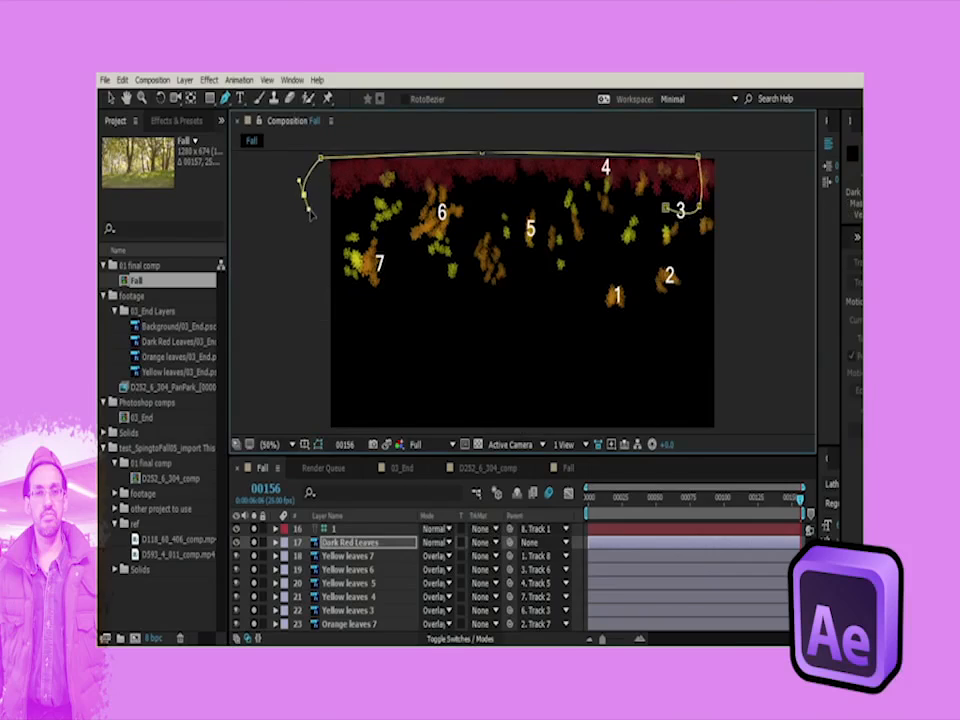
pyautogui.click(665, 209)
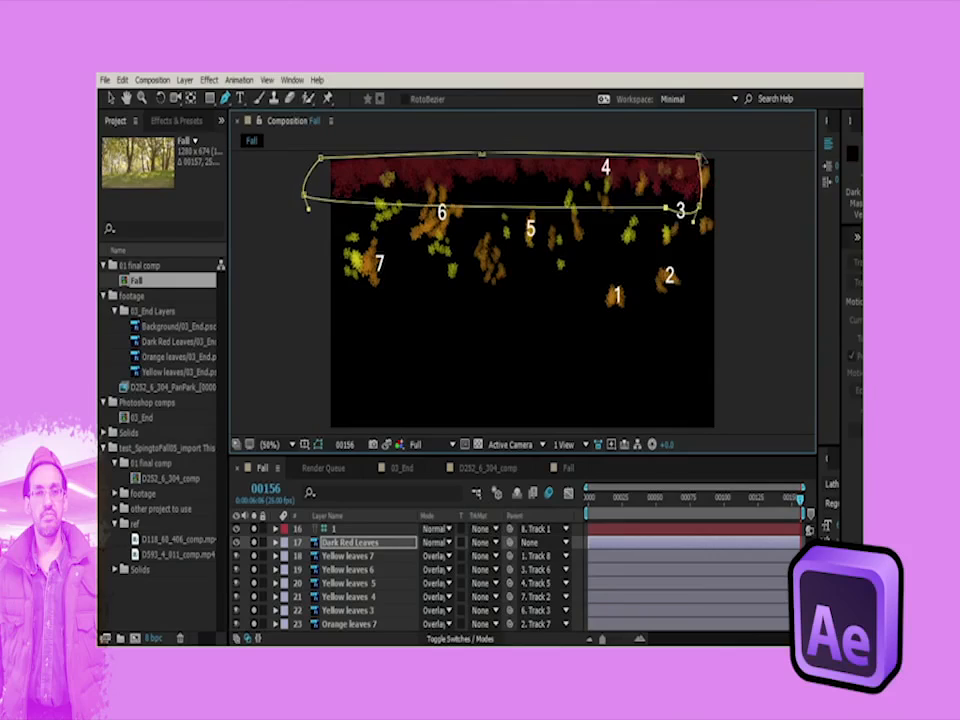
# Step: Adjust the end vertex of the Dark Red Leaves mask and pull out a soft feathered edge around it with the Mask Feather Tool
pyautogui.moveTo(698, 157); pyautogui.dragTo(692, 155)
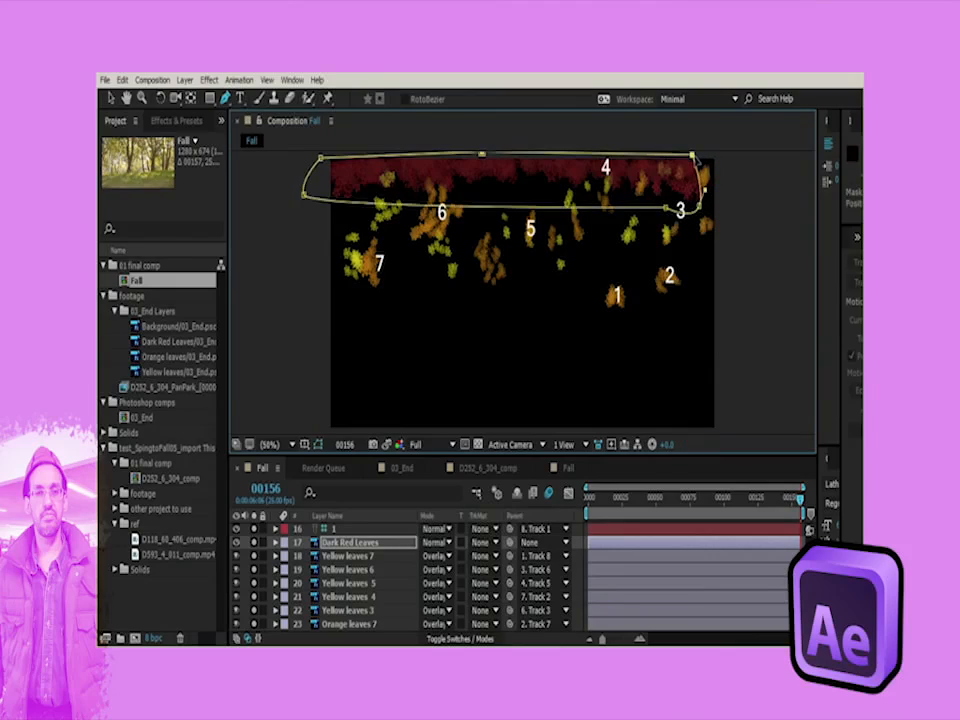
pyautogui.click(226, 98)
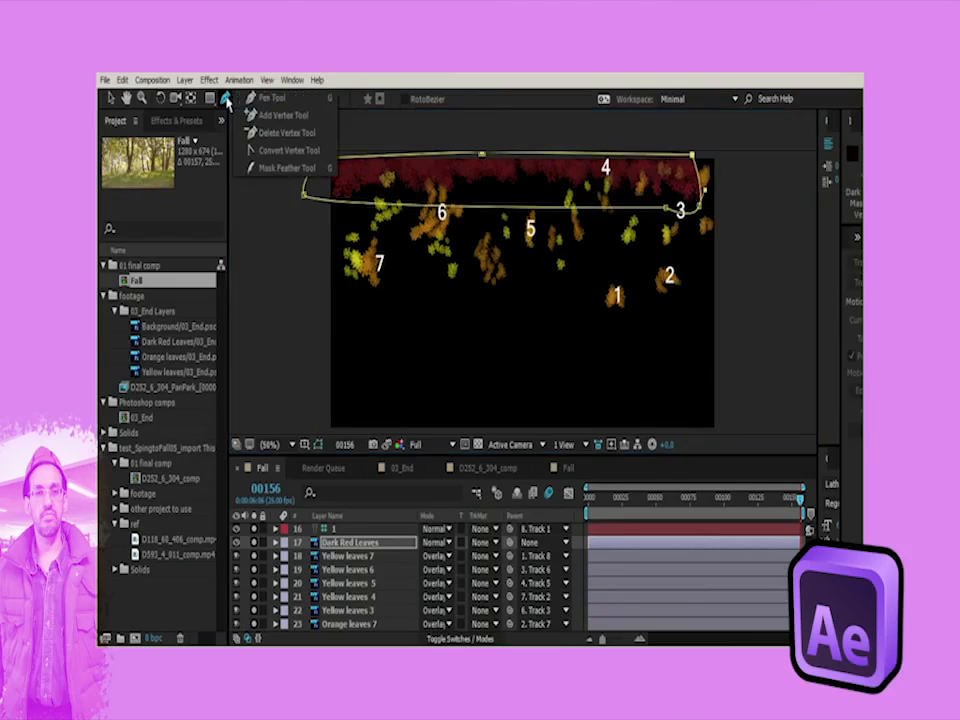
pyautogui.click(282, 170)
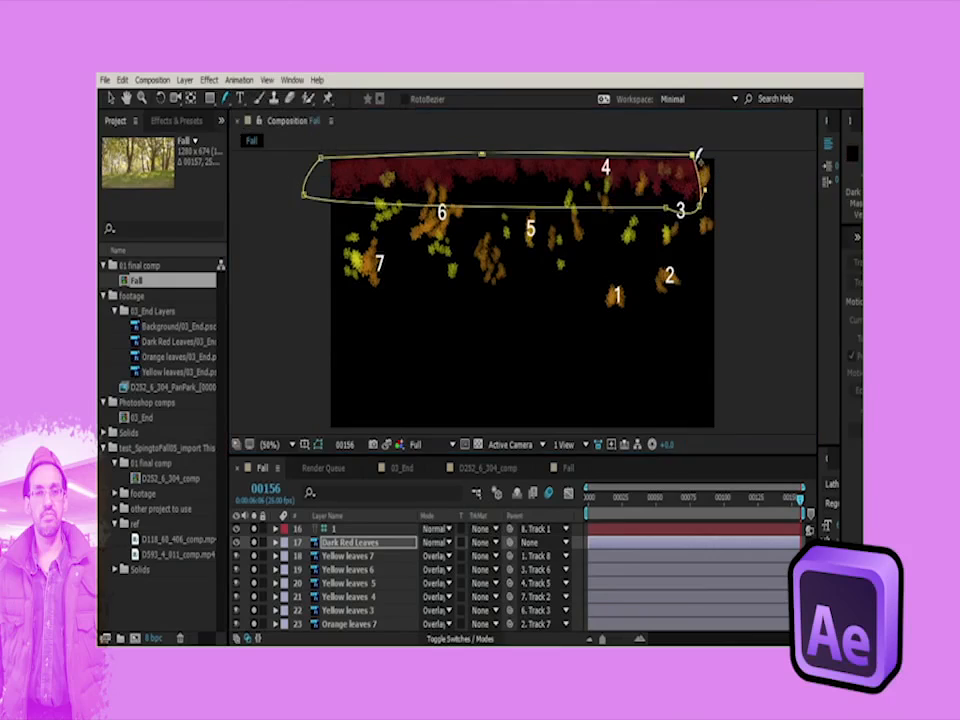
pyautogui.moveTo(699, 150); pyautogui.dragTo(702, 156)
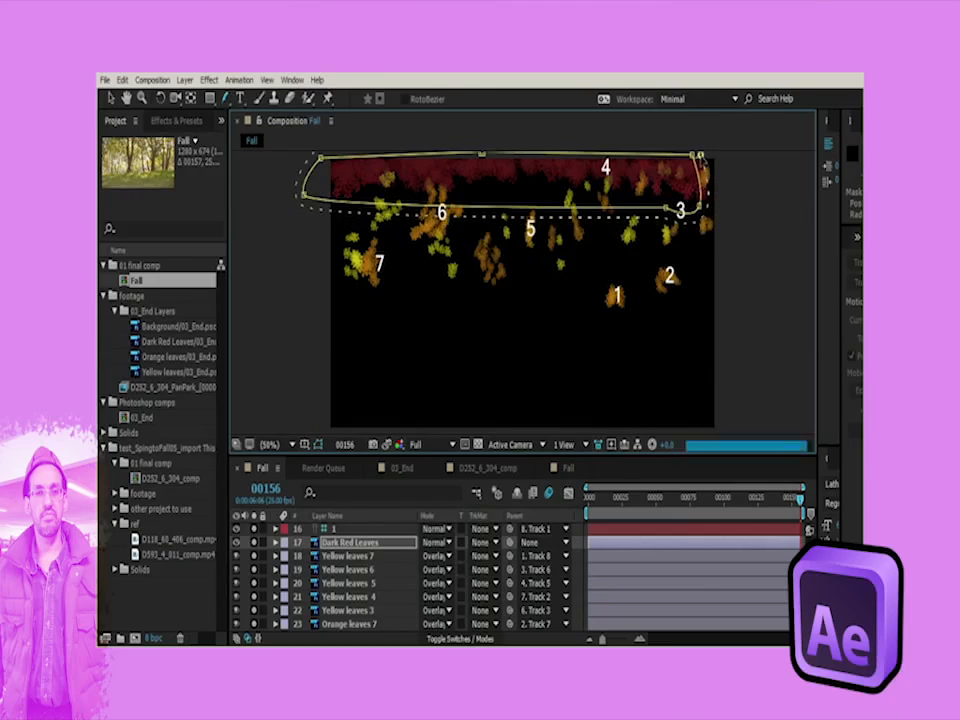
pyautogui.click(704, 186)
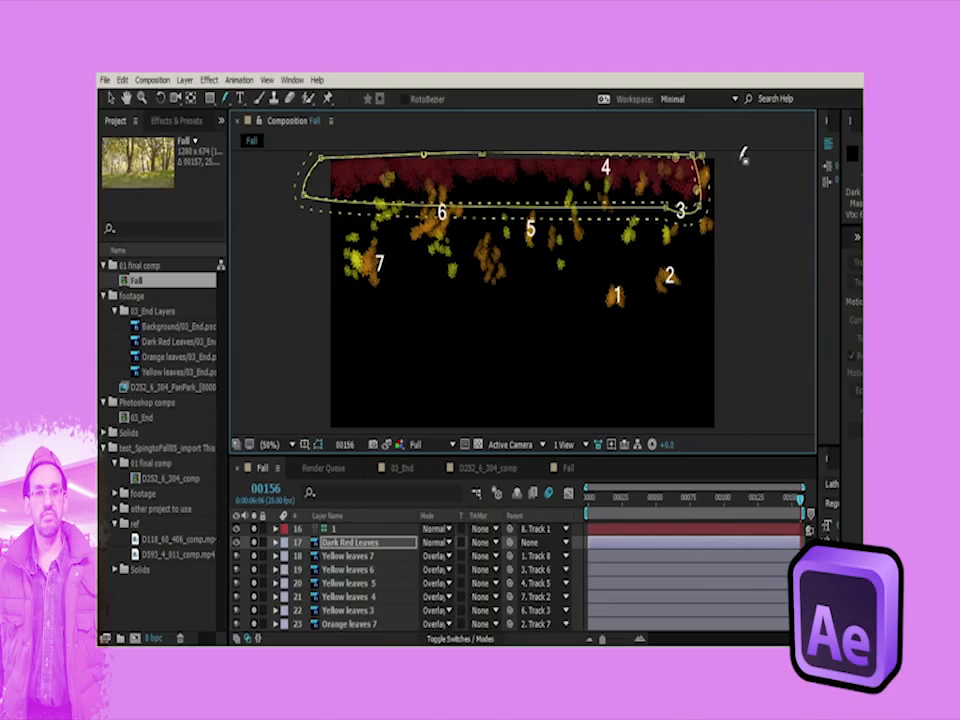
# Step: Turn off solo on the Orange leaves layers and hide the mask outlines to inspect the feathered end of the dark red foliage
pyautogui.press('.')
pyautogui.moveTo(769, 222); pyautogui.dragTo(648, 381)
pyautogui.scroll(-1, 330, 572)
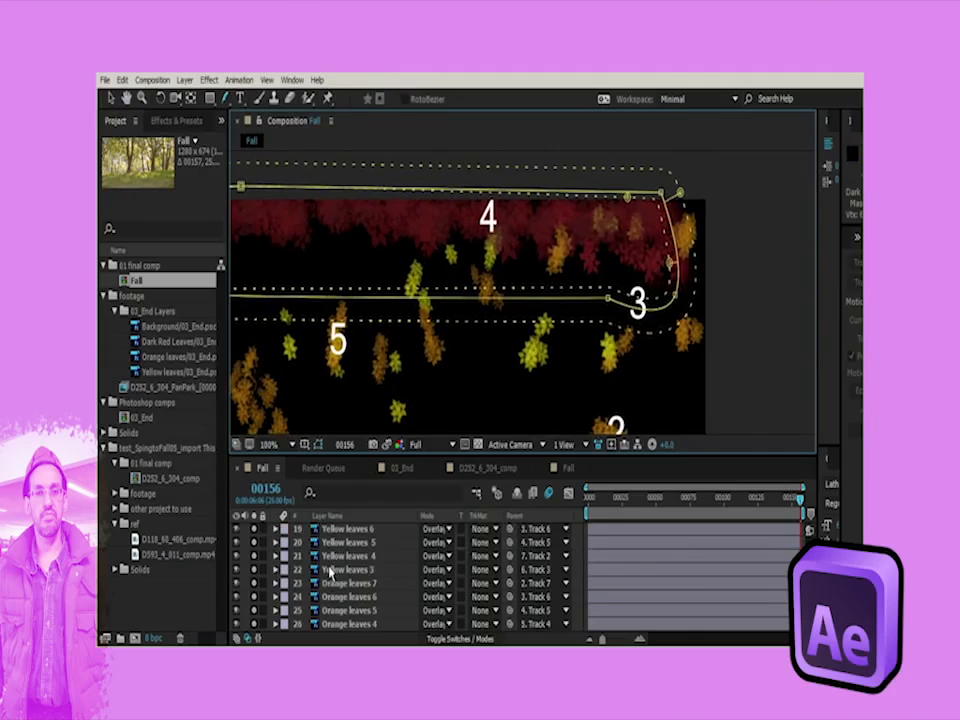
pyautogui.moveTo(256, 591); pyautogui.dragTo(256, 624)
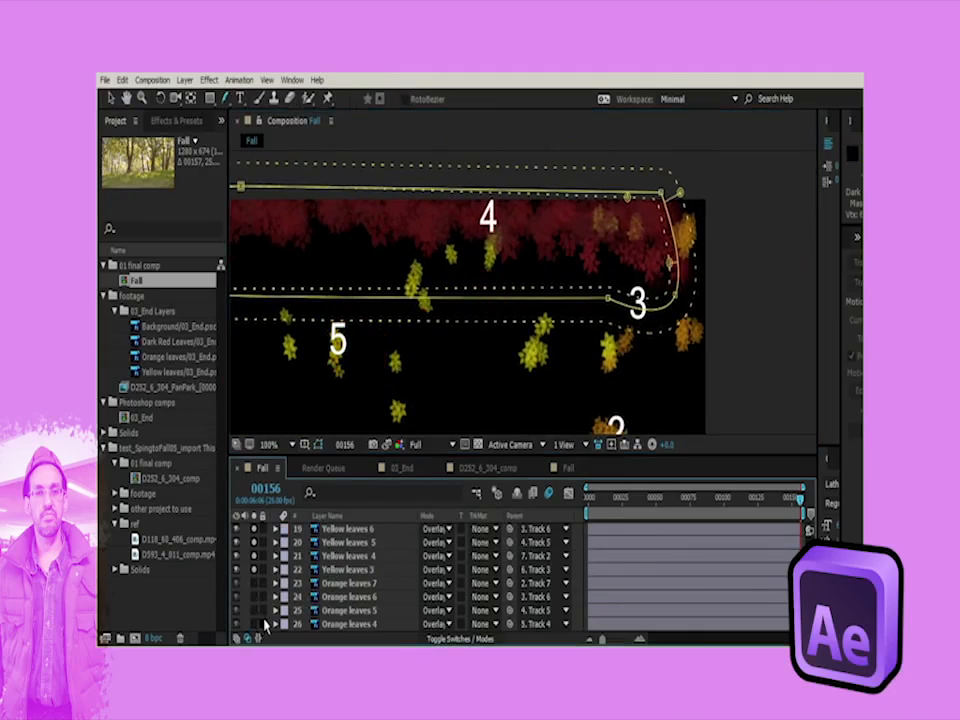
pyautogui.scroll(-1, 296, 600)
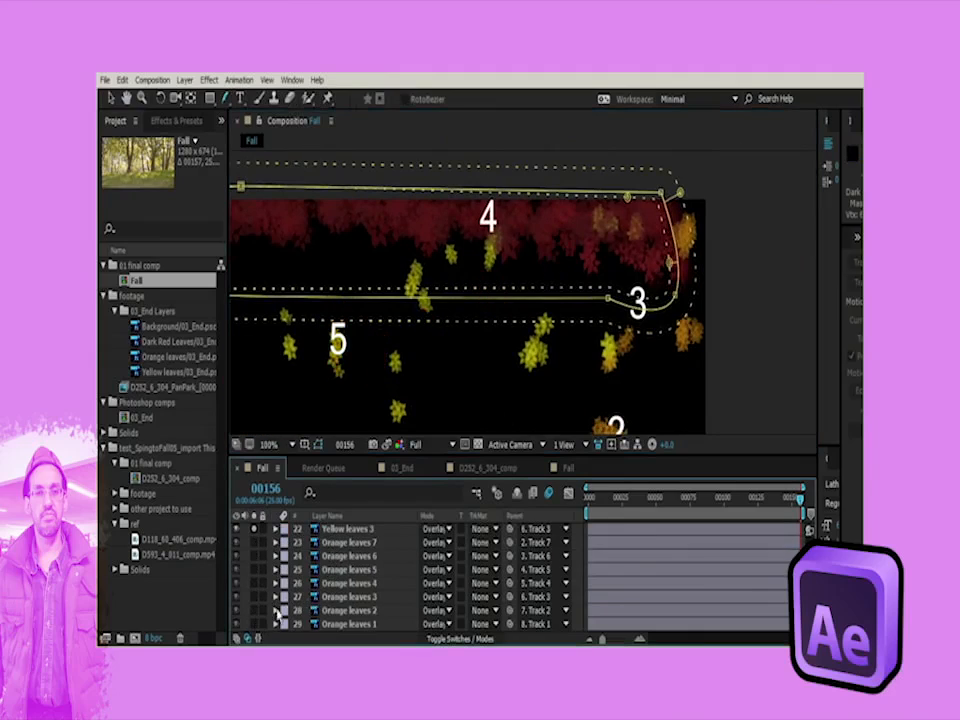
pyautogui.click(252, 601)
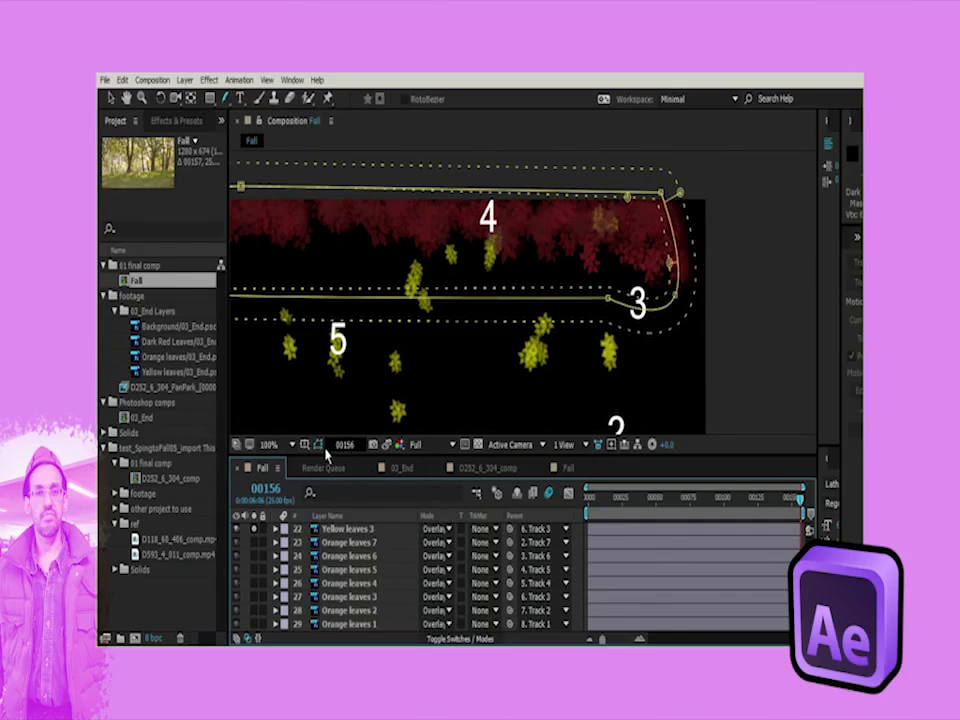
pyautogui.click(316, 444)
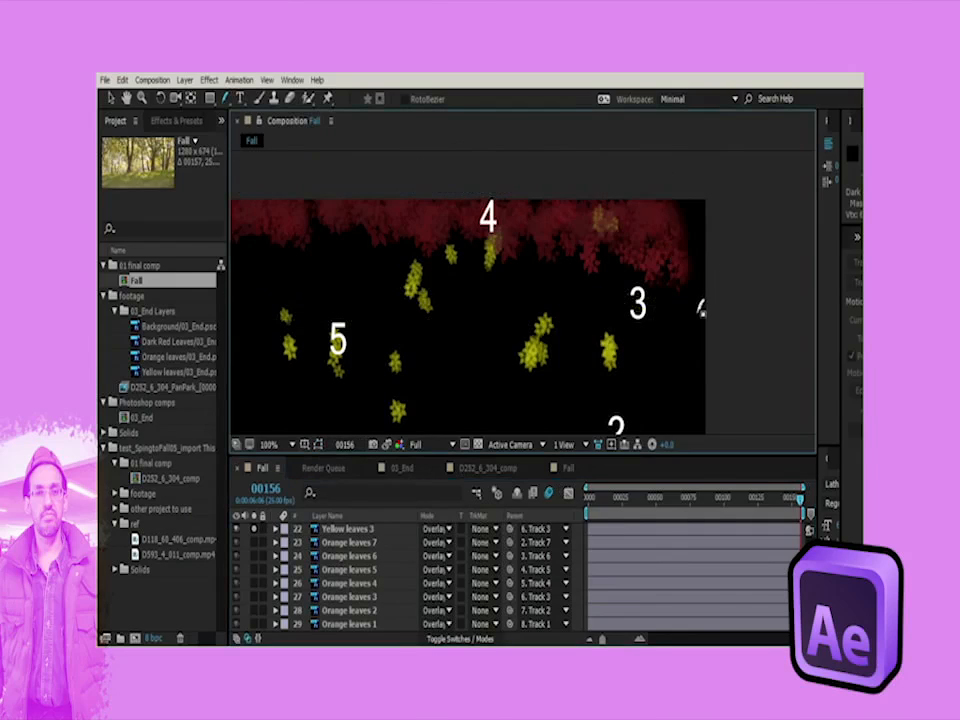
# Step: Solo the footage layer together with the leaf layers and inspect how the dark red foliage blends over the trees
pyautogui.press(',')
pyautogui.scroll(-1, 338, 585)
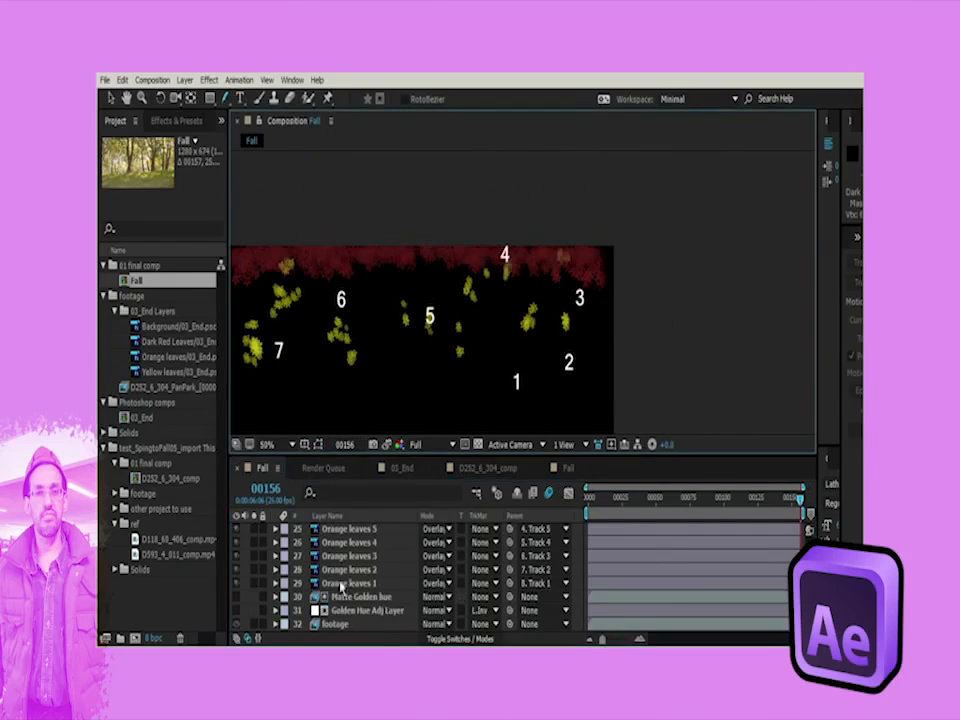
pyautogui.click(252, 626)
pyautogui.press('.')
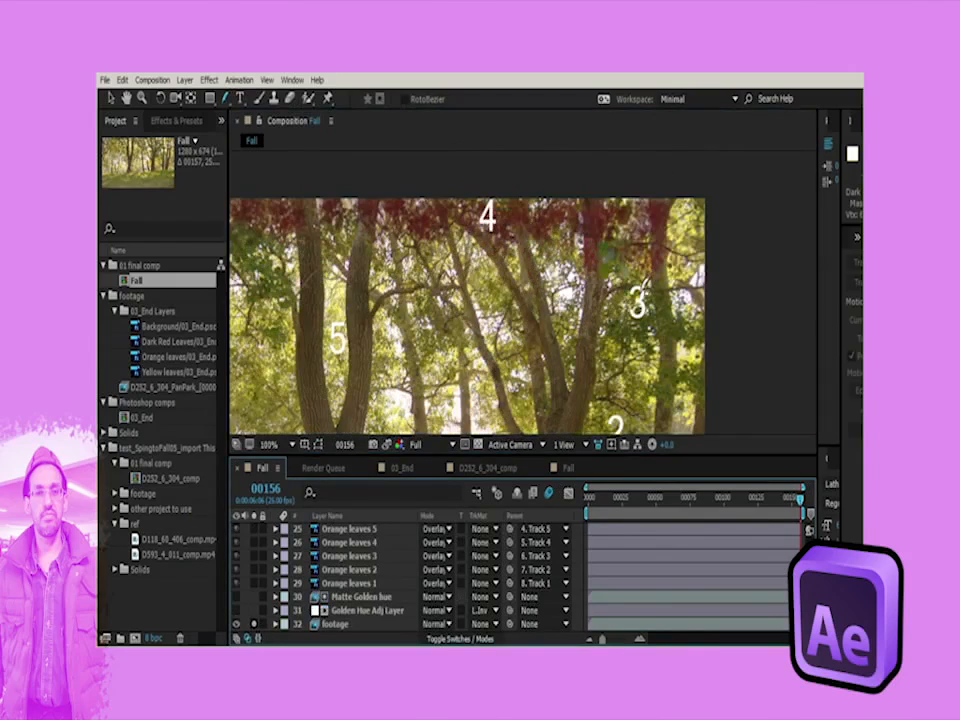
pyautogui.press(',')
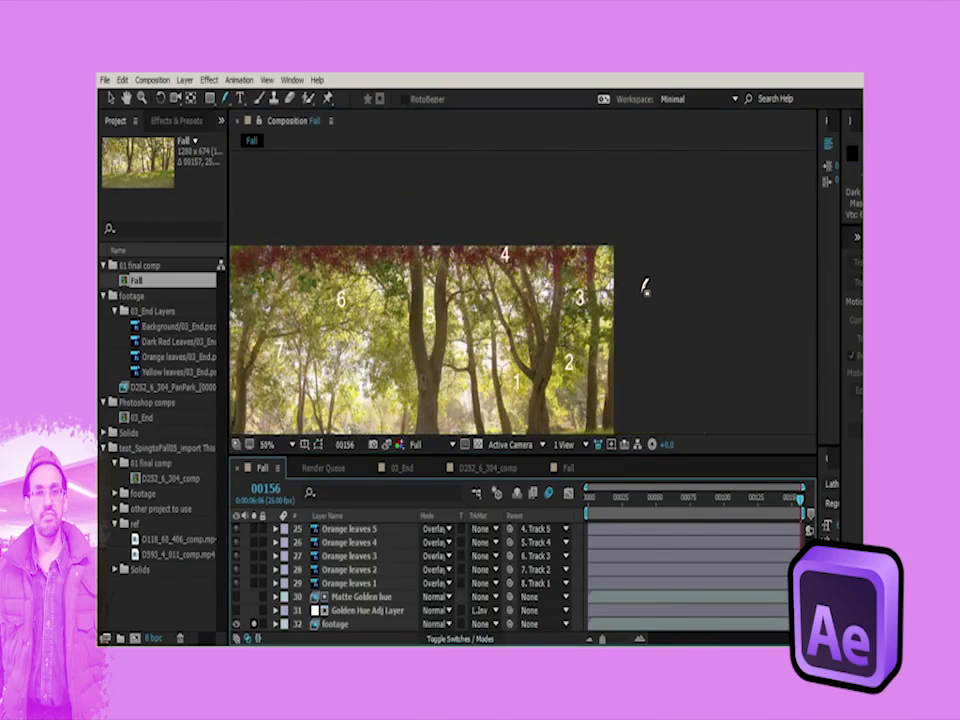
# Step: Parent the Dark Red Leaves layer to Track 4 and scrub the end of the timeline to check its motion
pyautogui.scroll(3, 345, 545)
pyautogui.click(363, 547)
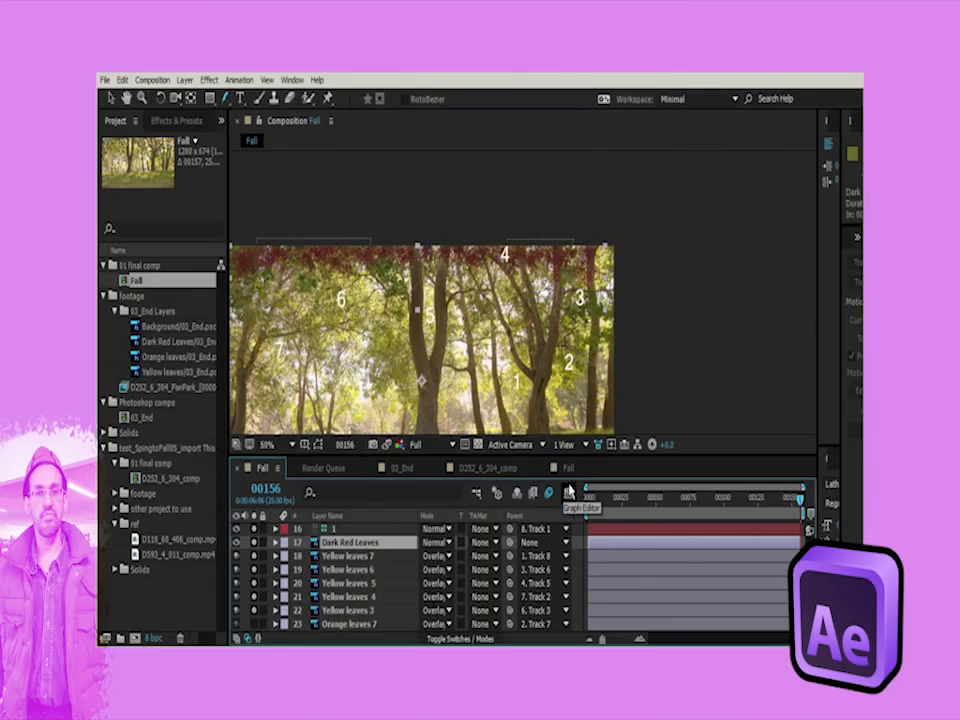
pyautogui.click(492, 544)
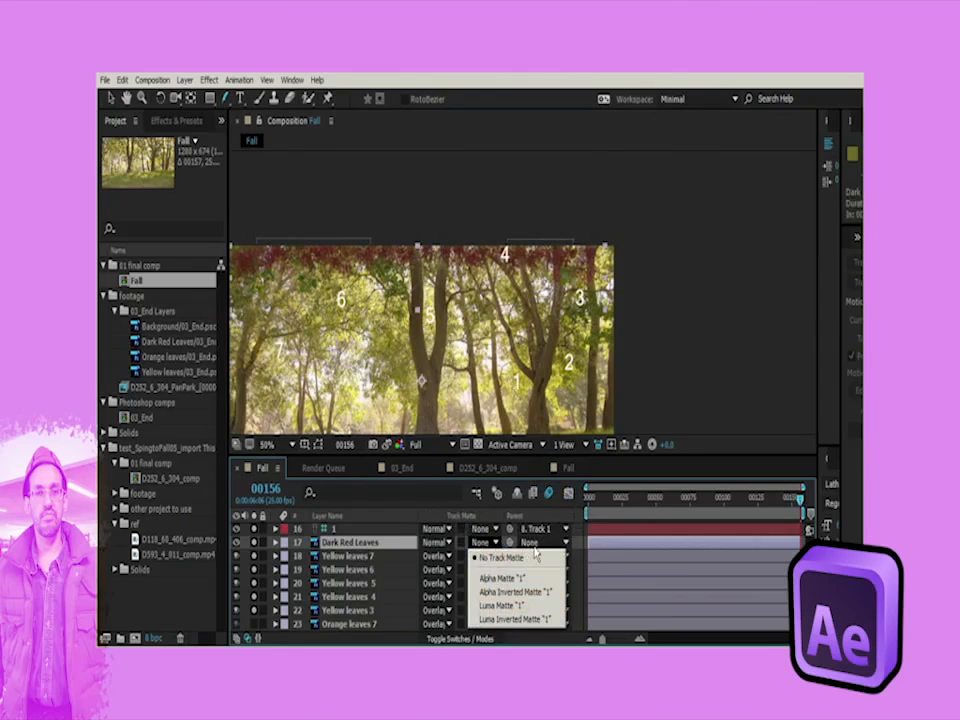
pyautogui.click(535, 545)
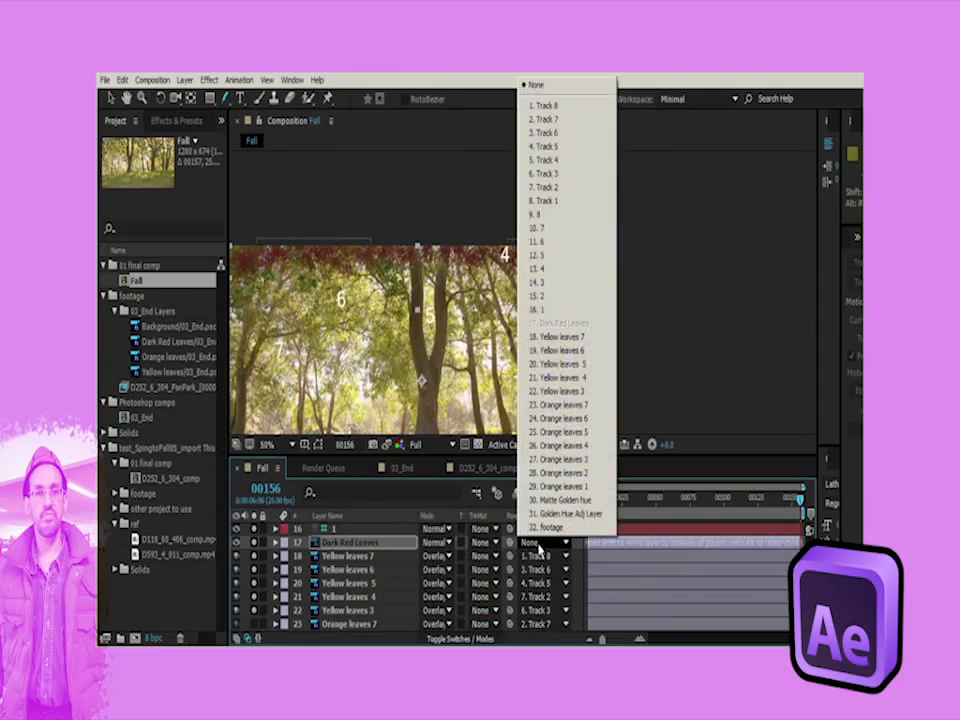
pyautogui.click(564, 162)
pyautogui.moveTo(785, 510)
pyautogui.mouseDown()
pyautogui.moveTo(771, 500)
pyautogui.moveTo(718, 500)
pyautogui.moveTo(800, 500)
pyautogui.mouseUp()
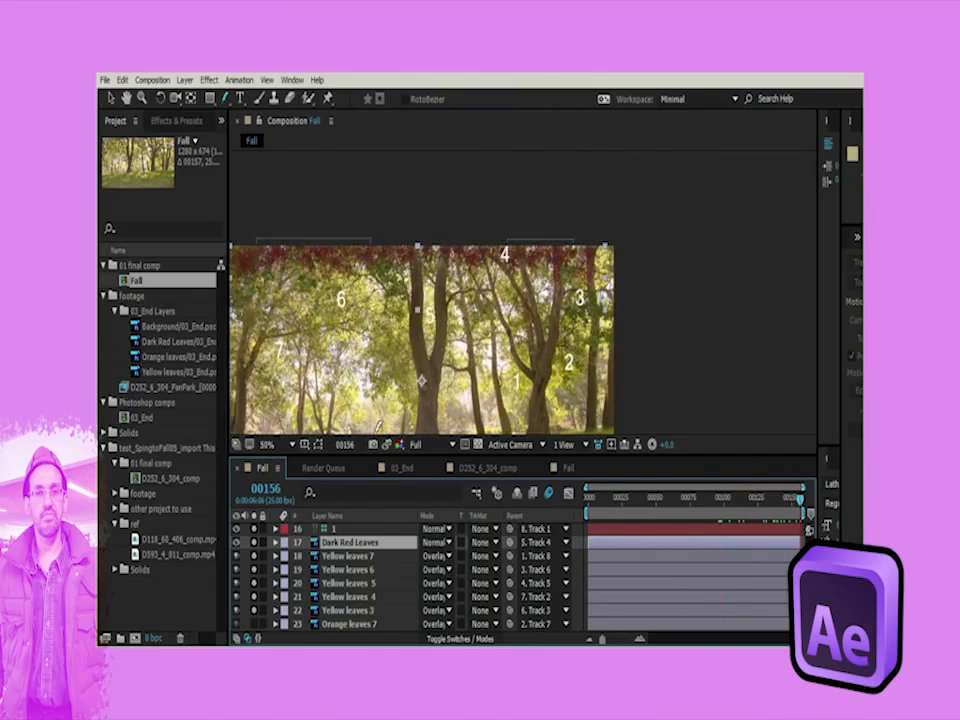
# Step: Reframe the whole composition and turn solo back on for the Orange leaves layers
pyautogui.press('h')
pyautogui.moveTo(400, 400); pyautogui.dragTo(440, 305)
pyautogui.press('g')
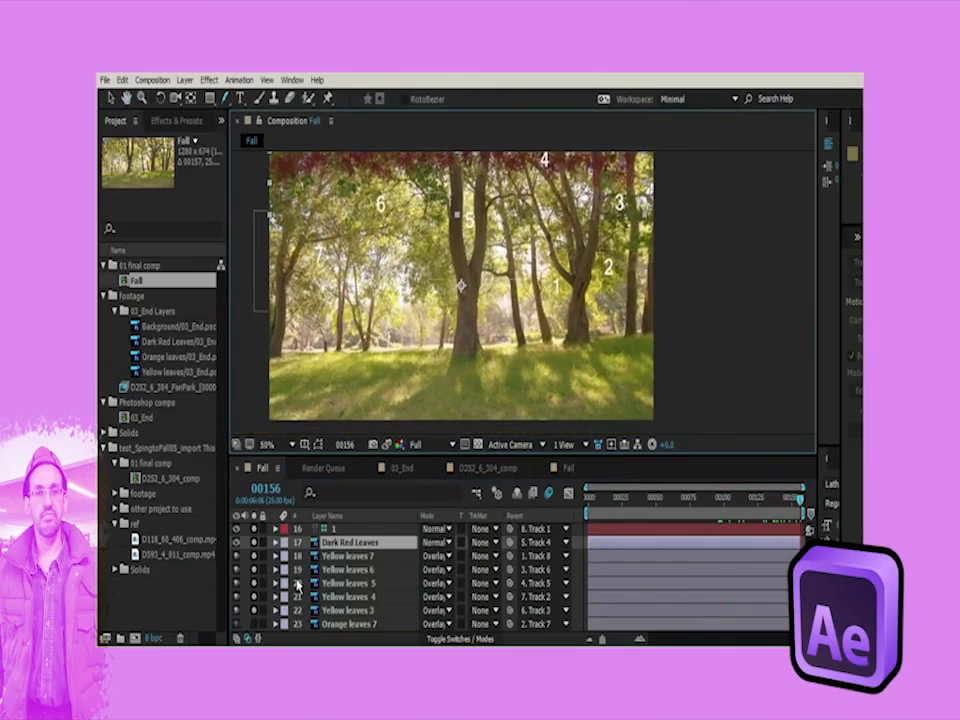
pyautogui.scroll(-2, 270, 585)
pyautogui.scroll(1, 270, 585)
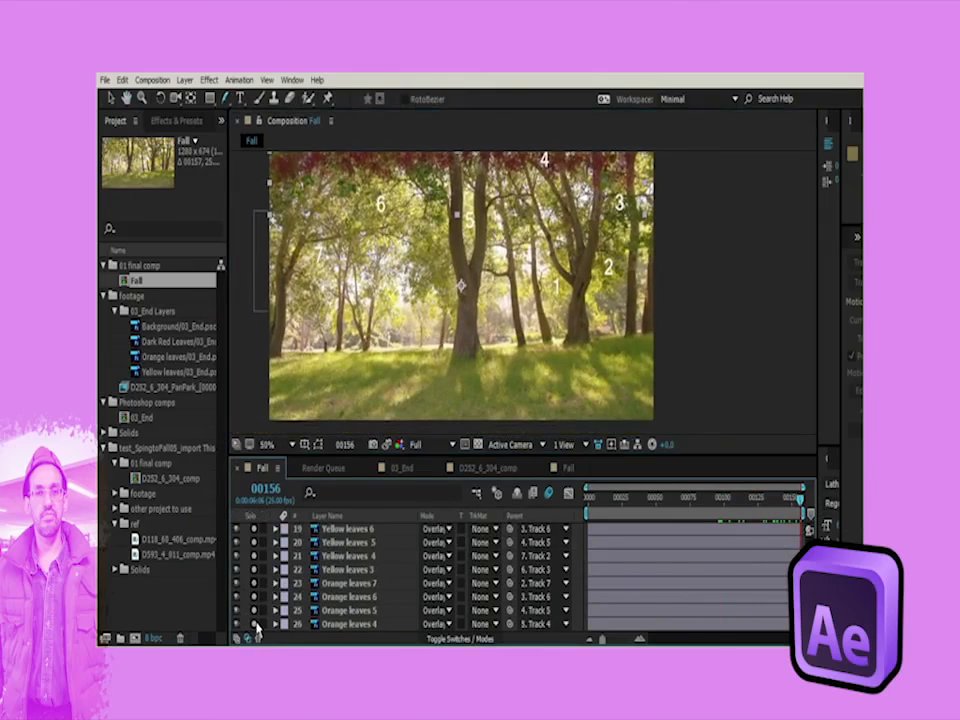
pyautogui.scroll(-3, 255, 600)
pyautogui.scroll(5, 270, 620)
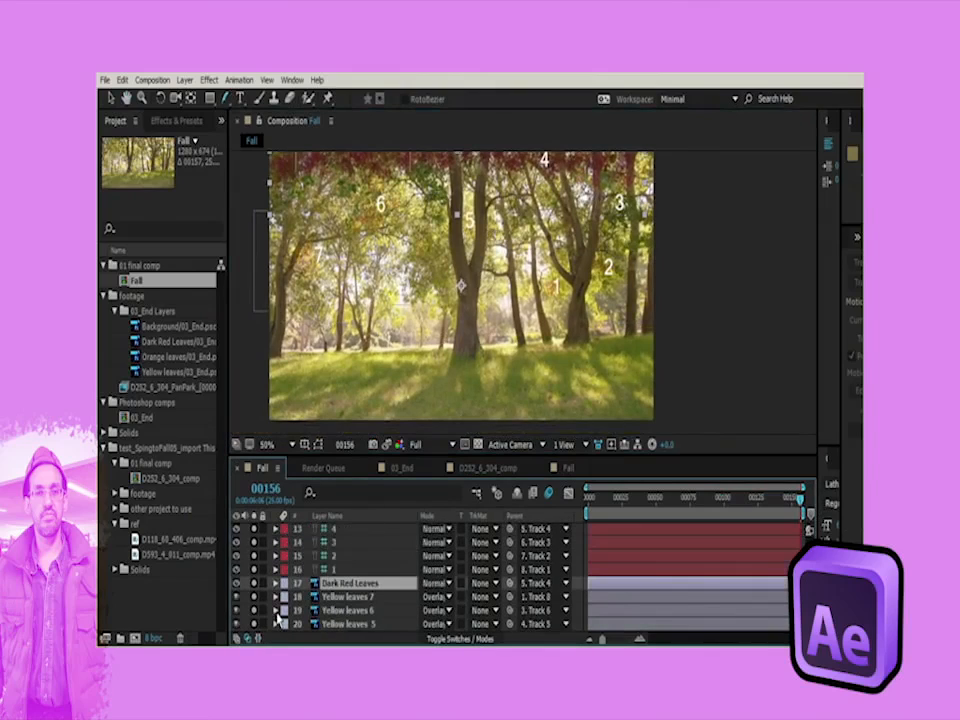
pyautogui.scroll(-4, 277, 620)
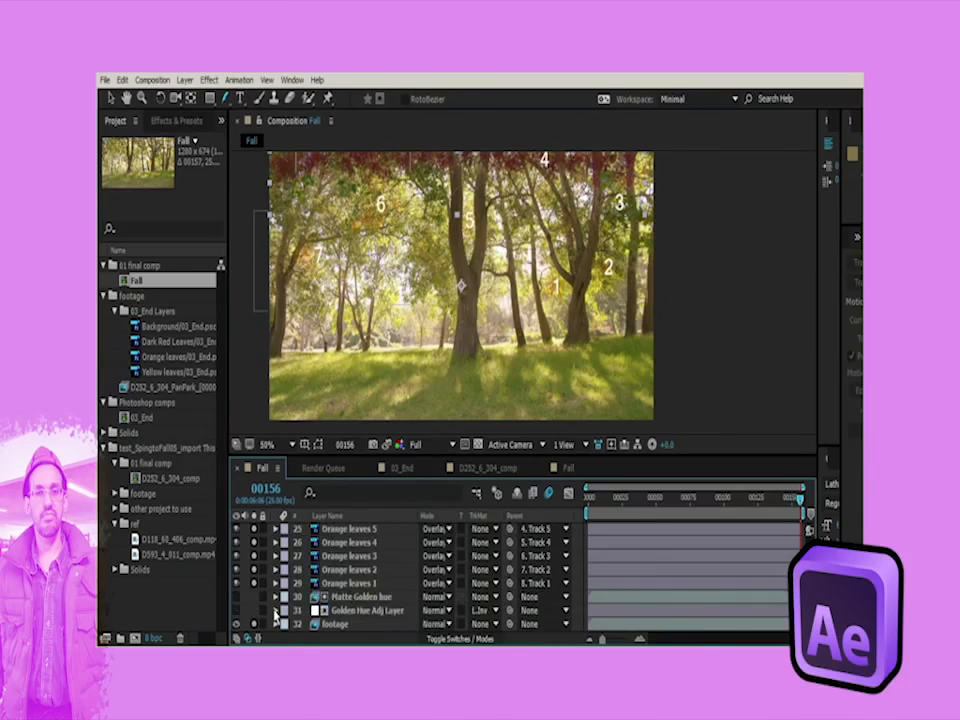
pyautogui.scroll(2, 275, 615)
# Step: Scrub the Fall timeline at close zoom to examine how the tracked leaves overlap the tree trunks near point 5
pyautogui.moveTo(797, 497); pyautogui.dragTo(805, 560)
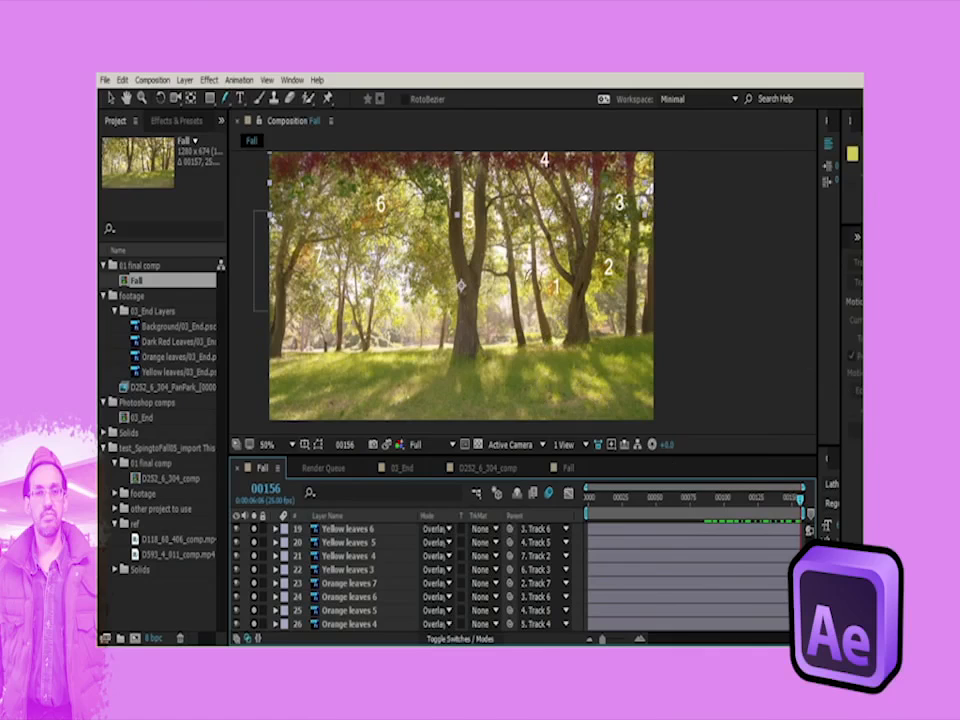
pyautogui.scroll(4, 462, 213)
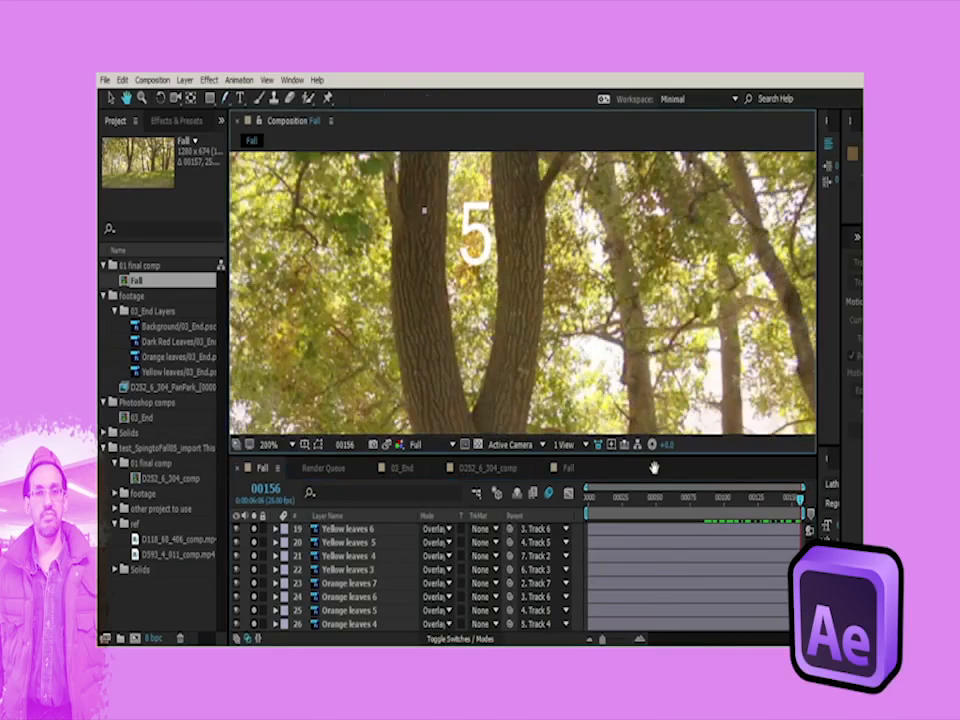
pyautogui.moveTo(654, 467); pyautogui.dragTo(699, 544)
pyautogui.moveTo(799, 501); pyautogui.dragTo(679, 545)
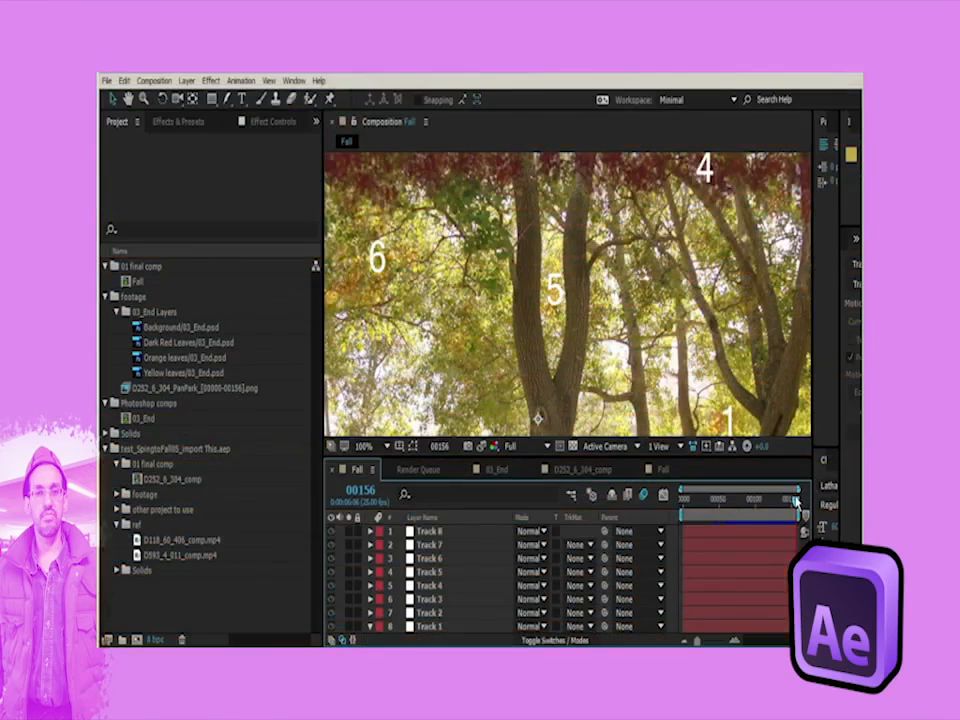
pyautogui.moveTo(797, 504); pyautogui.dragTo(741, 505)
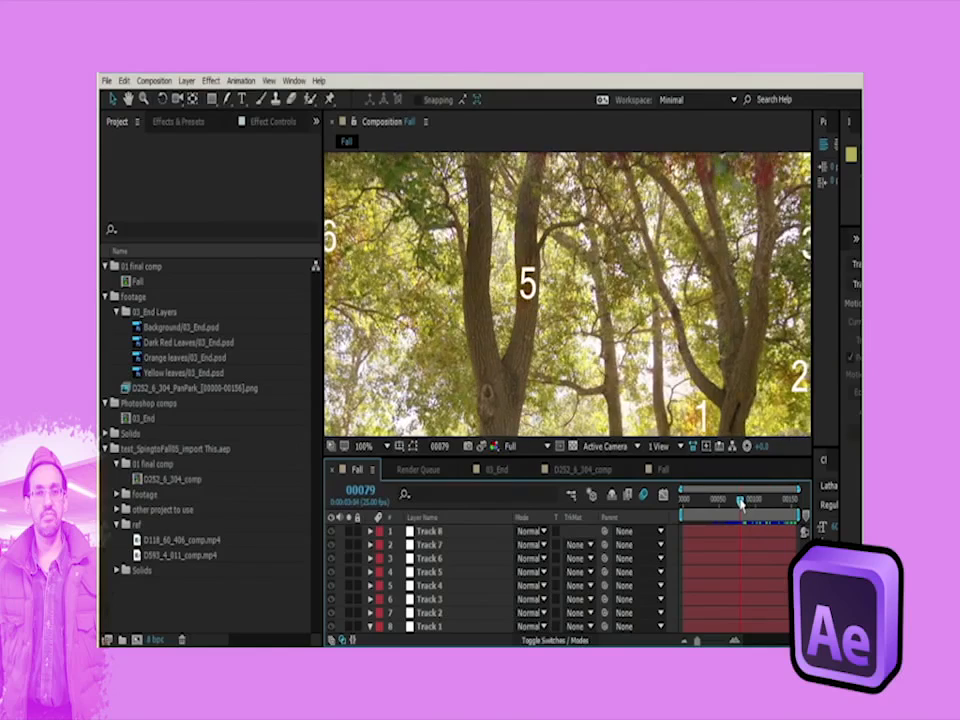
pyautogui.press('.')
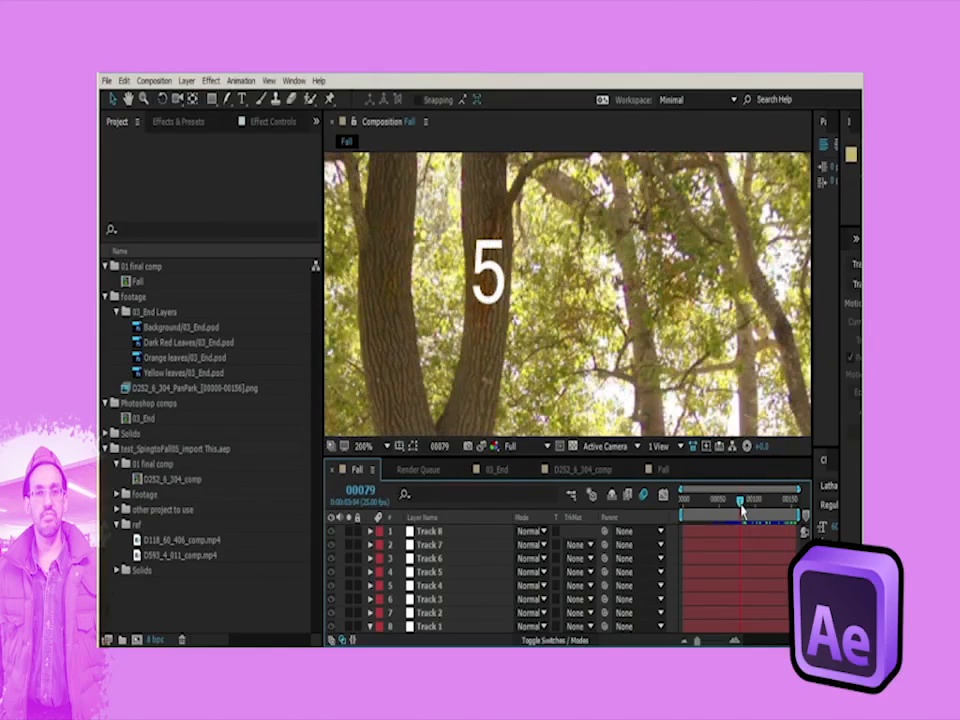
pyautogui.moveTo(741, 505); pyautogui.dragTo(831, 533)
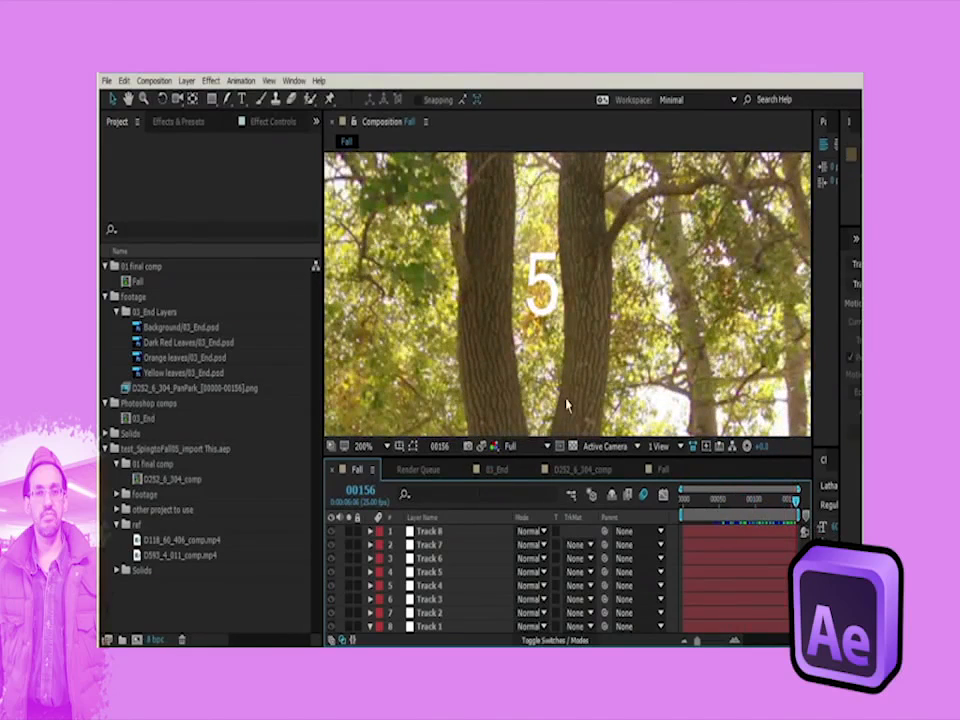
# Step: Duplicate the footage layer and leave only the duplicate soloed
pyautogui.scroll(-8, 440, 605)
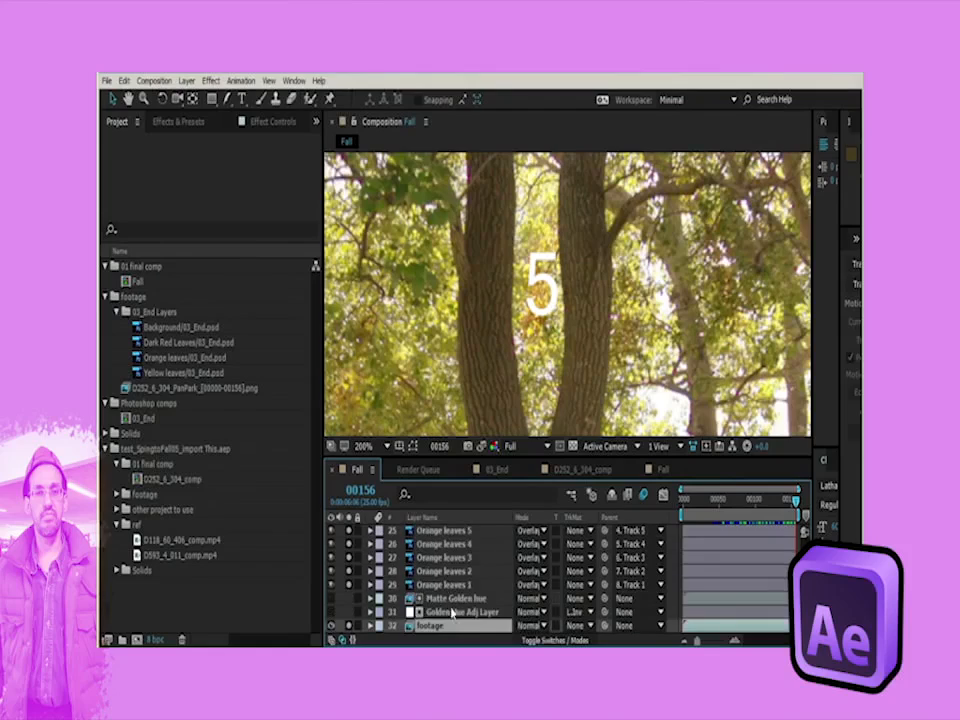
pyautogui.click(437, 614)
pyautogui.click(439, 627)
pyautogui.scroll(-1, 449, 624)
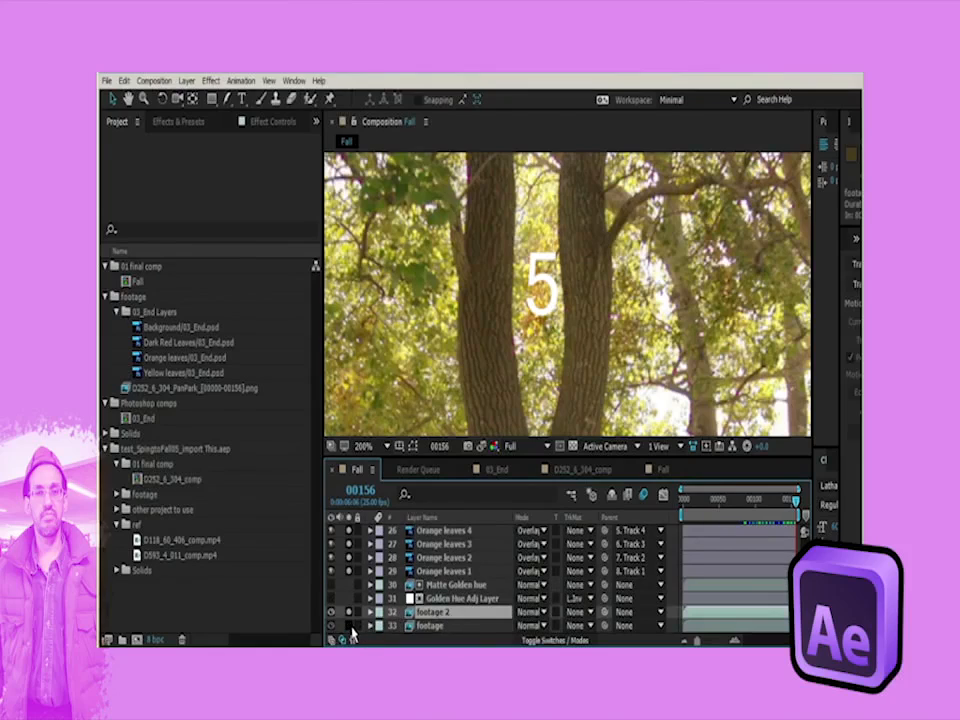
pyautogui.moveTo(348, 573); pyautogui.dragTo(353, 525)
pyautogui.scroll(-8, 427, 614)
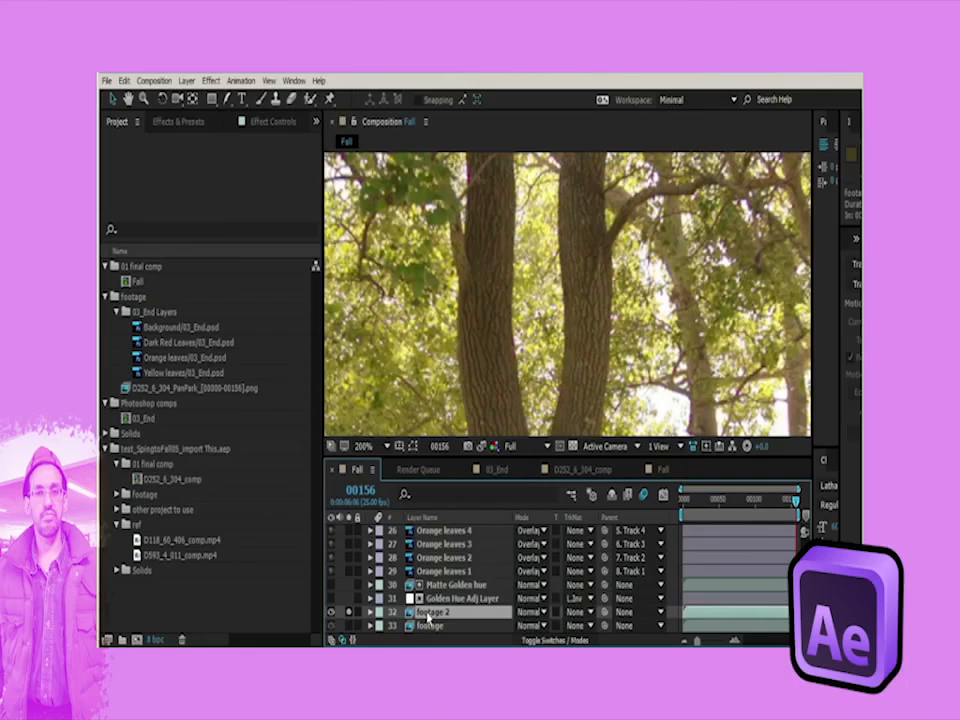
# Step: Rename the duplicated footage layer as Tree Trunk Matte
pyautogui.press('Return')
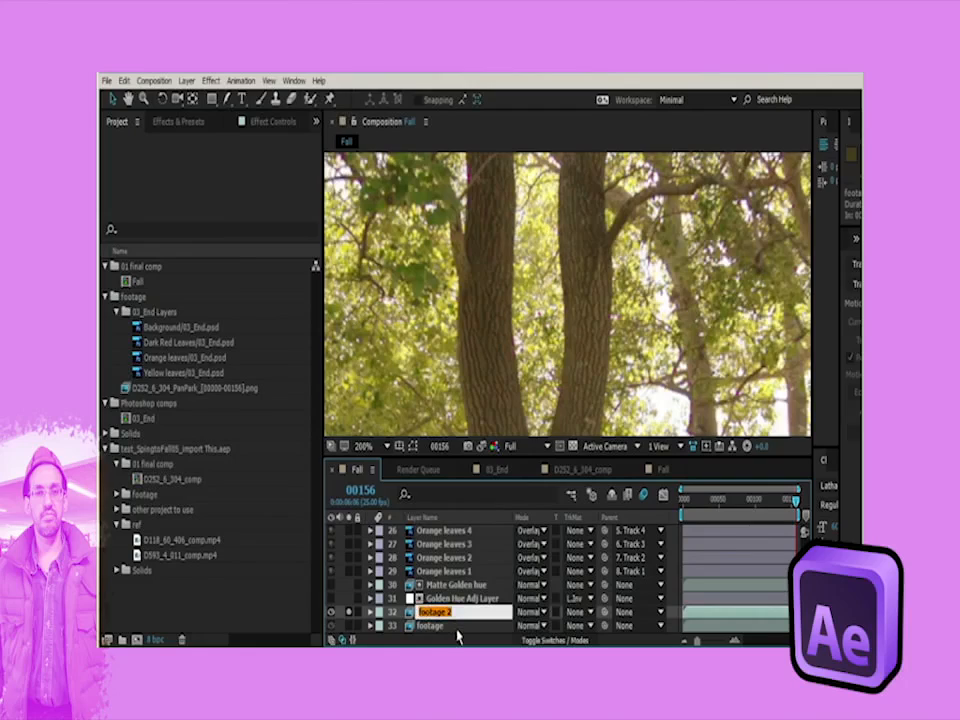
pyautogui.write('Tree Trunk Matte')
pyautogui.press('Return')
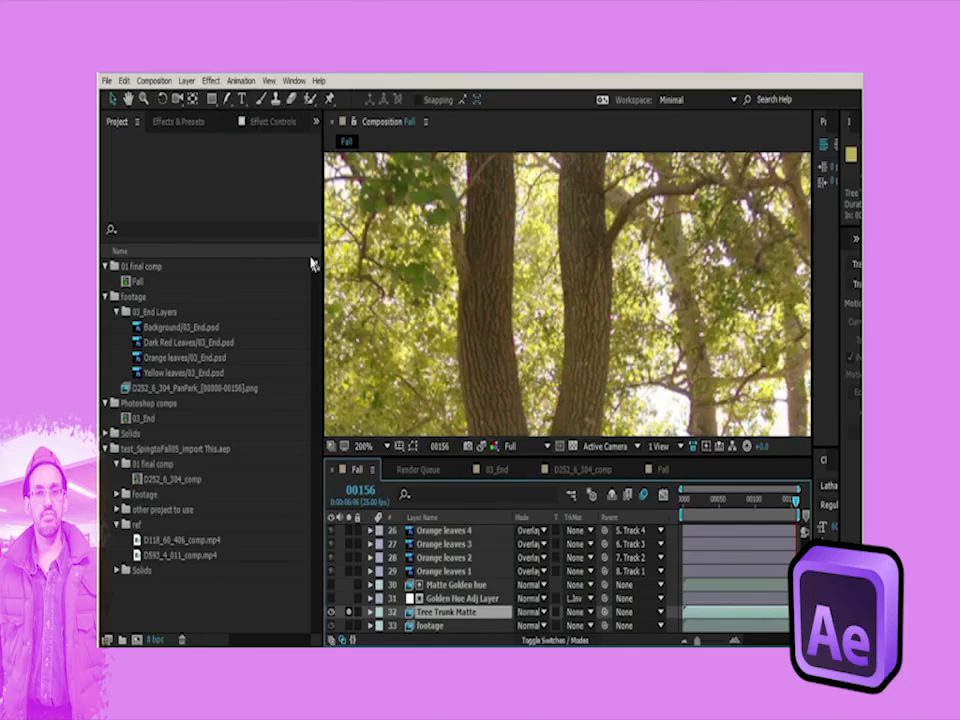
# Step: Apply the Extract keying effect to the Tree Trunk Matte layer
pyautogui.click(211, 81)
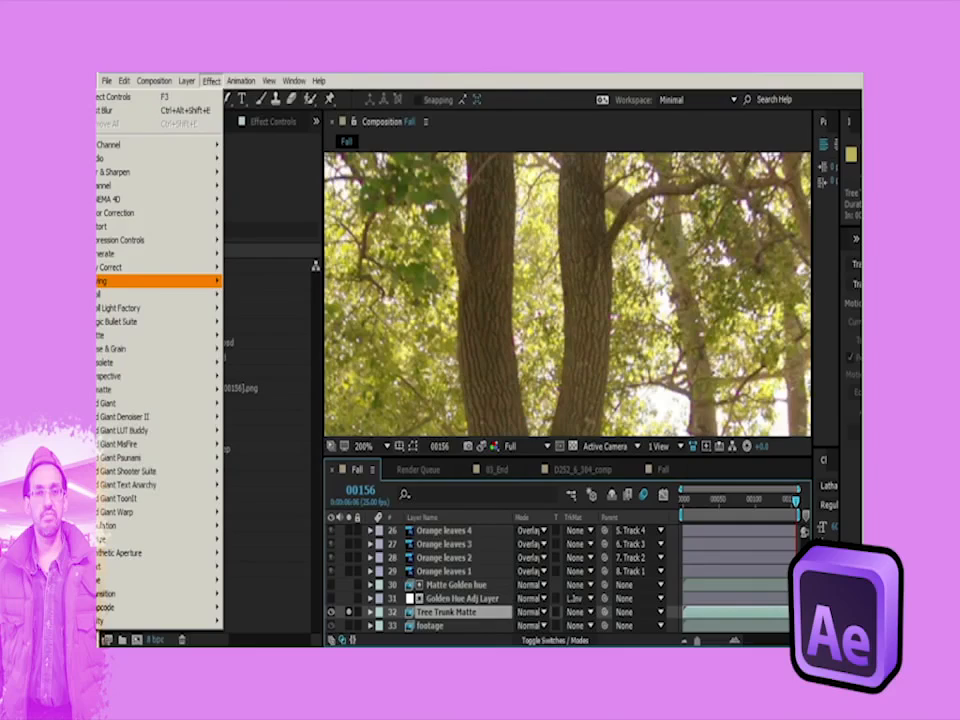
pyautogui.click(280, 349)
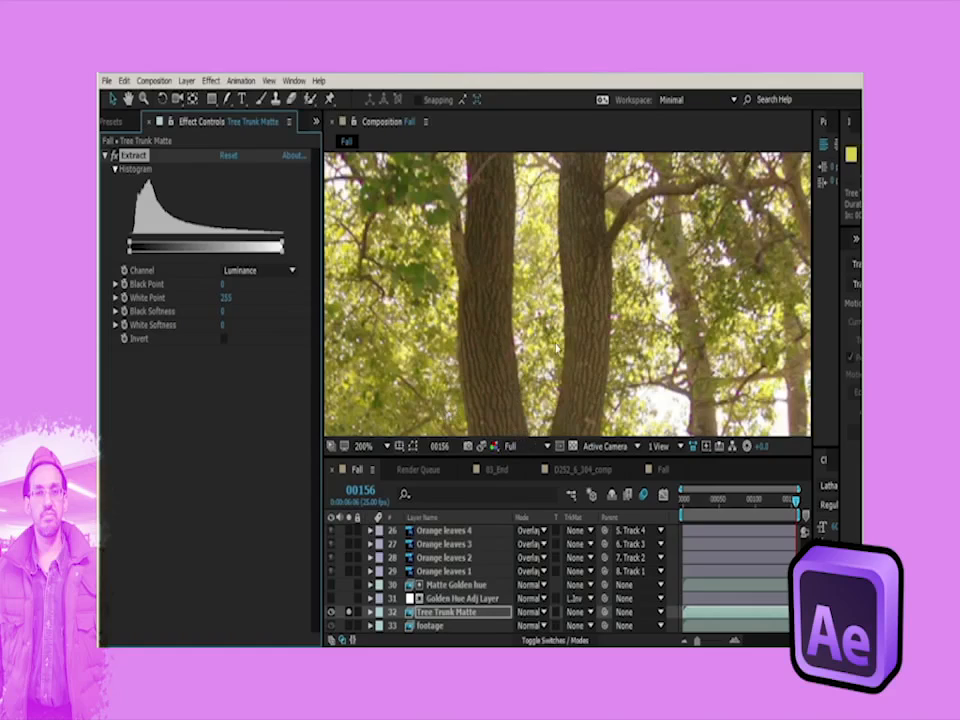
# Step: View the footage in its red, green and blue channels to compare trunk contrast, and return to the RGB display
pyautogui.click(492, 447)
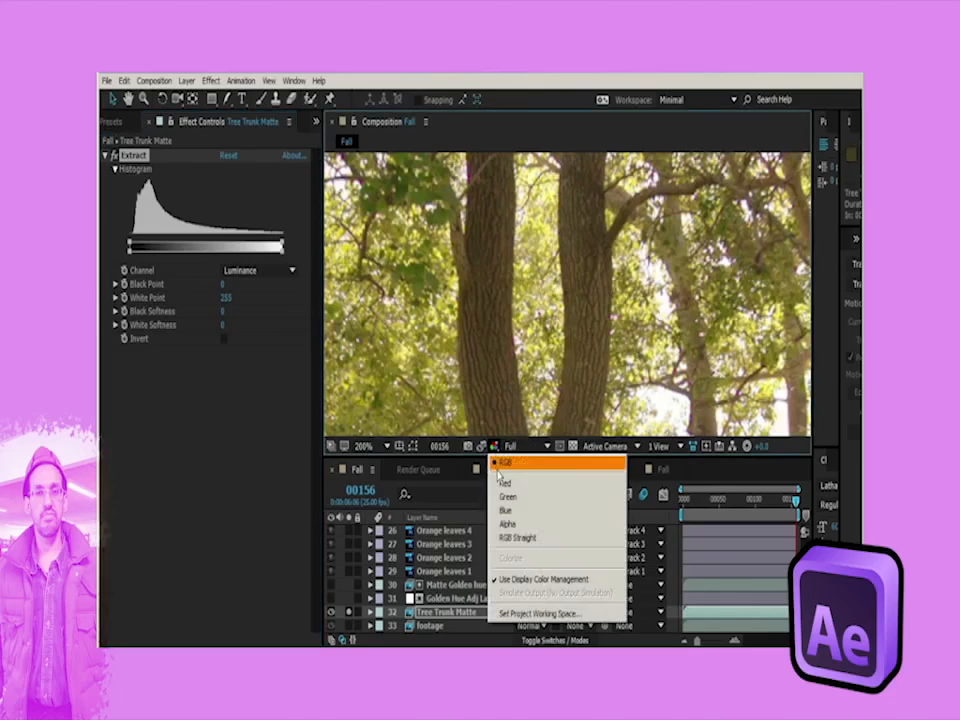
pyautogui.click(497, 485)
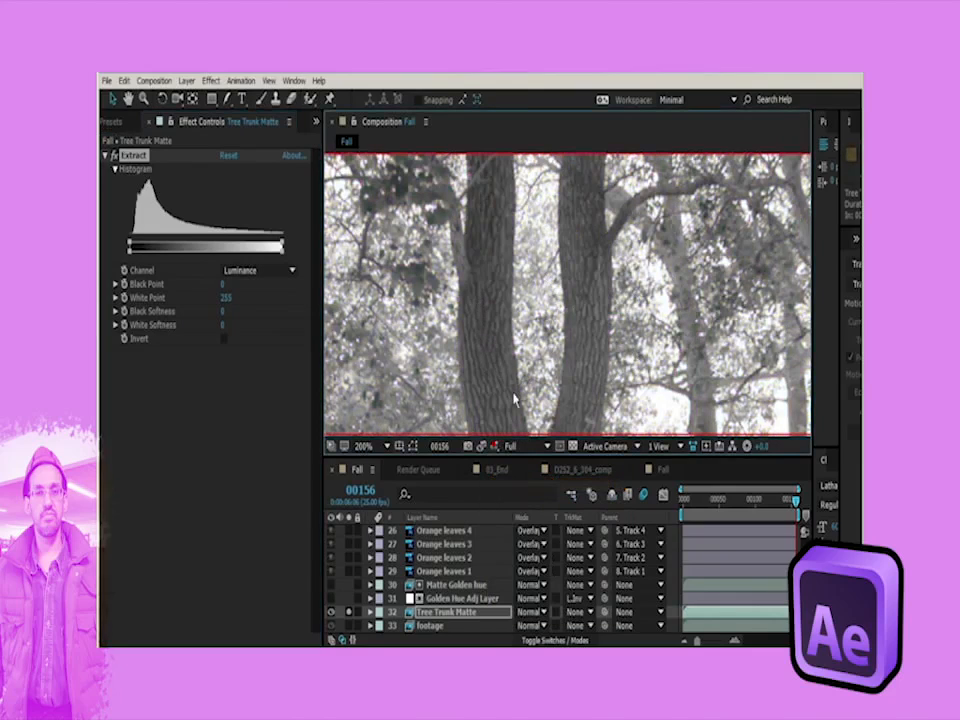
pyautogui.click(492, 447)
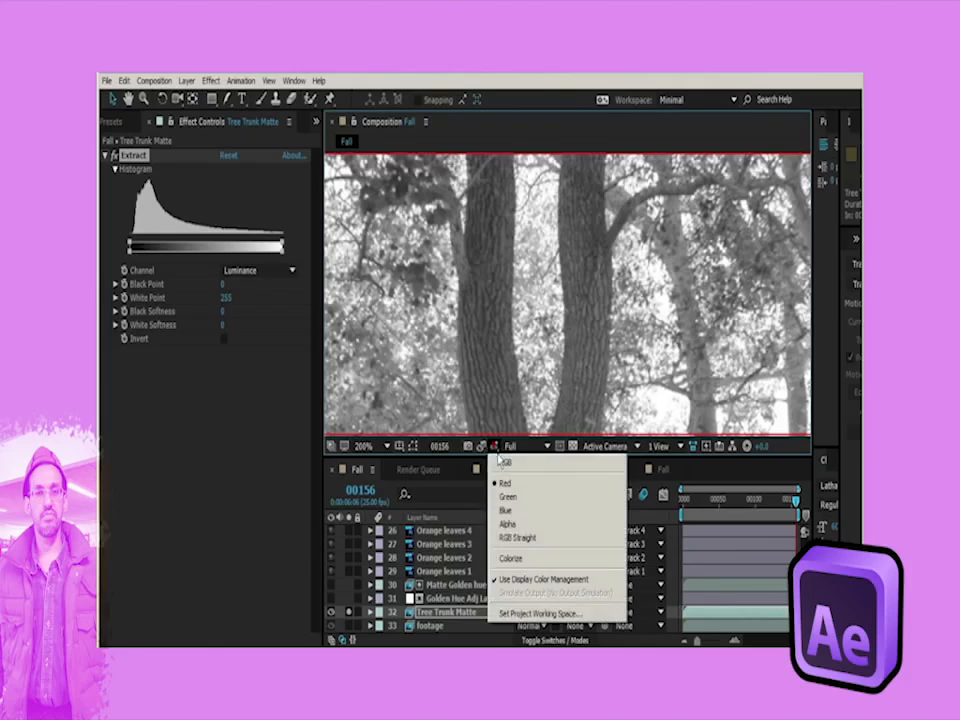
pyautogui.click(504, 492)
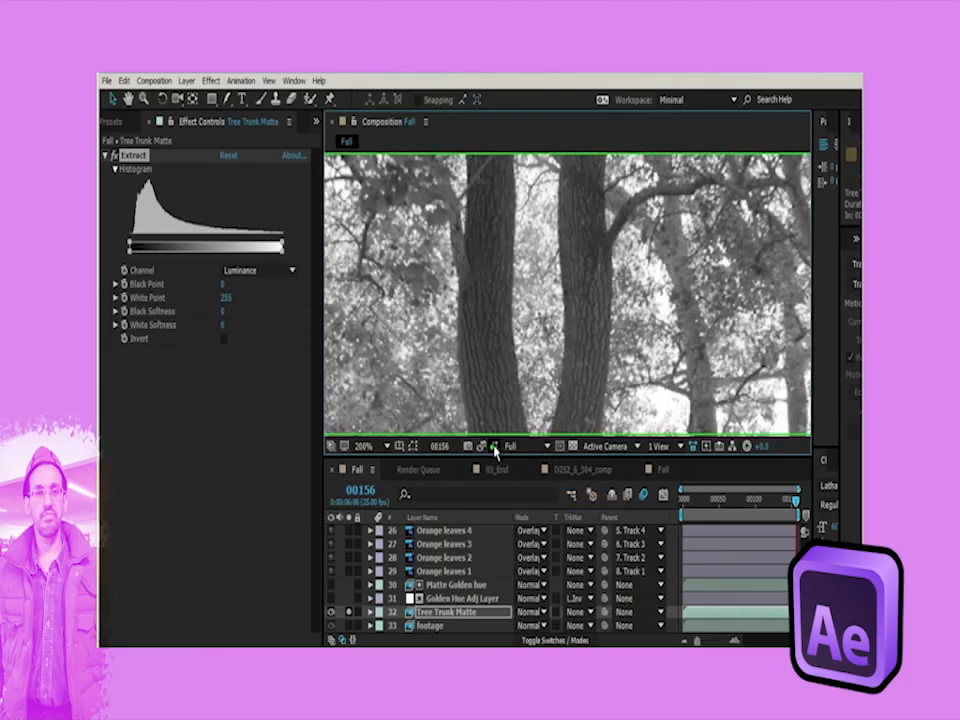
pyautogui.click(500, 447)
pyautogui.click(510, 509)
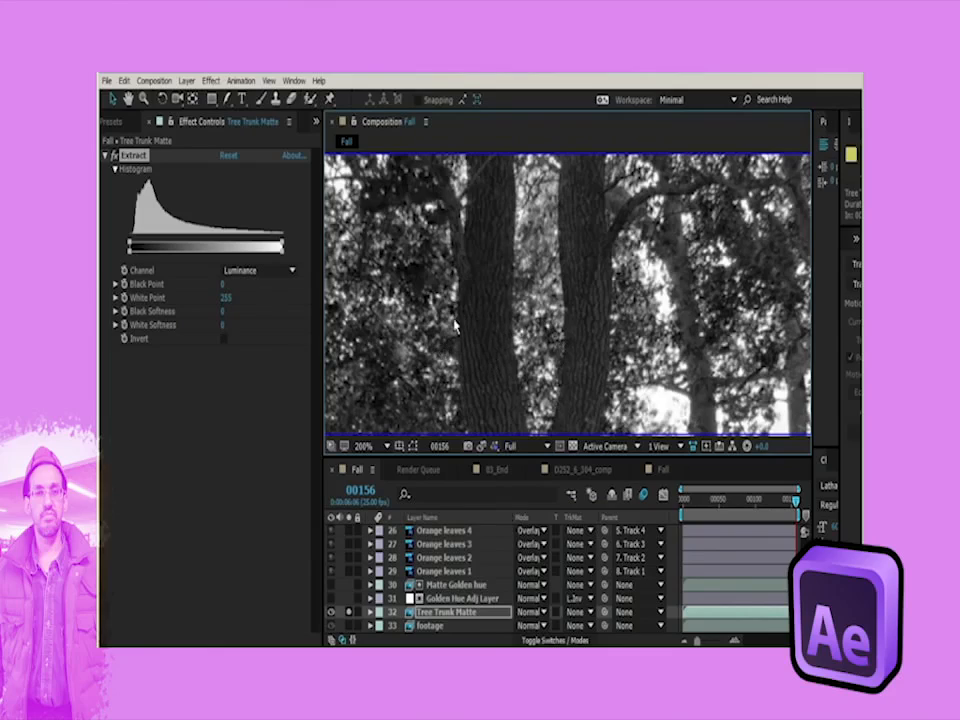
pyautogui.click(497, 447)
pyautogui.click(505, 460)
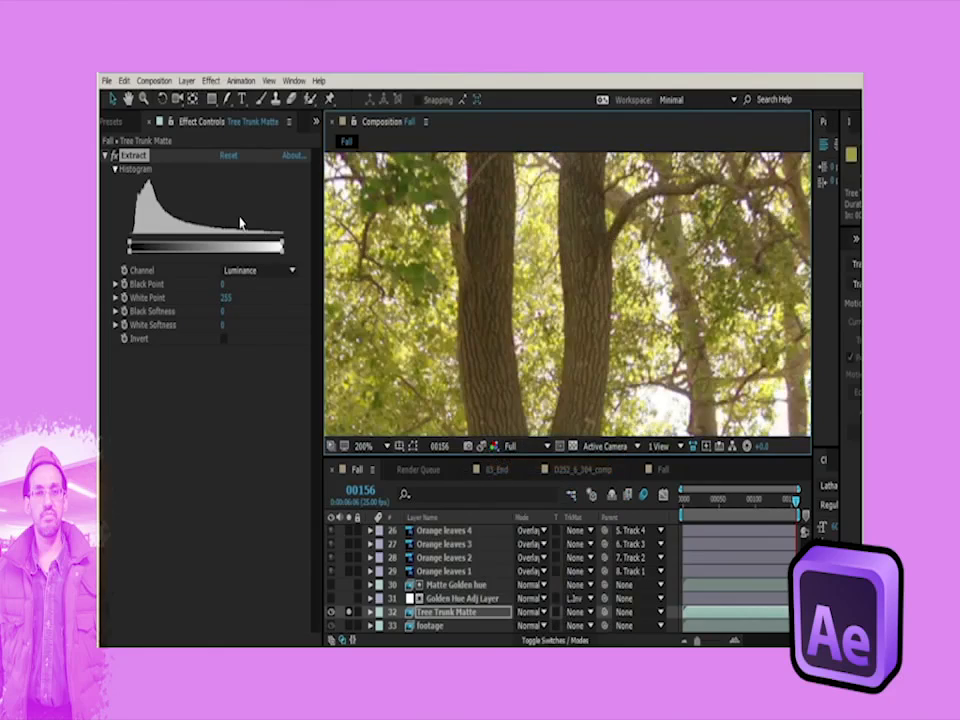
# Step: Set Extract to the Green channel and lower its White Point to 30 to isolate the tree trunks
pyautogui.click(259, 271)
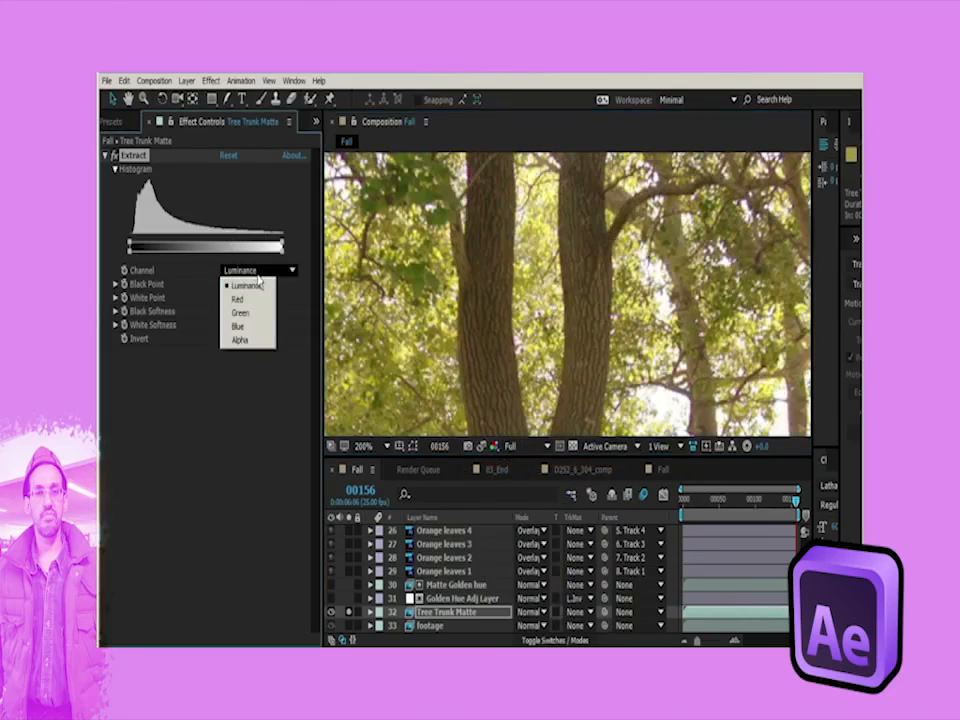
pyautogui.click(240, 313)
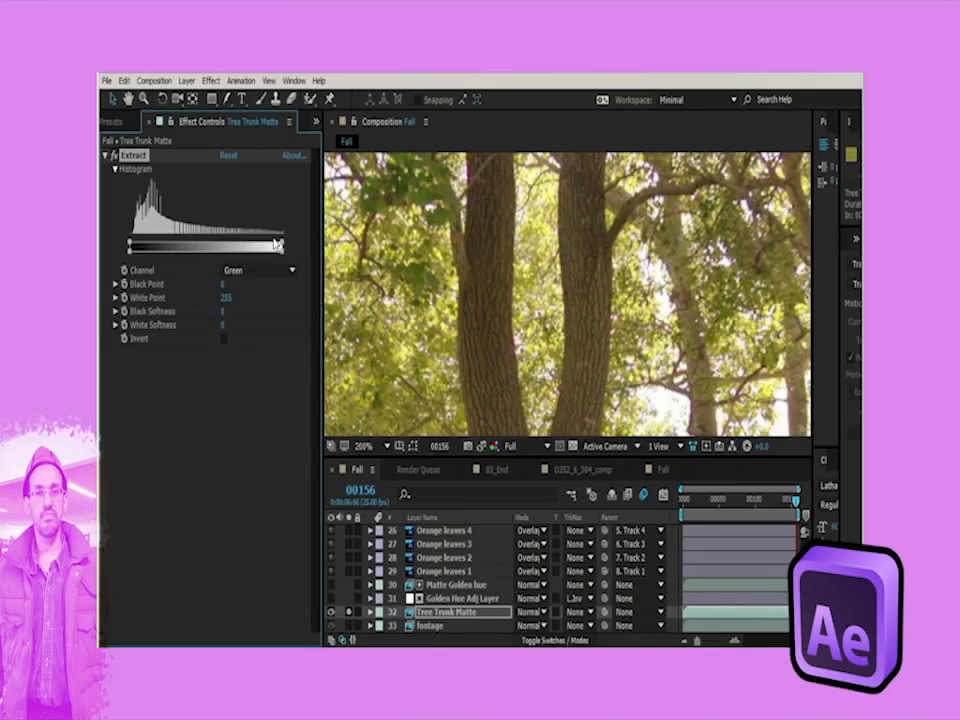
pyautogui.moveTo(283, 249); pyautogui.dragTo(231, 247)
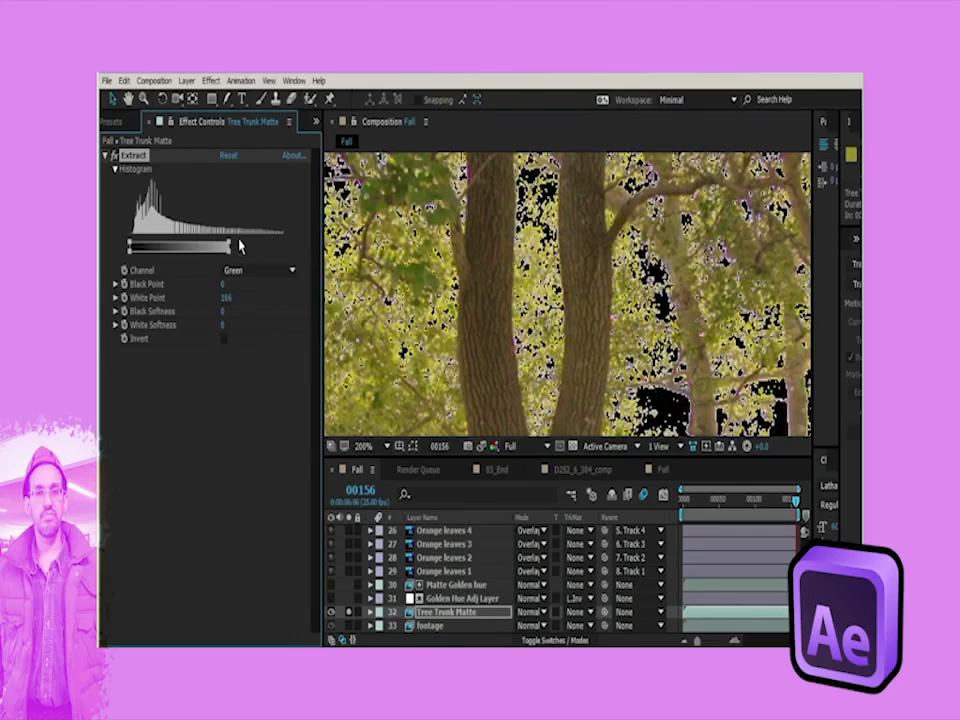
pyautogui.moveTo(231, 247); pyautogui.dragTo(150, 254)
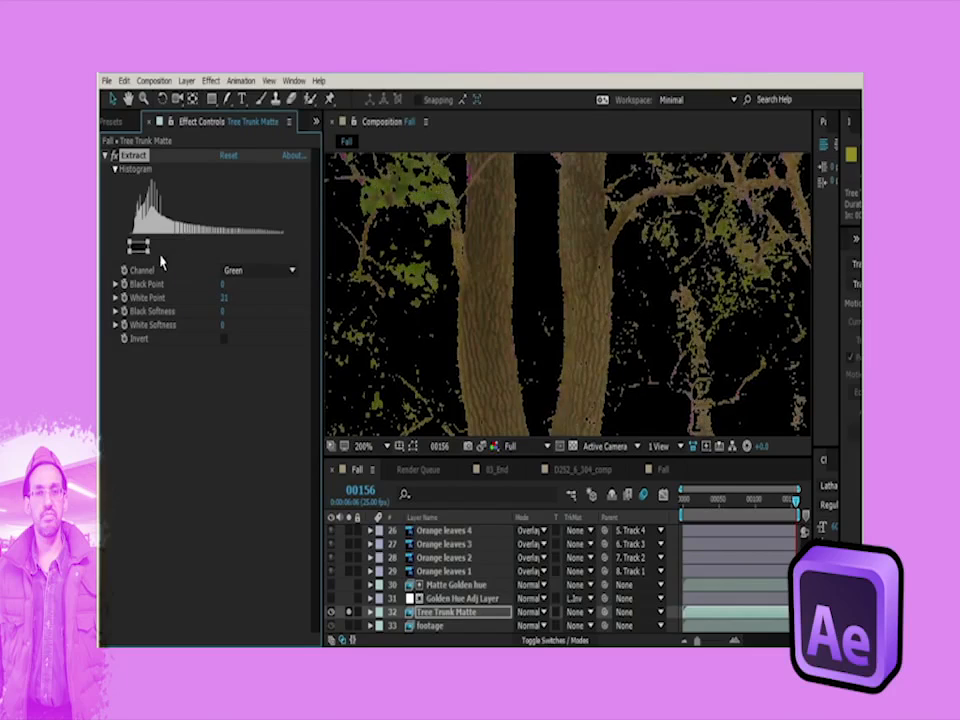
pyautogui.moveTo(148, 252); pyautogui.dragTo(147, 252)
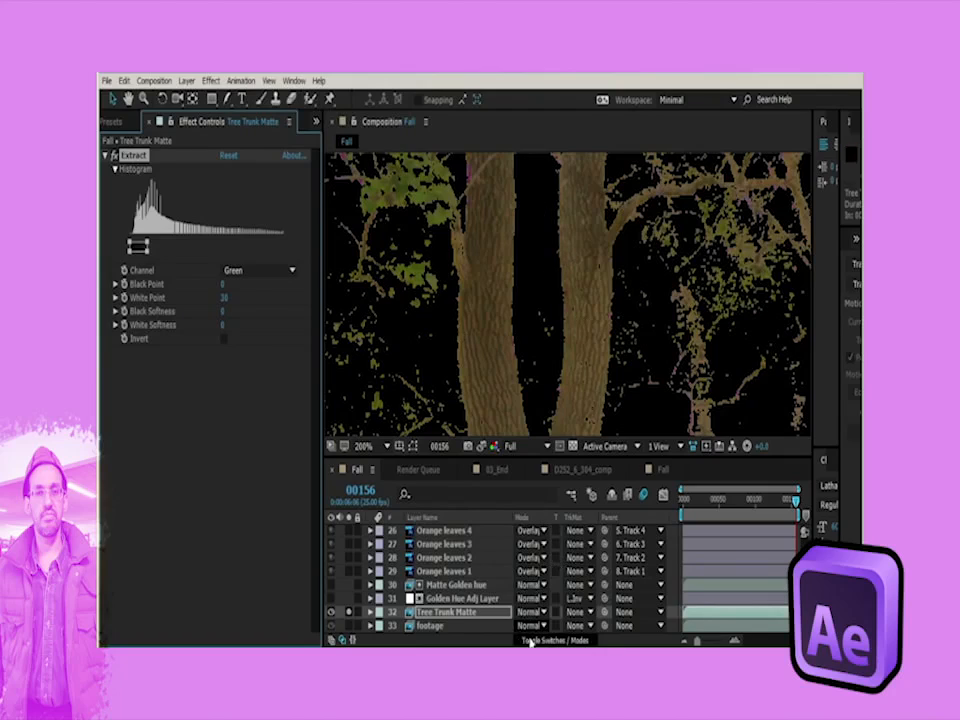
# Step: Add a Fast Blur effect with a Blurriness of 3 to the Tree Trunk Matte layer
pyautogui.click(458, 598)
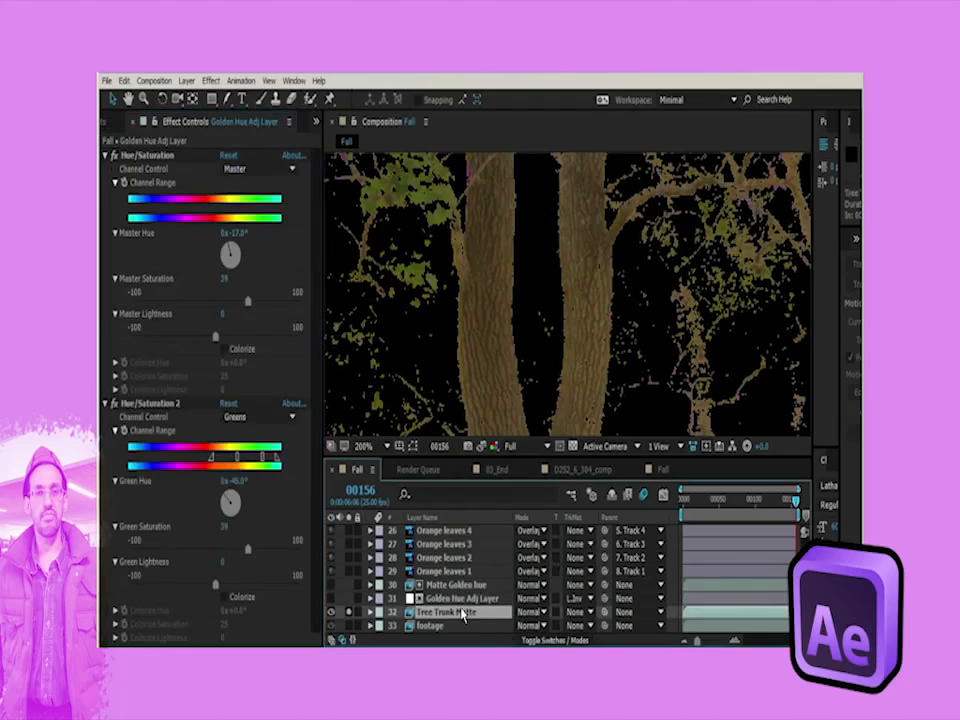
pyautogui.click(460, 612)
pyautogui.scroll(-1, 536, 300)
pyautogui.click(211, 81)
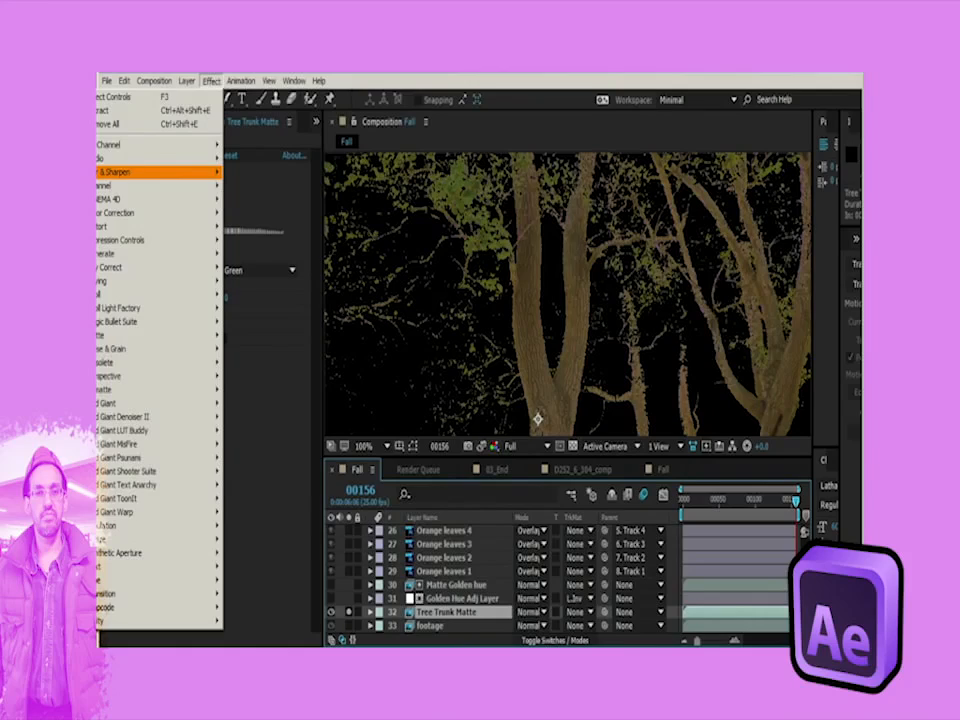
pyautogui.click(290, 306)
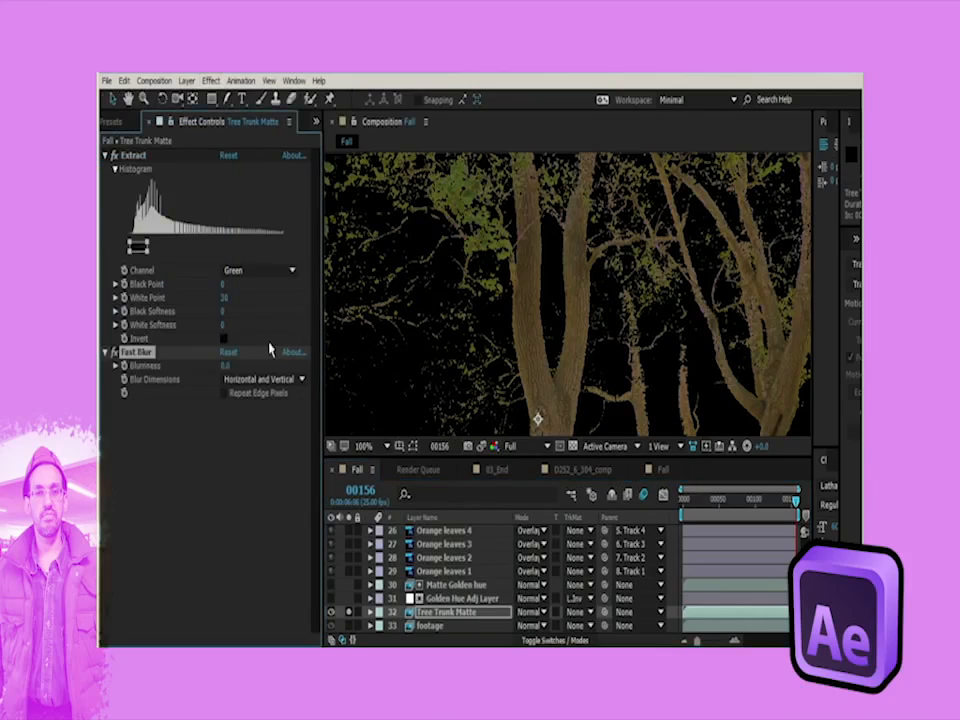
pyautogui.click(226, 367)
pyautogui.write('3')
pyautogui.press('Return')
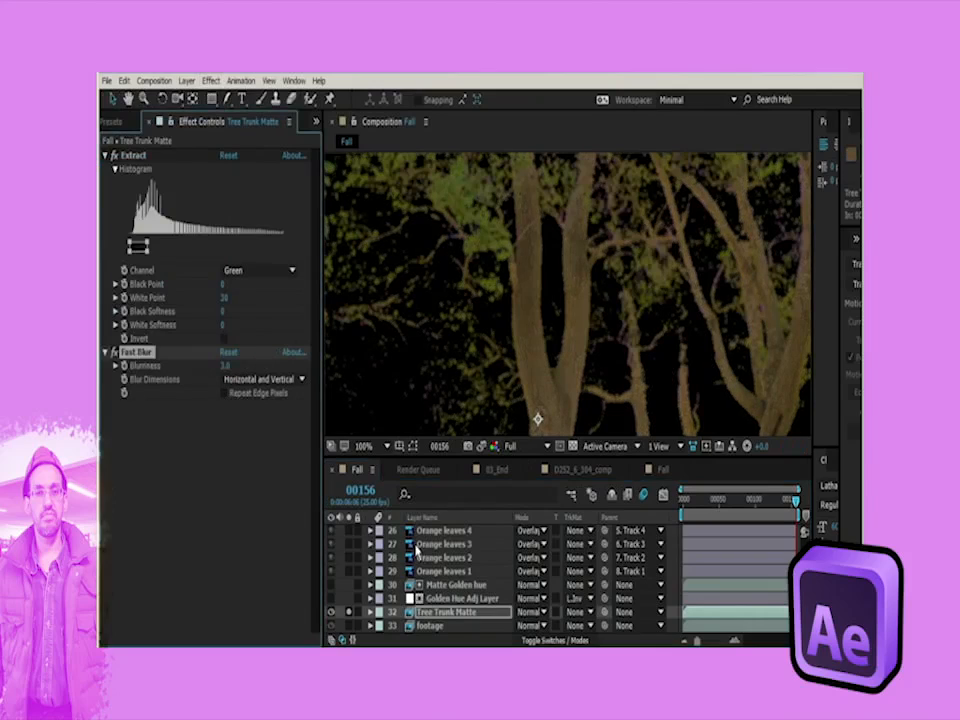
# Step: Unsolo the Tree Trunk Matte layer and move it directly above Orange leaves 5 in the layer stack
pyautogui.click(346, 612)
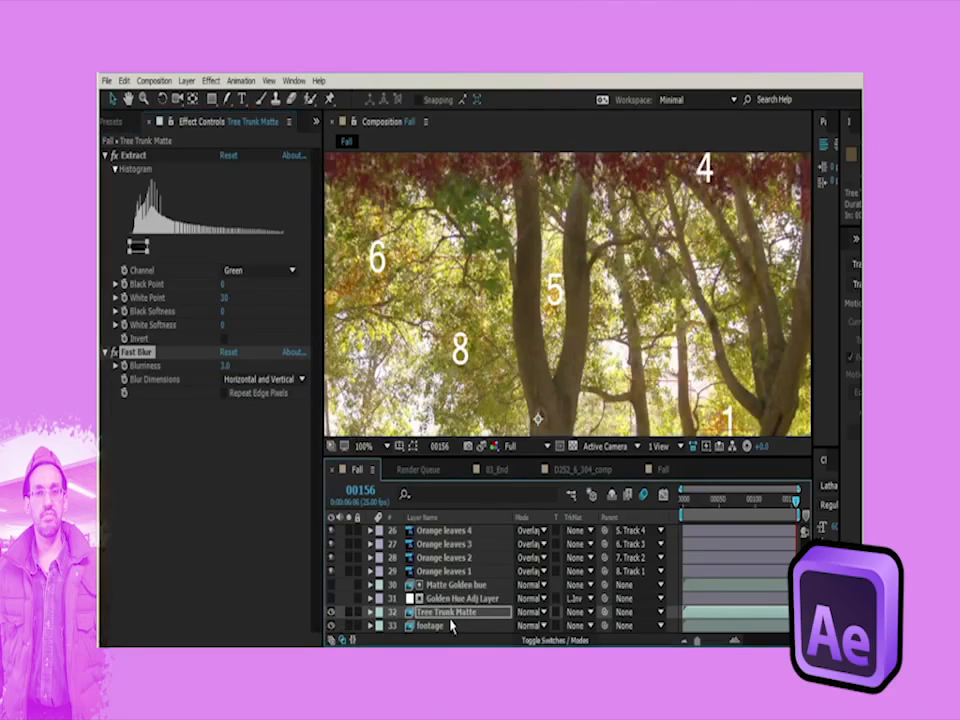
pyautogui.scroll(3, 452, 580)
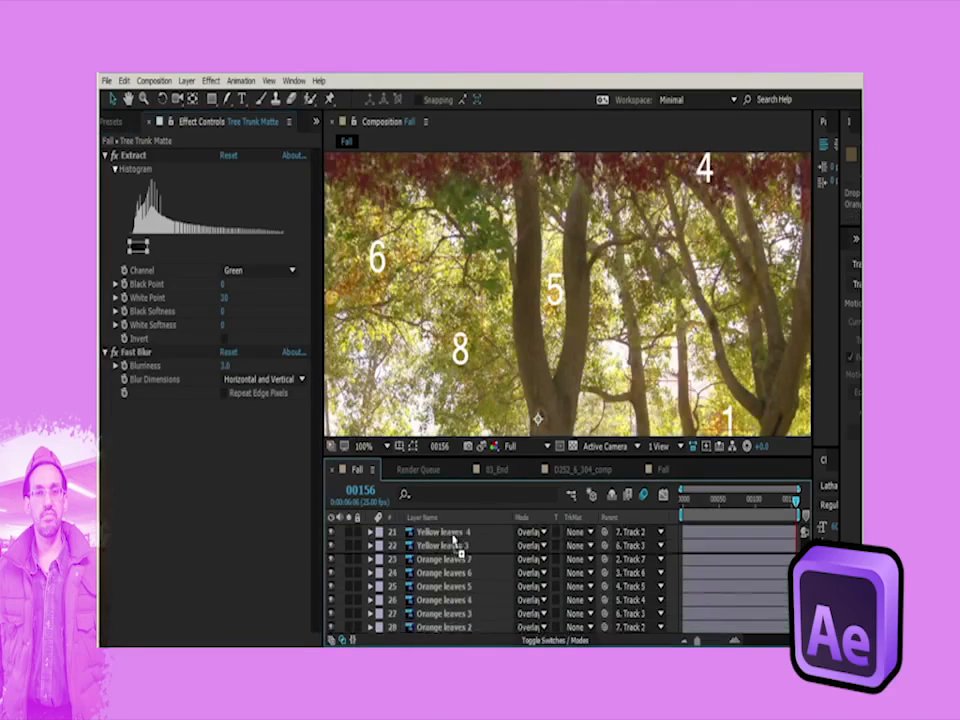
pyautogui.moveTo(453, 621); pyautogui.dragTo(452, 603)
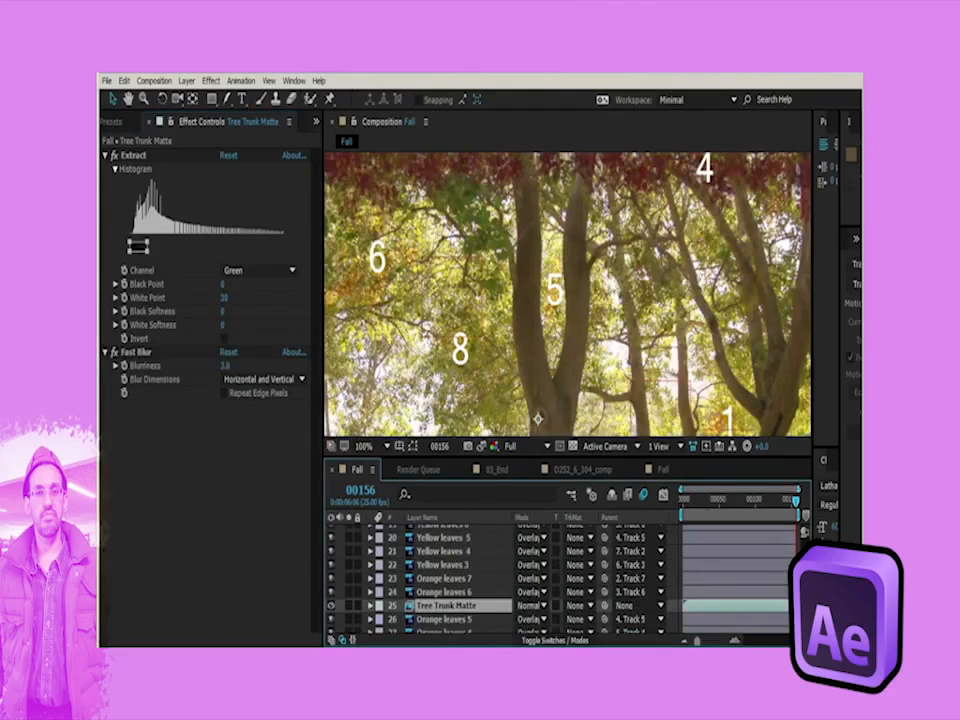
# Step: Set the track matte of Orange leaves 5 to Alpha Inverted Matte "Tree Trunk Matte"
pyautogui.scroll(-1, 469, 612)
pyautogui.click(448, 579)
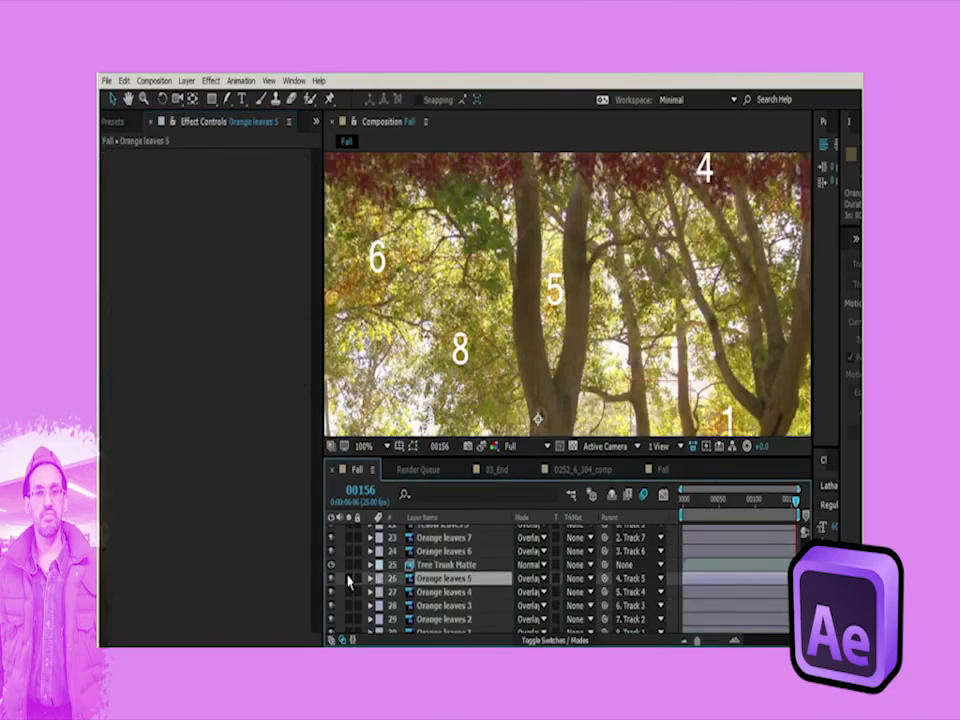
pyautogui.click(587, 582)
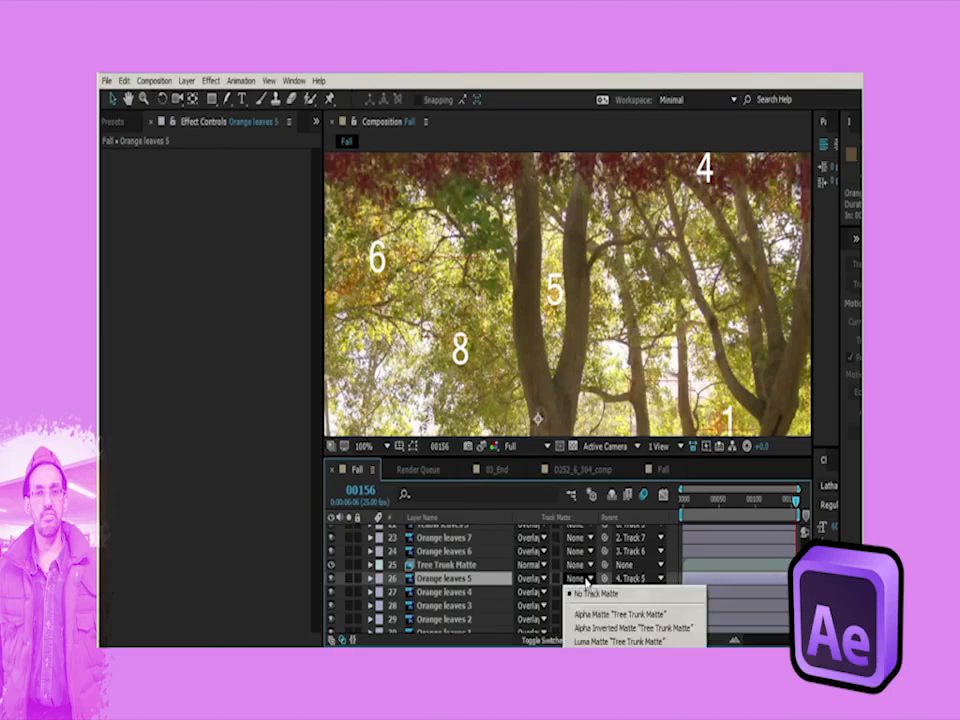
pyautogui.click(600, 630)
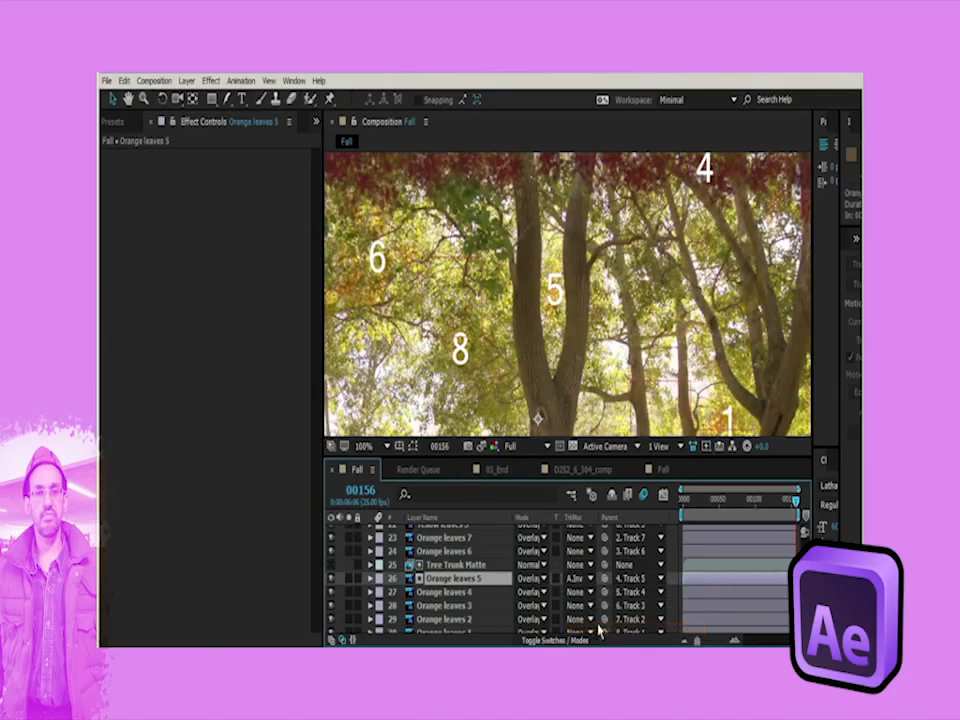
# Step: Scrub the timeline around frames 79 to 90, soloing Orange leaves 5 temporarily, to examine how the matte cuts its leaves around the trunk
pyautogui.moveTo(795, 500); pyautogui.dragTo(743, 505)
pyautogui.press('.')
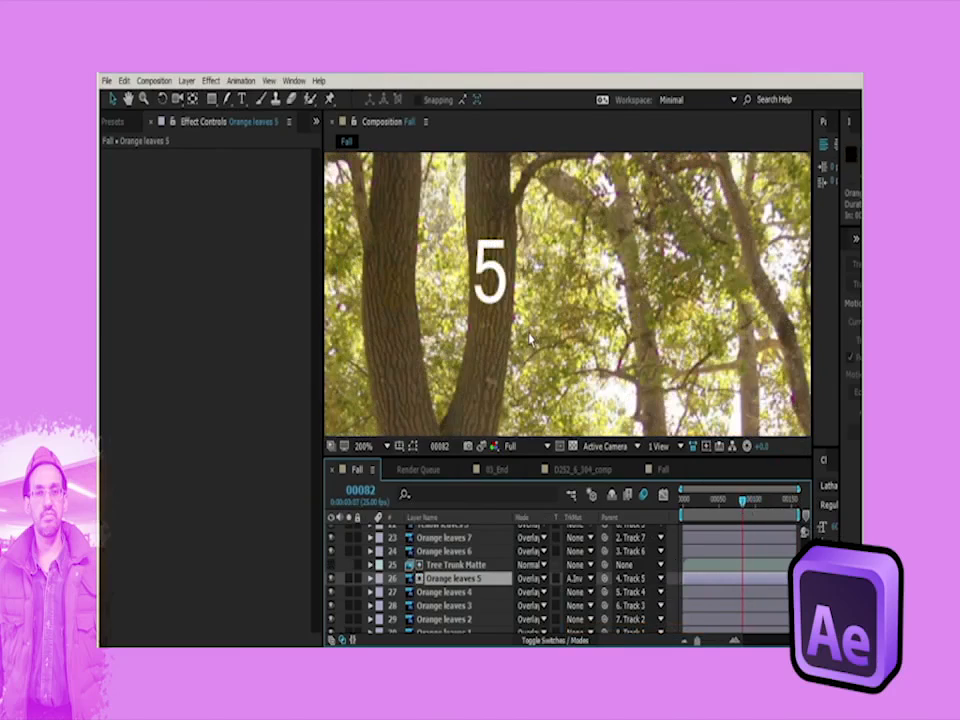
pyautogui.moveTo(744, 508)
pyautogui.mouseDown()
pyautogui.moveTo(758, 510)
pyautogui.moveTo(735, 512)
pyautogui.moveTo(751, 520)
pyautogui.mouseUp()
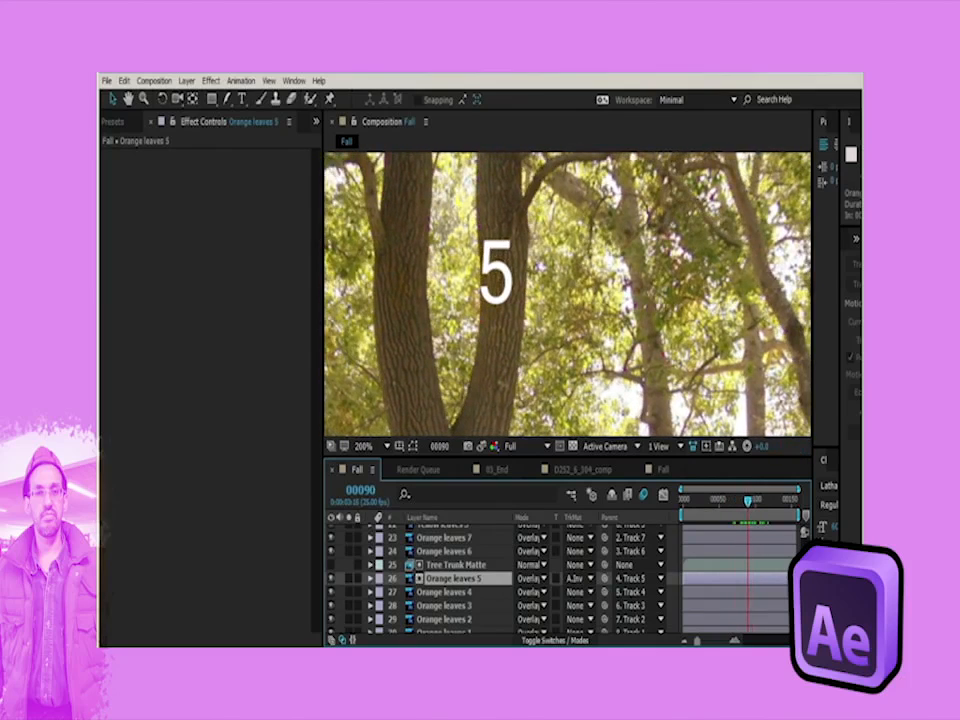
pyautogui.click(348, 578)
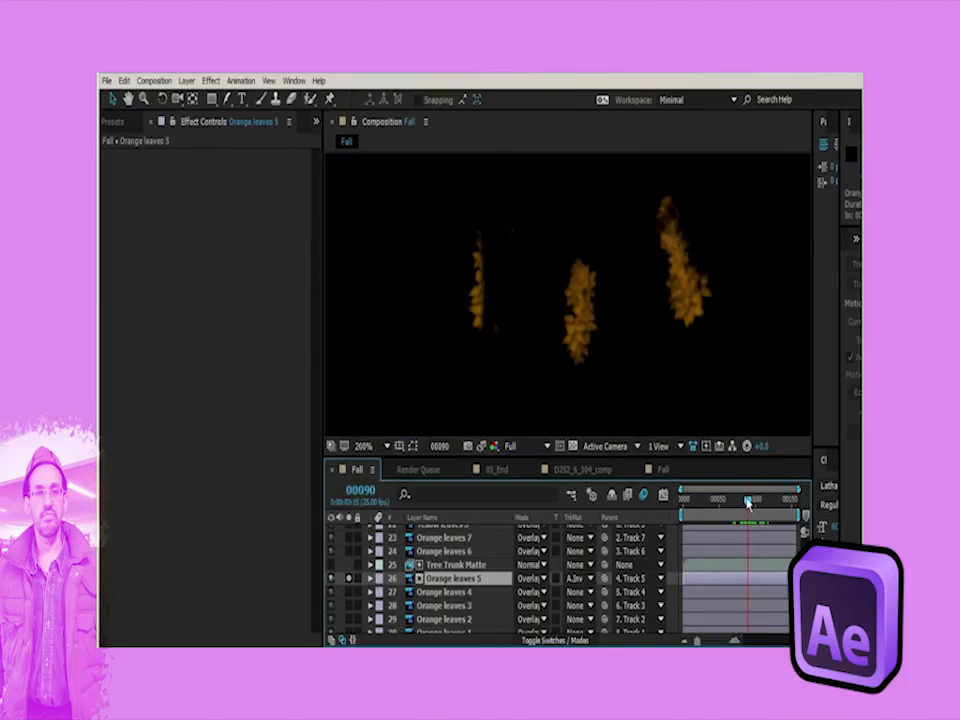
pyautogui.moveTo(750, 504); pyautogui.dragTo(740, 510)
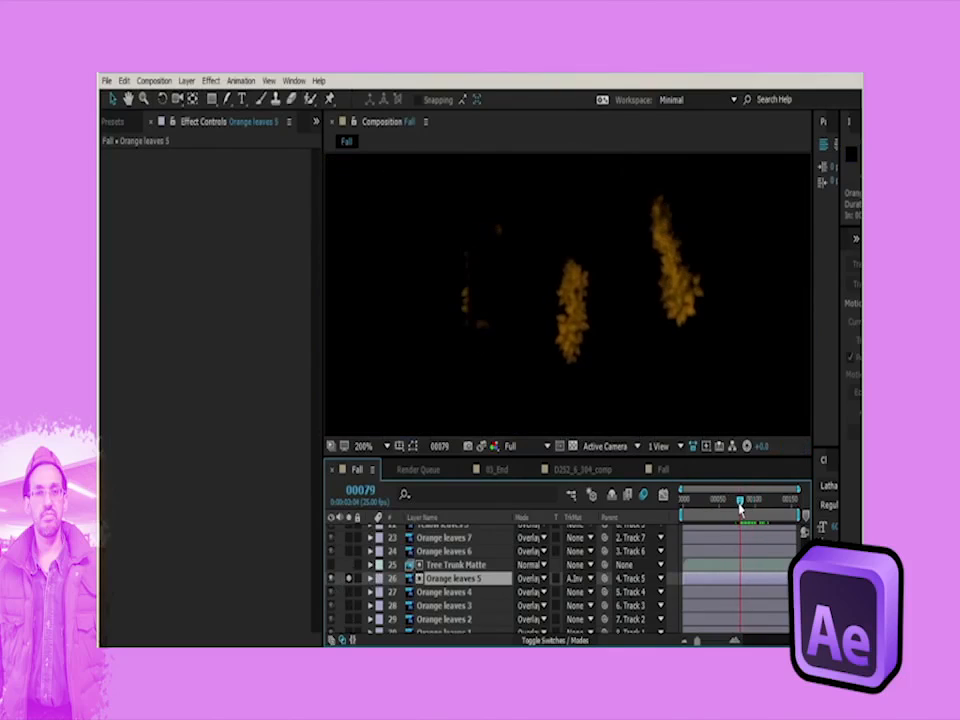
pyautogui.click(348, 578)
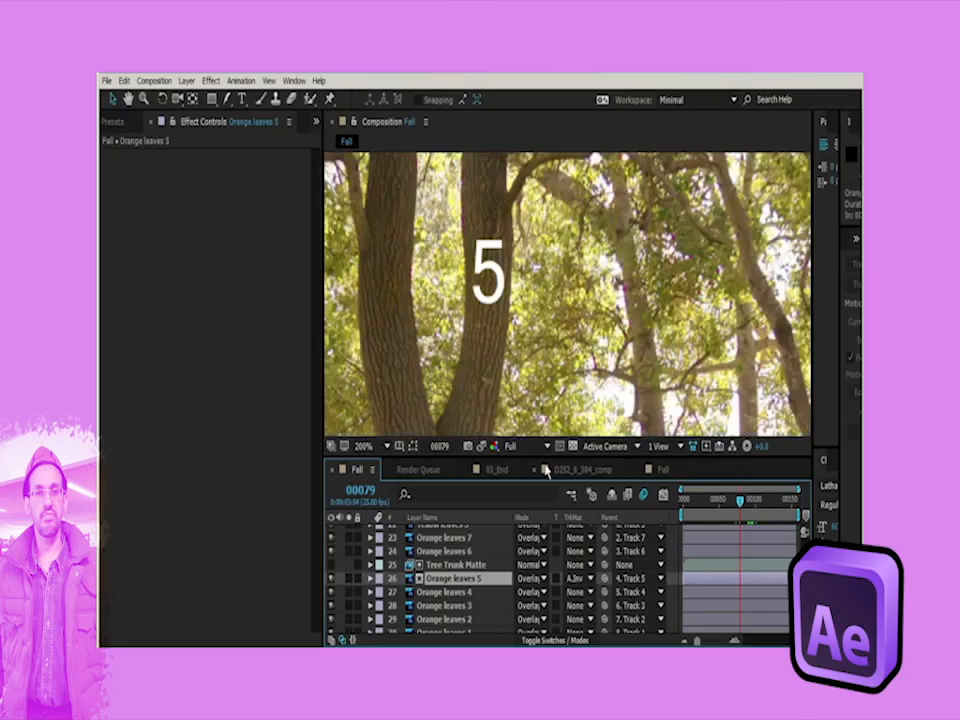
pyautogui.press(',')
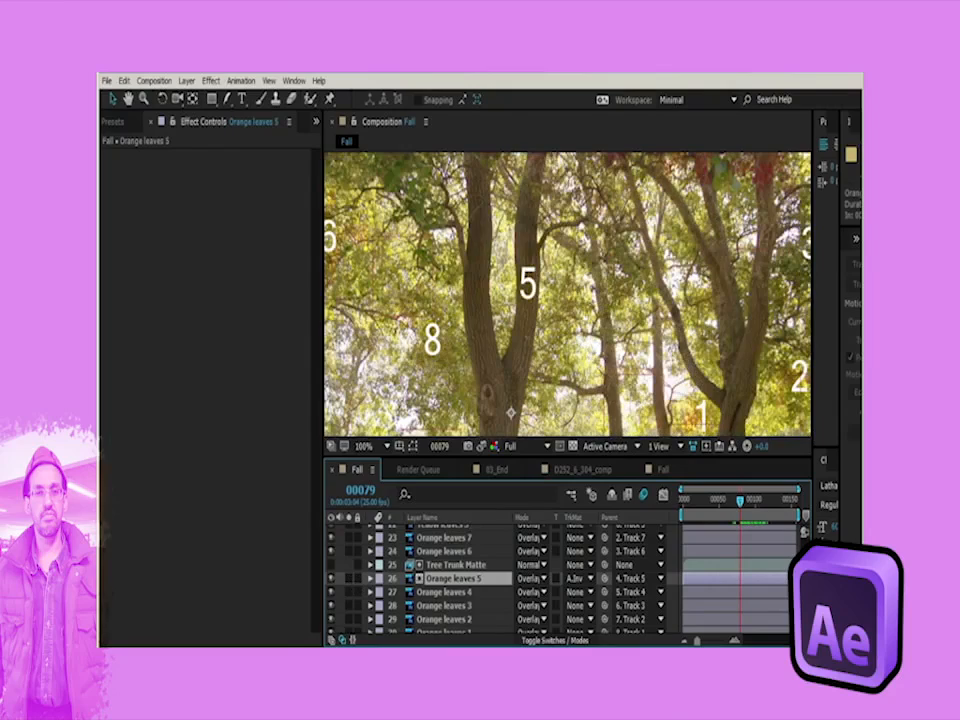
# Step: Duplicate the Tree Trunk Matte layer and place the copy directly above Orange leaves 1
pyautogui.scroll(-2, 430, 587)
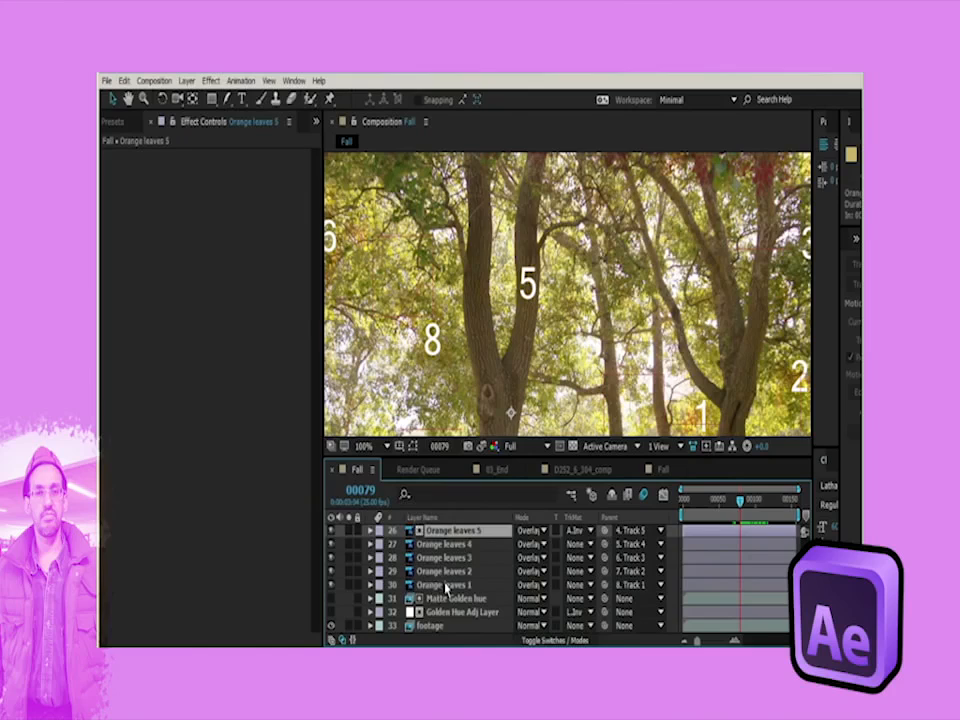
pyautogui.click(445, 585)
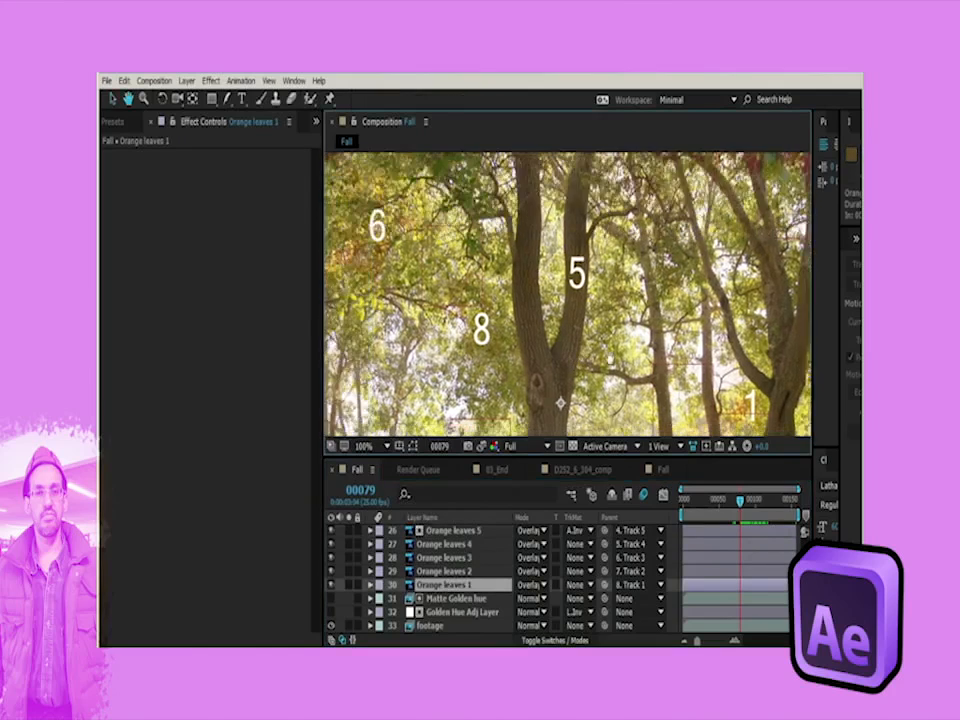
pyautogui.moveTo(610, 360); pyautogui.dragTo(527, 274)
pyautogui.scroll(1, 430, 592)
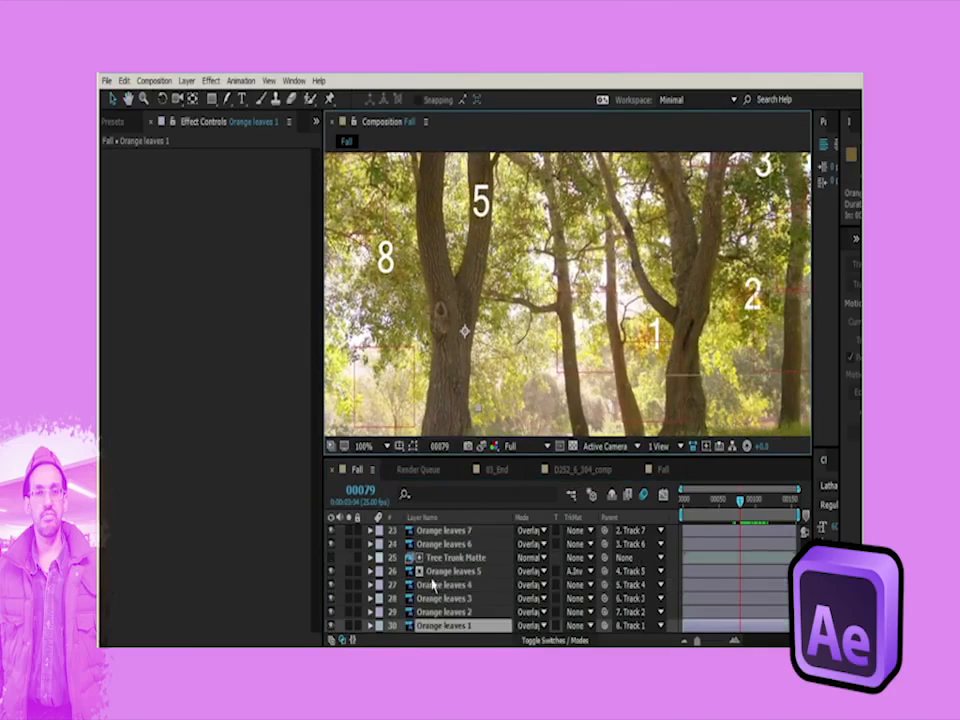
pyautogui.click(458, 557)
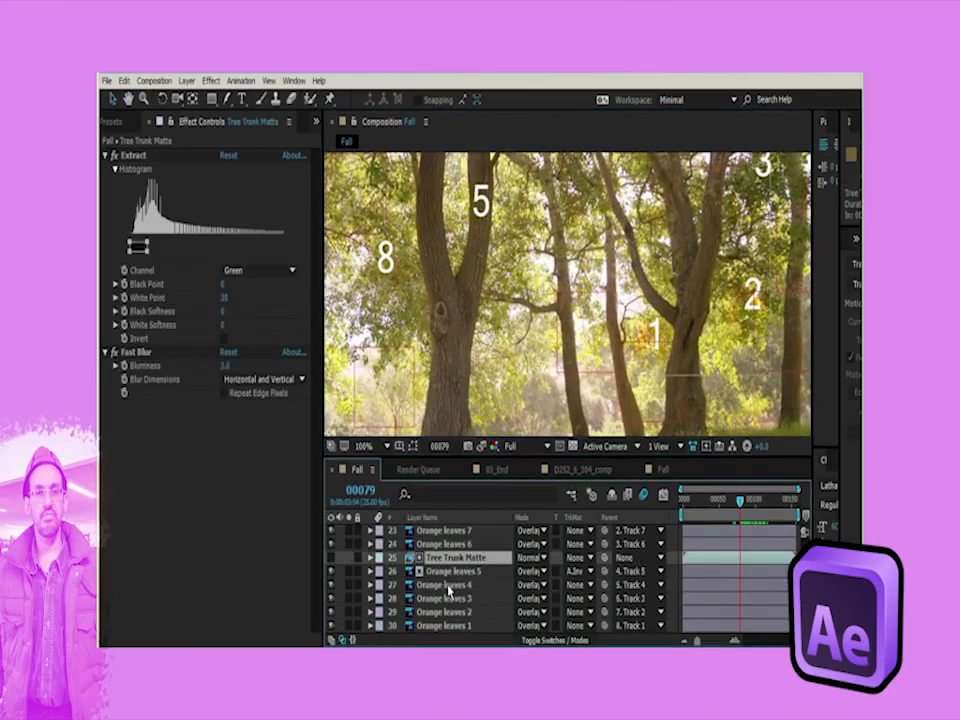
pyautogui.hotkey('ctrl', 'd')
pyautogui.moveTo(463, 628); pyautogui.dragTo(460, 590)
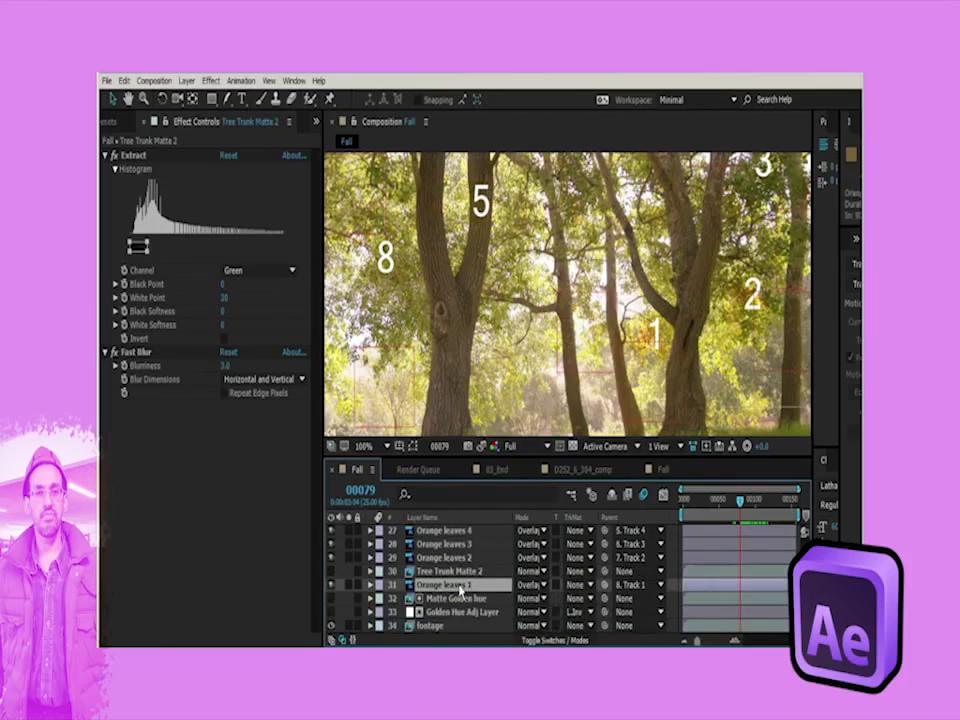
# Step: Set the track matte of Orange leaves 1 to Alpha Inverted Matte "Tree Trunk Matte 2"
pyautogui.click(460, 586)
pyautogui.click(582, 591)
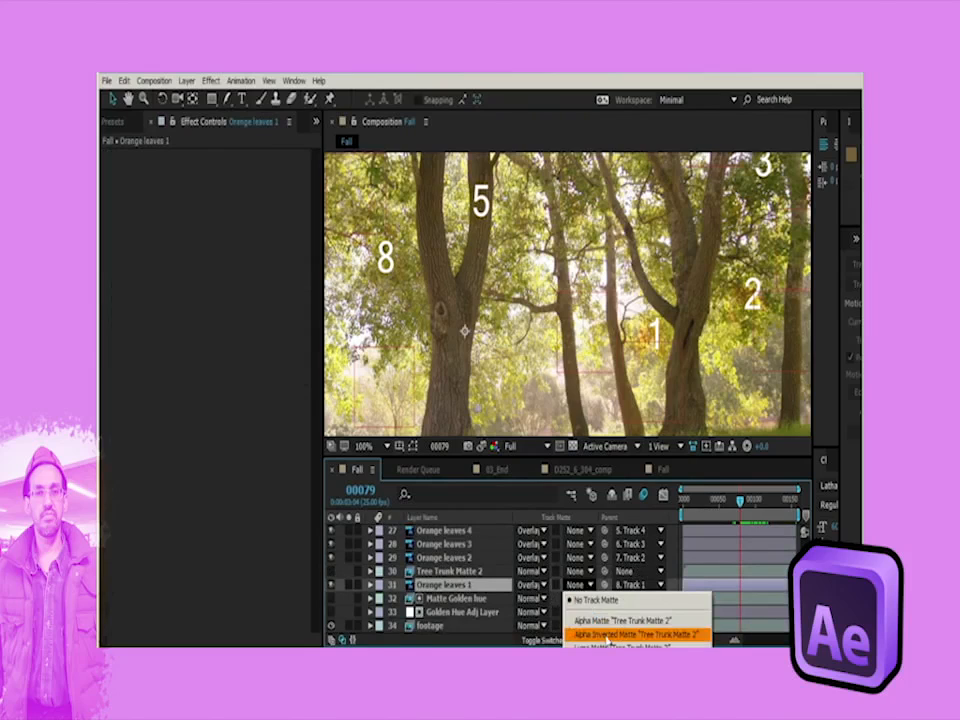
pyautogui.click(607, 635)
# Step: Check the Orange leaves 1 matte at the clip's end and first frame, soloing the layer temporarily to inspect the trunk edge
pyautogui.moveTo(741, 501); pyautogui.dragTo(808, 516)
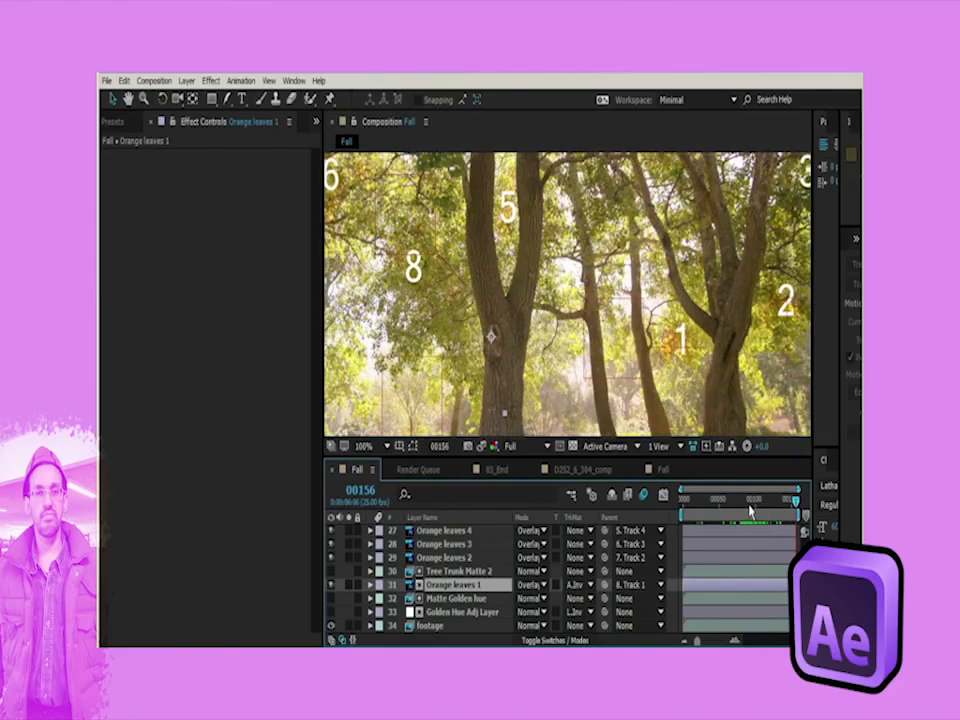
pyautogui.press('Home')
pyautogui.press('.')
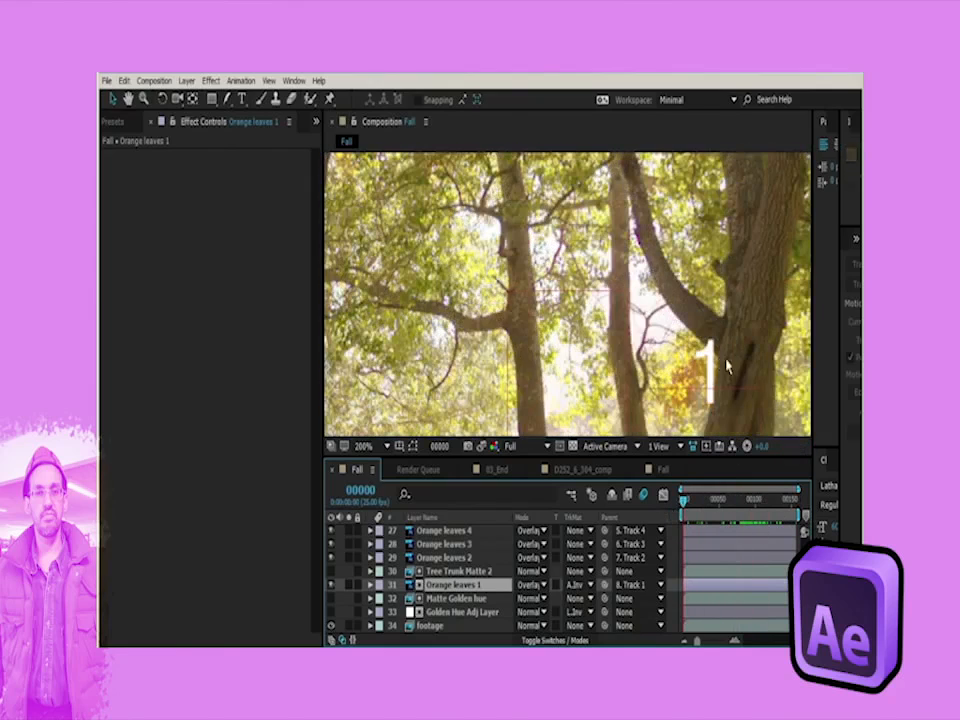
pyautogui.press('.')
pyautogui.moveTo(729, 358); pyautogui.dragTo(620, 230)
pyautogui.moveTo(684, 500); pyautogui.dragTo(654, 508)
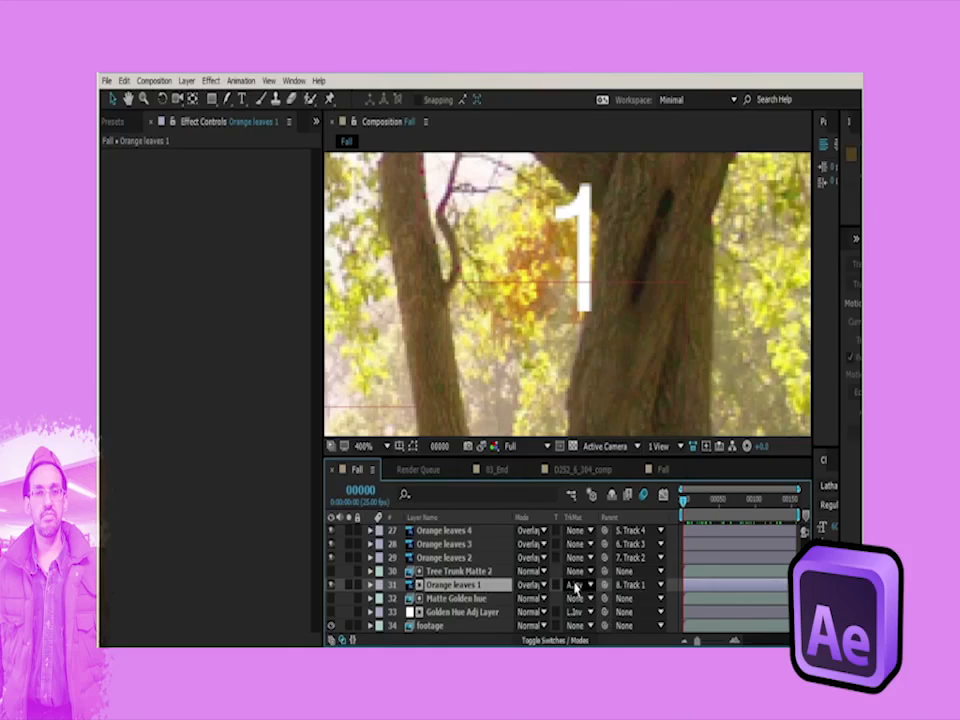
pyautogui.click(348, 585)
pyautogui.click(348, 585)
pyautogui.click(348, 585)
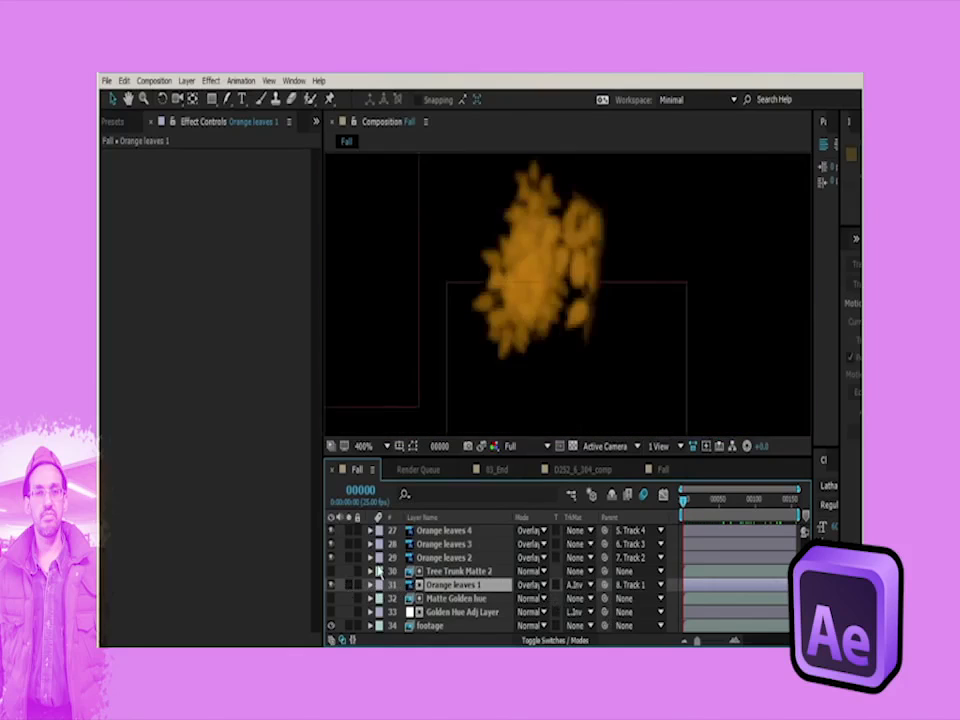
pyautogui.click(348, 585)
pyautogui.scroll(-1, 746, 368)
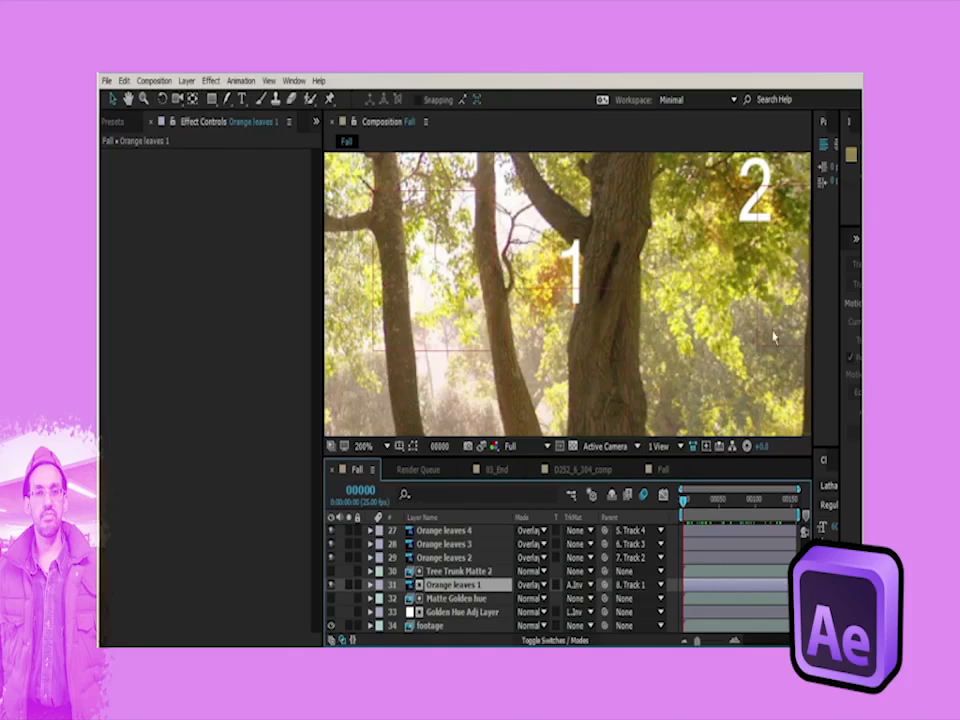
# Step: Duplicate the Tree Trunk Matte layer and place the copy directly above Orange leaves 7
pyautogui.scroll(3, 460, 590)
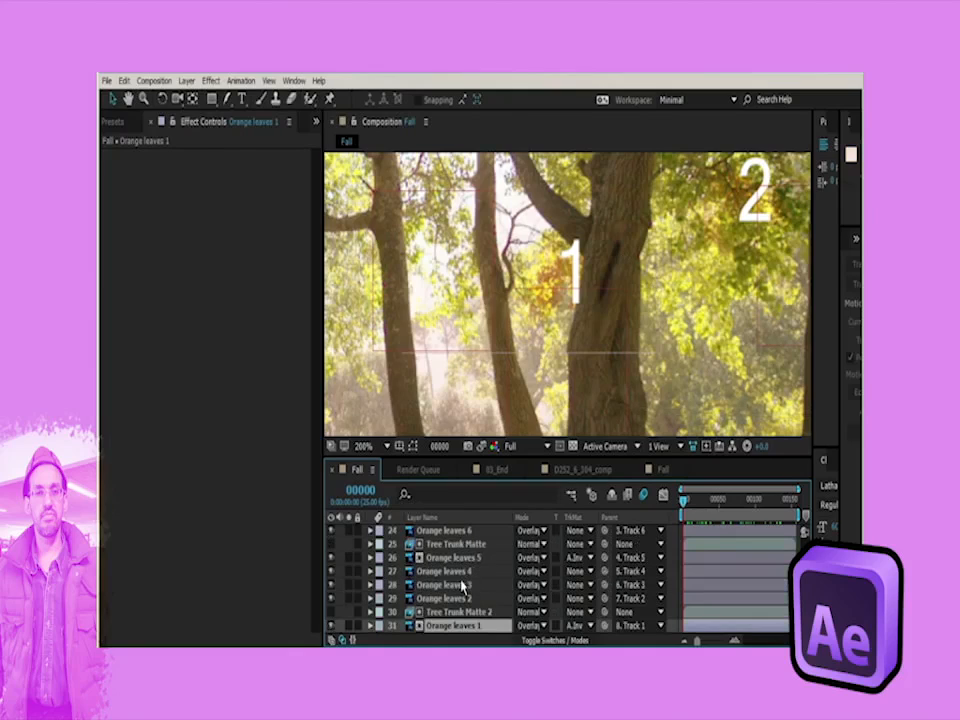
pyautogui.scroll(3, 463, 568)
pyautogui.click(455, 557)
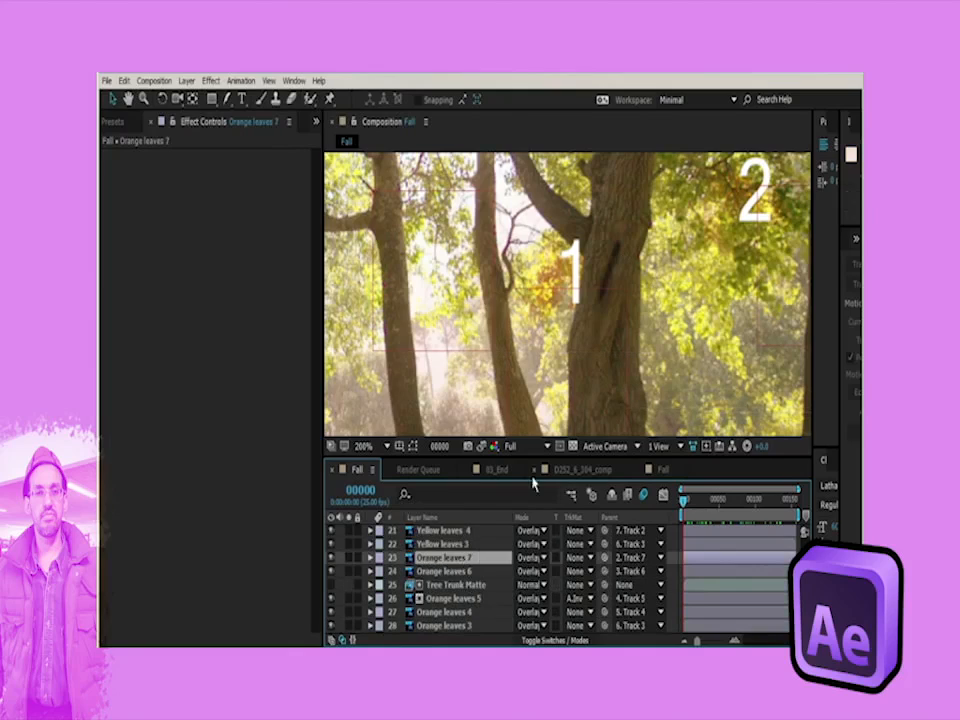
pyautogui.scroll(-1, 560, 330)
pyautogui.press('space')
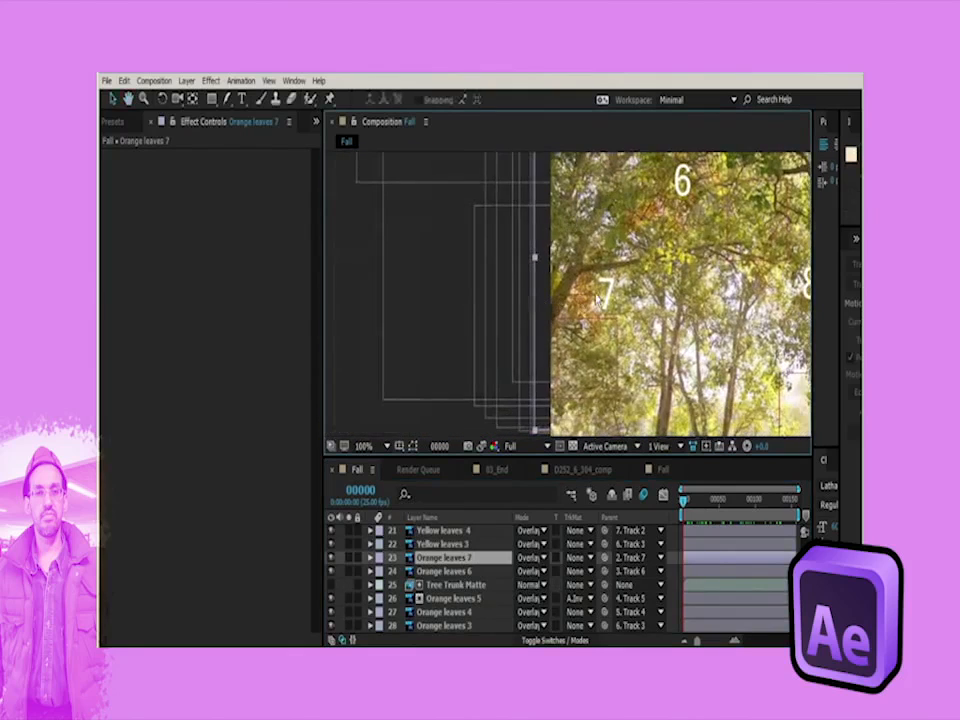
pyautogui.scroll(1, 536, 268)
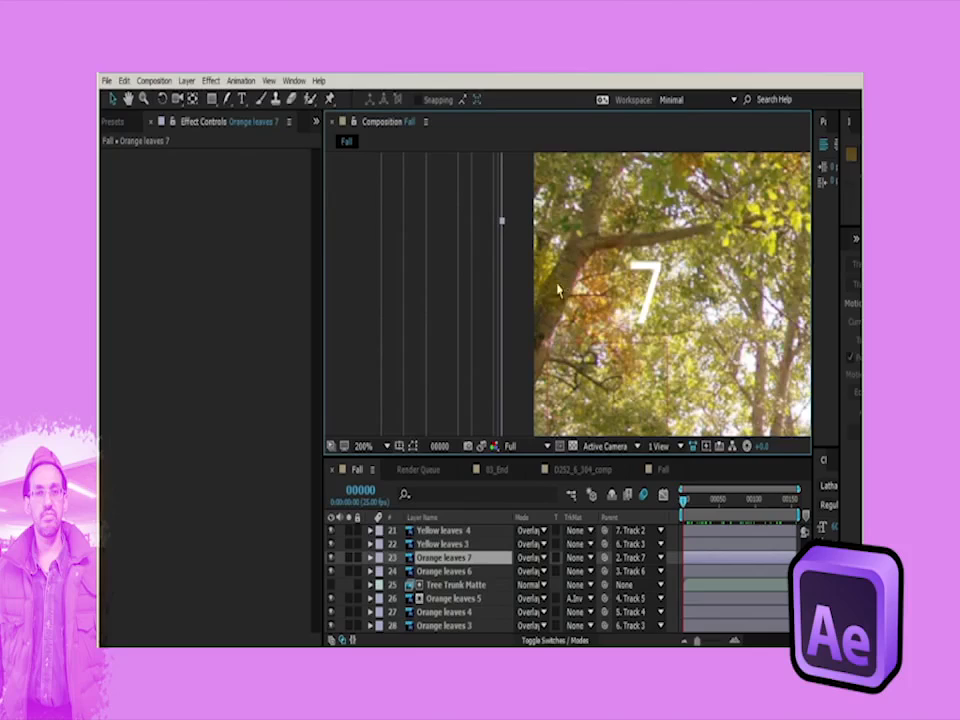
pyautogui.click(458, 585)
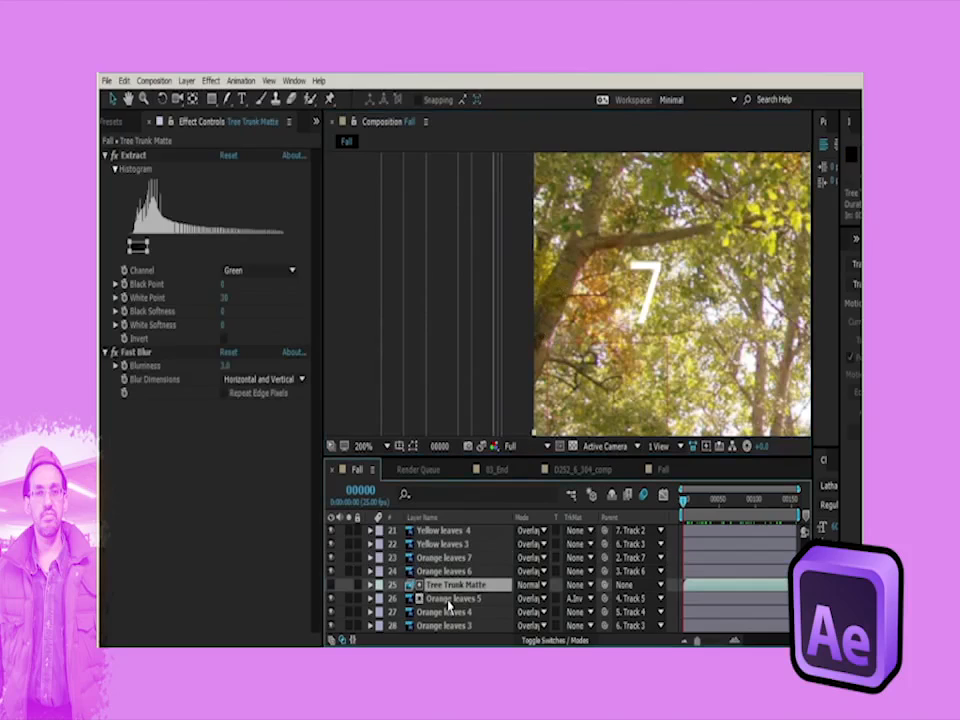
pyautogui.hotkey('ctrl', 'd')
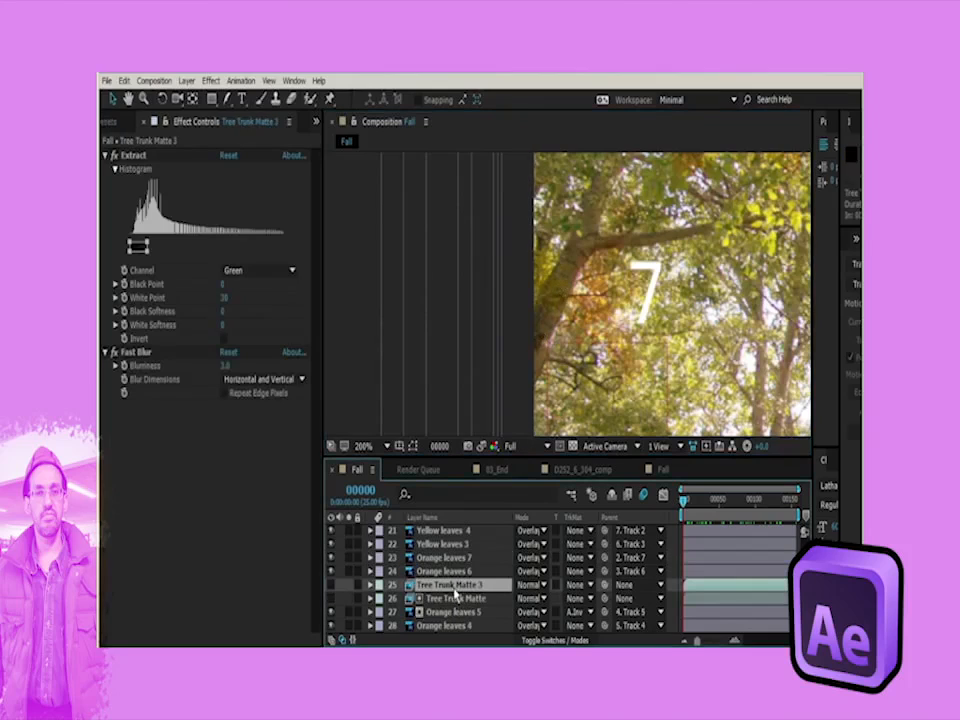
pyautogui.moveTo(455, 590); pyautogui.dragTo(454, 562)
# Step: Set the track matte of Orange leaves 7 to Alpha Inverted Matte "Tree Trunk Matte 3"
pyautogui.click(458, 571)
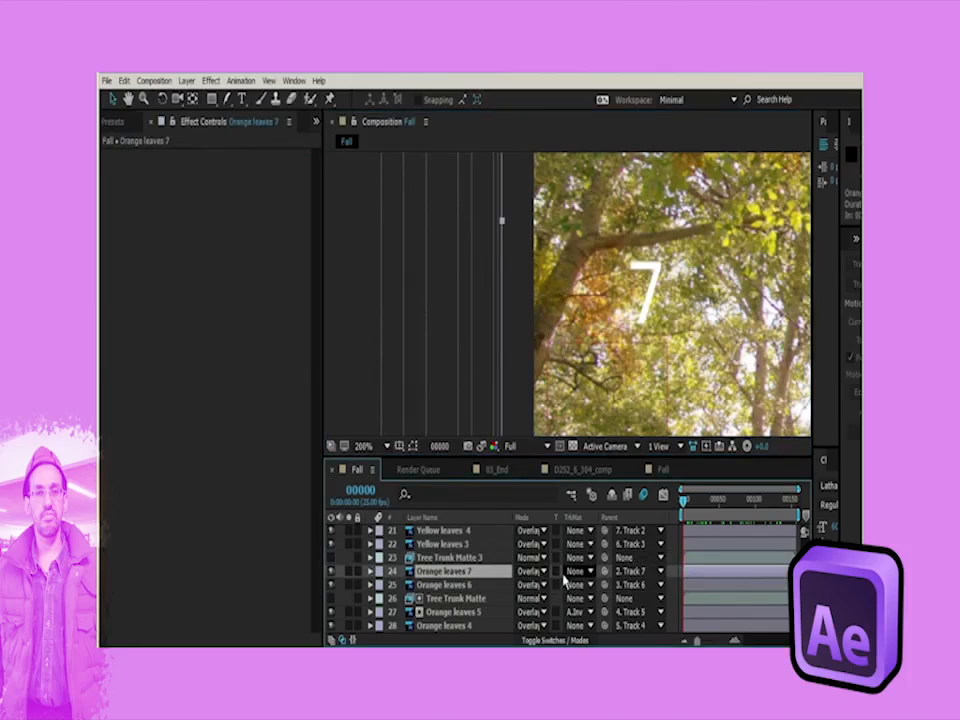
pyautogui.click(575, 572)
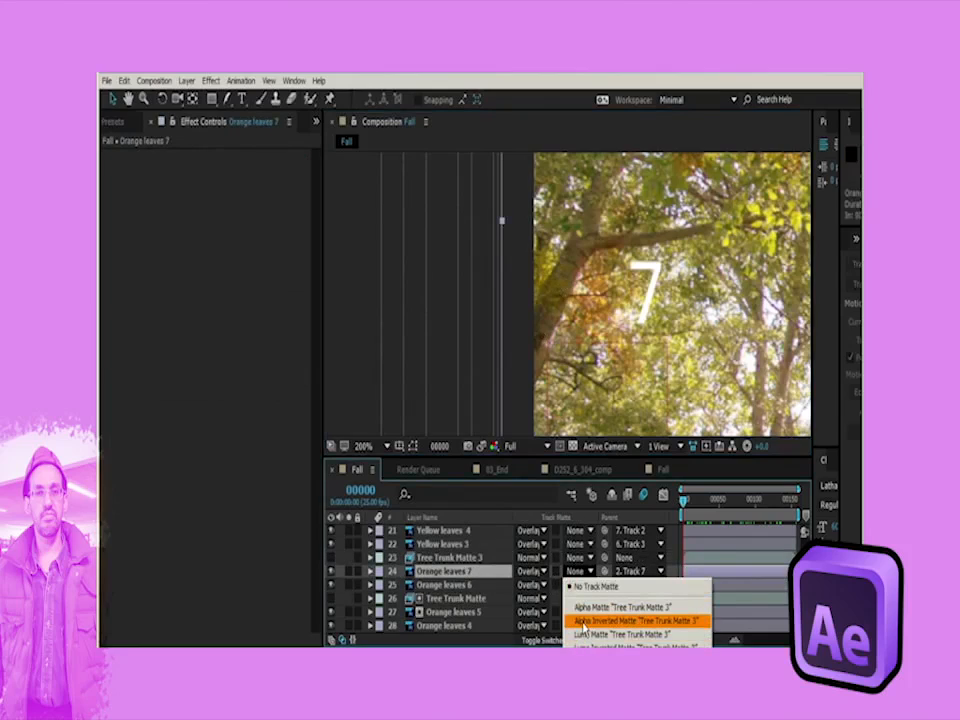
pyautogui.click(585, 621)
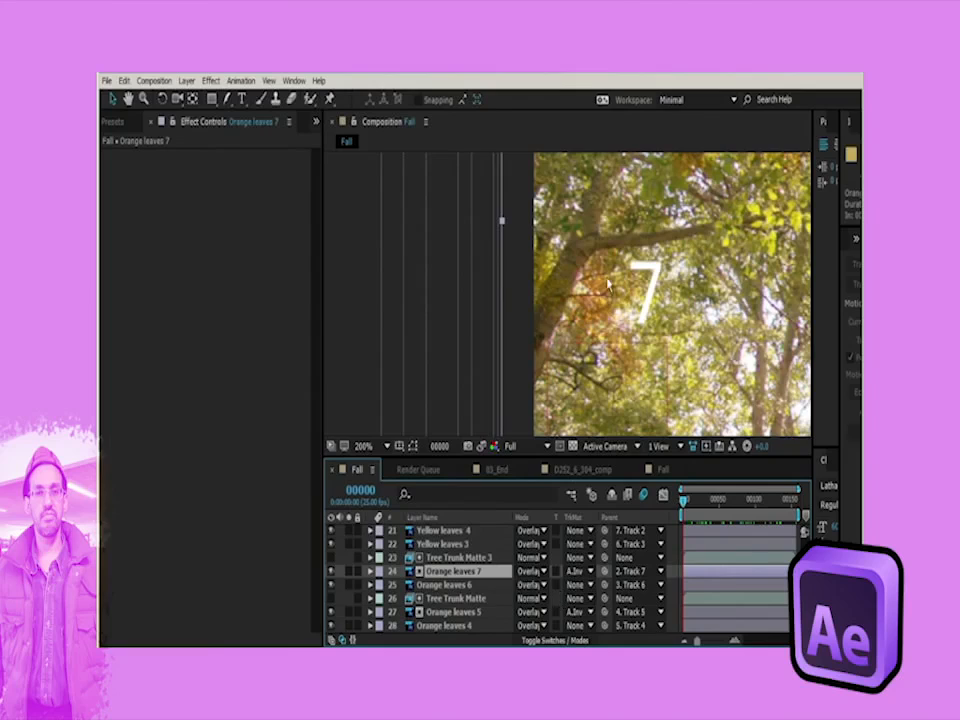
# Step: Duplicate the Tree Trunk Matte 3 layer and place the copy directly above Yellow leaves 5
pyautogui.scroll(-1, 621, 249)
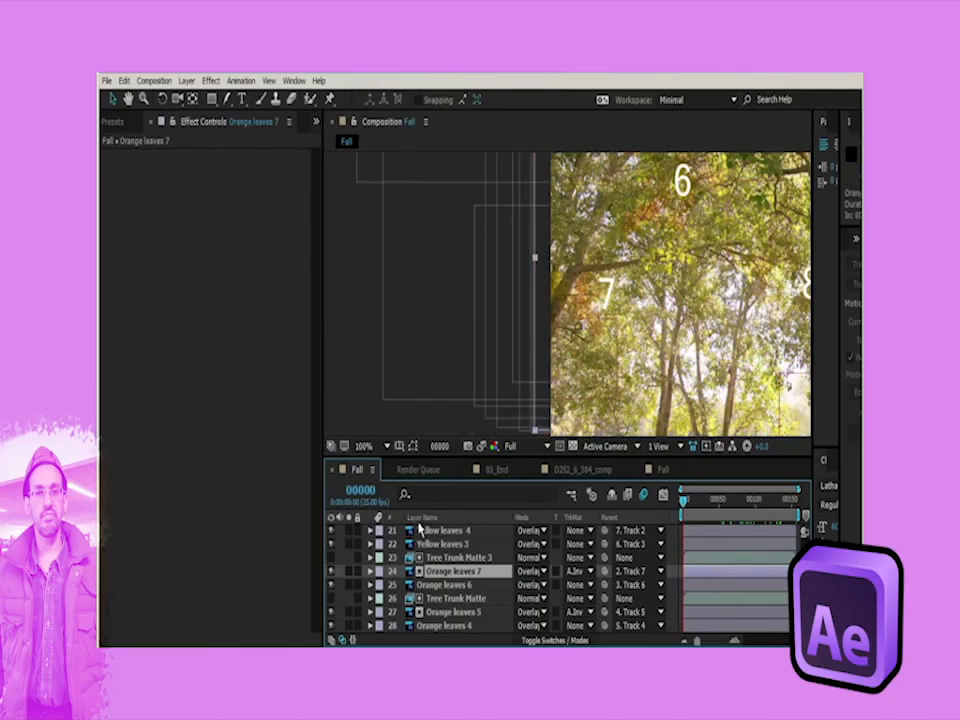
pyautogui.scroll(-1, 767, 296)
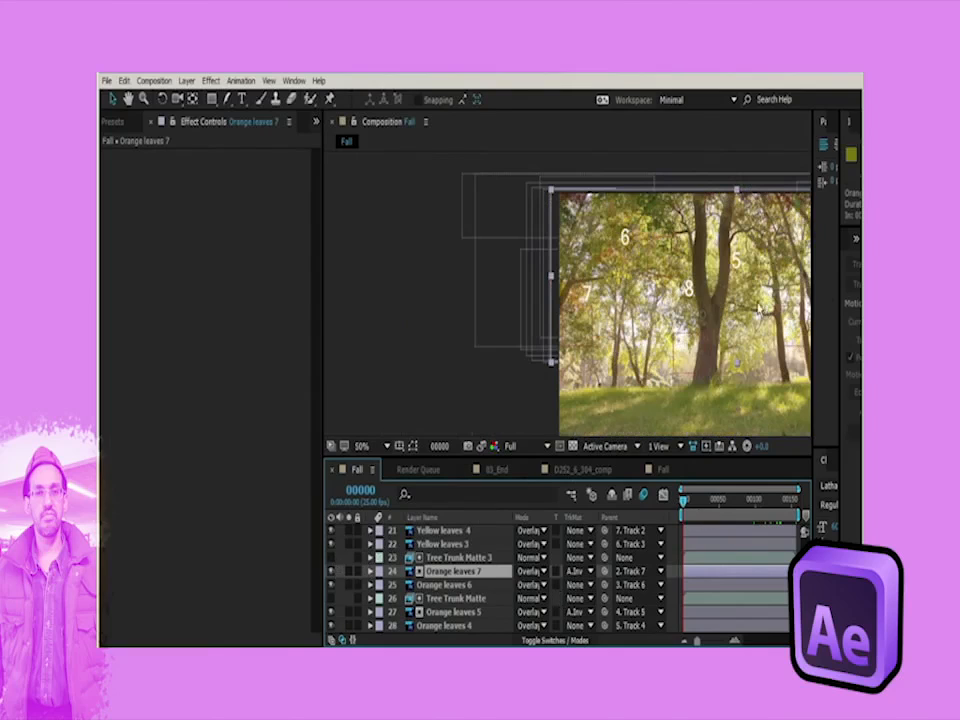
pyautogui.moveTo(740, 289); pyautogui.dragTo(601, 246)
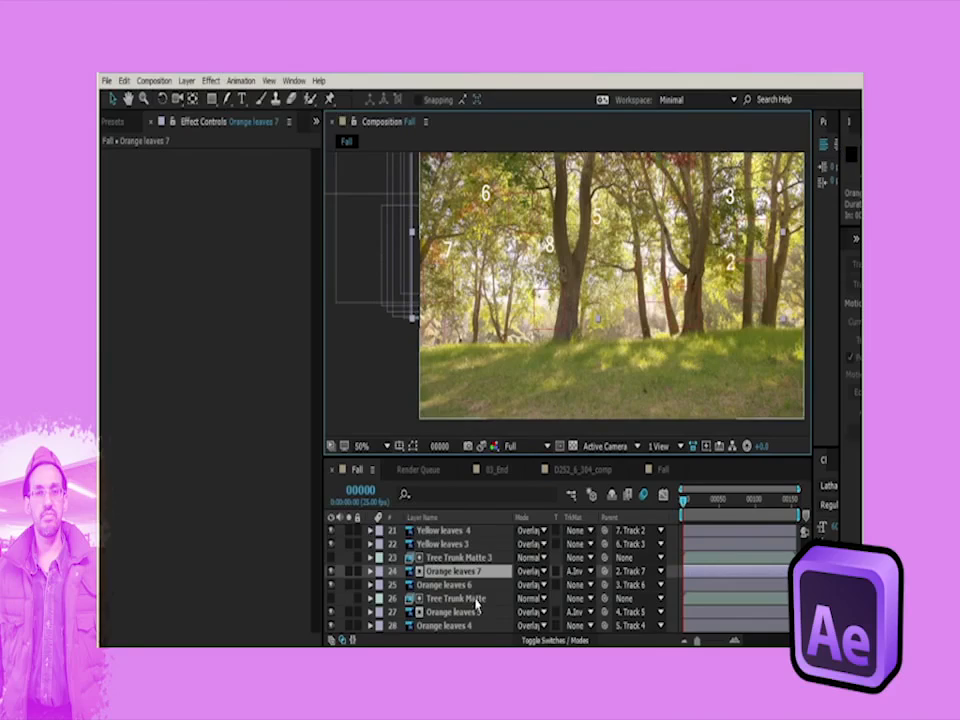
pyautogui.scroll(1, 451, 612)
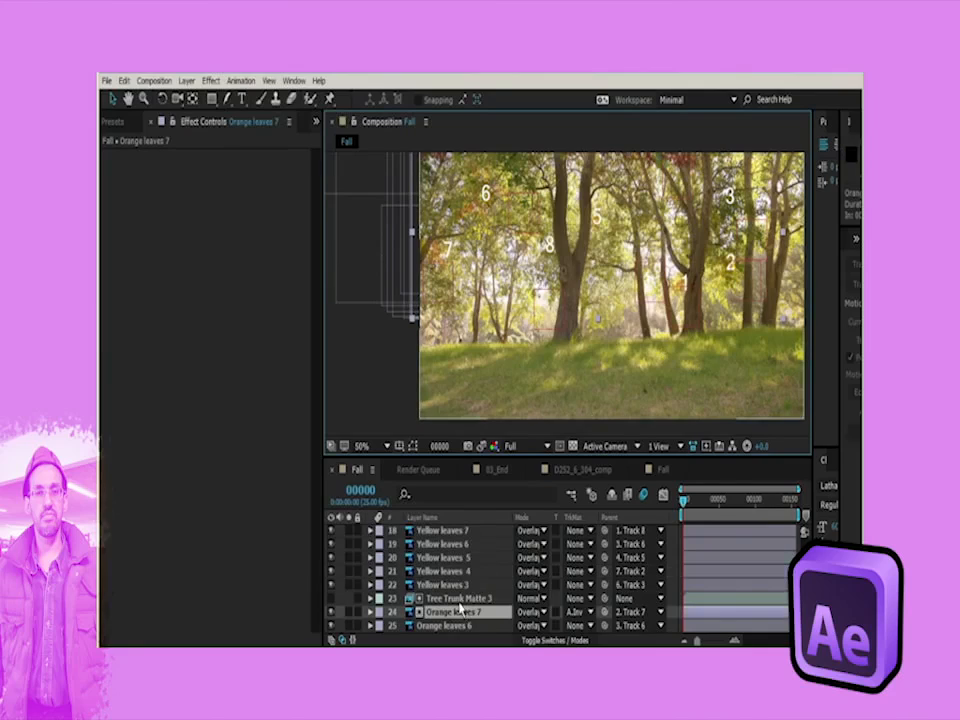
pyautogui.click(465, 599)
pyautogui.hotkey('ctrl', 'd')
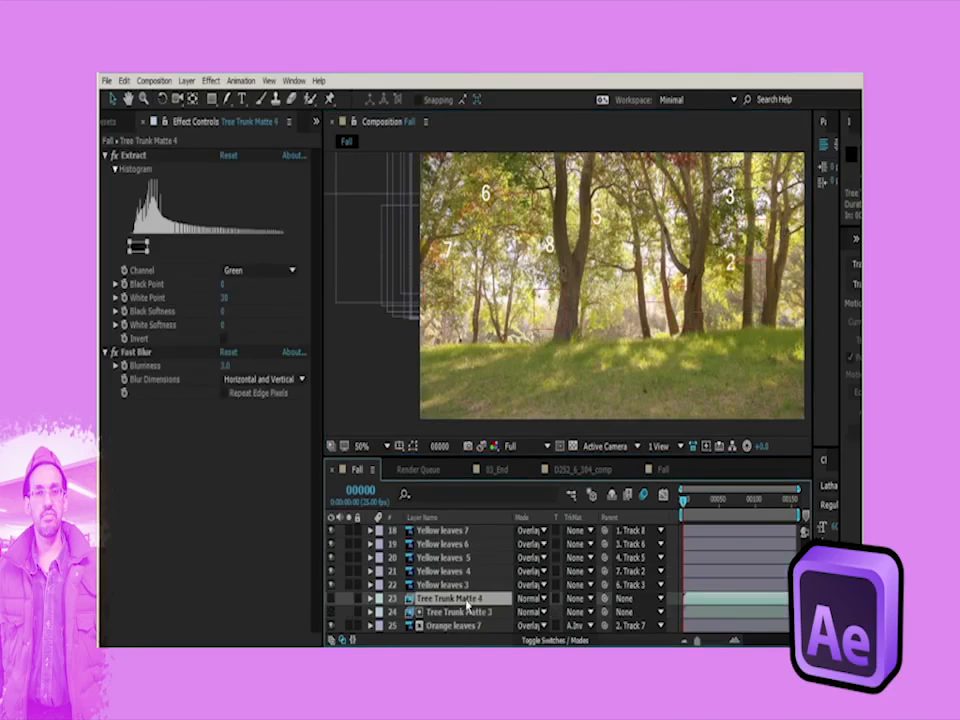
pyautogui.moveTo(467, 600); pyautogui.dragTo(466, 556)
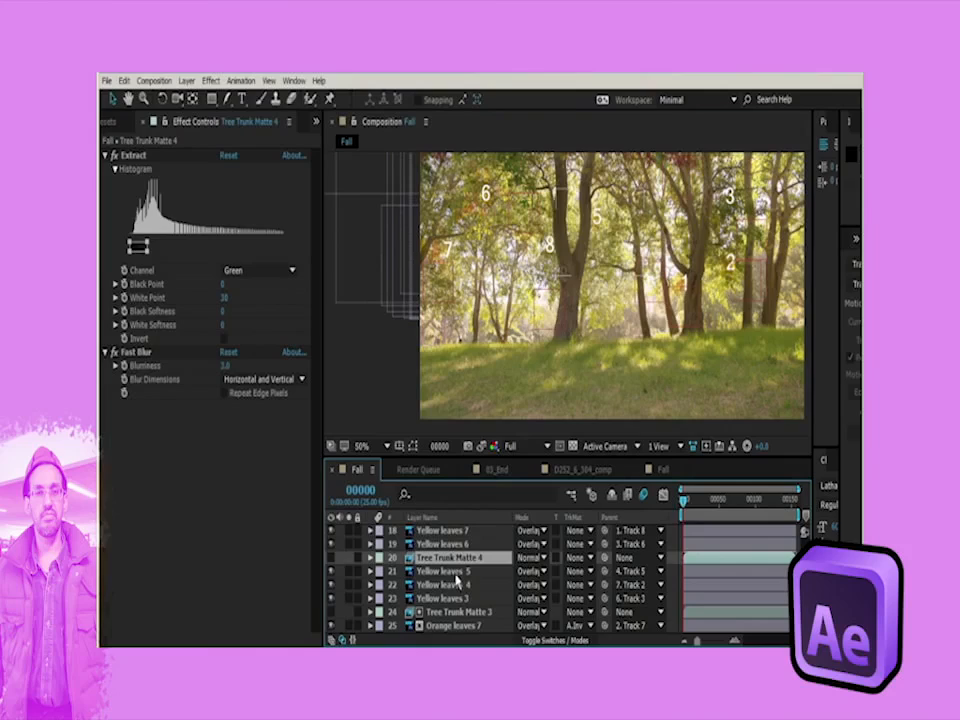
# Step: Set the track matte of Yellow leaves 5 to Alpha Inverted Matte "Tree Trunk Matte 4"
pyautogui.click(455, 573)
pyautogui.click(578, 571)
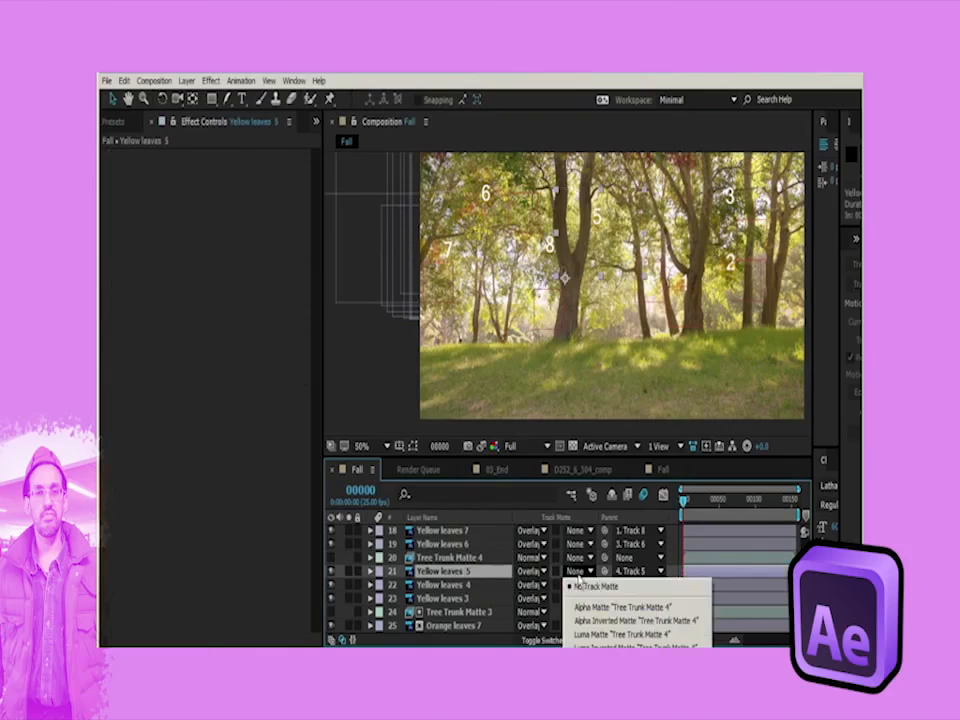
pyautogui.click(578, 621)
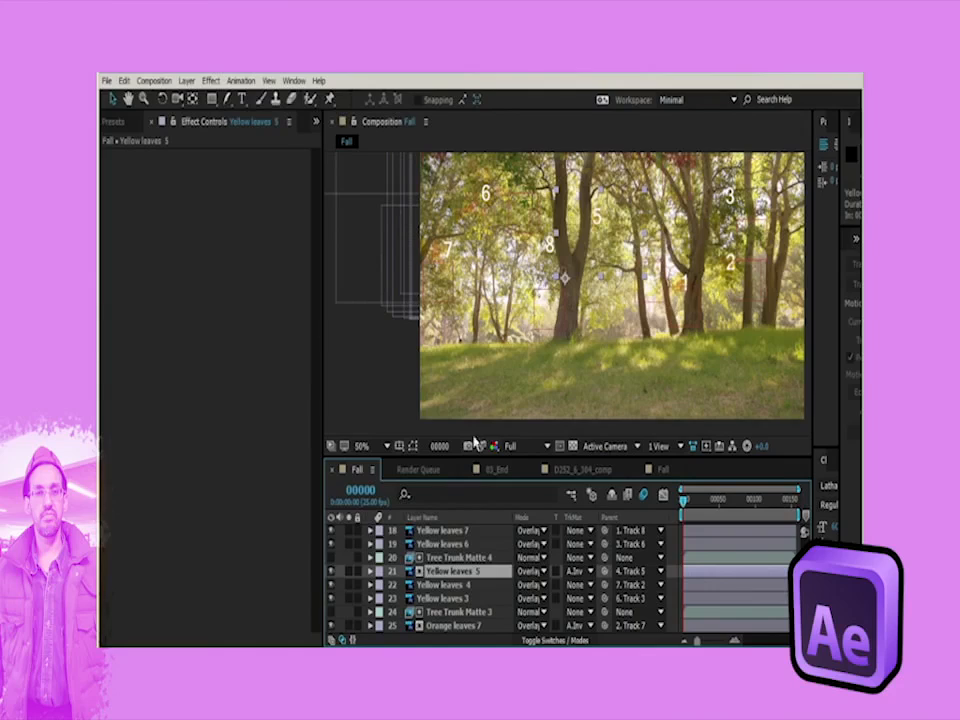
# Step: Duplicate the Tree Trunk Matte 4 layer and place the copy directly above Yellow leaves 7
pyautogui.click(445, 558)
pyautogui.hotkey('ctrl', 'd')
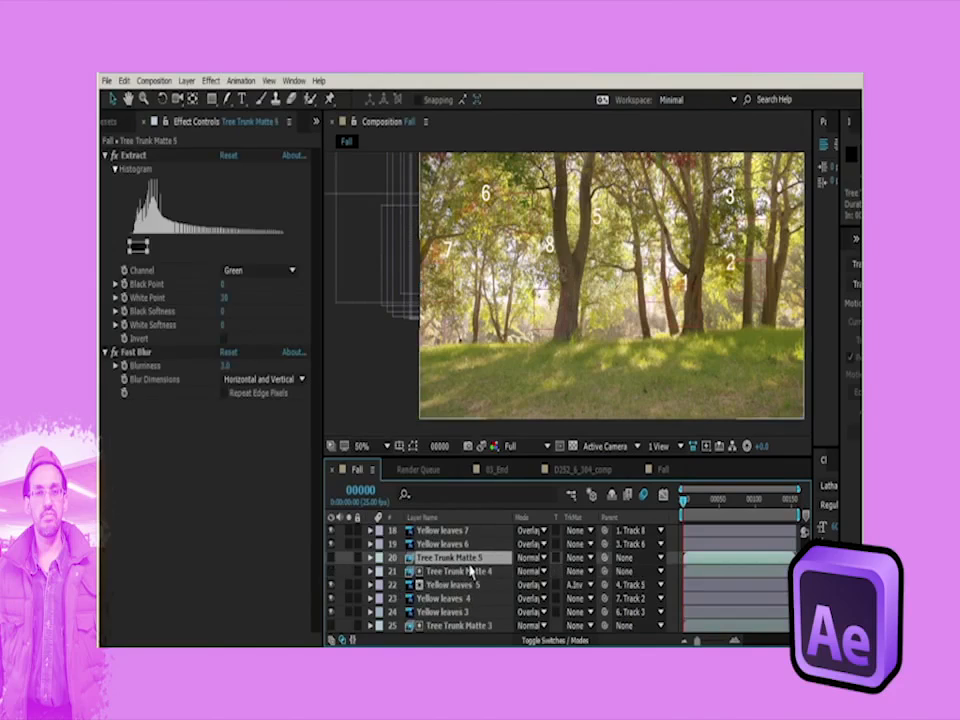
pyautogui.scroll(-2, 476, 579)
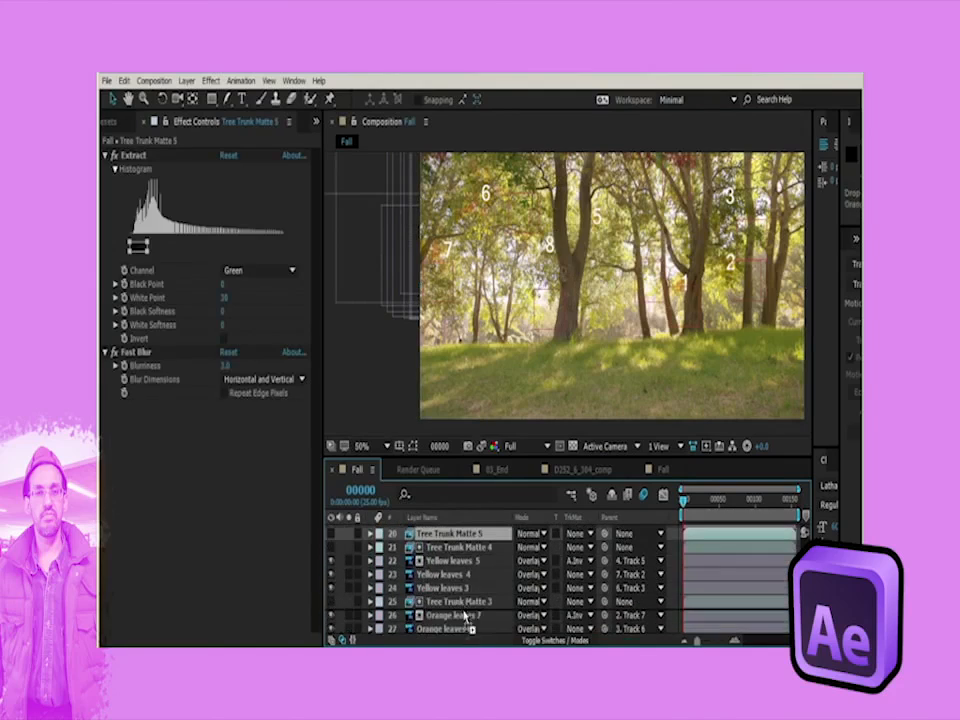
pyautogui.scroll(3, 468, 560)
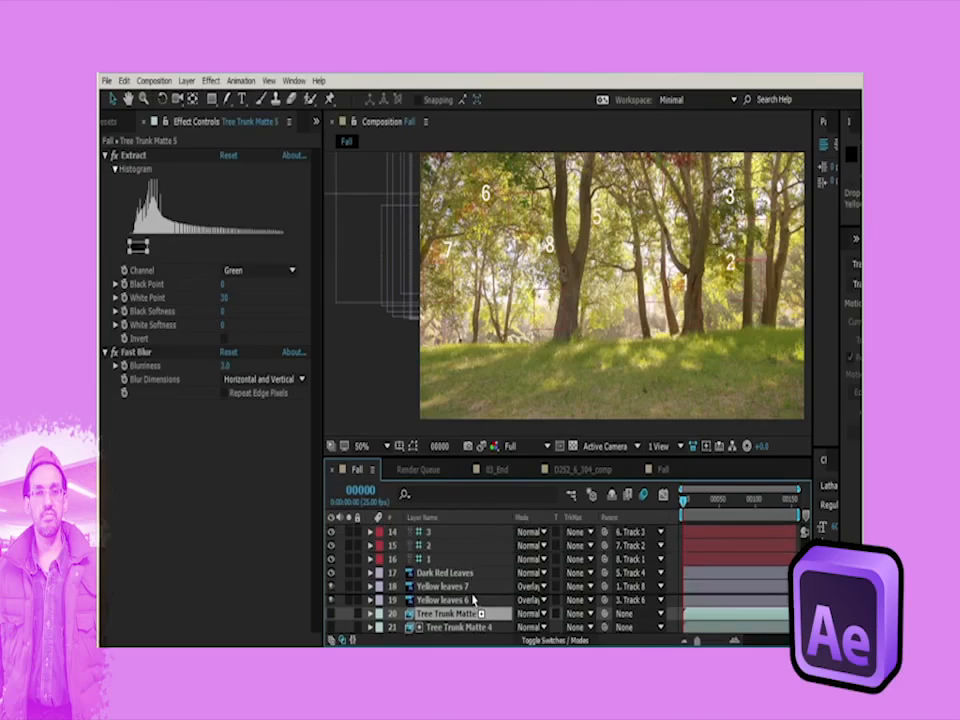
pyautogui.moveTo(473, 599); pyautogui.dragTo(470, 586)
# Step: Set the track matte of Yellow leaves 7 to Alpha Inverted Matte "Tree Trunk Matte 5" and scrub the timeline to check it
pyautogui.click(445, 600)
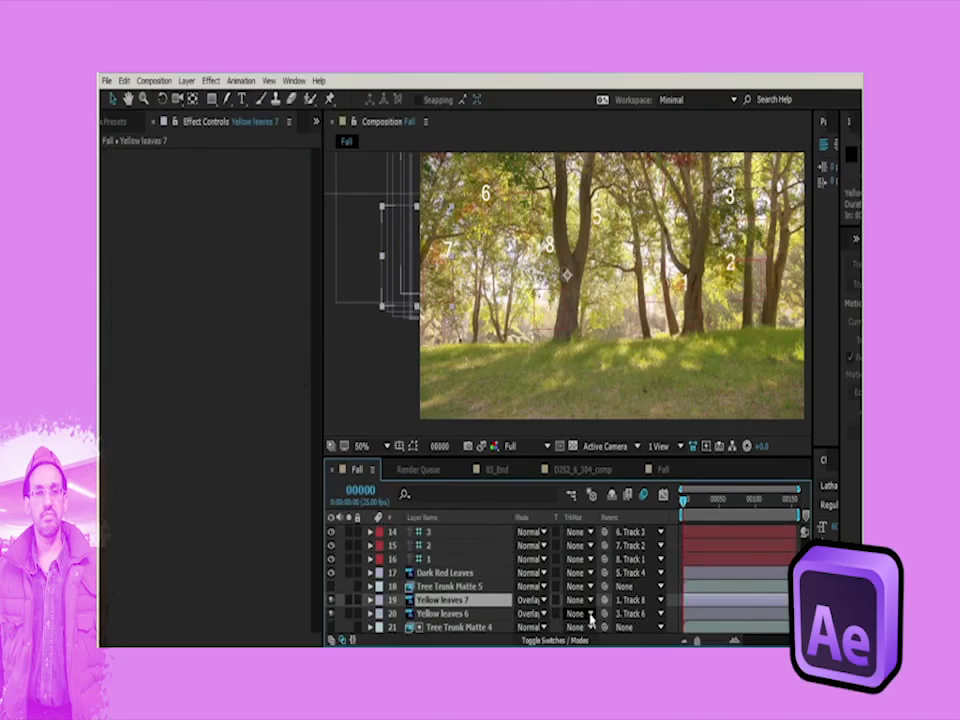
pyautogui.click(580, 600)
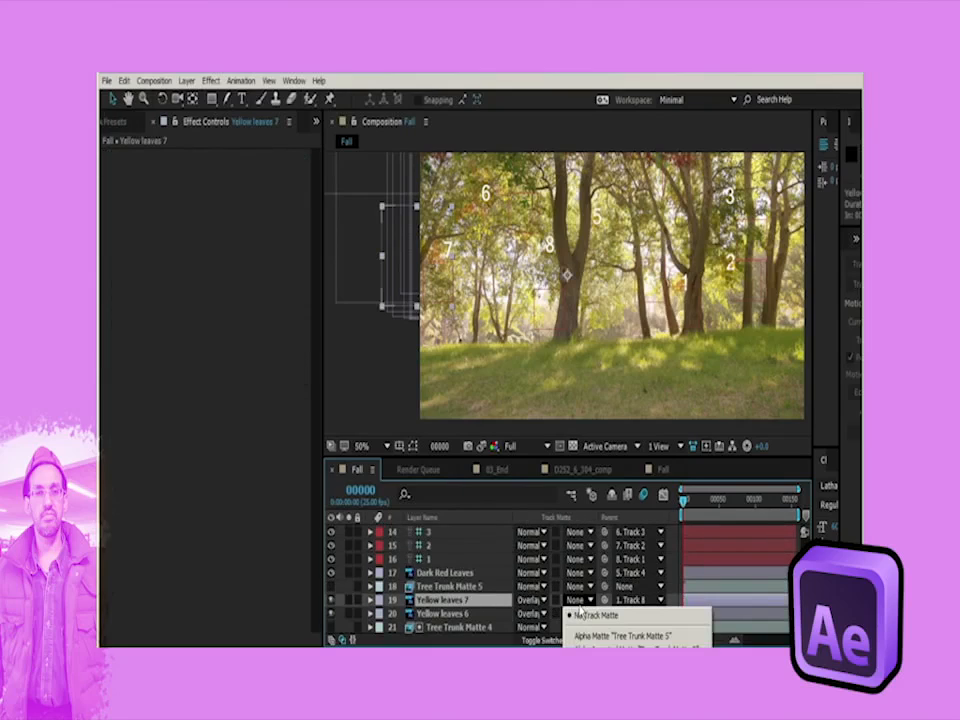
pyautogui.click(600, 647)
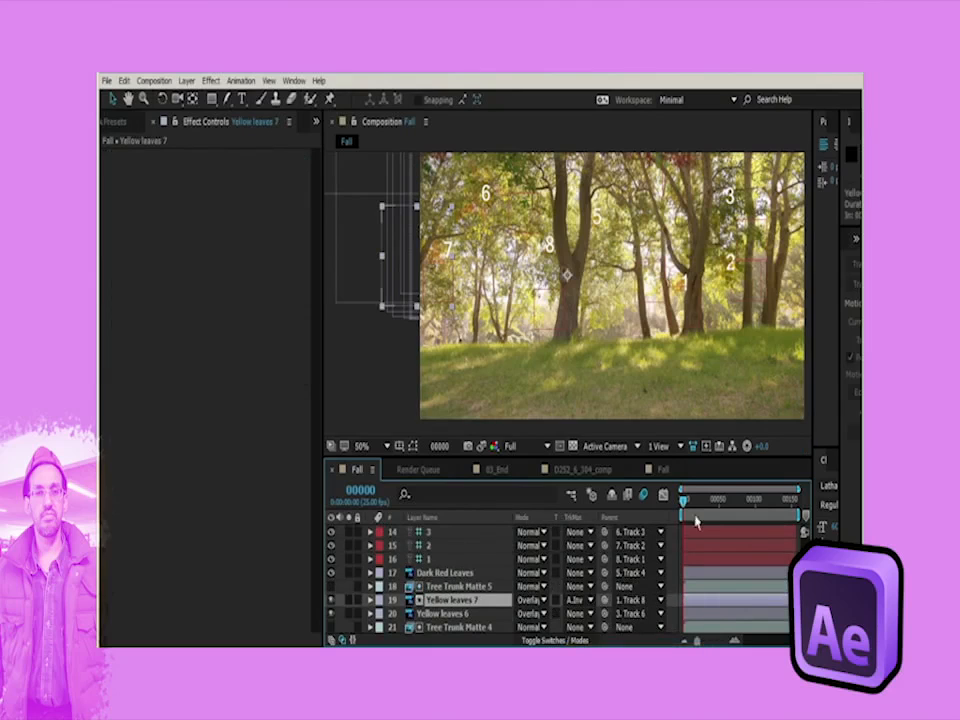
pyautogui.moveTo(765, 502); pyautogui.dragTo(715, 500)
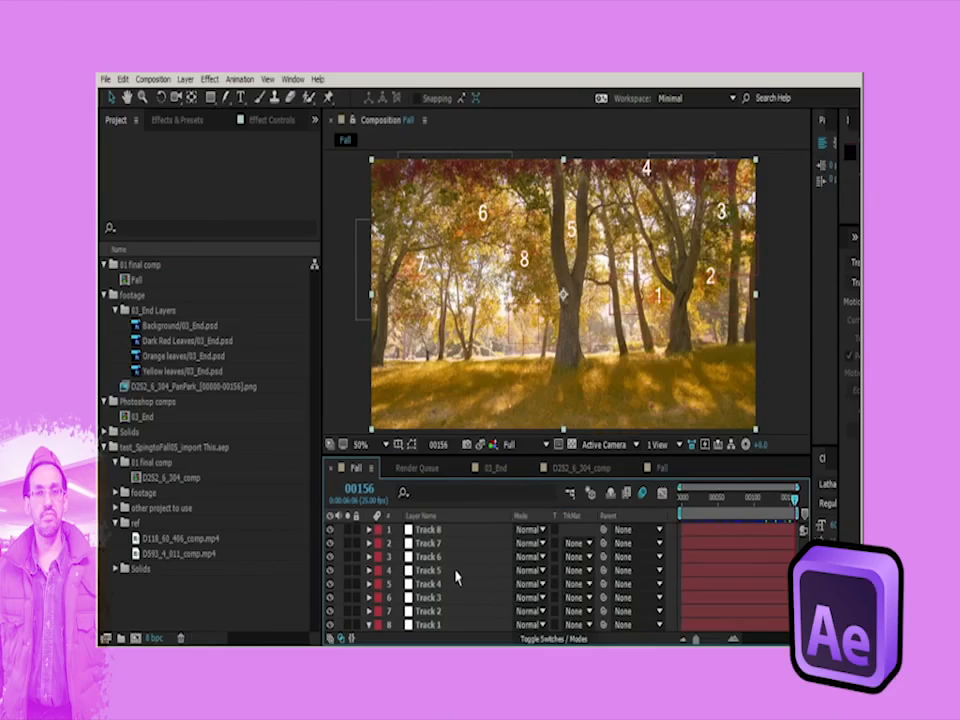
# Step: Add a new adjustment layer to the Fall composition and place it directly above the footage layer
pyautogui.scroll(-5, 455, 577)
pyautogui.click(186, 80)
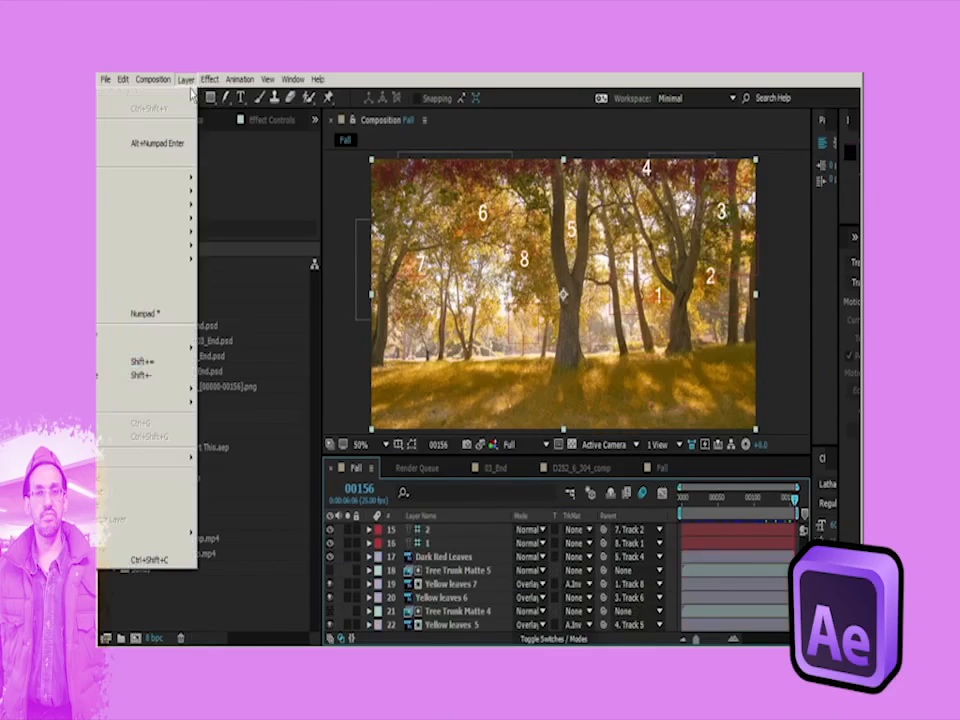
pyautogui.moveTo(185, 95)
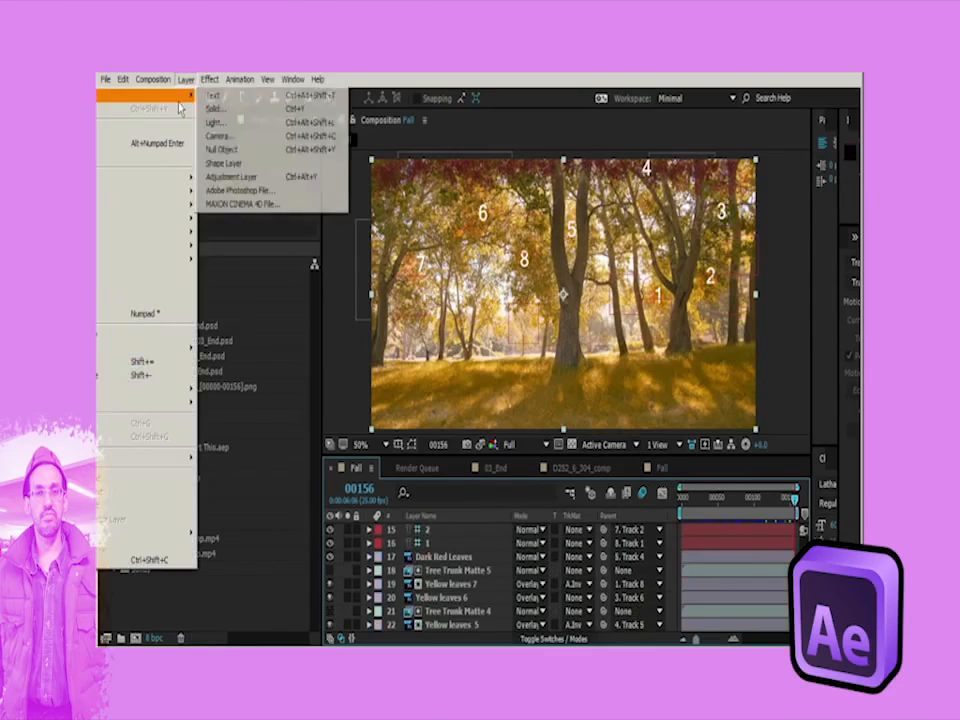
pyautogui.click(250, 183)
pyautogui.scroll(-1, 460, 618)
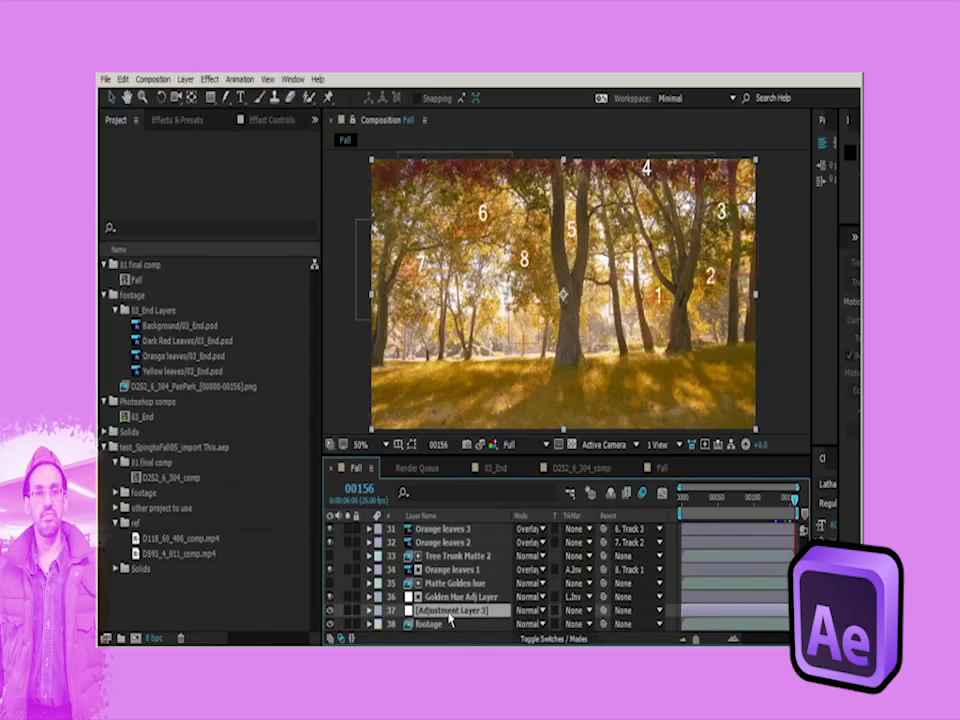
# Step: Rename the new adjustment layer to "Redish leaves Adj Layer"
pyautogui.click(464, 612)
pyautogui.press('Return')
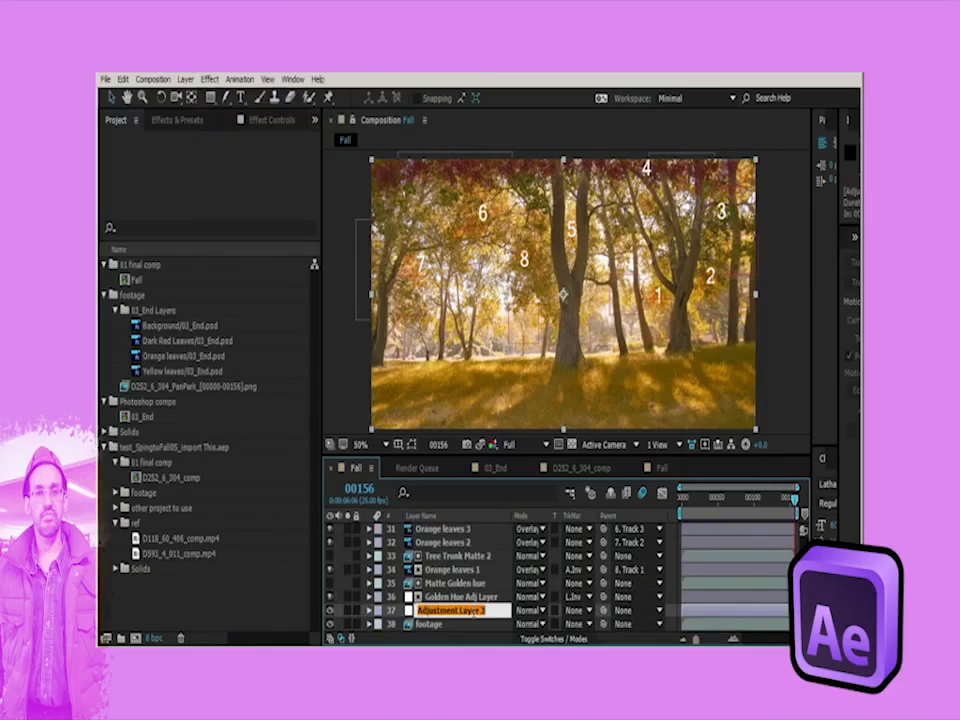
pyautogui.write('Redish leaves')
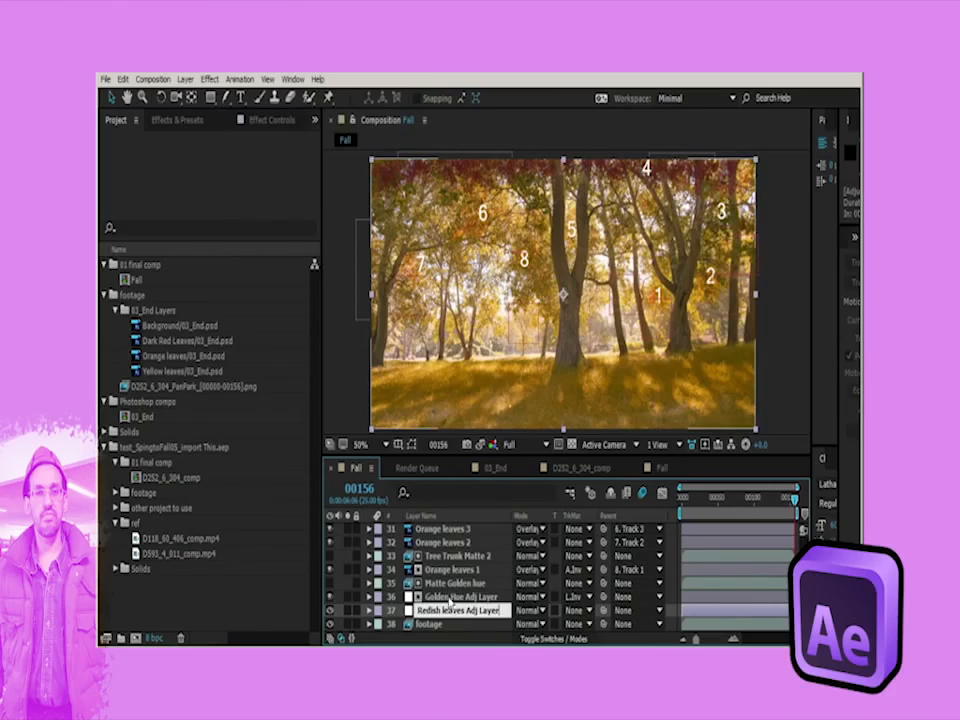
# Step: Confirm the adjustment layer's new name and apply the Hue/Saturation effect to Redish leaves Adj Layer
pyautogui.press('Return')
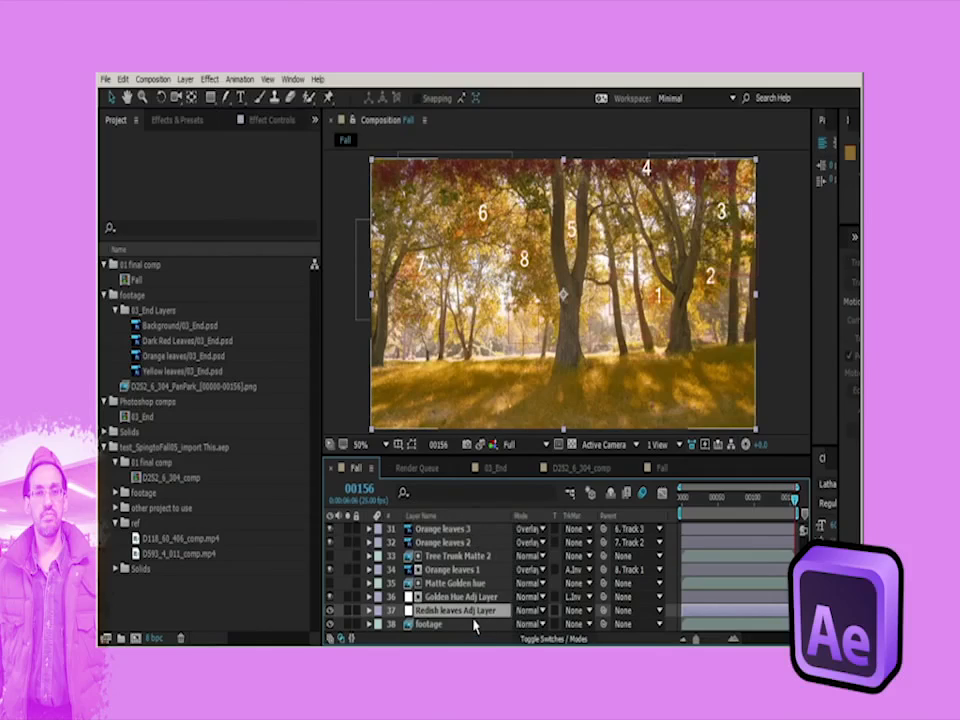
pyautogui.click(211, 80)
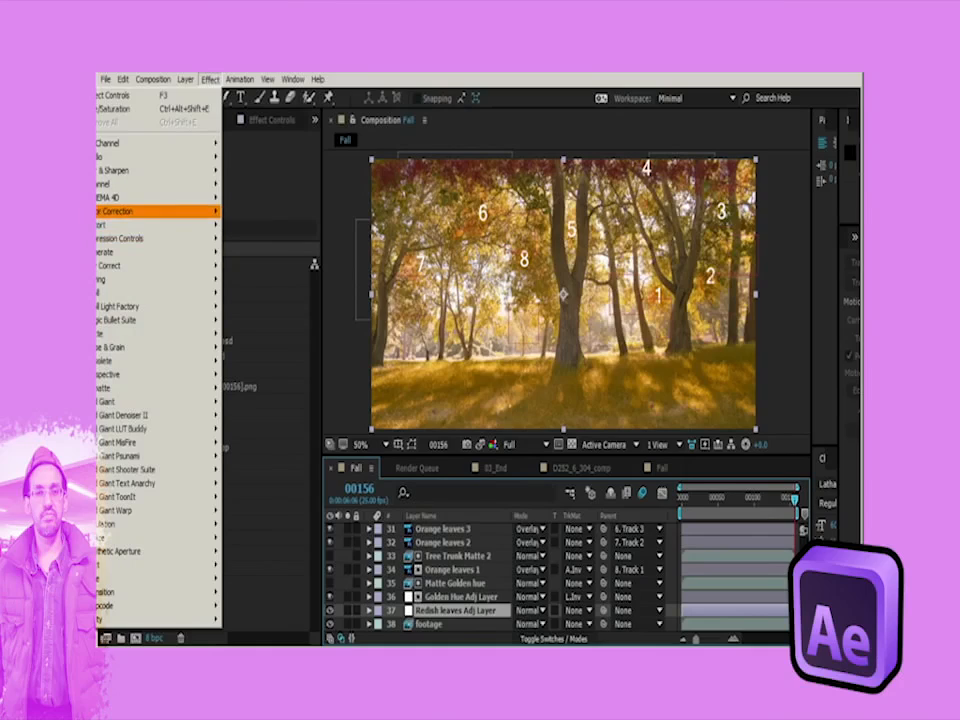
pyautogui.click(97, 510)
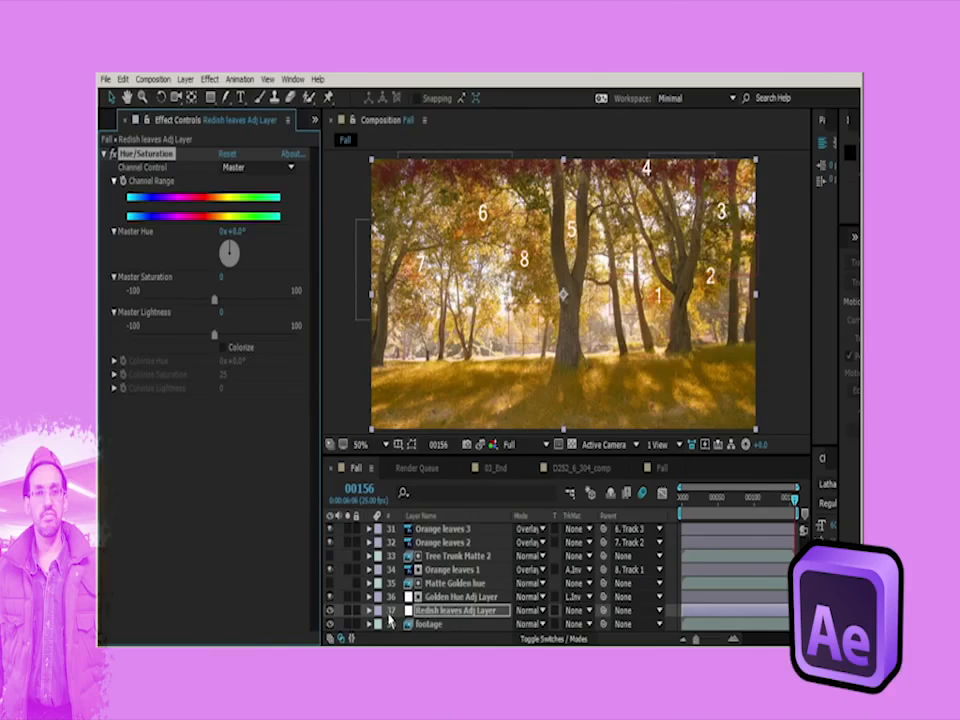
# Step: Solo the footage, Redish leaves Adj Layer and Golden Hue Adj Layer, leaving Redish leaves Adj Layer selected
pyautogui.click(347, 624)
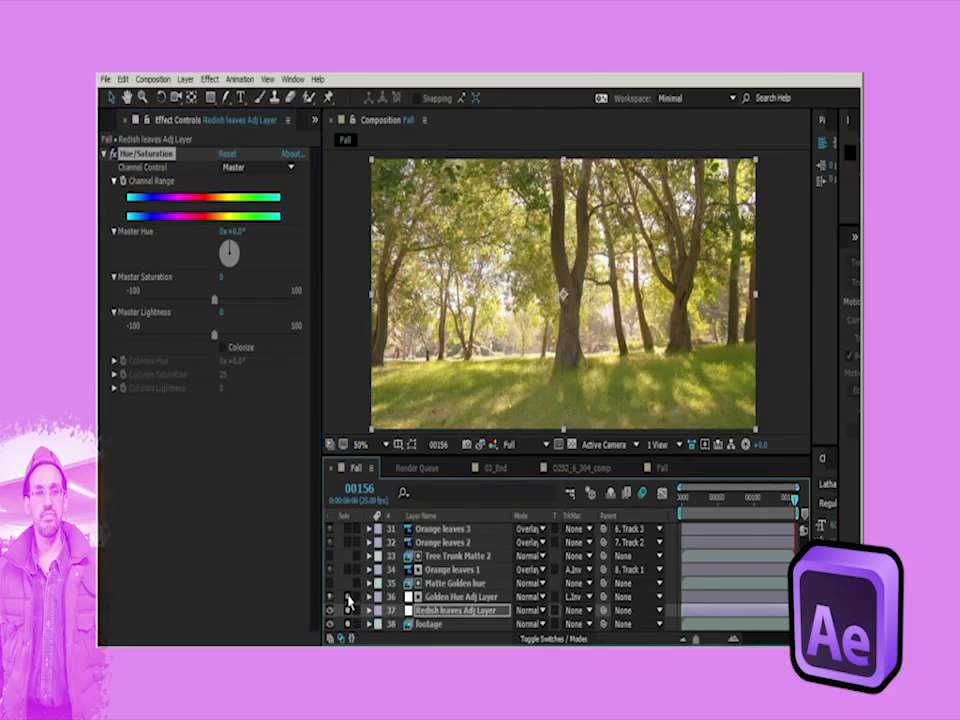
pyautogui.click(347, 597)
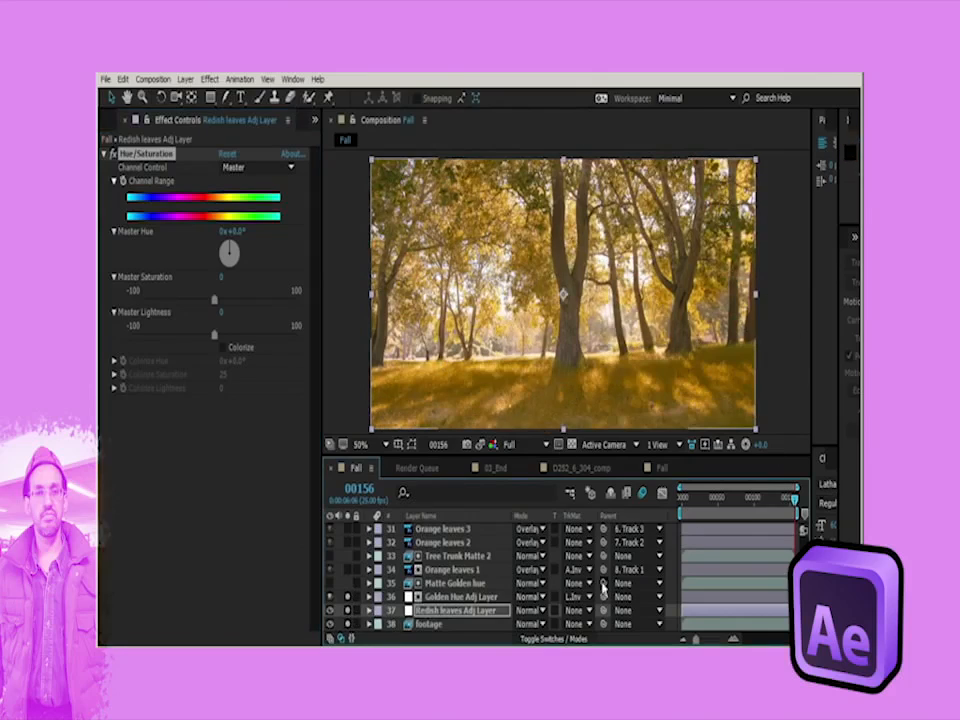
pyautogui.click(463, 612)
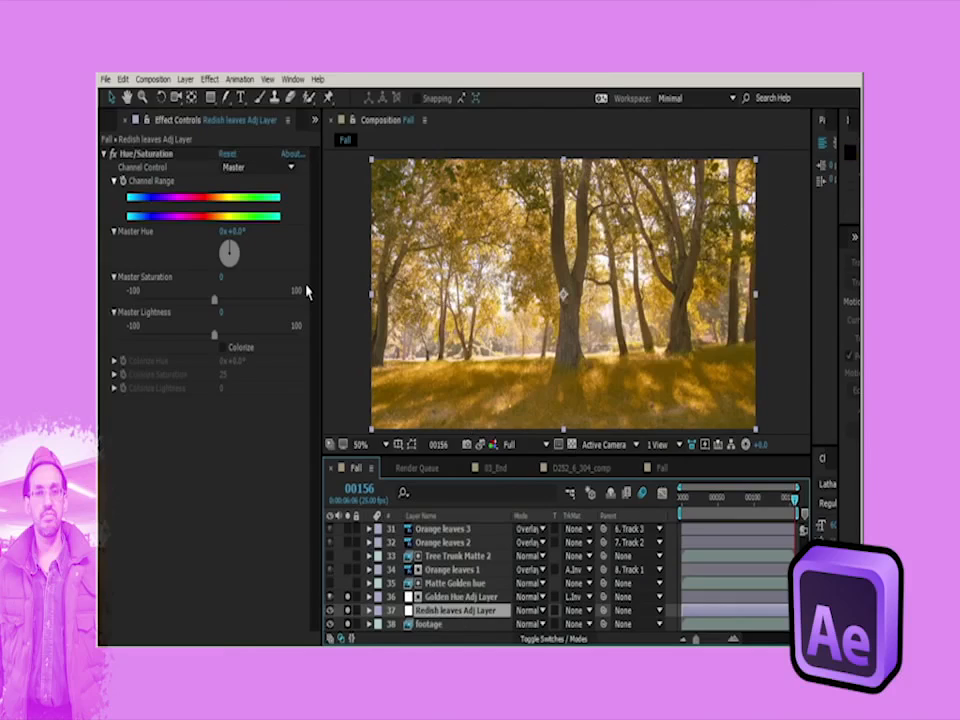
# Step: In Hue/Saturation, set the Greens channel's hue to 0x+302.0° and widen its channel range through yellow towards red
pyautogui.click(264, 169)
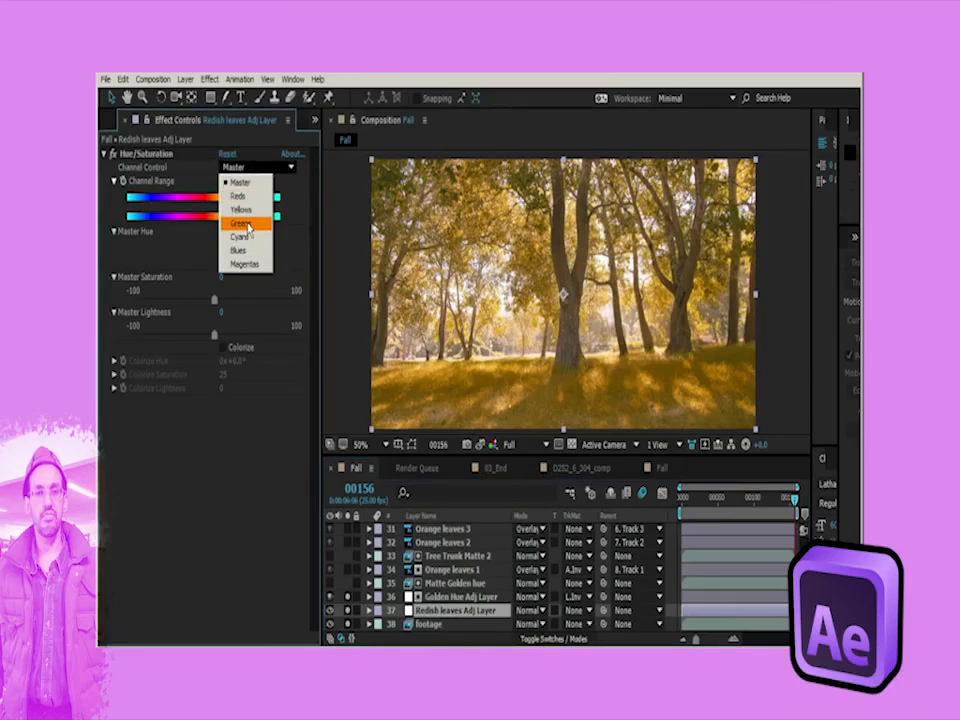
pyautogui.click(243, 223)
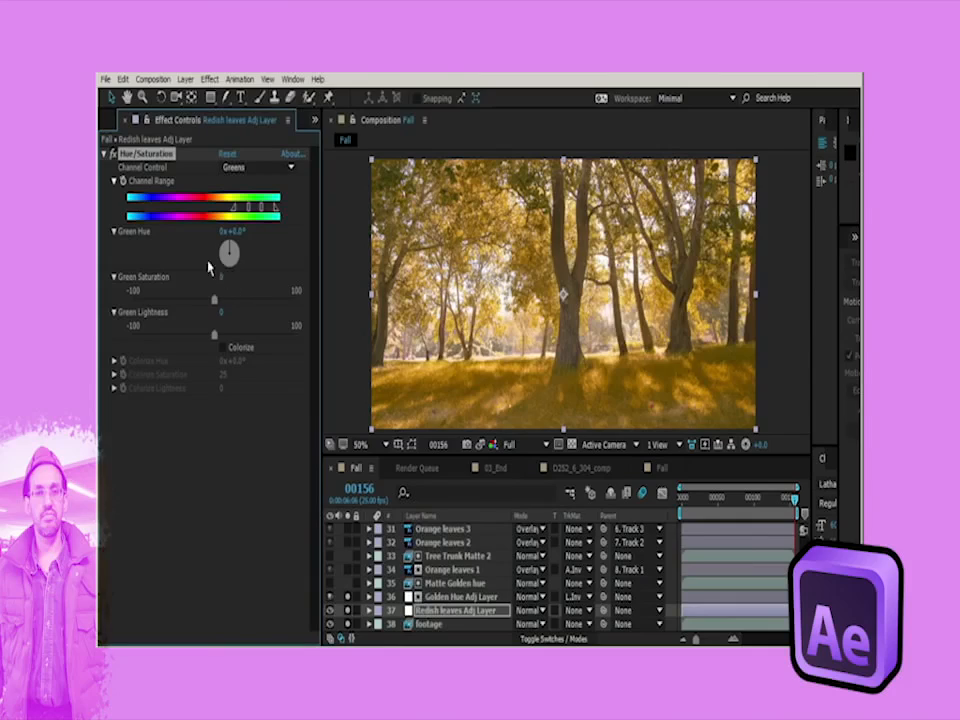
pyautogui.click(237, 231)
pyautogui.press('Return')
pyautogui.moveTo(236, 211); pyautogui.dragTo(209, 218)
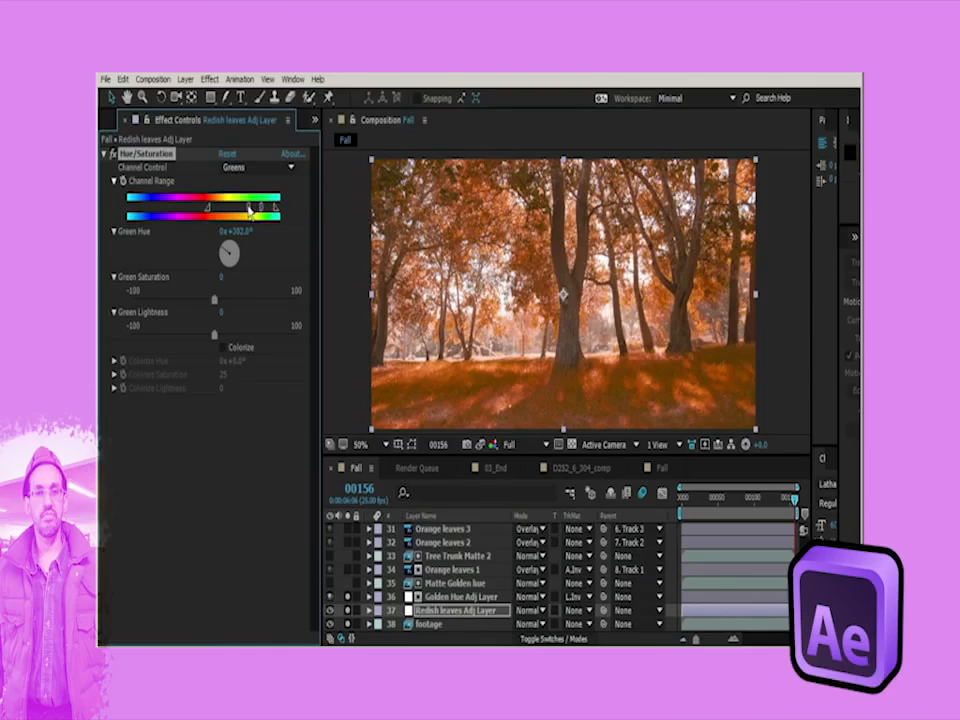
pyautogui.moveTo(249, 209); pyautogui.dragTo(205, 215)
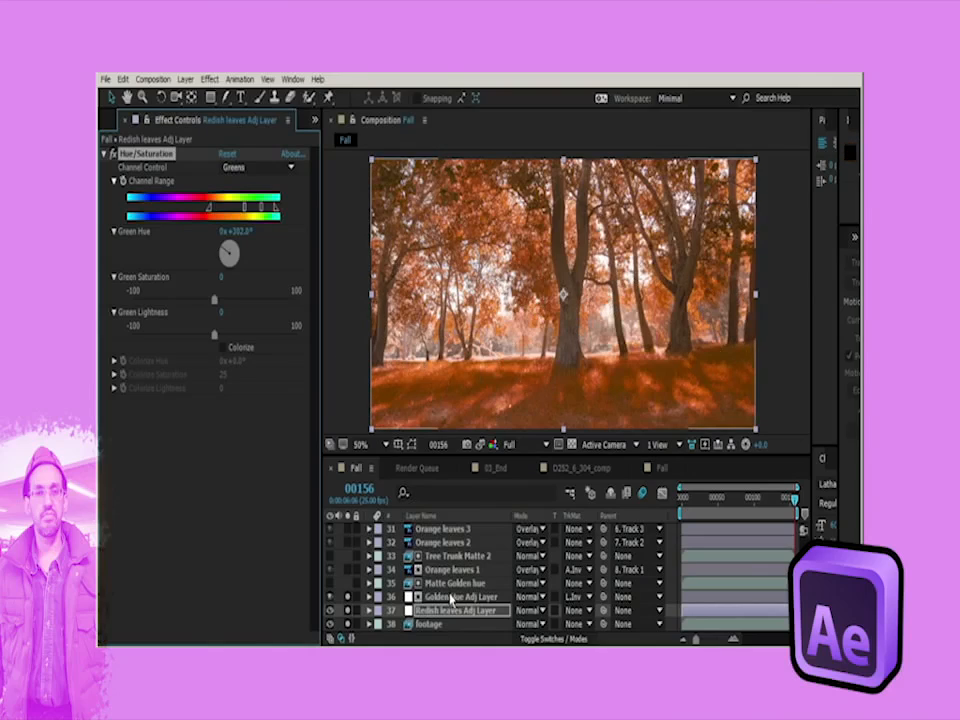
# Step: Create a black solid directly above Redish leaves Adj Layer, rename it "Redish Leaves Matte" and hide it
pyautogui.click(185, 79)
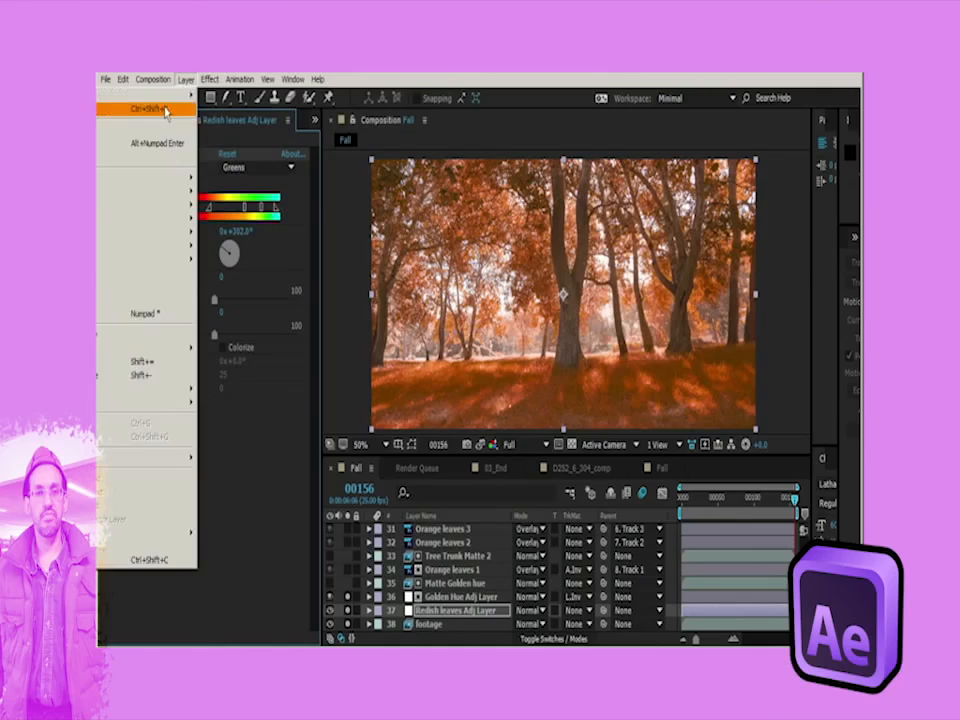
pyautogui.moveTo(165, 95)
pyautogui.click(250, 108)
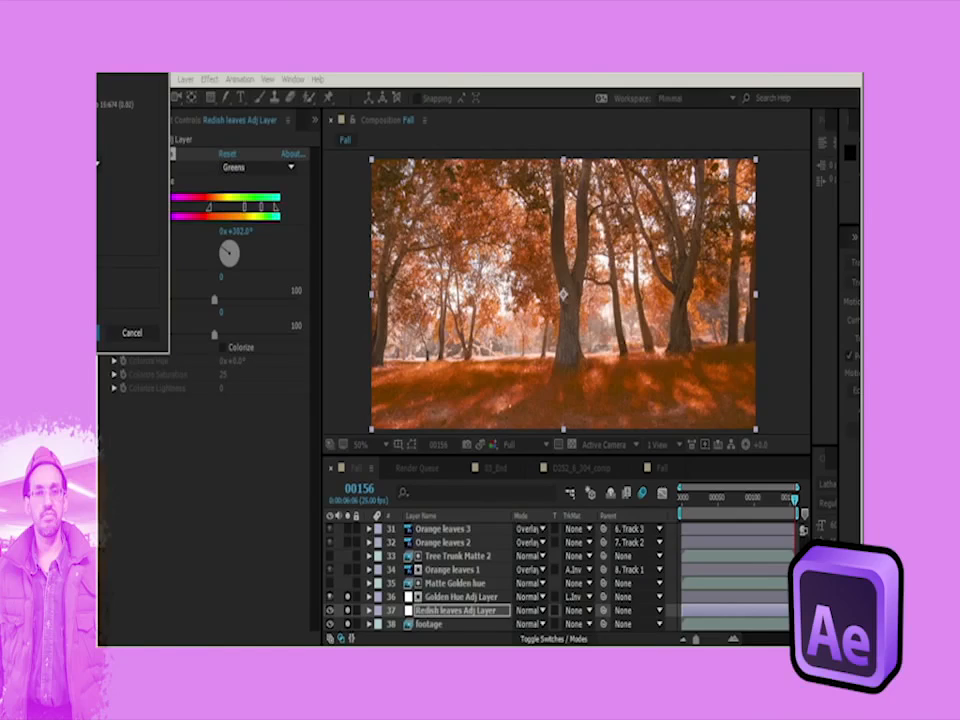
pyautogui.press('Return')
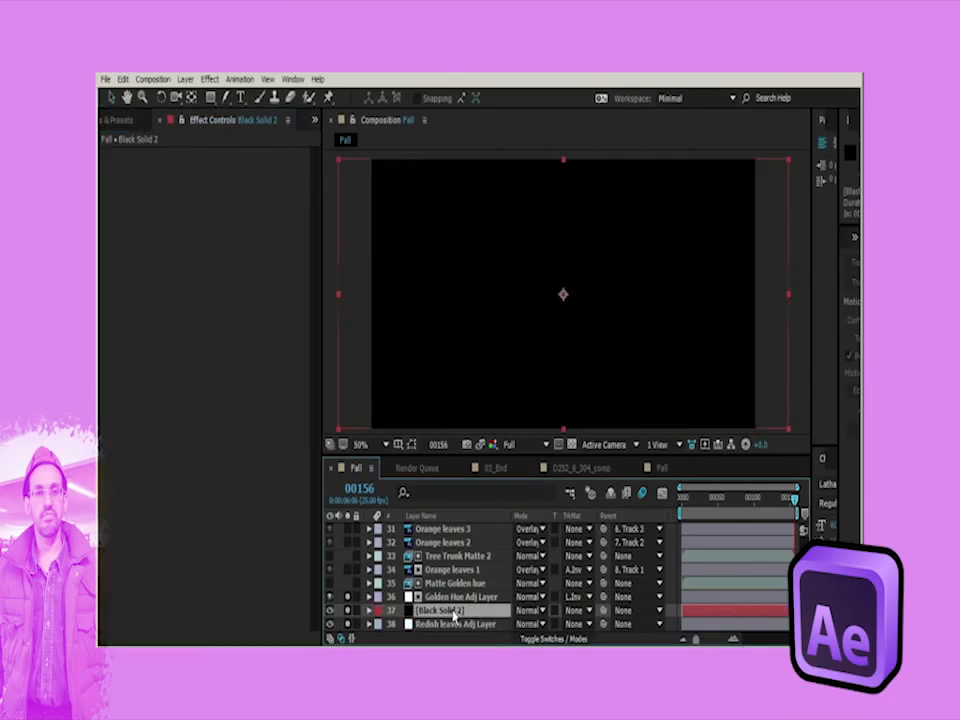
pyautogui.press('Return')
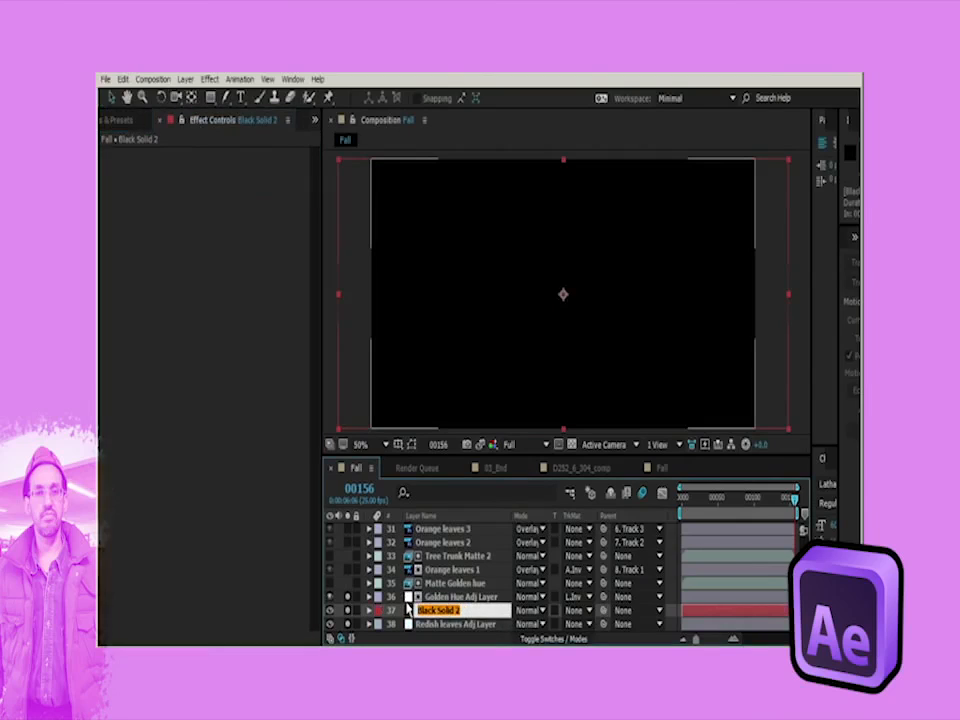
pyautogui.write('Redish Leaves Matte')
pyautogui.press('Return')
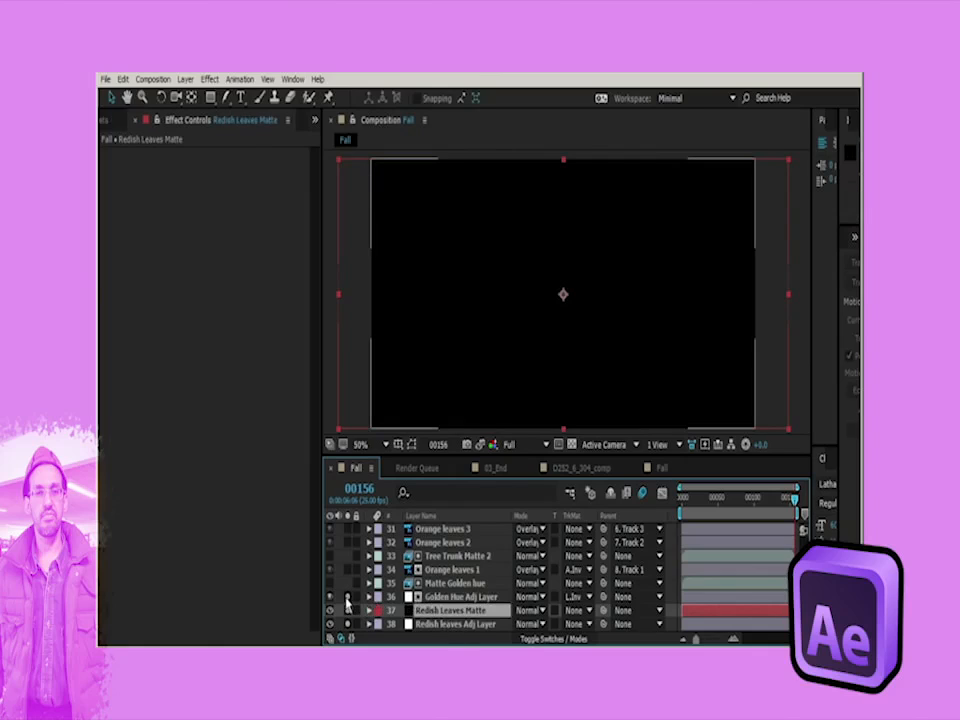
pyautogui.click(331, 610)
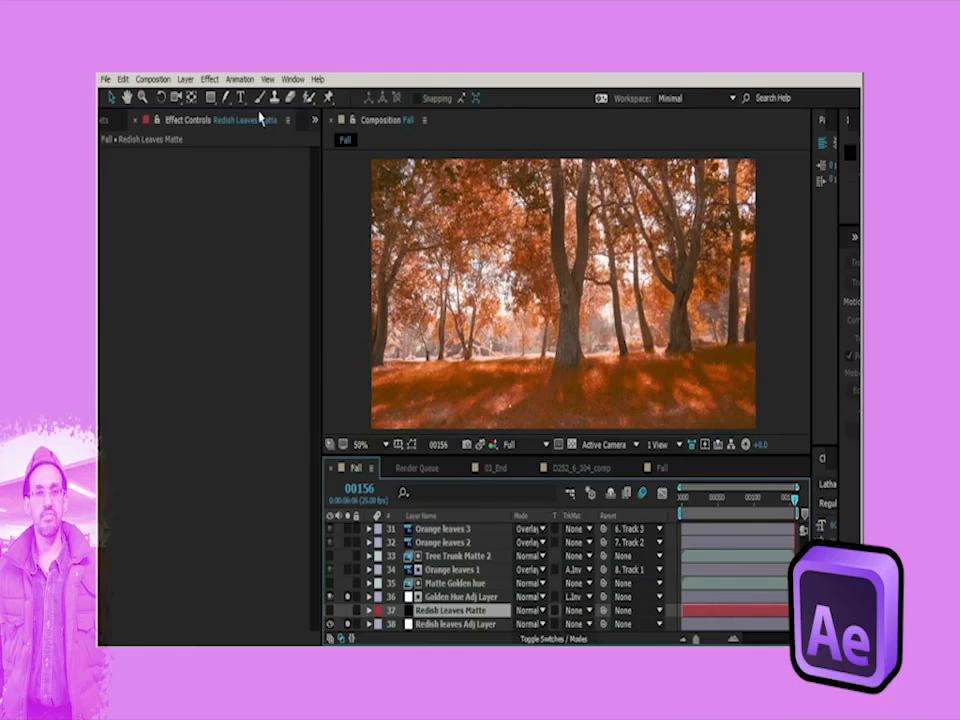
# Step: Draw a closed curved Pen mask around the distant trees above the grass on Redish Leaves Matte, and start feathering it with the Mask Feather tool
pyautogui.click(226, 98)
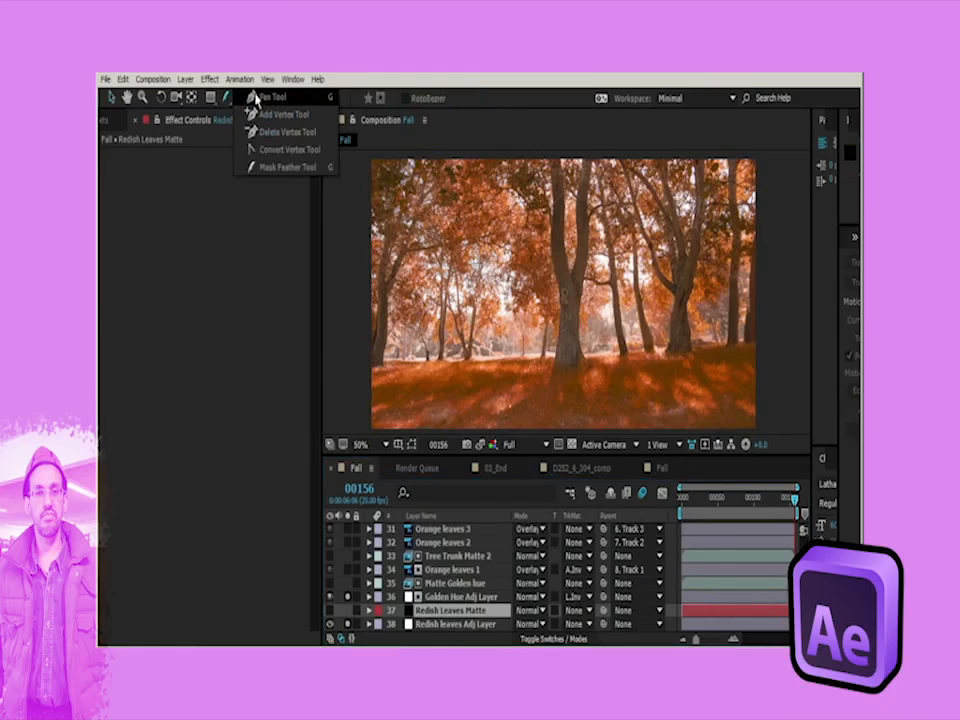
pyautogui.click(252, 97)
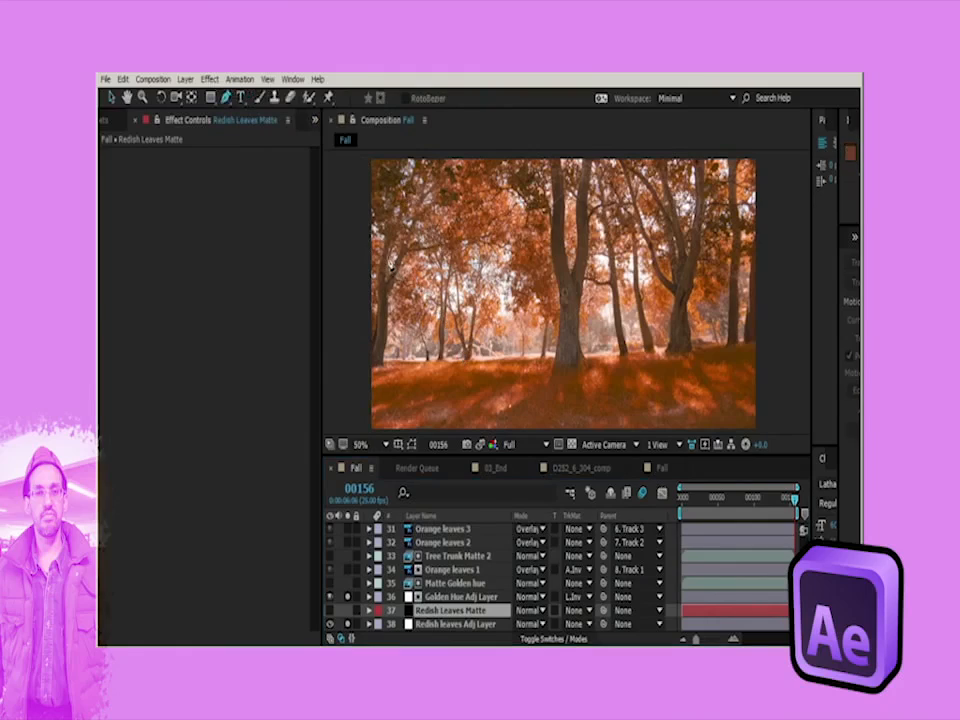
pyautogui.click(387, 286)
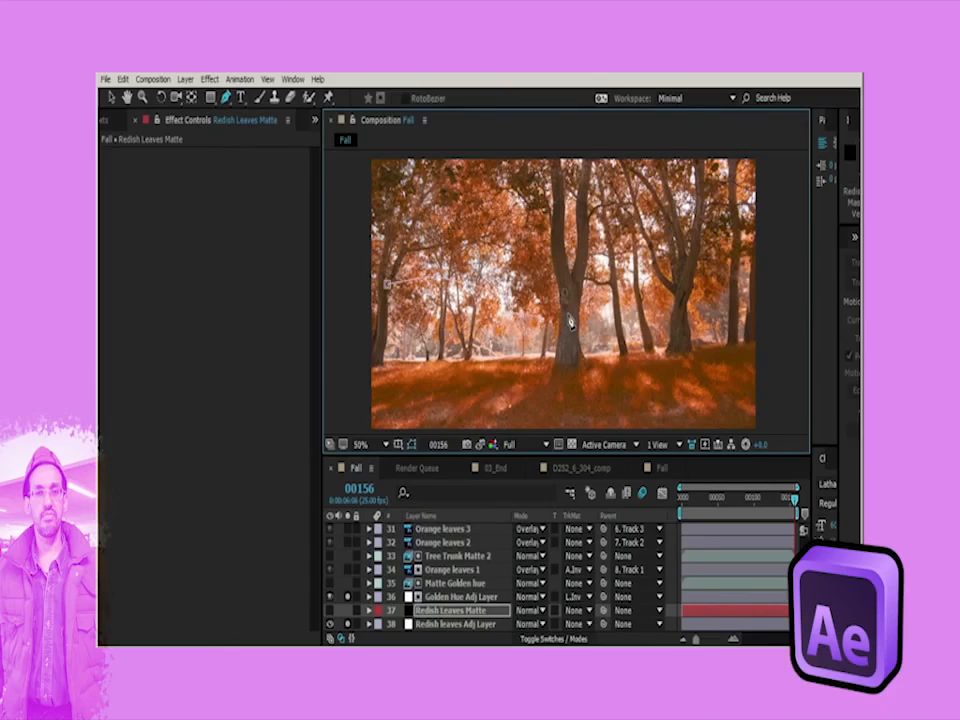
pyautogui.moveTo(568, 314); pyautogui.dragTo(594, 317)
pyautogui.moveTo(681, 282); pyautogui.dragTo(600, 357)
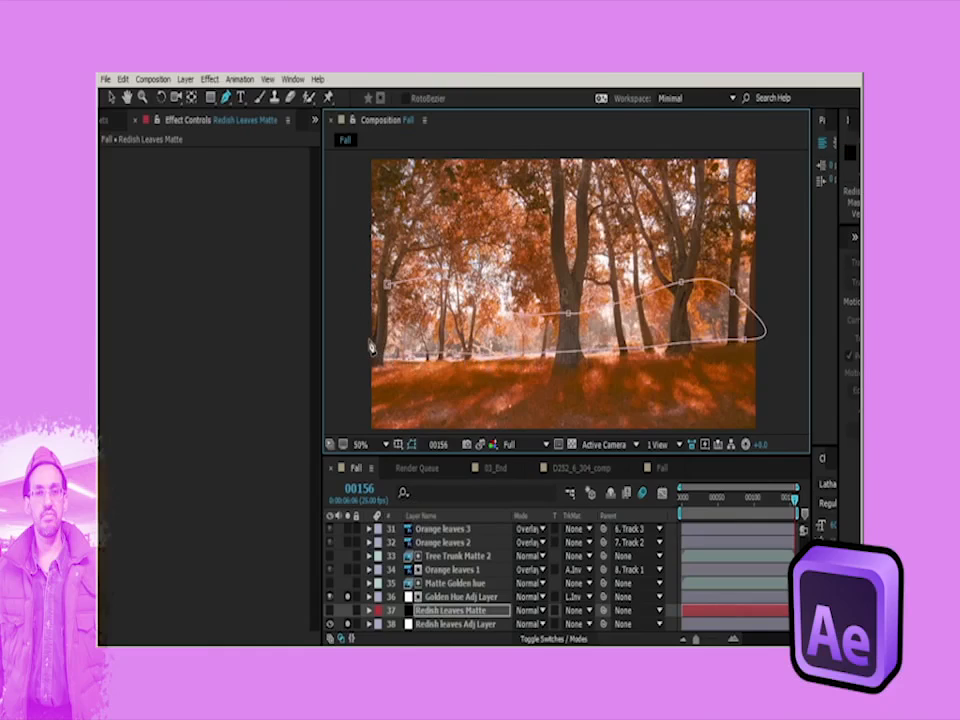
pyautogui.moveTo(357, 339); pyautogui.dragTo(363, 292)
pyautogui.click(389, 289)
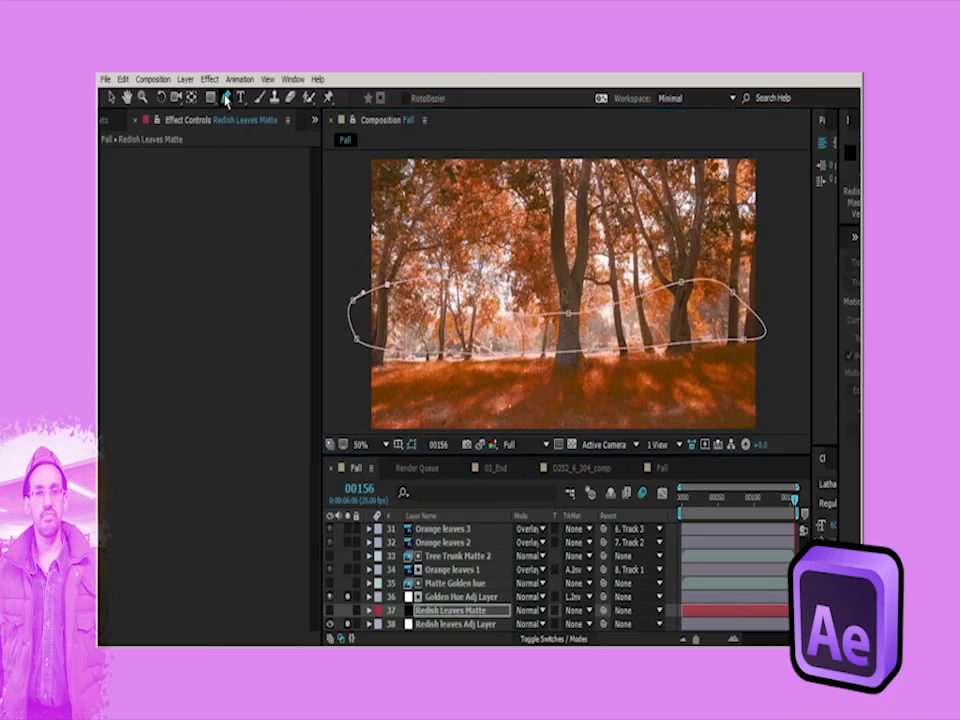
pyautogui.moveTo(228, 98); pyautogui.dragTo(245, 172)
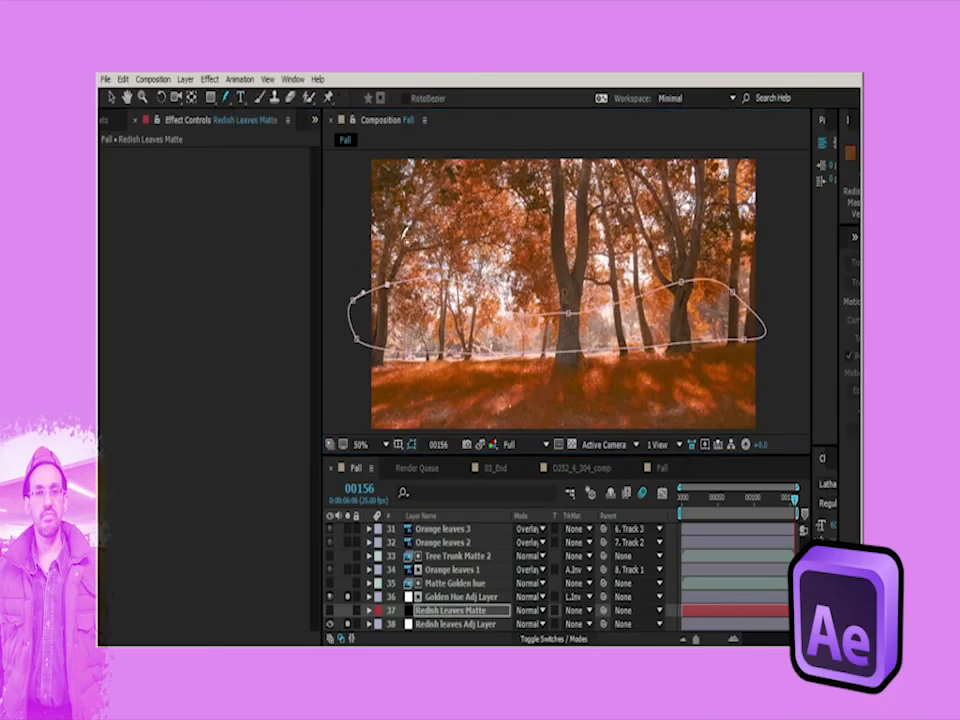
pyautogui.click(436, 272)
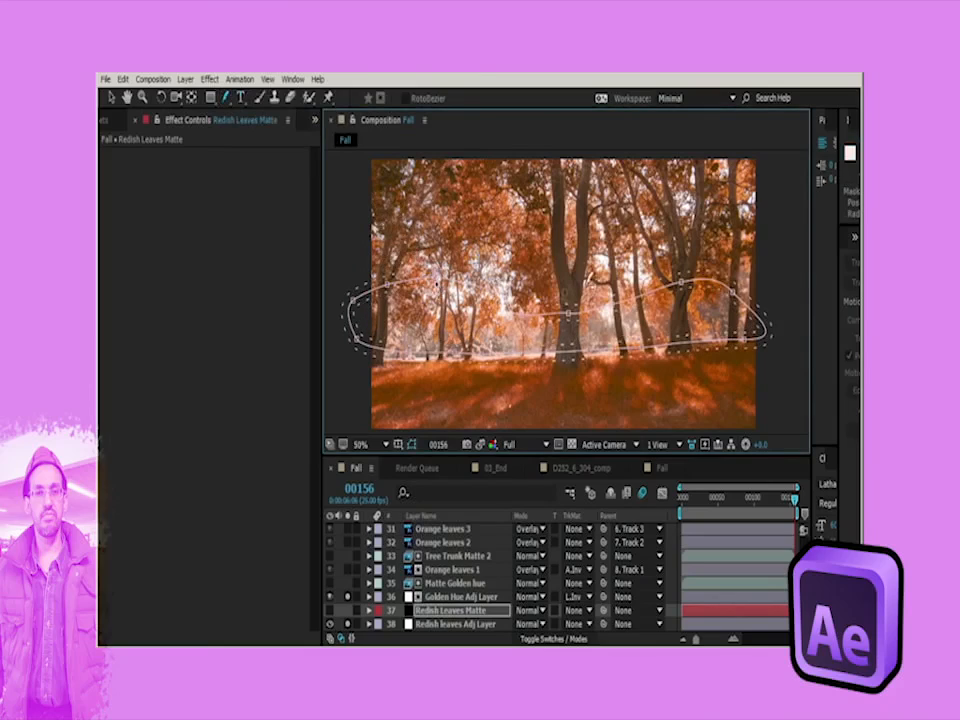
# Step: Set the track matte of Redish leaves Adj Layer to Alpha Matte "Redish Leaves Matte"
pyautogui.click(446, 623)
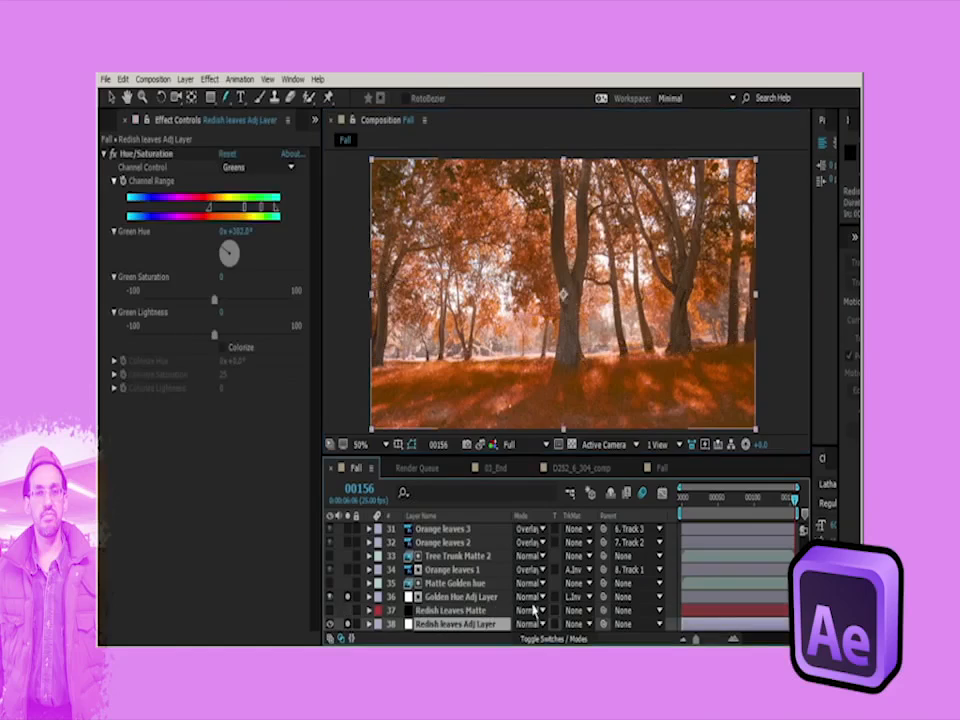
pyautogui.scroll(-1, 467, 612)
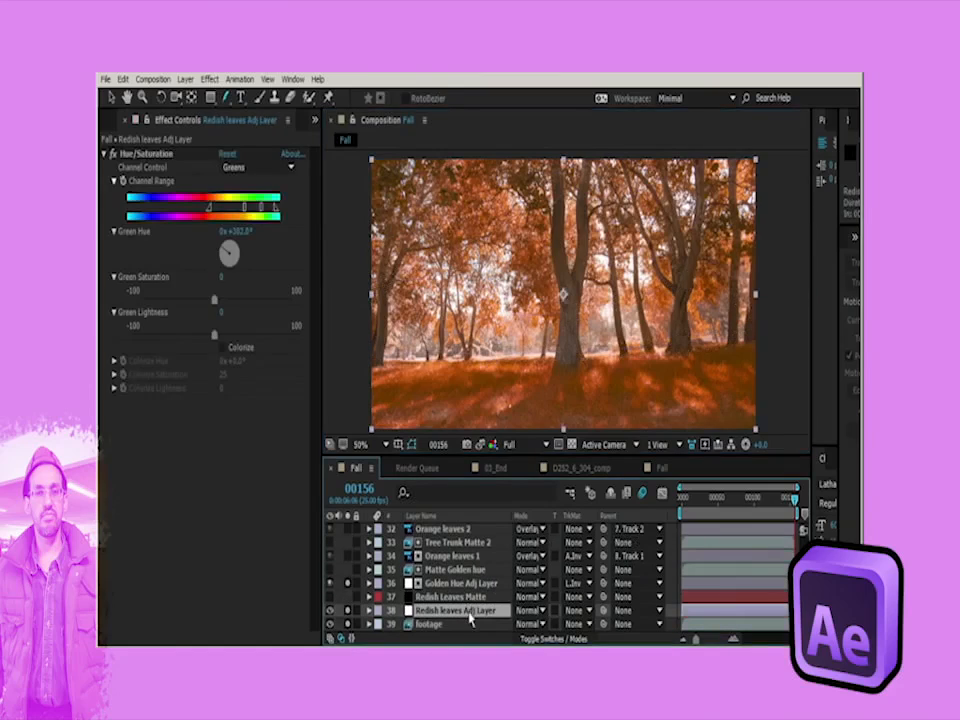
pyautogui.click(585, 612)
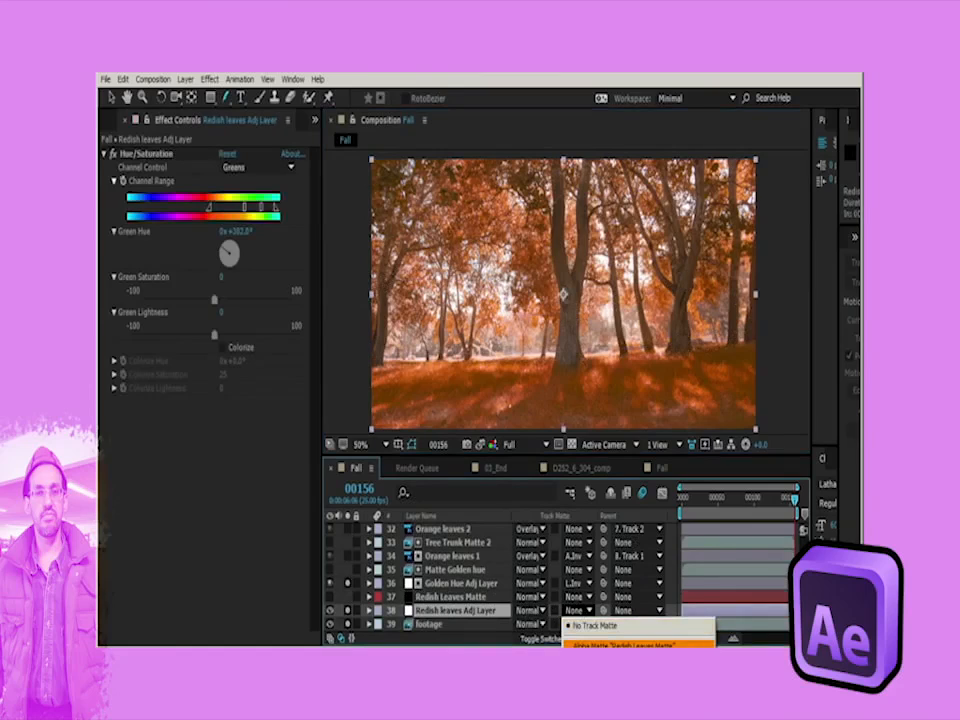
pyautogui.click(625, 645)
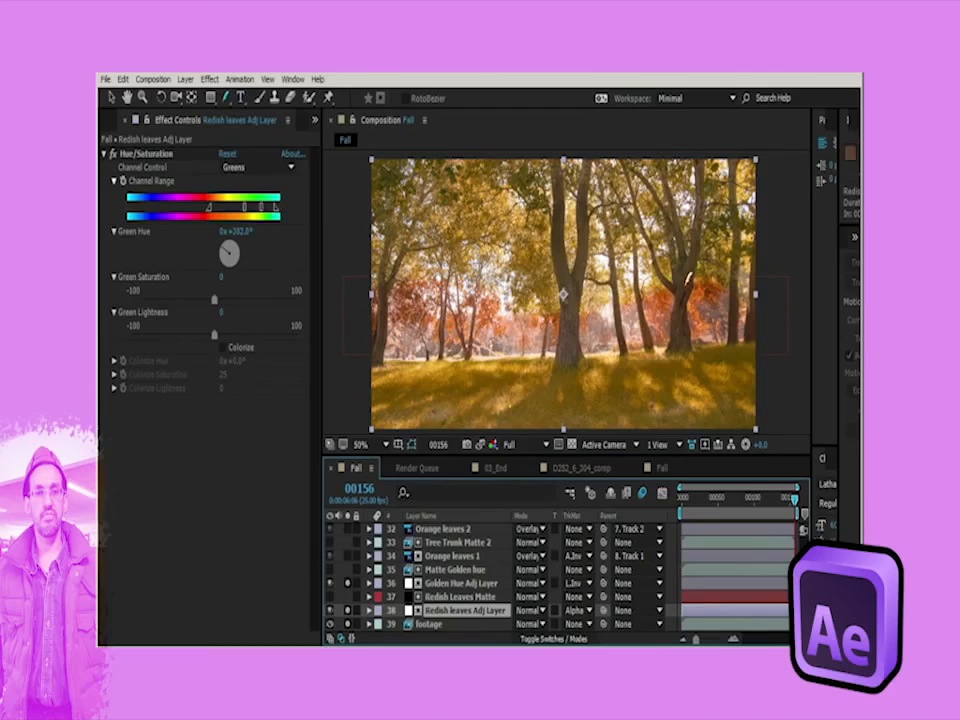
# Step: Refine the Redish Leaves Matte mask's variable feather, widening it above the mask and keeping it tight along the grass edge
pyautogui.click(440, 597)
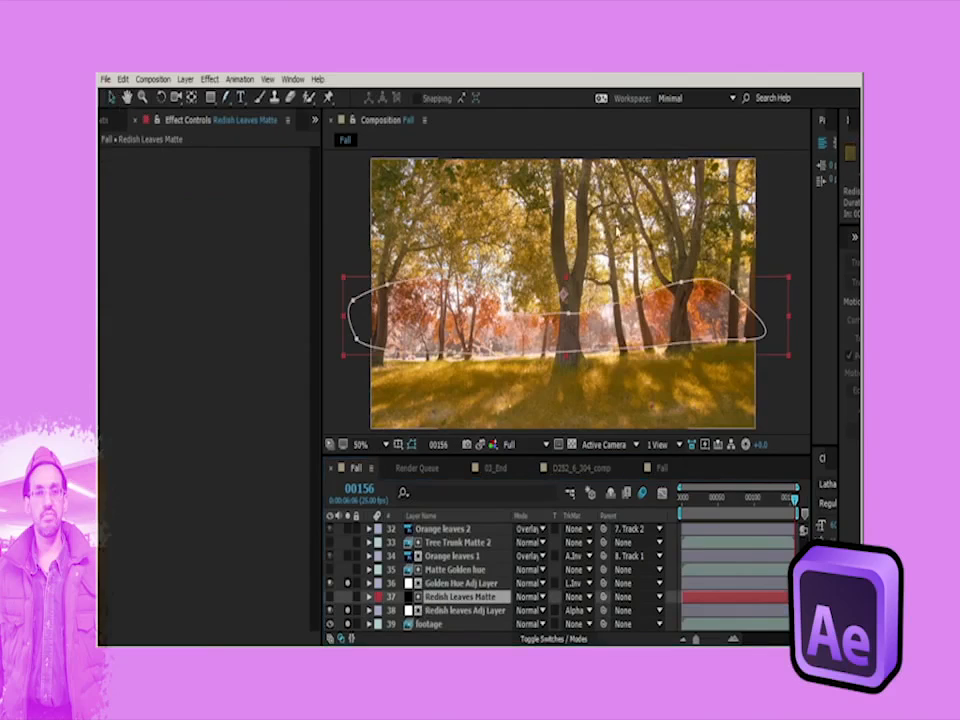
pyautogui.click(683, 283)
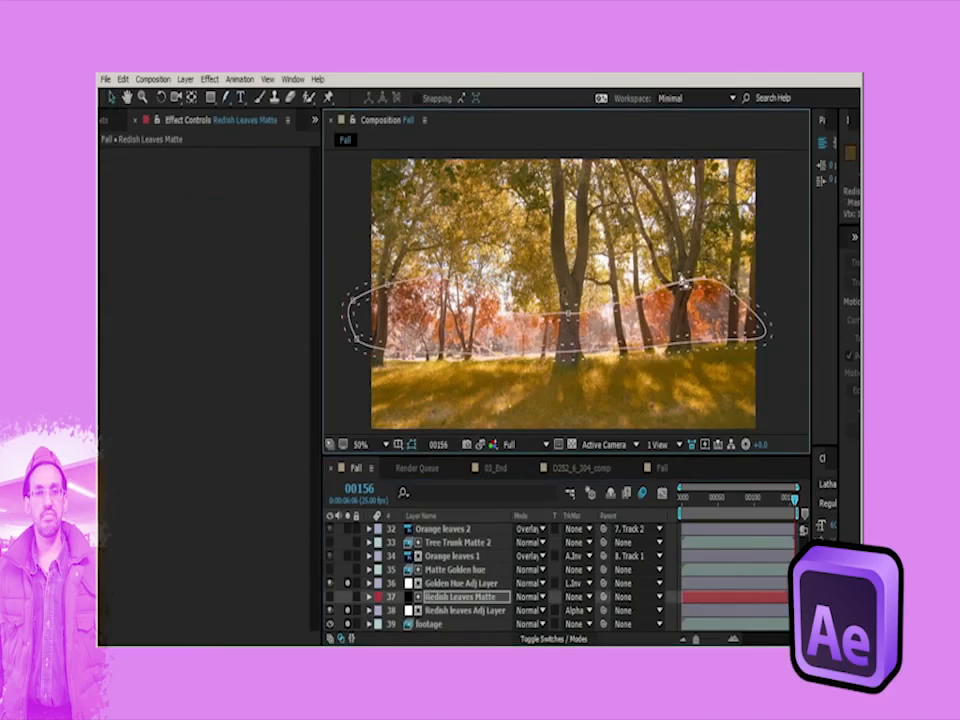
pyautogui.click(722, 386)
pyautogui.click(228, 98)
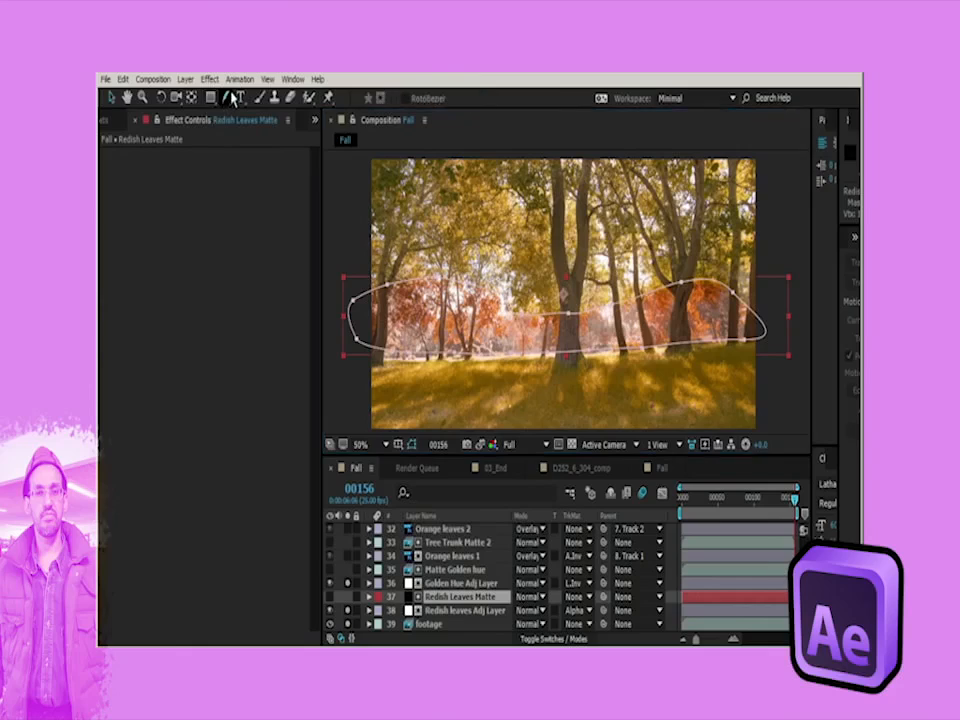
pyautogui.click(635, 302)
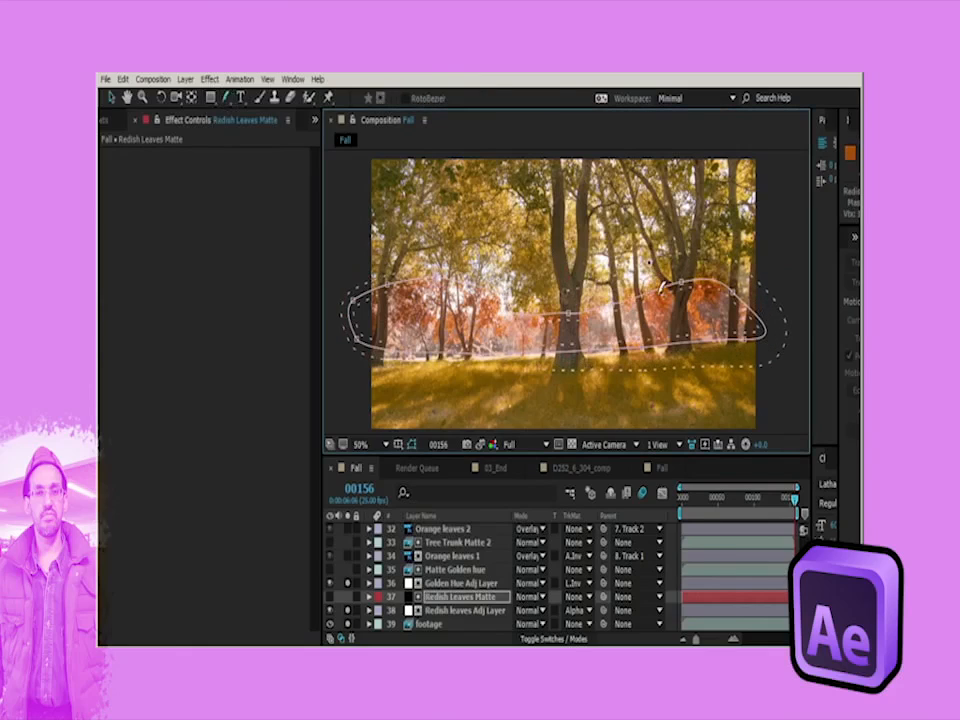
pyautogui.moveTo(650, 264); pyautogui.dragTo(650, 257)
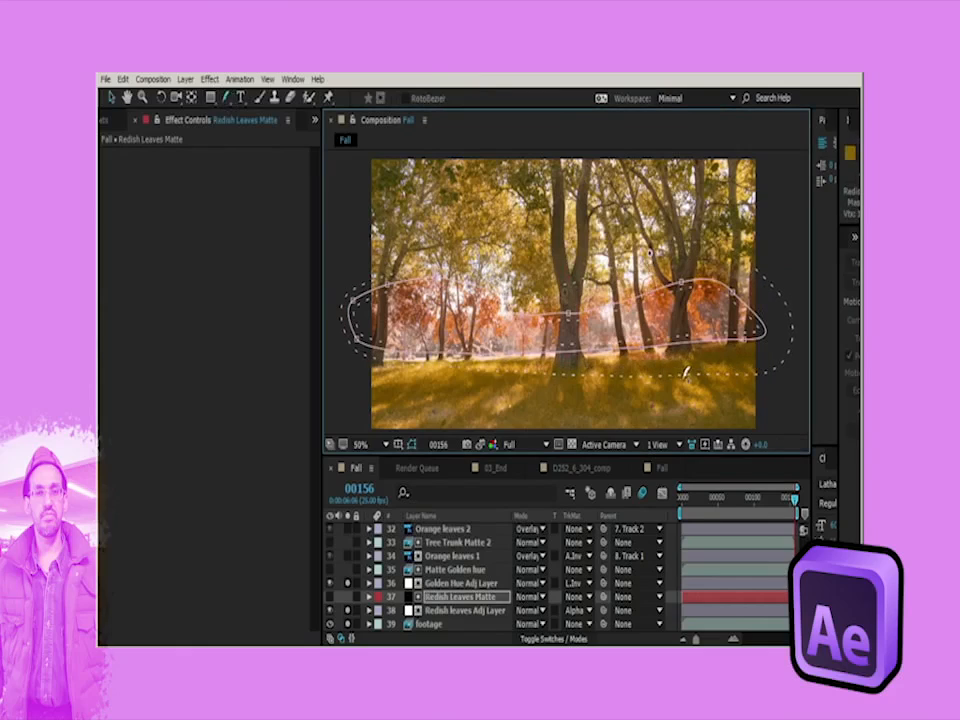
pyautogui.moveTo(680, 373); pyautogui.dragTo(758, 345)
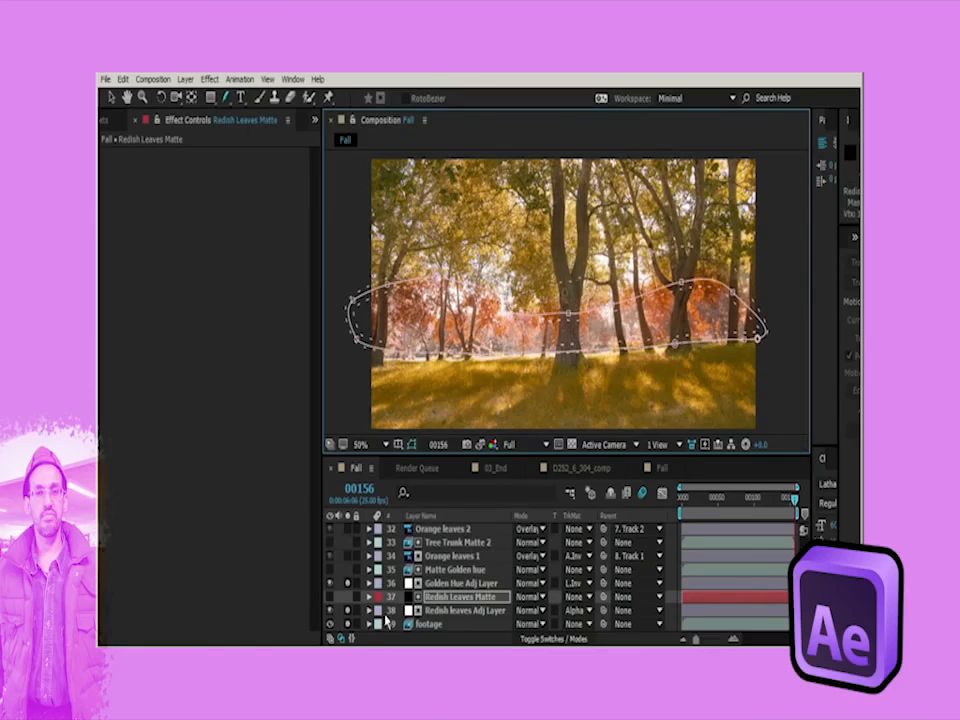
# Step: Hide the mask outlines in the composition view and unsolo Golden Hue Adj Layer, Redish leaves Adj Layer and the footage
pyautogui.click(409, 445)
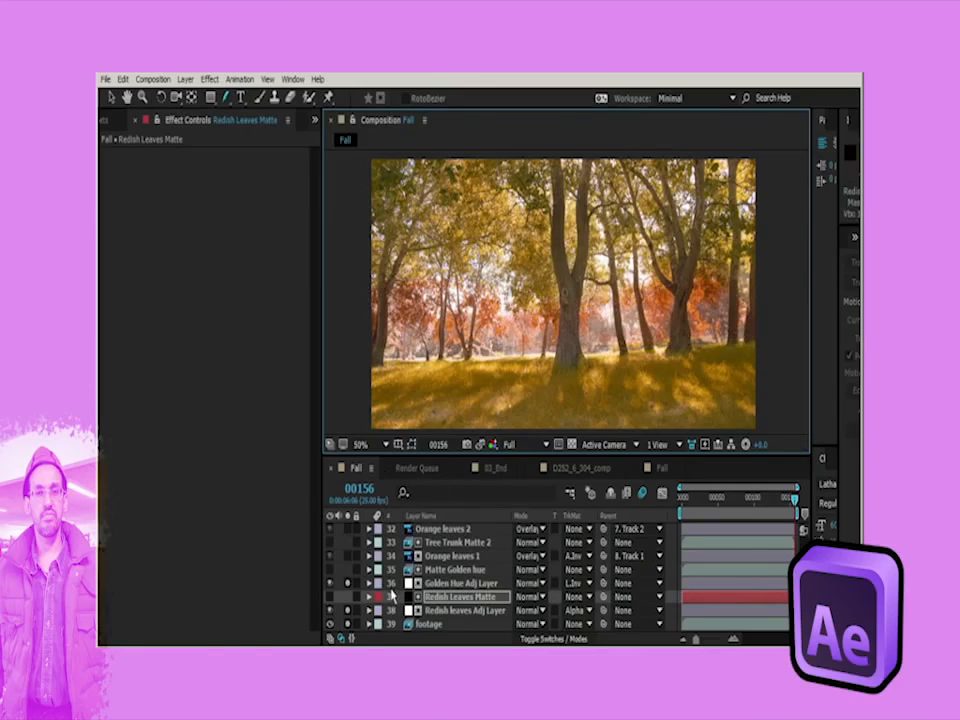
pyautogui.moveTo(348, 583); pyautogui.dragTo(347, 626)
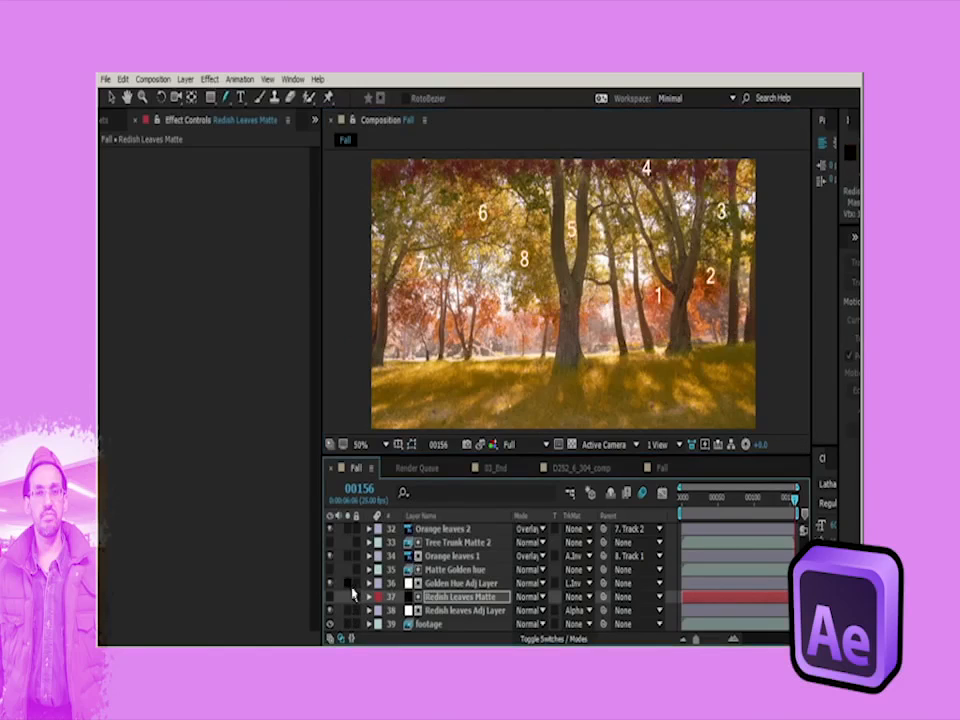
# Step: Deselect all layers and toggle the visibility of Redish leaves Adj Layer repeatedly to compare the trees with and without the reddish tint
pyautogui.hotkey('ctrl', 'shift', 'a')
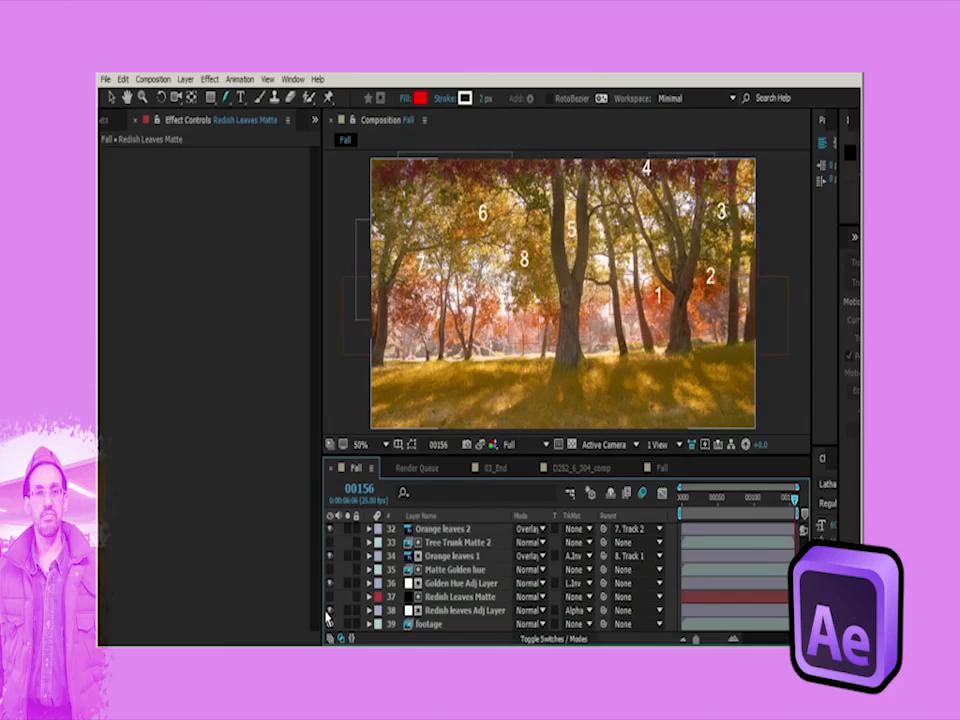
pyautogui.click(329, 612)
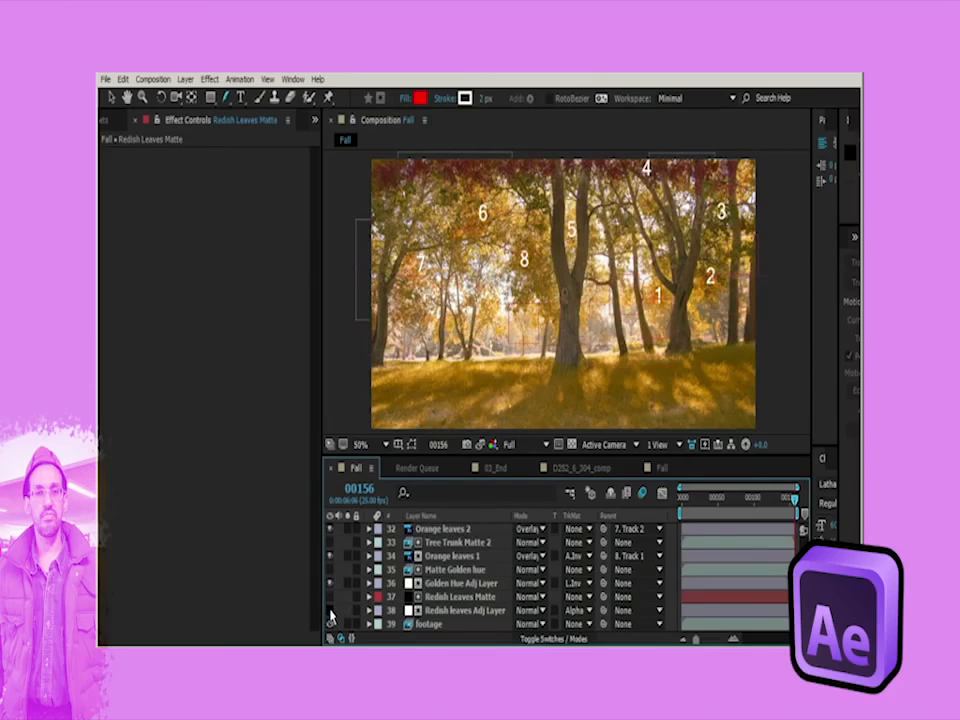
pyautogui.click(330, 612)
pyautogui.click(330, 612)
pyautogui.click(330, 612)
pyautogui.click(330, 612)
pyautogui.click(330, 612)
pyautogui.click(330, 612)
pyautogui.click(330, 612)
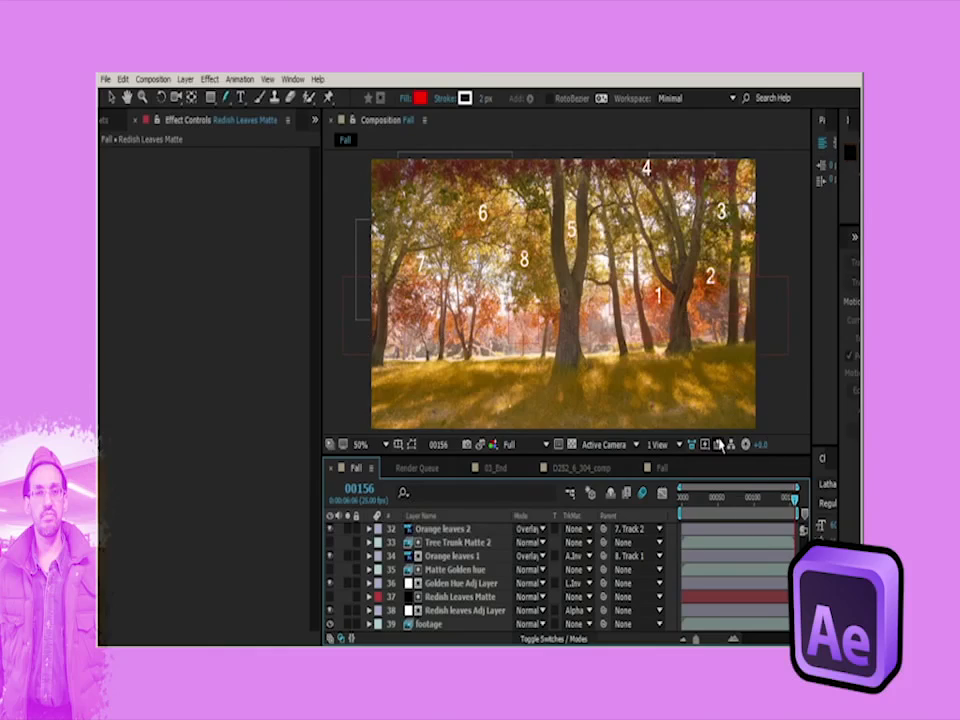
# Step: Parent Redish Leaves Matte to the number layer 8 so that the matte follows its track
pyautogui.click(459, 585)
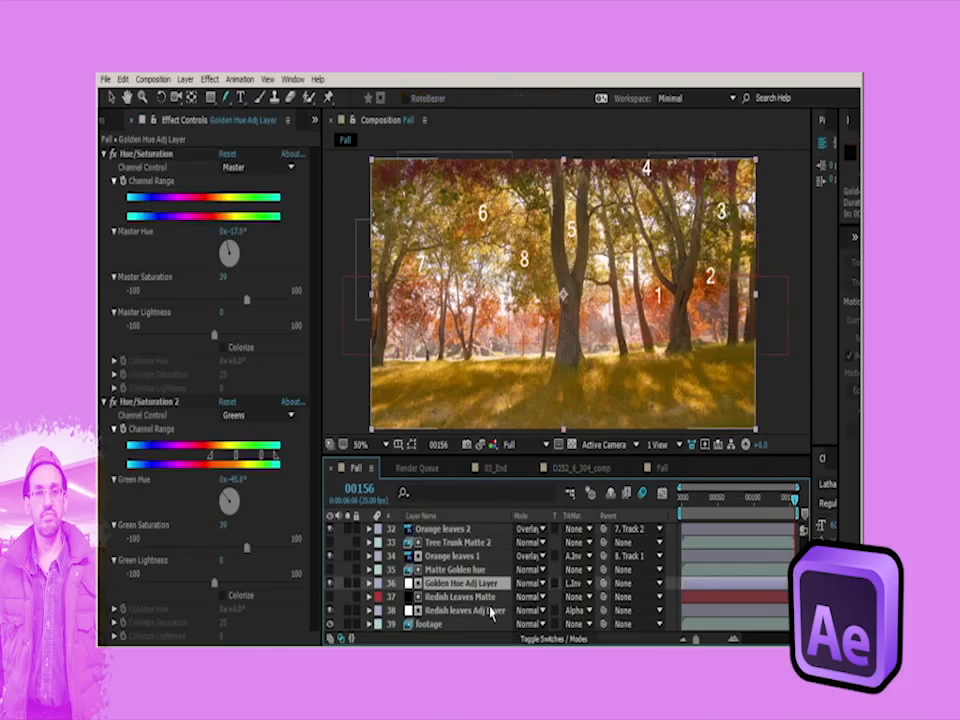
pyautogui.click(477, 599)
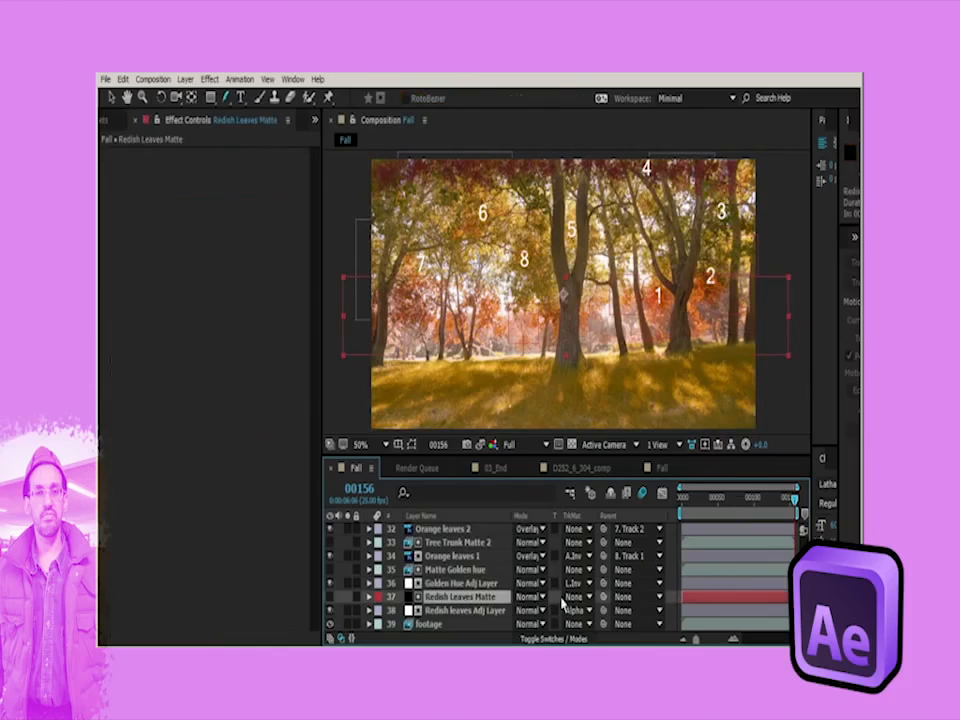
pyautogui.click(628, 597)
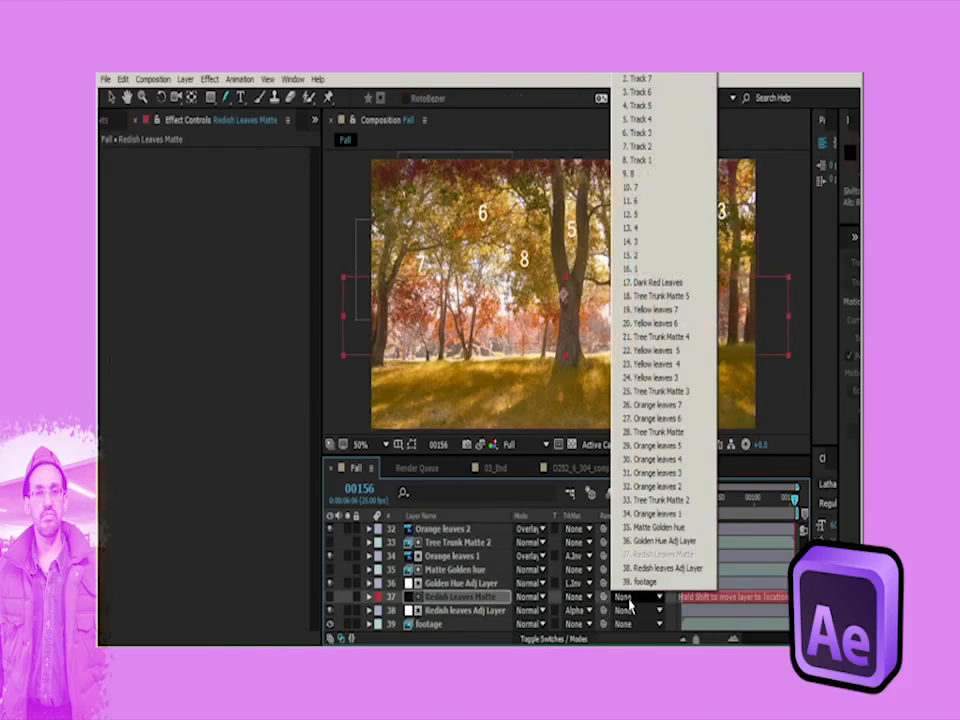
pyautogui.click(640, 174)
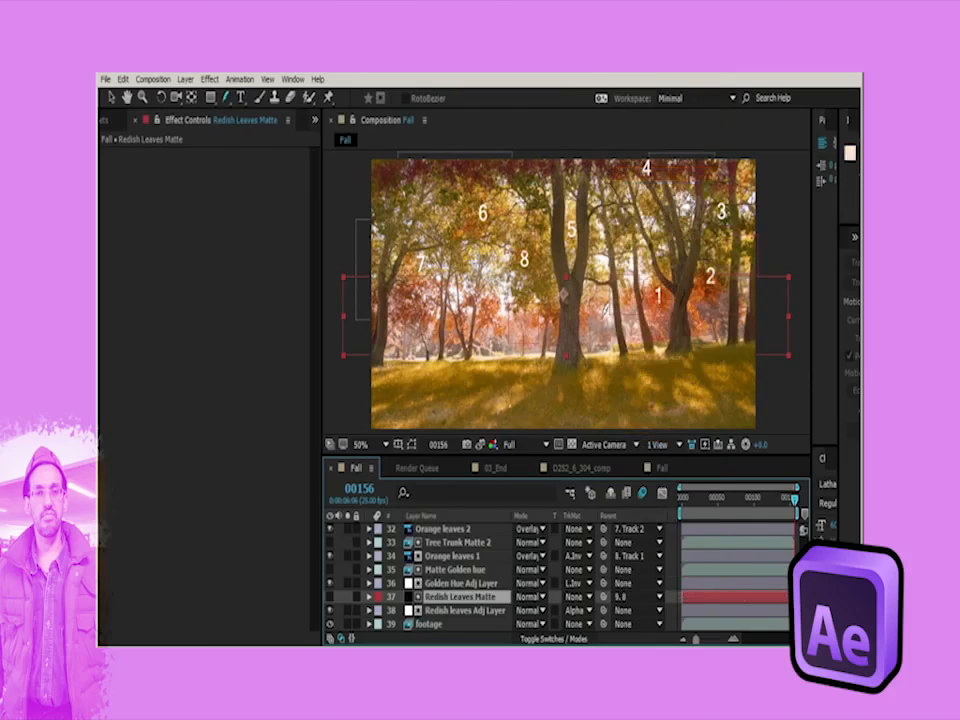
# Step: Preview the Fall composition from its first frame and compare that frame with the stored snapshot
pyautogui.click(768, 500)
pyautogui.moveTo(768, 503); pyautogui.dragTo(800, 512)
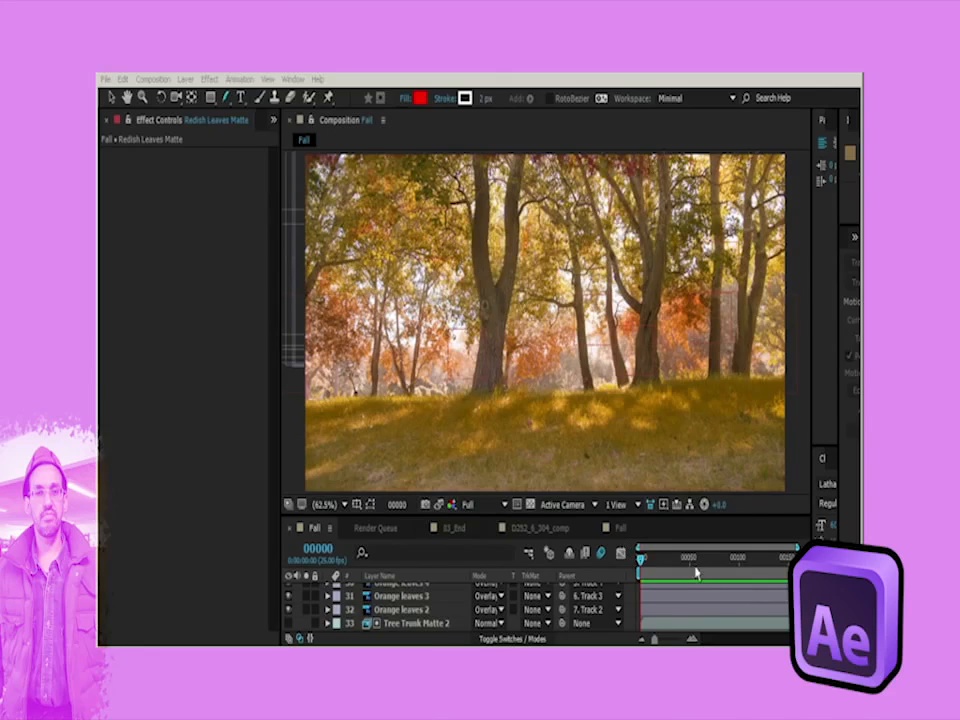
pyautogui.click(643, 562)
pyautogui.press('space')
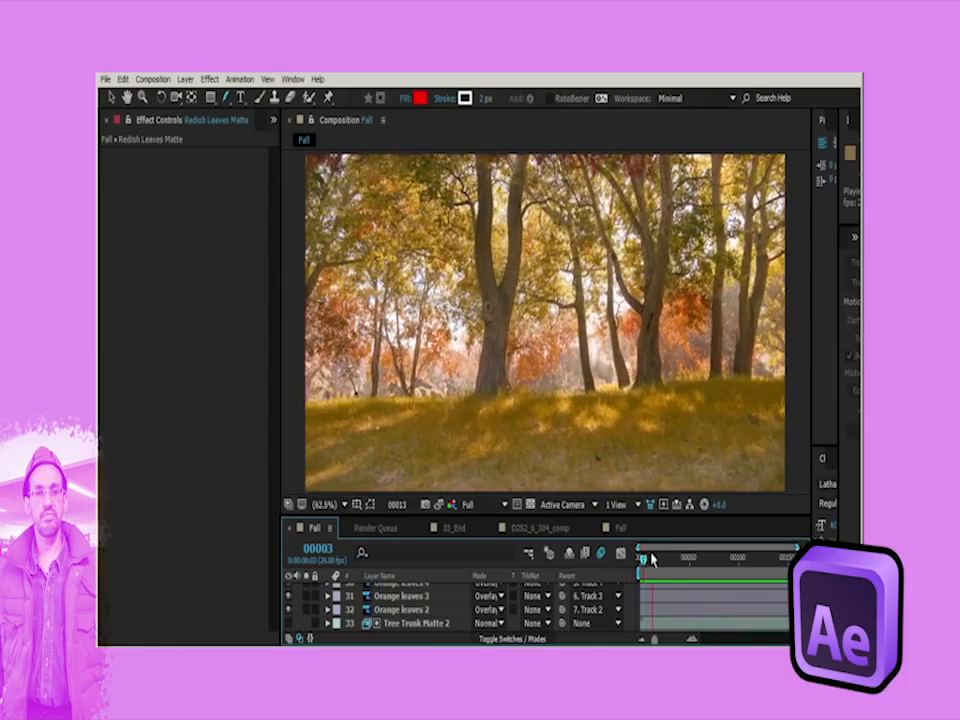
pyautogui.press('space')
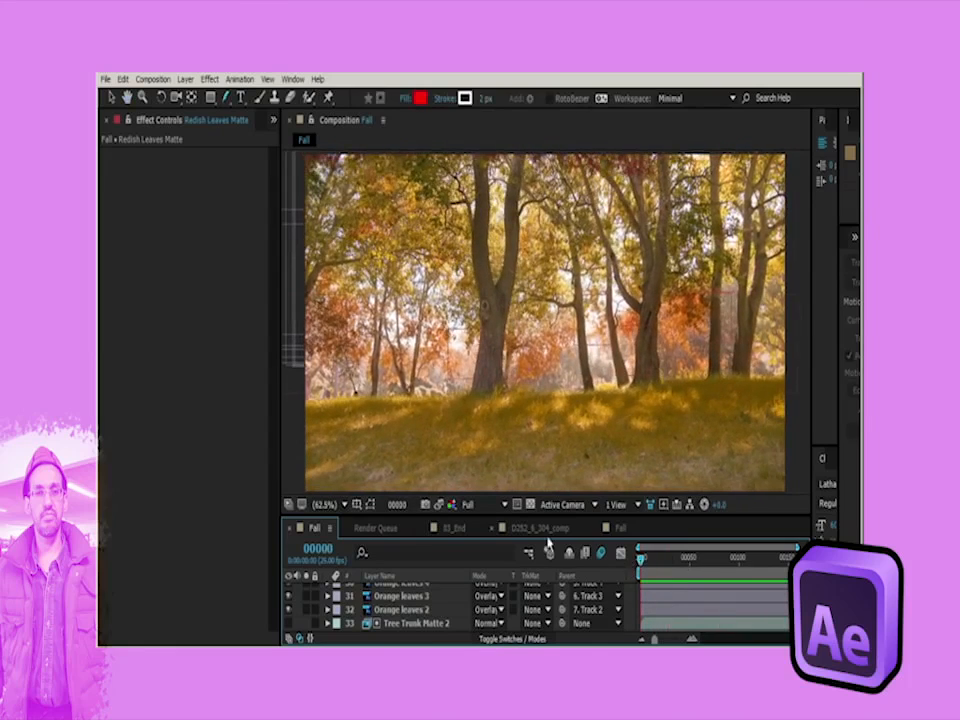
pyautogui.click(439, 505)
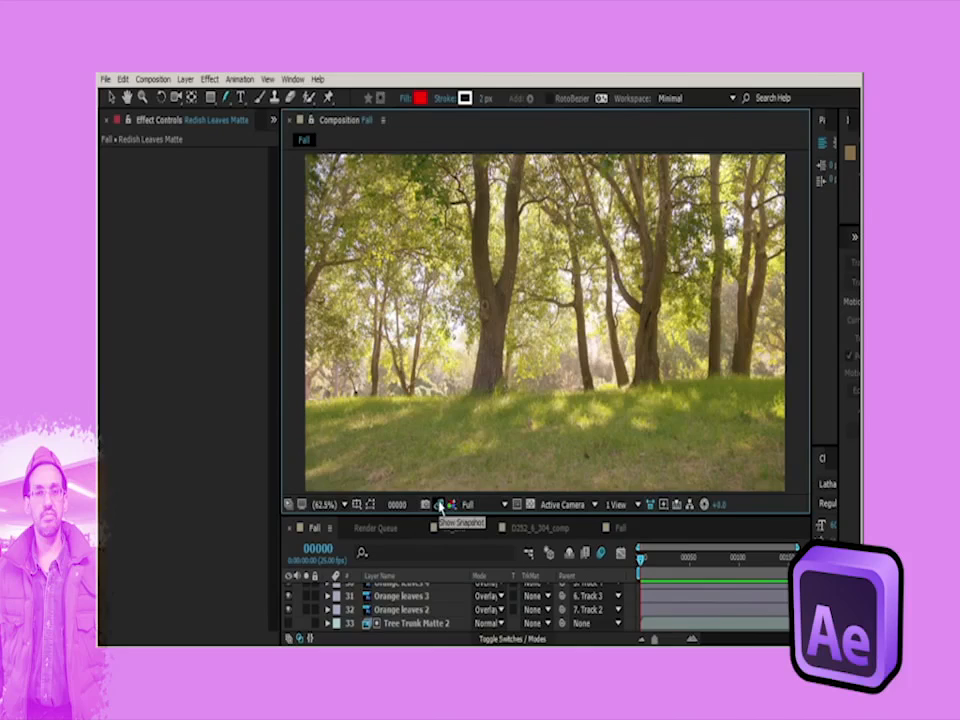